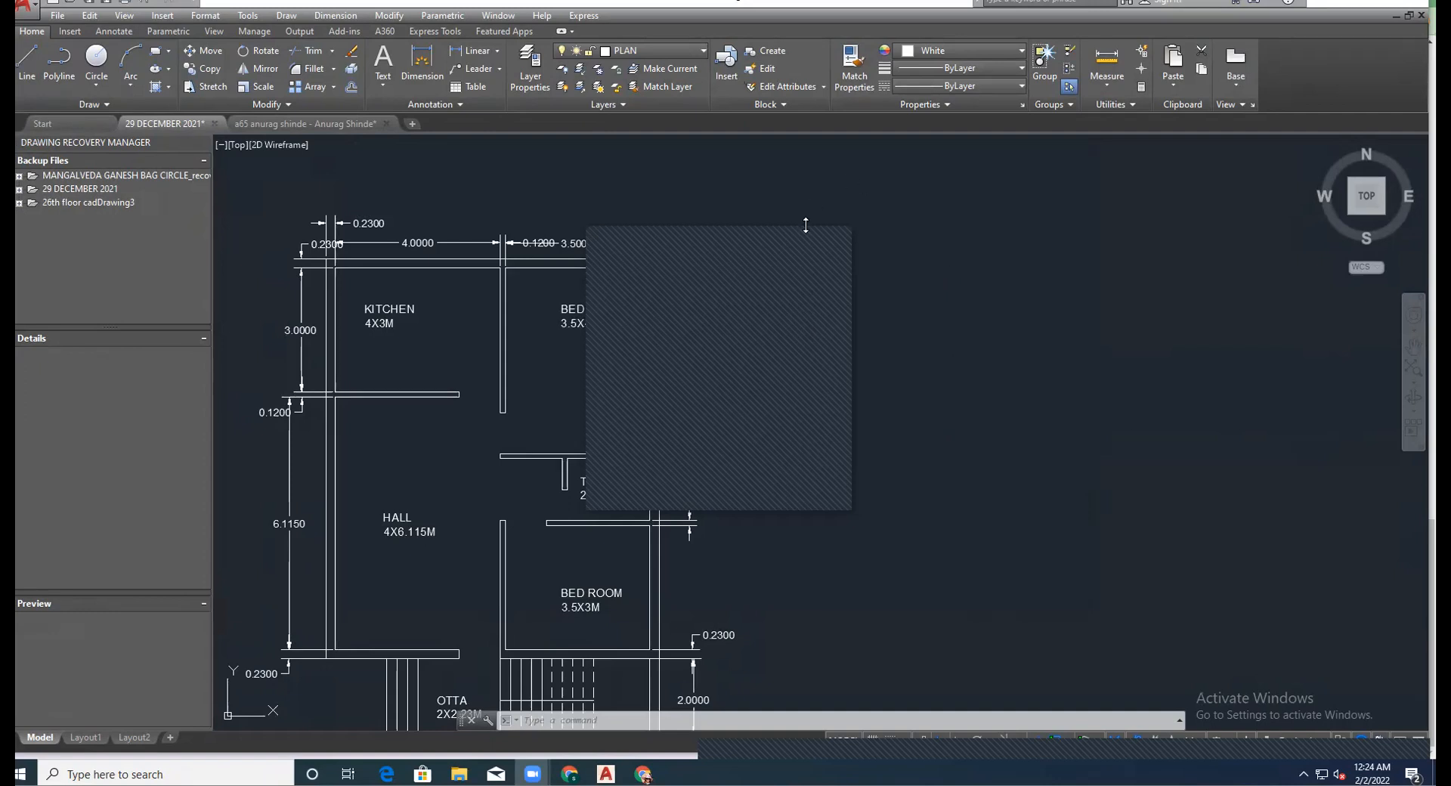
click(832, 238)
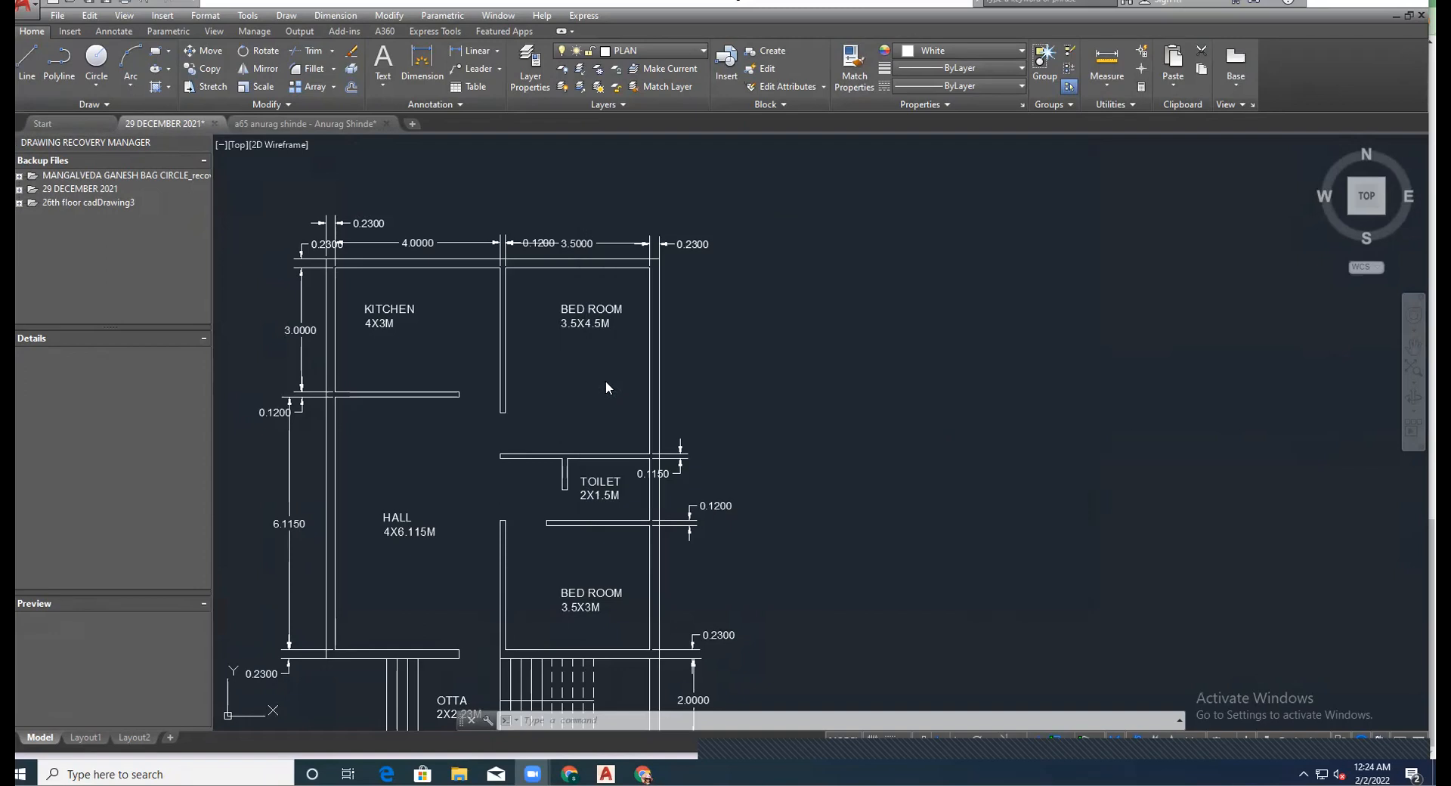
scroll(606, 383, down, 2)
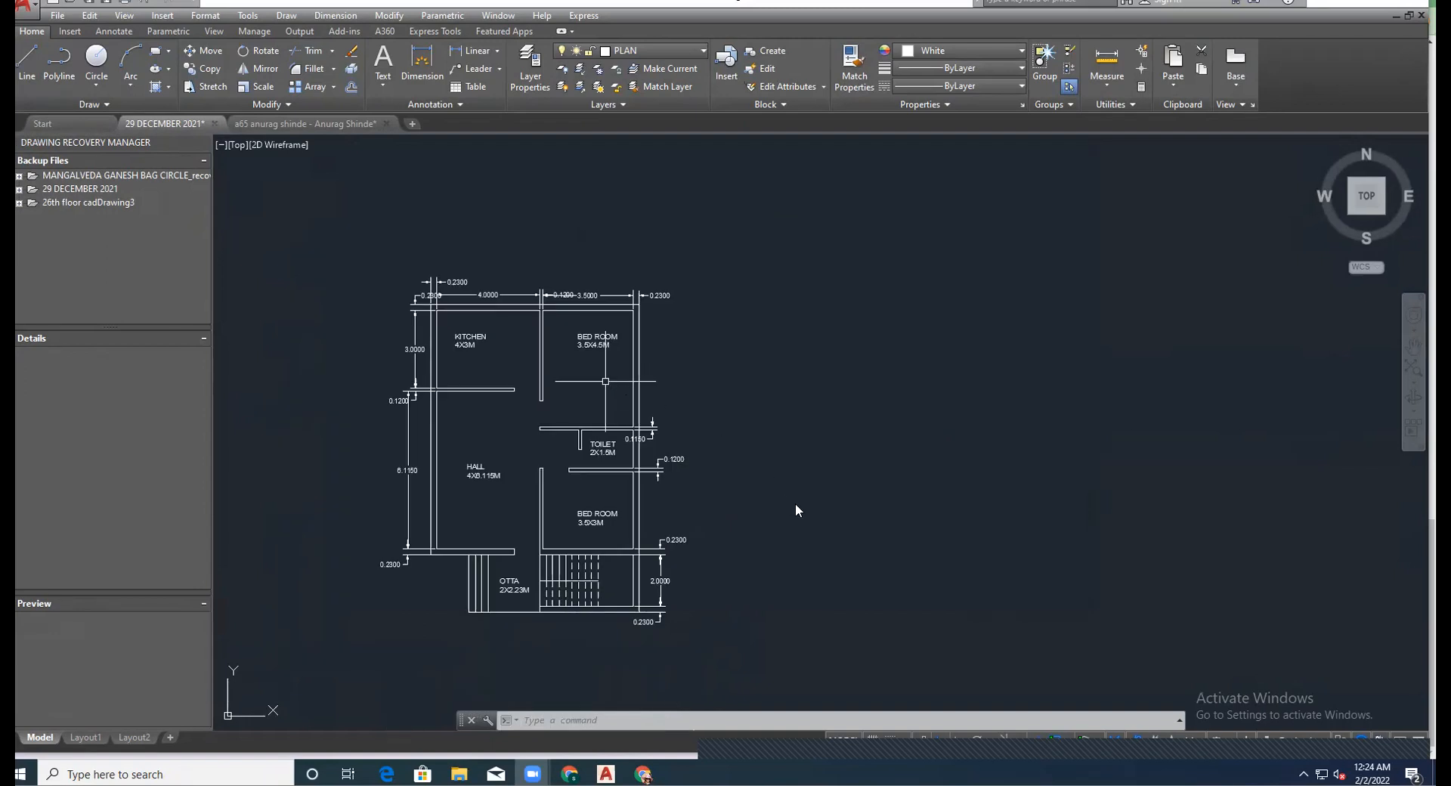
middle_drag(770, 492, 759, 486)
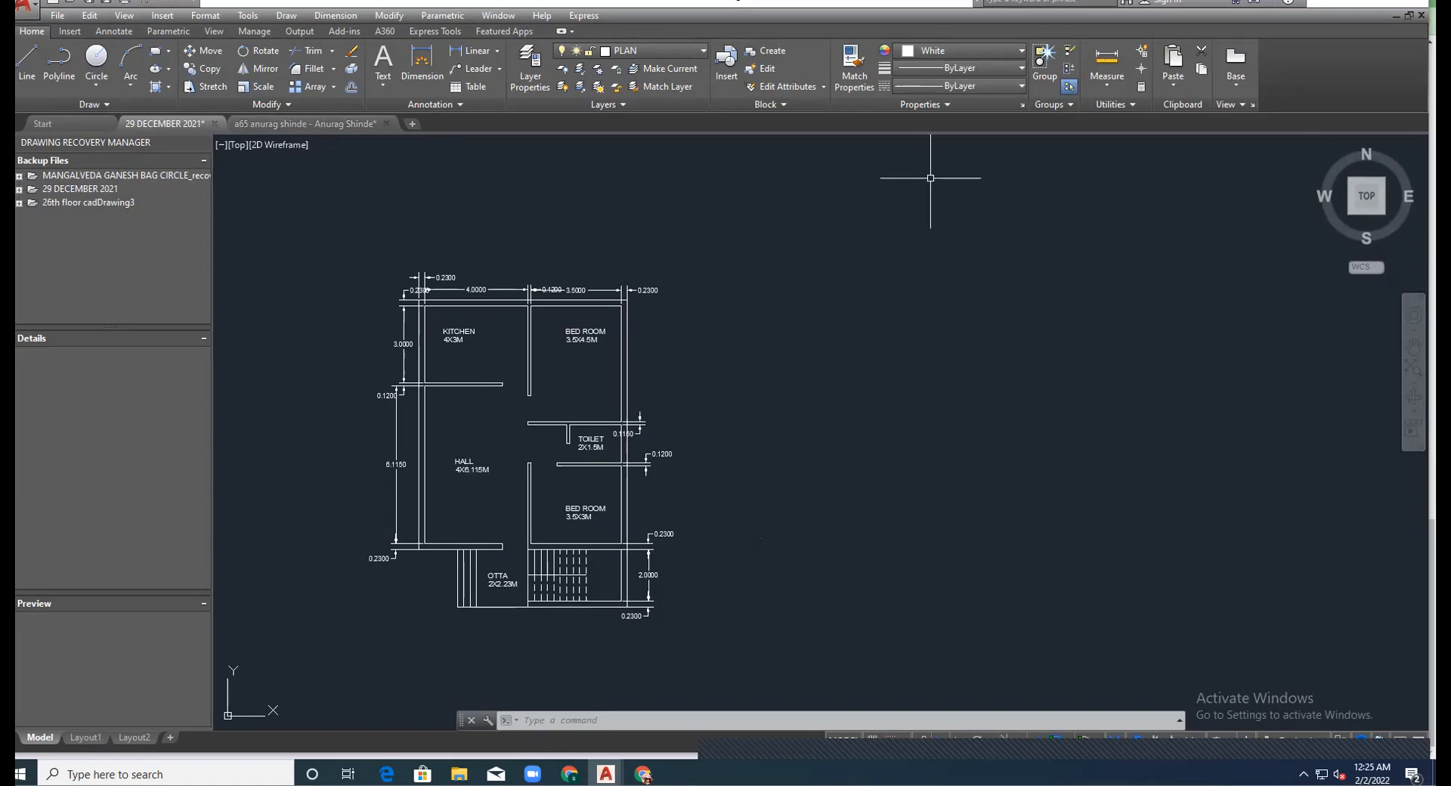
click(382, 123)
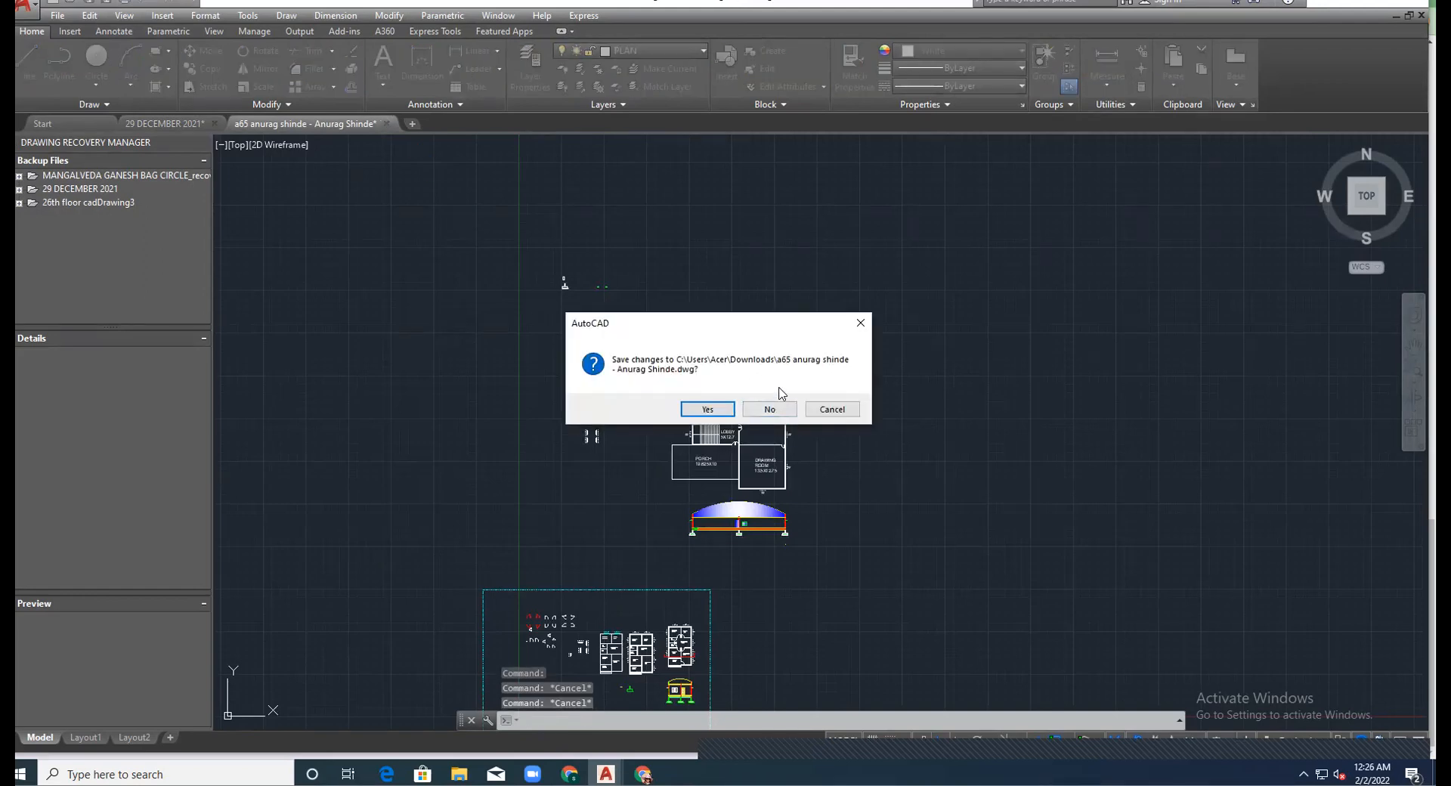
click(860, 322)
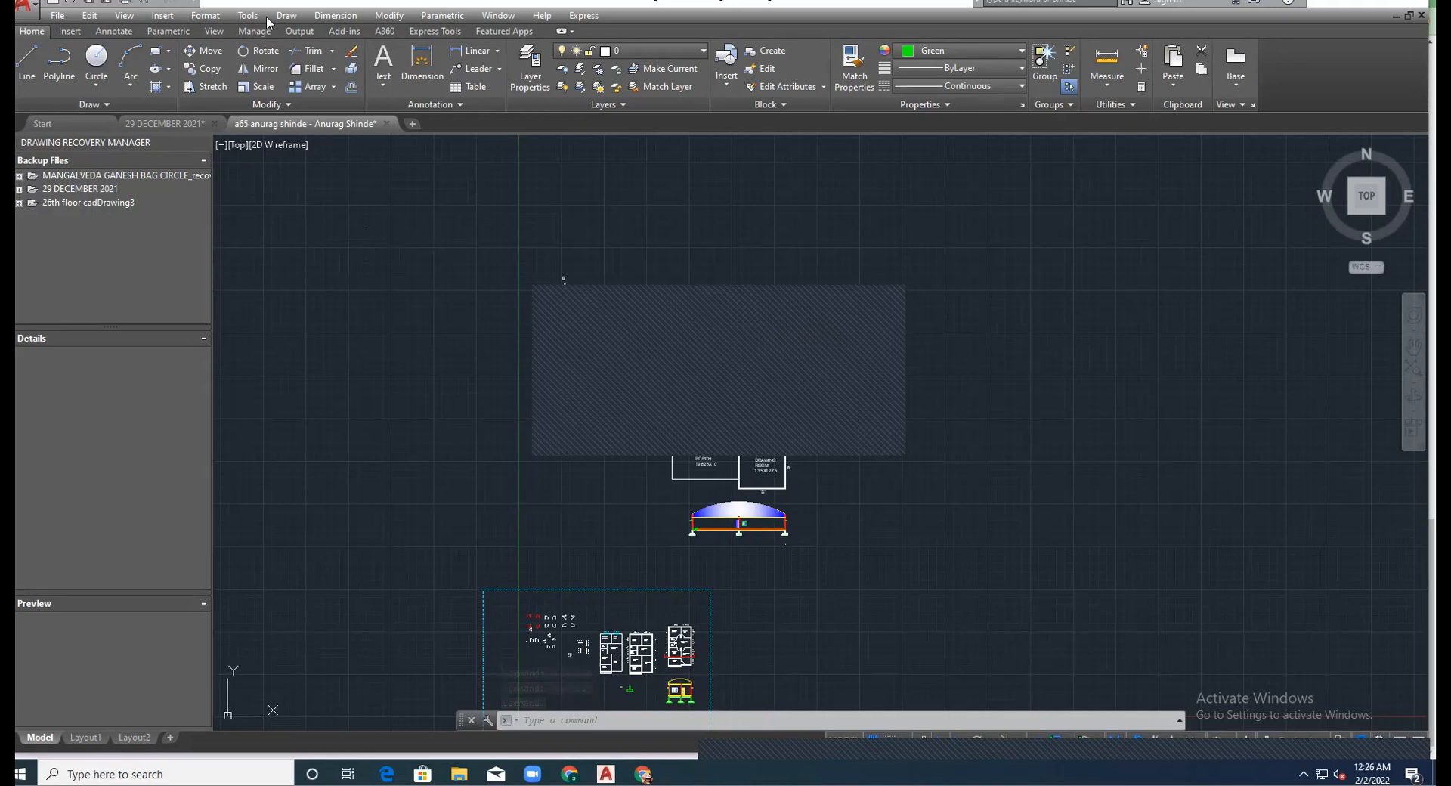
mouse_move(152, 131)
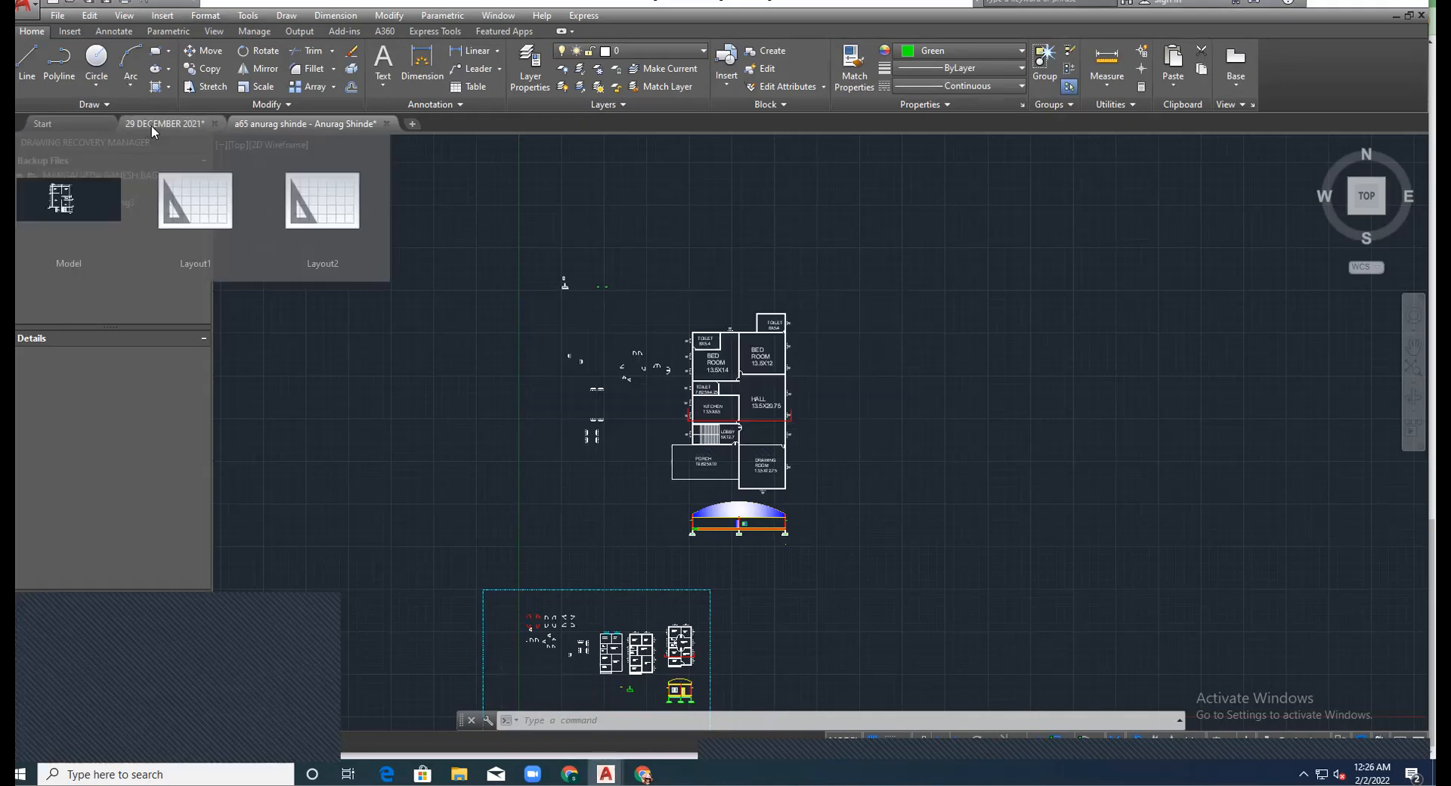
click(92, 193)
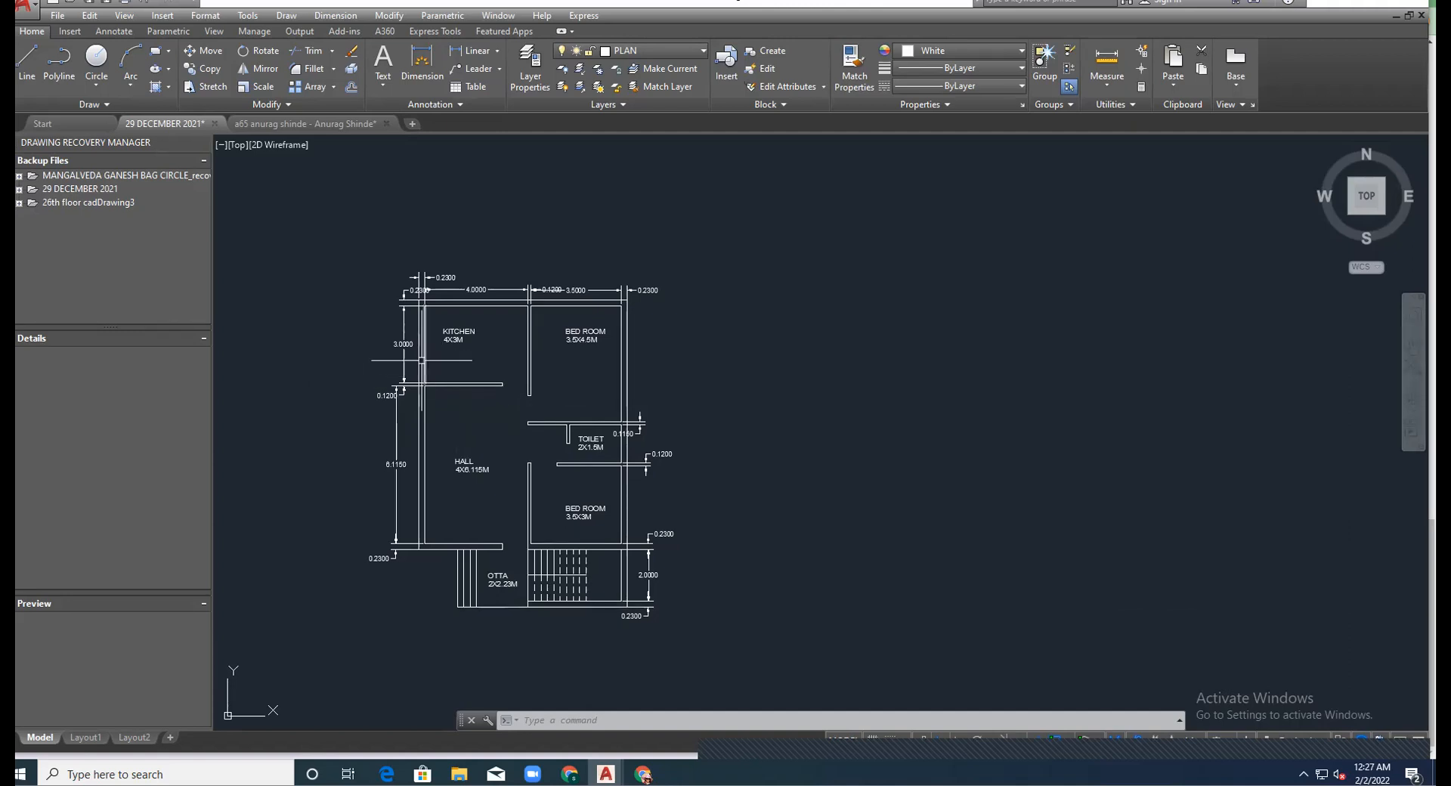
Examine the floor plan and its existing layers in the layer list and the Layer Properties Manager.
scroll(404, 332, down, 2)
scroll(477, 472, up, 3)
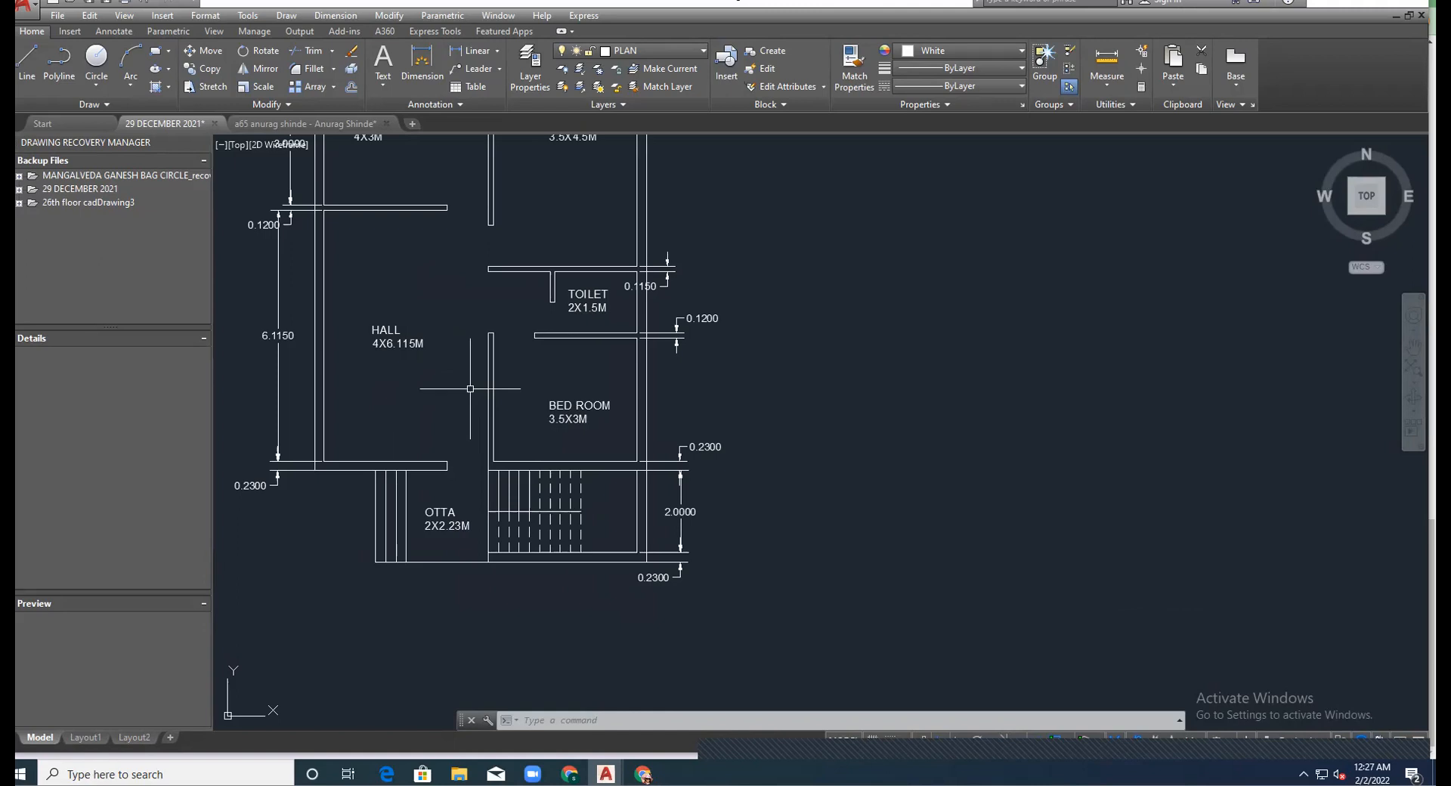
click(703, 50)
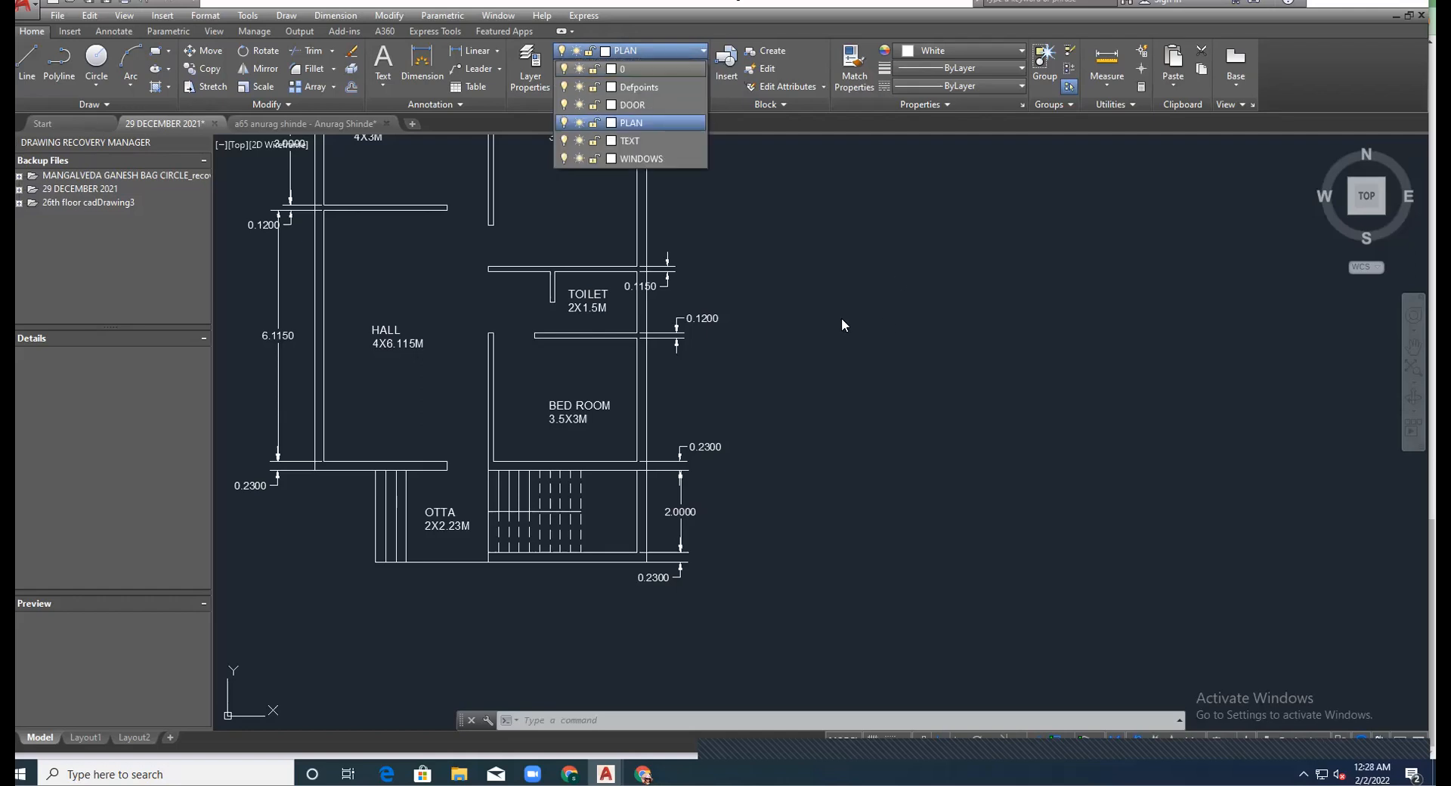
click(754, 178)
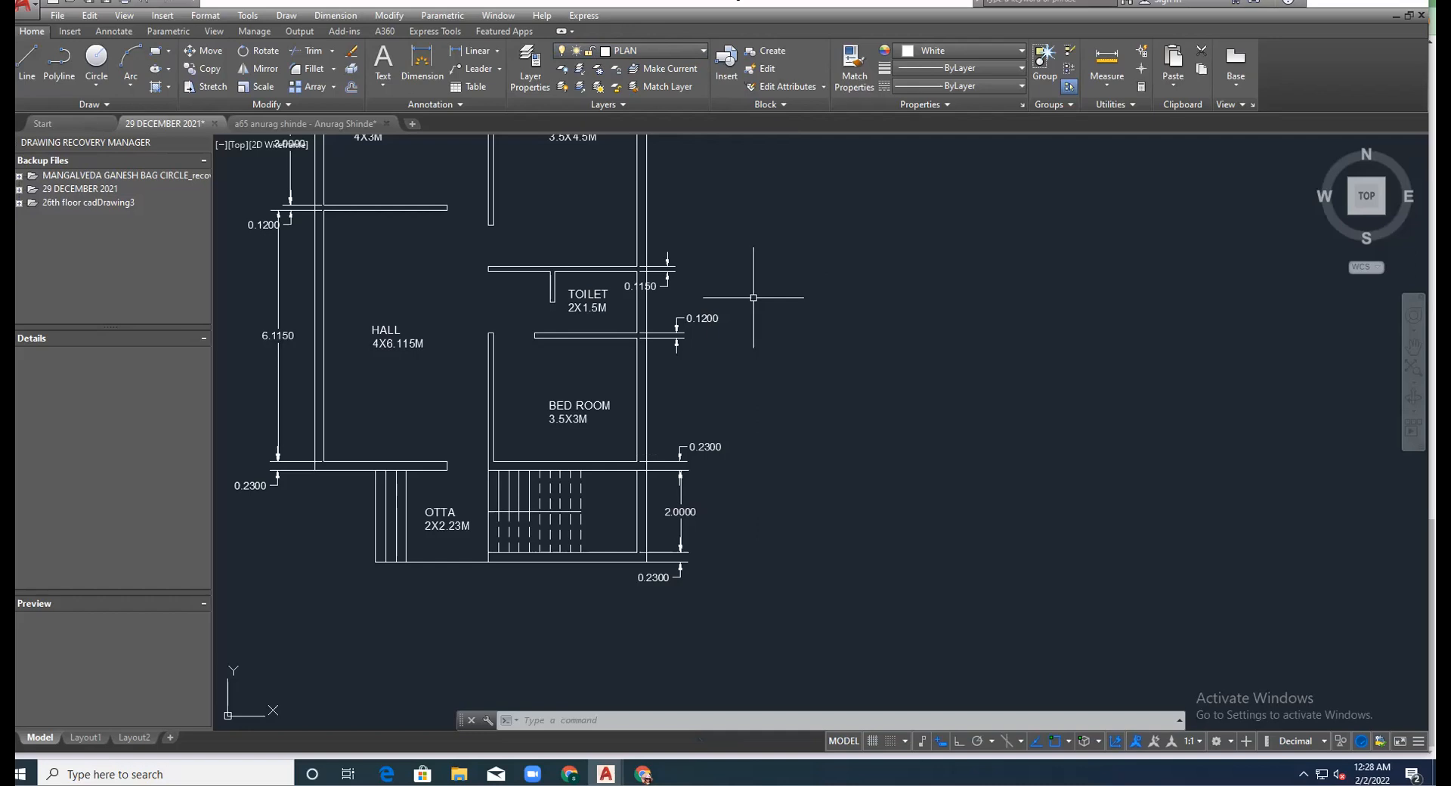
click(619, 103)
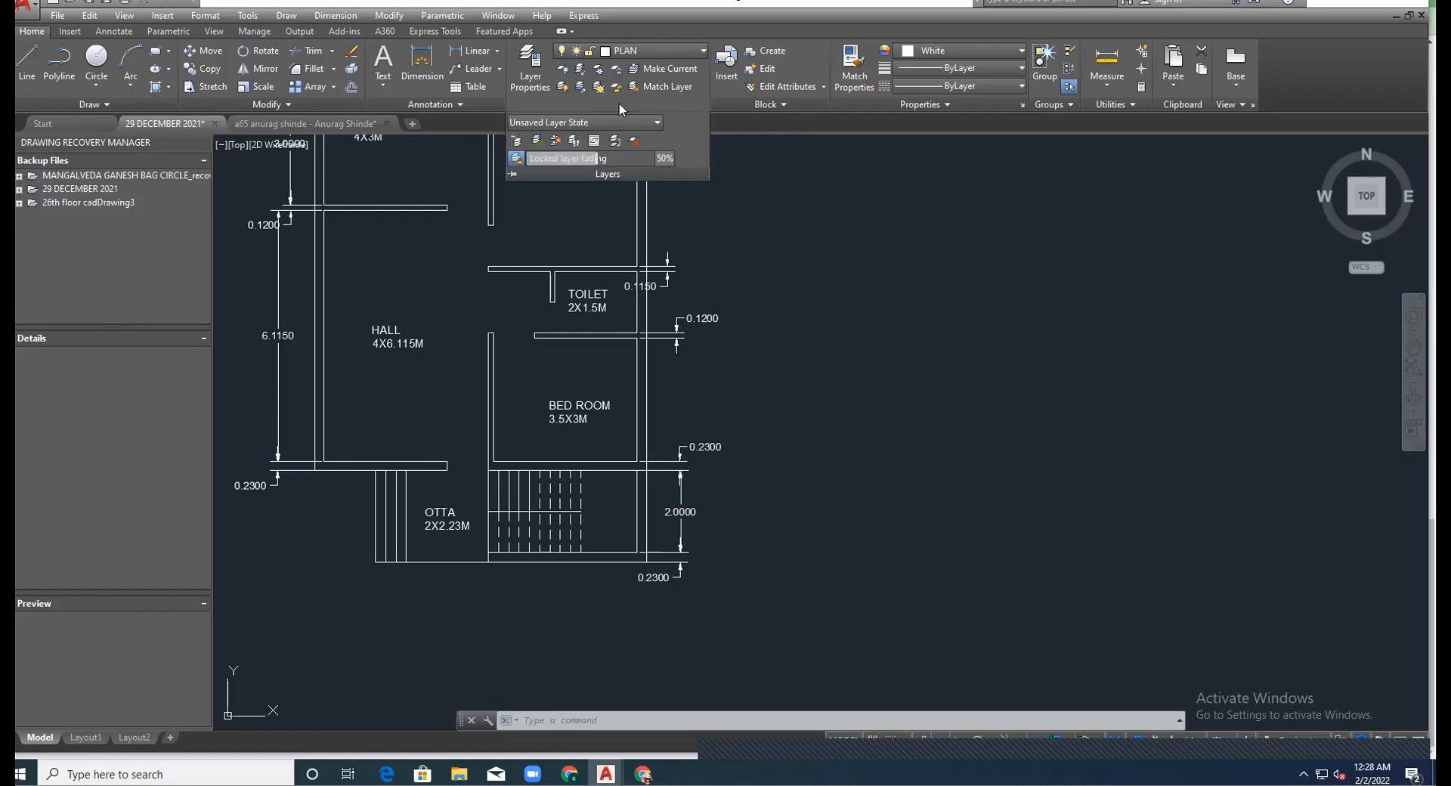
click(791, 154)
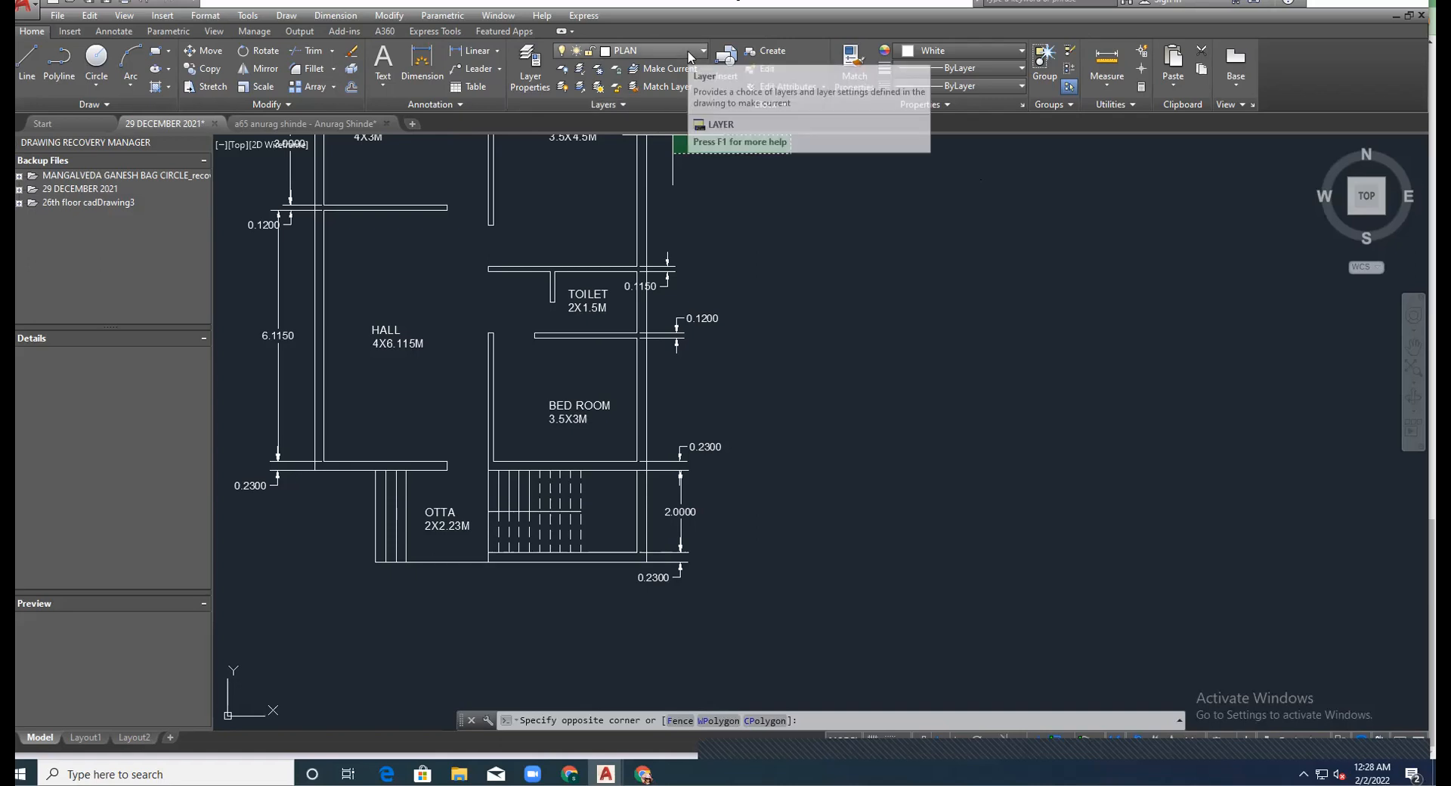
click(532, 76)
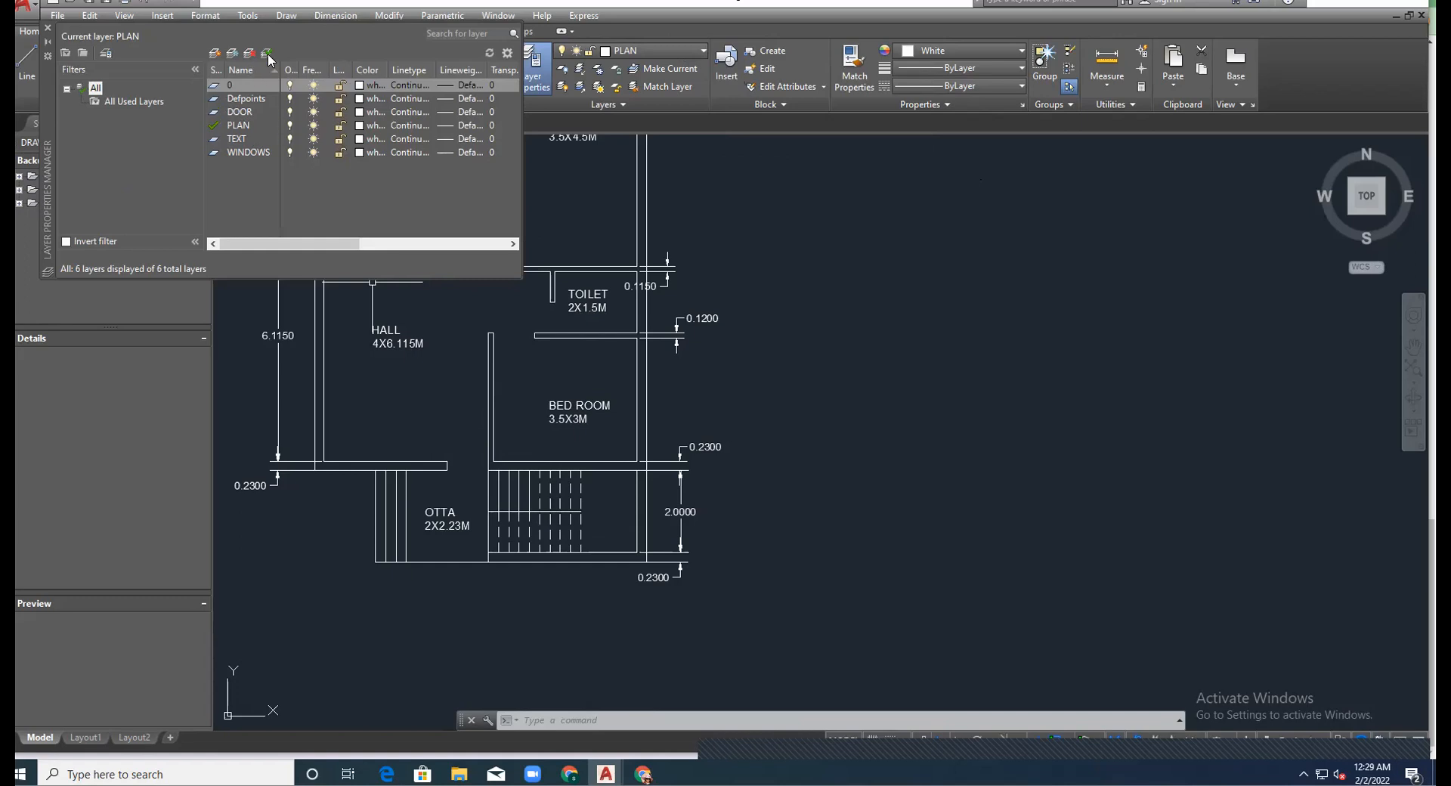
click(788, 208)
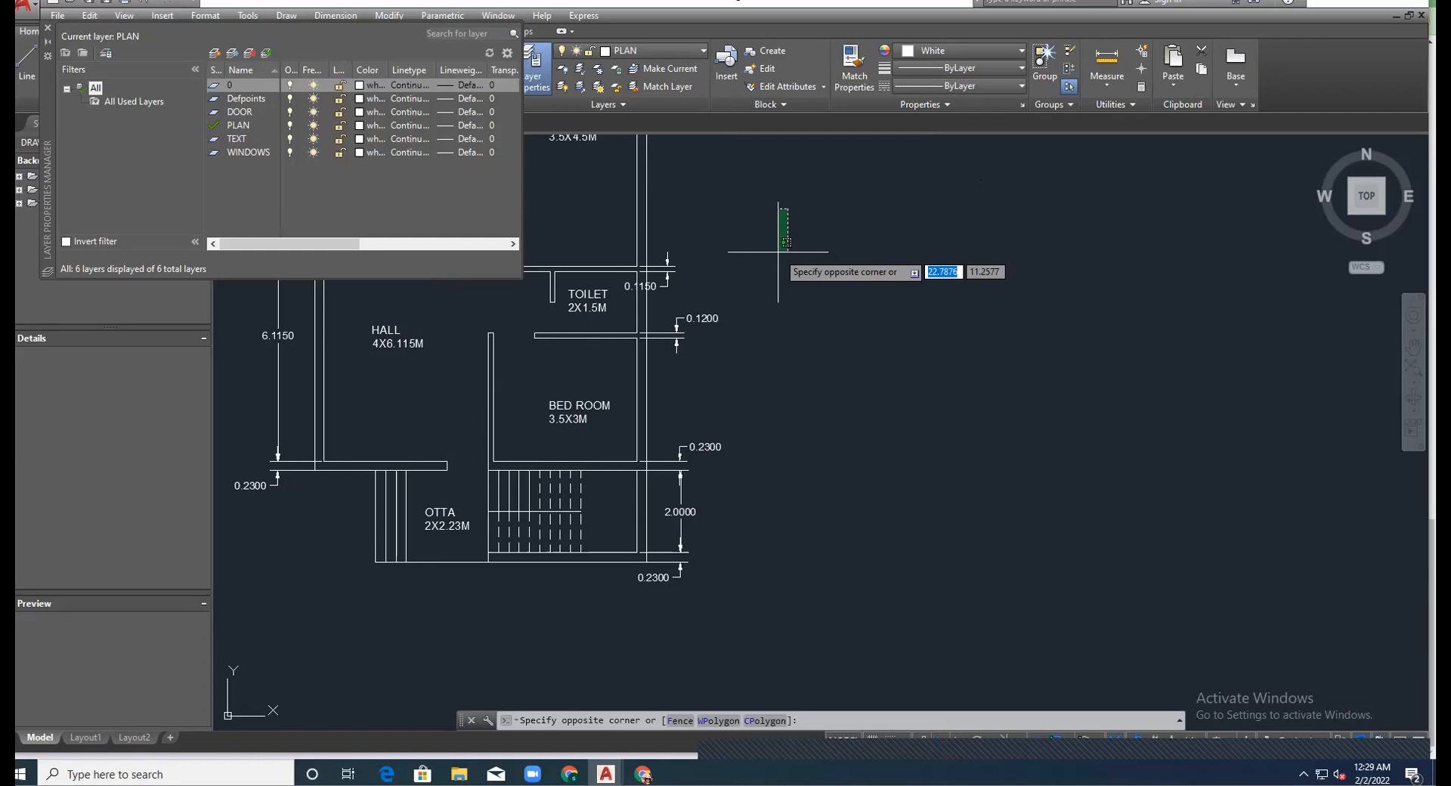
key(Escape)
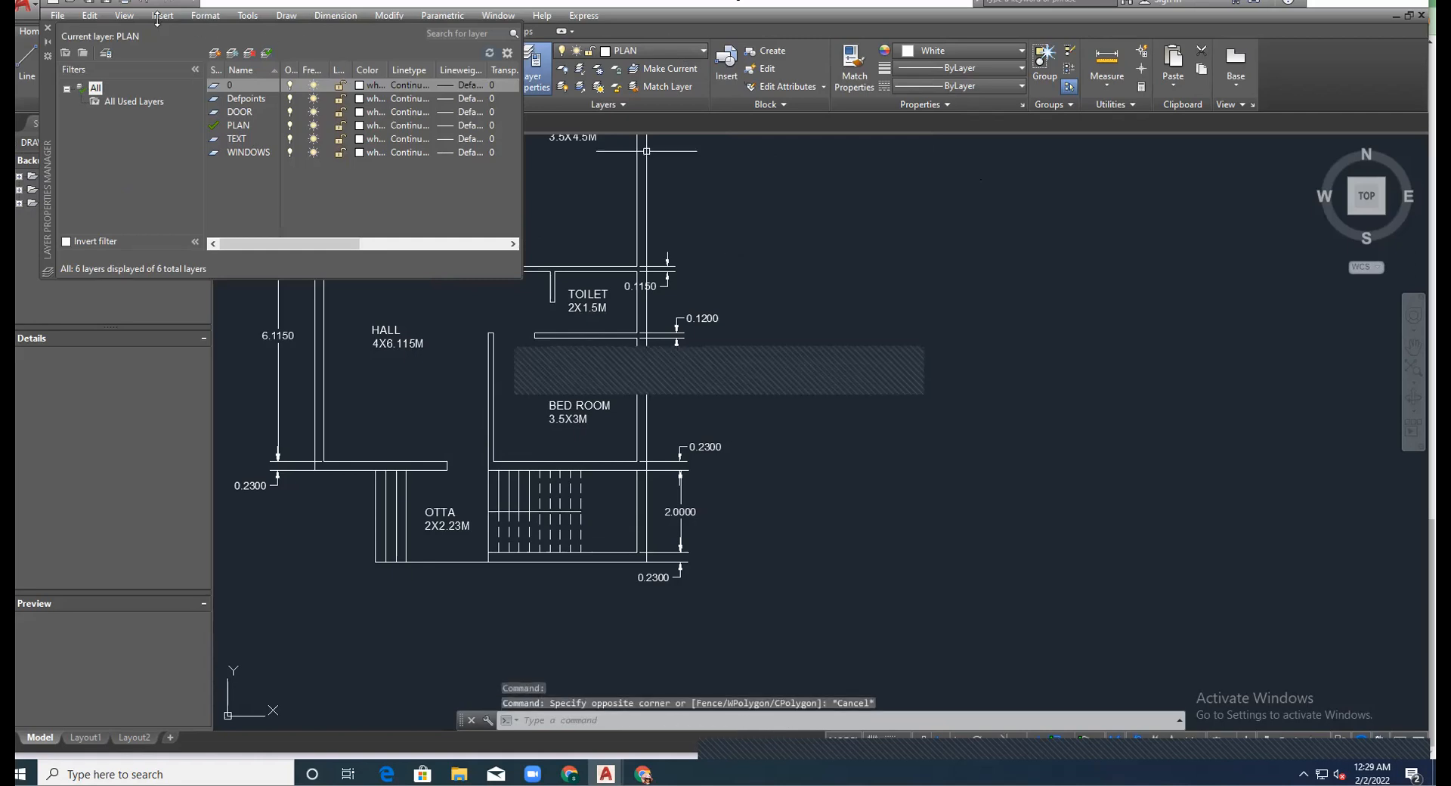
click(47, 28)
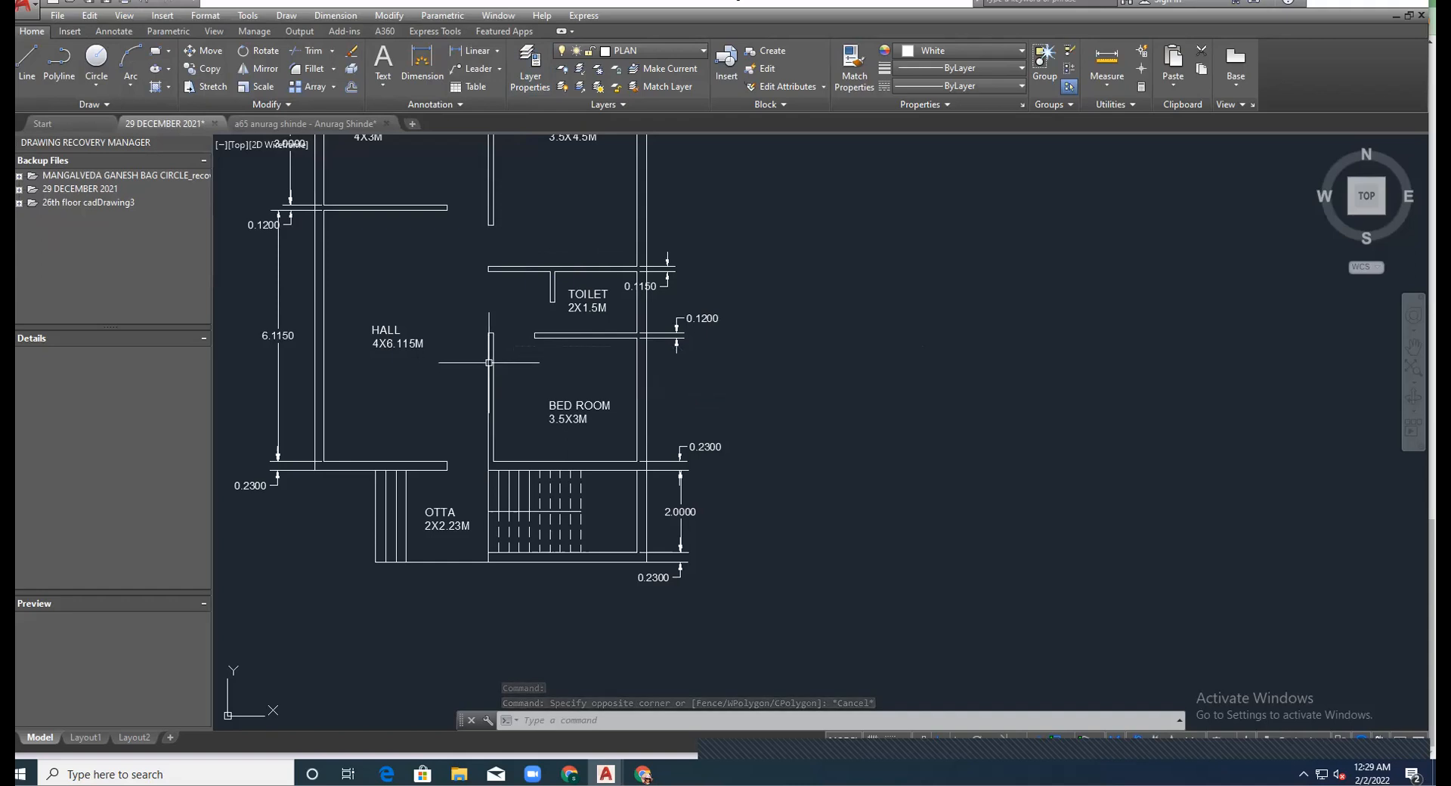
scroll(525, 370, down, 4)
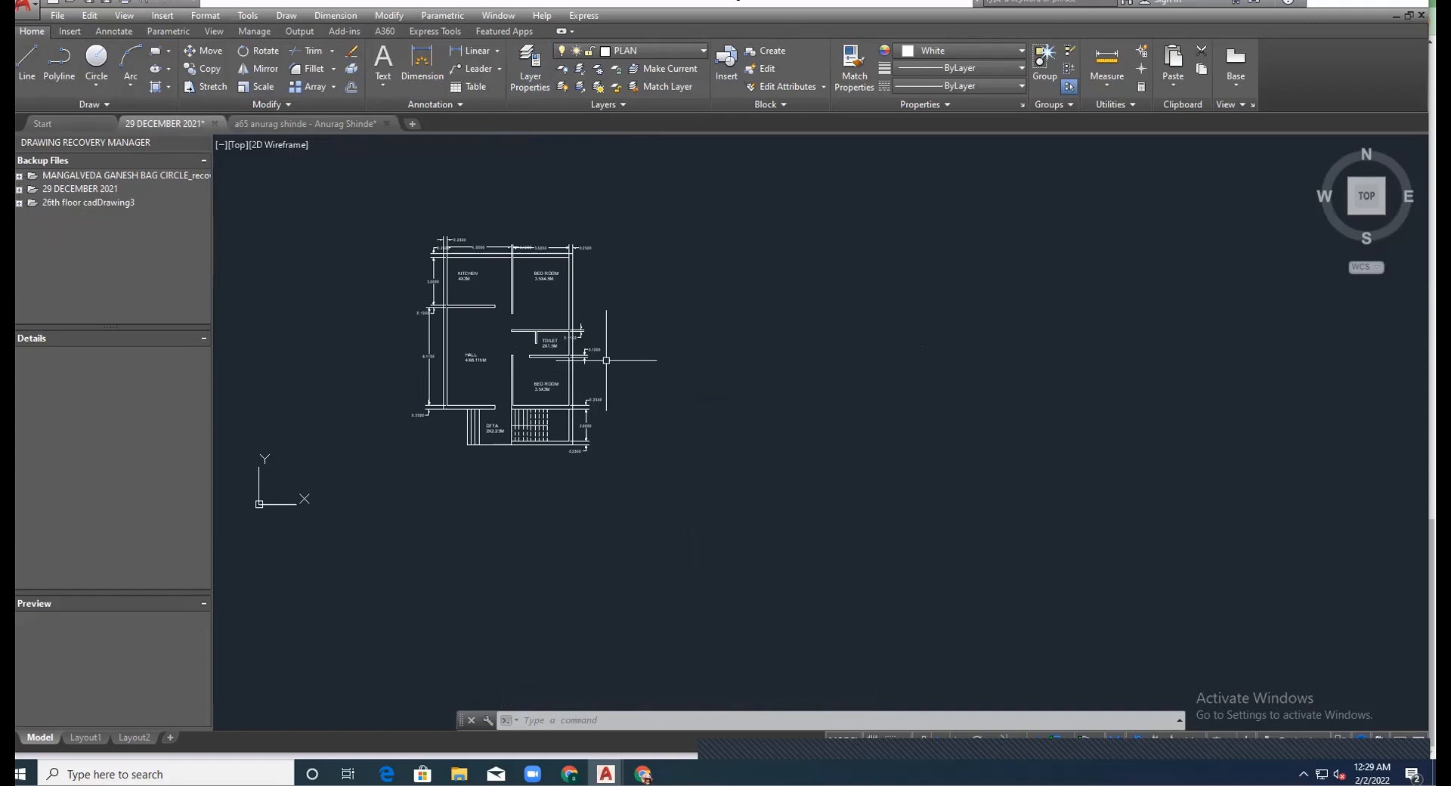
scroll(547, 299, up, 4)
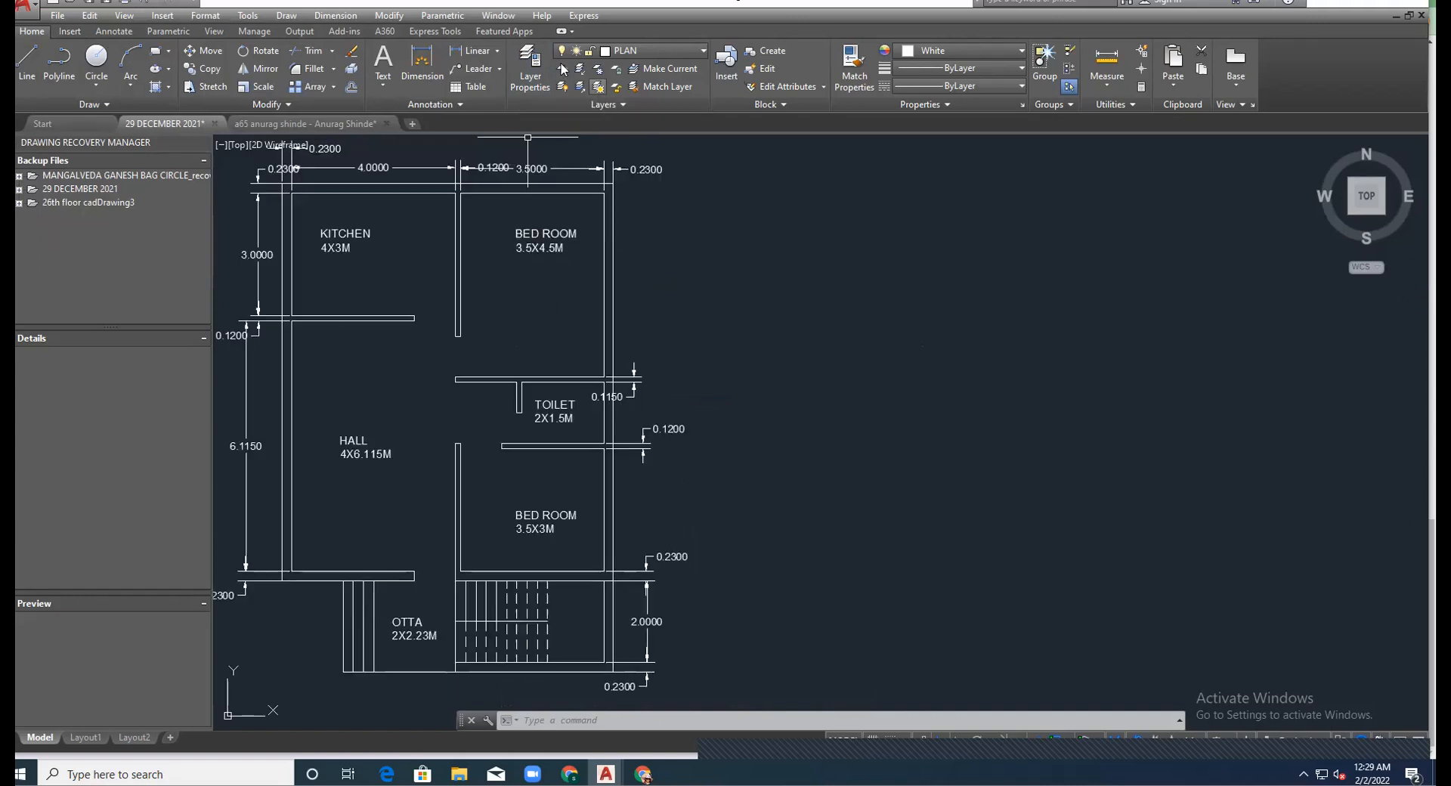
Create a new layer named "plan 1" in the Layer Properties Manager.
click(537, 64)
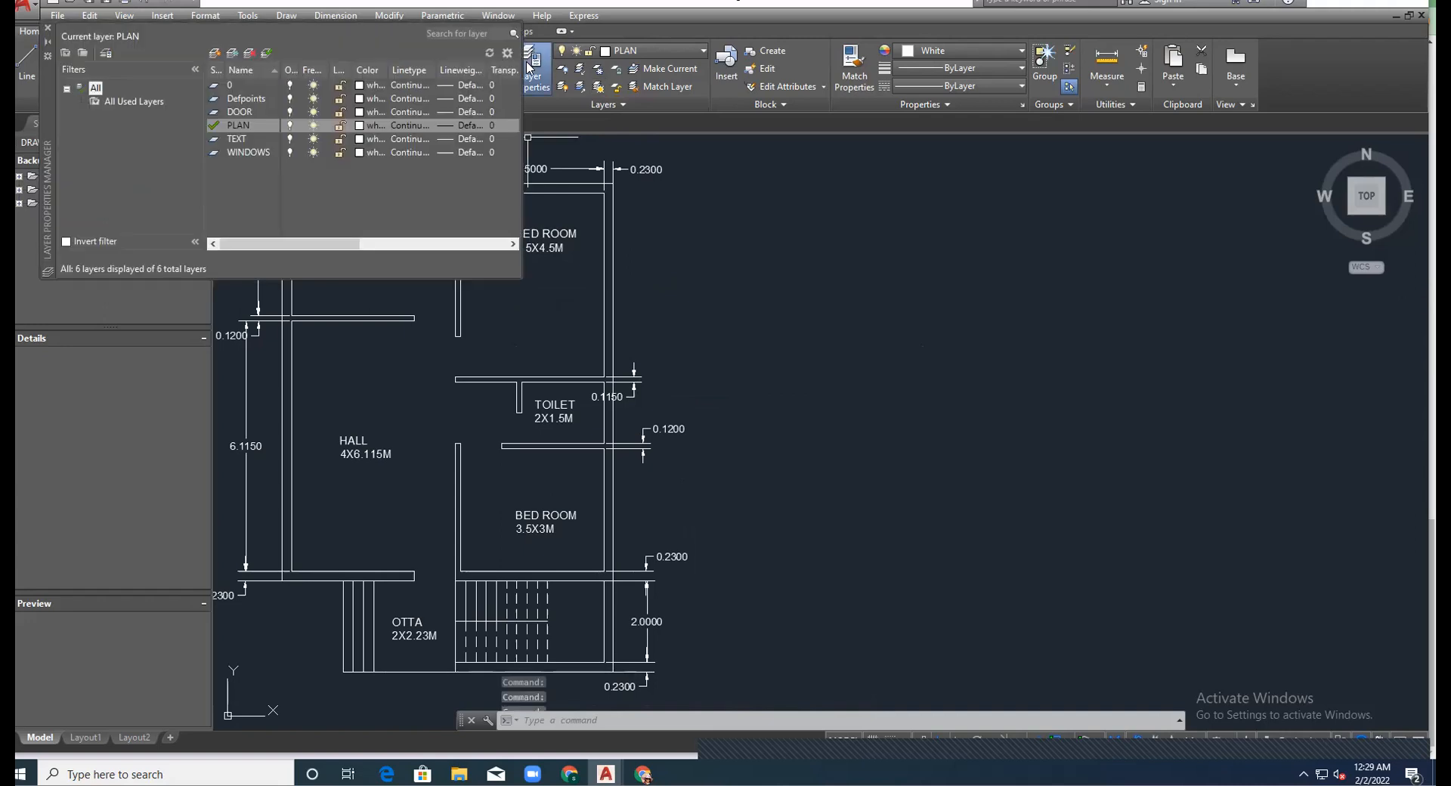
click(216, 54)
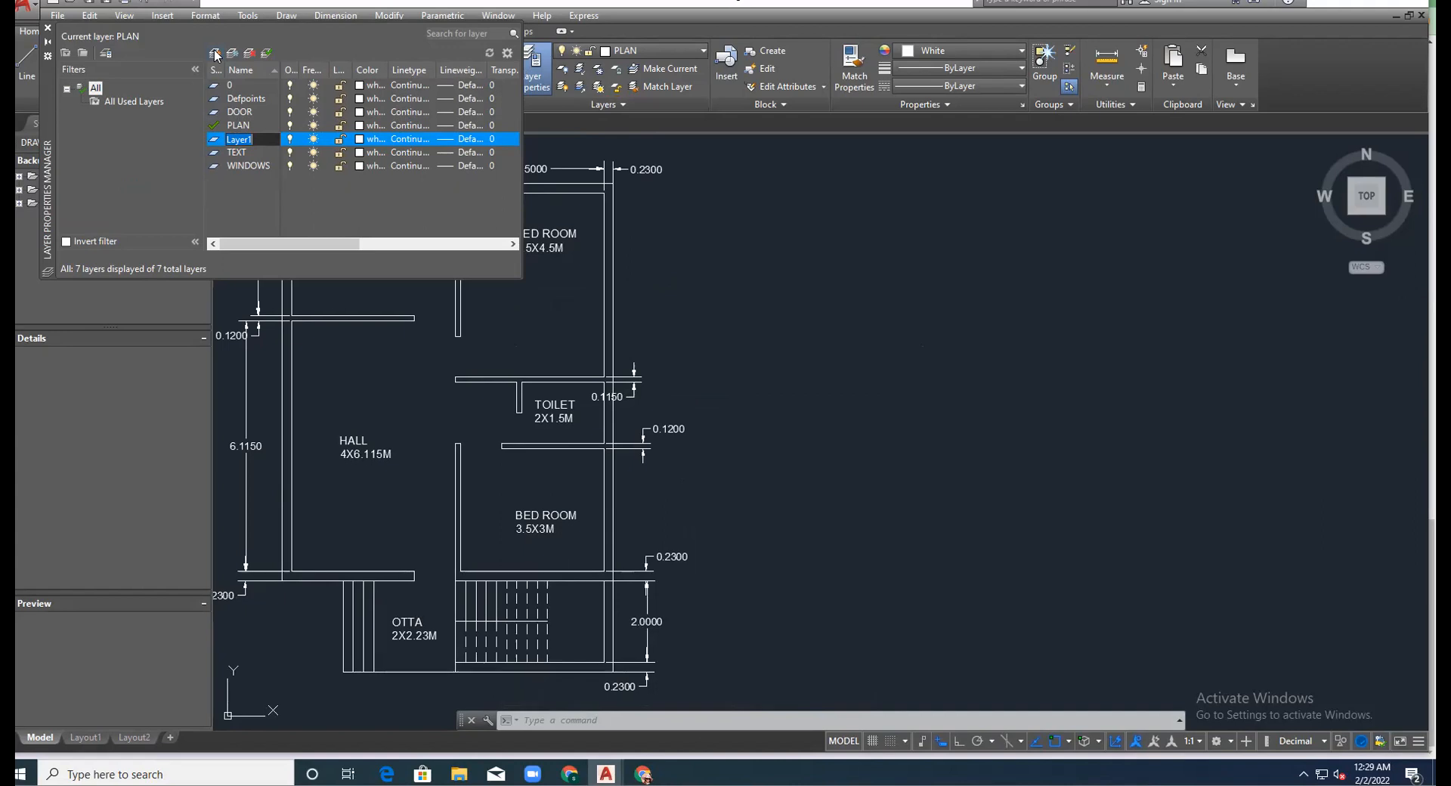
key(BackSpace)
text(plan 1)
key(Return)
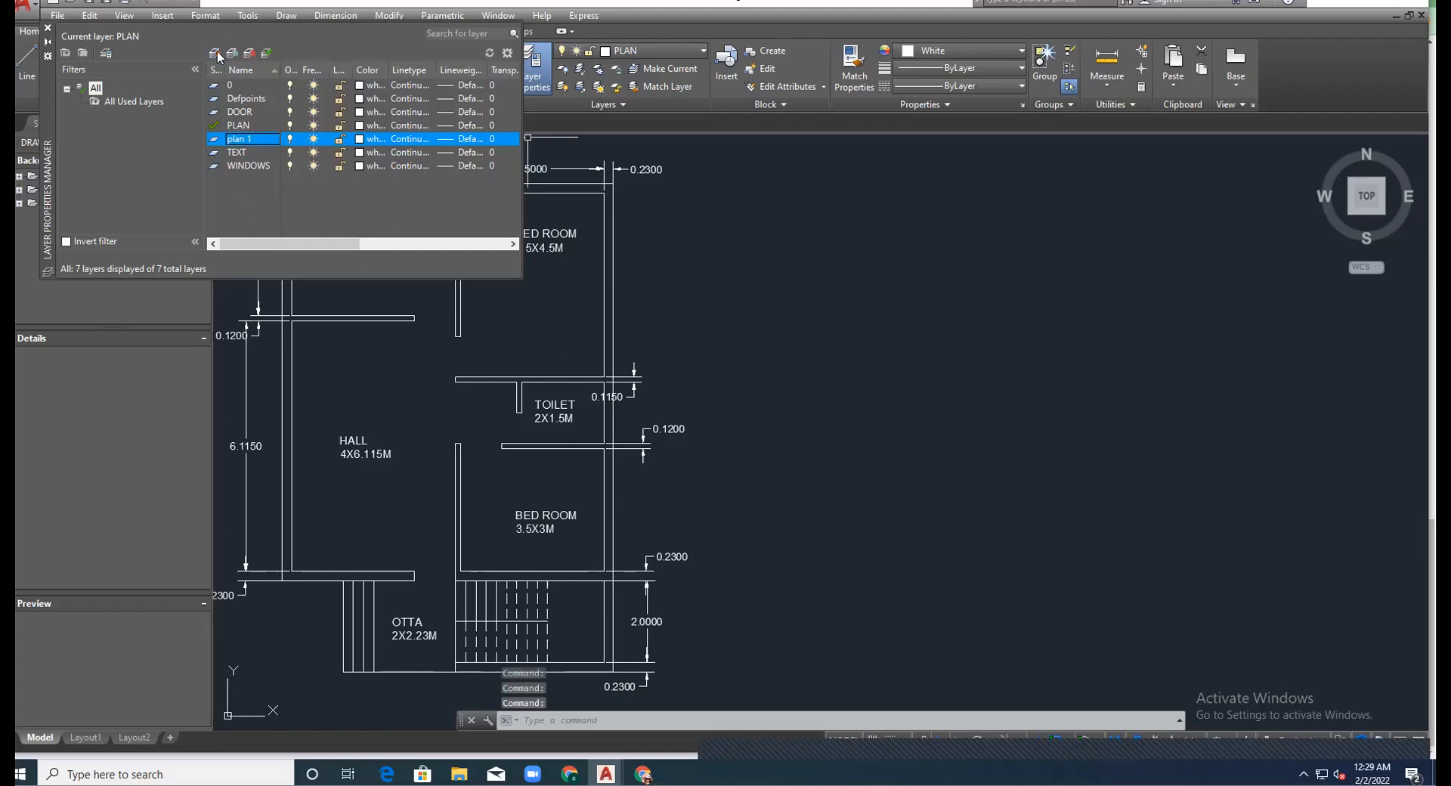
Add another new layer named "text 1" to the drawing.
click(216, 53)
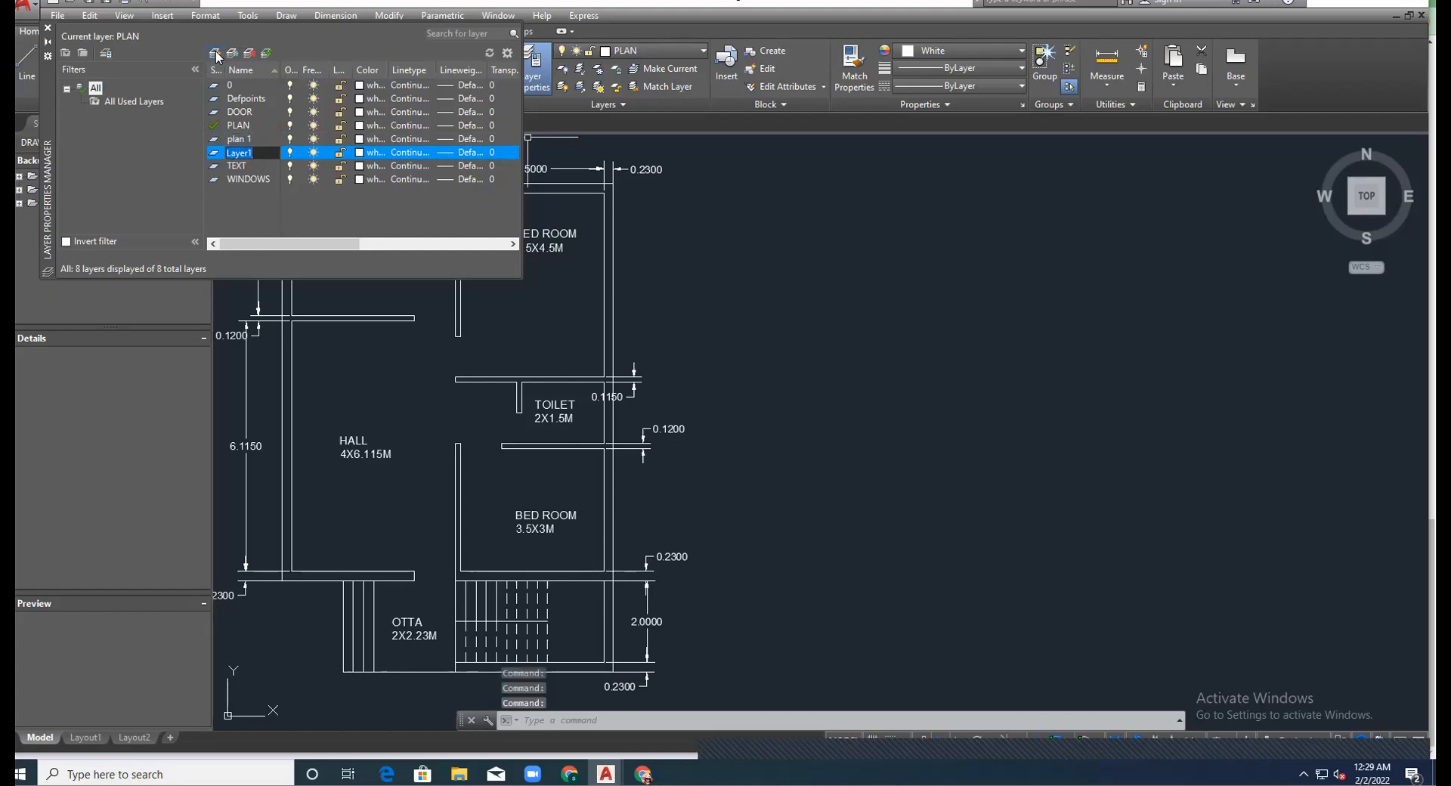
key(BackSpace)
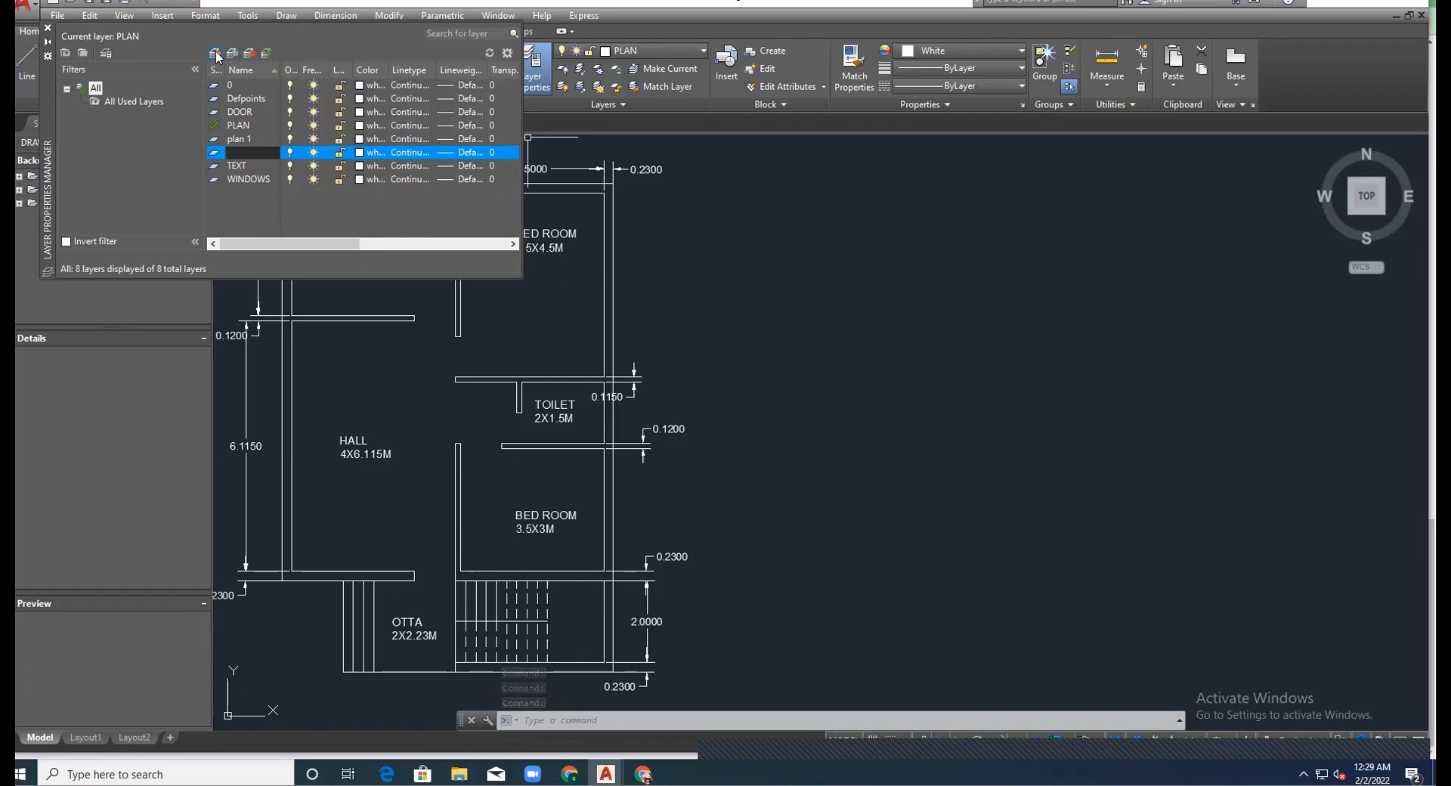
text(text 1)
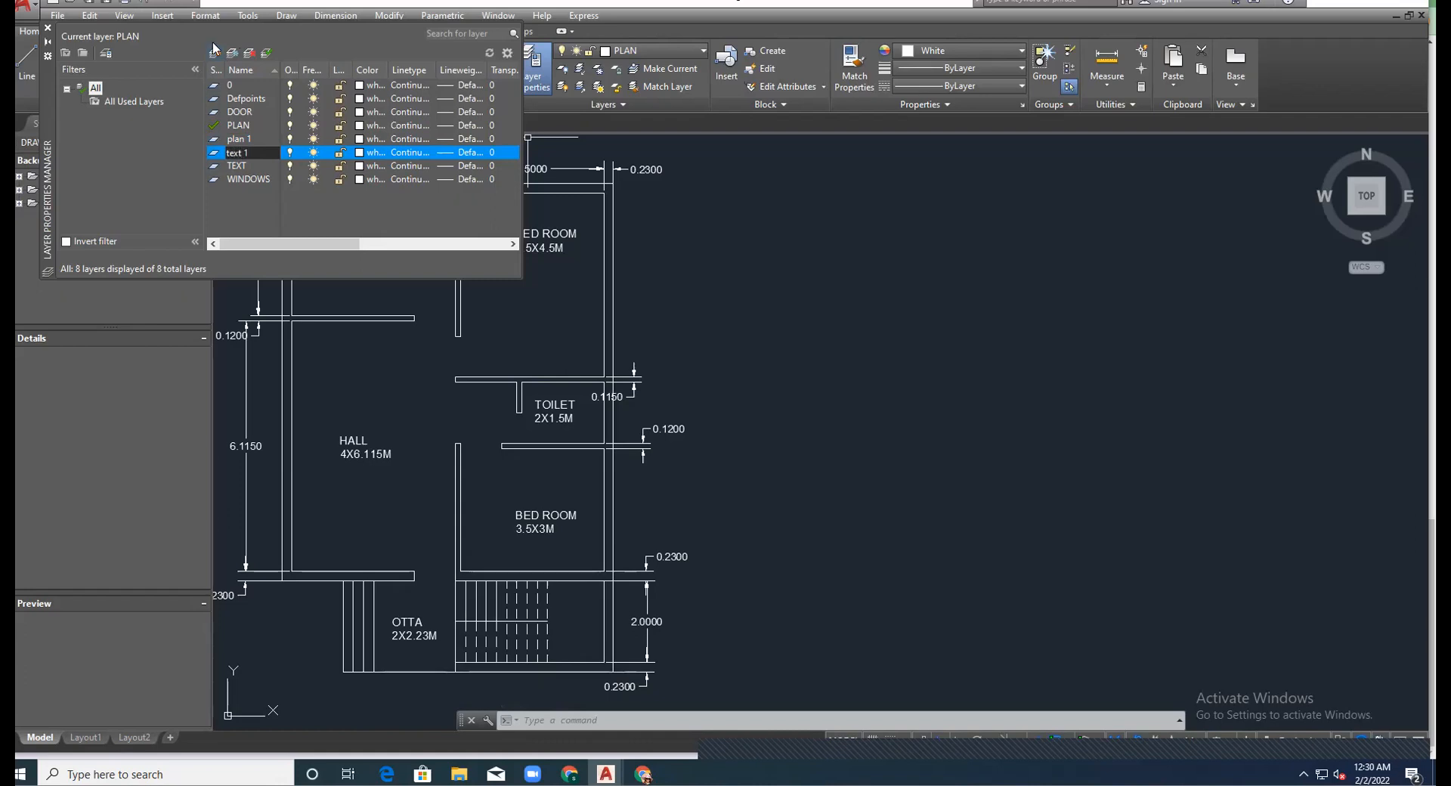
key(Return)
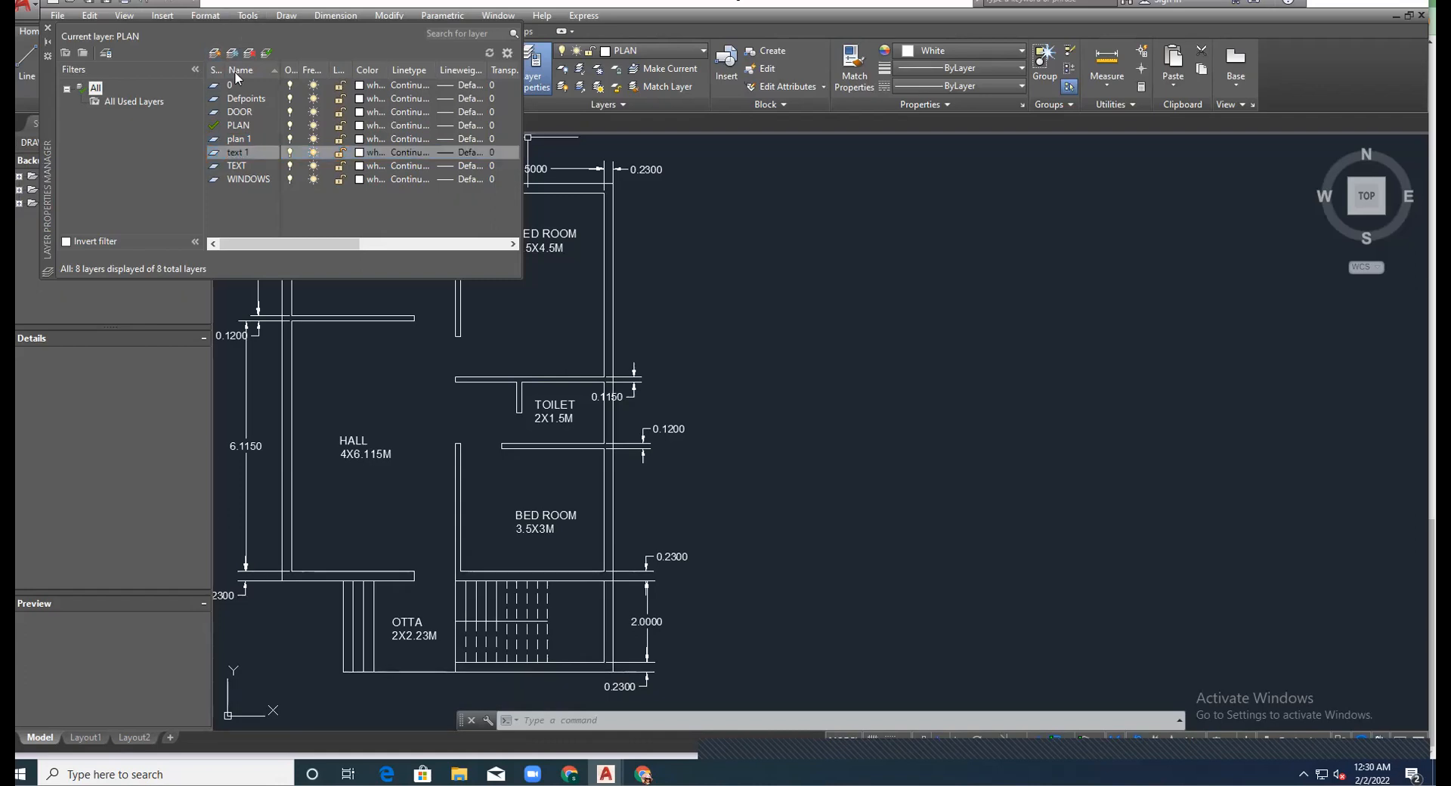
Try to delete the existing TEXT layer.
double_click(239, 166)
key(Delete)
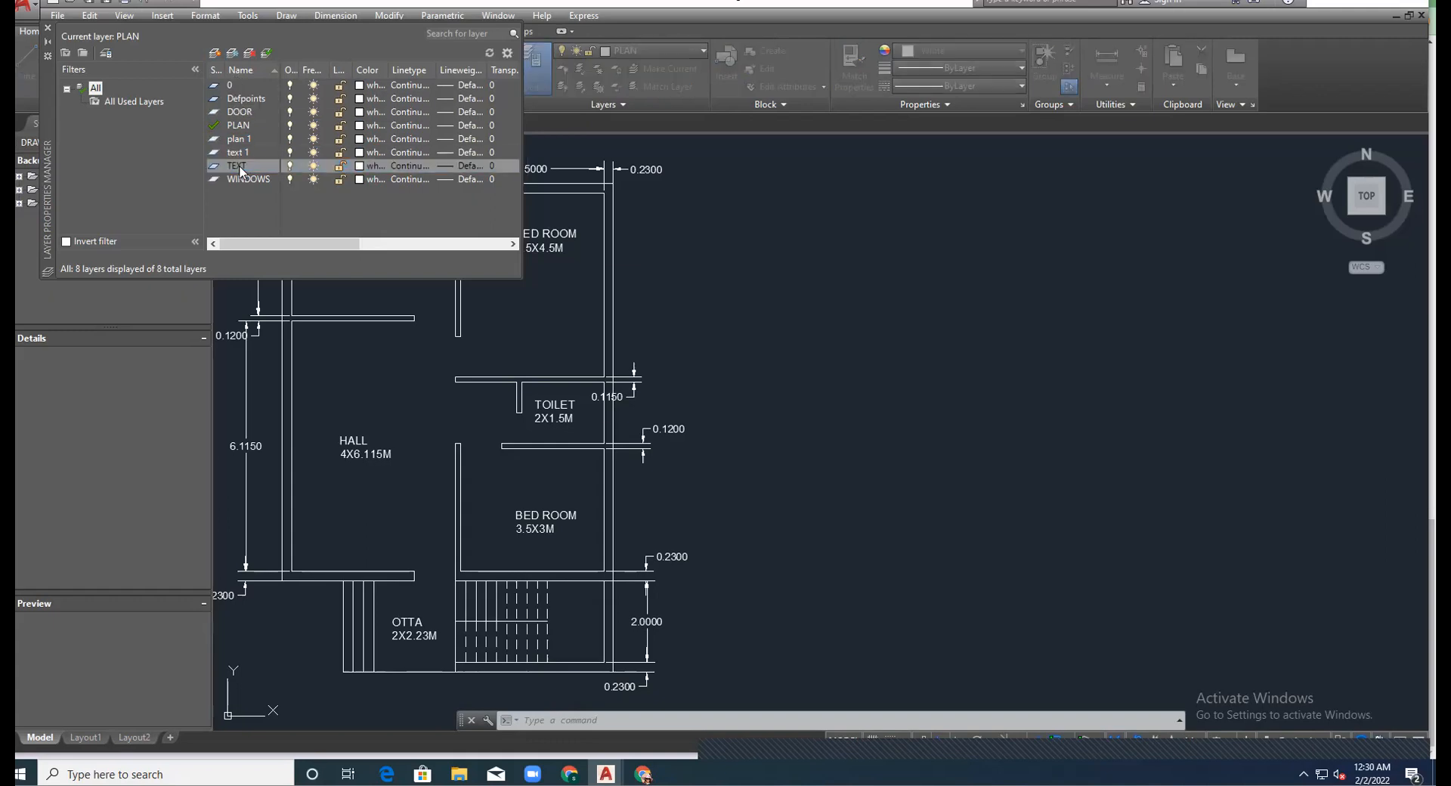
click(832, 278)
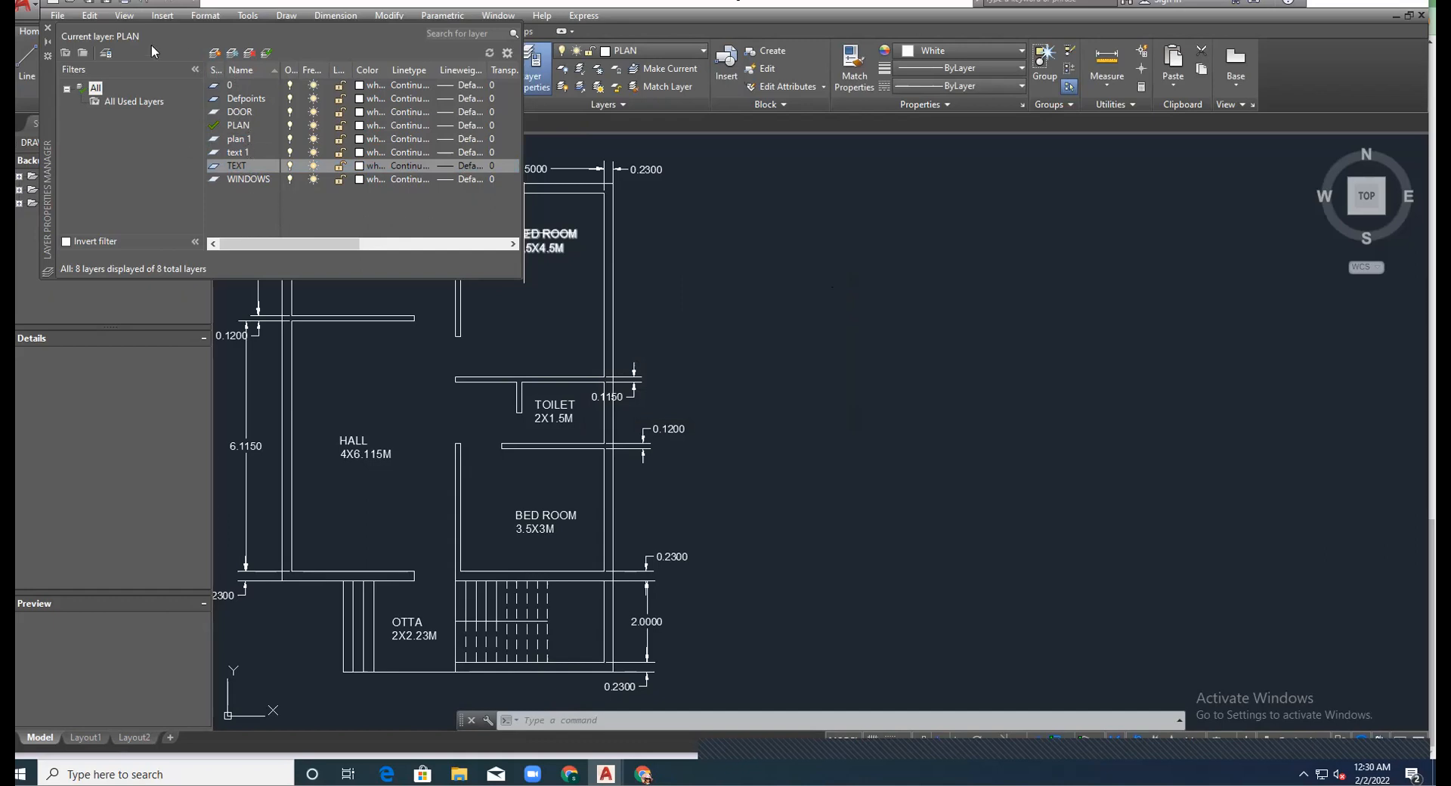
Add a new layer named "windows 1" to the drawing's layer list.
click(215, 54)
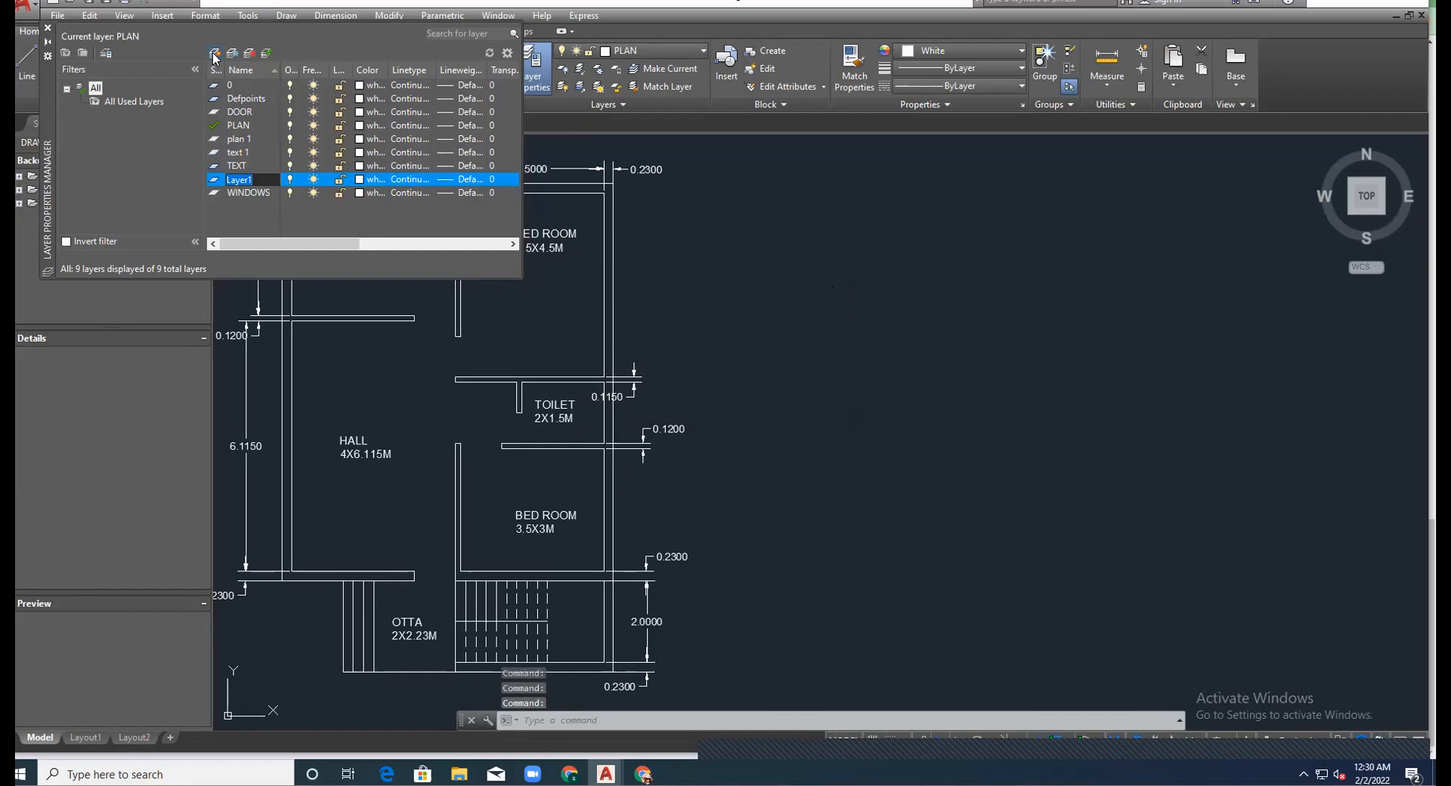
key(BackSpace)
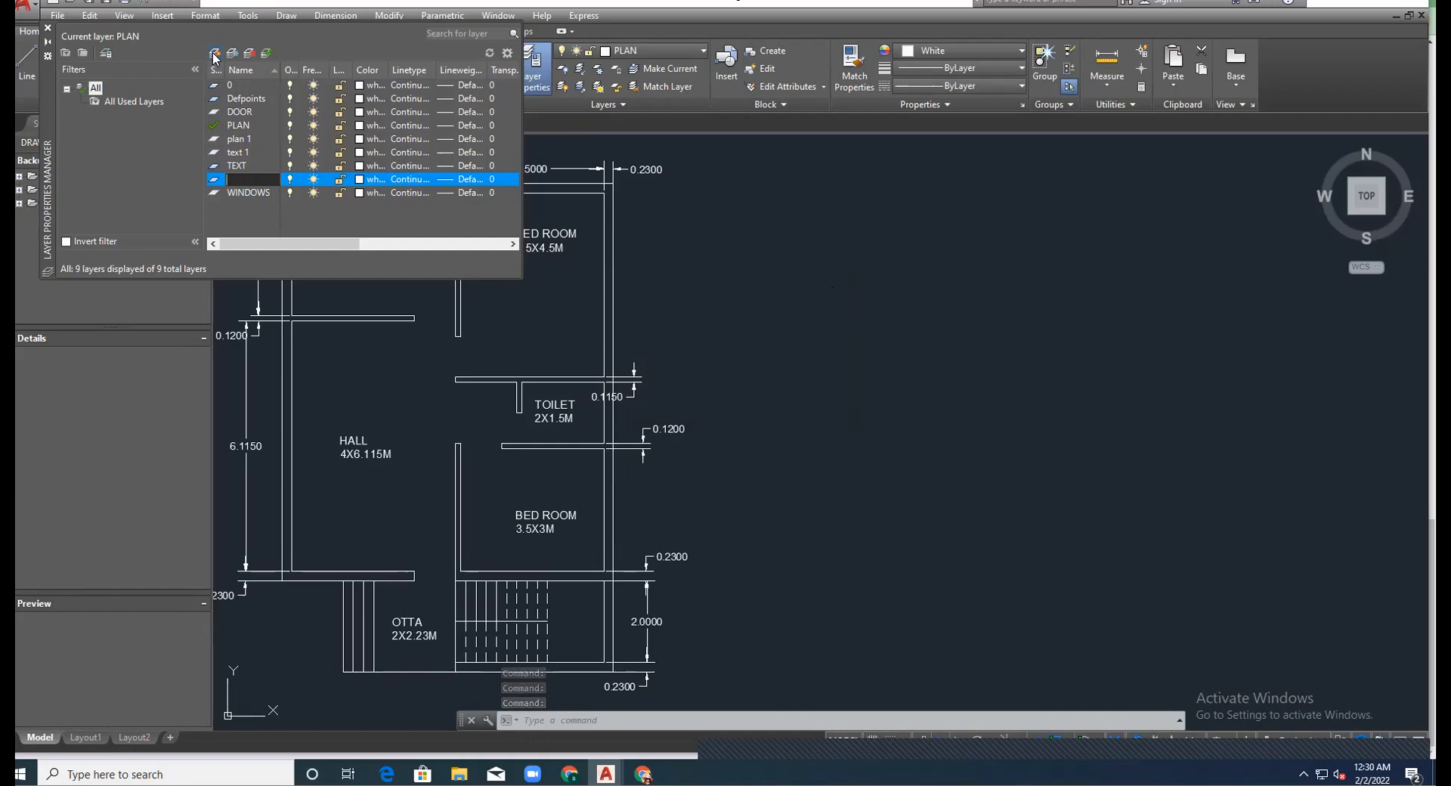
text(windows 1)
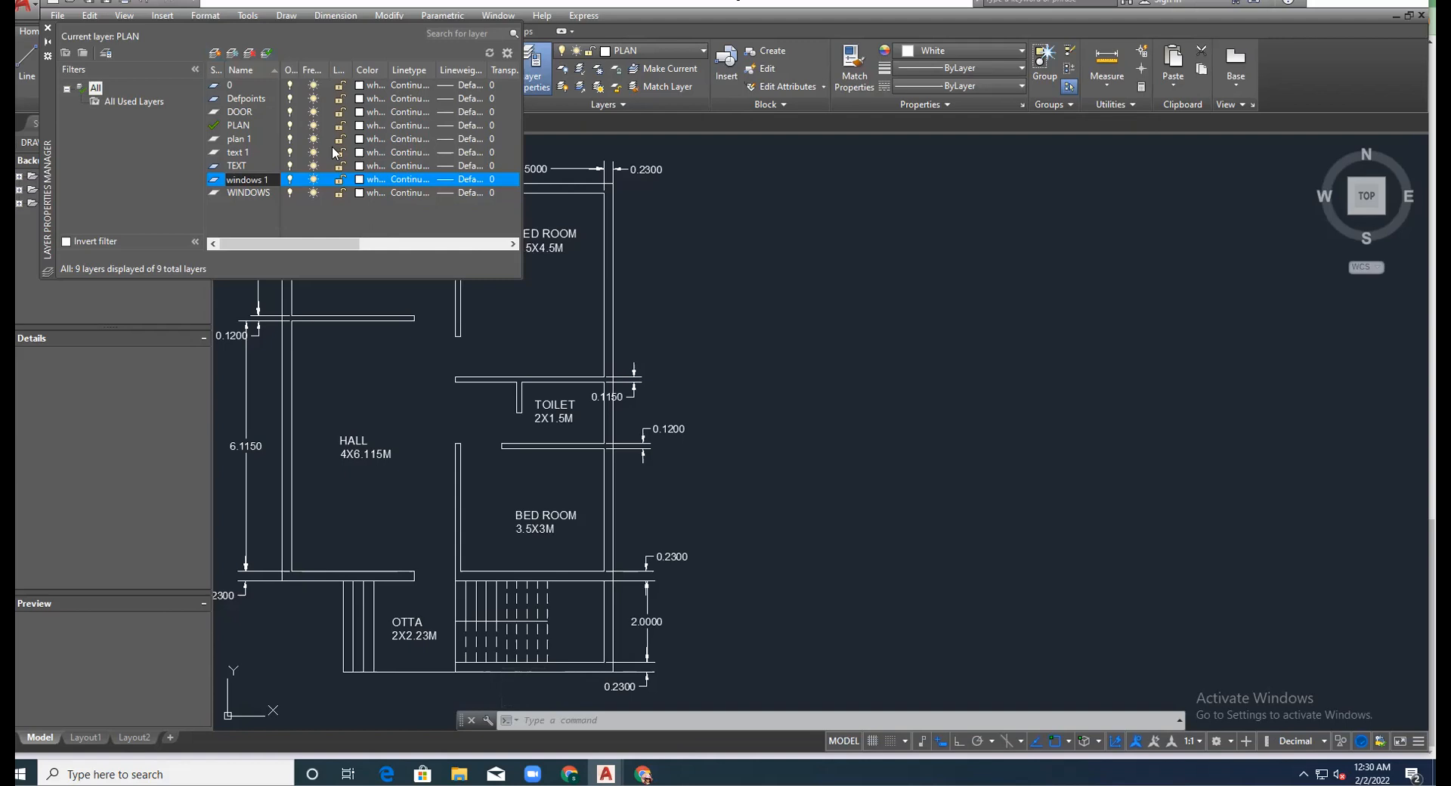
click(327, 213)
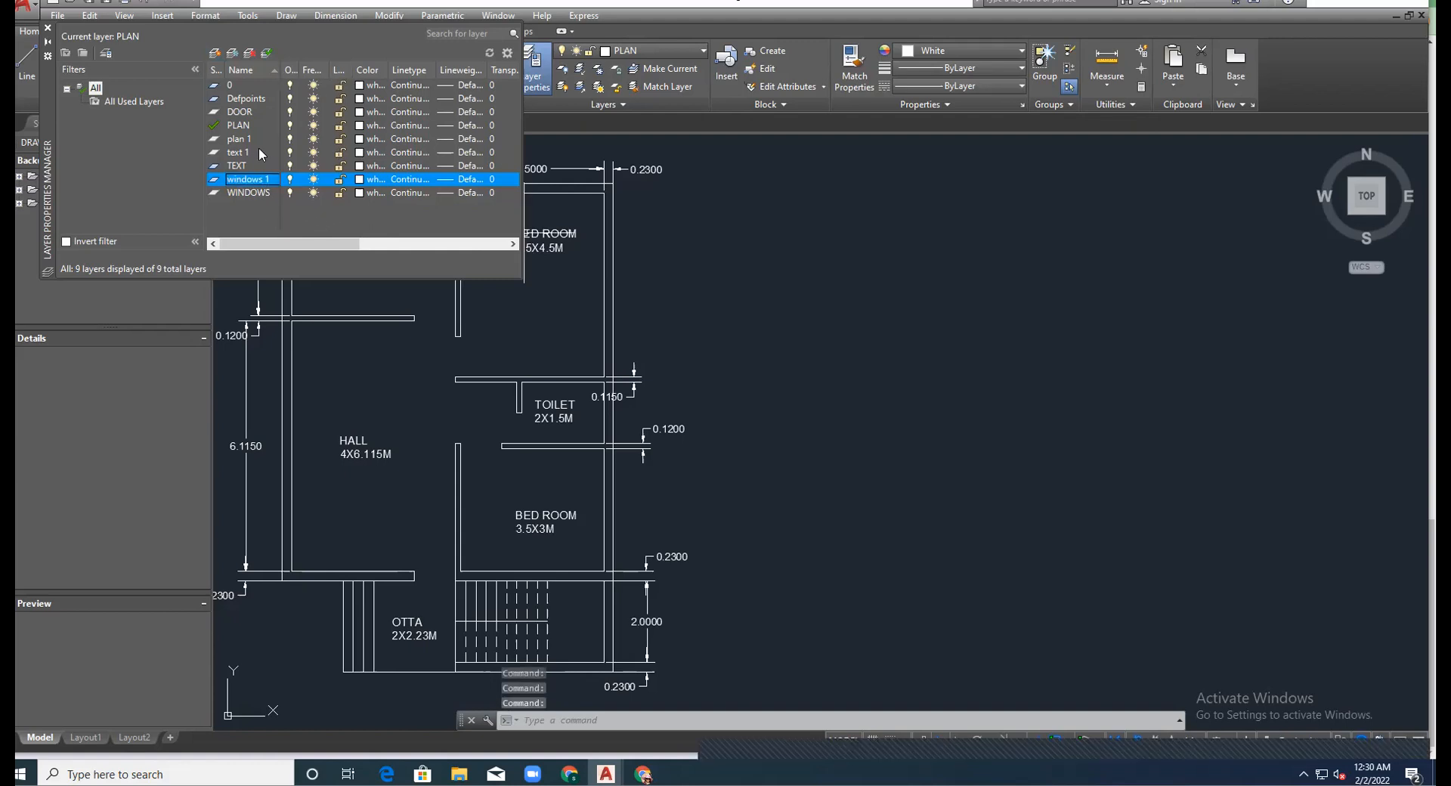
Add a new layer named "door 1" to the drawing's layer list.
click(215, 58)
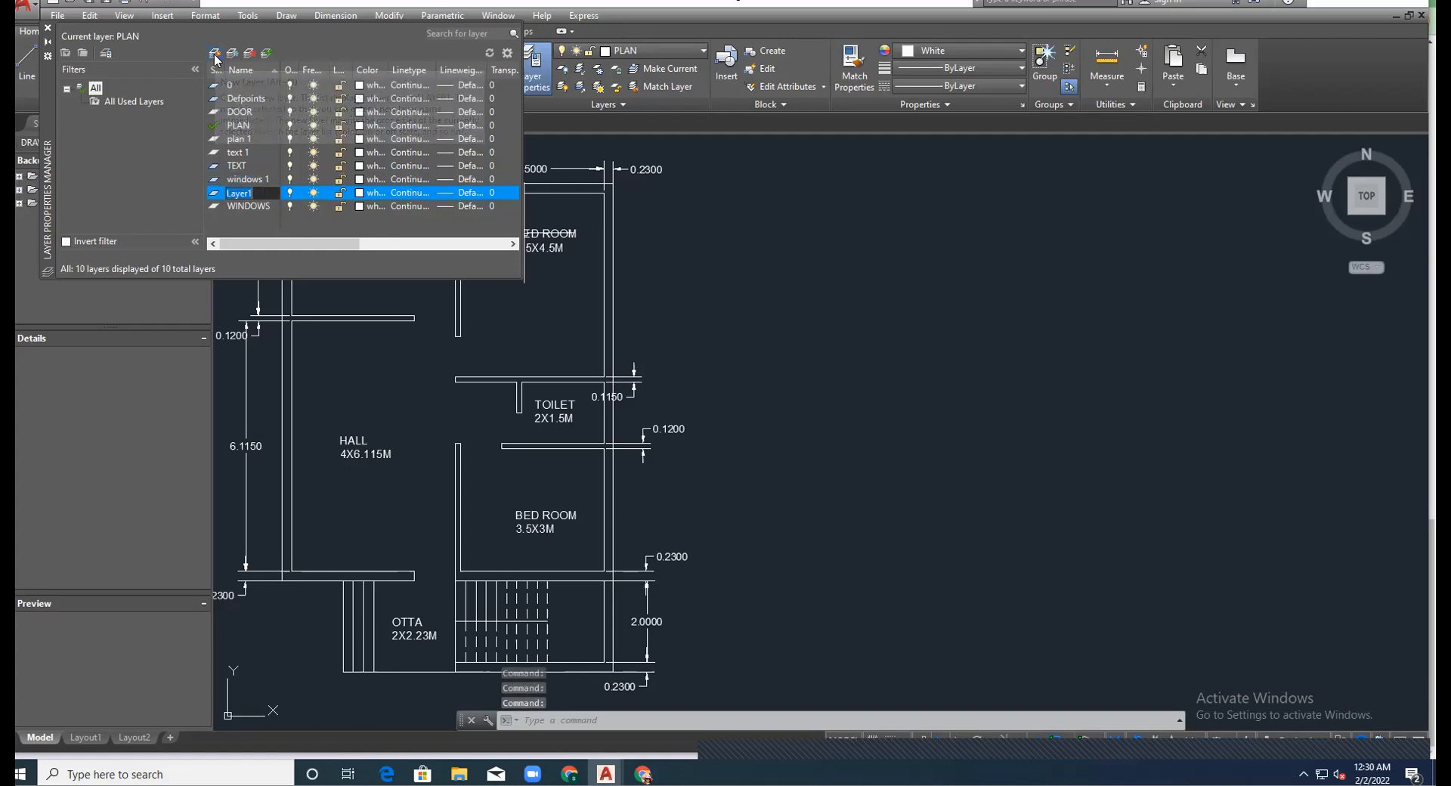
key(BackSpace)
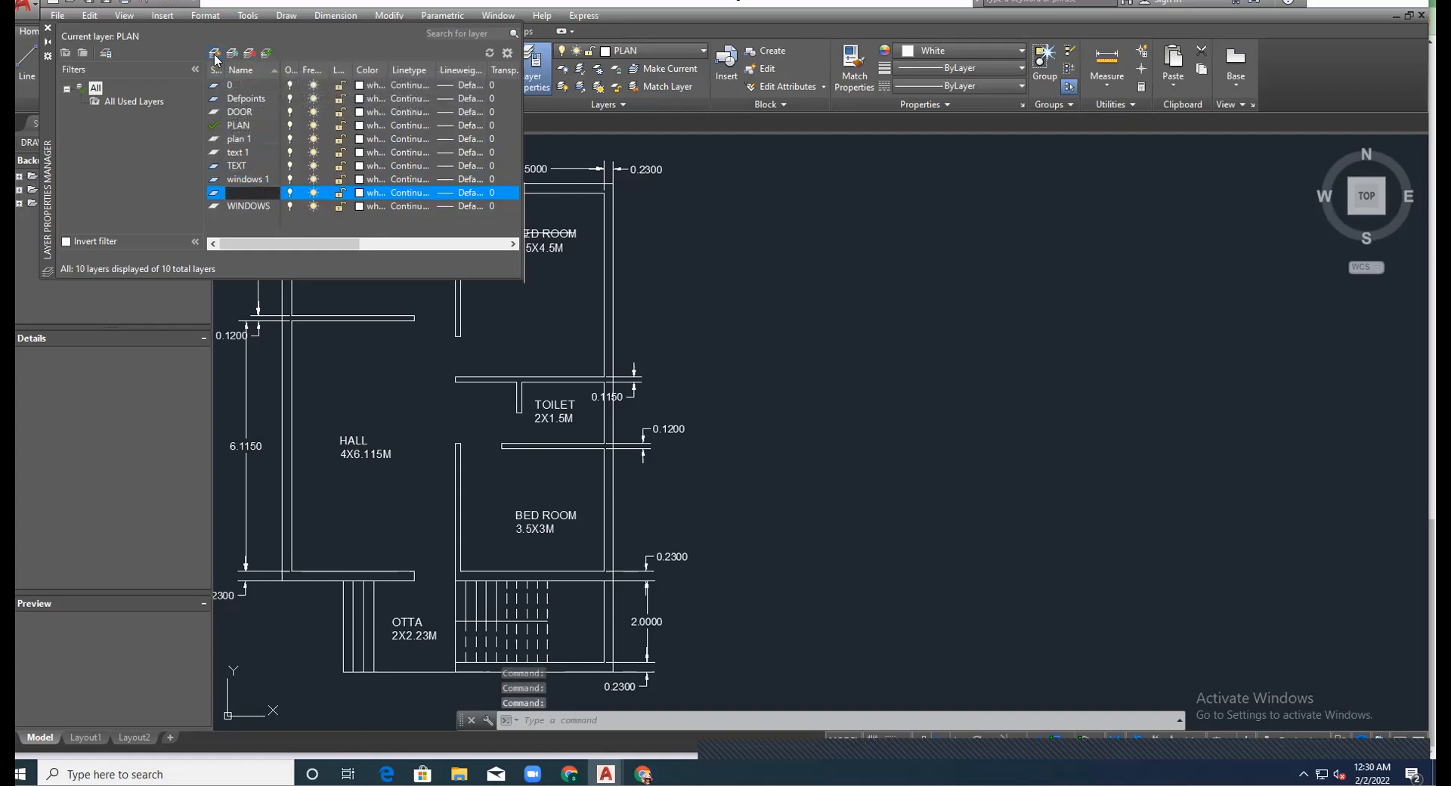
text(door 1)
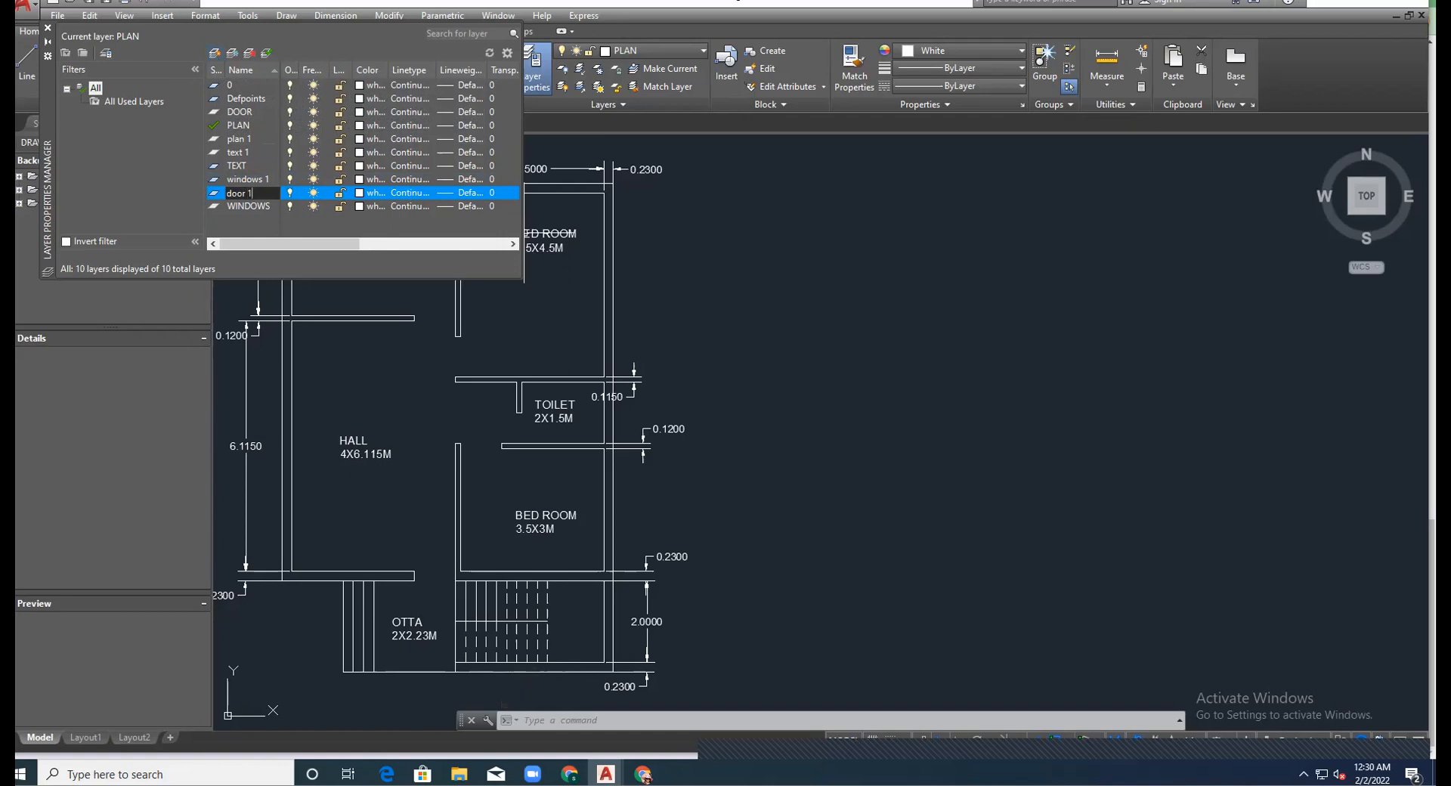
key(Return)
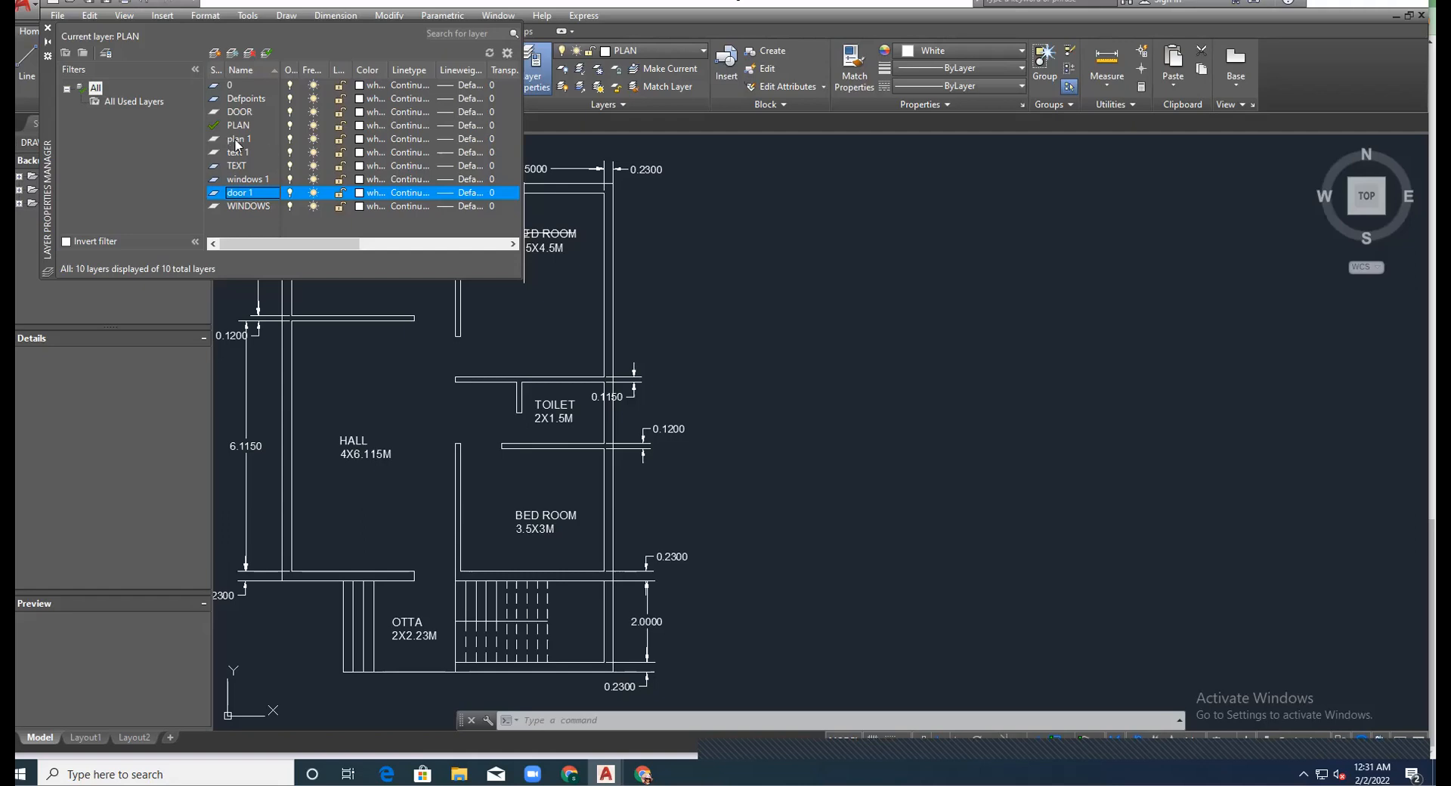
Make the "plan 1" layer current and close the layer manager.
click(269, 139)
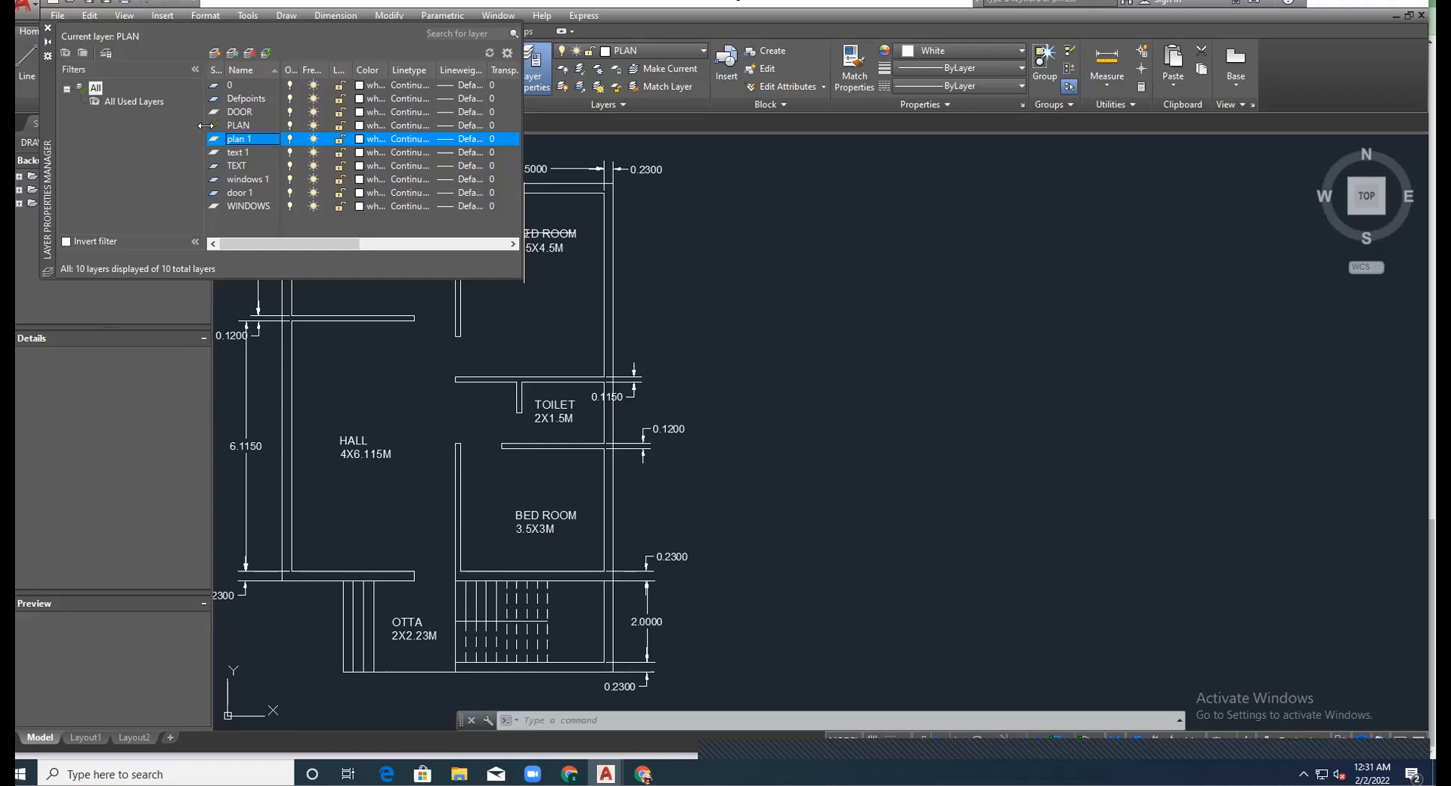
click(263, 59)
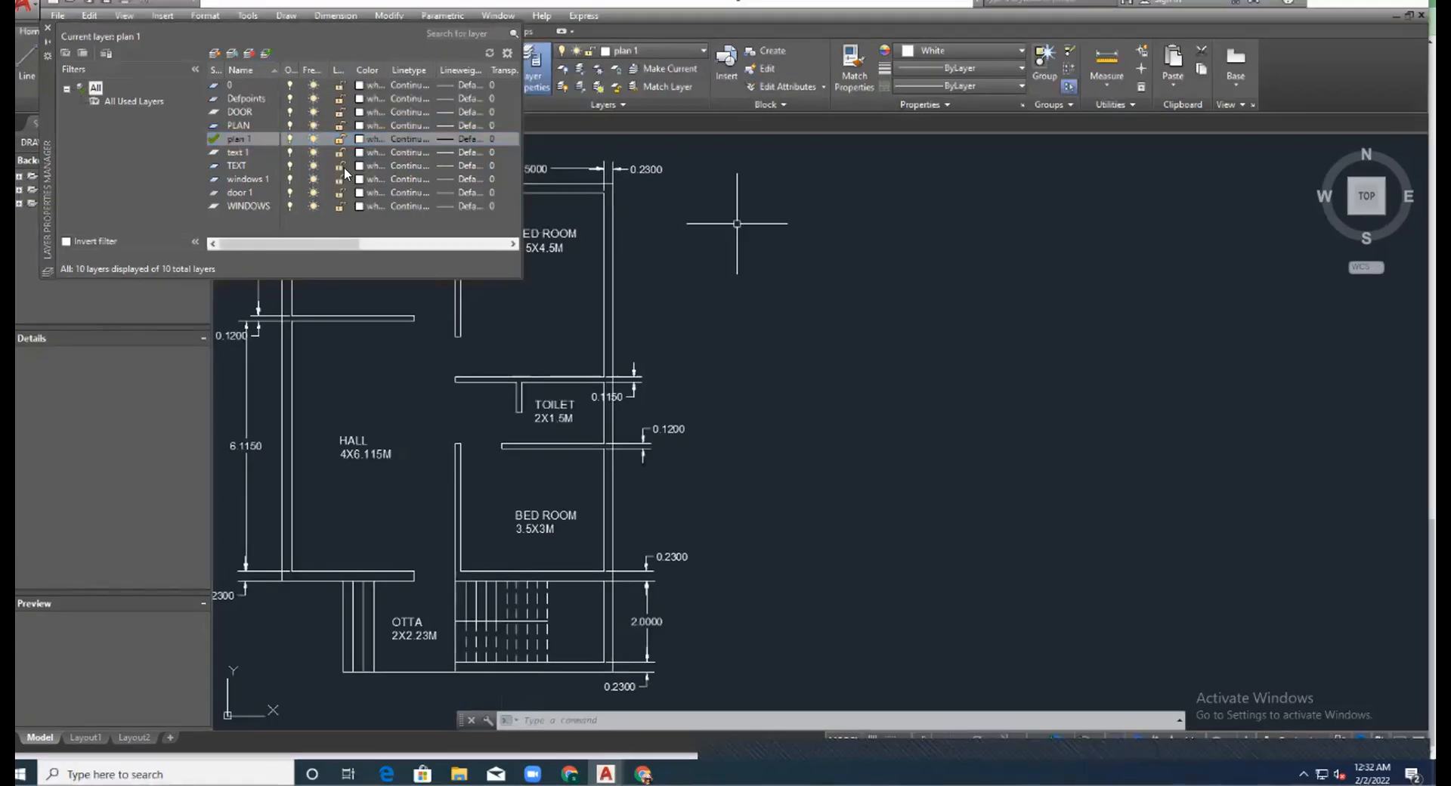
click(47, 28)
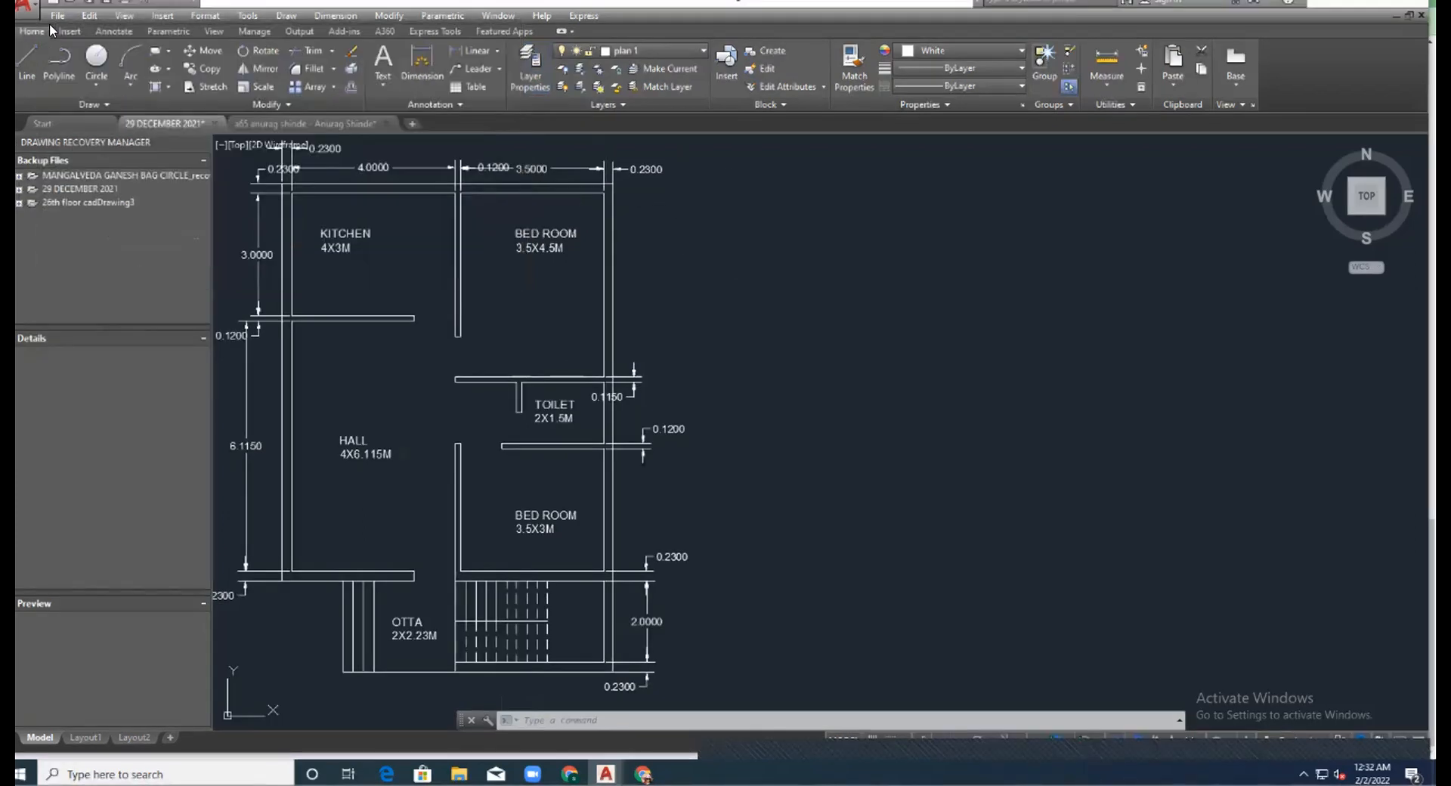
click(633, 53)
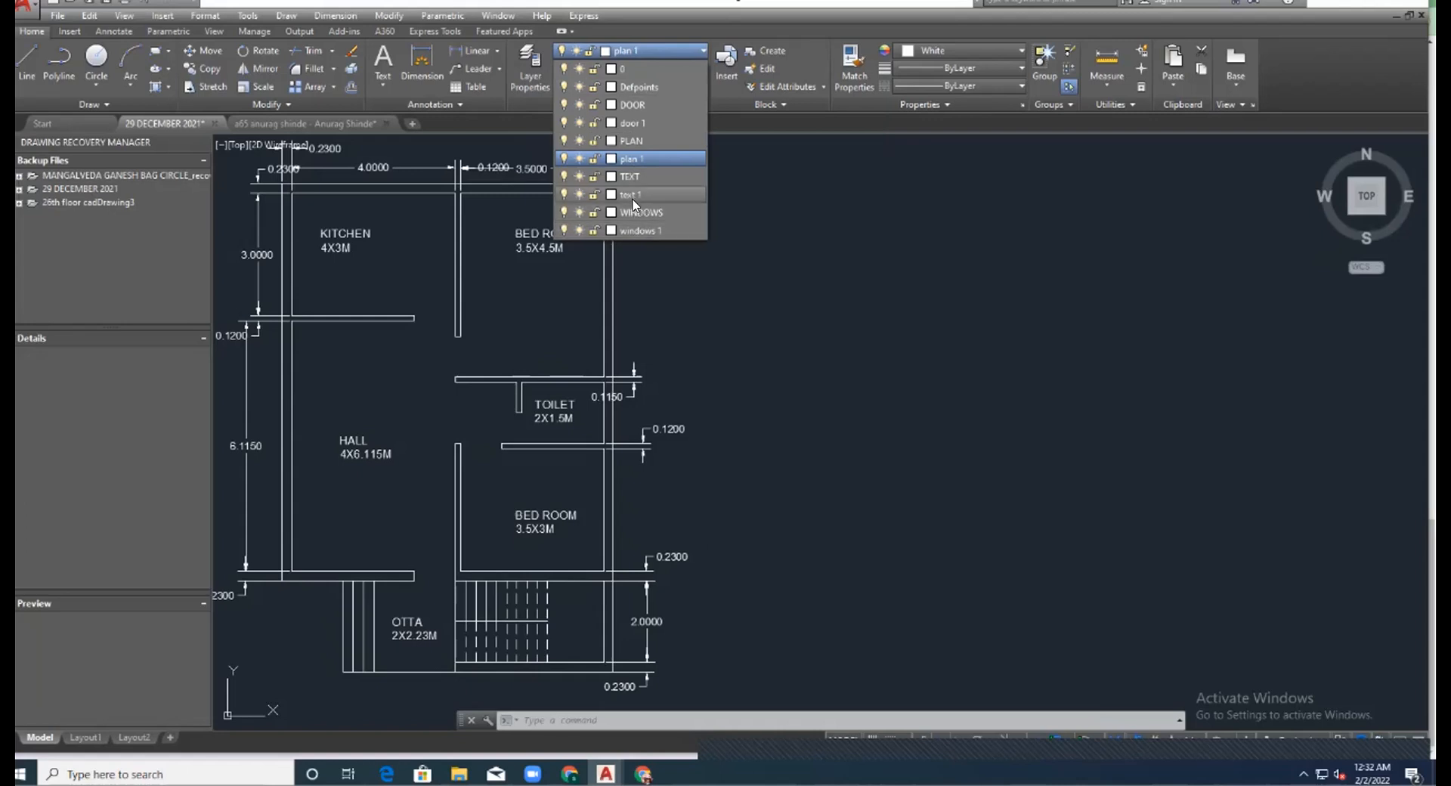
click(635, 158)
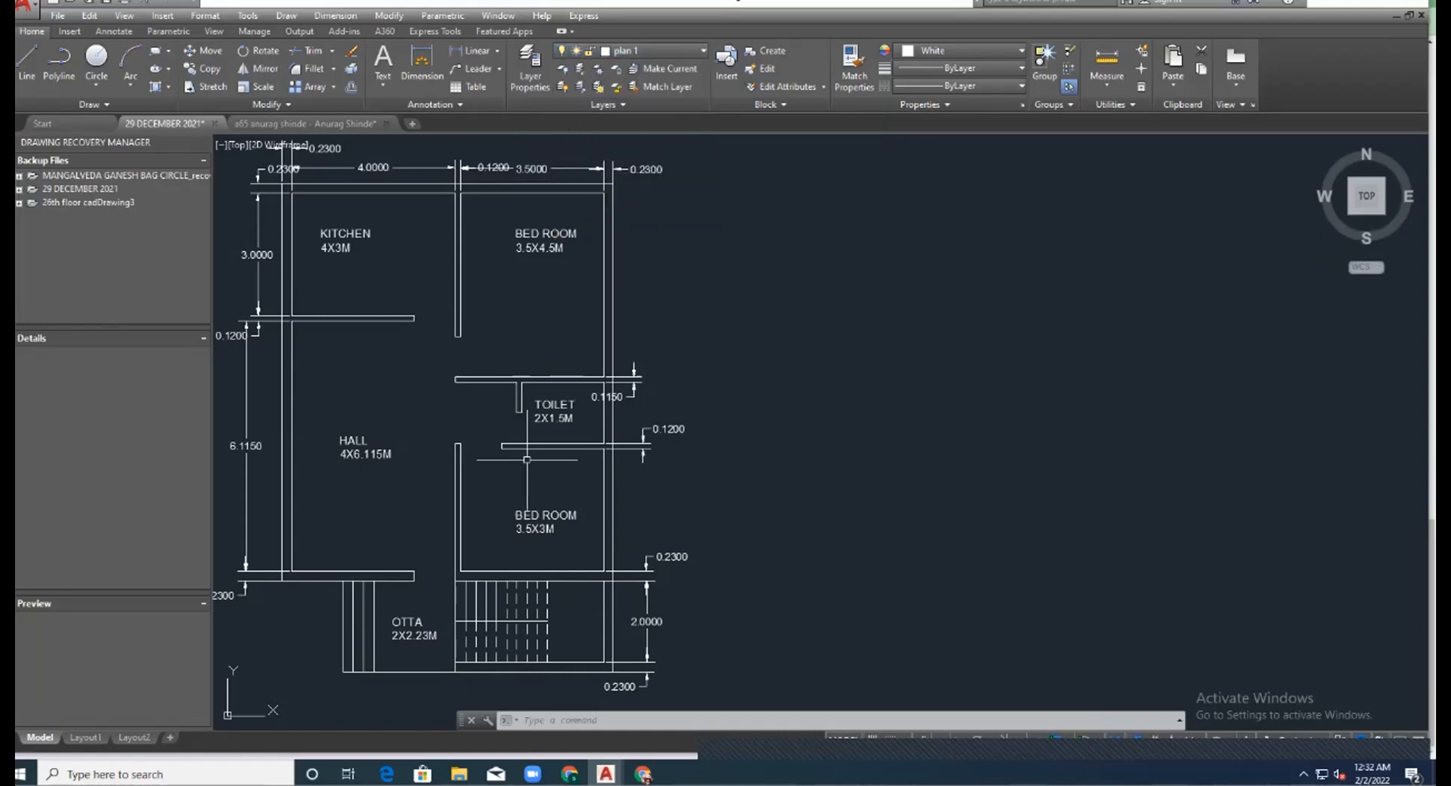
With Ortho on, draw a horizontal line about 15 units long in the empty area beside the existing floor plan.
scroll(605, 439, down, 4)
scroll(642, 516, up, 3)
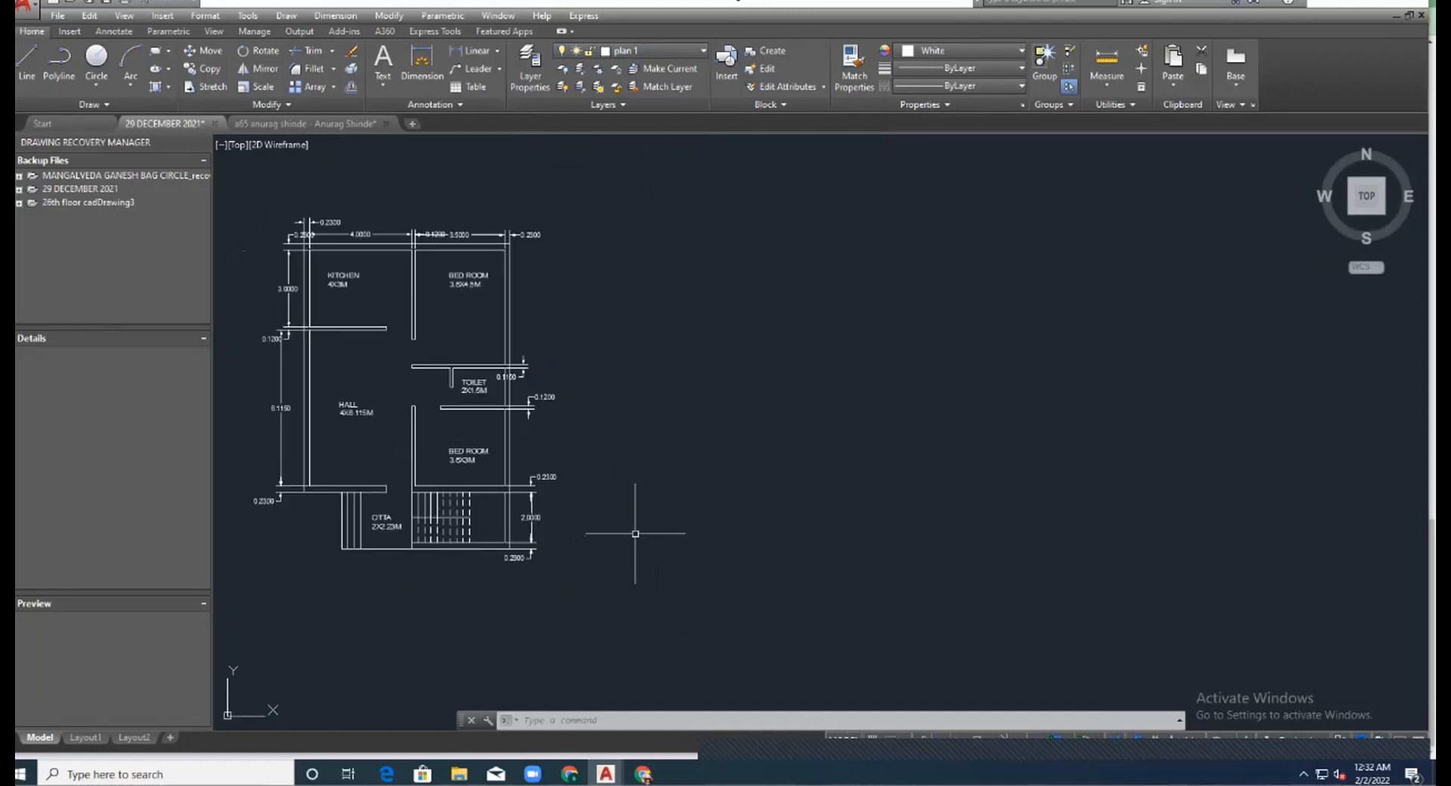
scroll(380, 434, up, 2)
scroll(382, 433, down, 2)
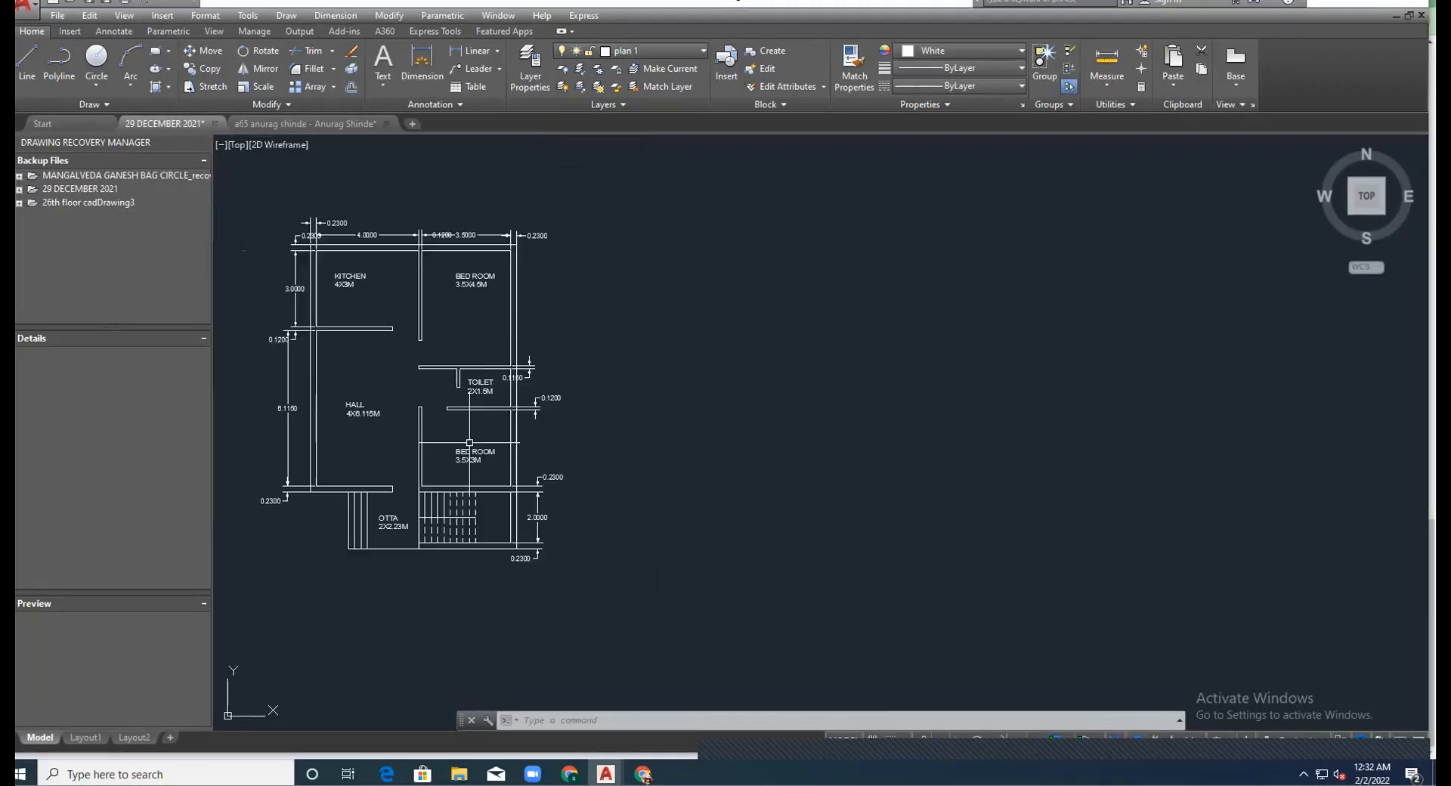
scroll(382, 433, up, 2)
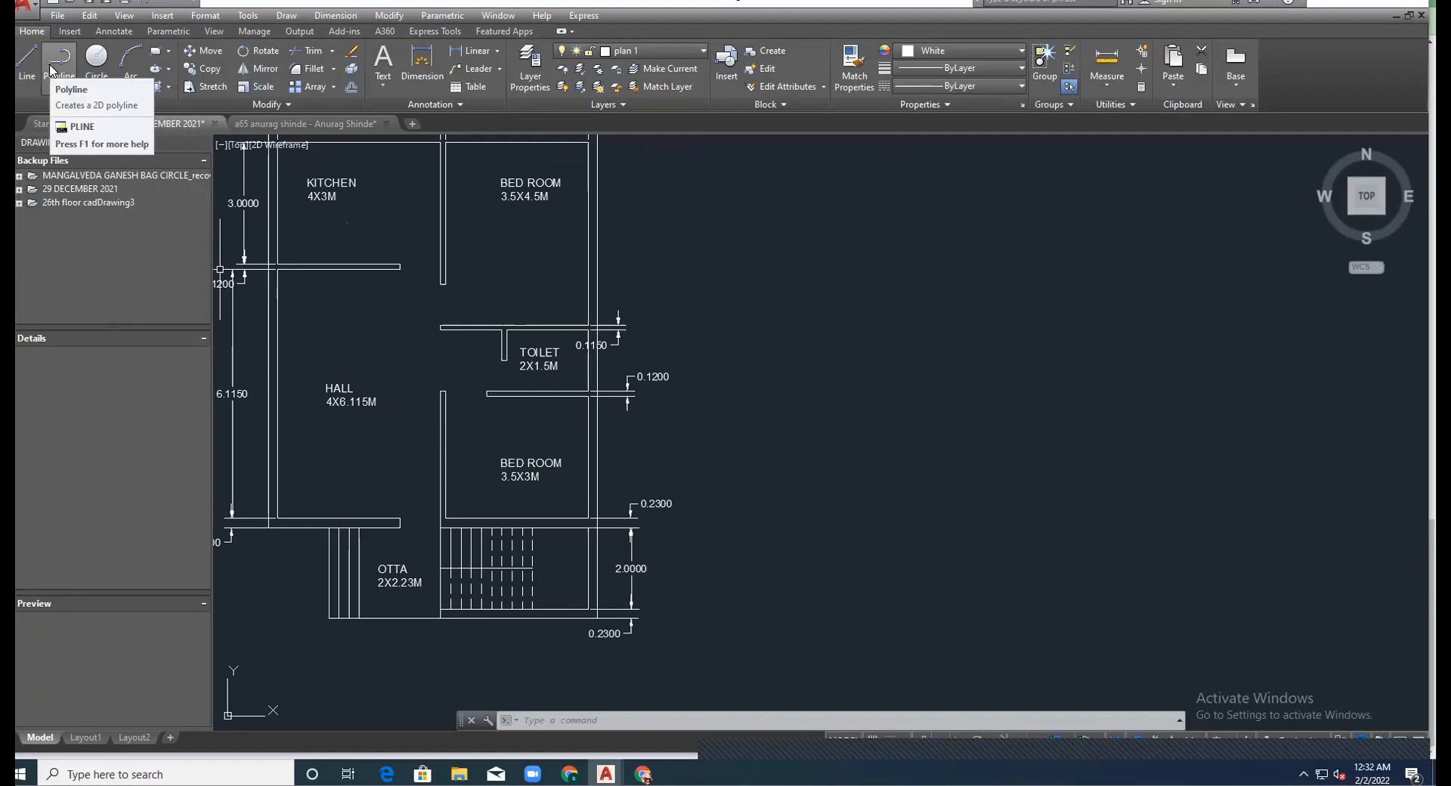
click(25, 70)
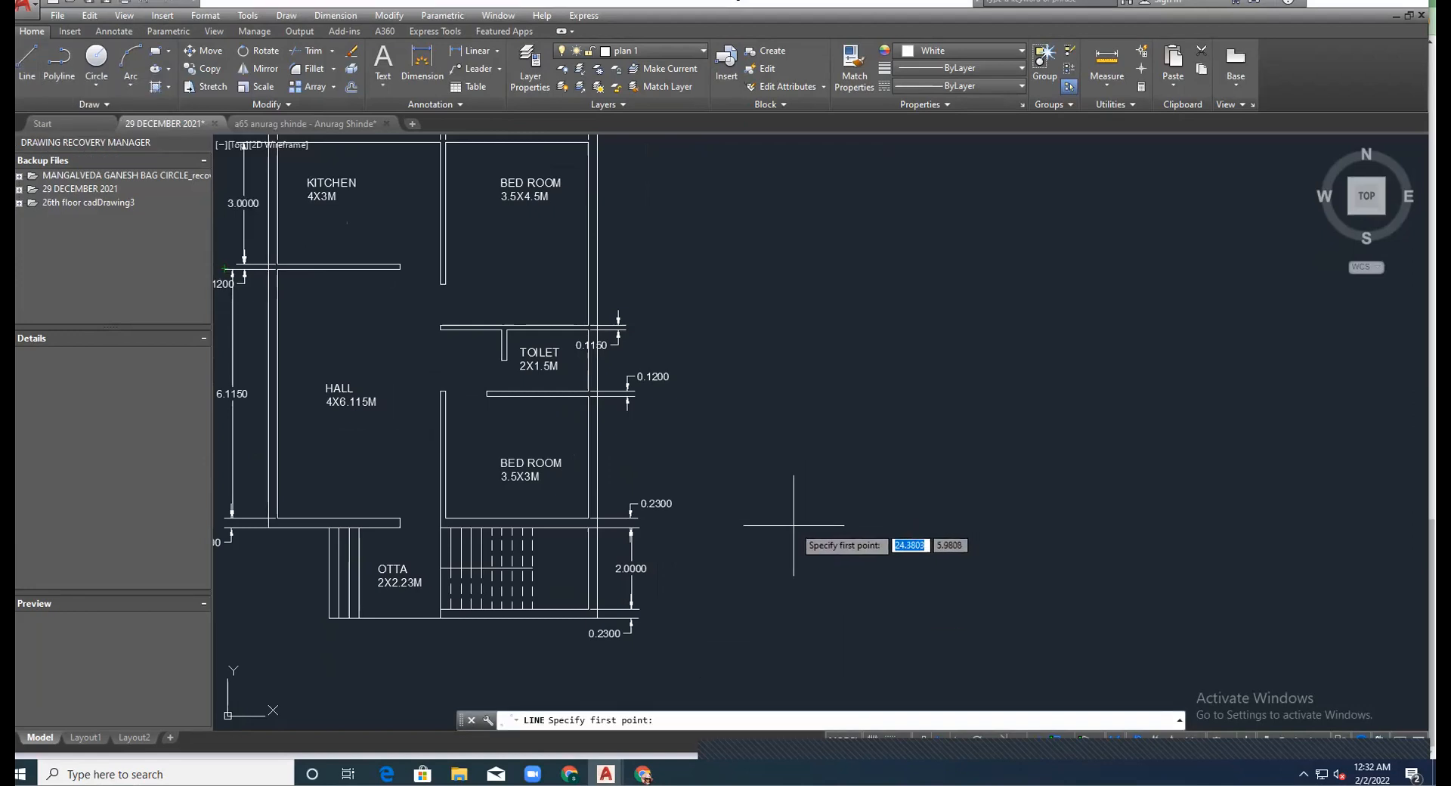
click(791, 525)
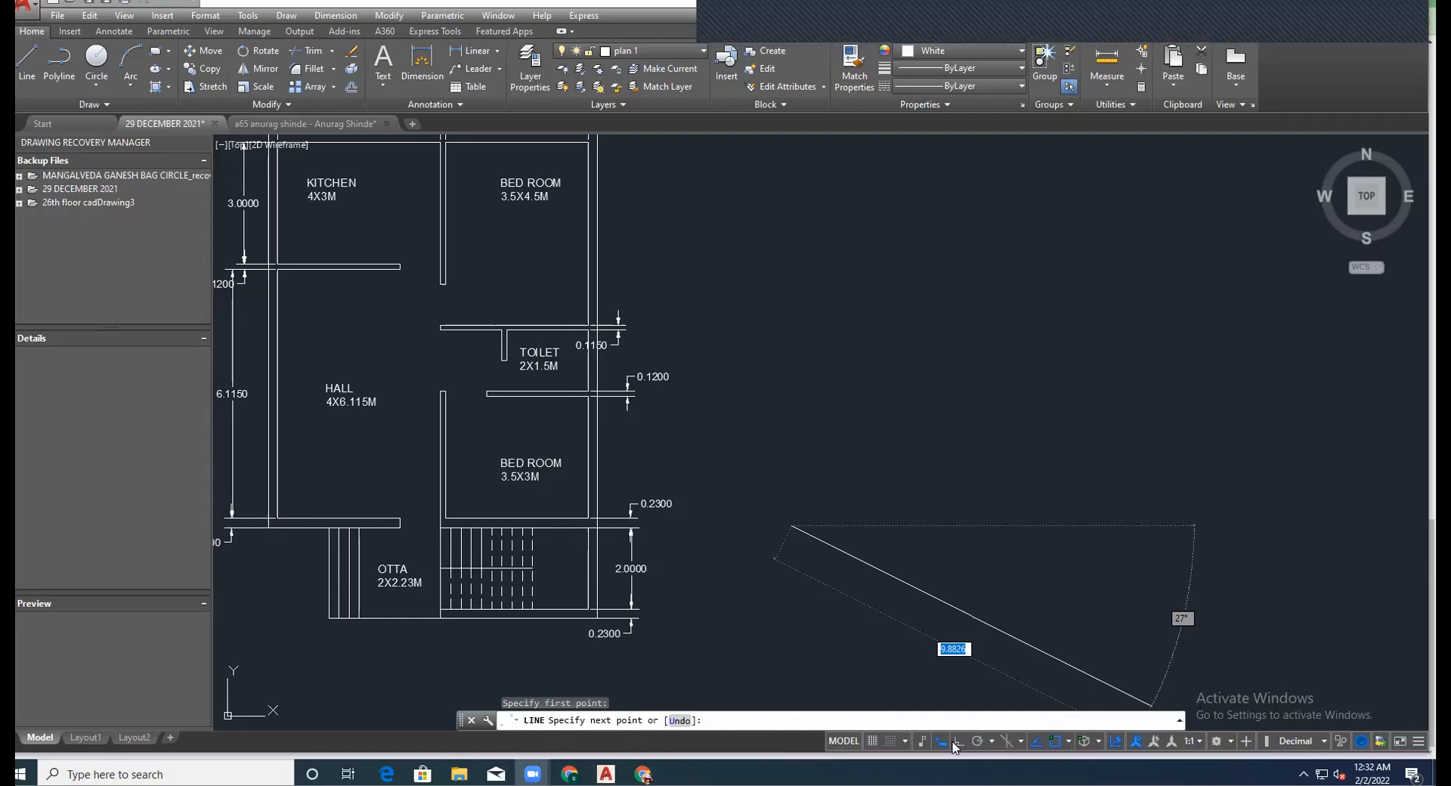
click(959, 743)
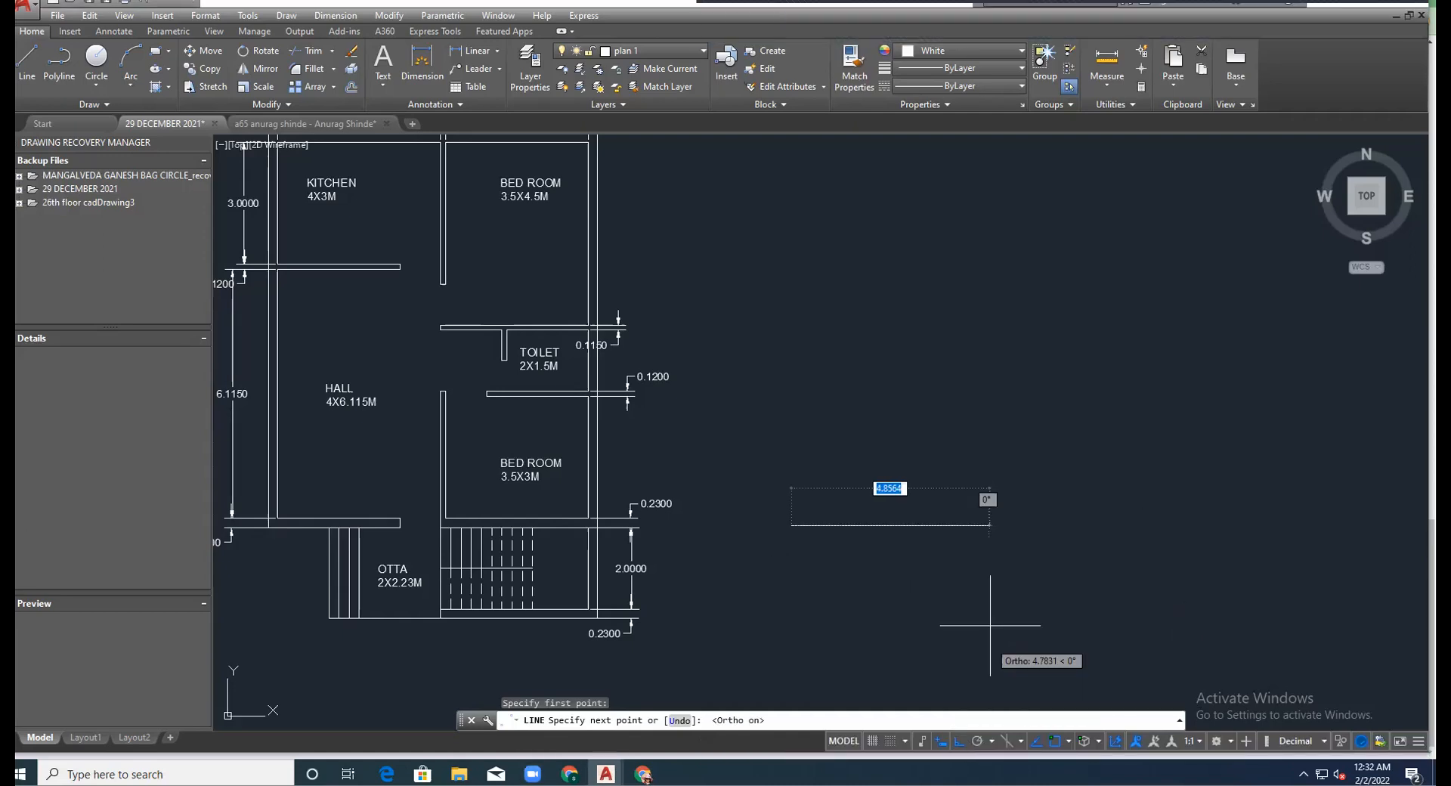
scroll(1014, 496, down, 2)
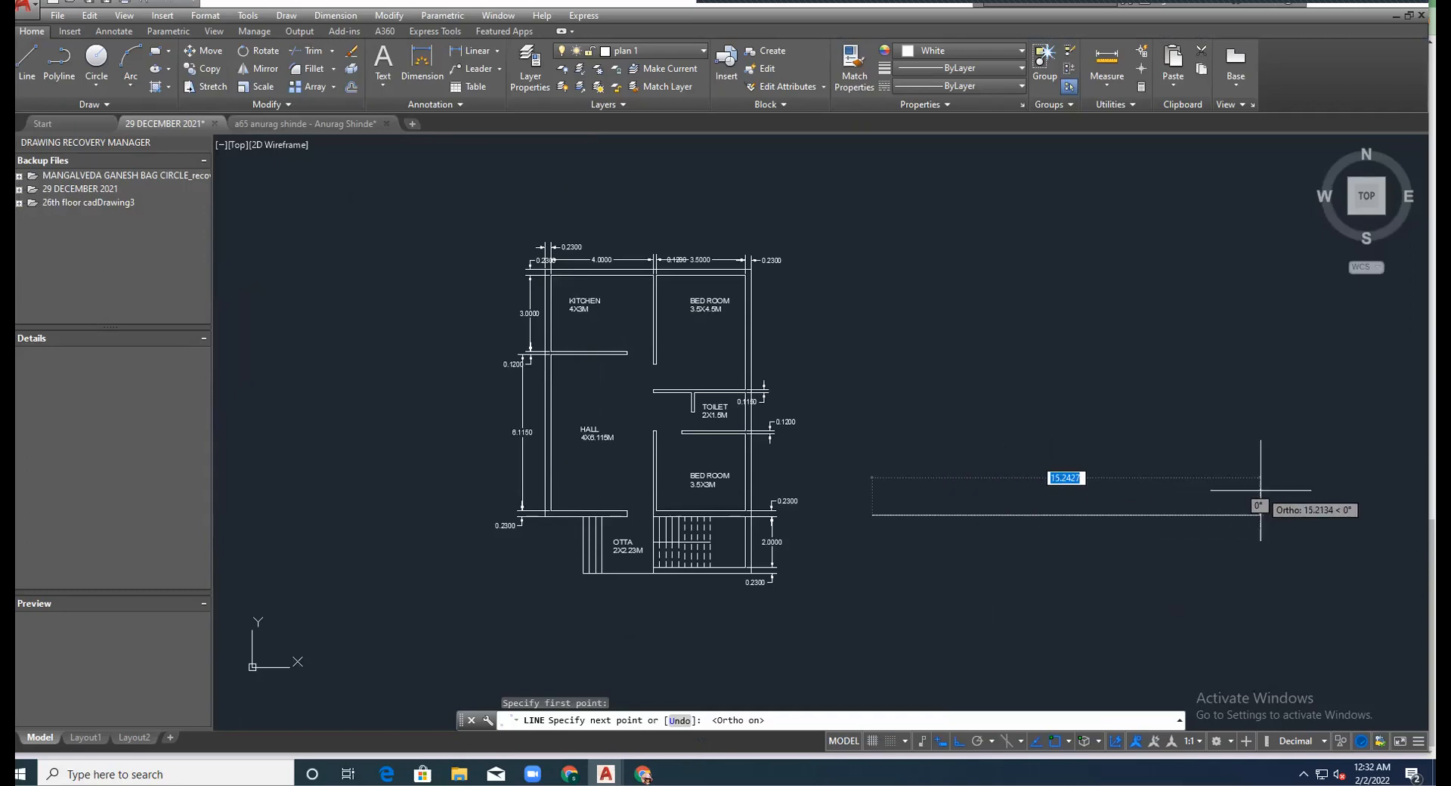
scroll(1211, 492, up, 2)
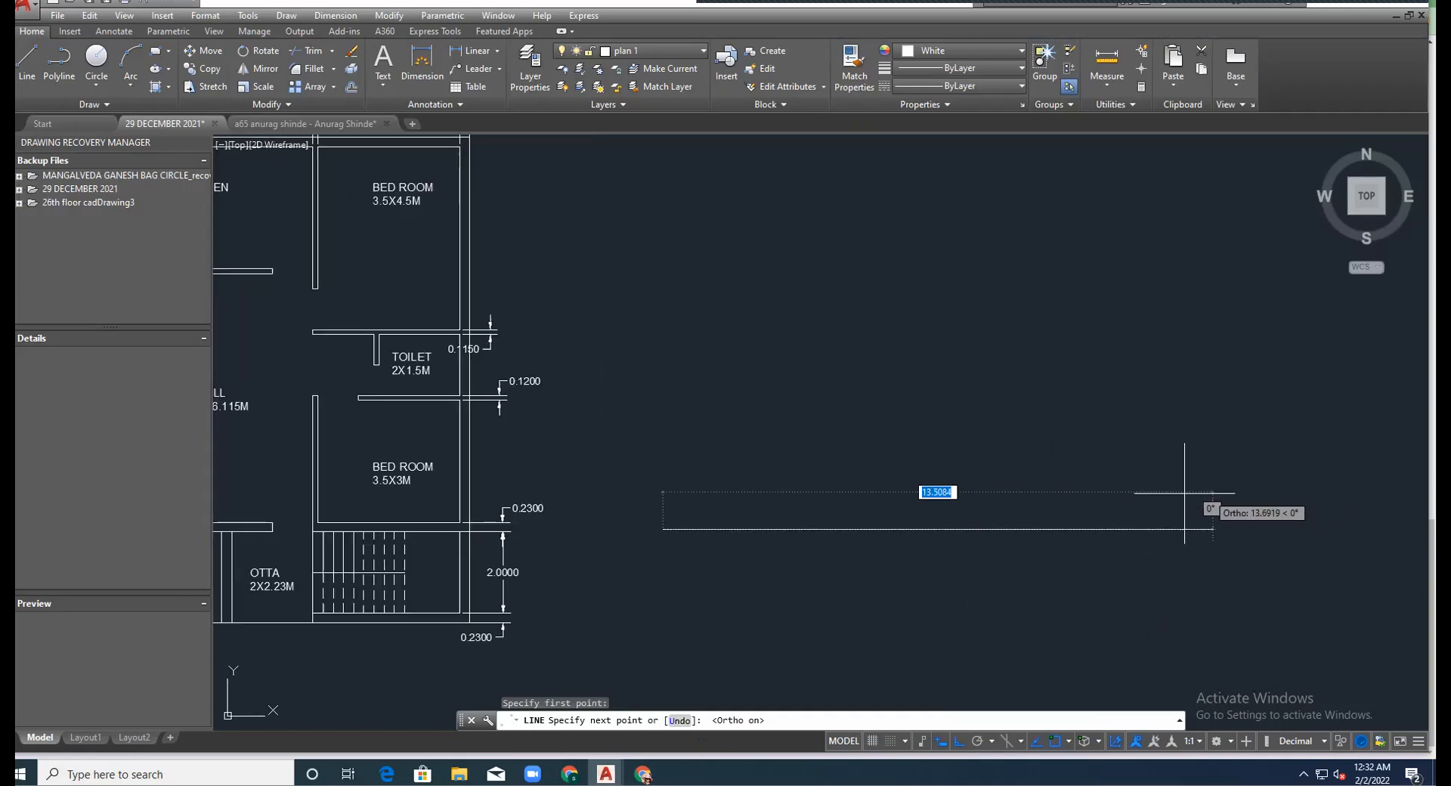
click(1271, 498)
key(Escape)
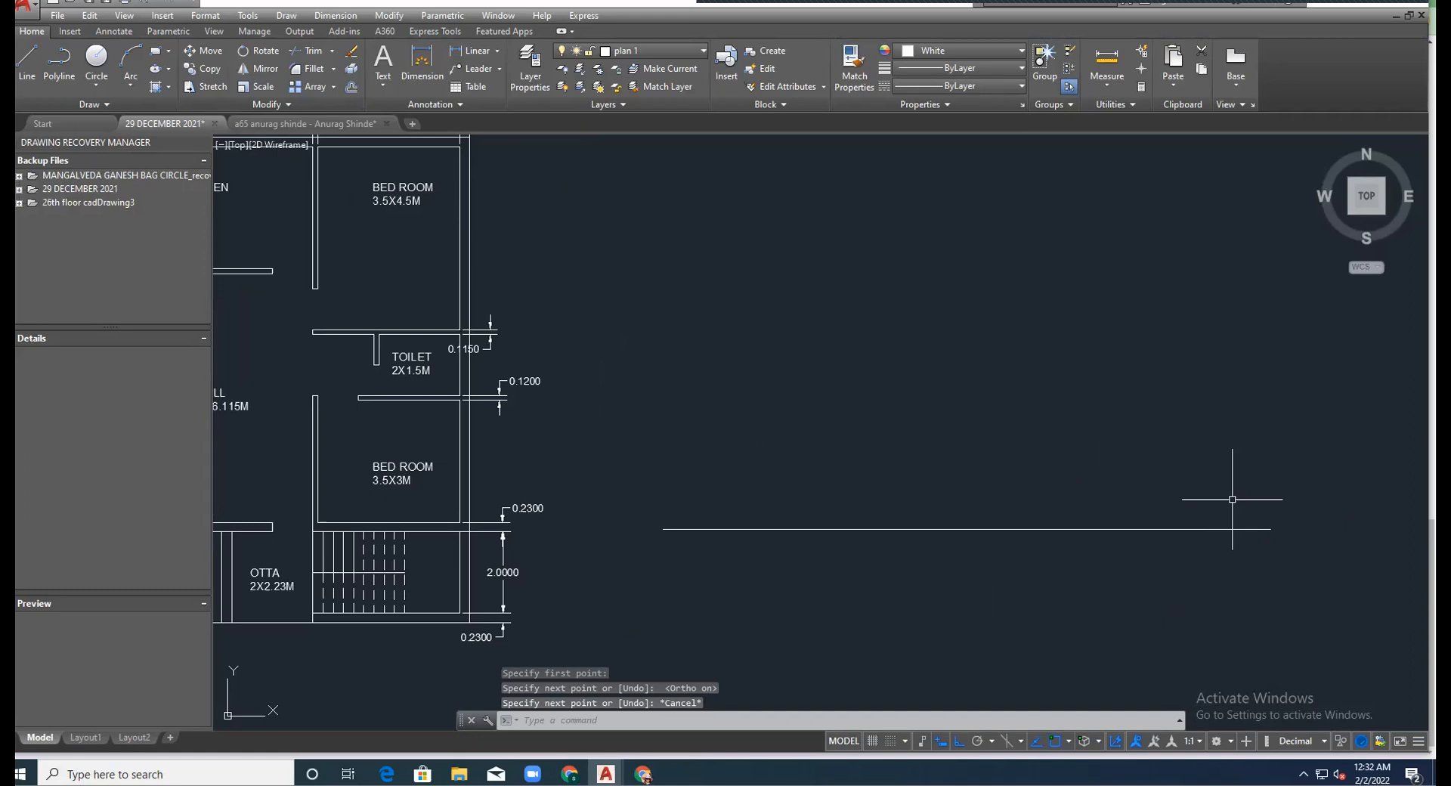
Offset the new horizontal line upward by 0.23 to form the outer wall thickness.
scroll(728, 463, down, 5)
scroll(655, 459, up, 3)
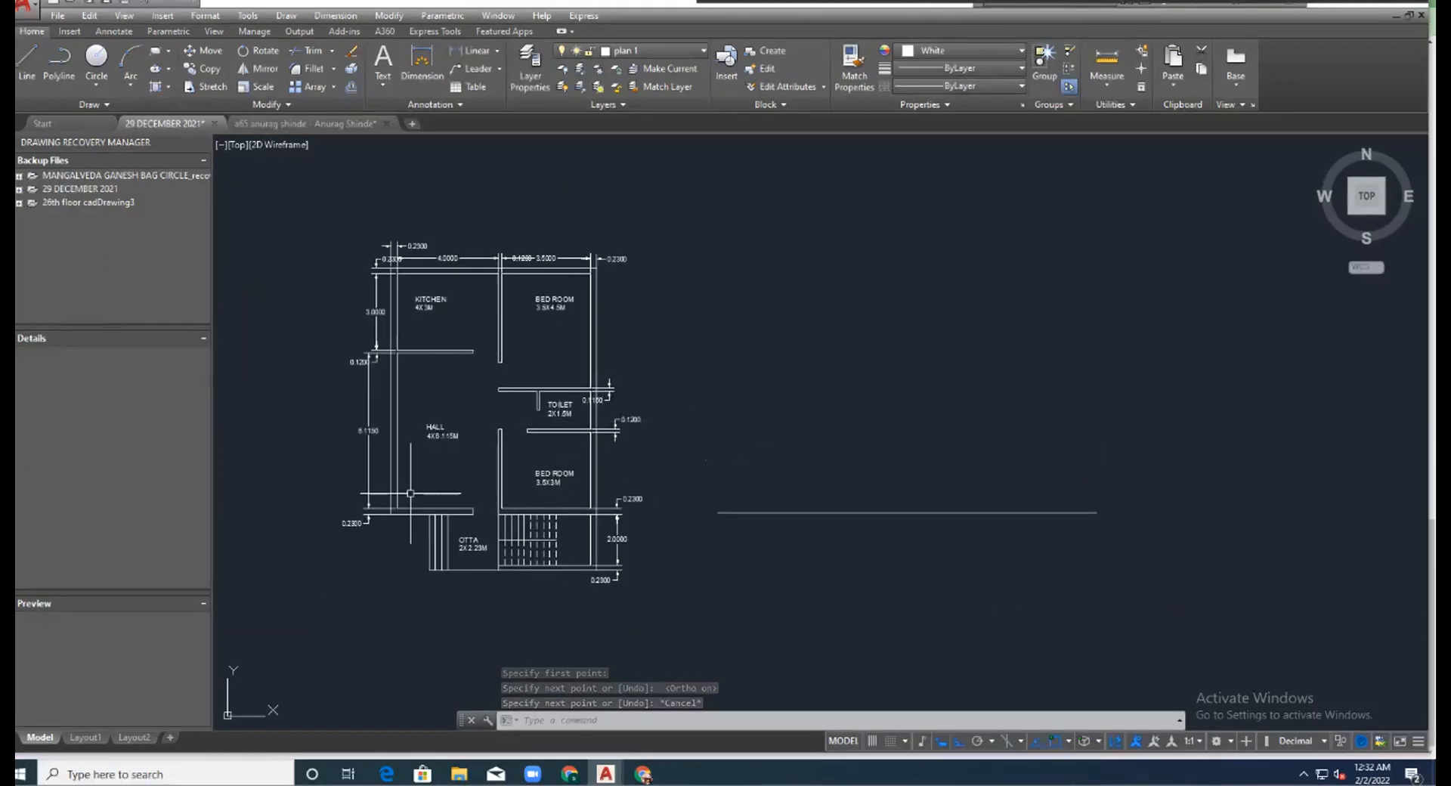
scroll(411, 493, up, 2)
mouse_move(458, 518)
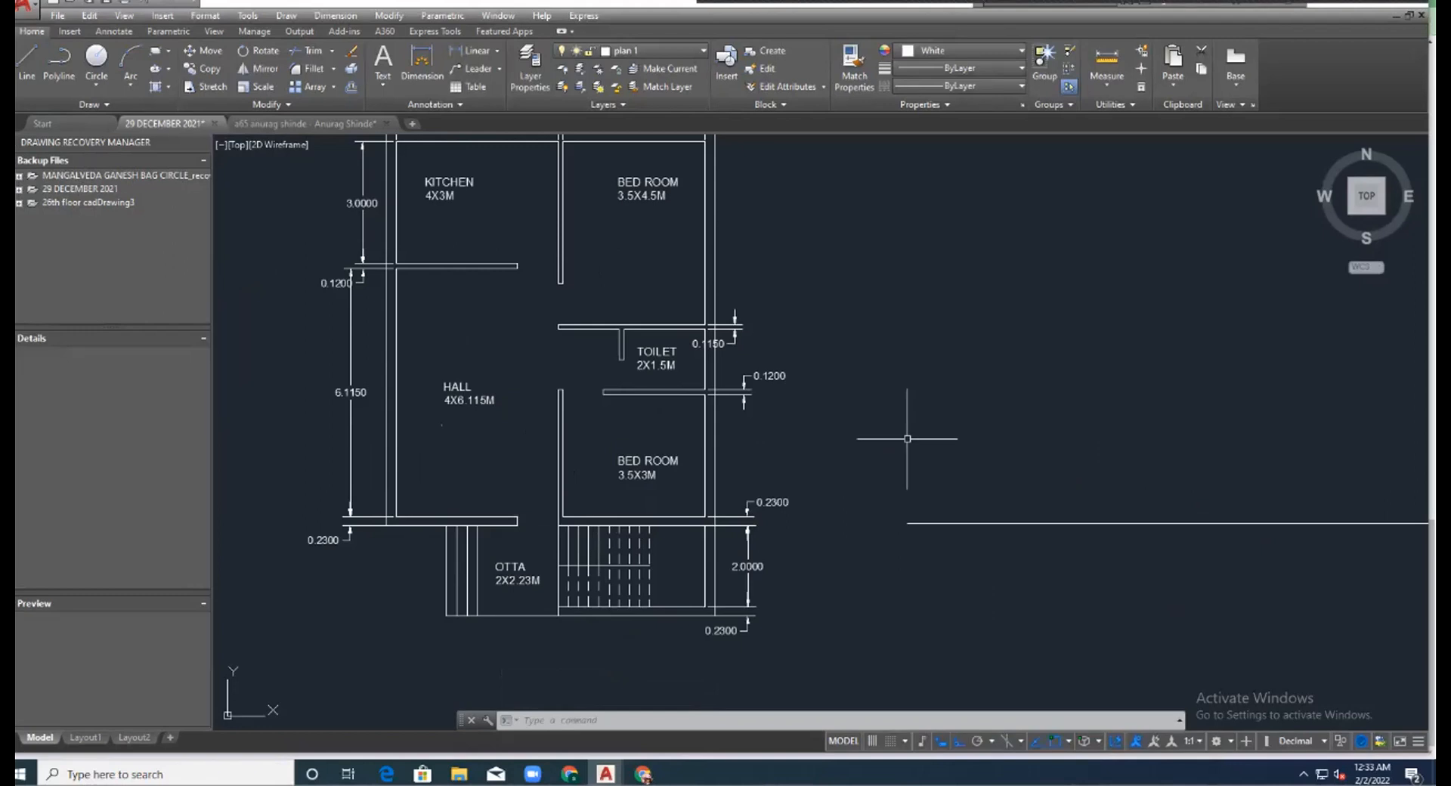
click(389, 15)
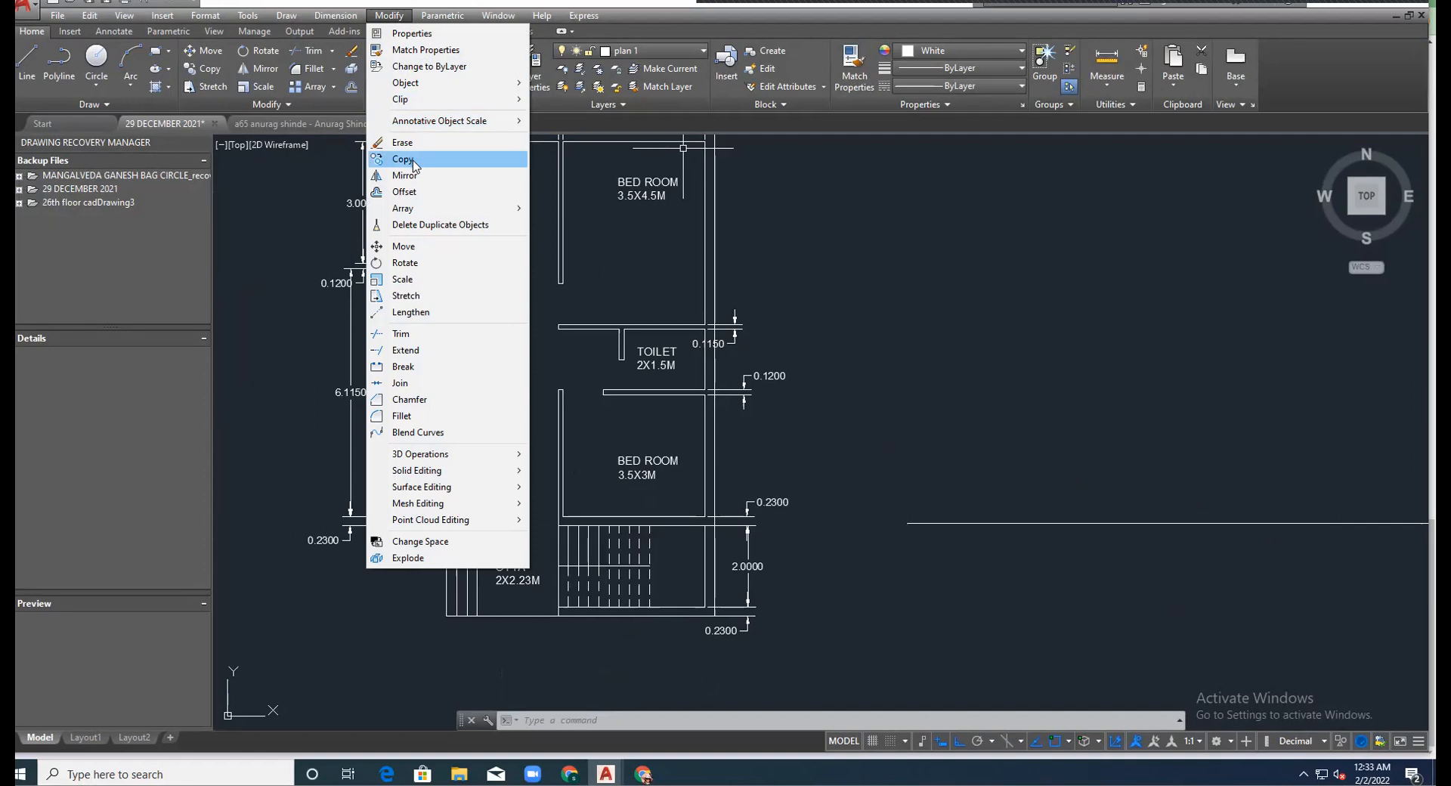
click(404, 191)
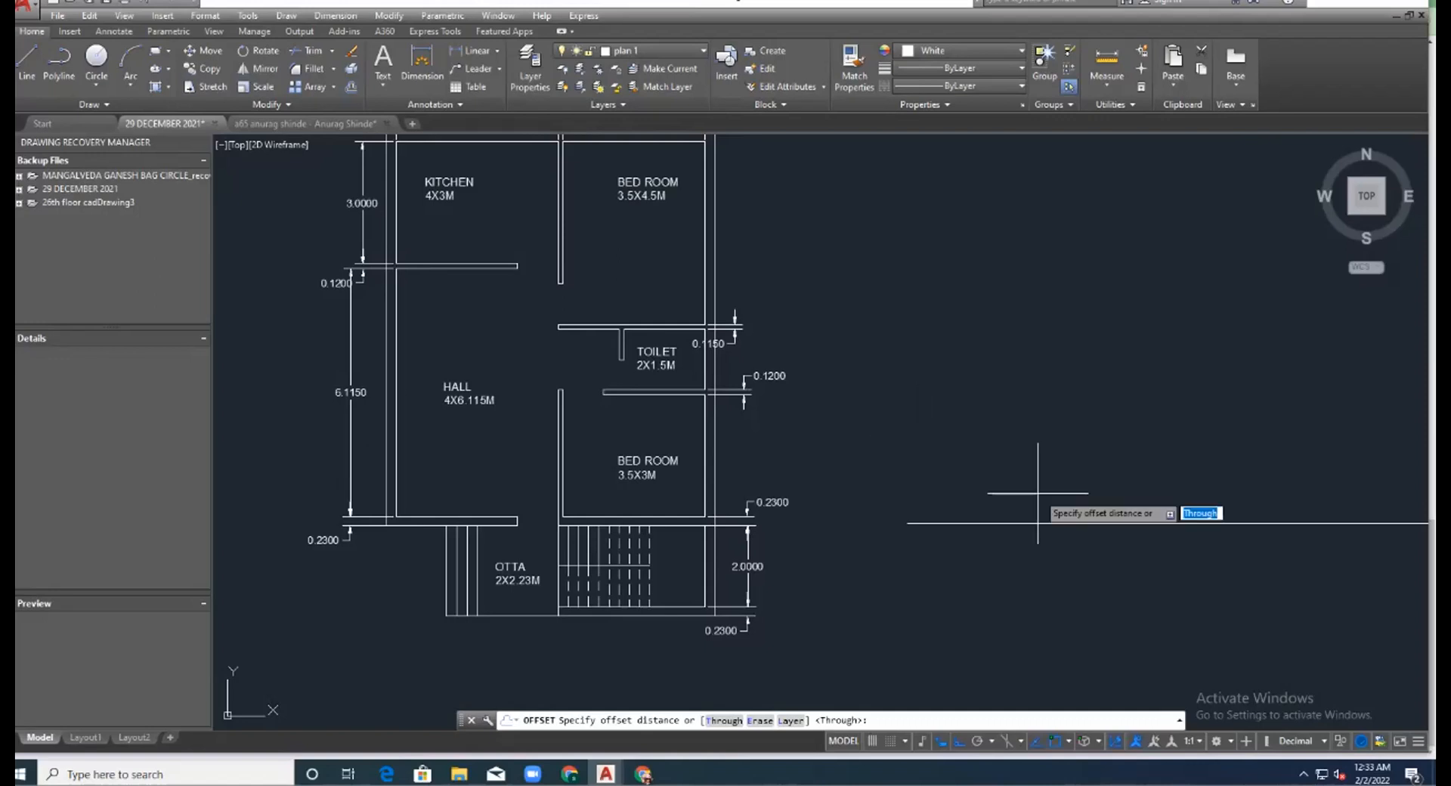
click(907, 523)
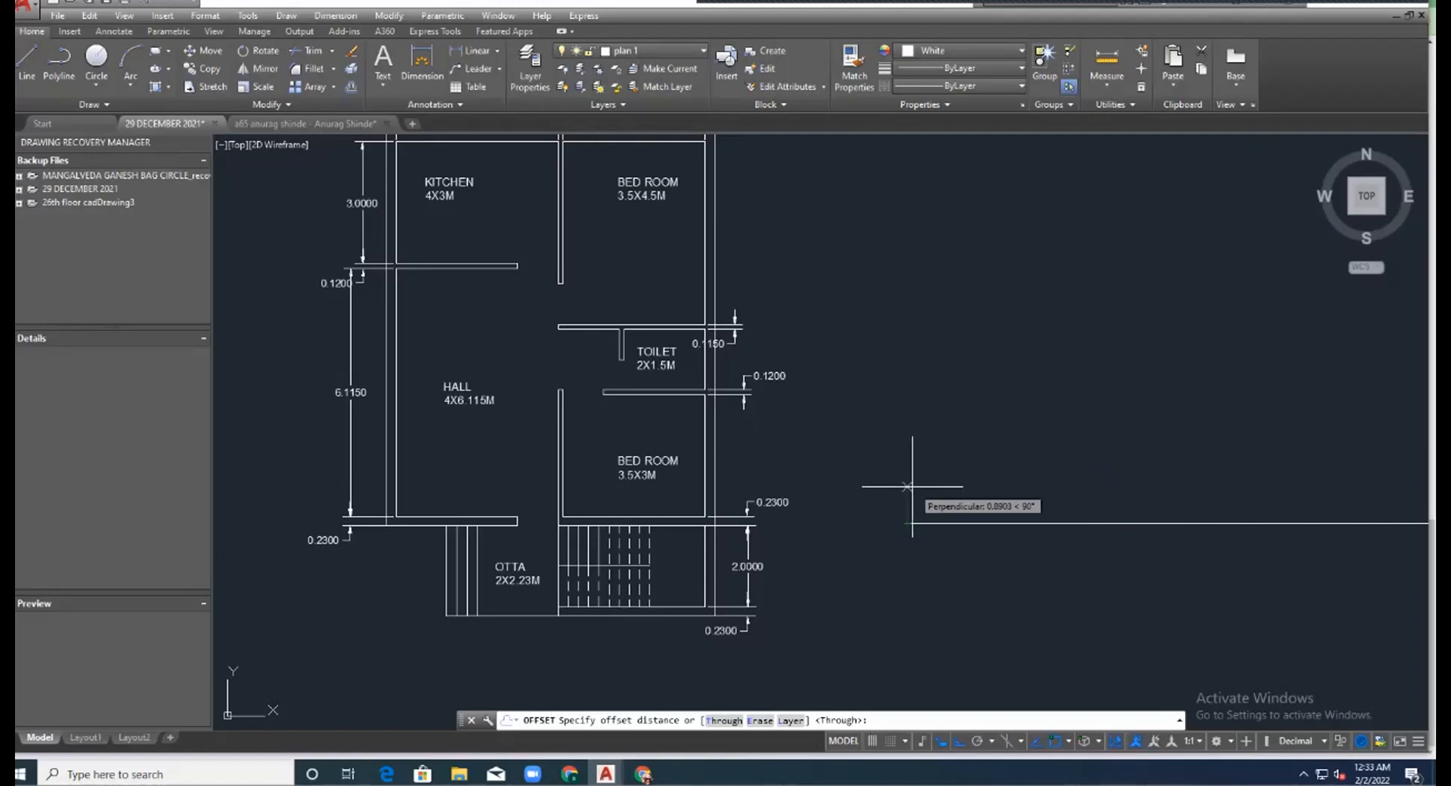
text(0.23)
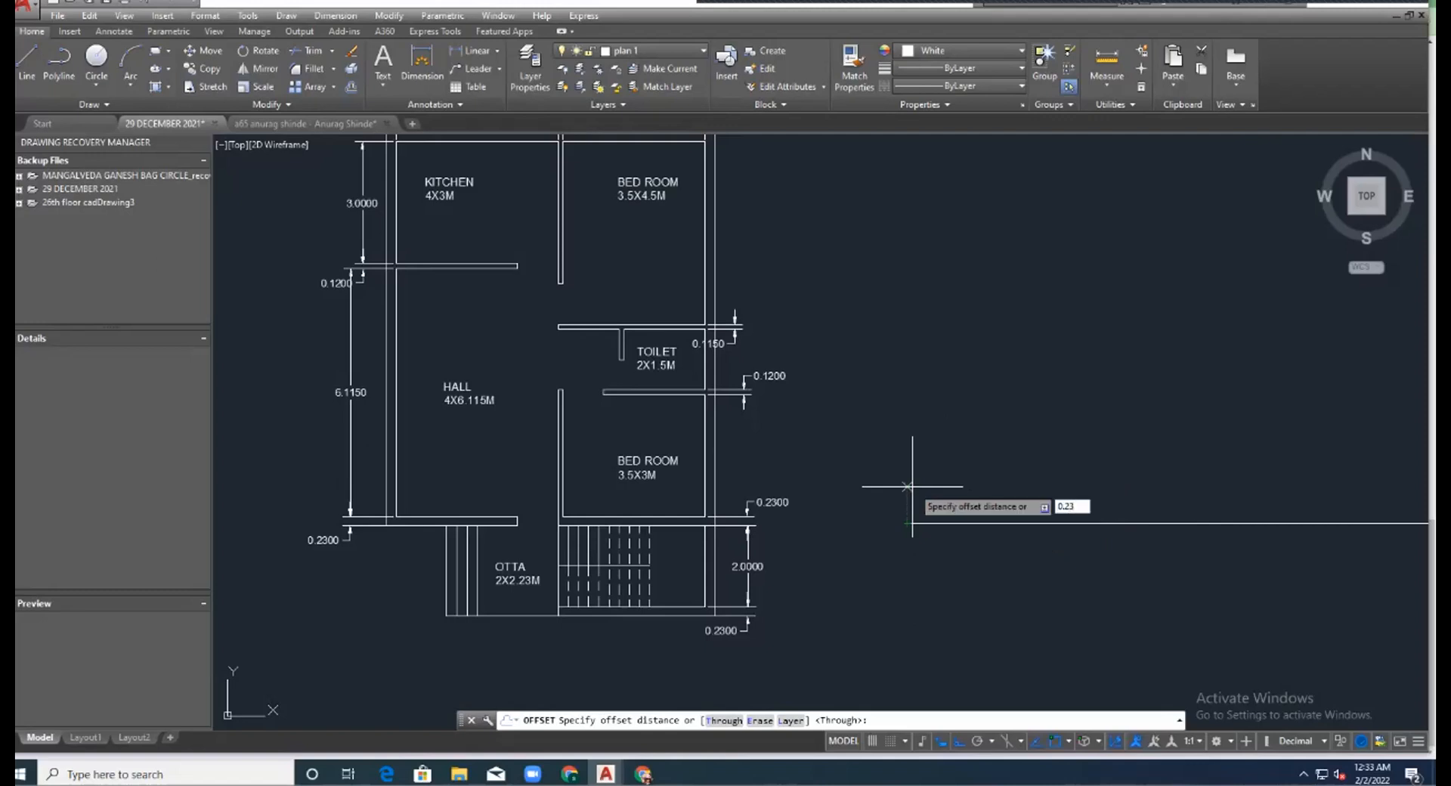
key(Return)
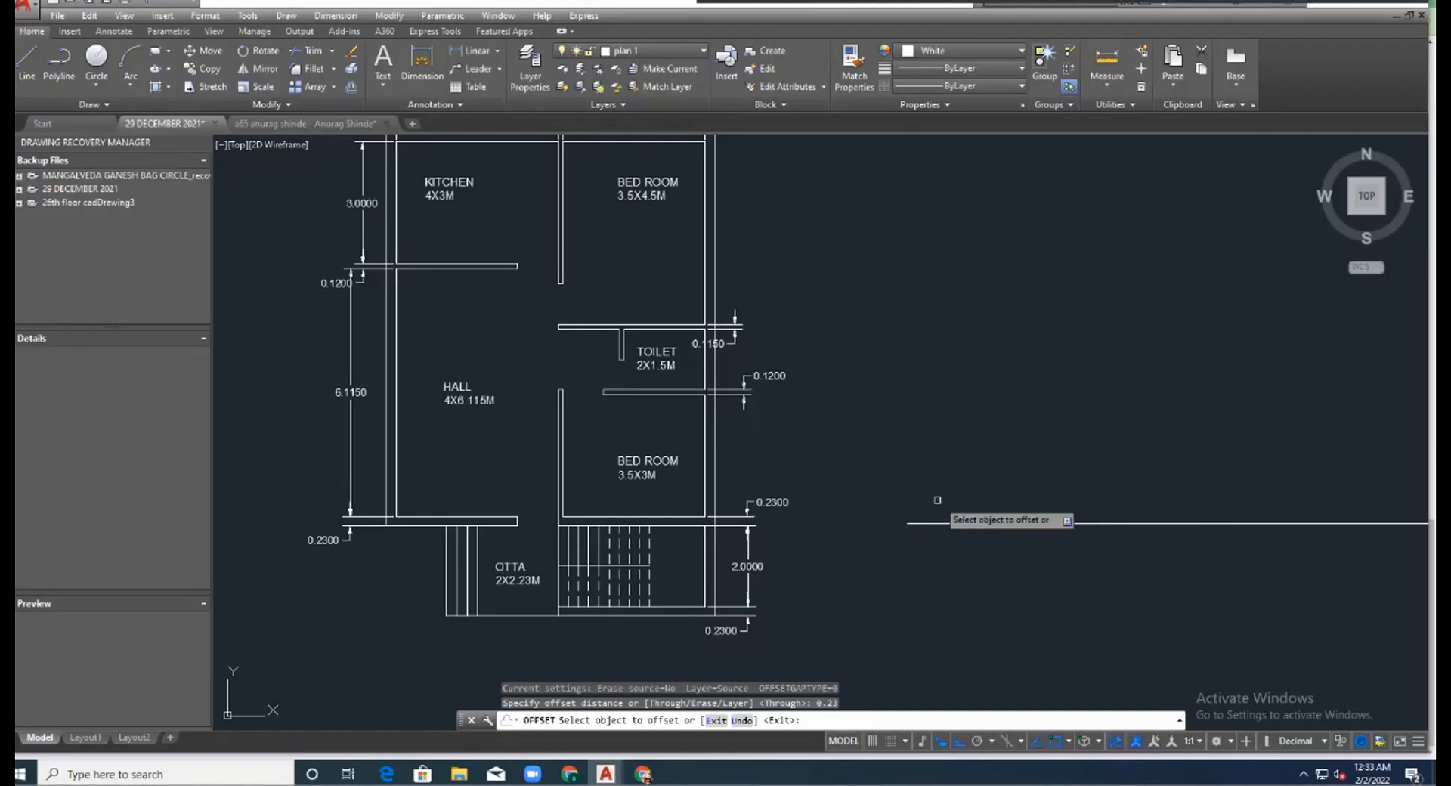
click(923, 520)
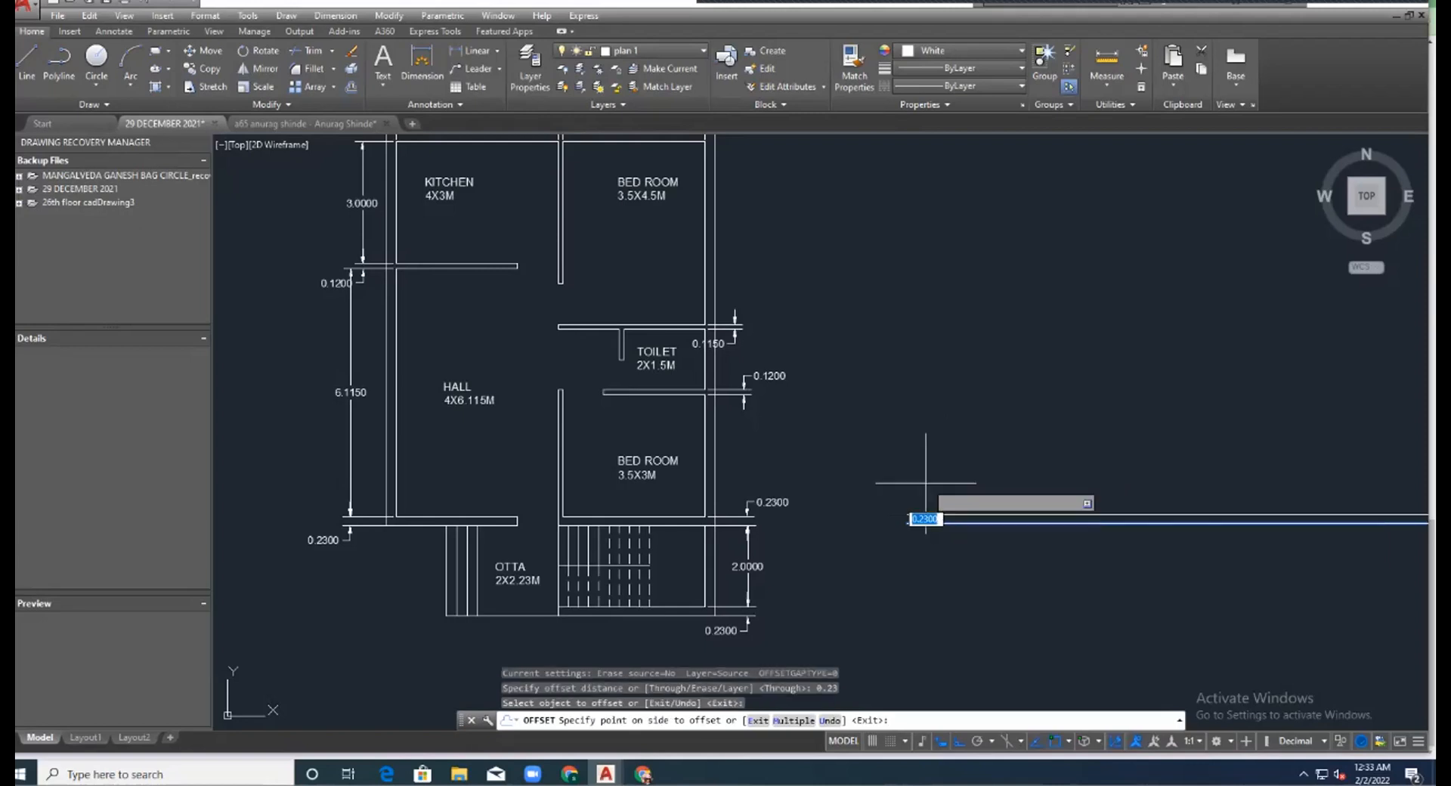
click(923, 457)
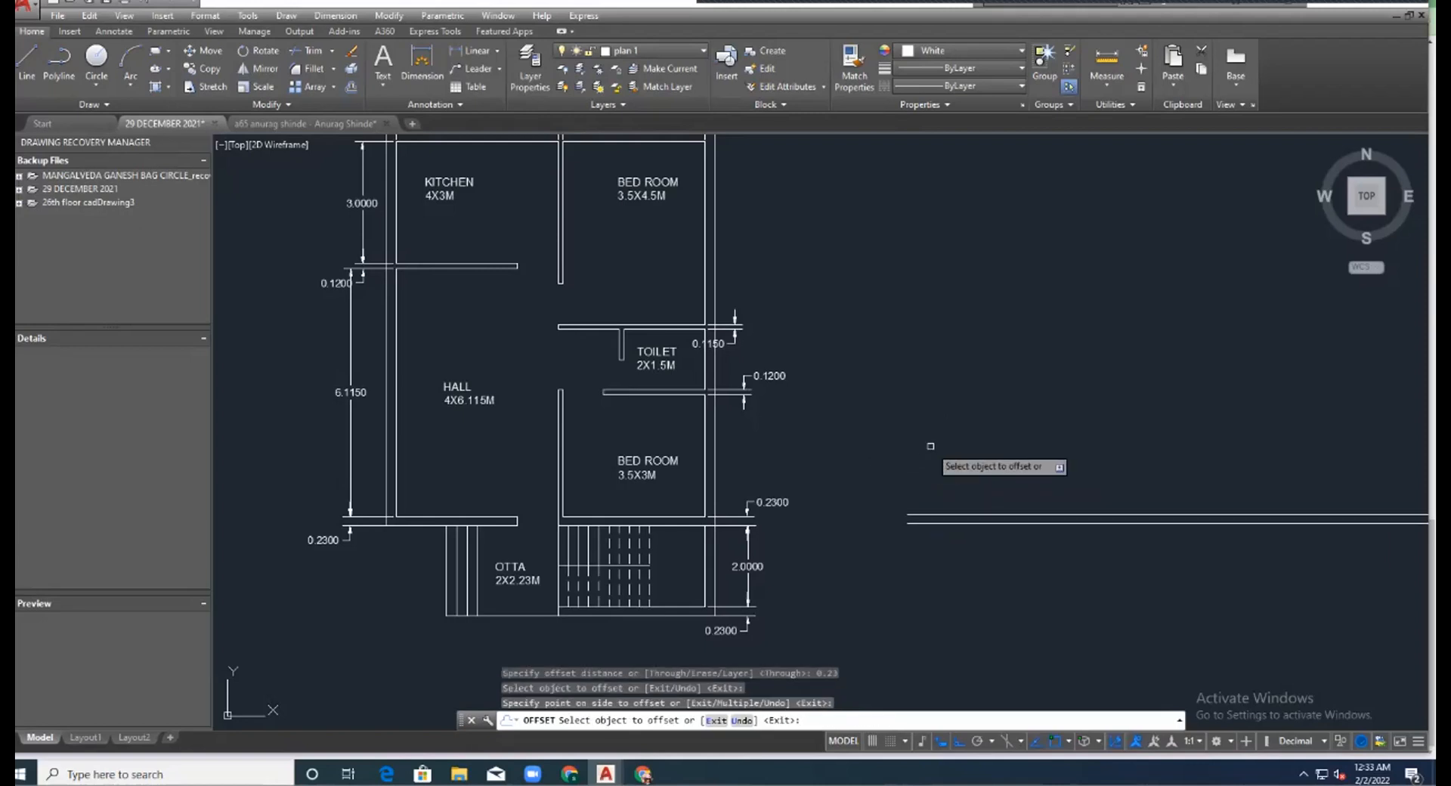
key(Escape)
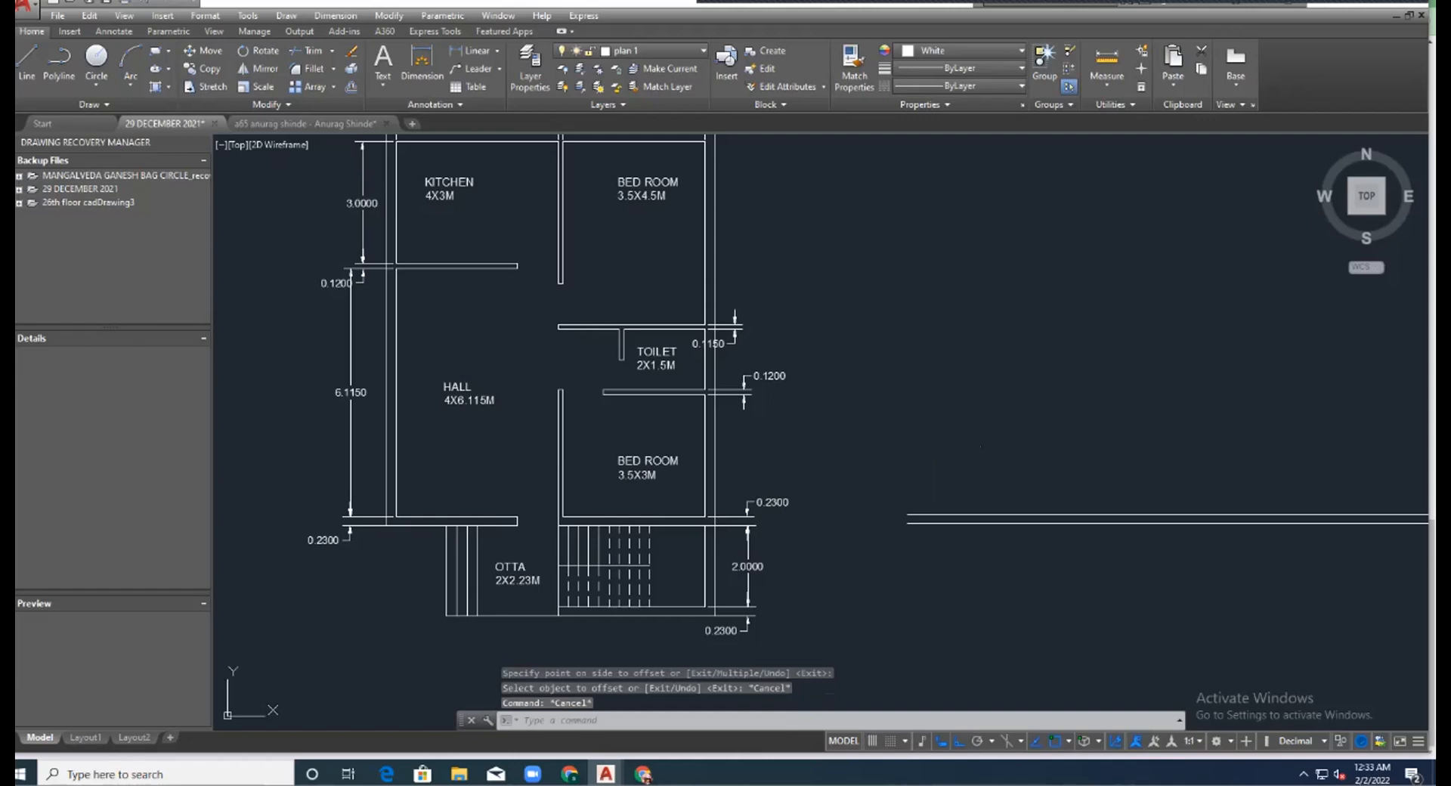
key(Escape)
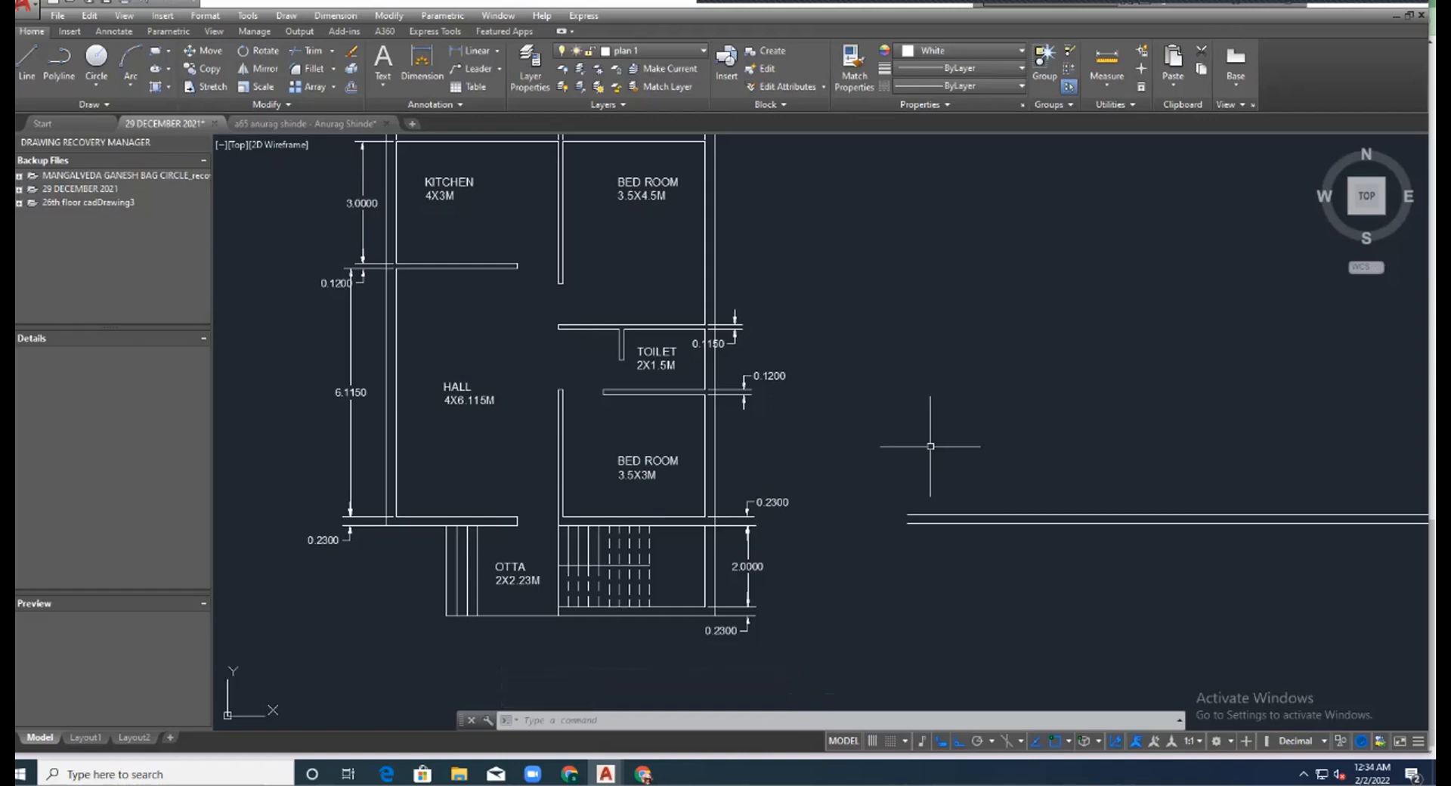
Examine the reference plan's lower bedroom, its size label and surrounding wall thicknesses alongside the new wall lines.
scroll(934, 454, down, 3)
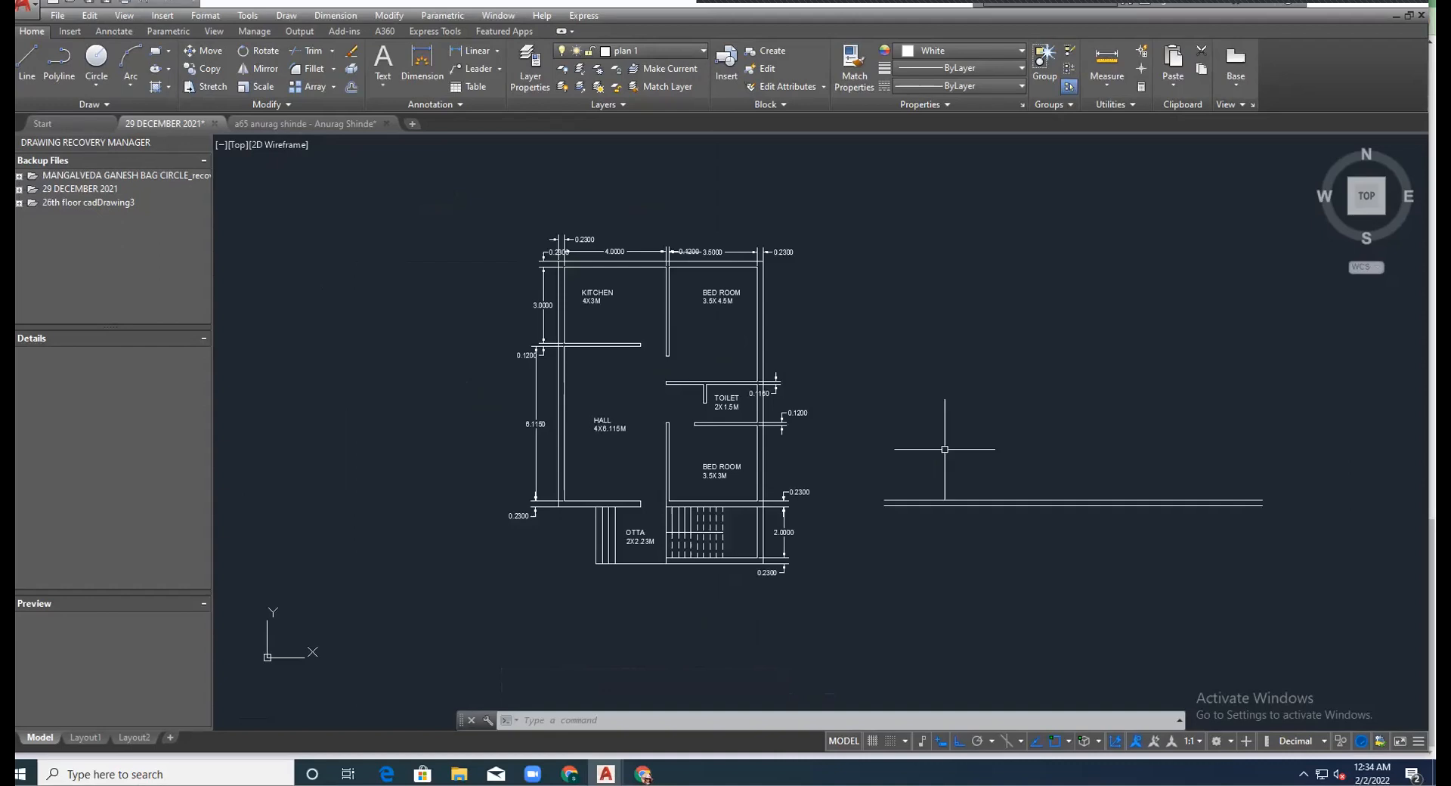
scroll(890, 502, up, 3)
scroll(869, 497, down, 2)
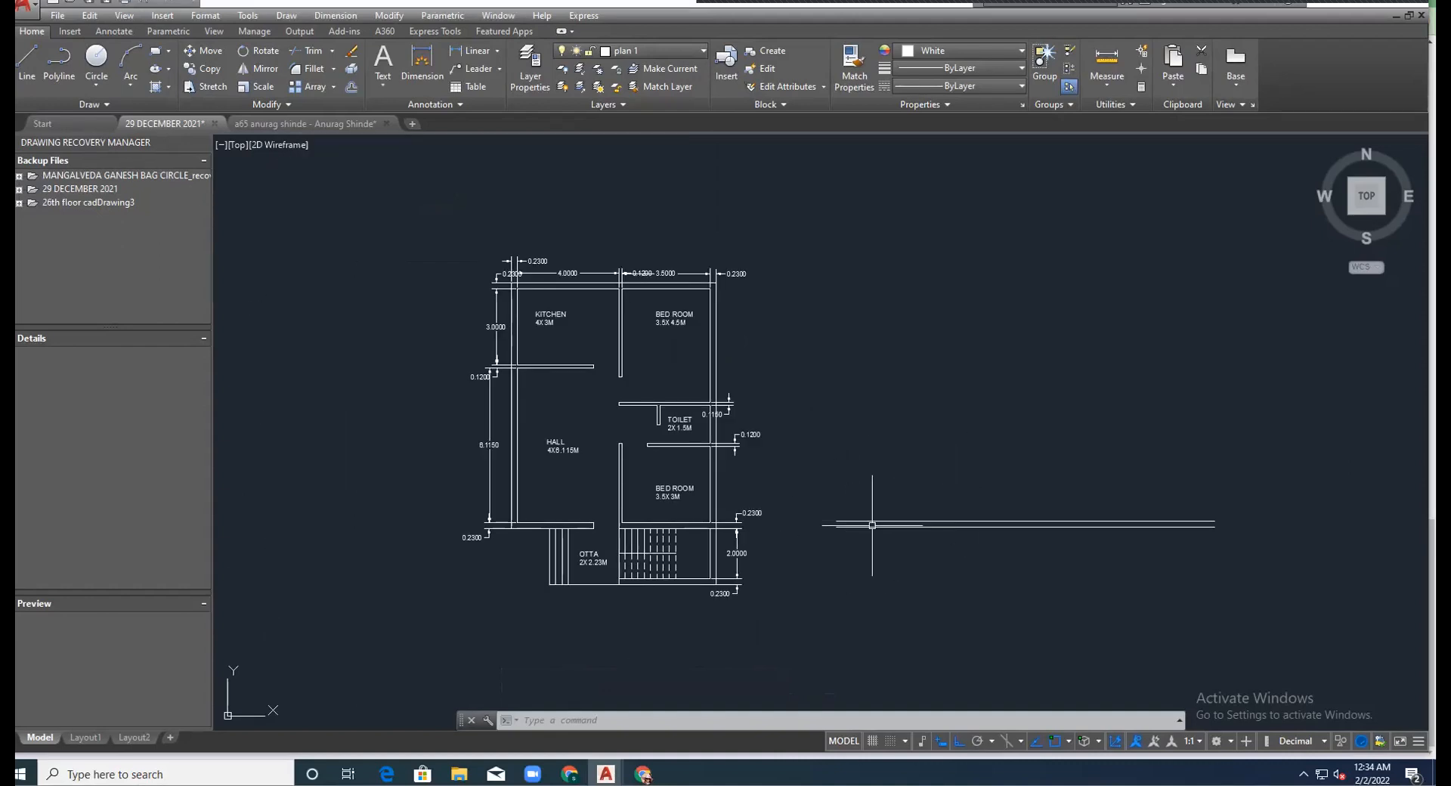
scroll(877, 519, up, 4)
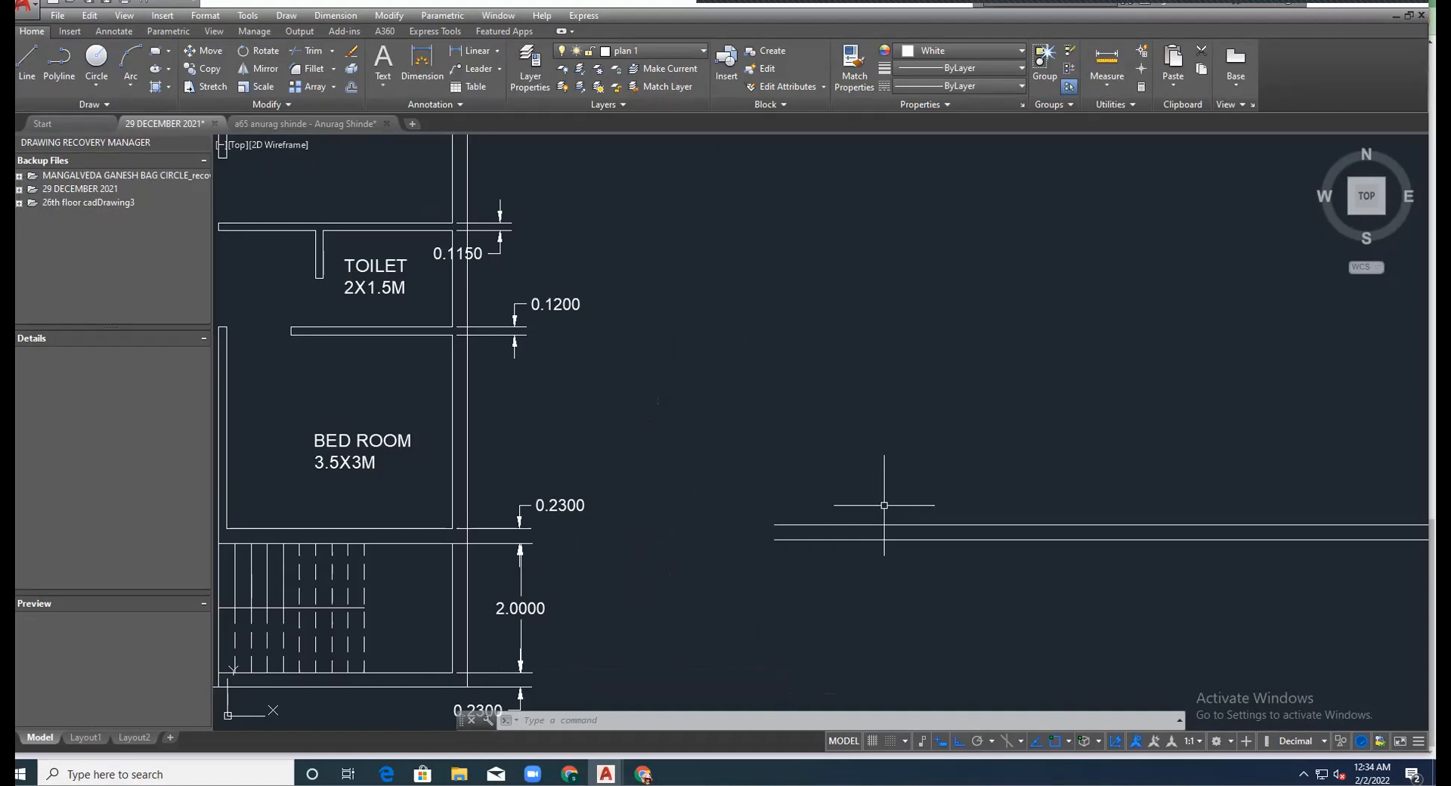
scroll(884, 504, down, 4)
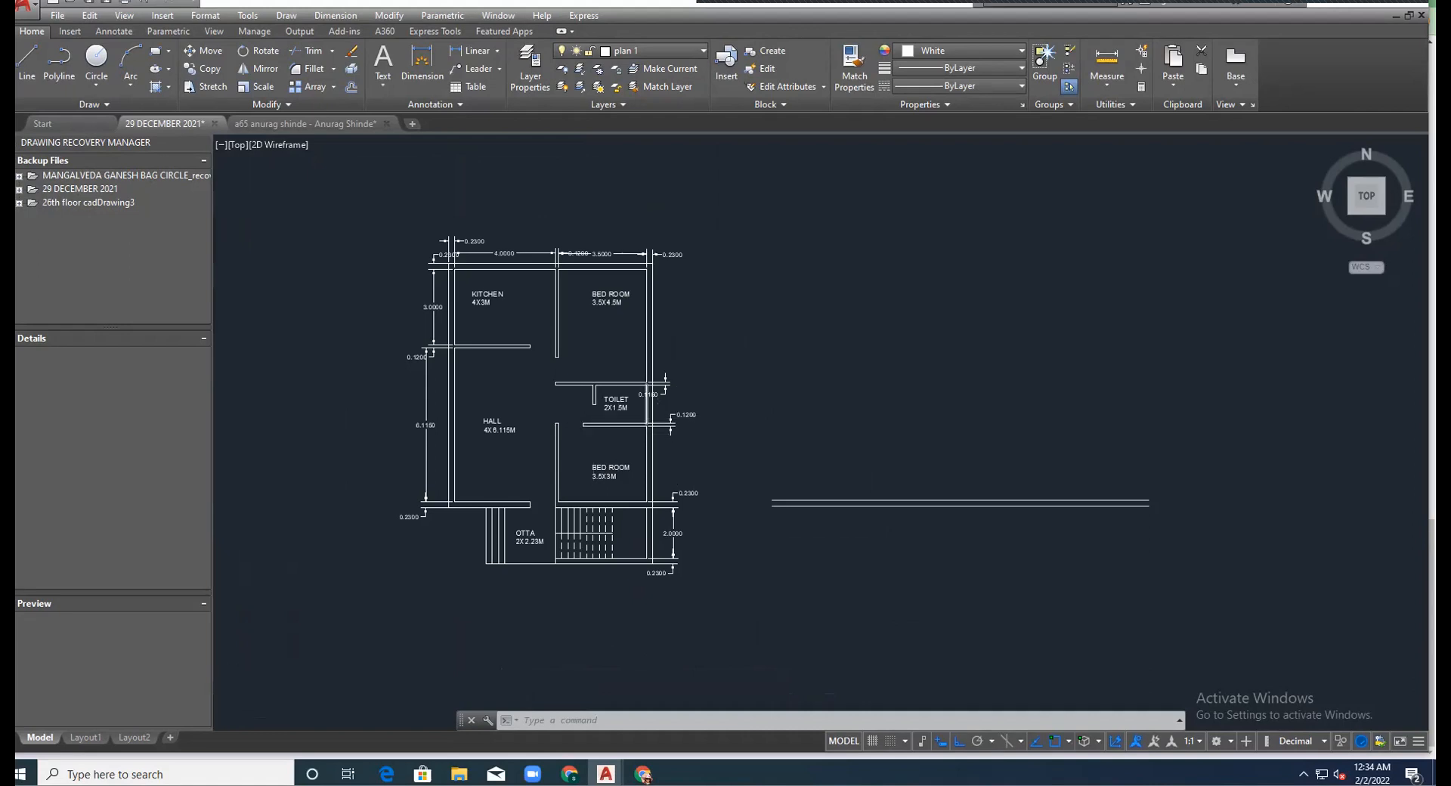
scroll(648, 416, up, 2)
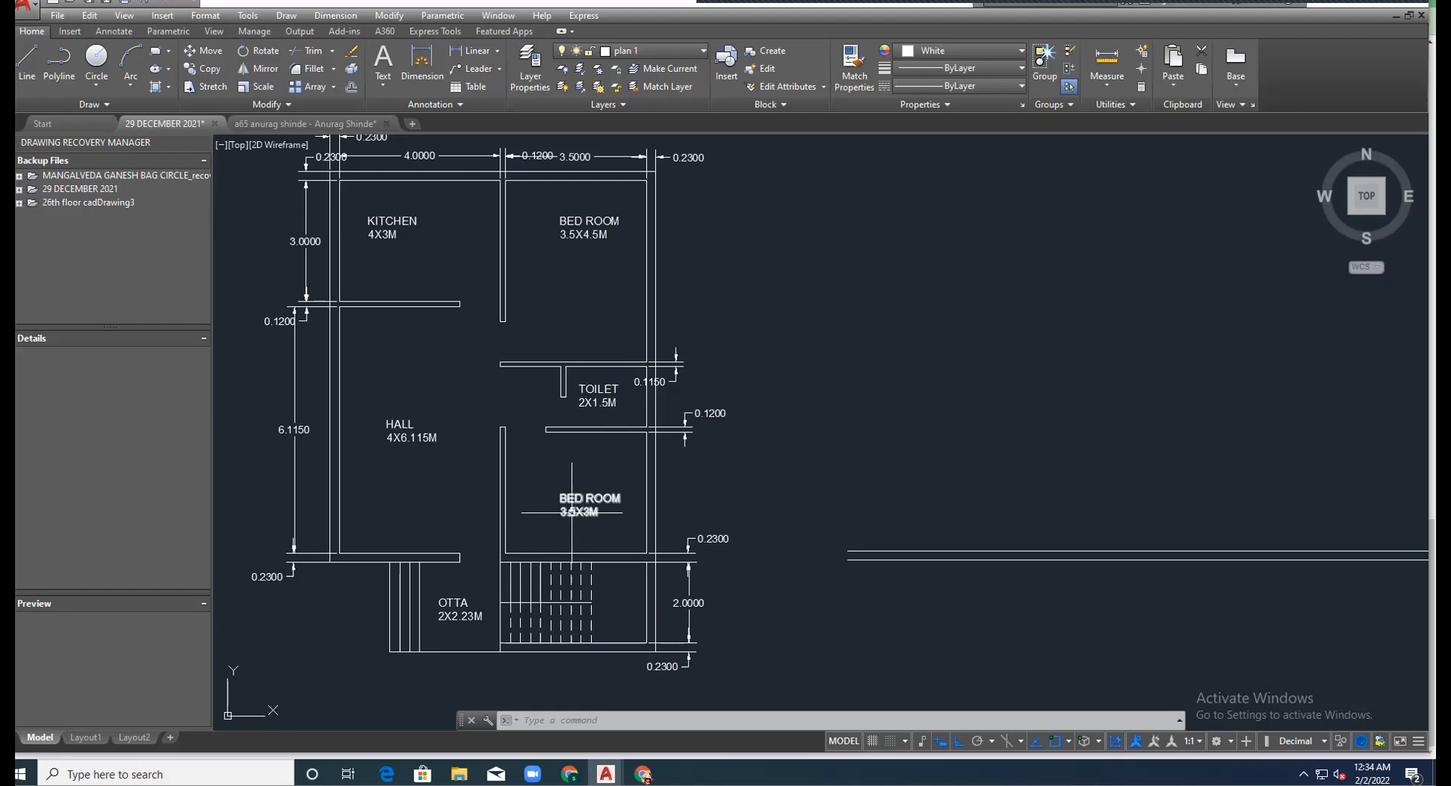
scroll(567, 515, up, 2)
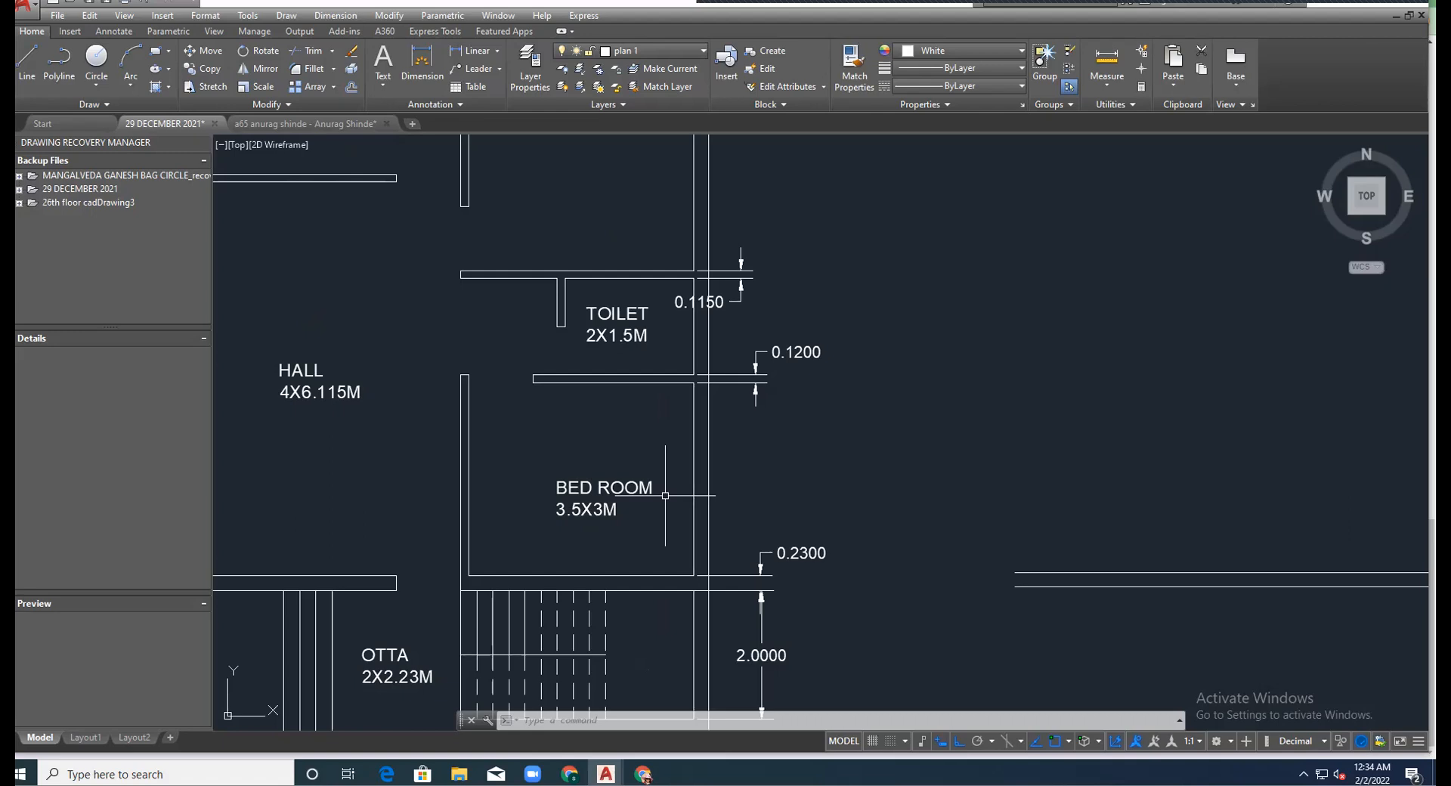
scroll(906, 471, down, 2)
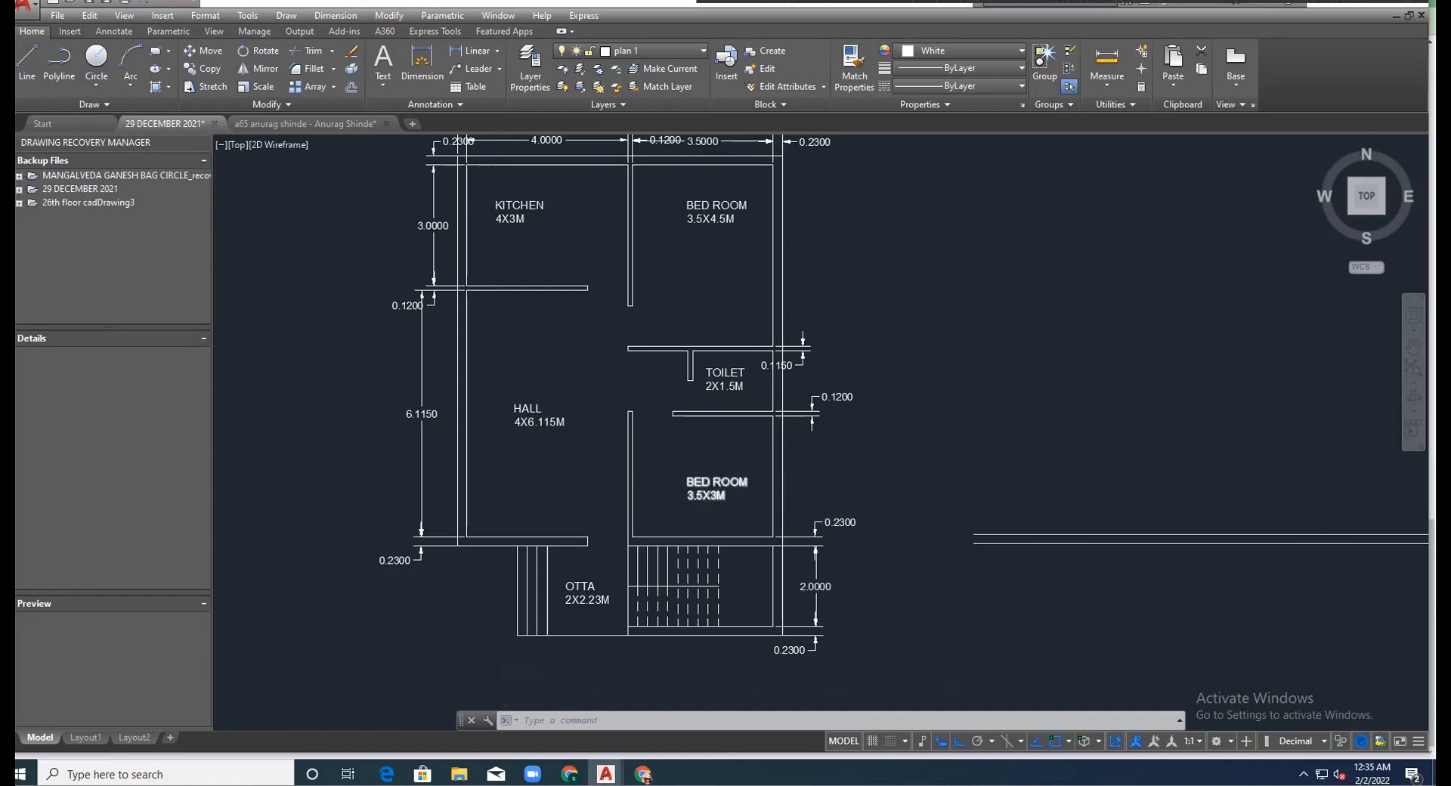
scroll(718, 496, up, 2)
scroll(694, 496, down, 4)
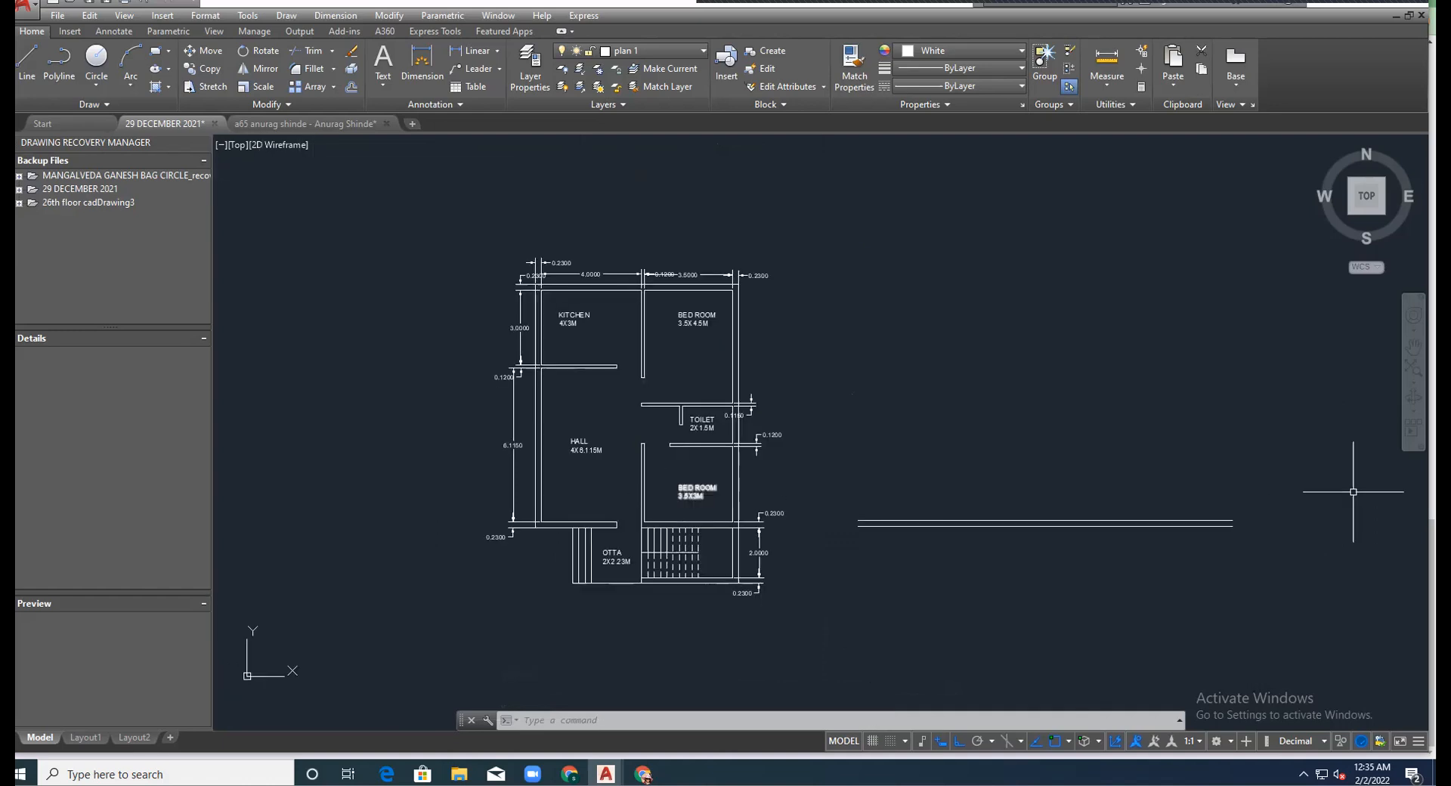
Offset the upper line of the new bottom wall upward by 3 to set the lower bedroom's depth.
scroll(1281, 493, up, 2)
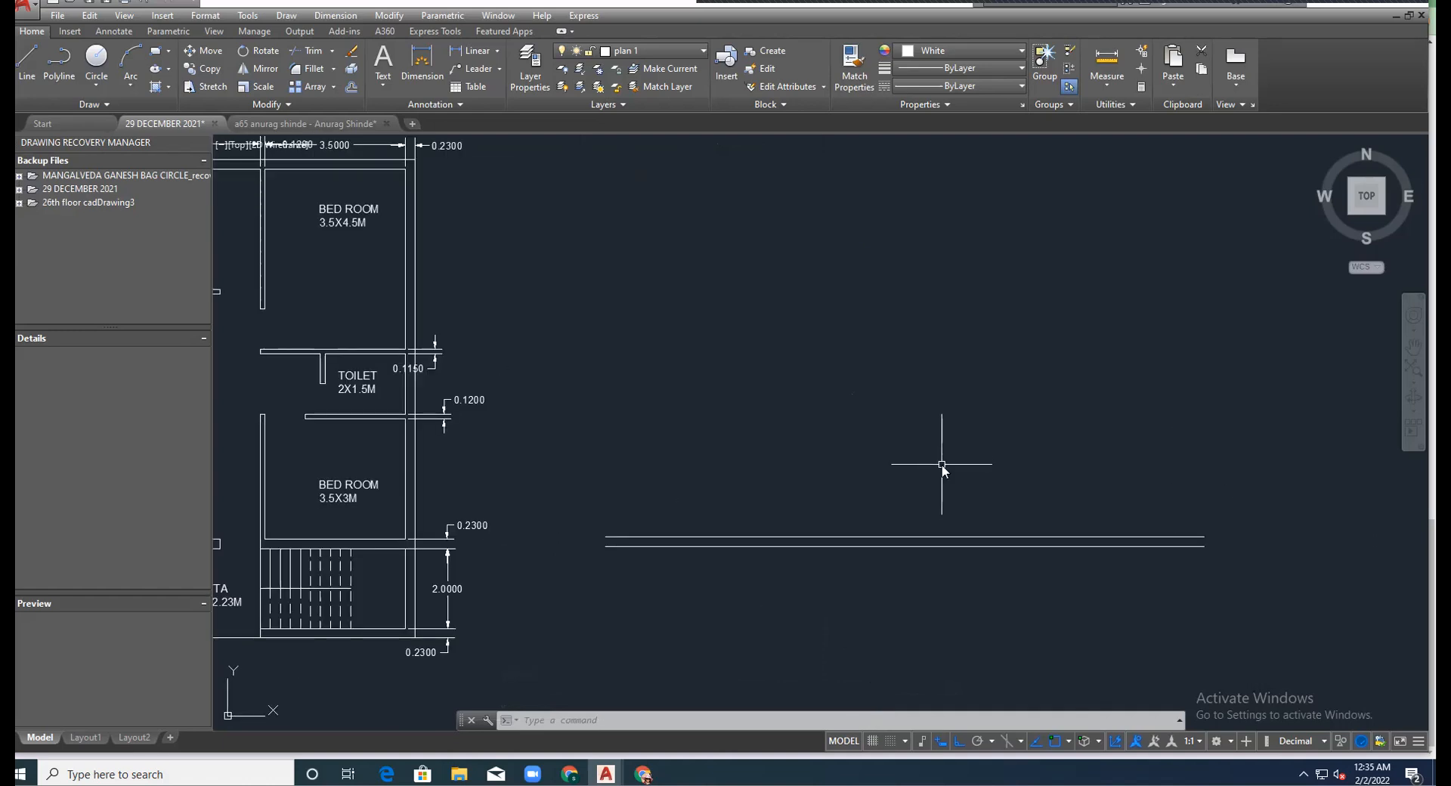
text(o)
key(Return)
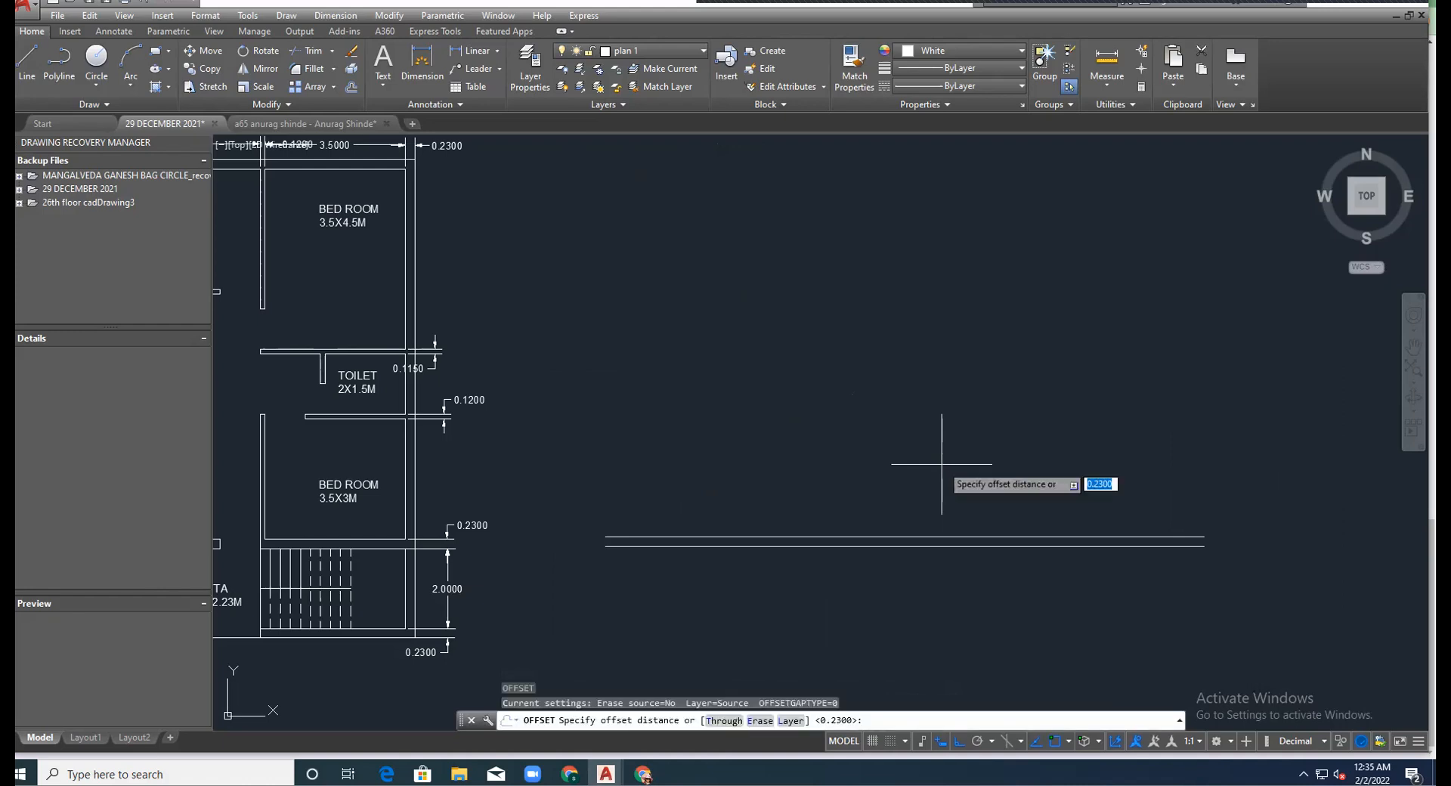
text(3)
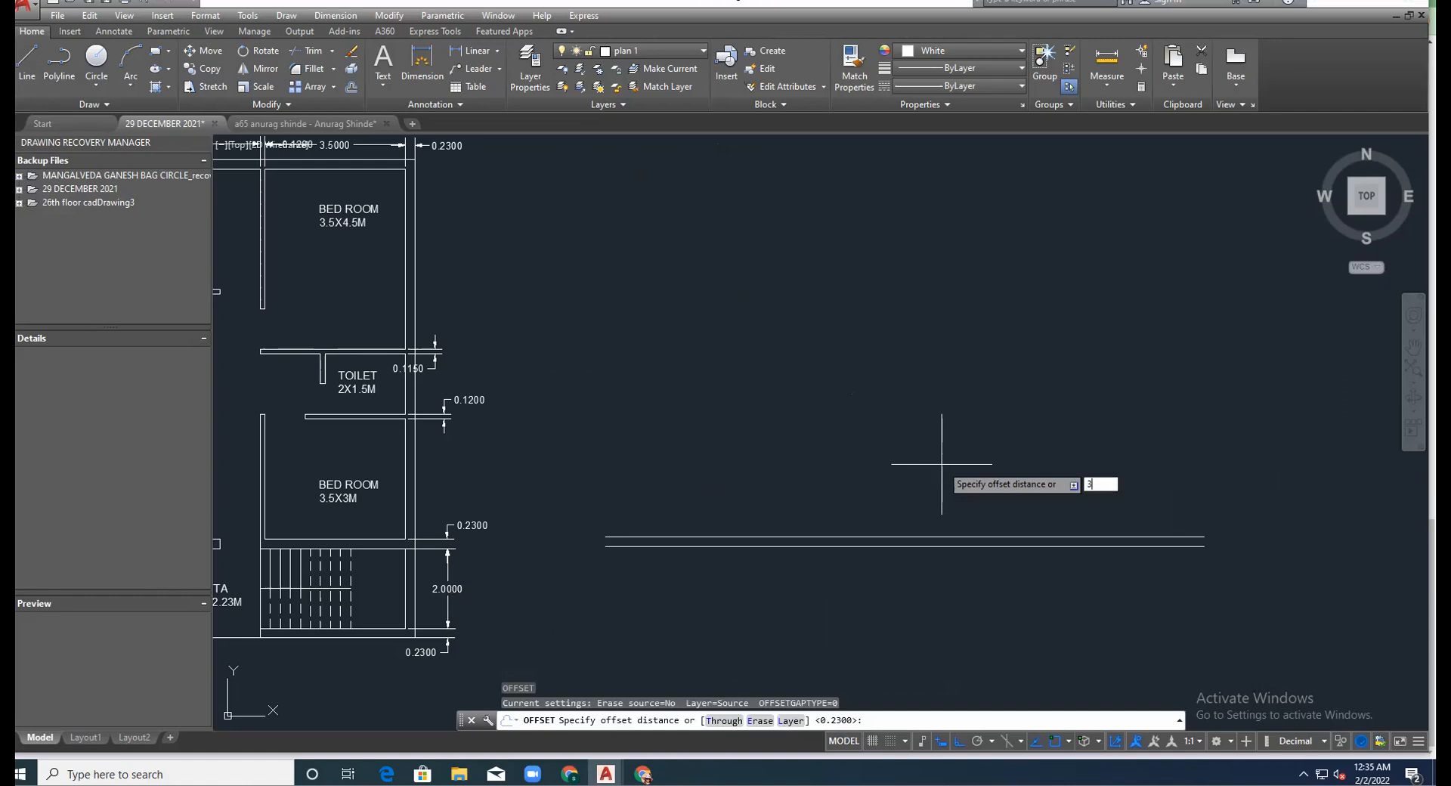
key(Return)
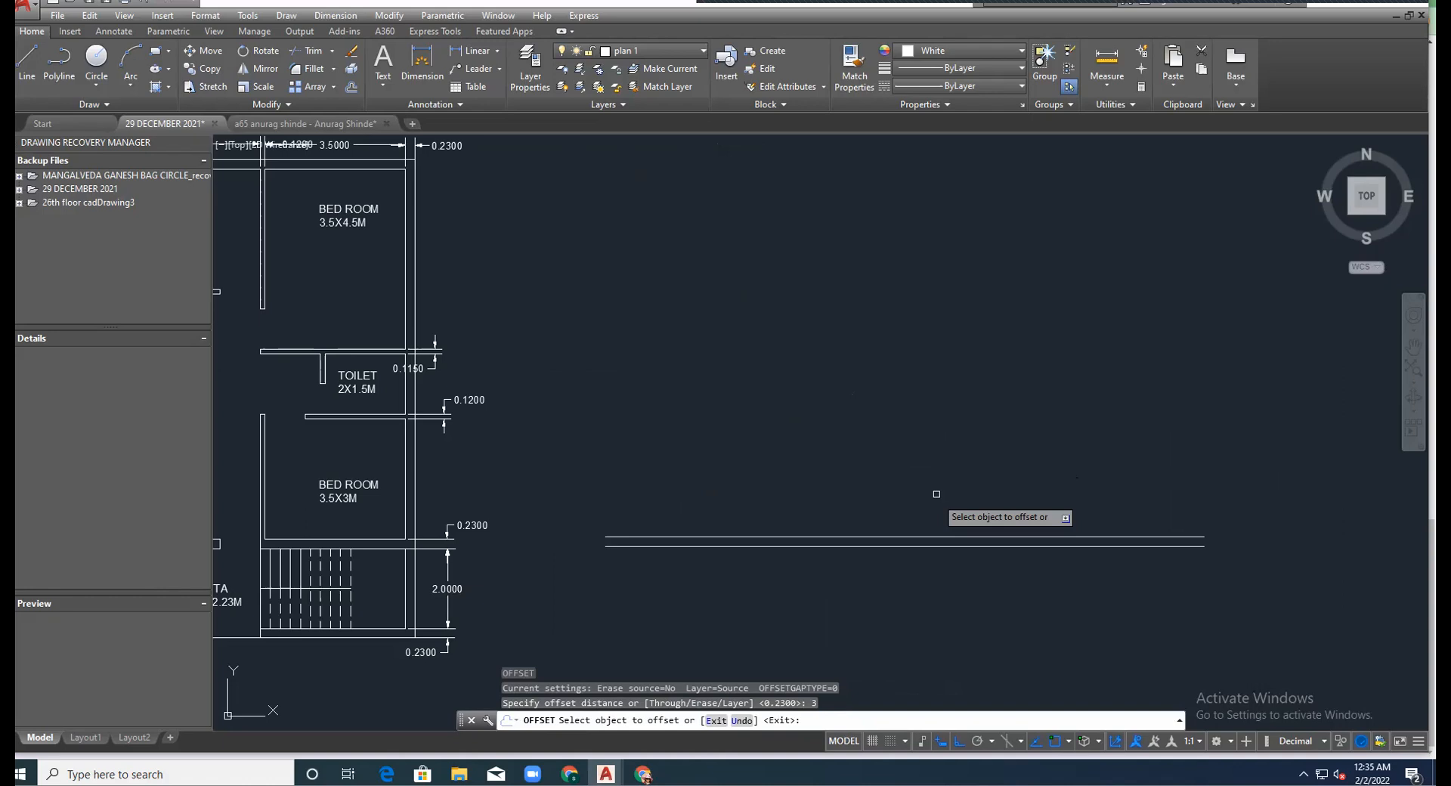
click(937, 537)
click(916, 356)
key(Escape)
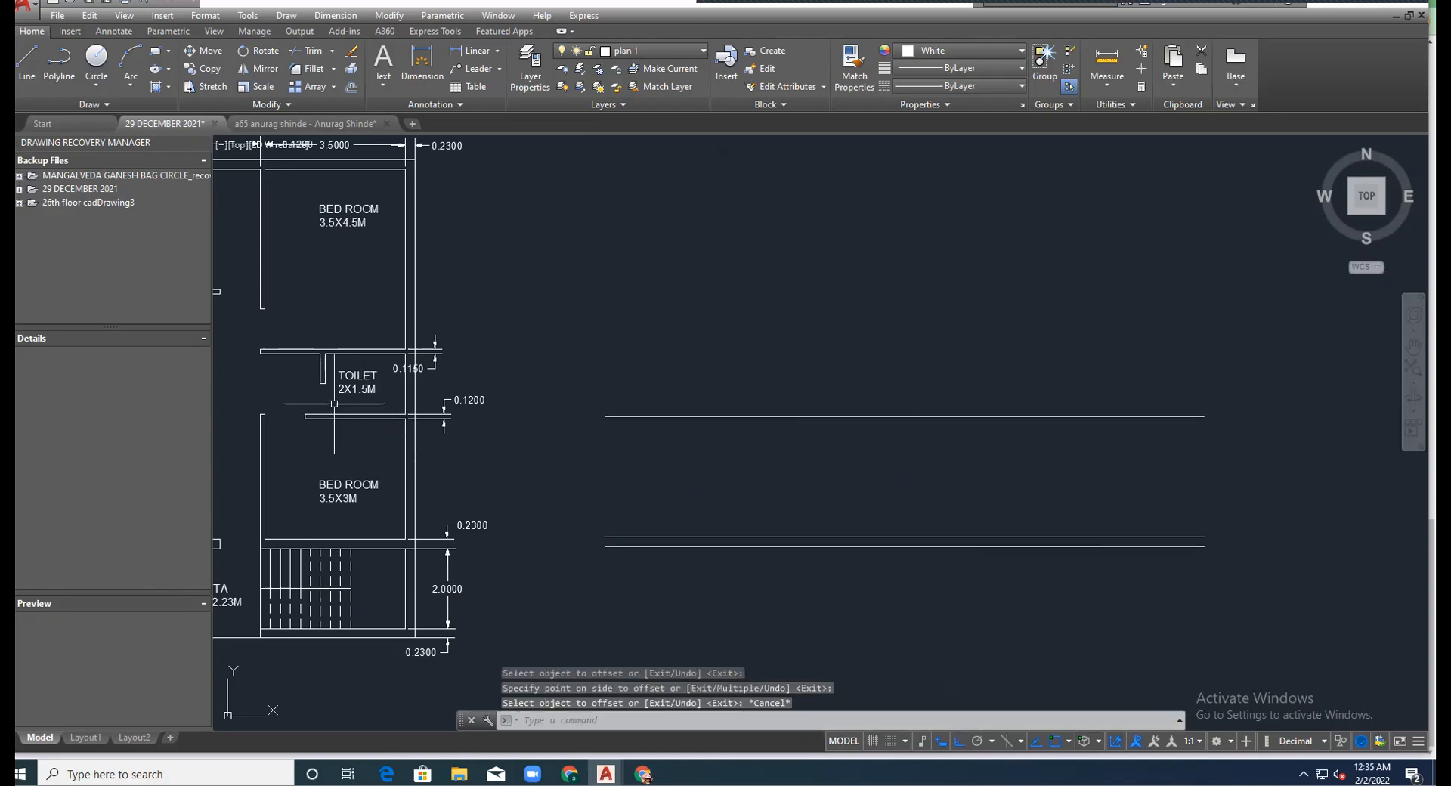
Offset the new plan's topmost horizontal line upward by 0.12 to form the wall between bedroom and toilet.
scroll(334, 404, up, 2)
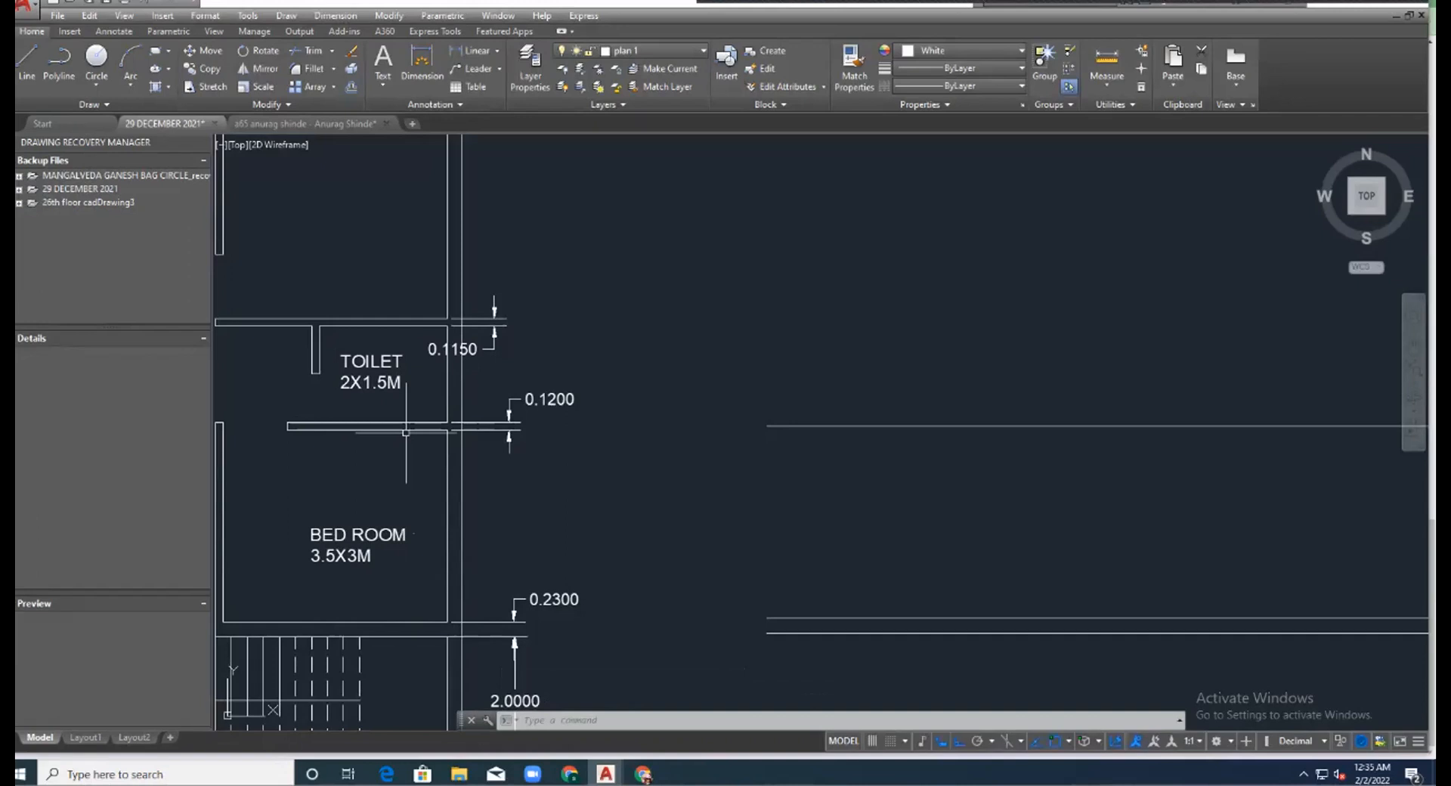
scroll(731, 412, down, 2)
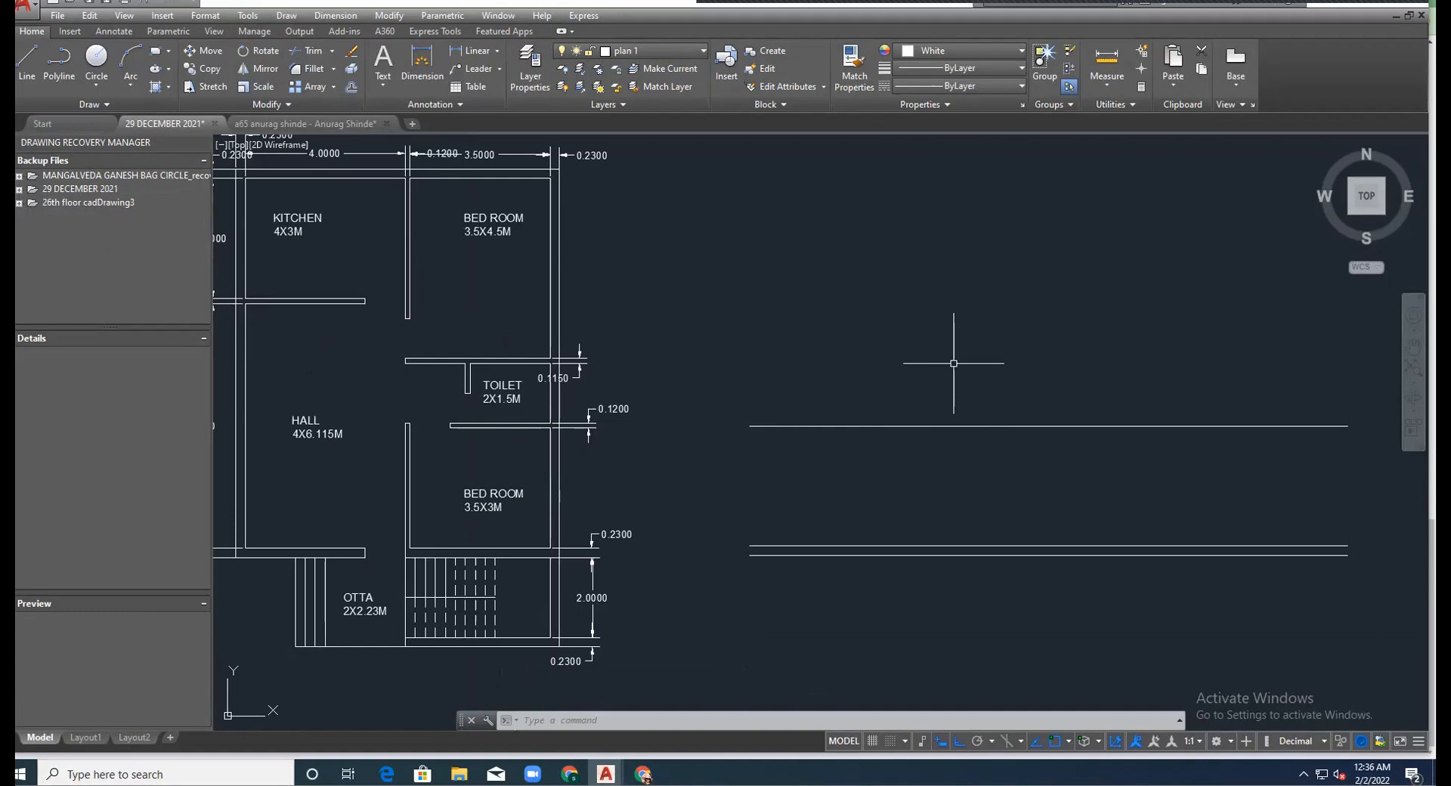
text(o)
key(Return)
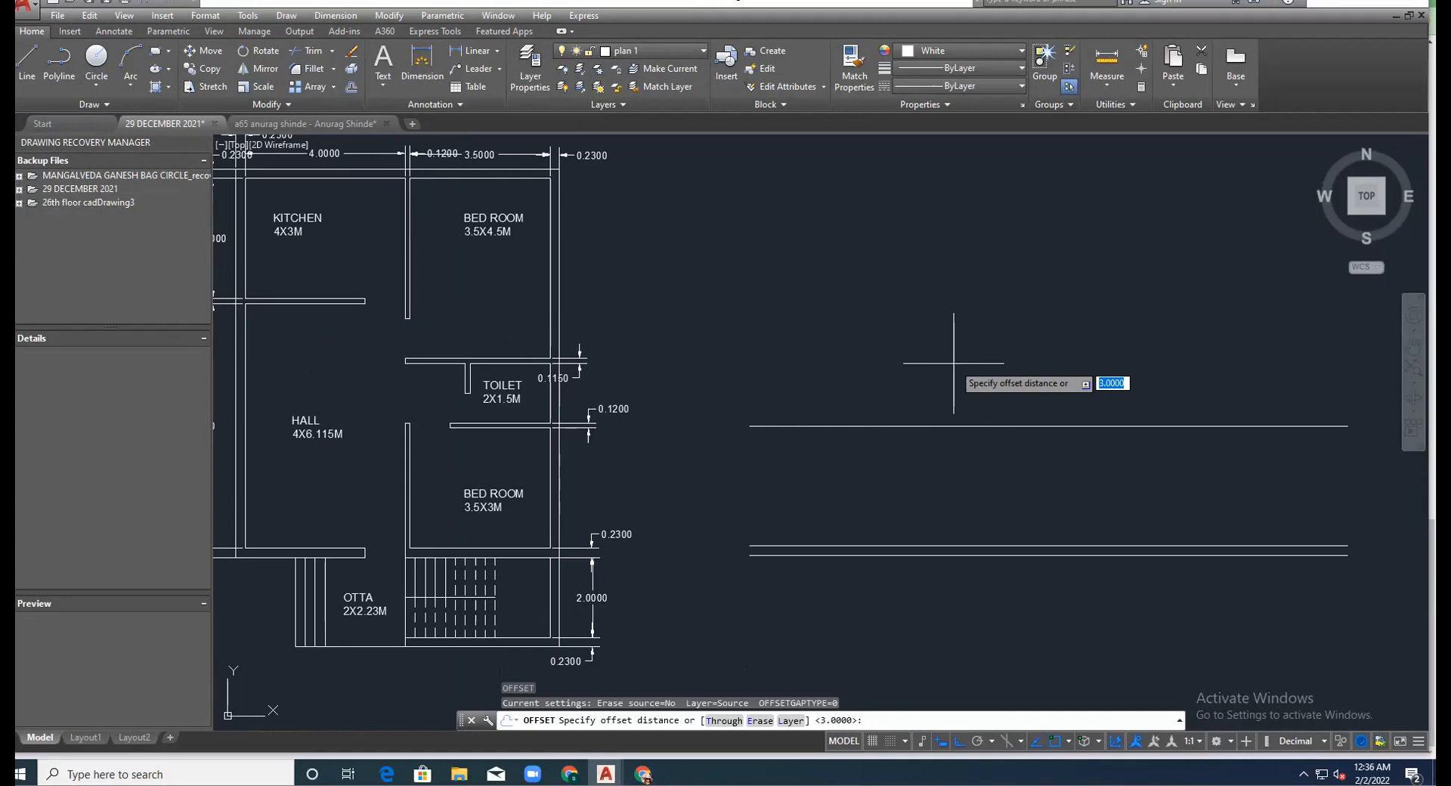
text(0.12)
key(Return)
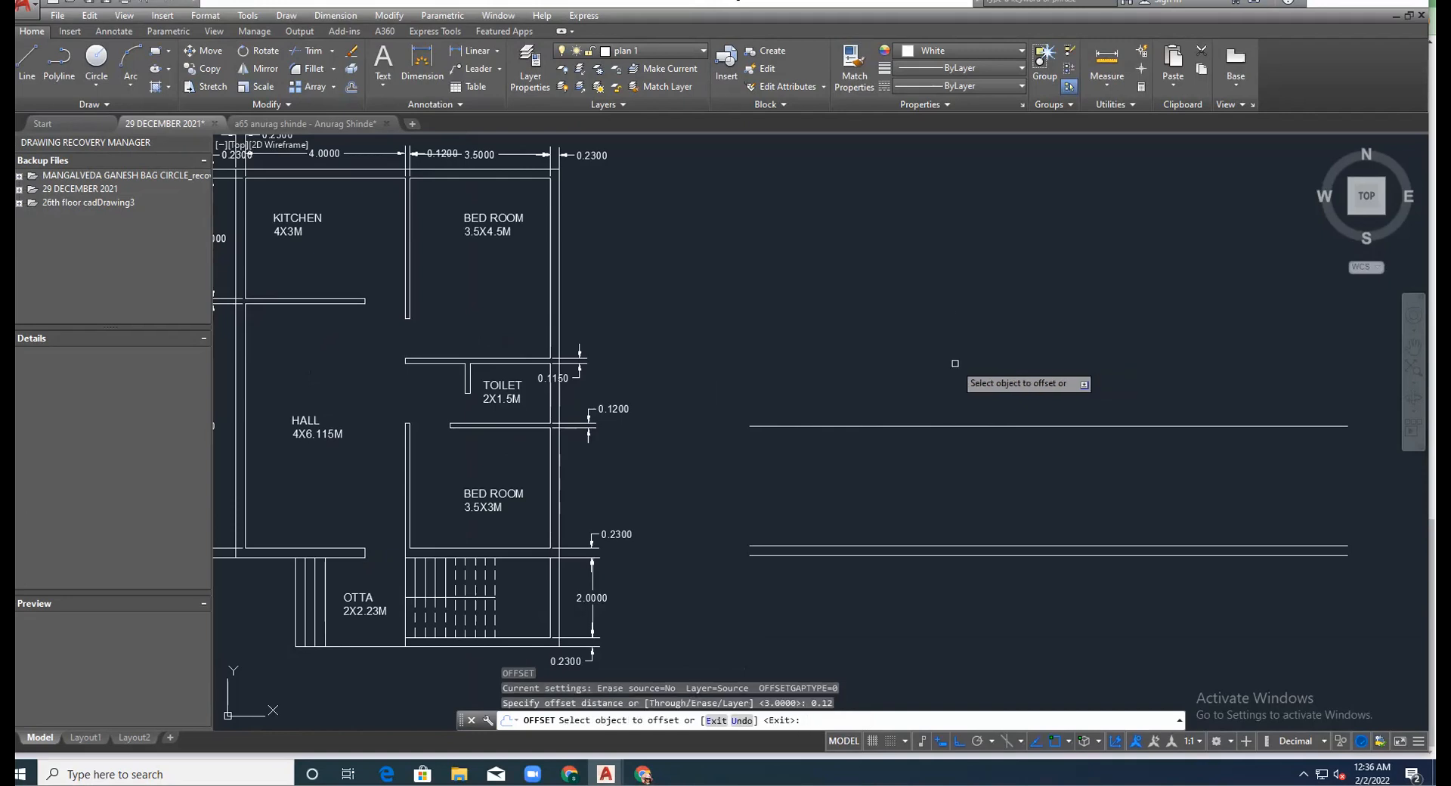
click(945, 426)
click(938, 322)
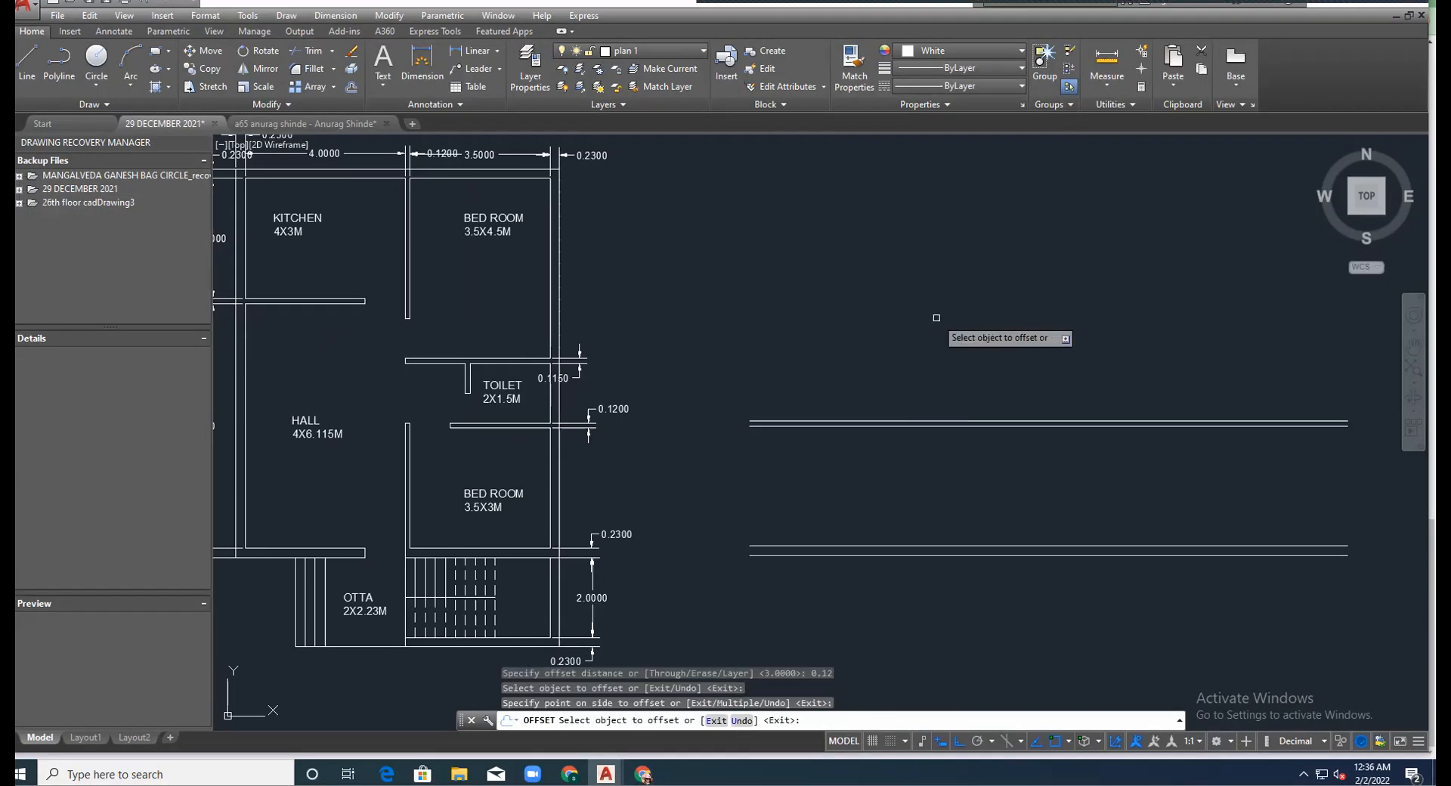
key(Escape)
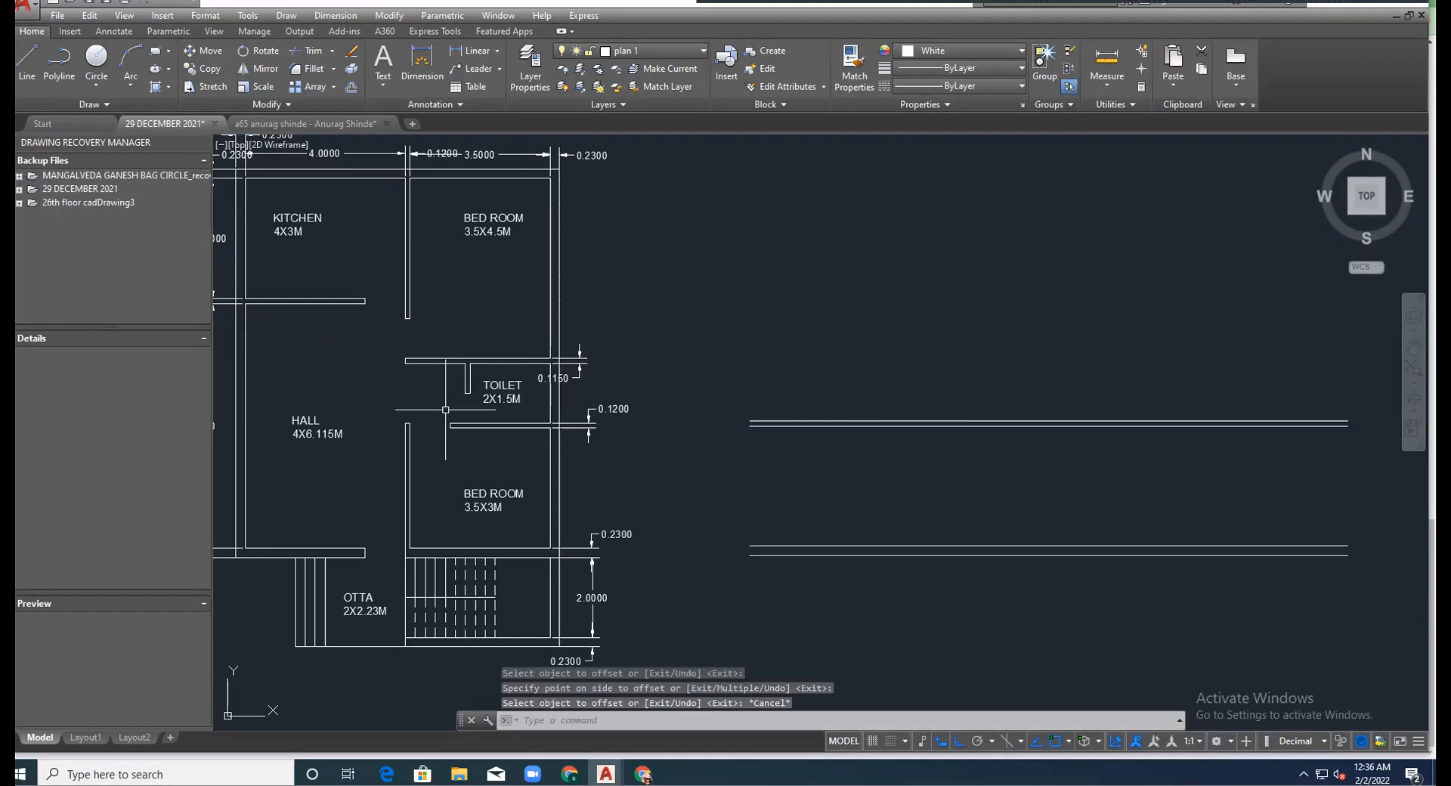
Offset the upper line of the 0.12 partition wall upward by 1.5 to set the toilet's depth.
scroll(534, 374, up, 4)
scroll(522, 423, down, 2)
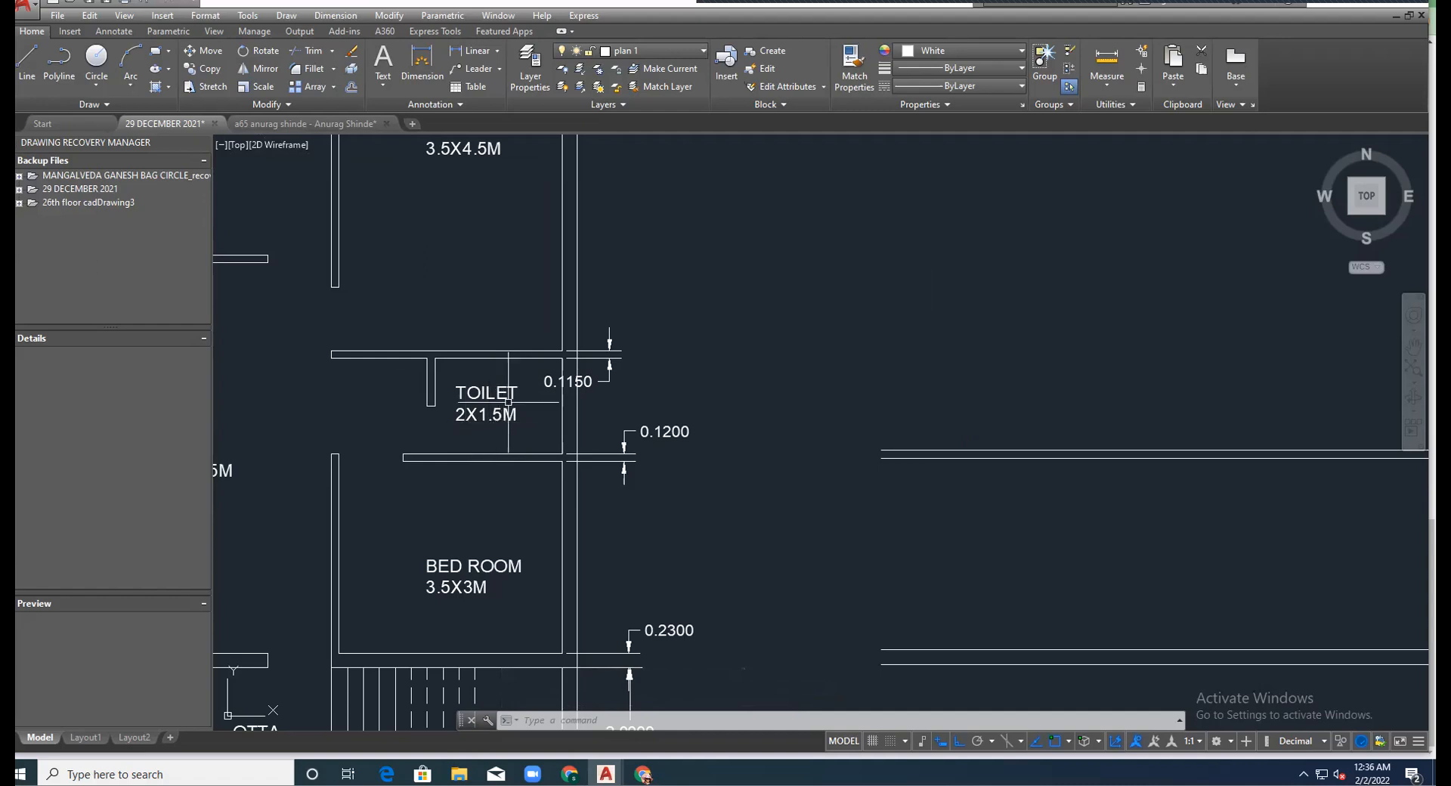
scroll(719, 340, down, 5)
scroll(846, 324, up, 6)
scroll(845, 324, down, 2)
scroll(544, 337, up, 1)
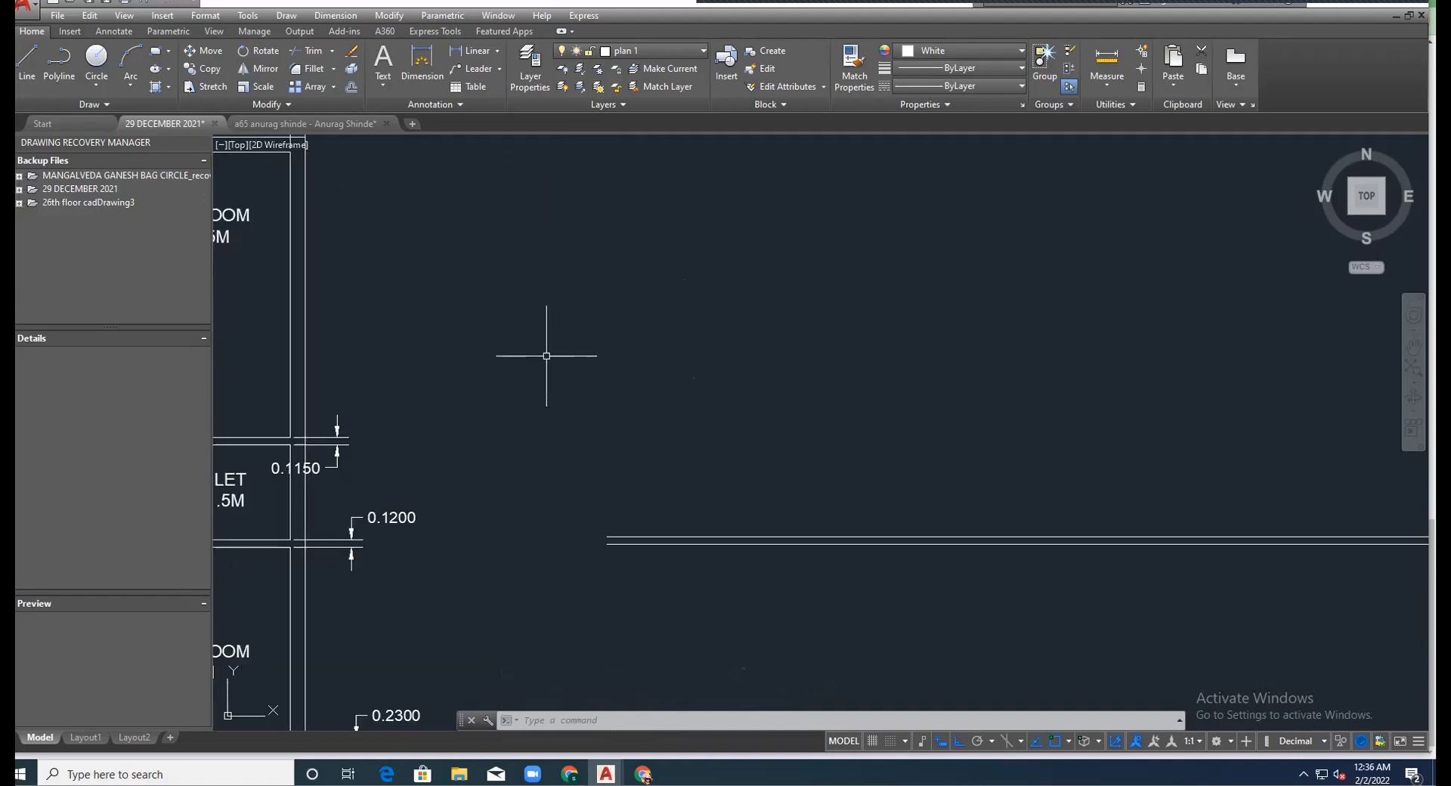
scroll(567, 357, down, 1)
text(o)
key(Return)
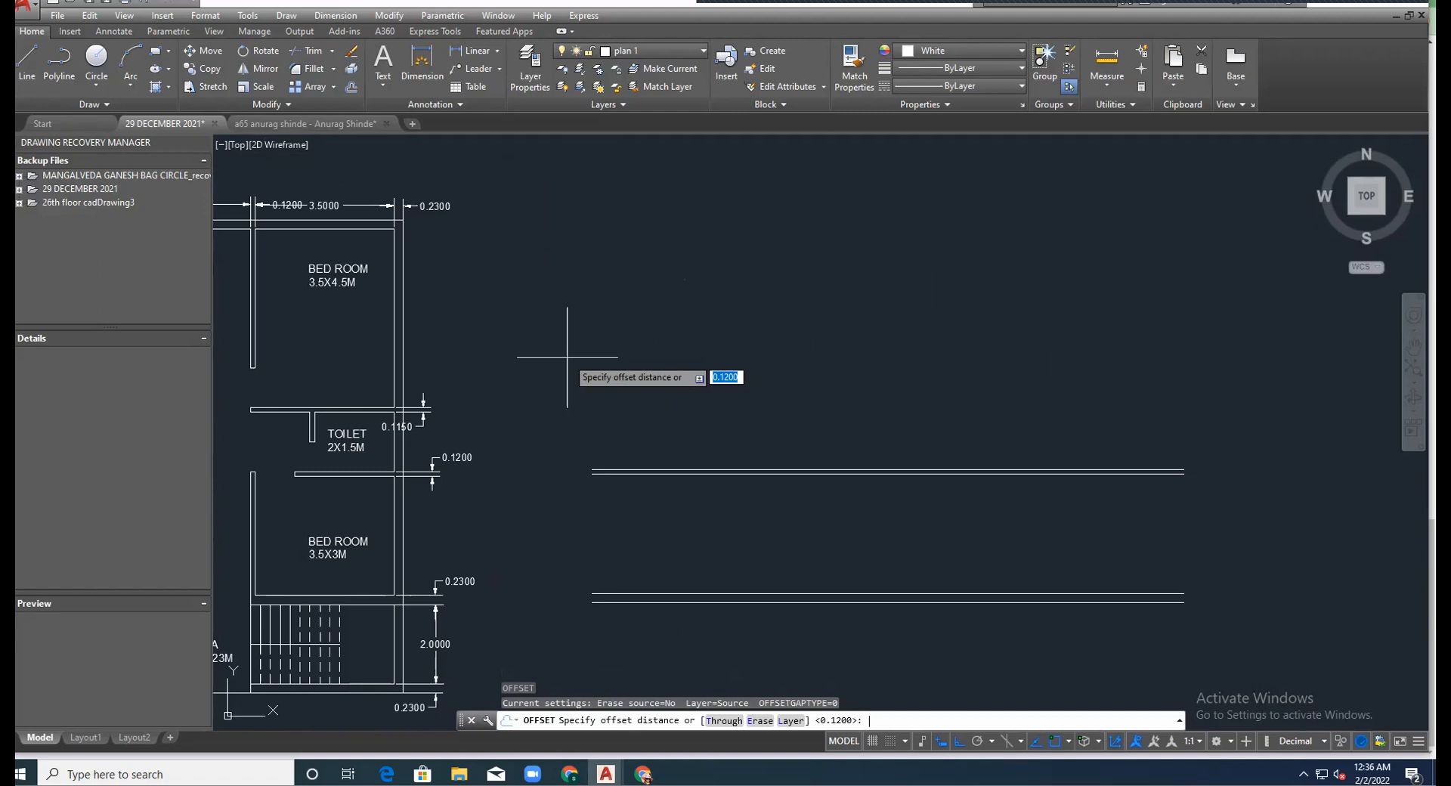
text(1.5)
key(Return)
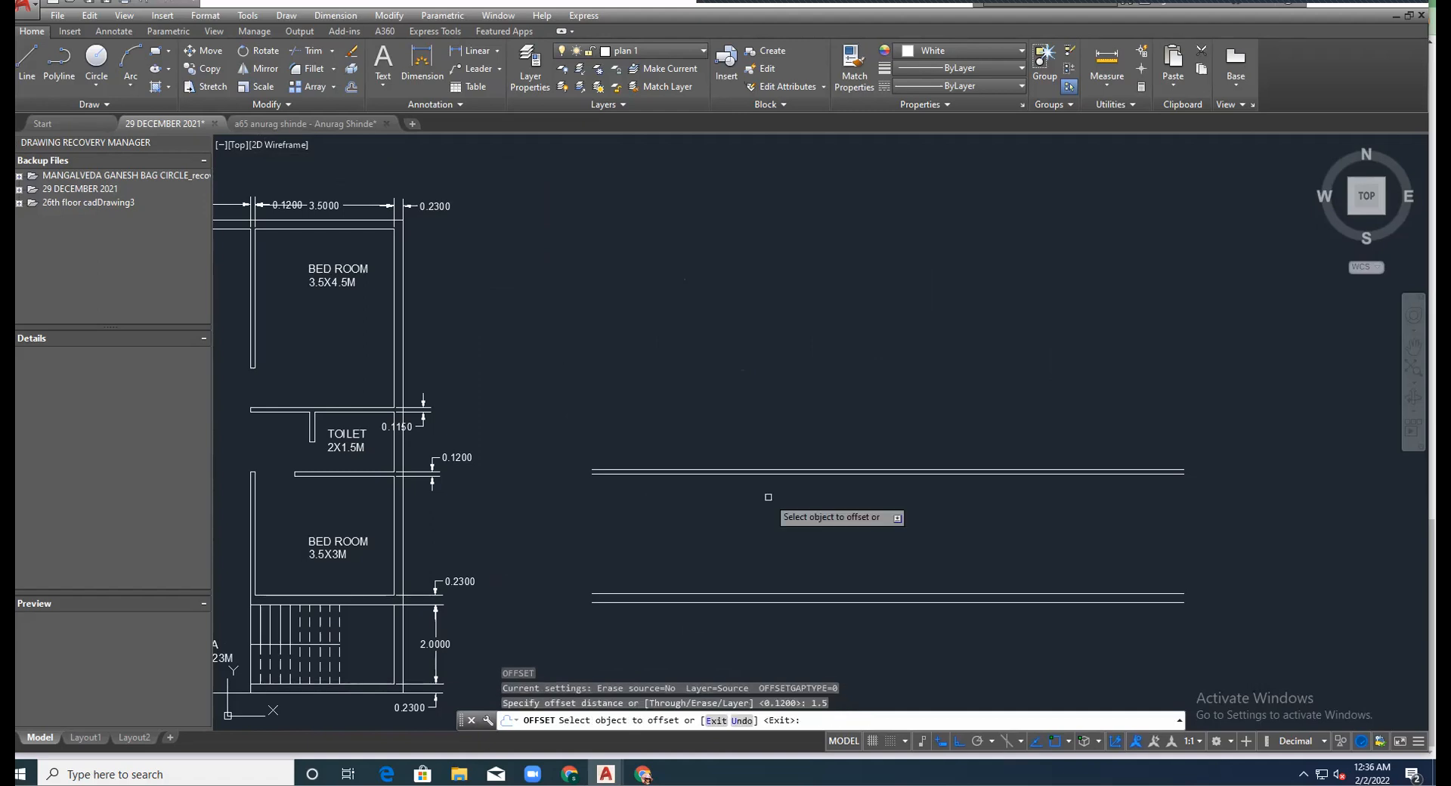
scroll(990, 465, up, 2)
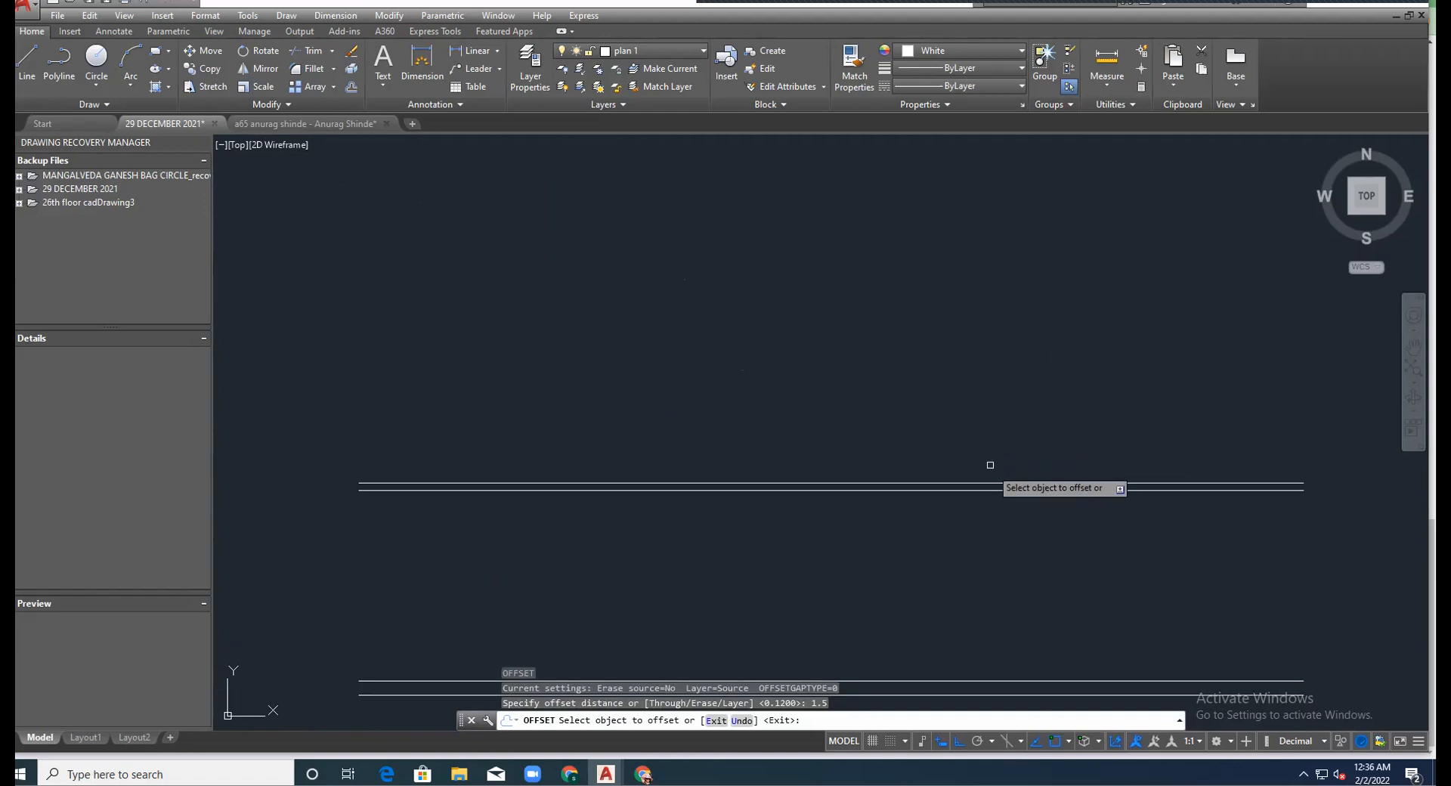
click(955, 483)
click(949, 318)
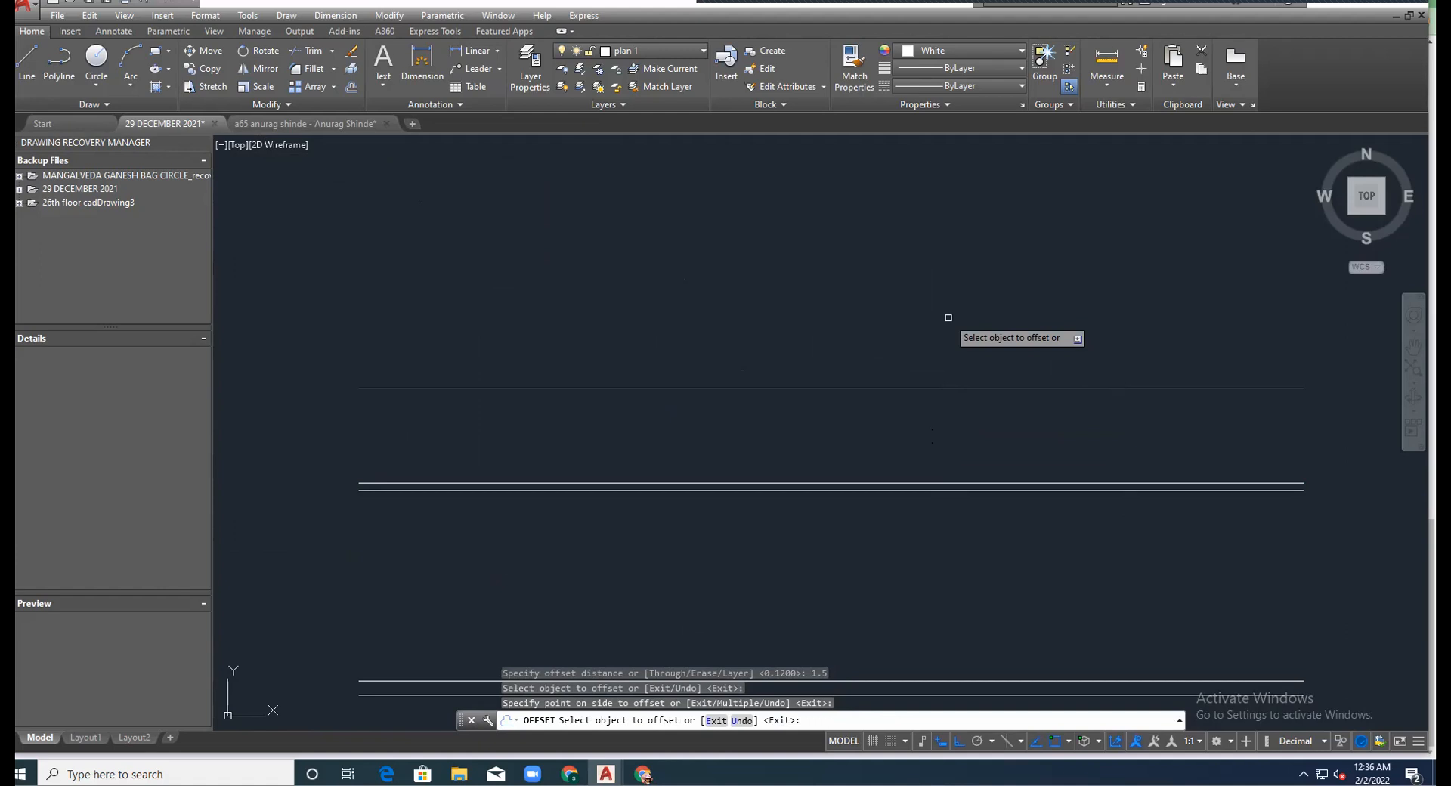
key(Escape)
Offset the toilet's upper boundary line upward by 0.115 to form the wall between toilet and upper bedroom.
scroll(786, 325, down, 2)
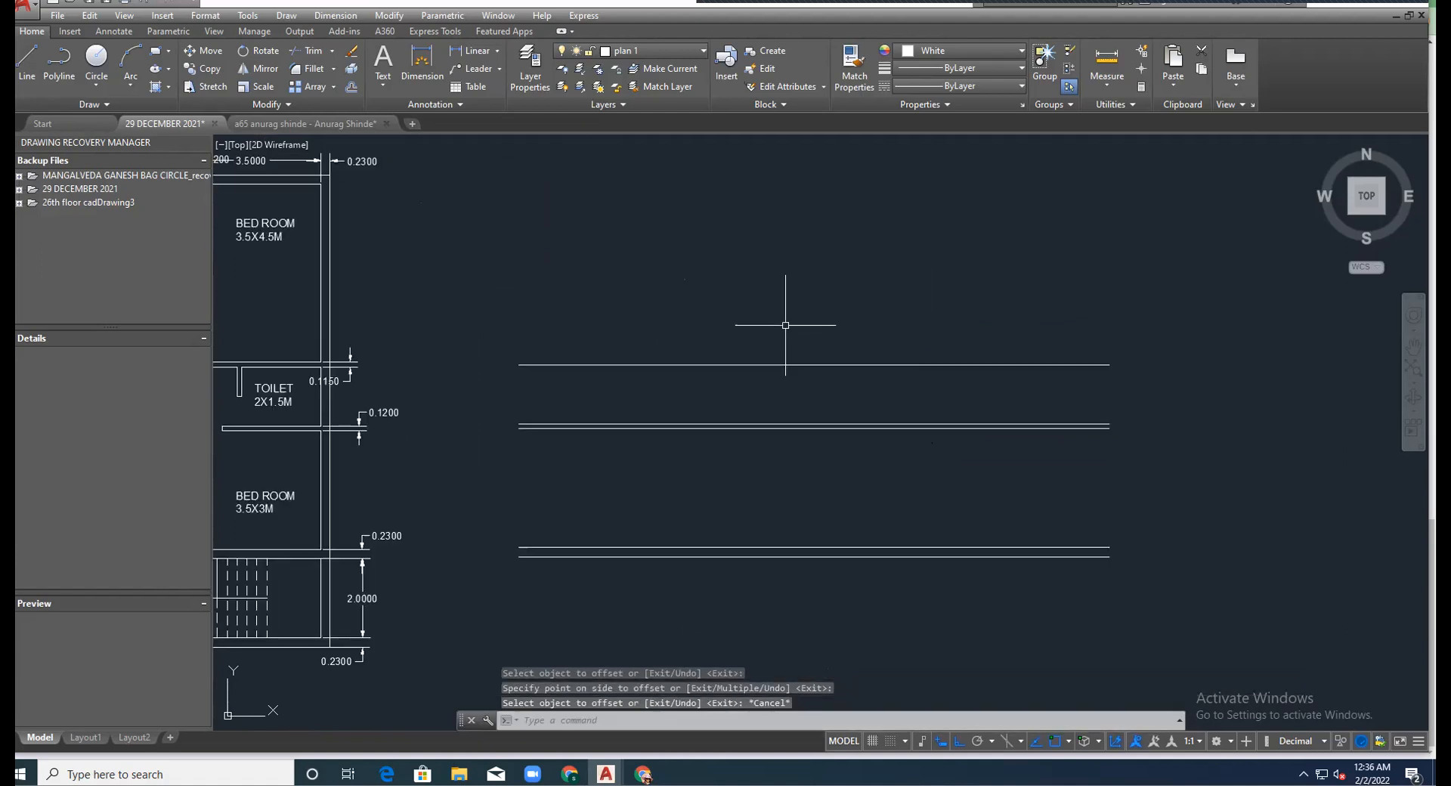
scroll(785, 325, down, 1)
scroll(706, 297, up, 1)
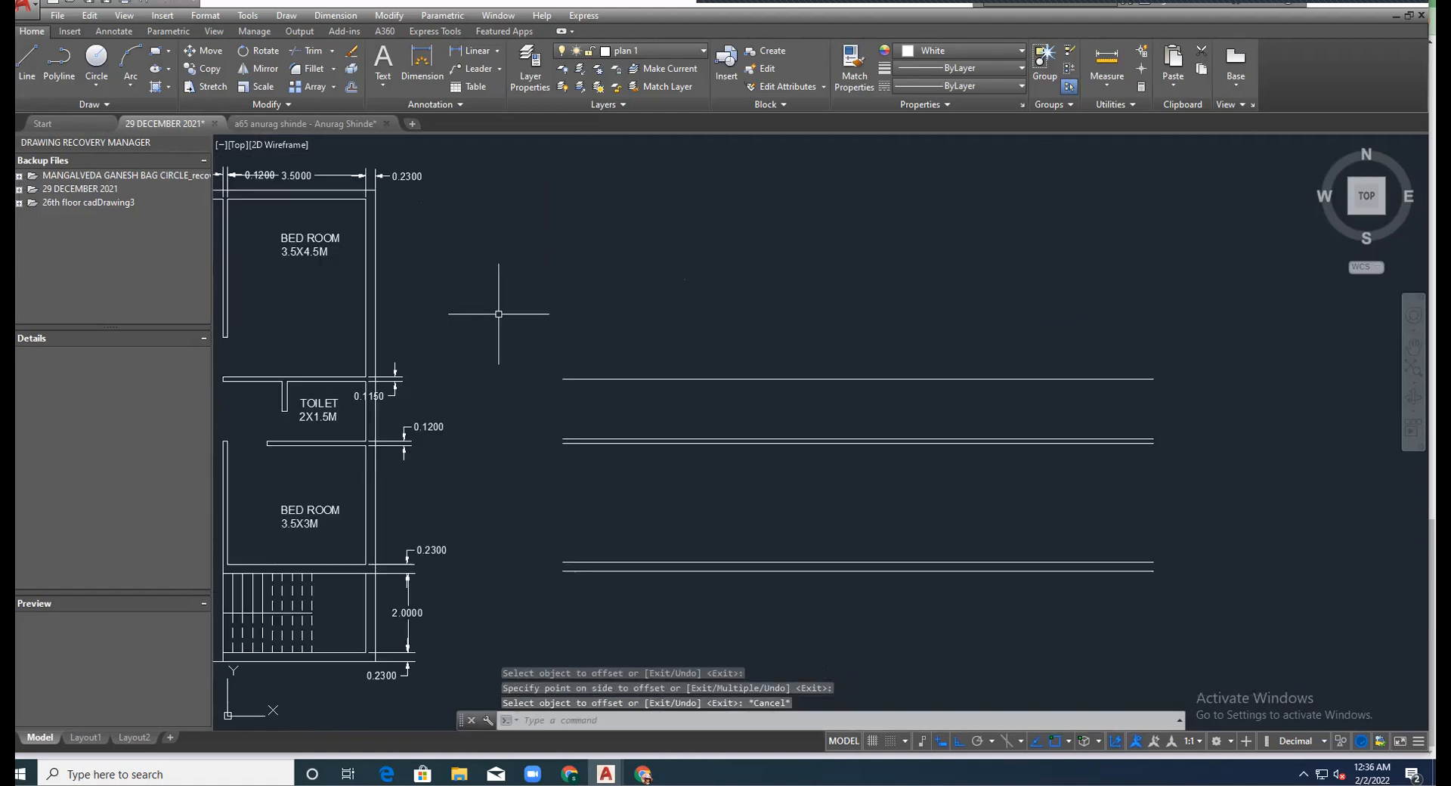
scroll(471, 315, up, 2)
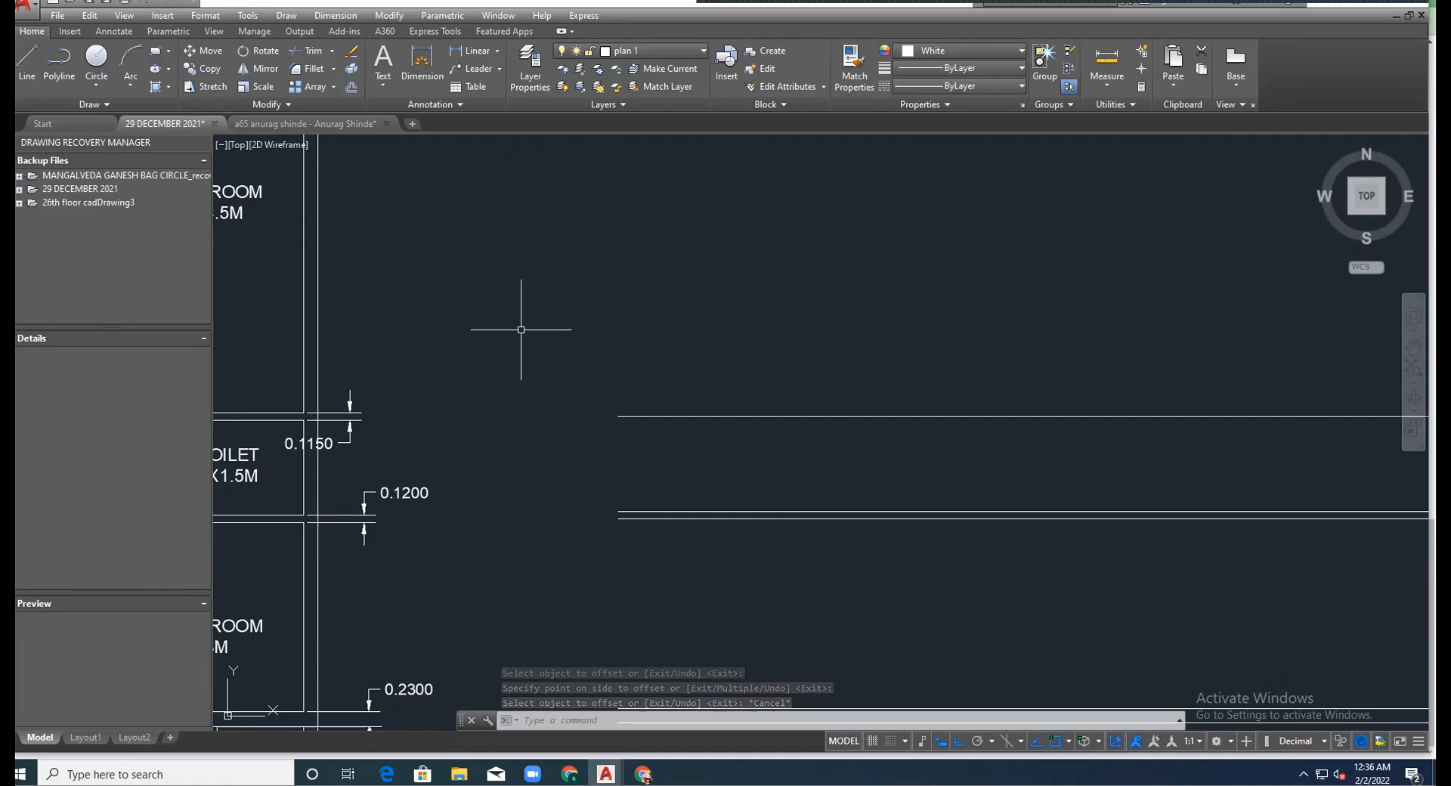
key(Return)
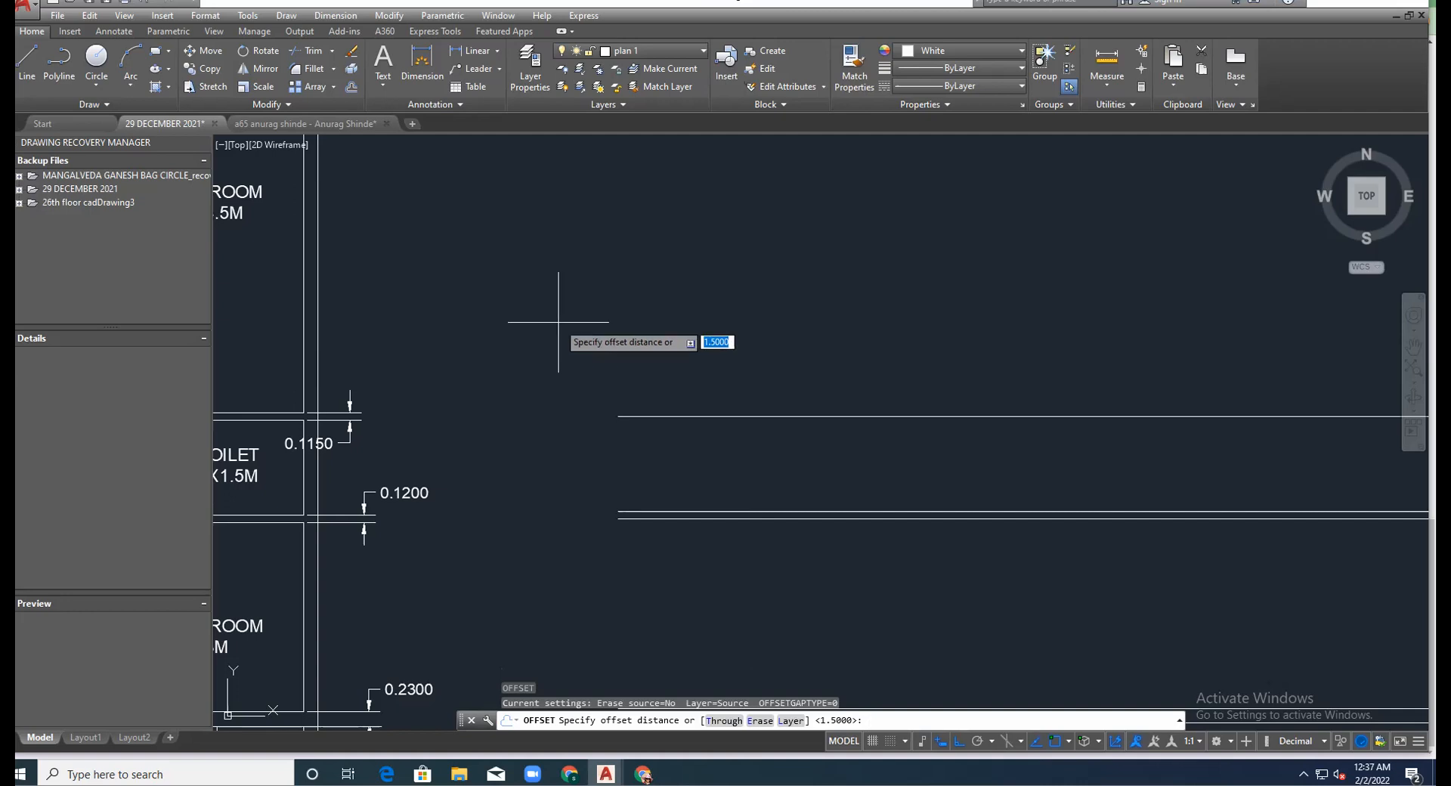
scroll(642, 331, down, 2)
scroll(642, 332, up, 2)
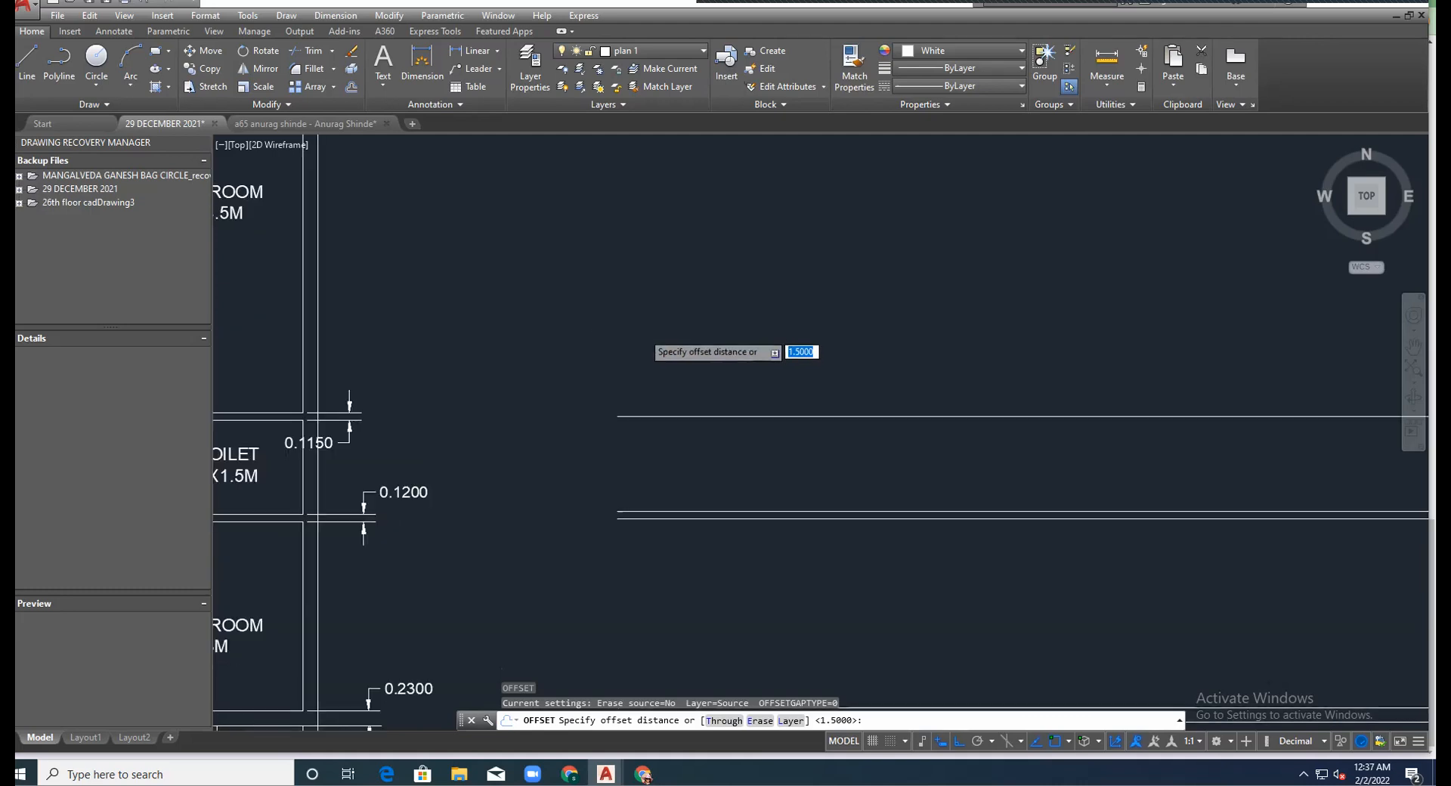
scroll(642, 331, down, 2)
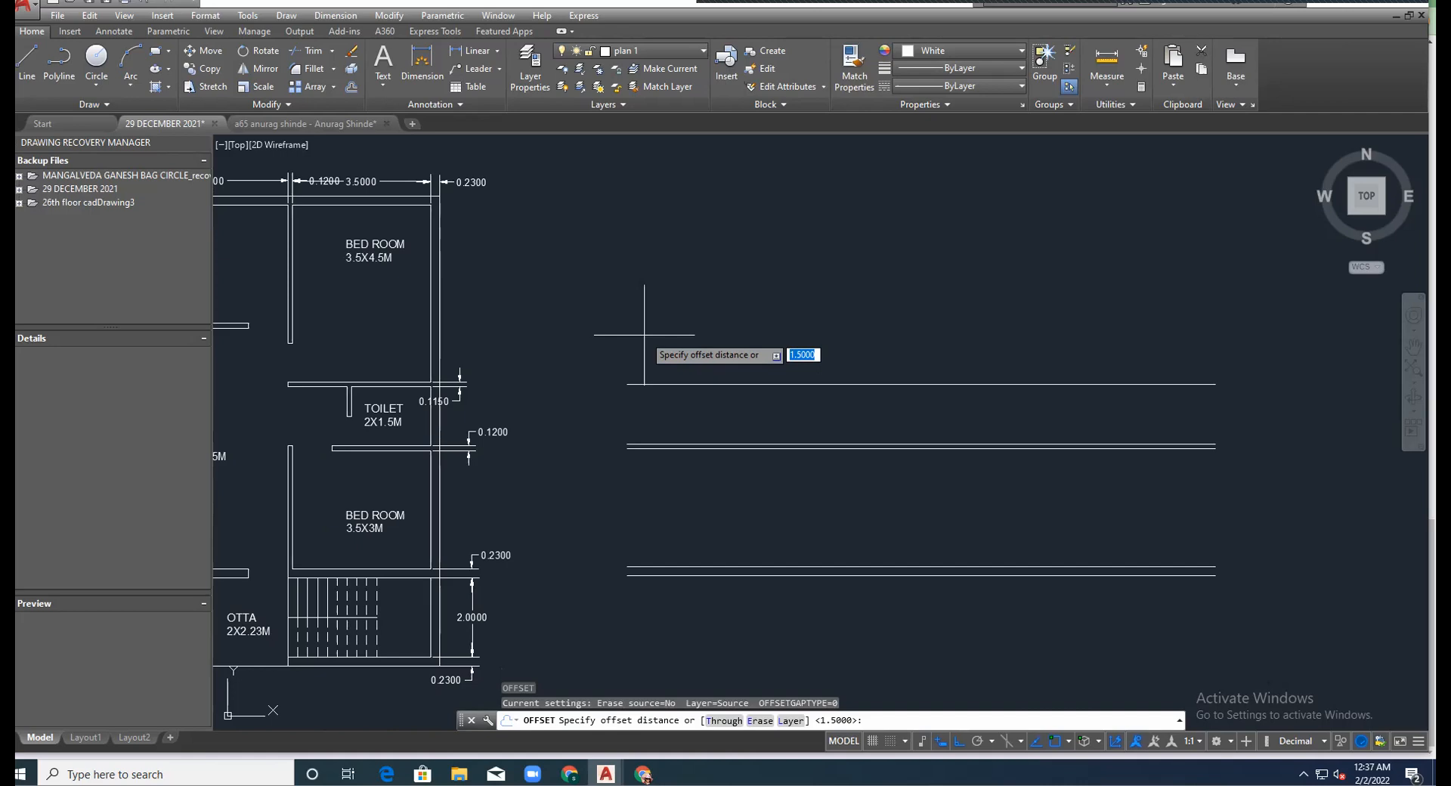
text(0.115)
key(Return)
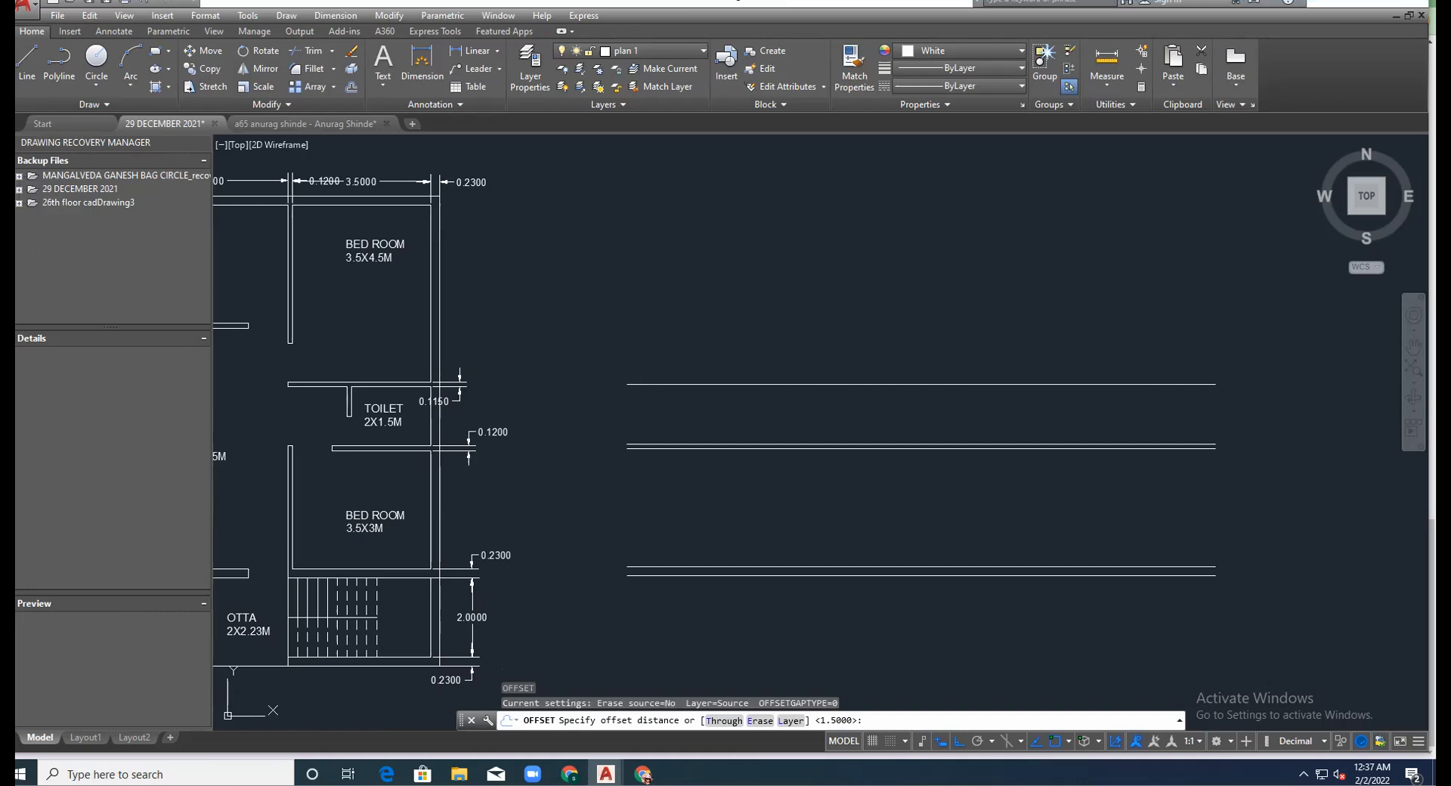
click(661, 383)
click(661, 321)
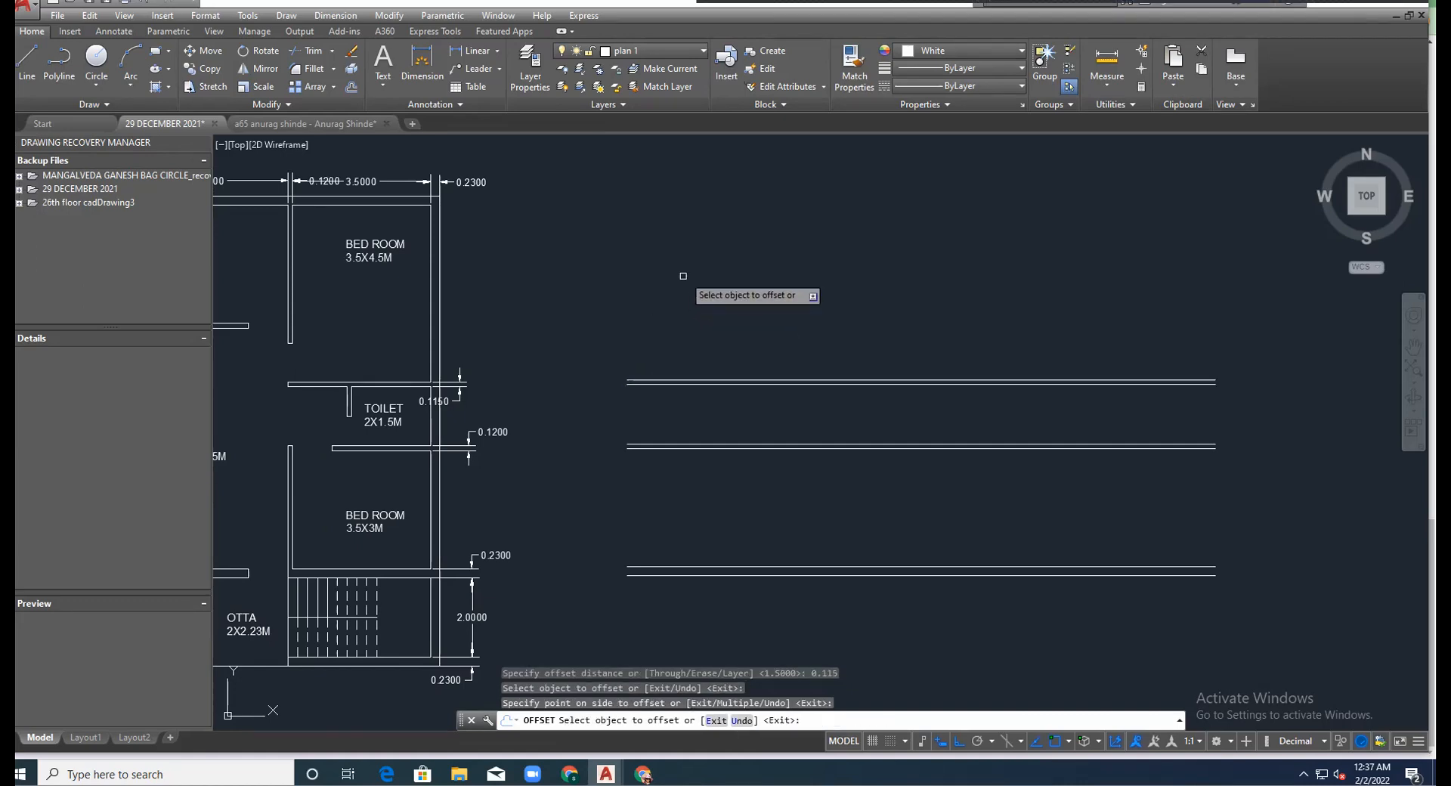
Offset the new plan's topmost horizontal line upward by 4.5 to set the upper bedroom's depth.
scroll(701, 257, down, 2)
scroll(717, 225, up, 3)
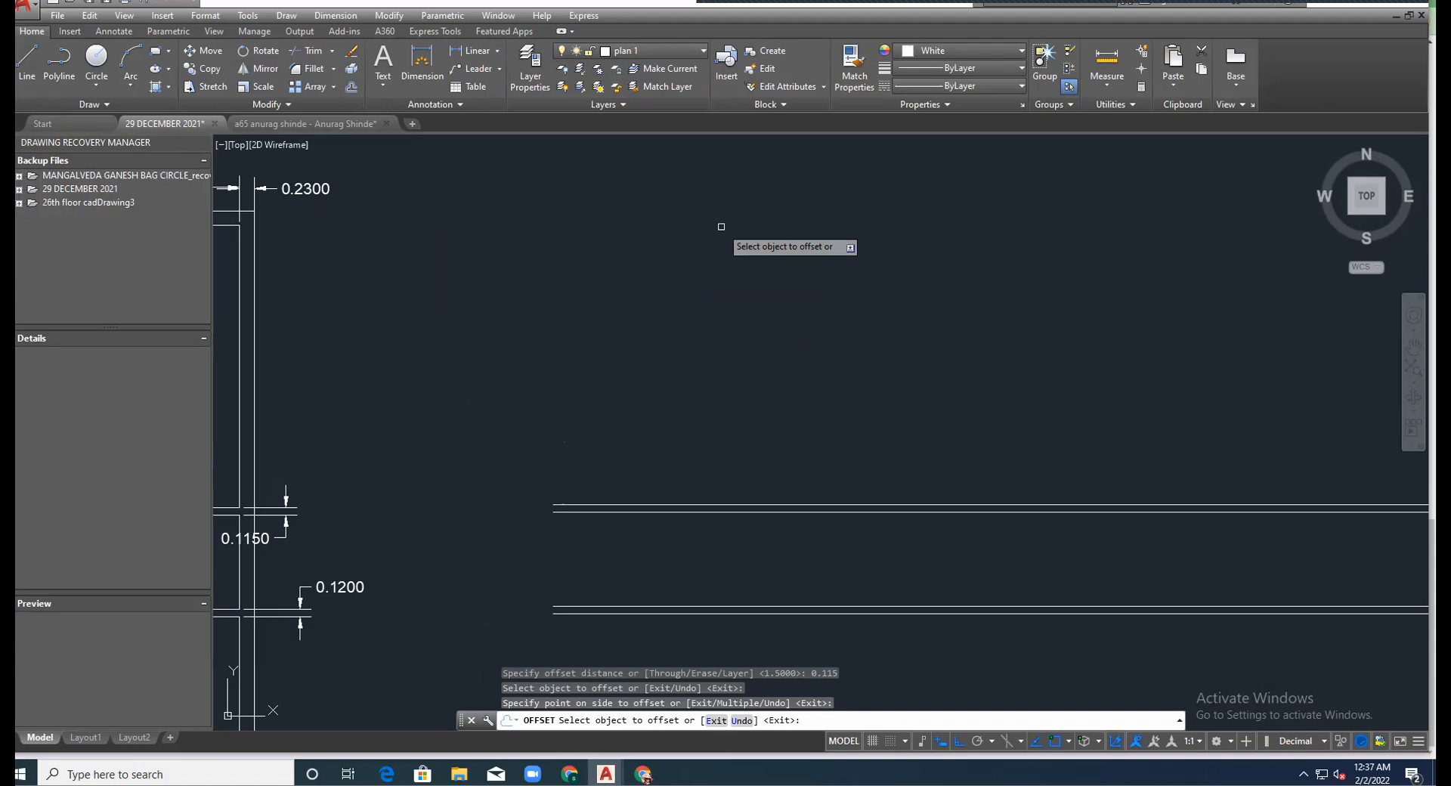
scroll(717, 226, down, 3)
scroll(692, 221, up, 2)
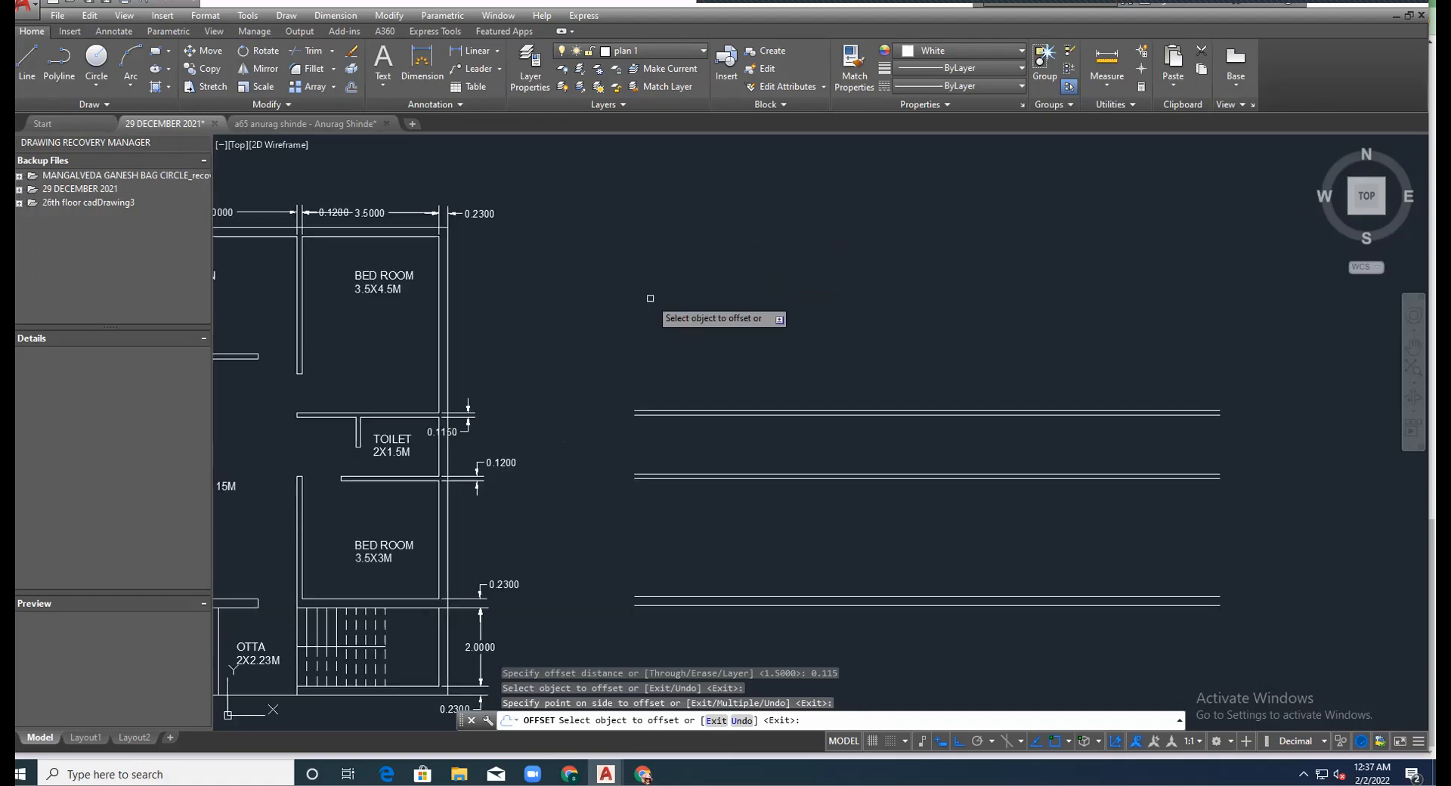
click(401, 291)
scroll(371, 249, up, 2)
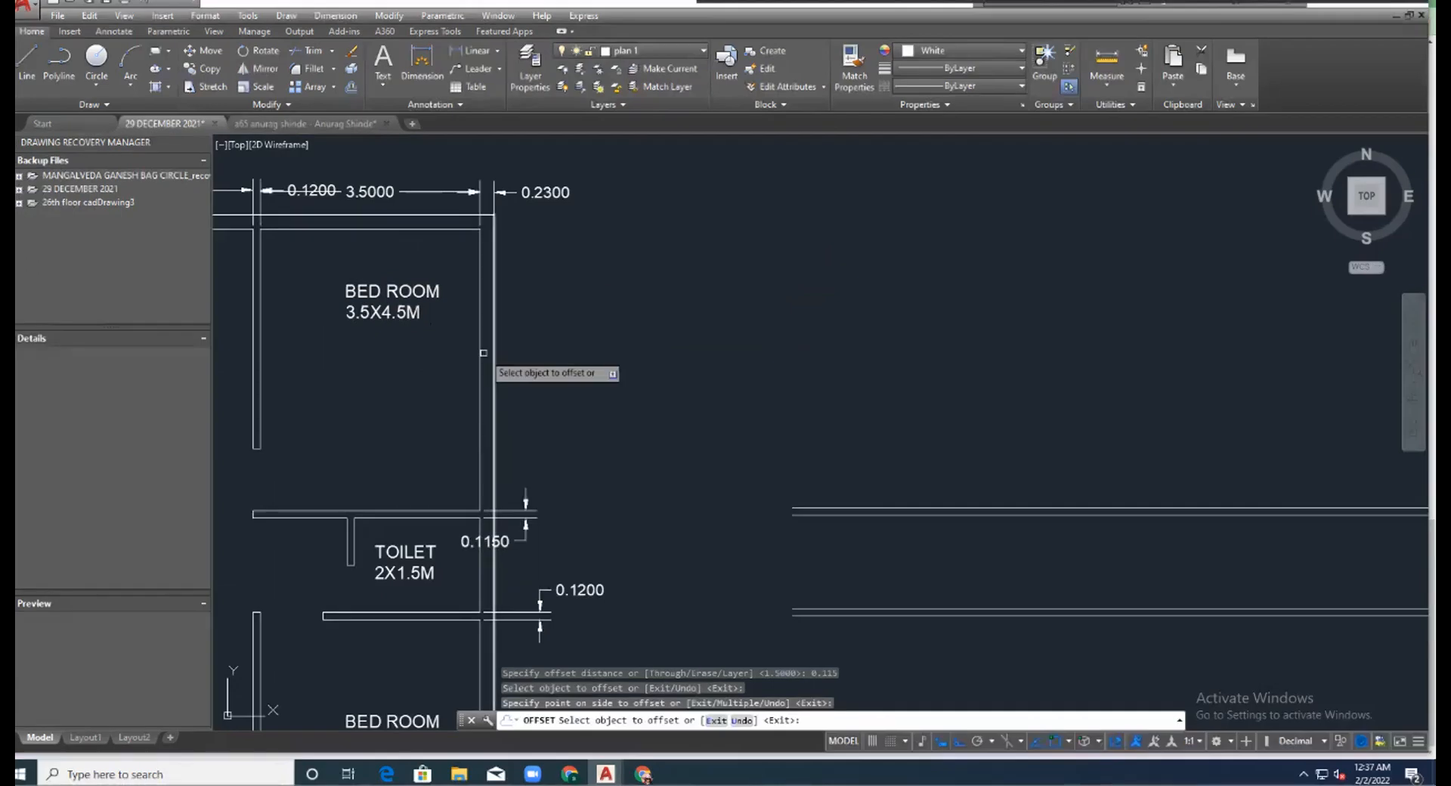
key(Return)
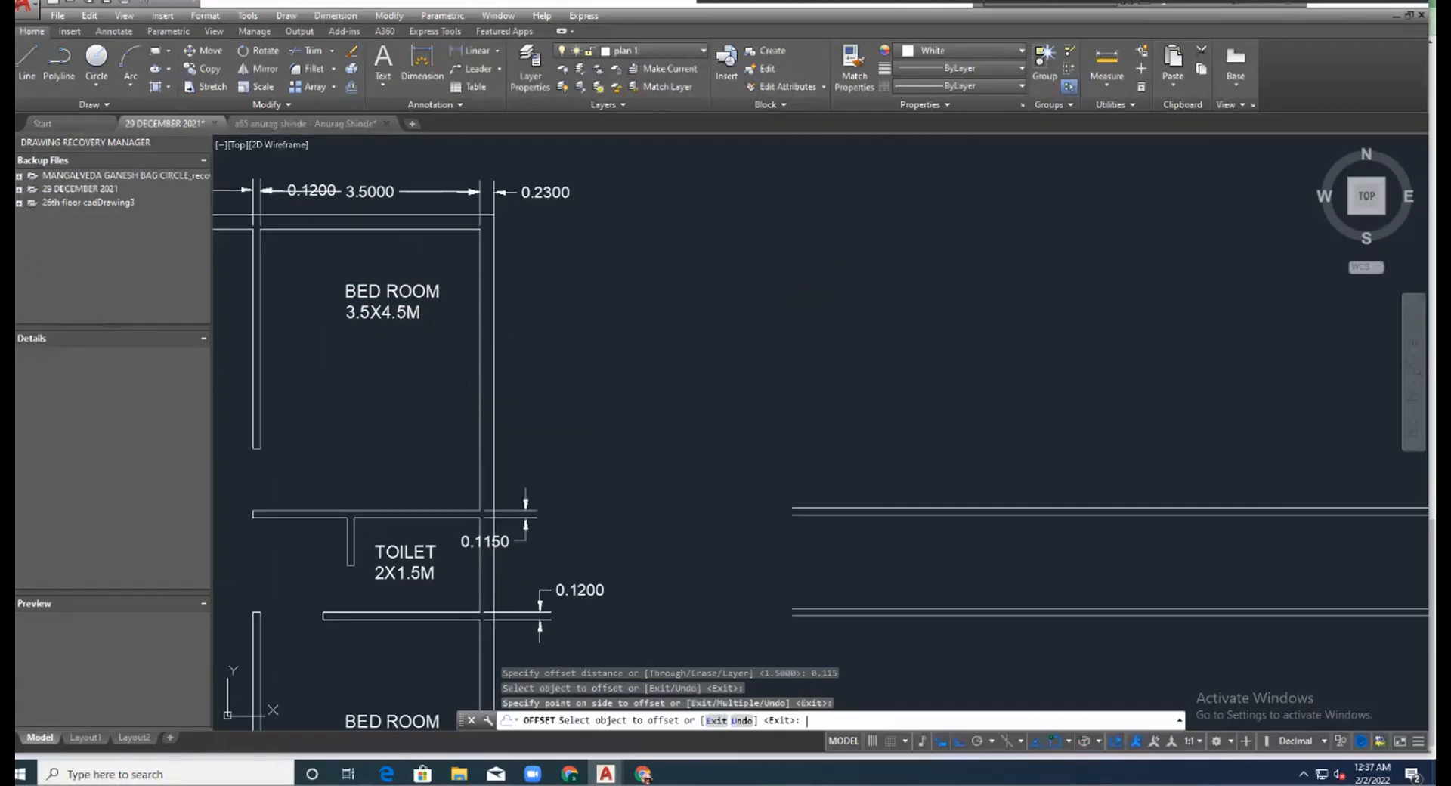
key(Return)
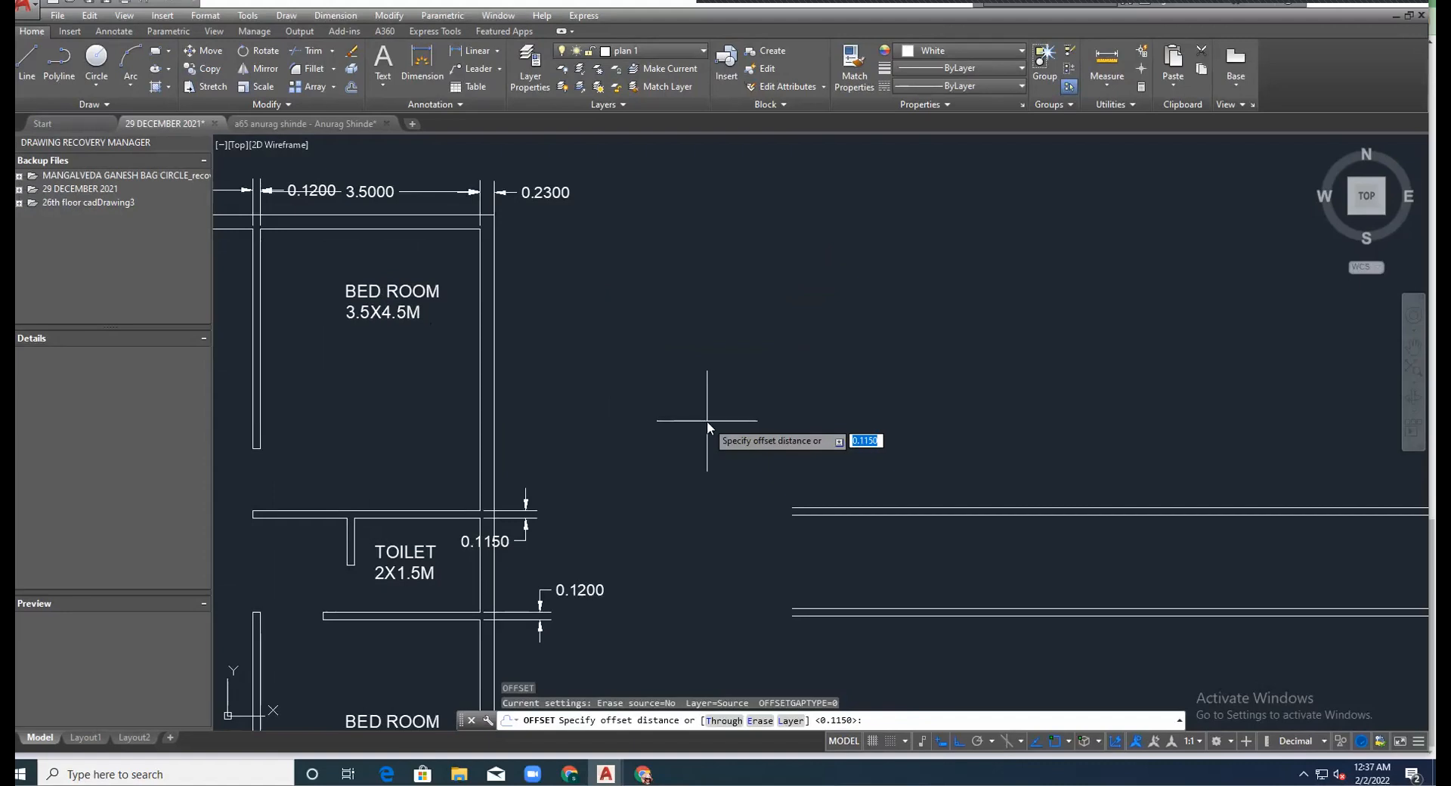
key(Menu)
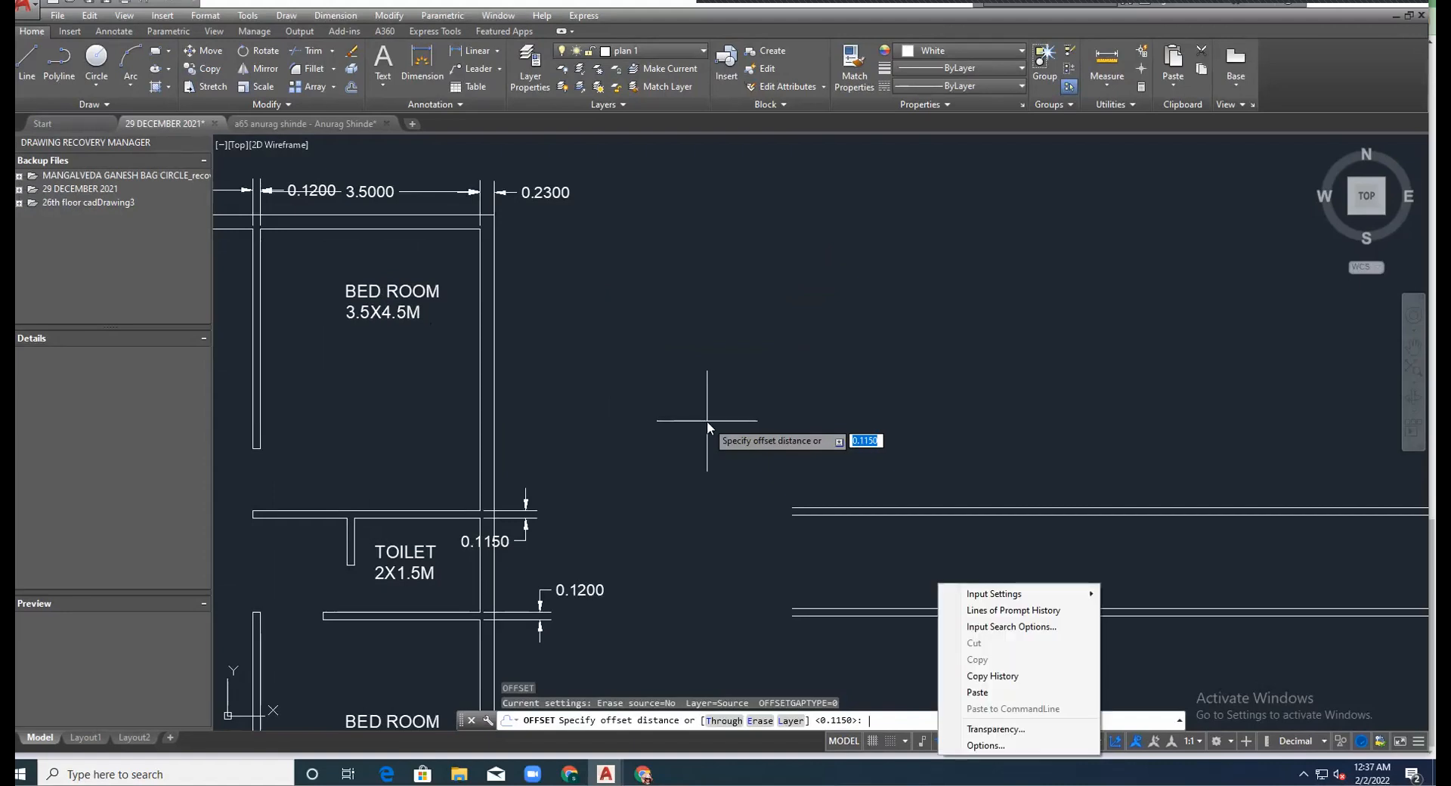
click(1089, 369)
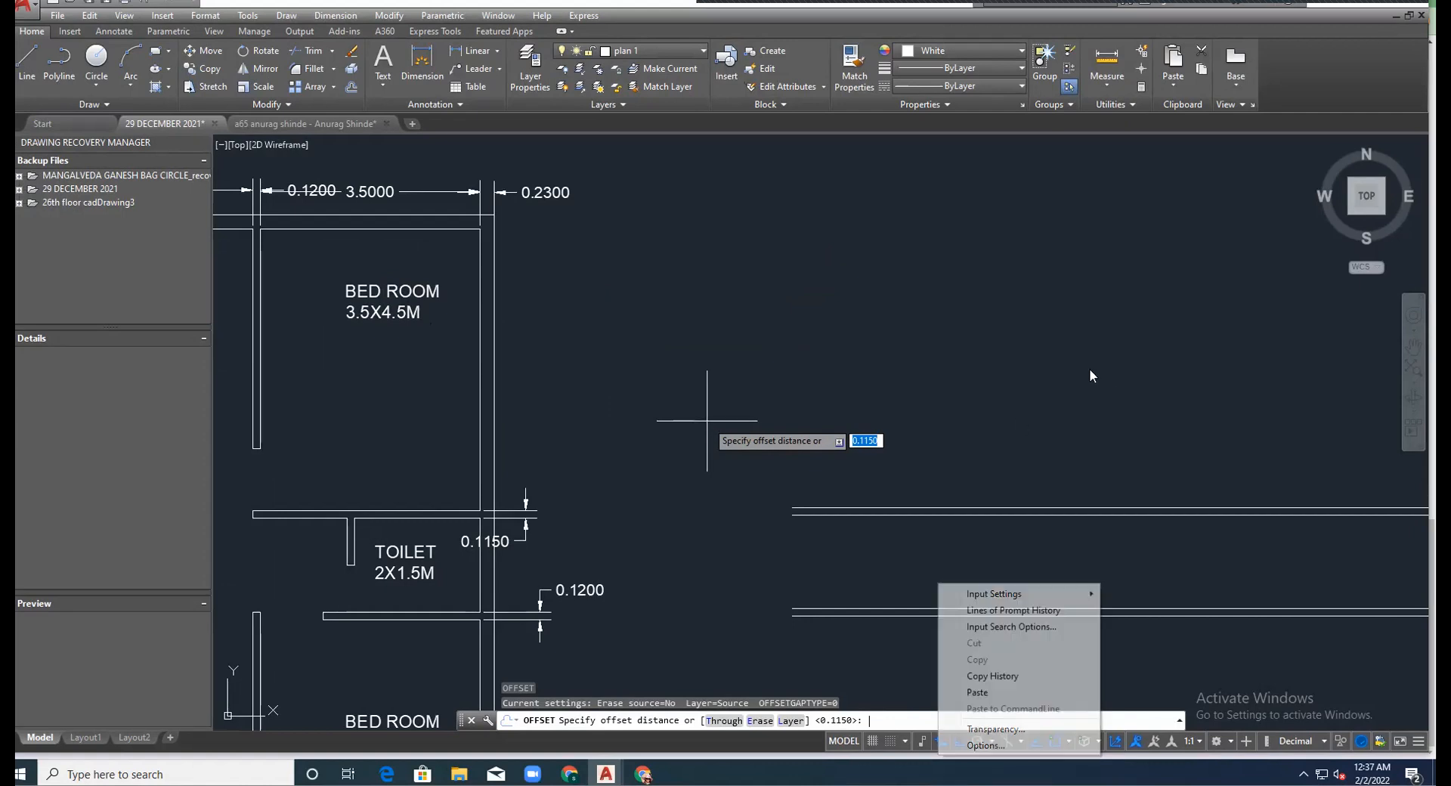
text(4.)
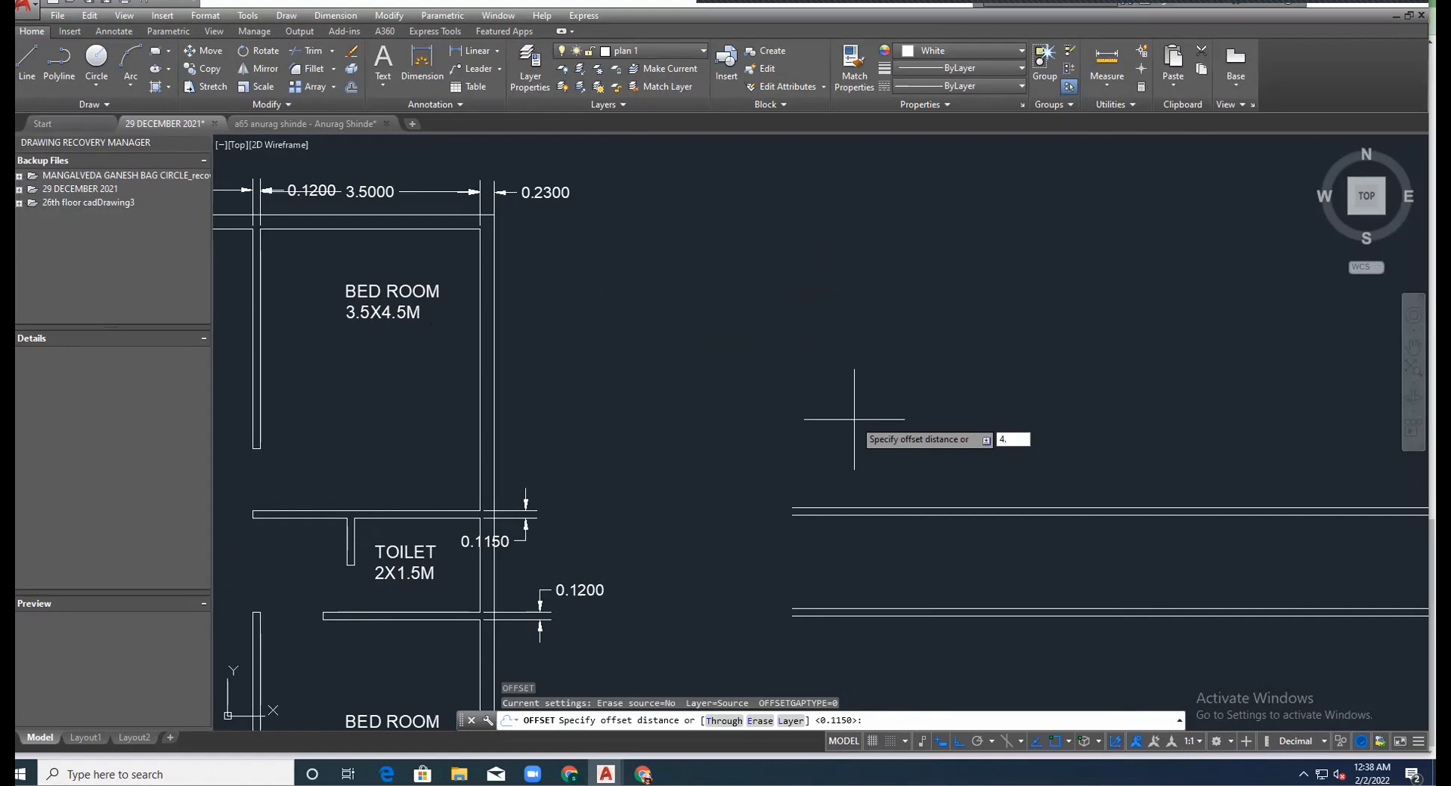
text(5)
key(Return)
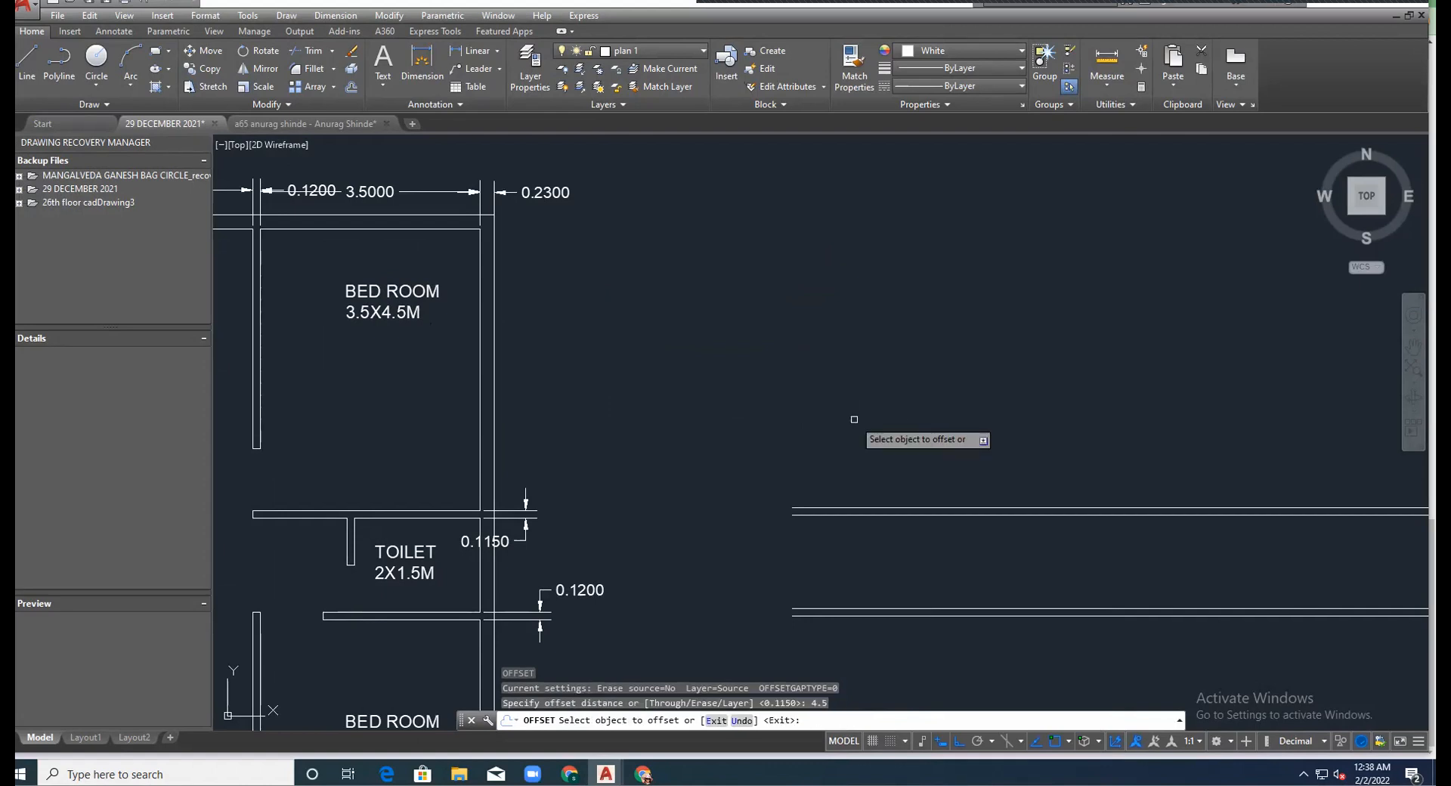
click(885, 506)
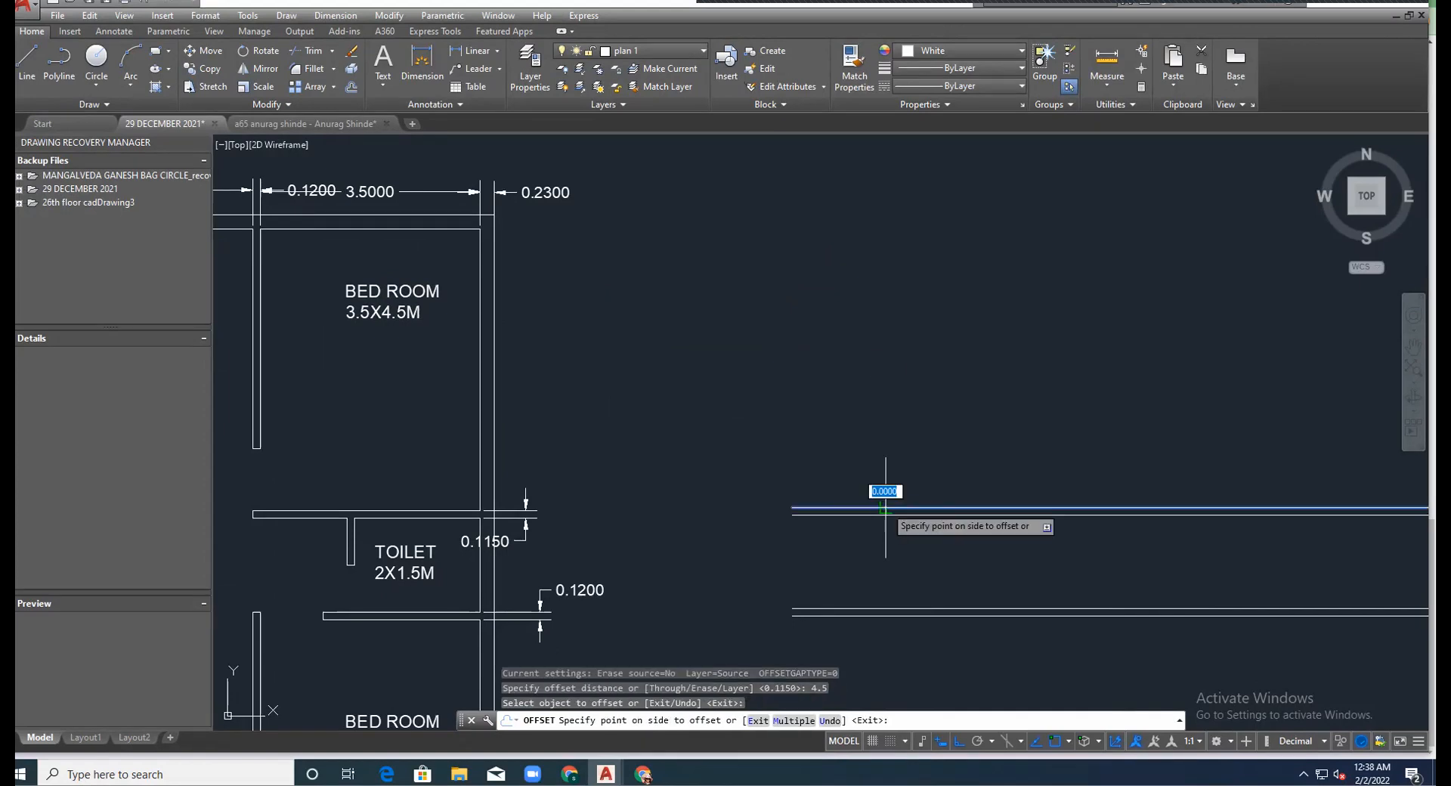
click(870, 320)
scroll(870, 320, down, 5)
scroll(964, 268, up, 3)
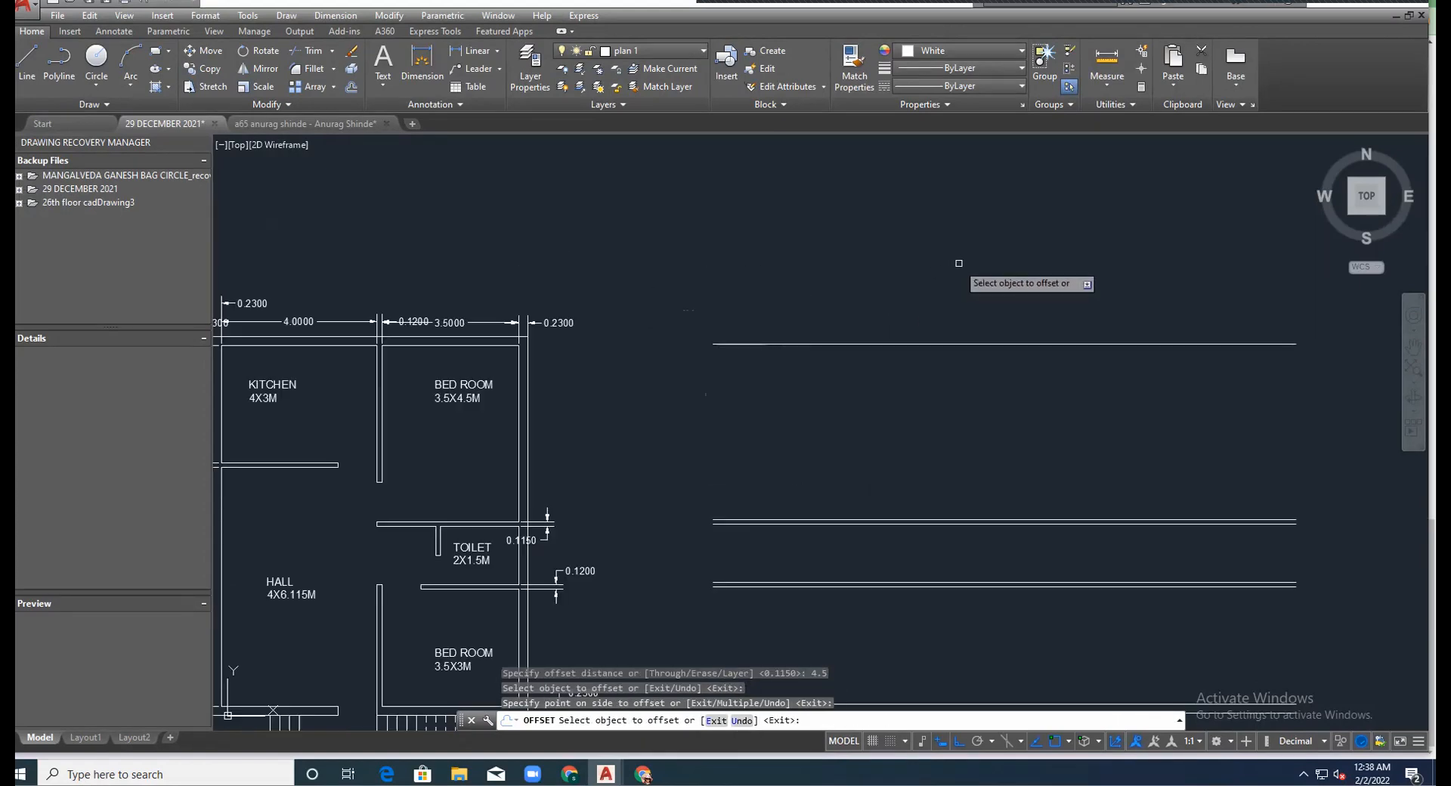
Offset the upper bedroom's top boundary line upward by 0.23 to form the outer top wall.
scroll(526, 289, up, 2)
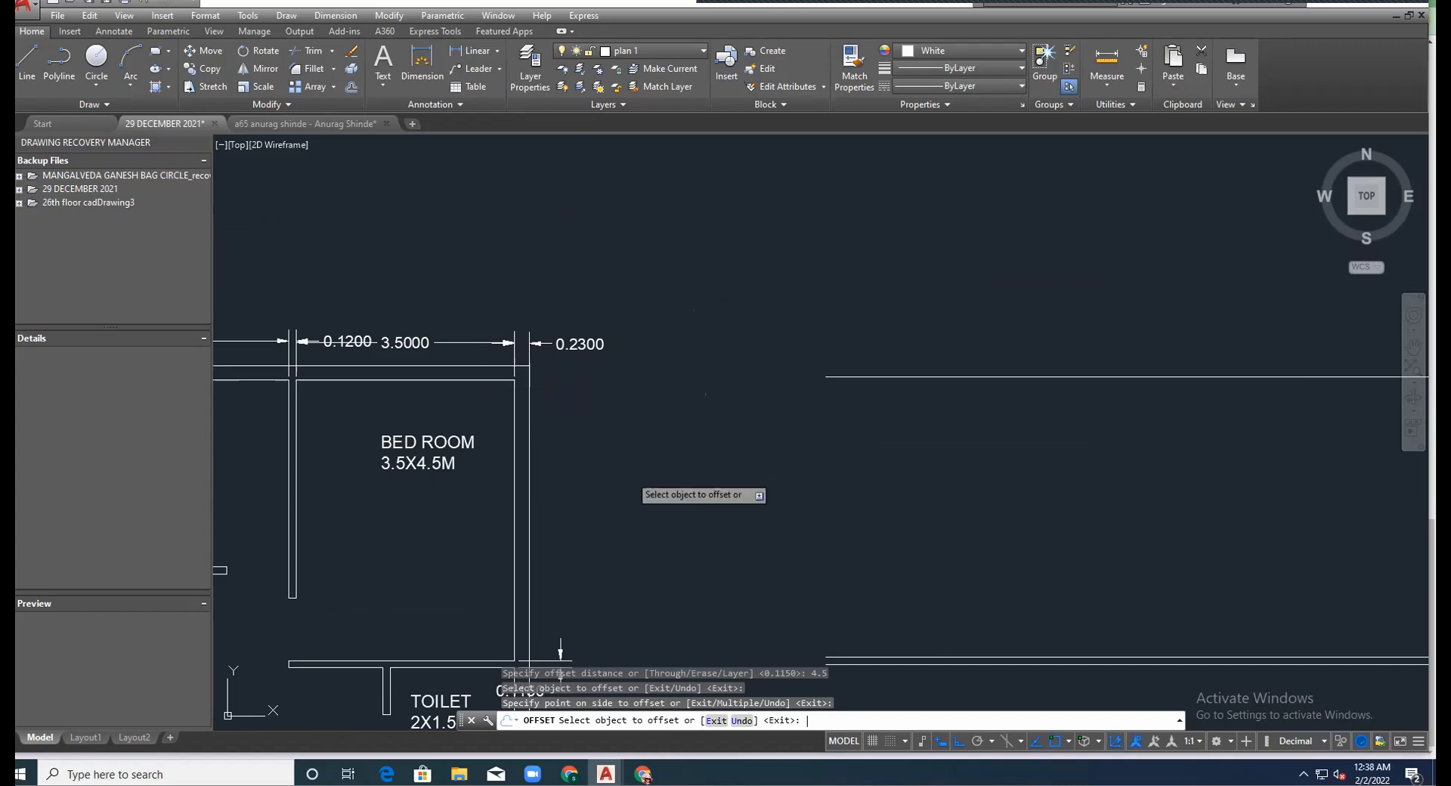
key(Return)
key(Return)
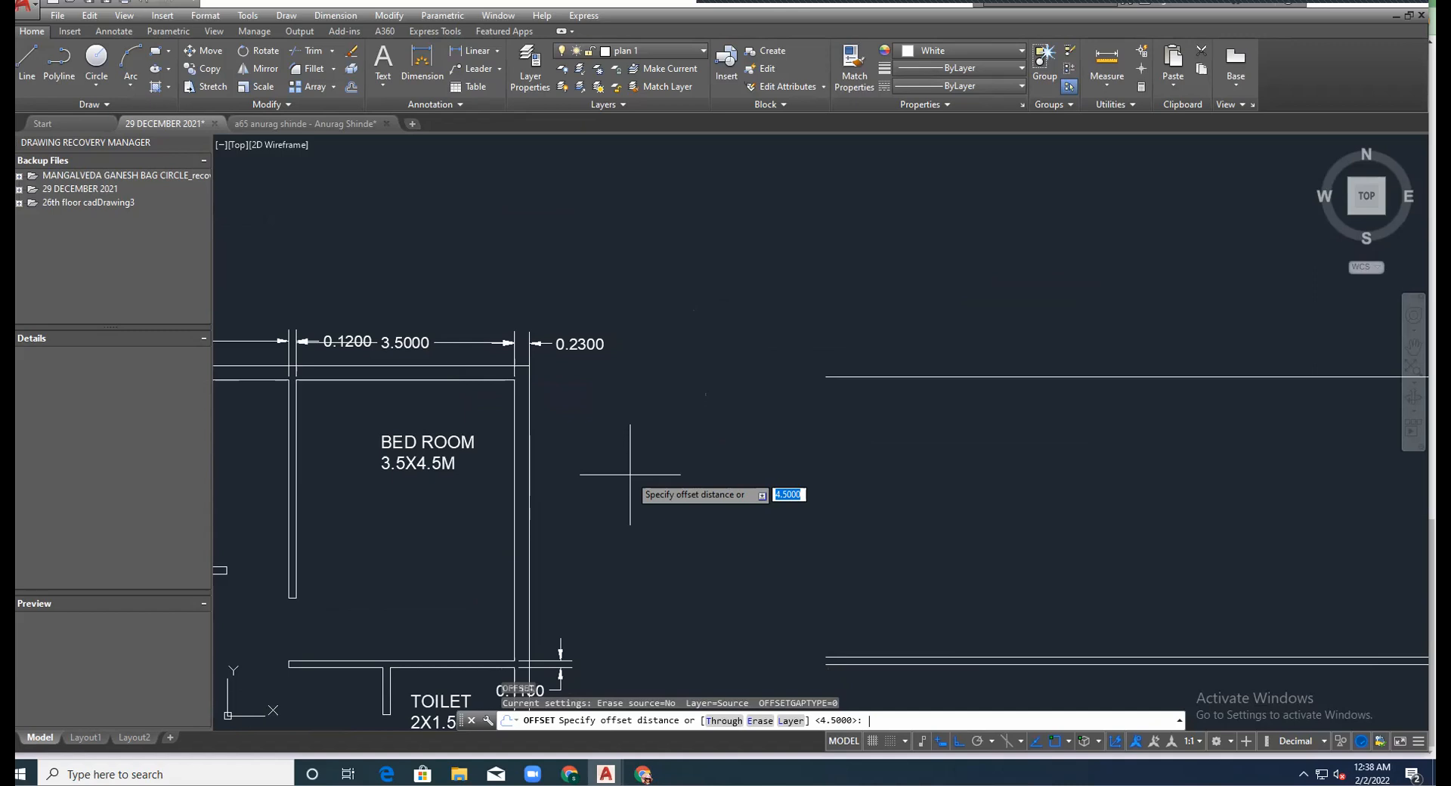
text(0.23)
key(Return)
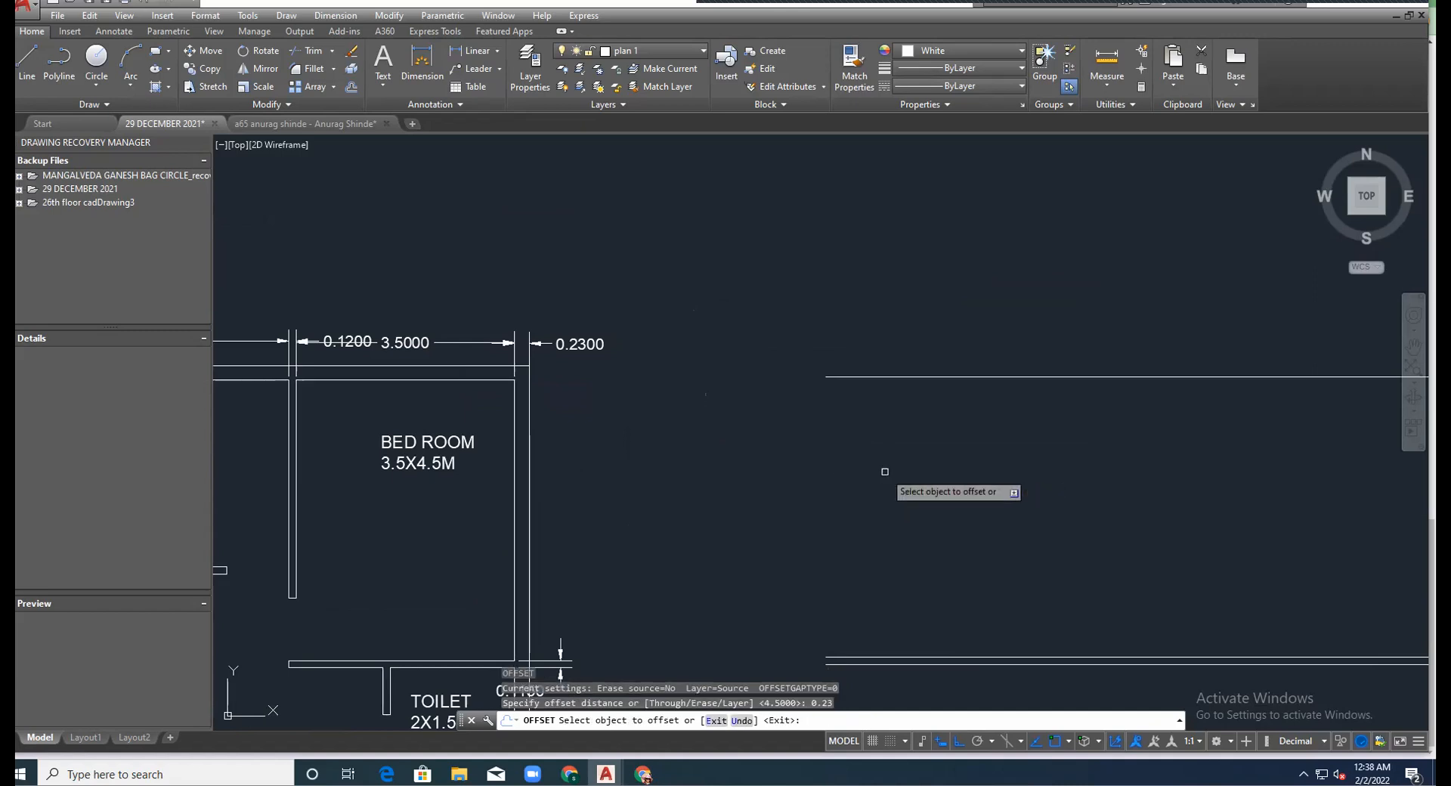
click(878, 374)
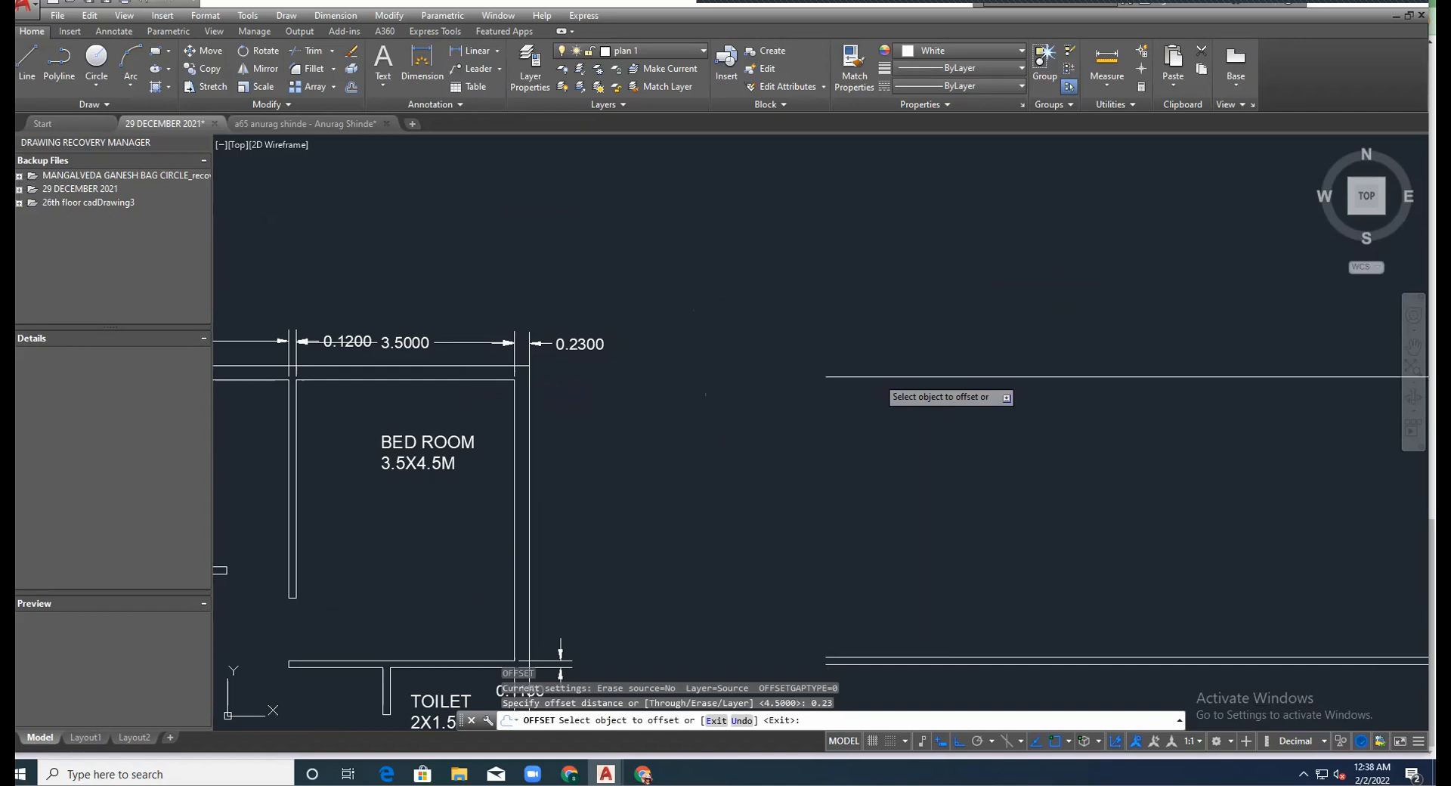
click(846, 296)
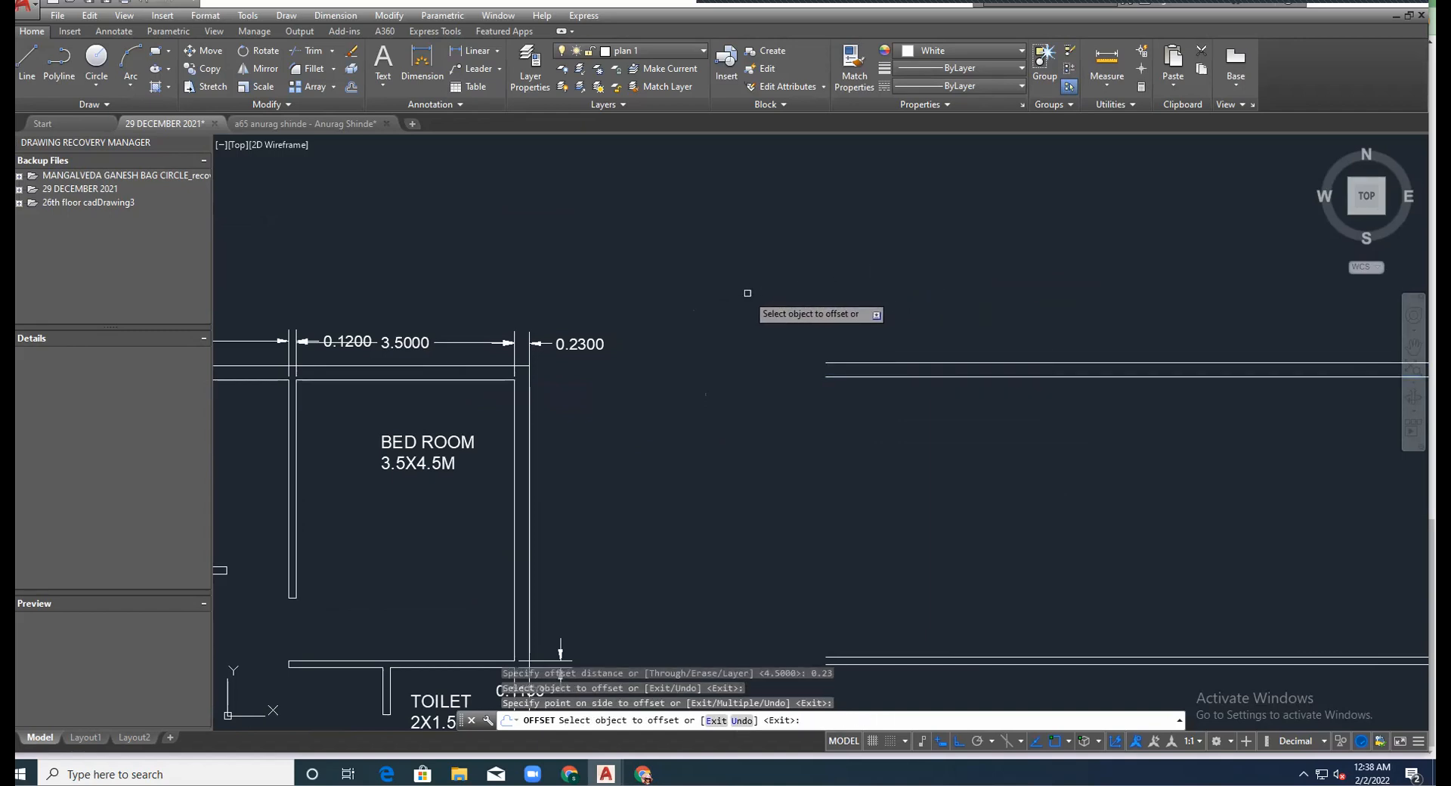
scroll(741, 293, down, 4)
key(Escape)
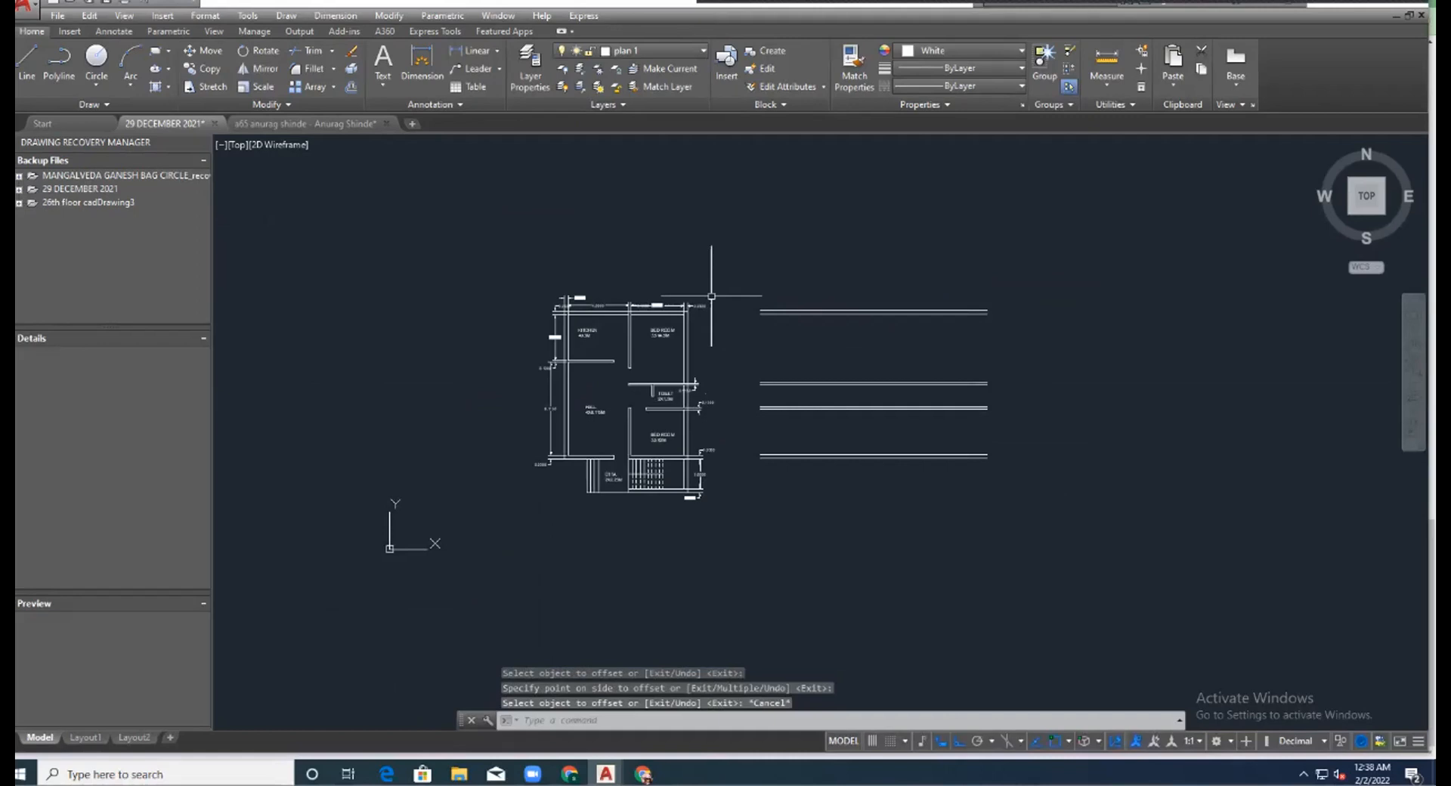
Draw a vertical line joining the right ends of the new plan's lowest and topmost horizontal lines.
scroll(684, 360, up, 2)
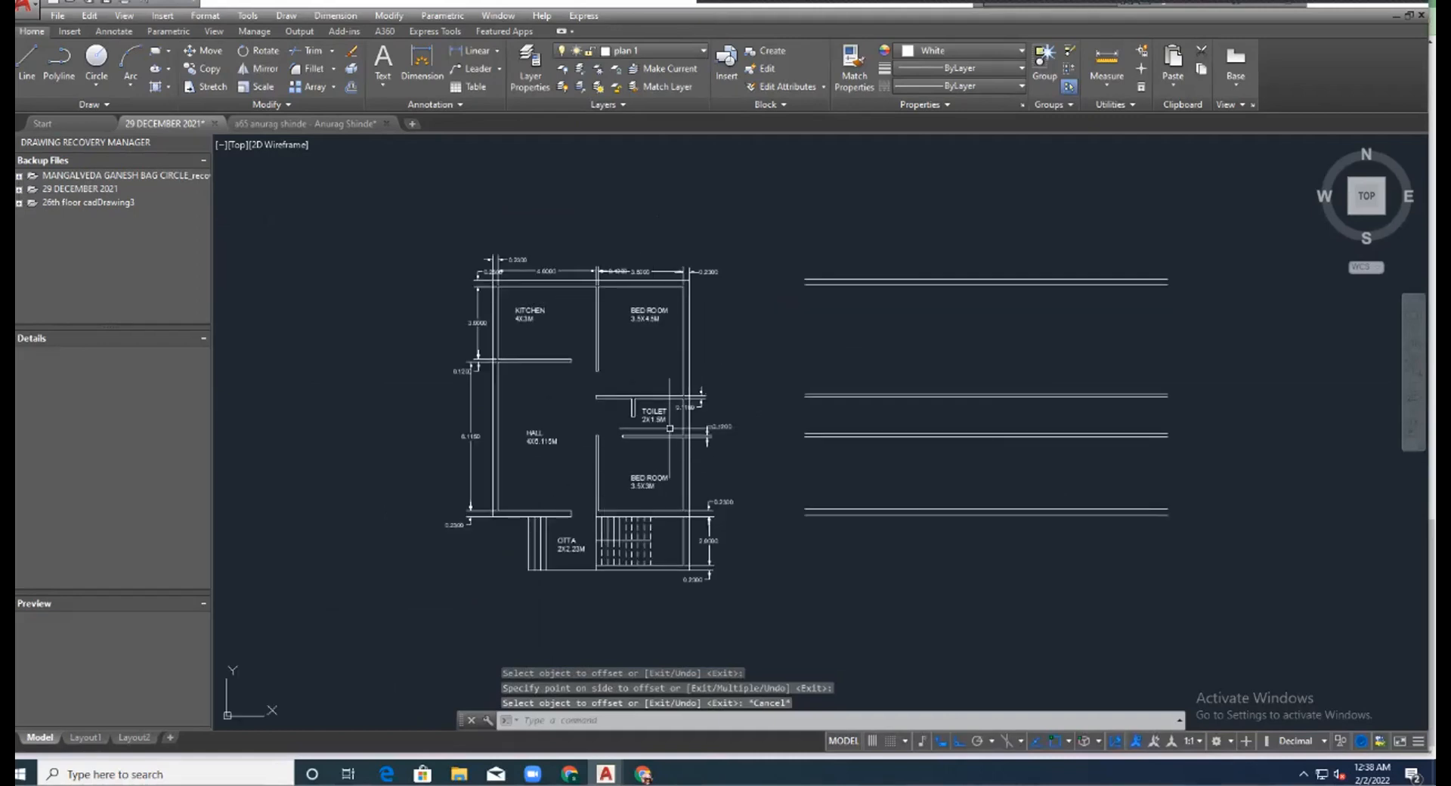
scroll(703, 427, up, 2)
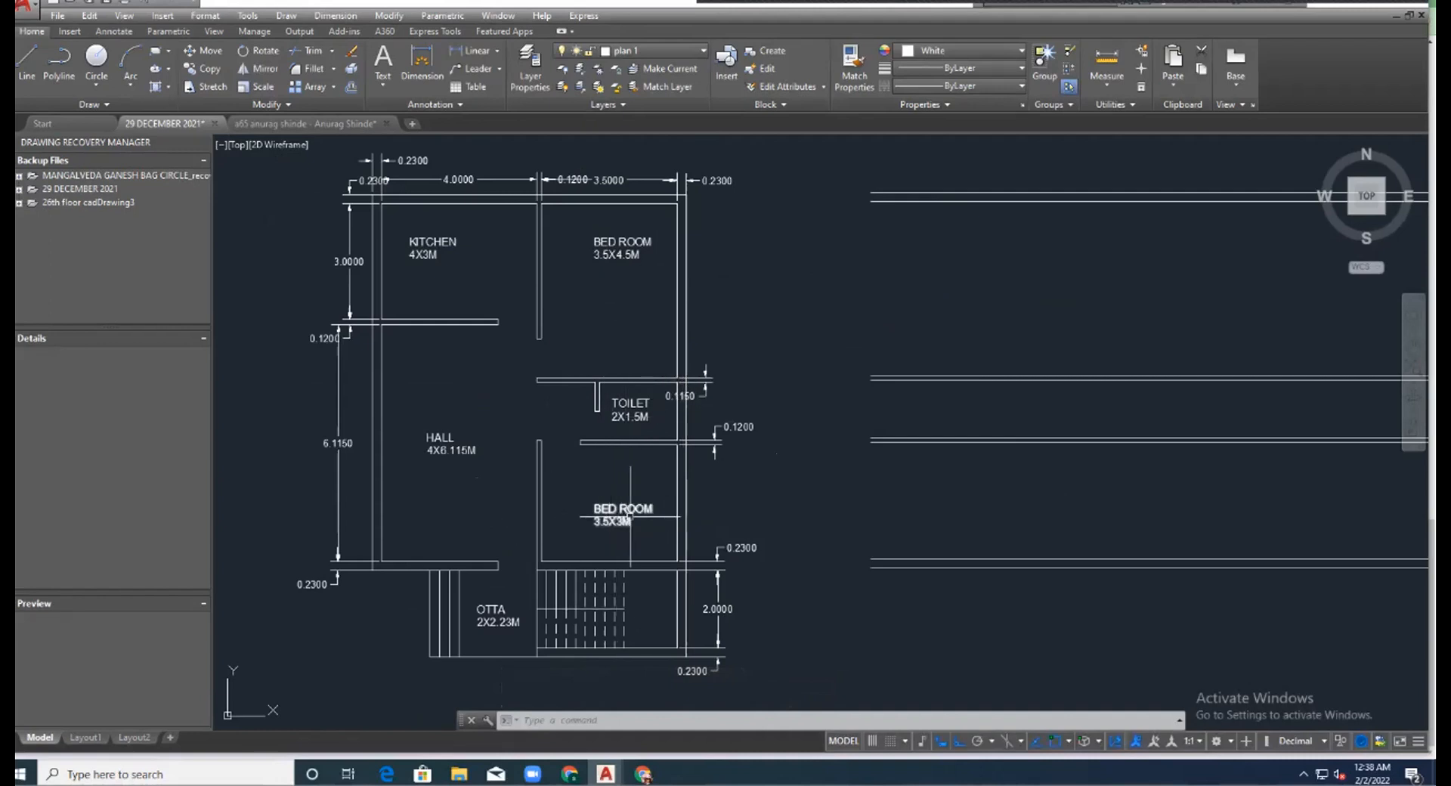
scroll(544, 274, down, 3)
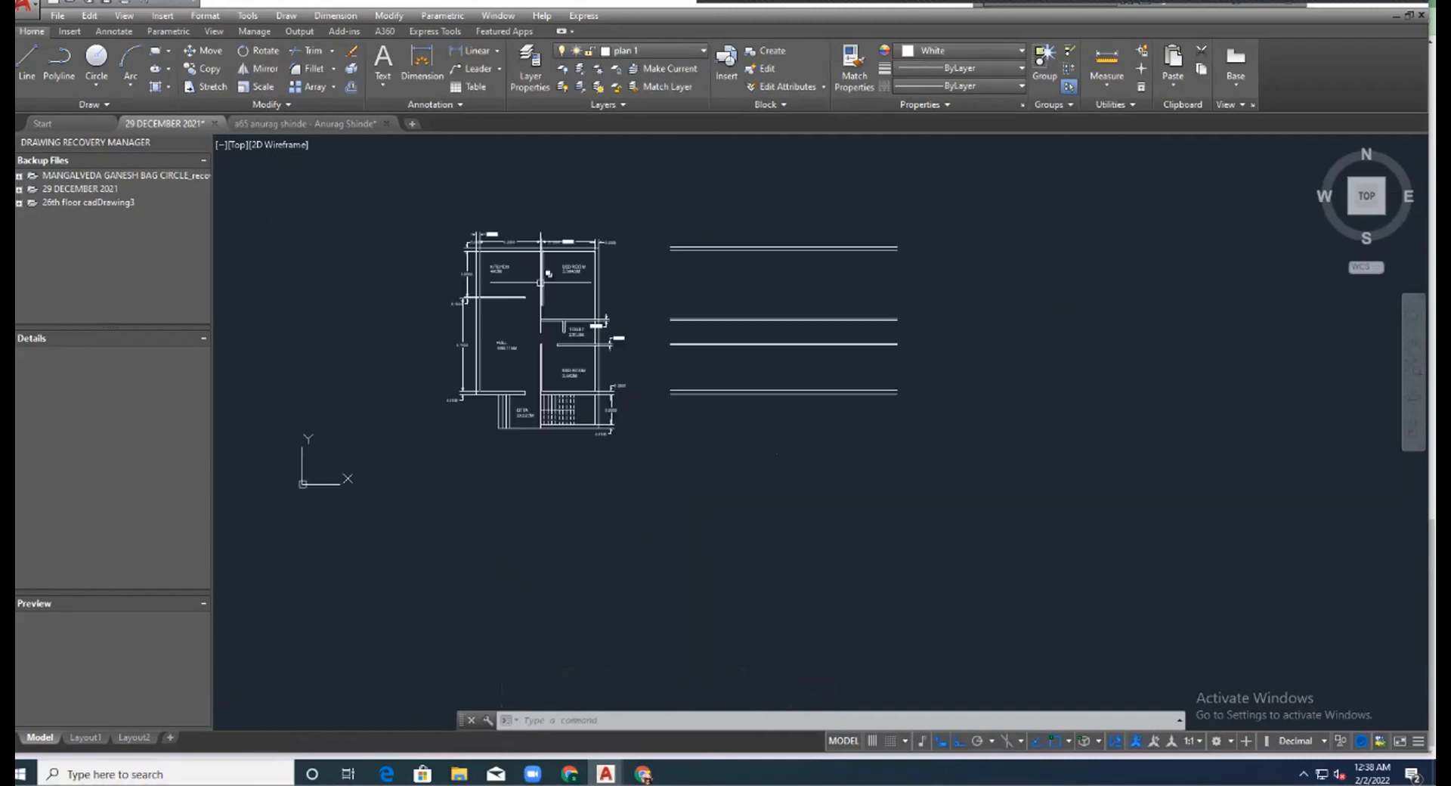
scroll(971, 249, up, 2)
scroll(907, 366, up, 2)
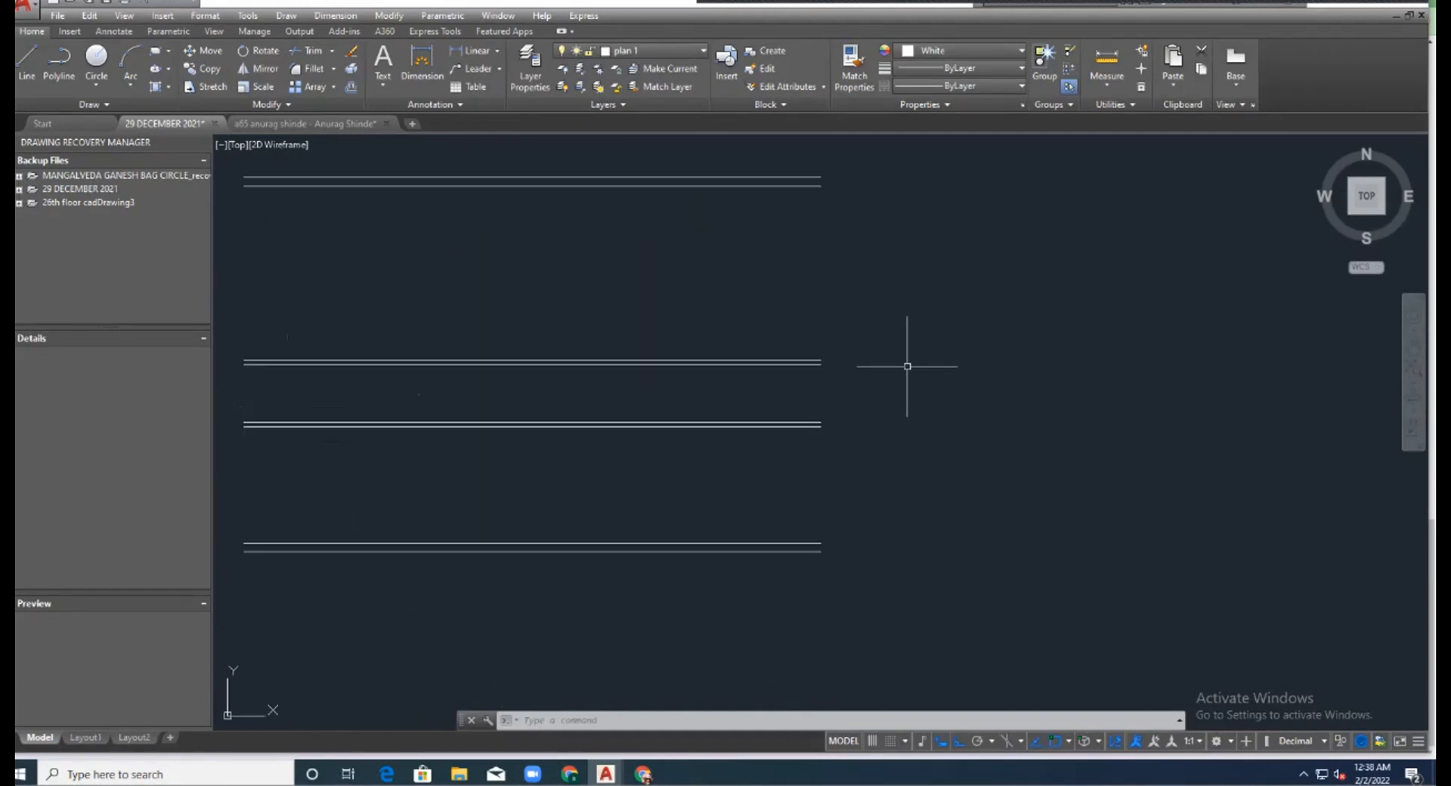
scroll(905, 365, down, 2)
scroll(906, 288, up, 2)
text(l)
key(Return)
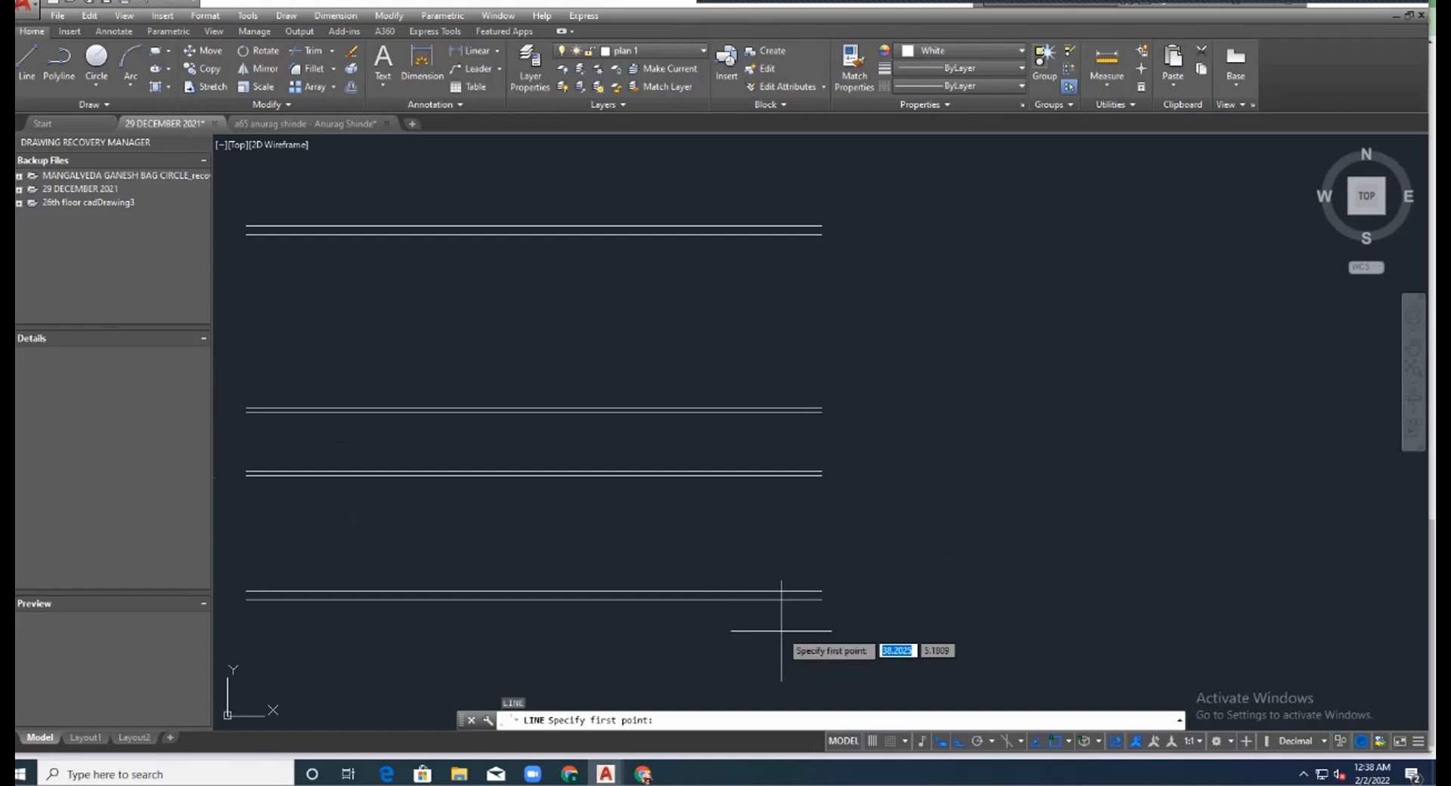
click(821, 599)
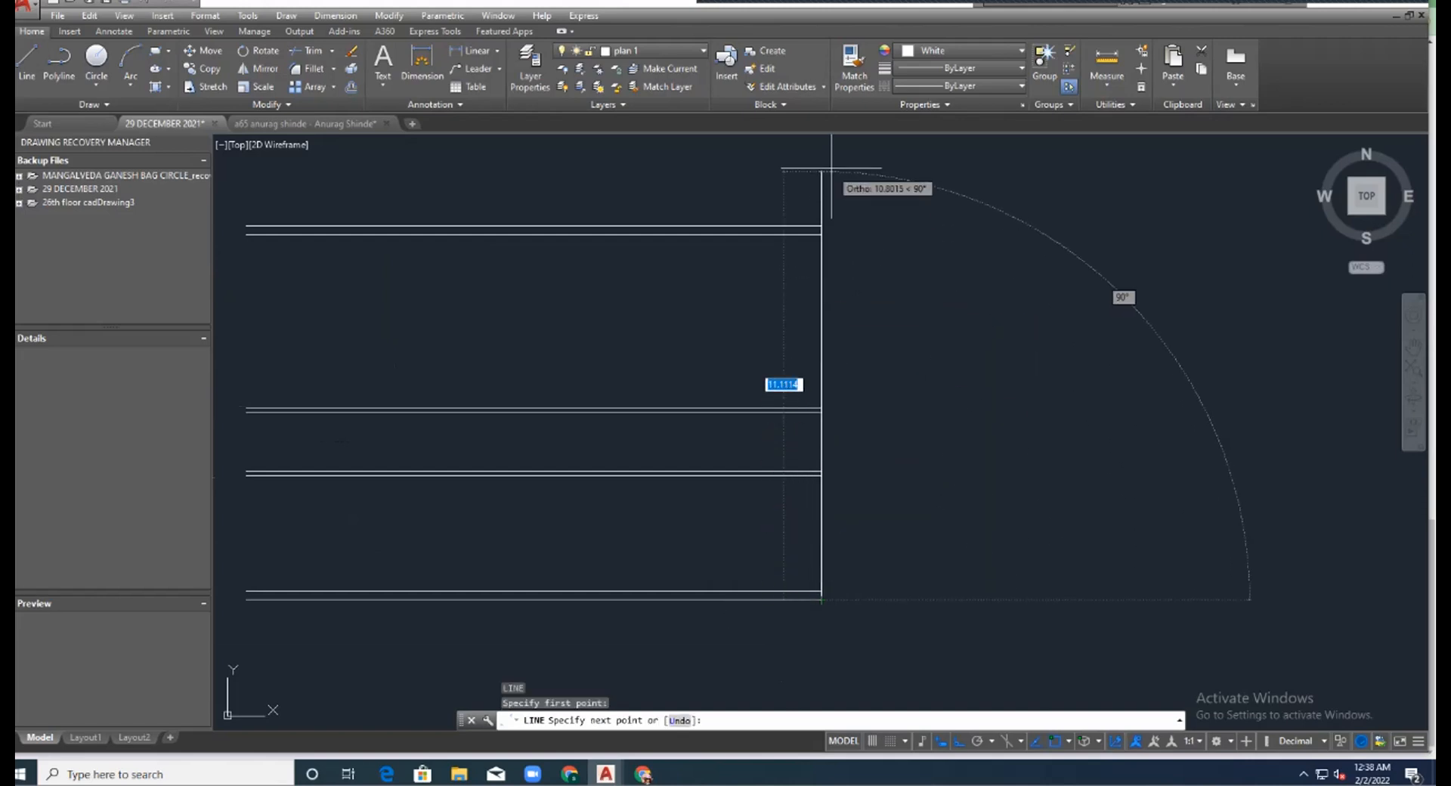
click(821, 225)
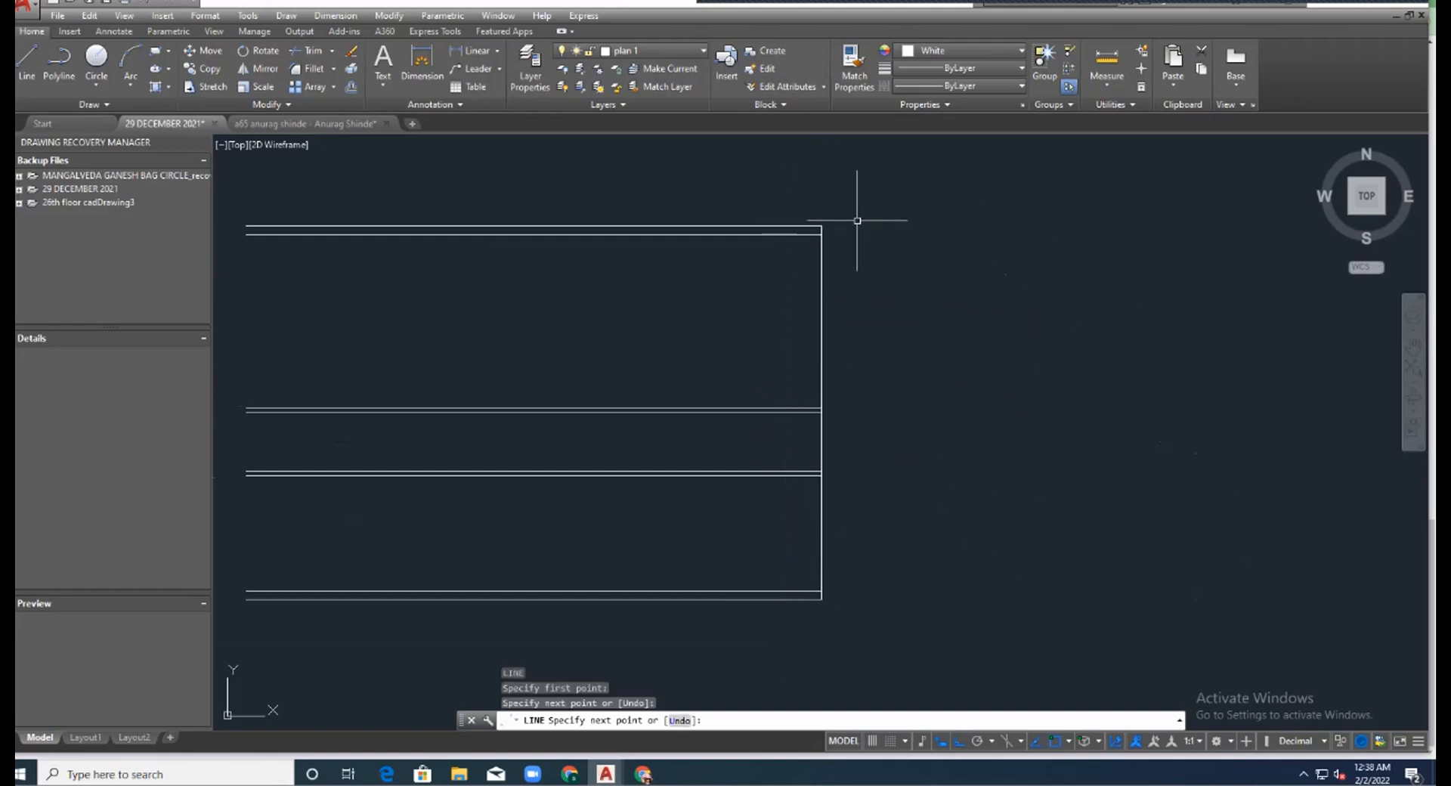
key(Escape)
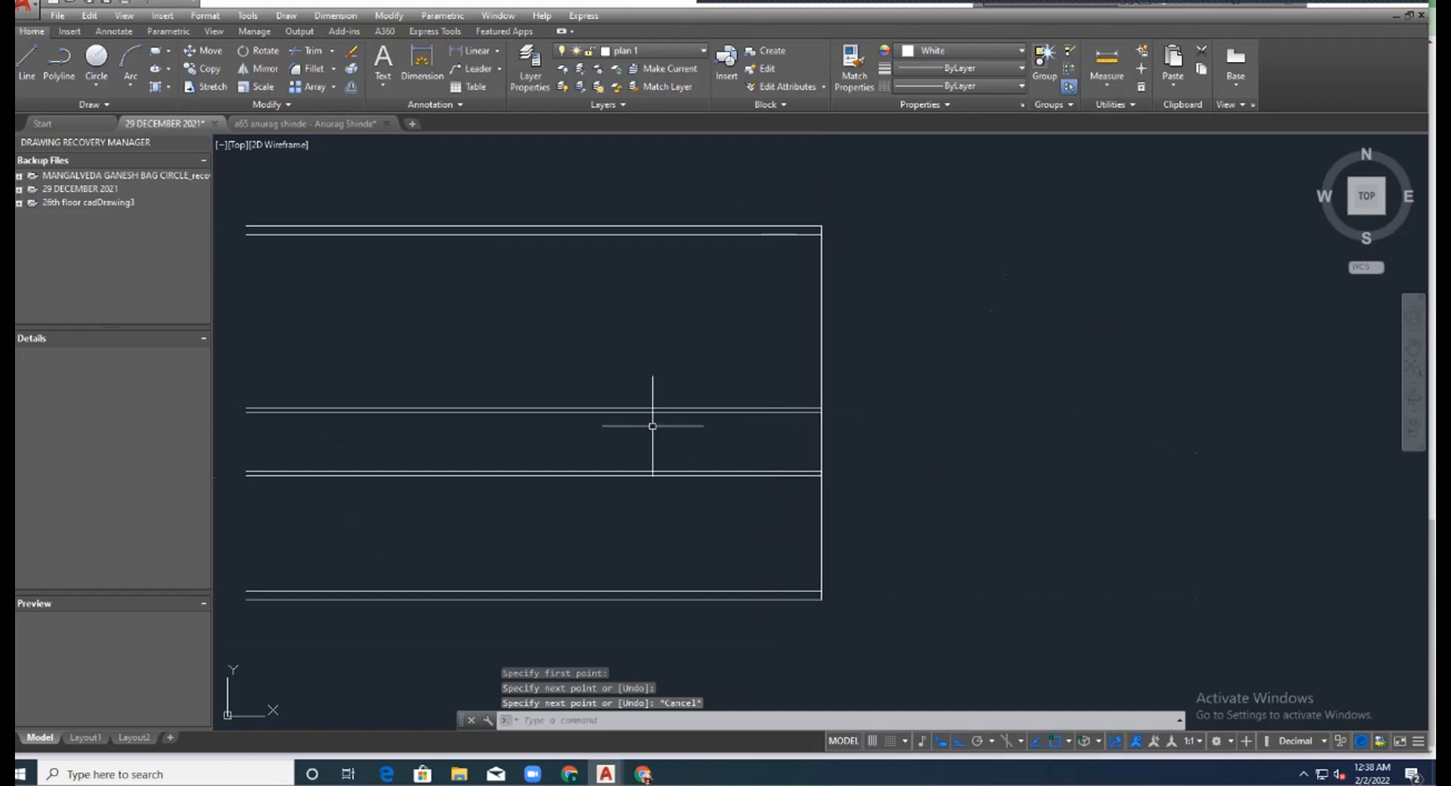
Offset the new plan's right vertical line inward by 0.23 to form the outer right wall.
scroll(812, 396, down, 1)
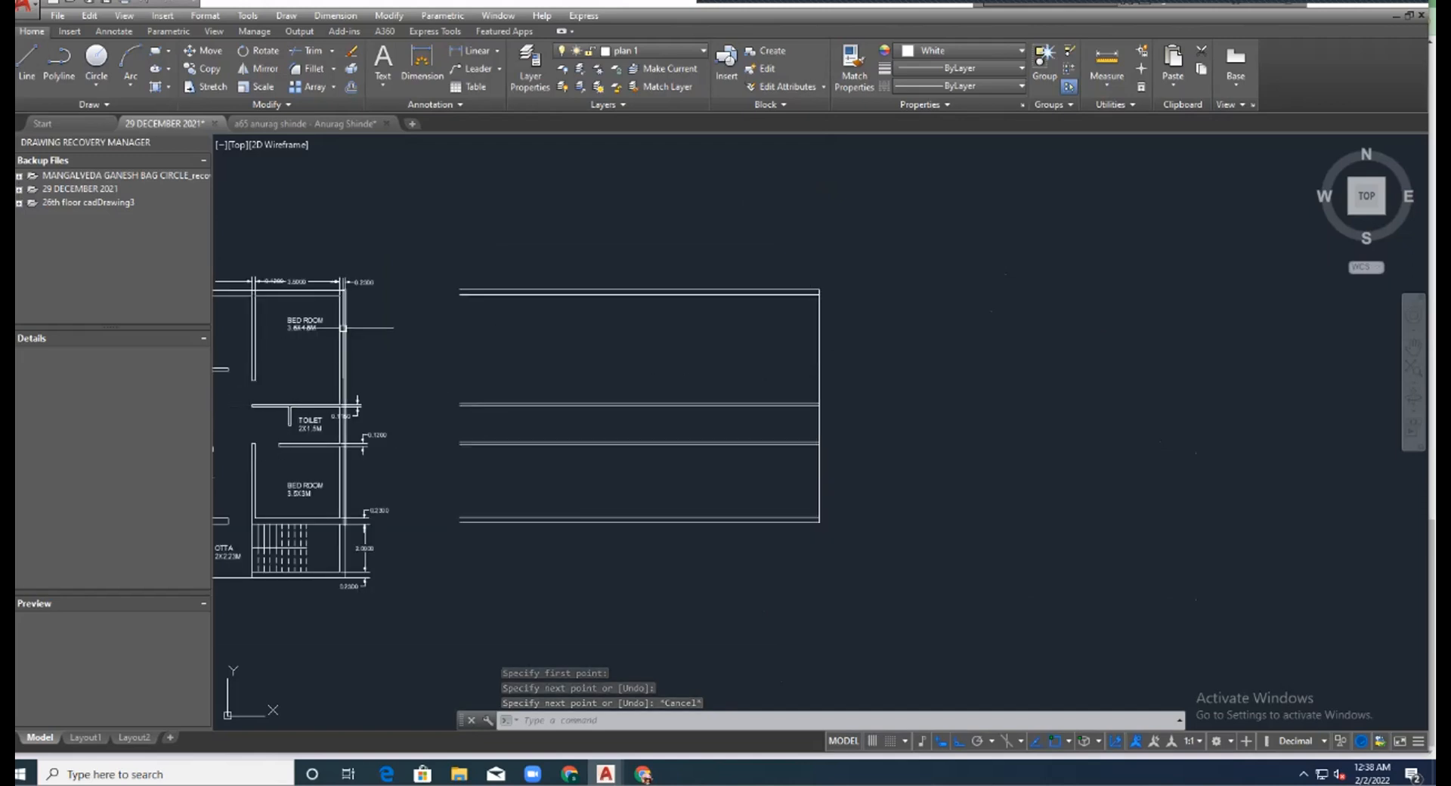
scroll(347, 329, up, 3)
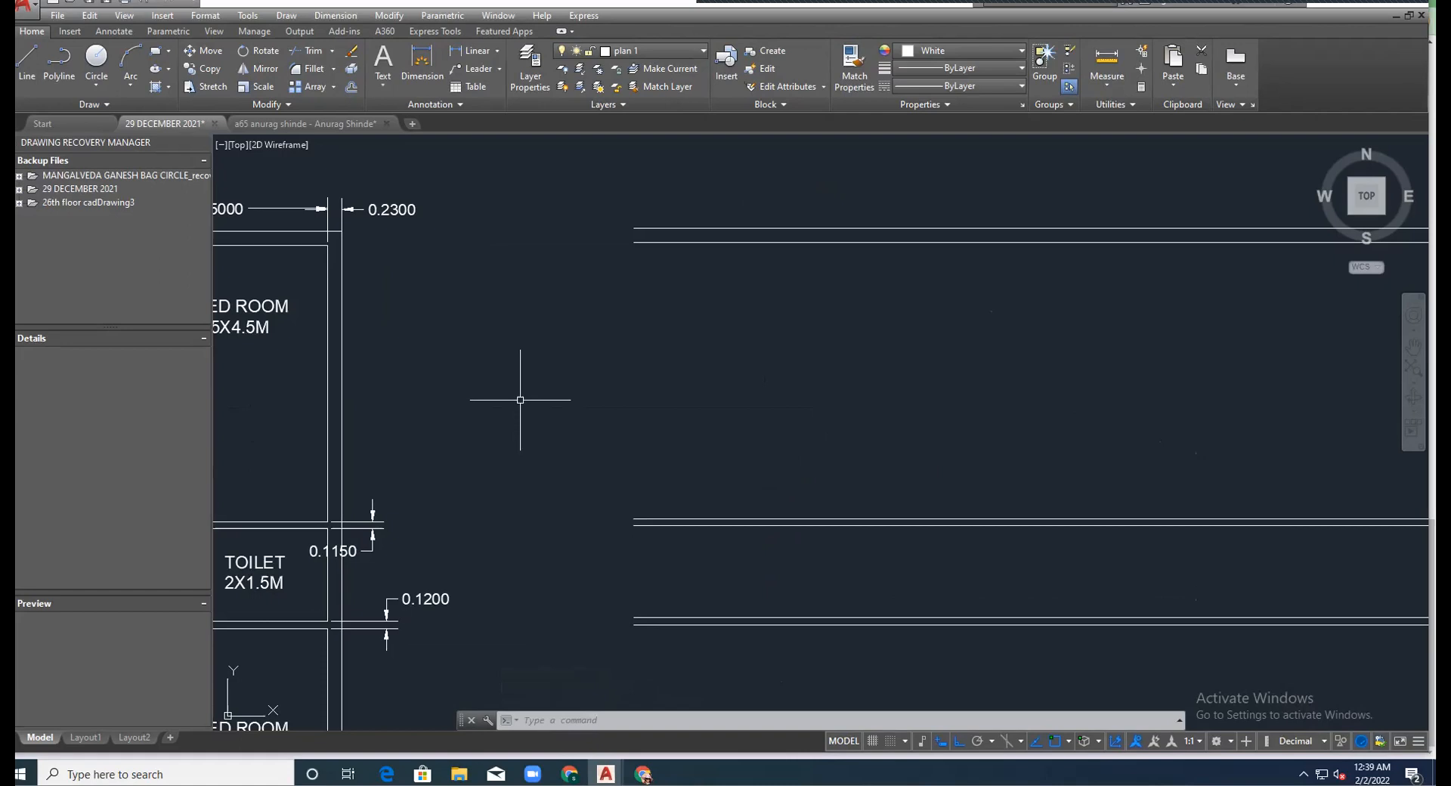
scroll(520, 400, down, 4)
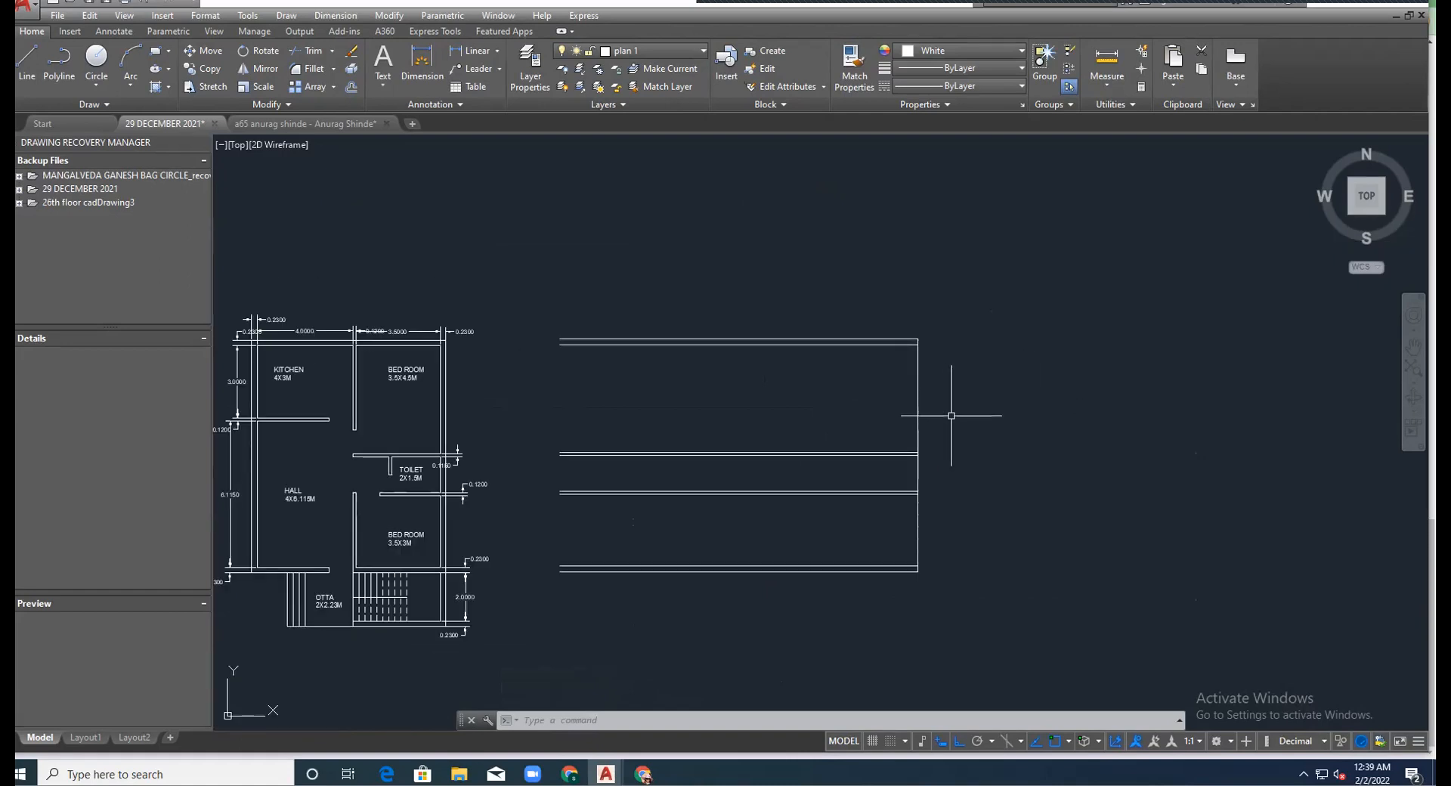
scroll(928, 417, up, 2)
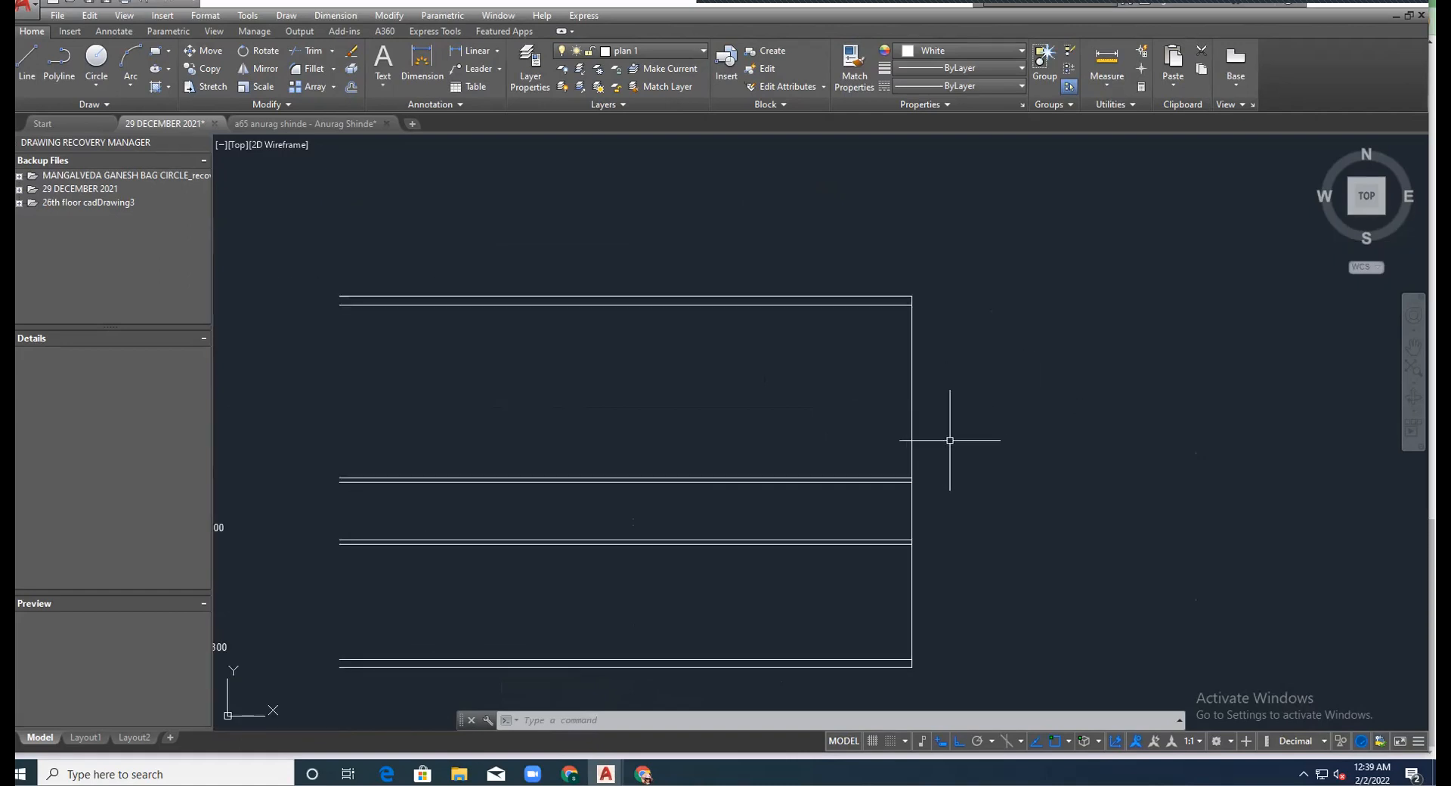
scroll(950, 439, up, 2)
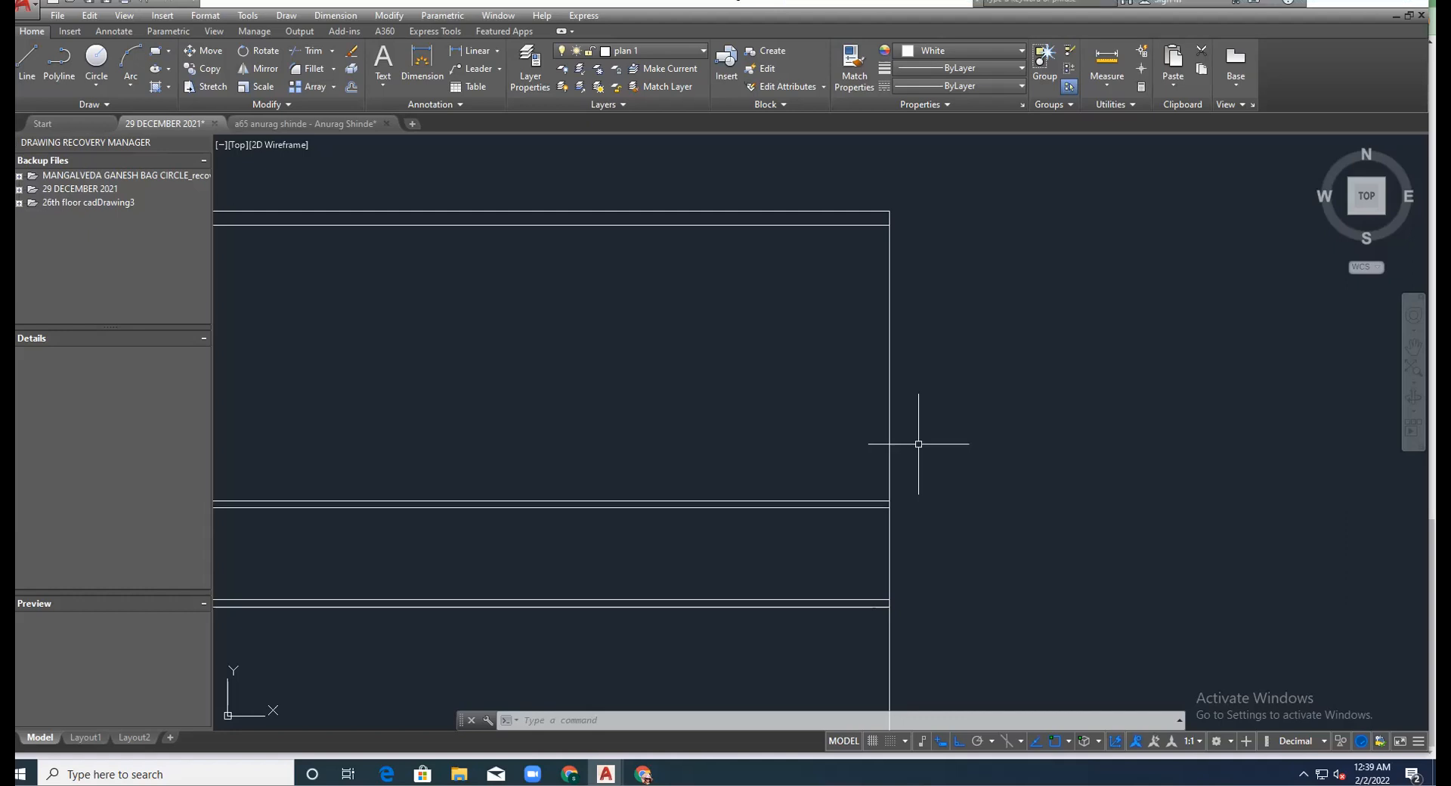
click(390, 16)
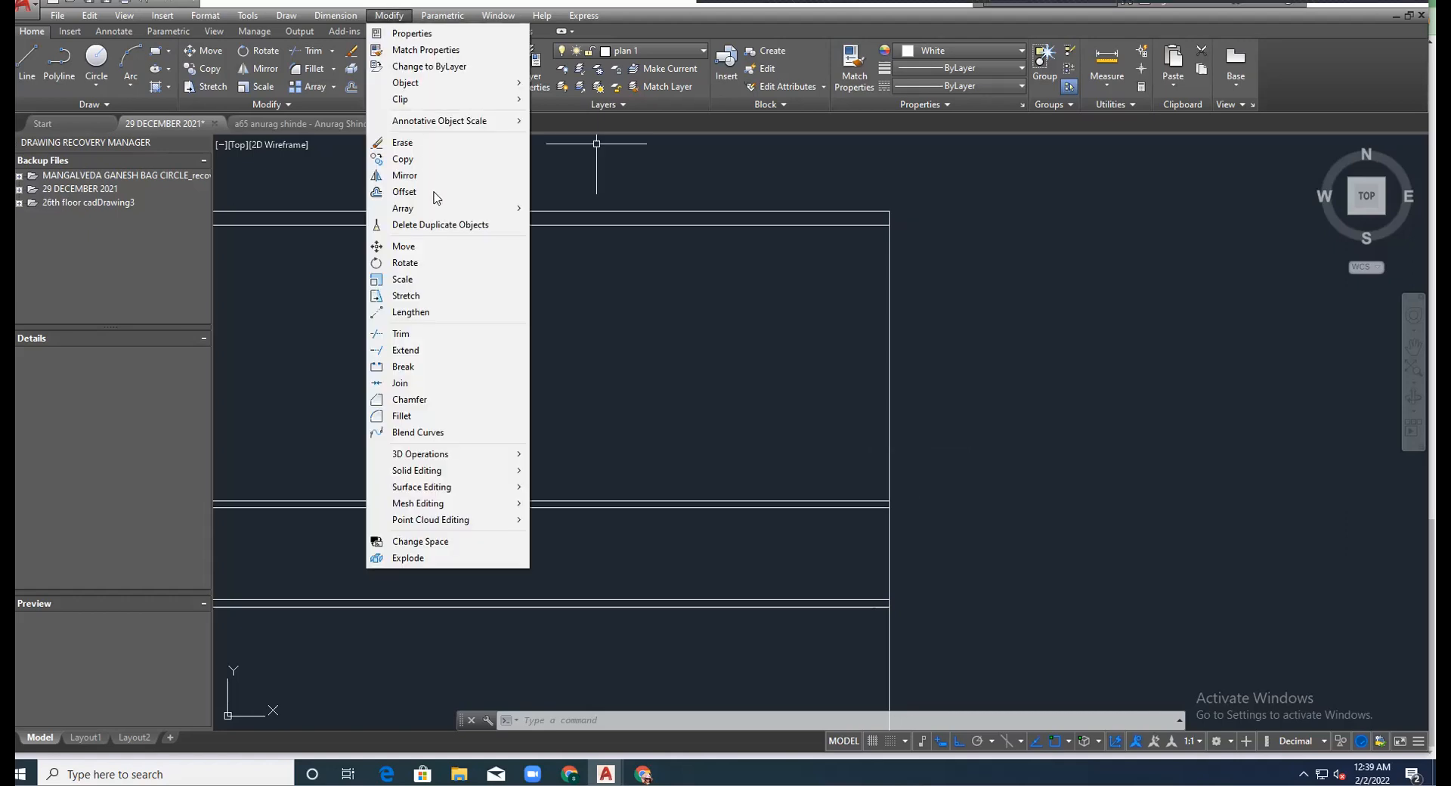
click(435, 190)
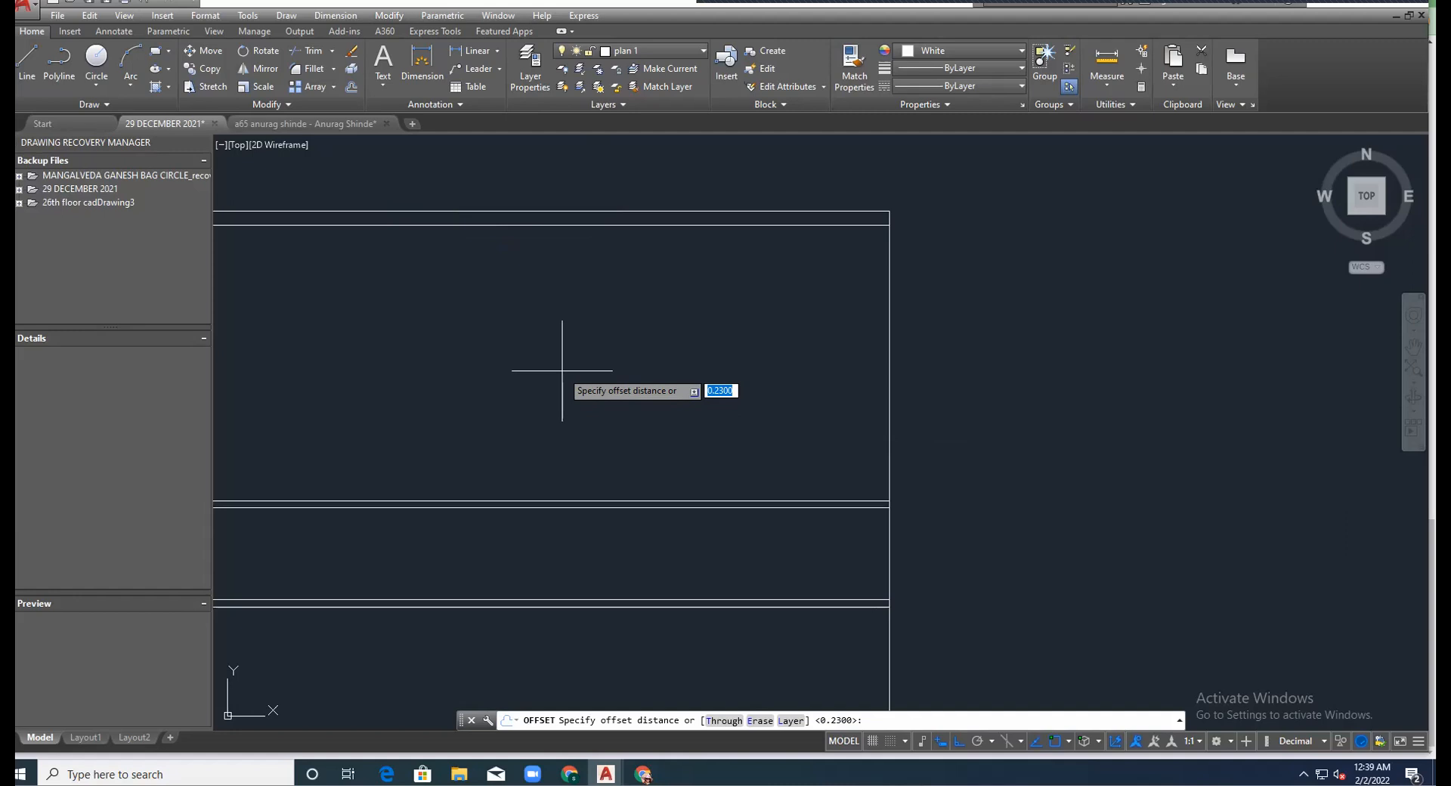
text(0.23)
key(Return)
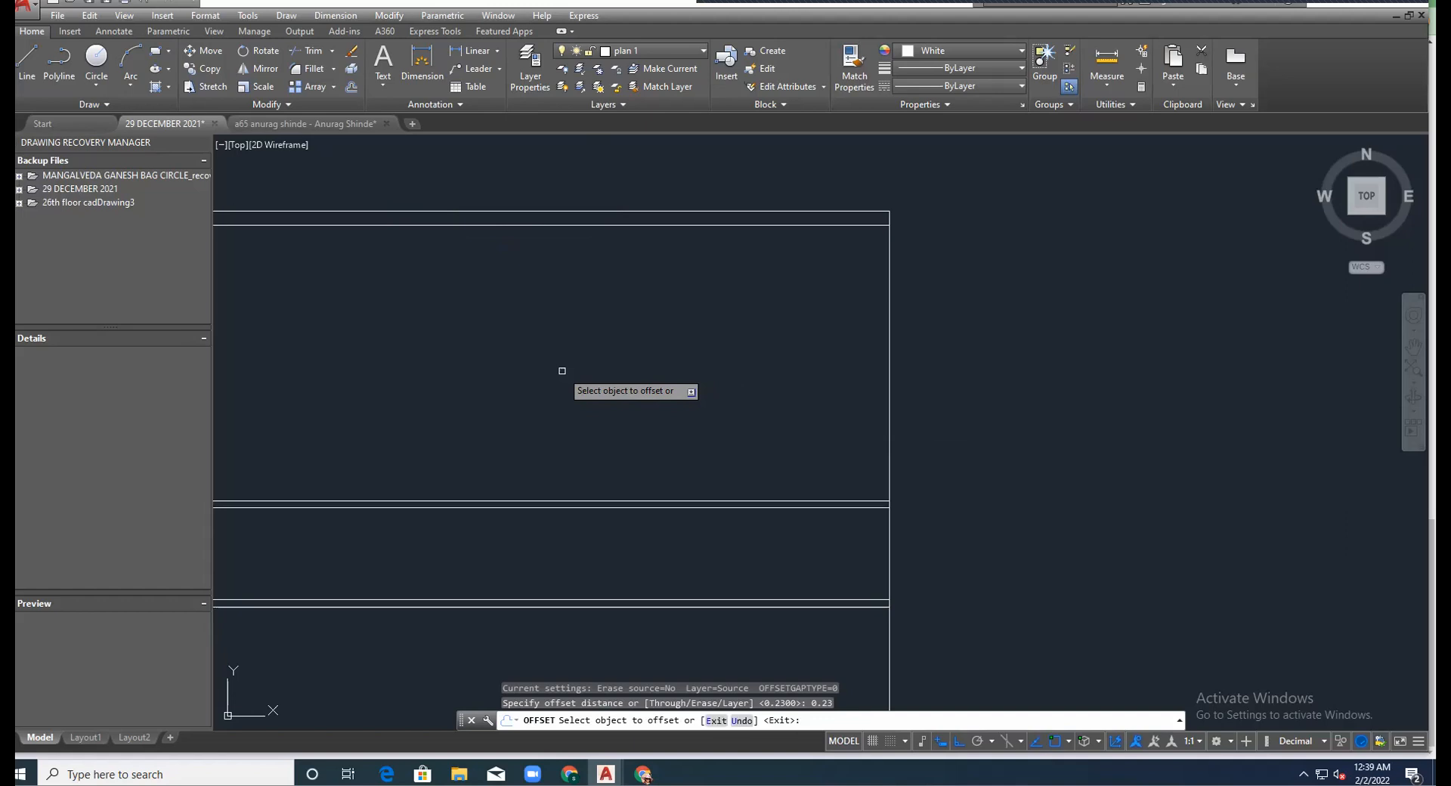
click(890, 414)
click(823, 412)
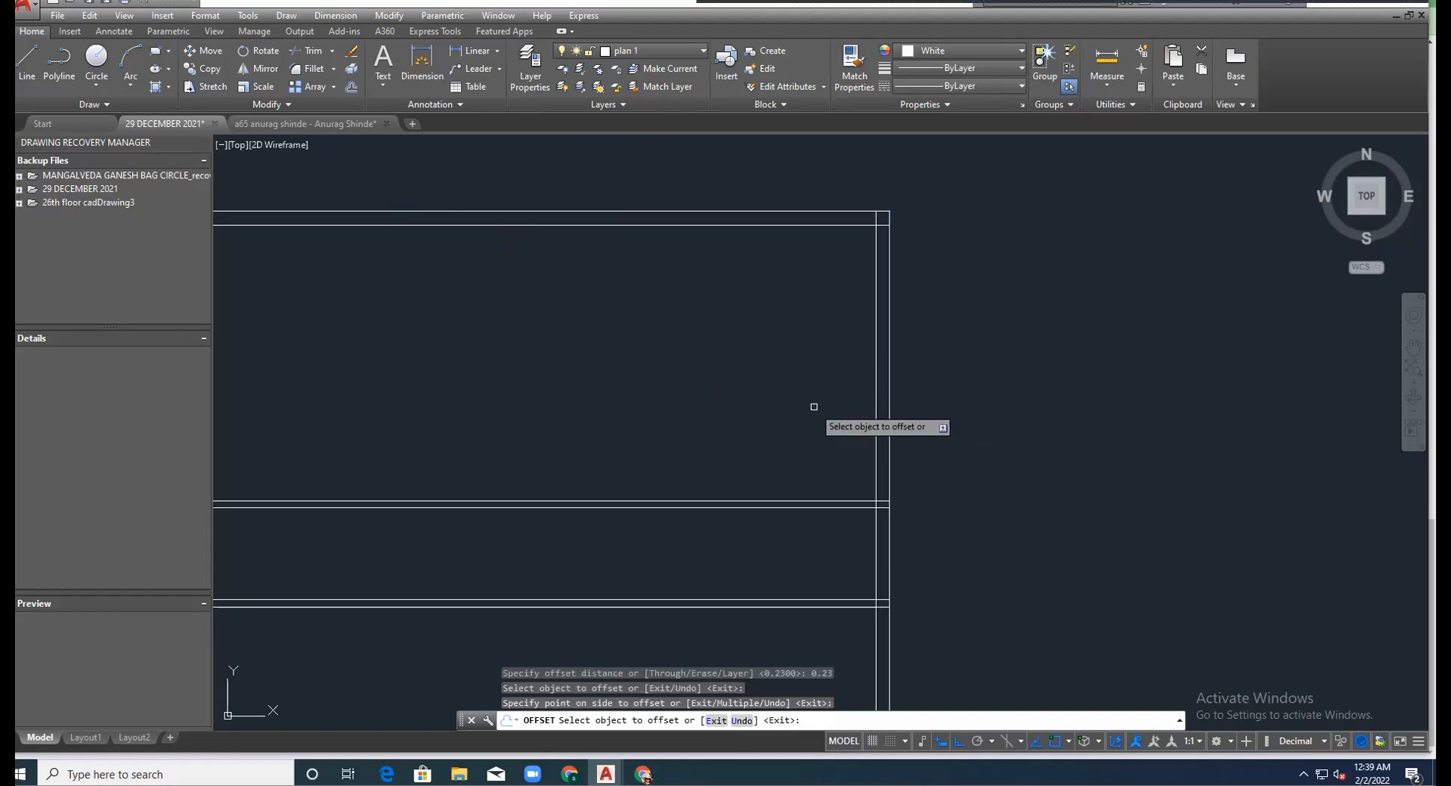
scroll(813, 404, down, 2)
scroll(789, 419, up, 1)
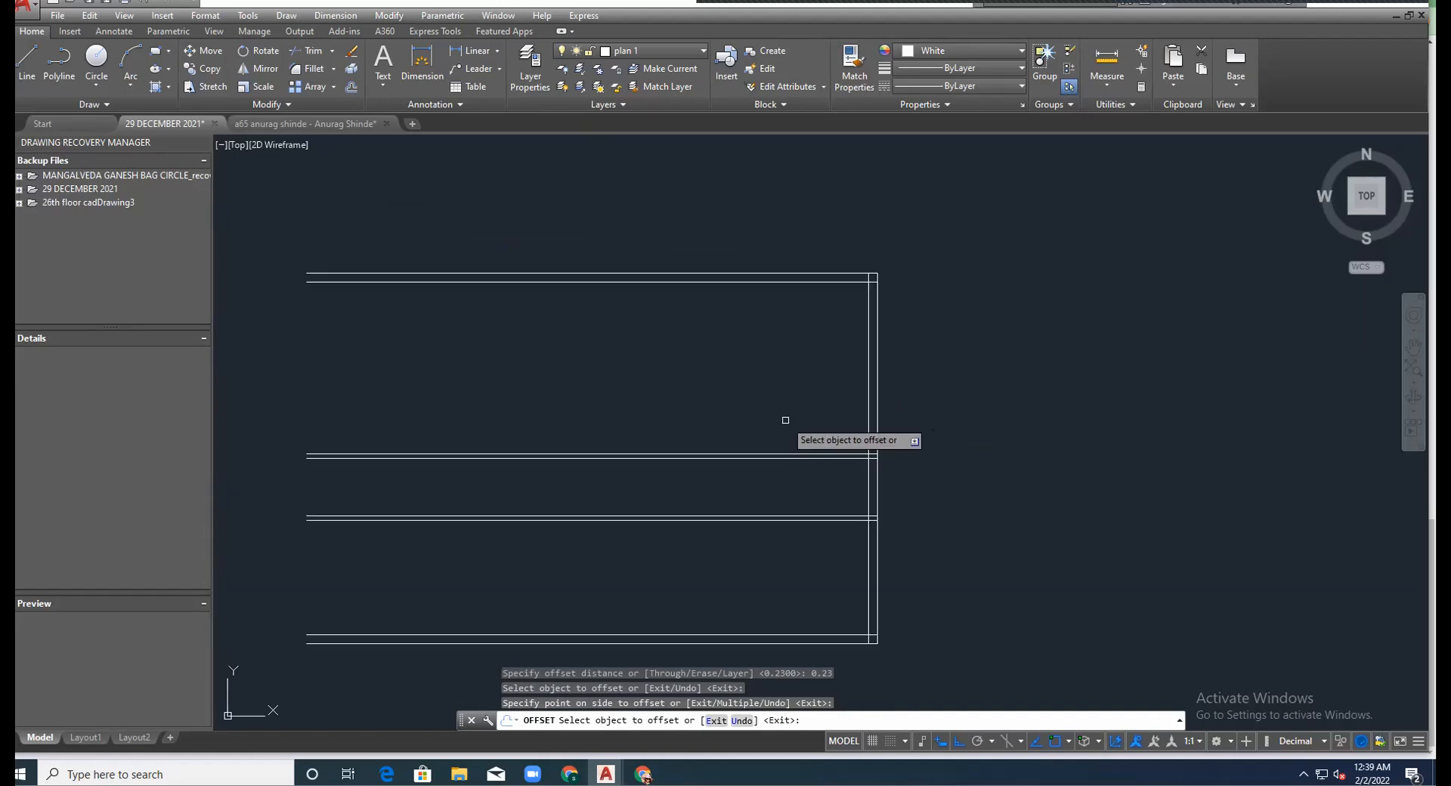
Compare the new plan's right wall with the original plan's walls around the toilet and lower bedroom, ending the offset command.
scroll(877, 410, up, 2)
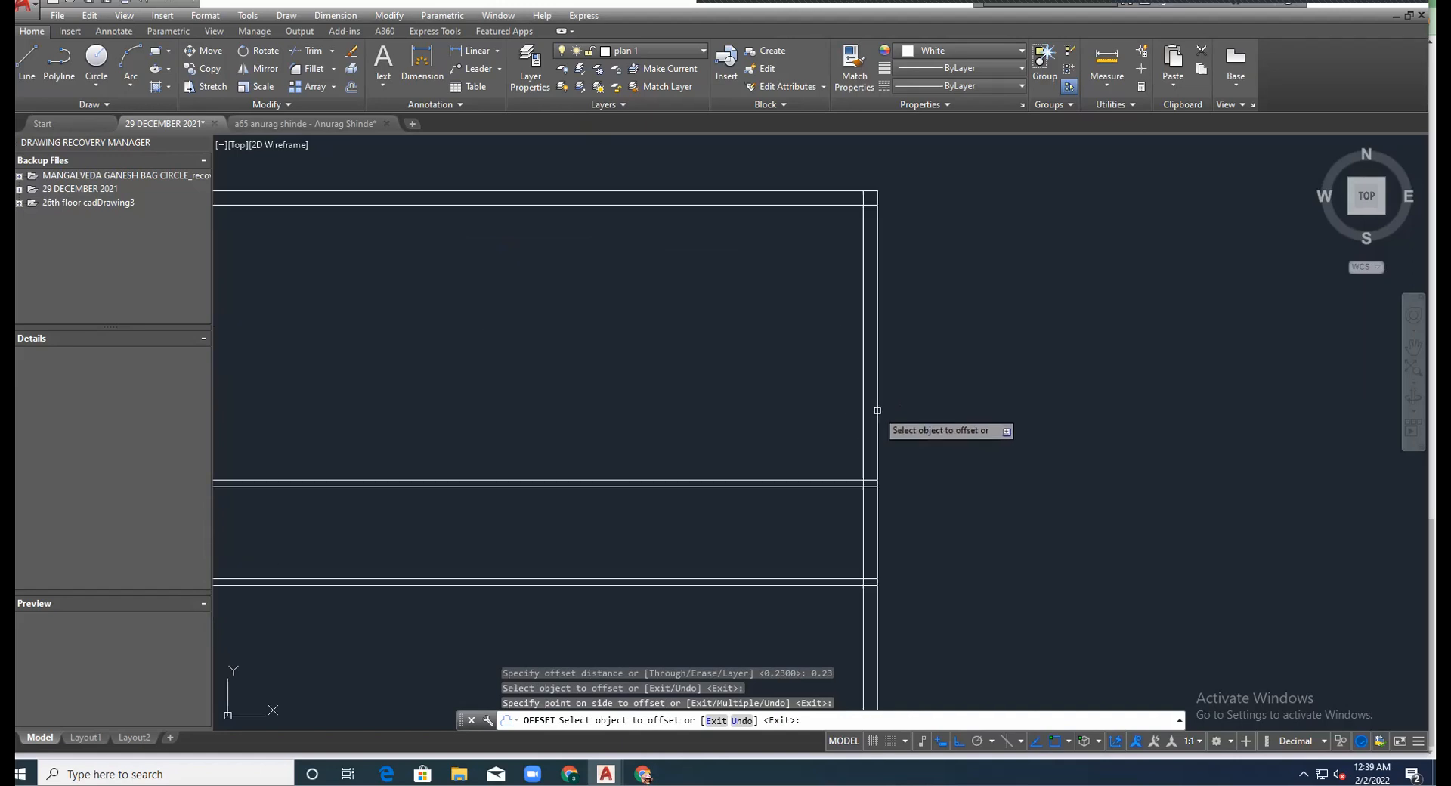
scroll(778, 389, down, 1)
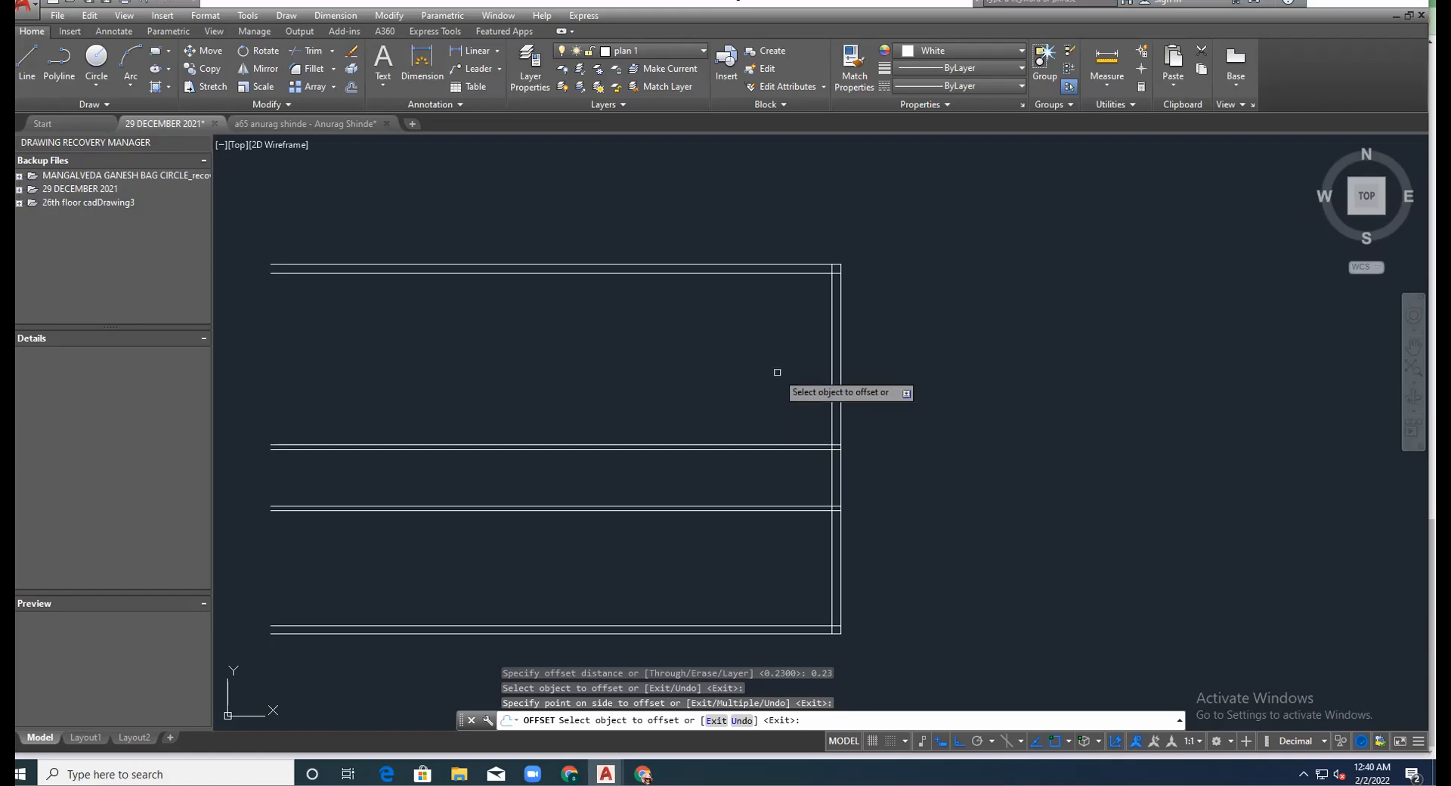
scroll(748, 370, down, 2)
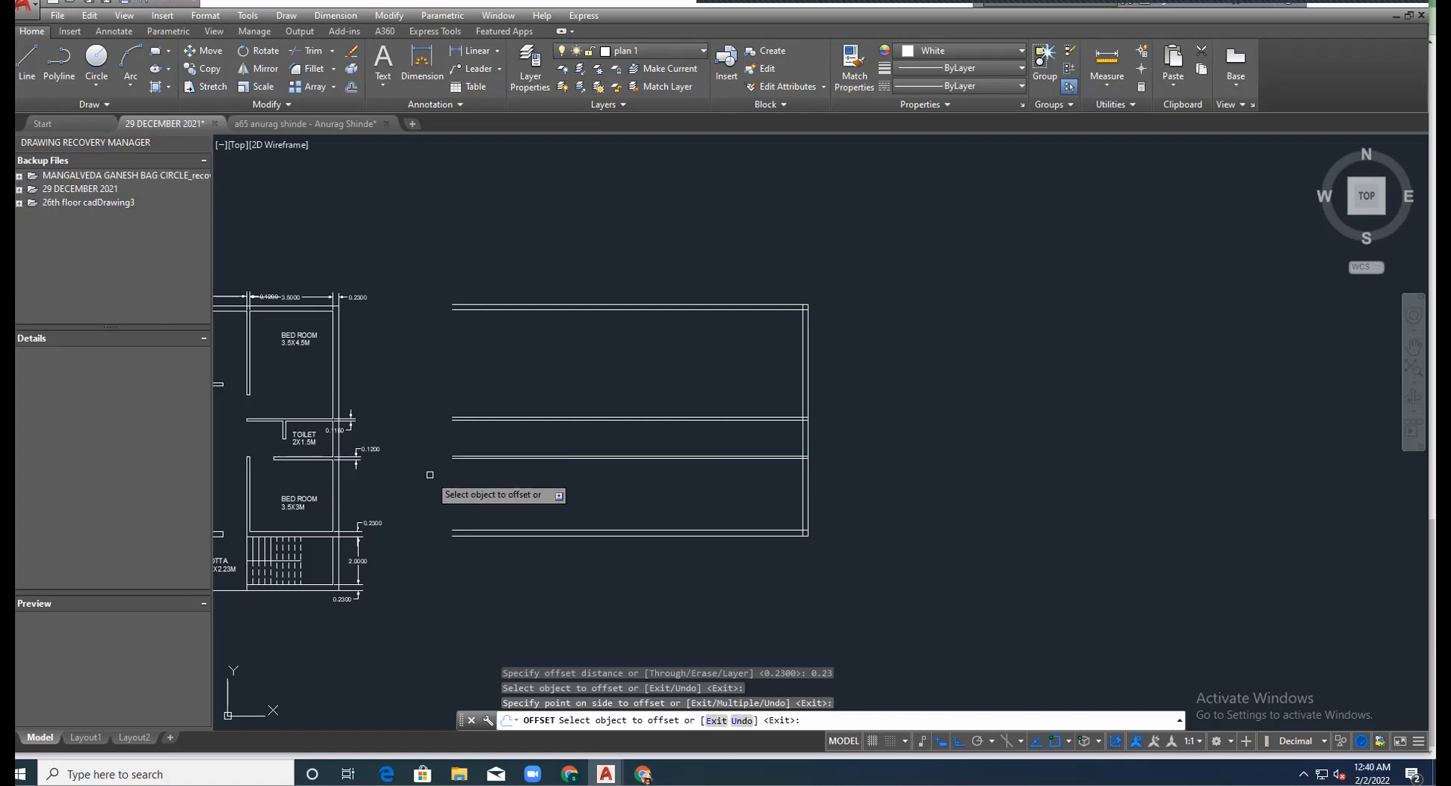
scroll(340, 483, up, 4)
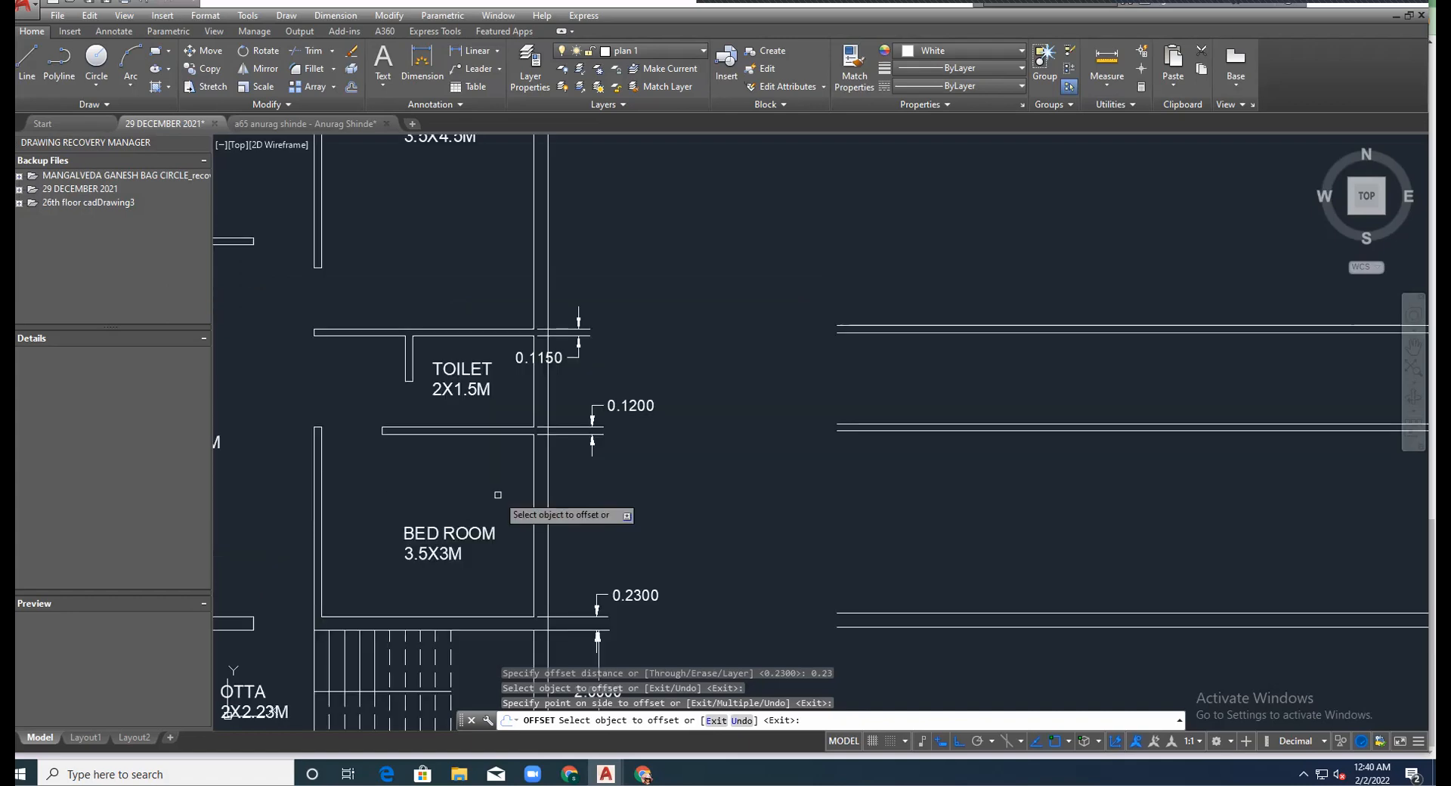
scroll(454, 382, down, 2)
click(453, 381)
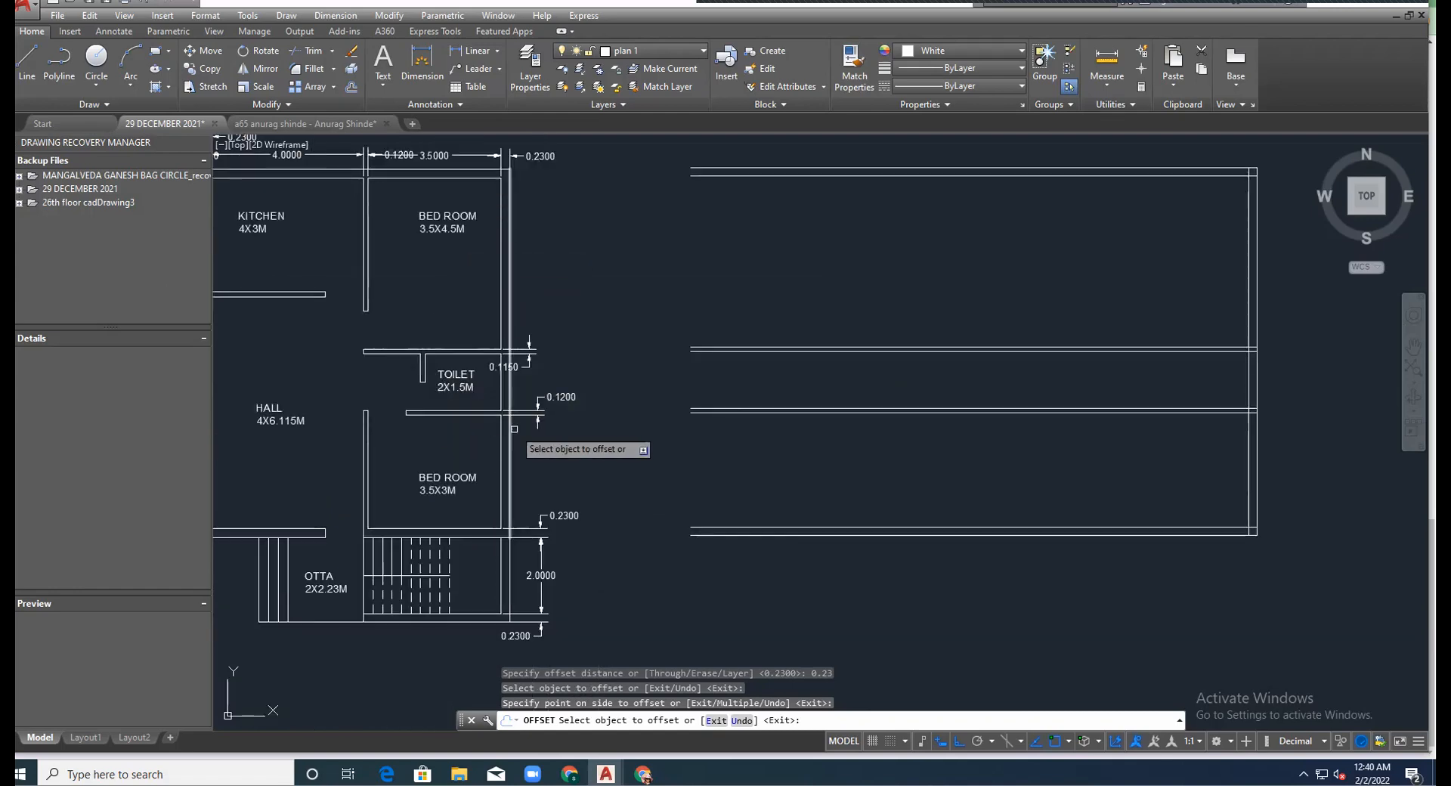
scroll(501, 374, up, 2)
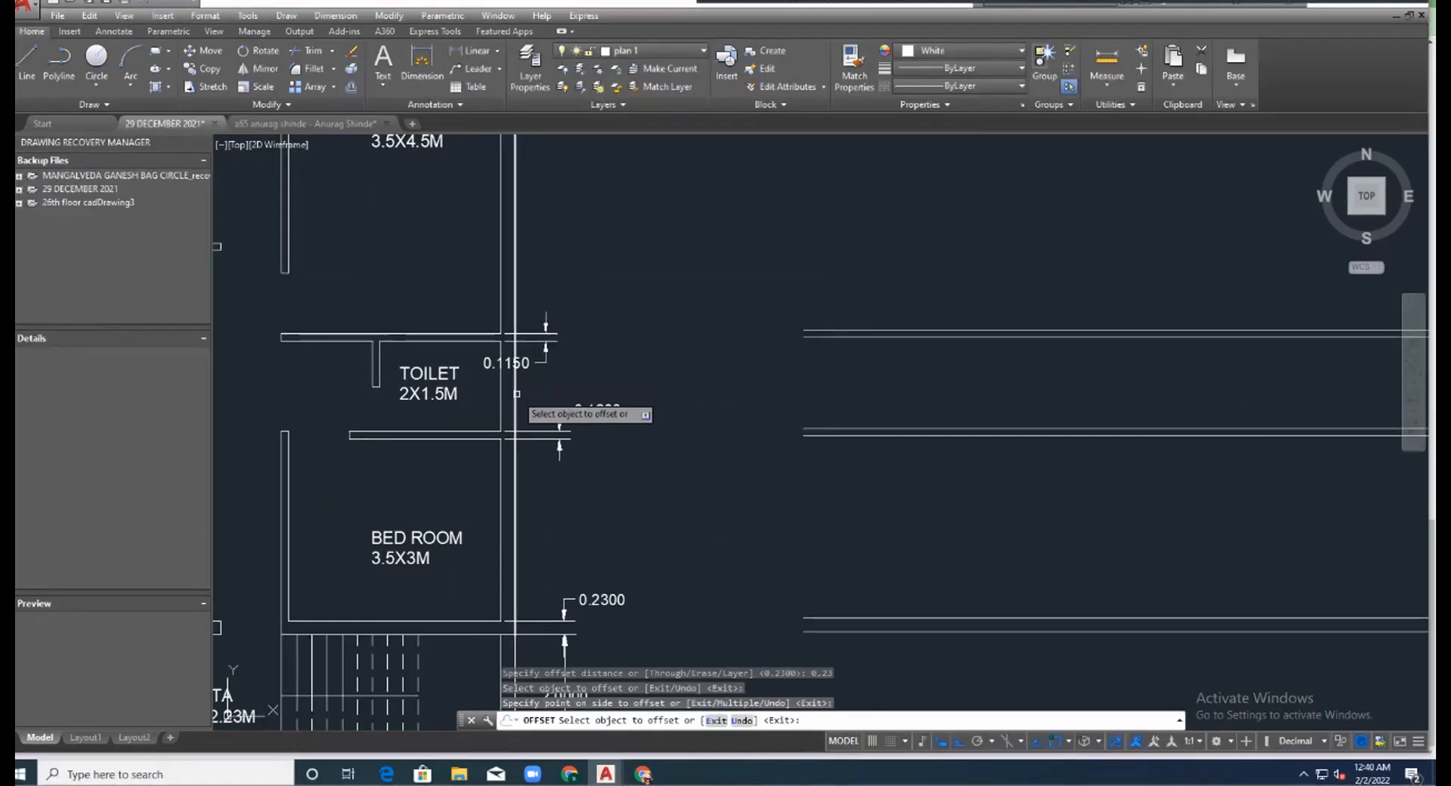
key(Escape)
key(Escape)
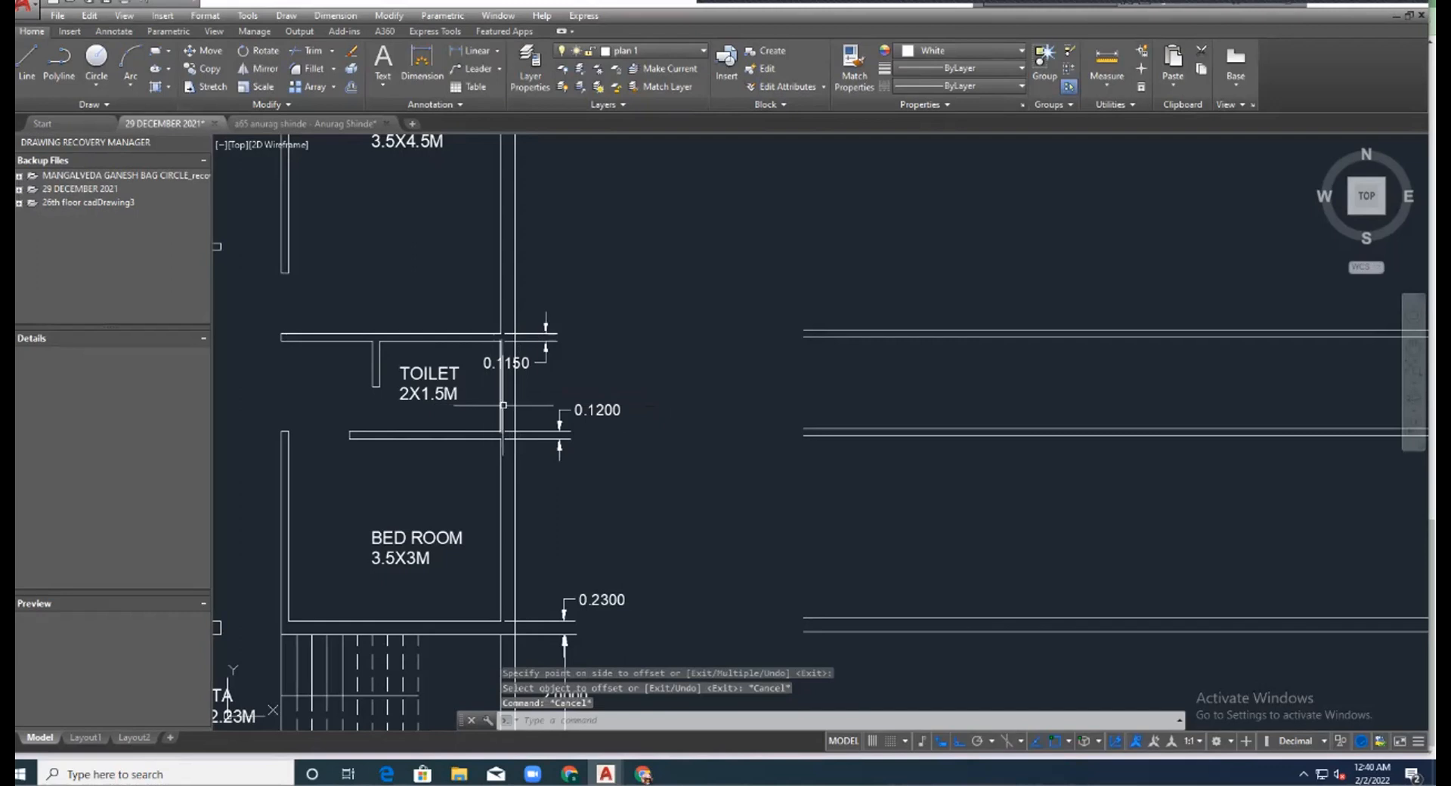
Select the original plan's inner right wall segments beside the lower bedroom and toilet to inspect them, and clear the selection.
click(502, 473)
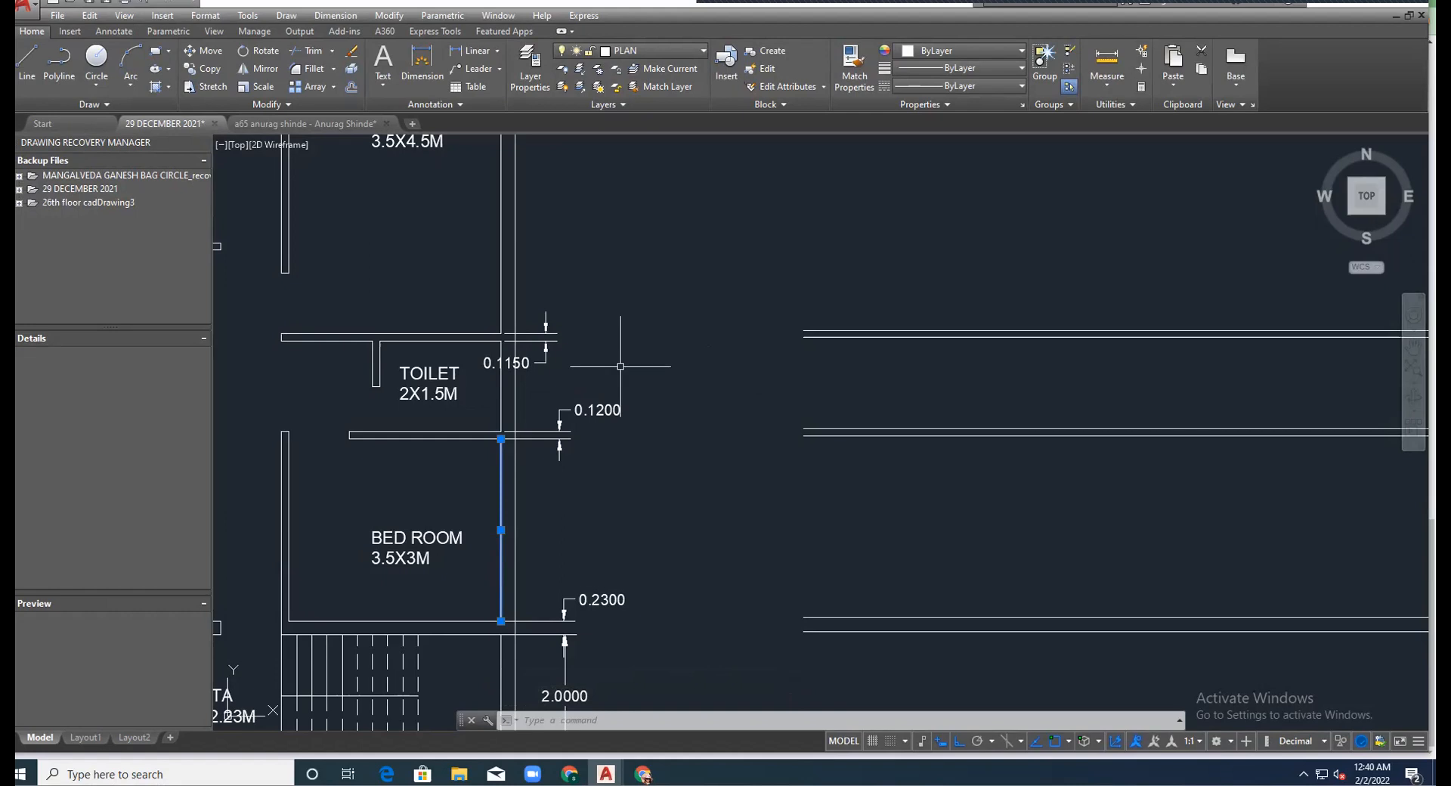
mouse_move(498, 491)
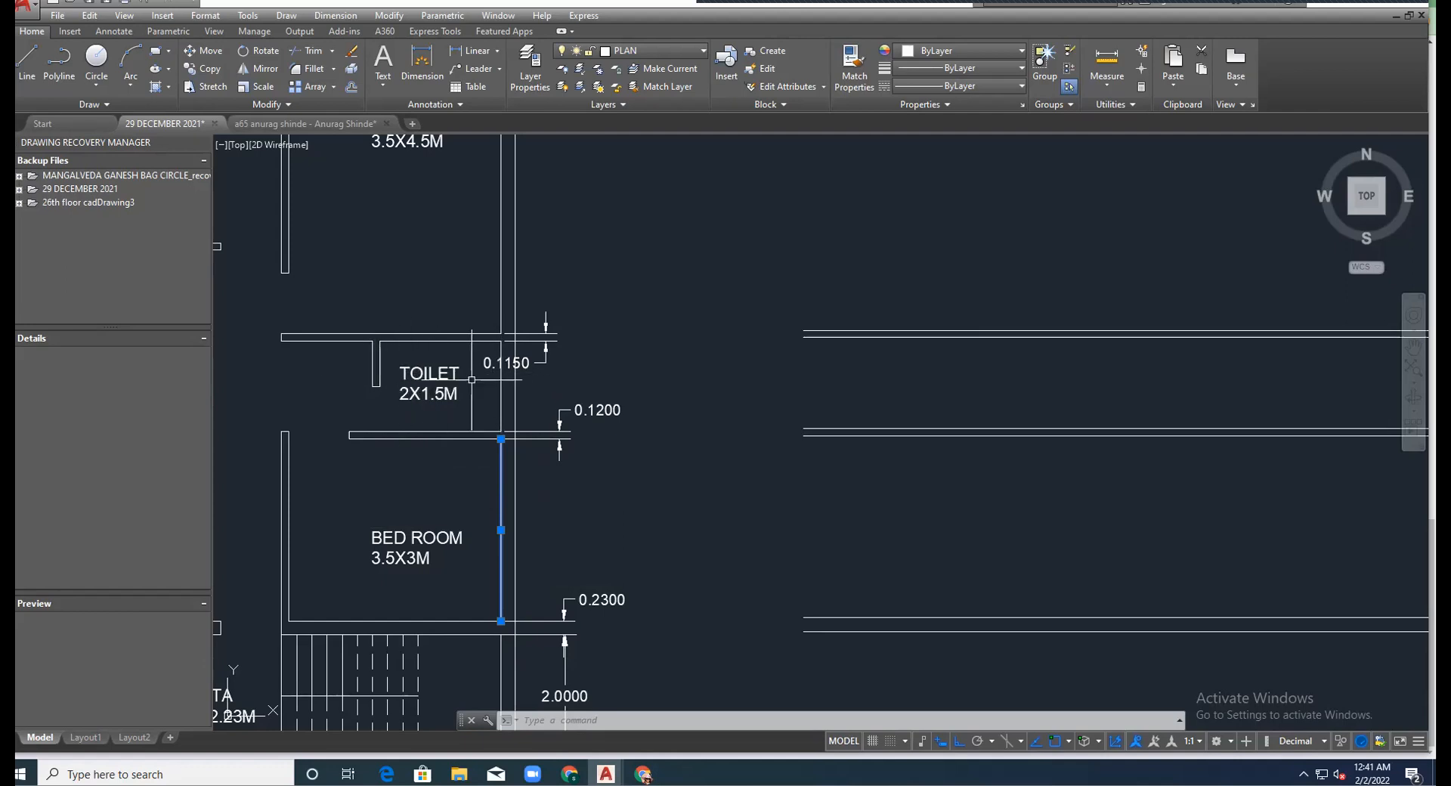
click(506, 375)
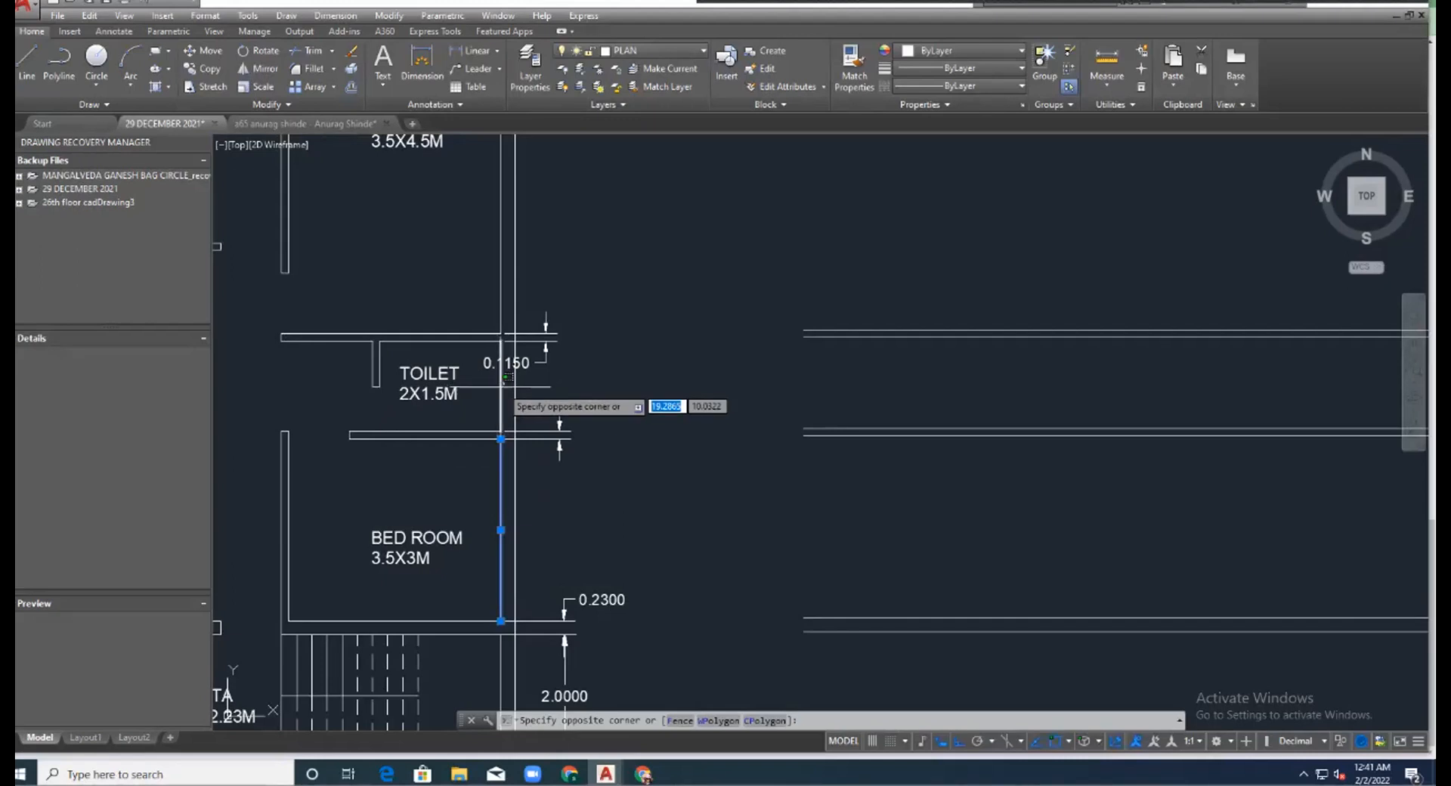
click(496, 384)
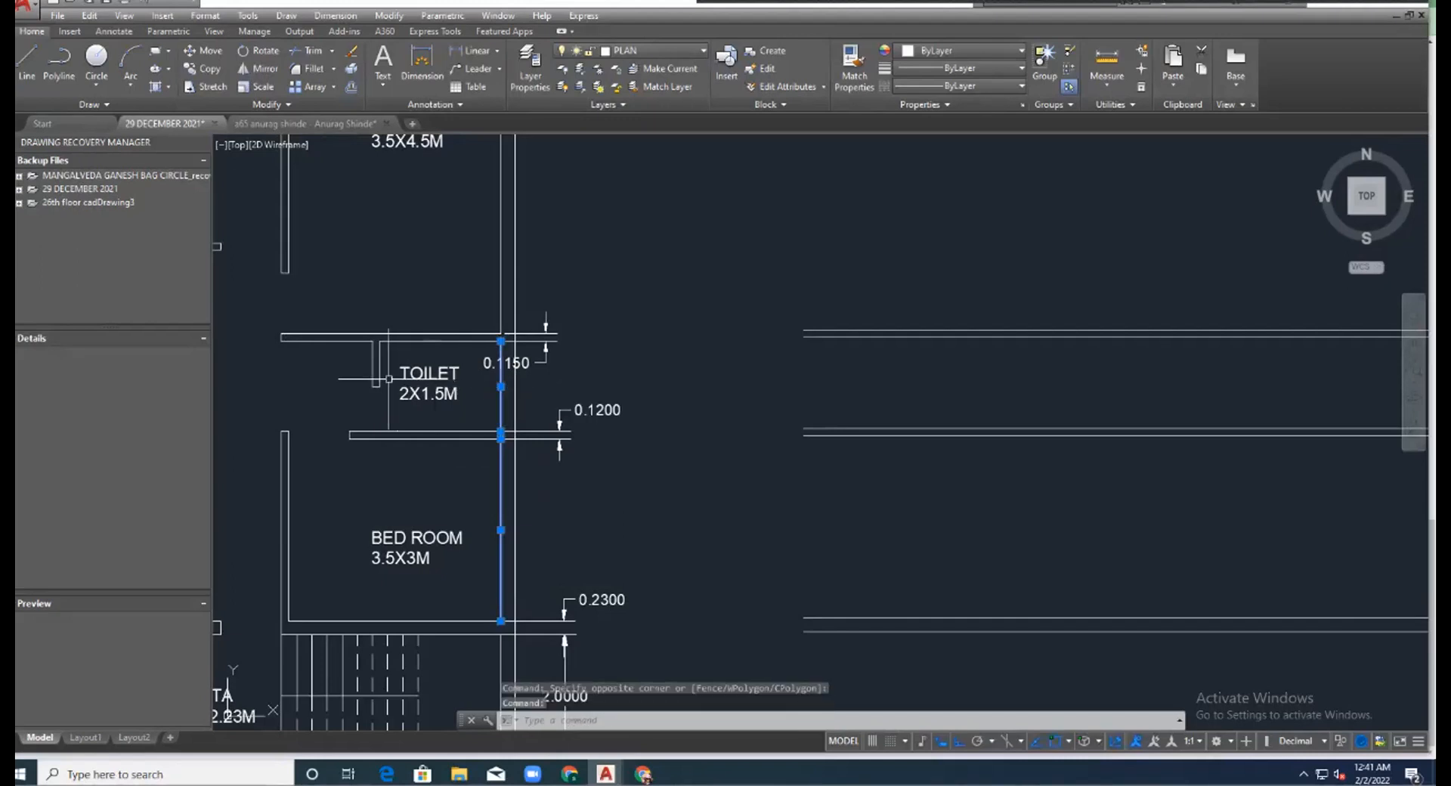
scroll(292, 479, down, 5)
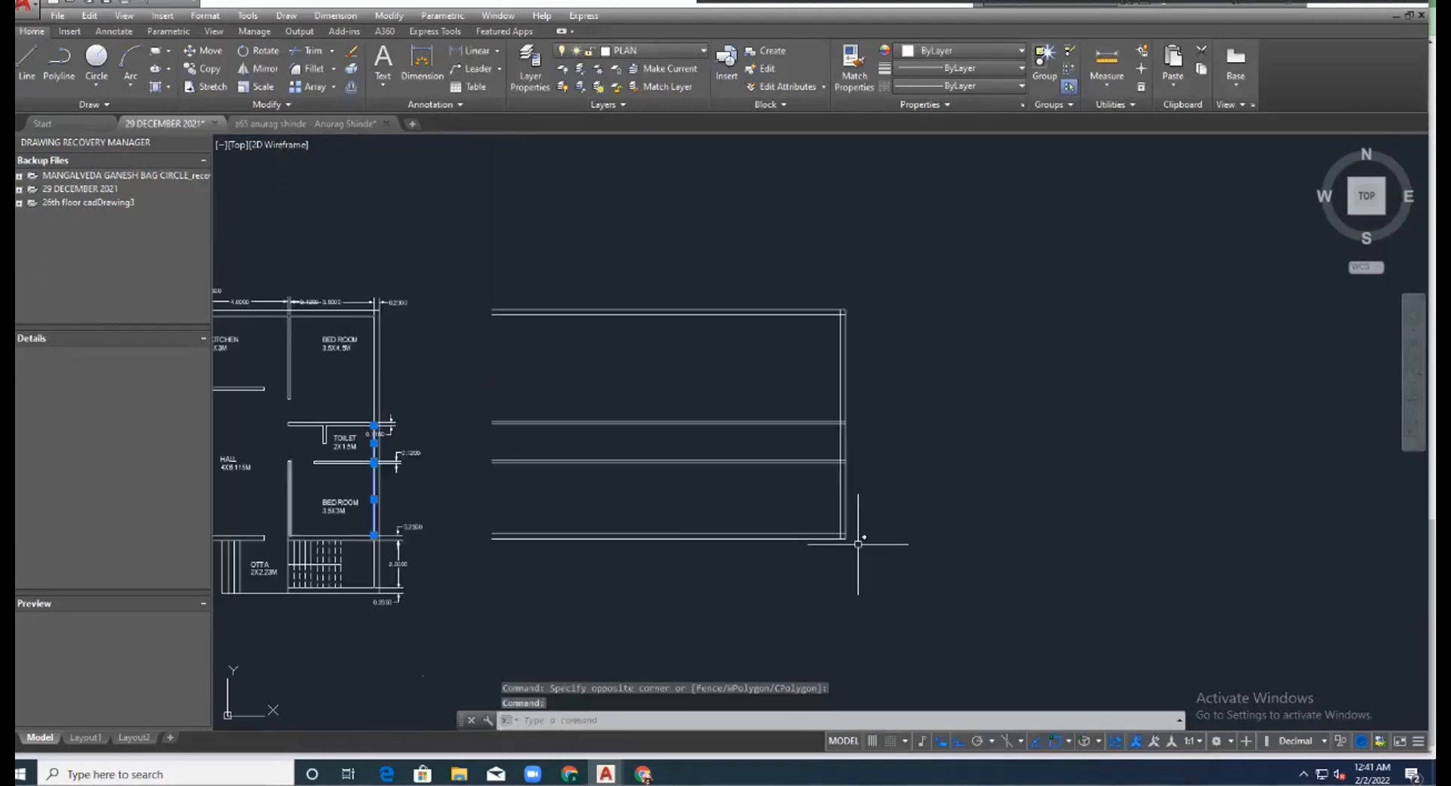
scroll(851, 433, up, 3)
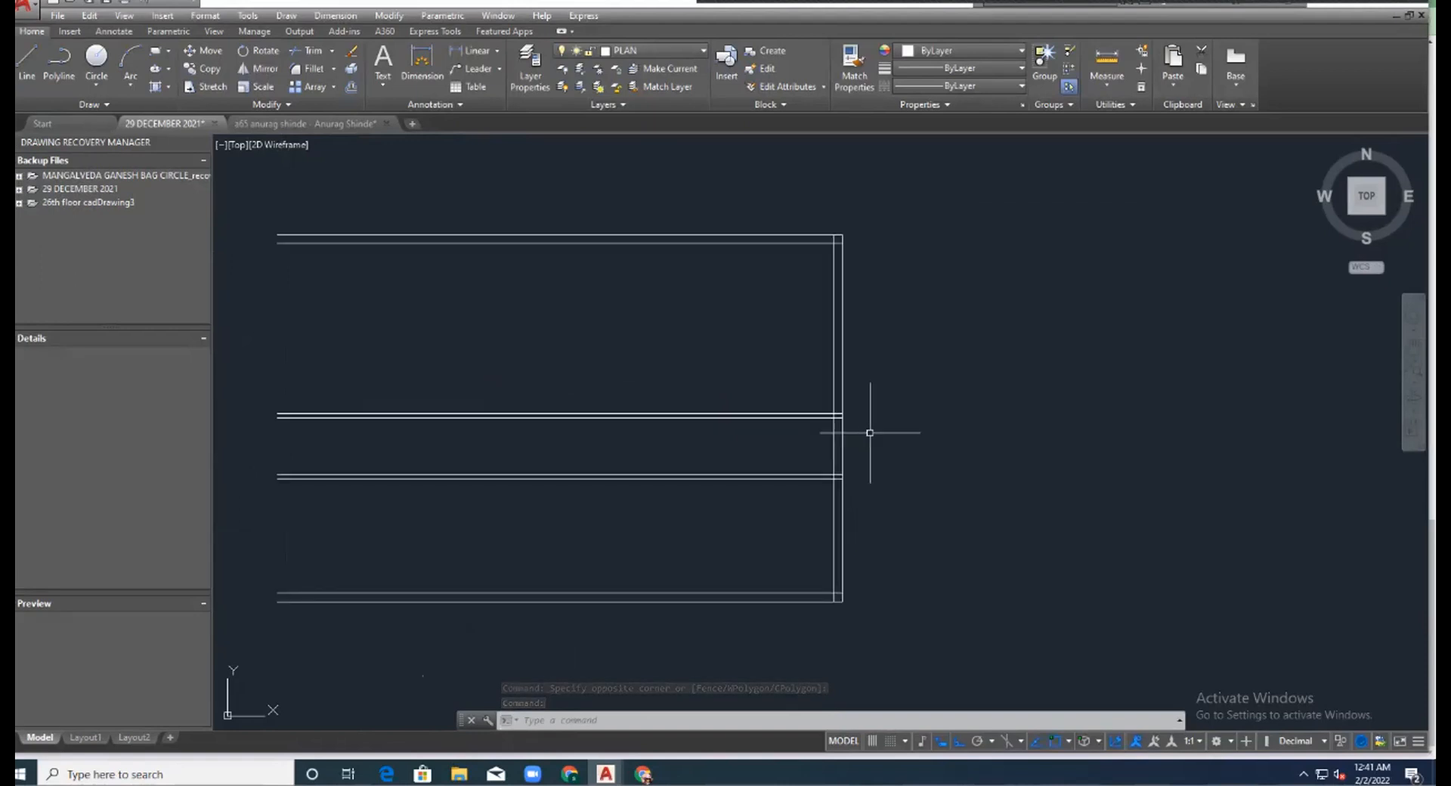
scroll(862, 427, down, 4)
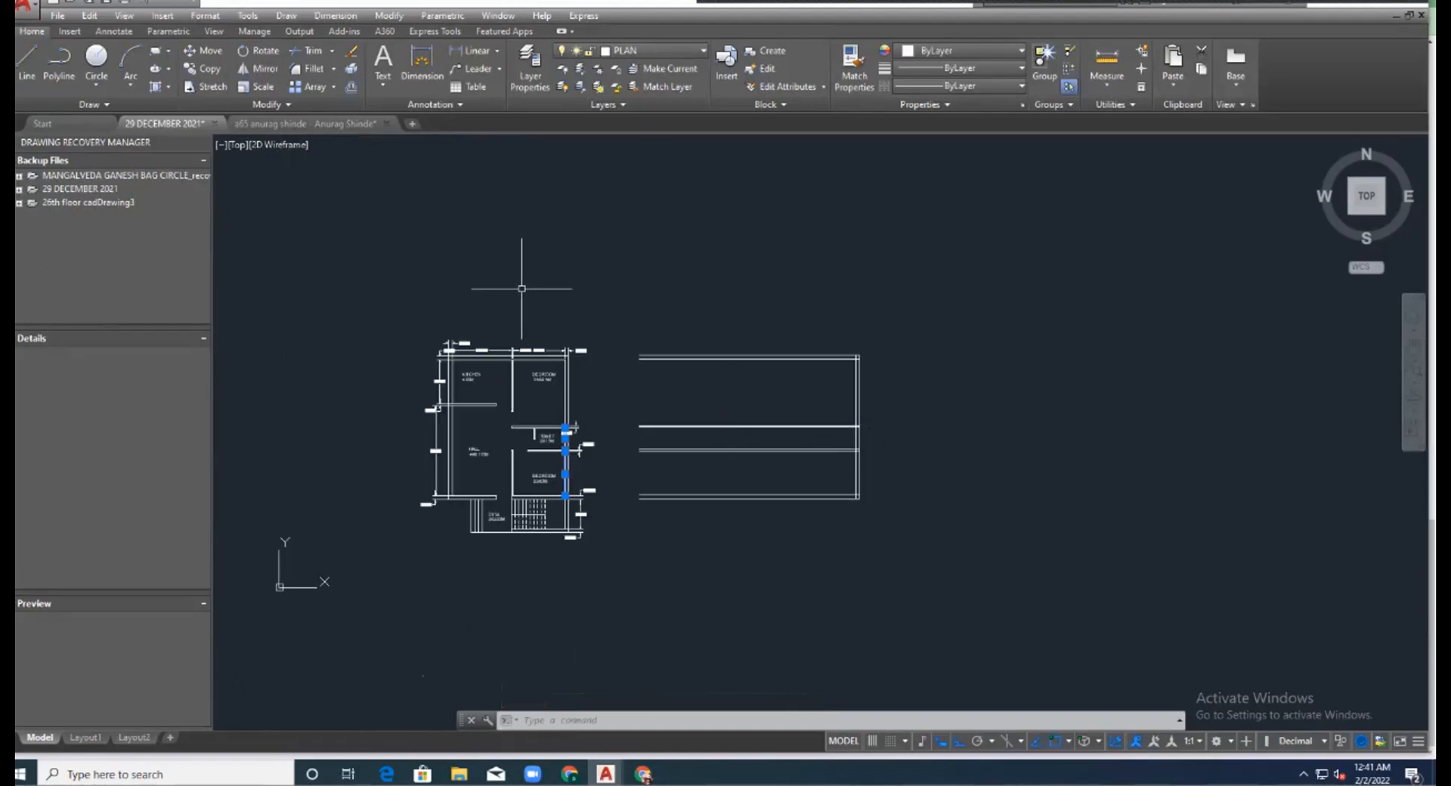
key(Escape)
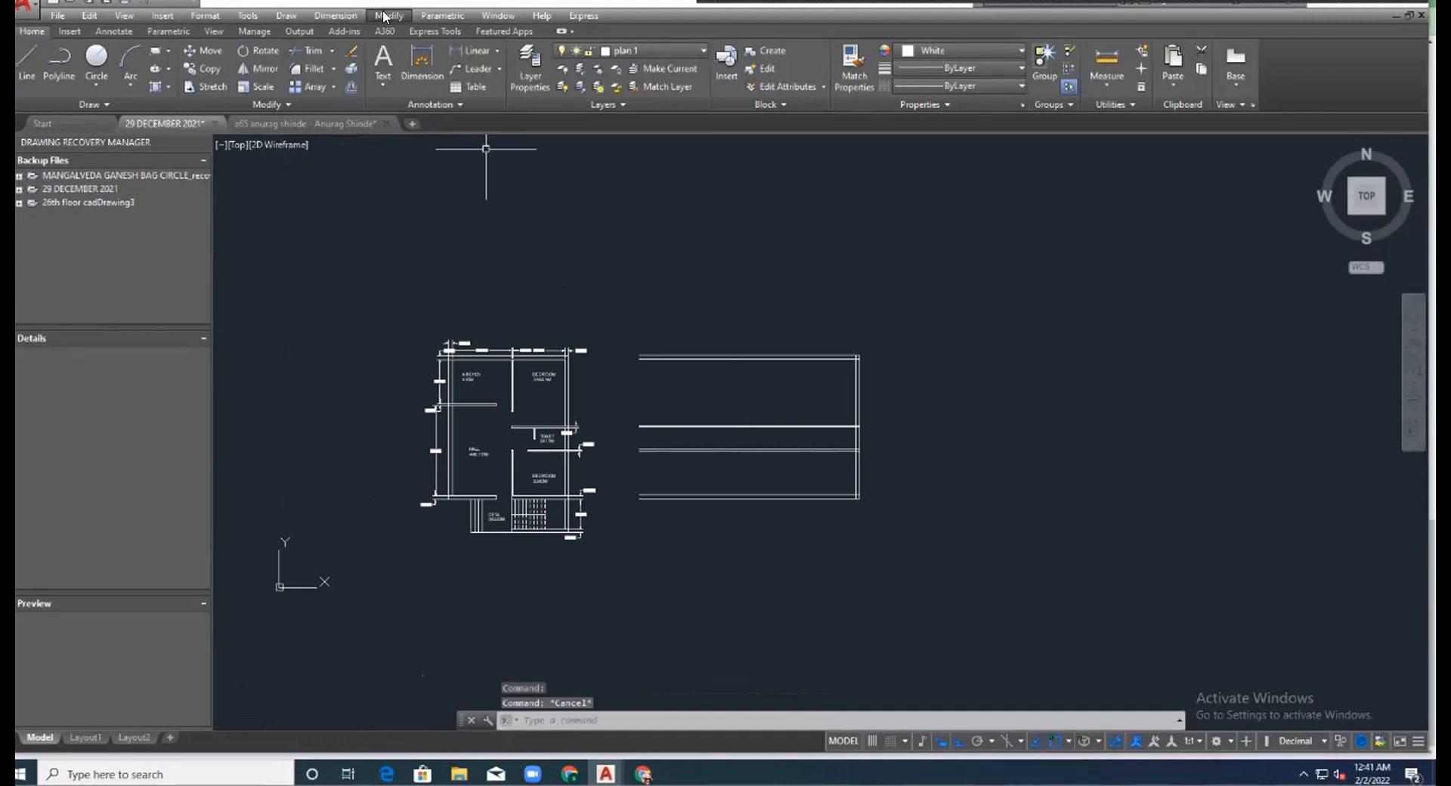
Offset the new plan's inner right wall line inward by 2 to set the toilet's width.
scroll(891, 405, up, 4)
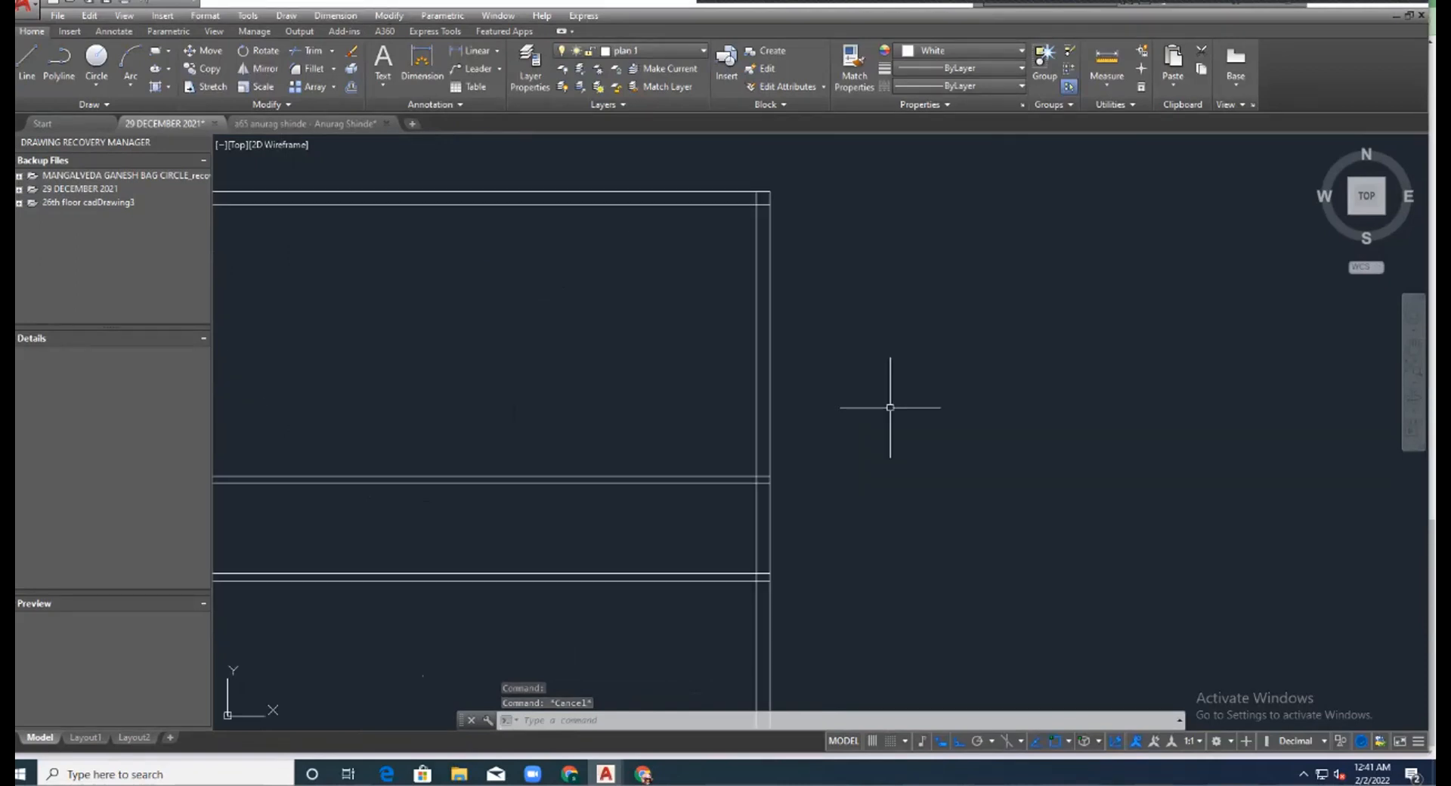
text(o)
key(Return)
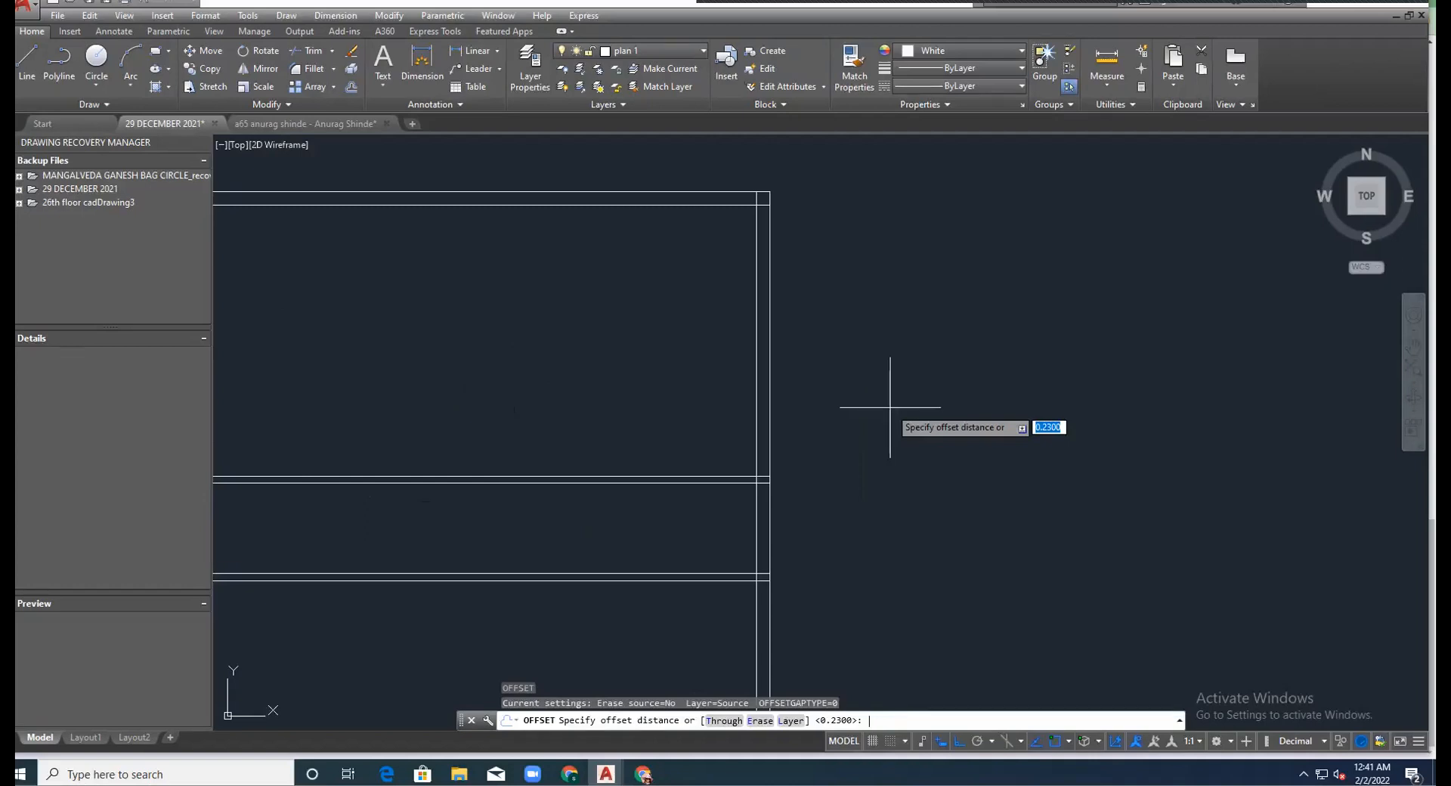
scroll(880, 406, down, 3)
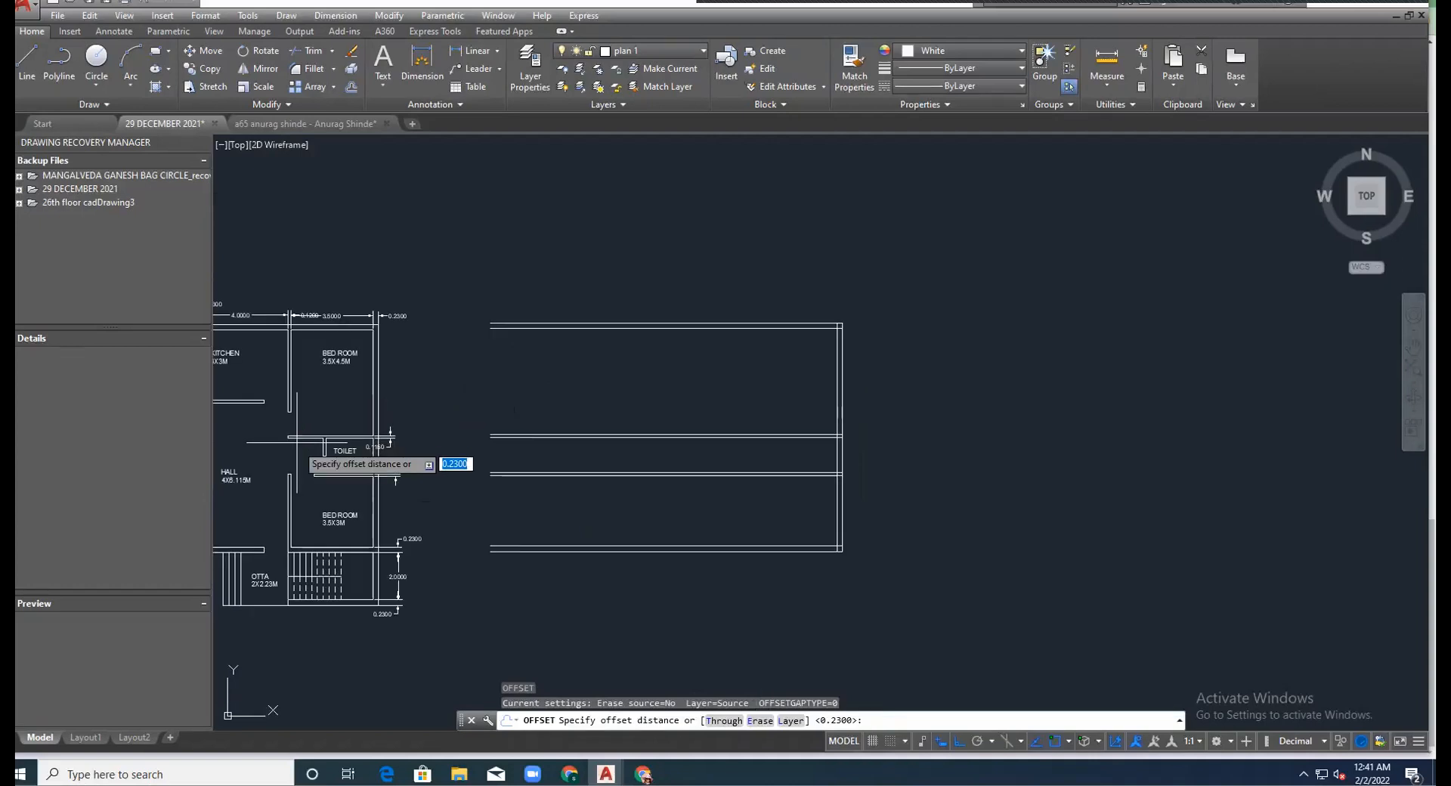
scroll(303, 463, up, 4)
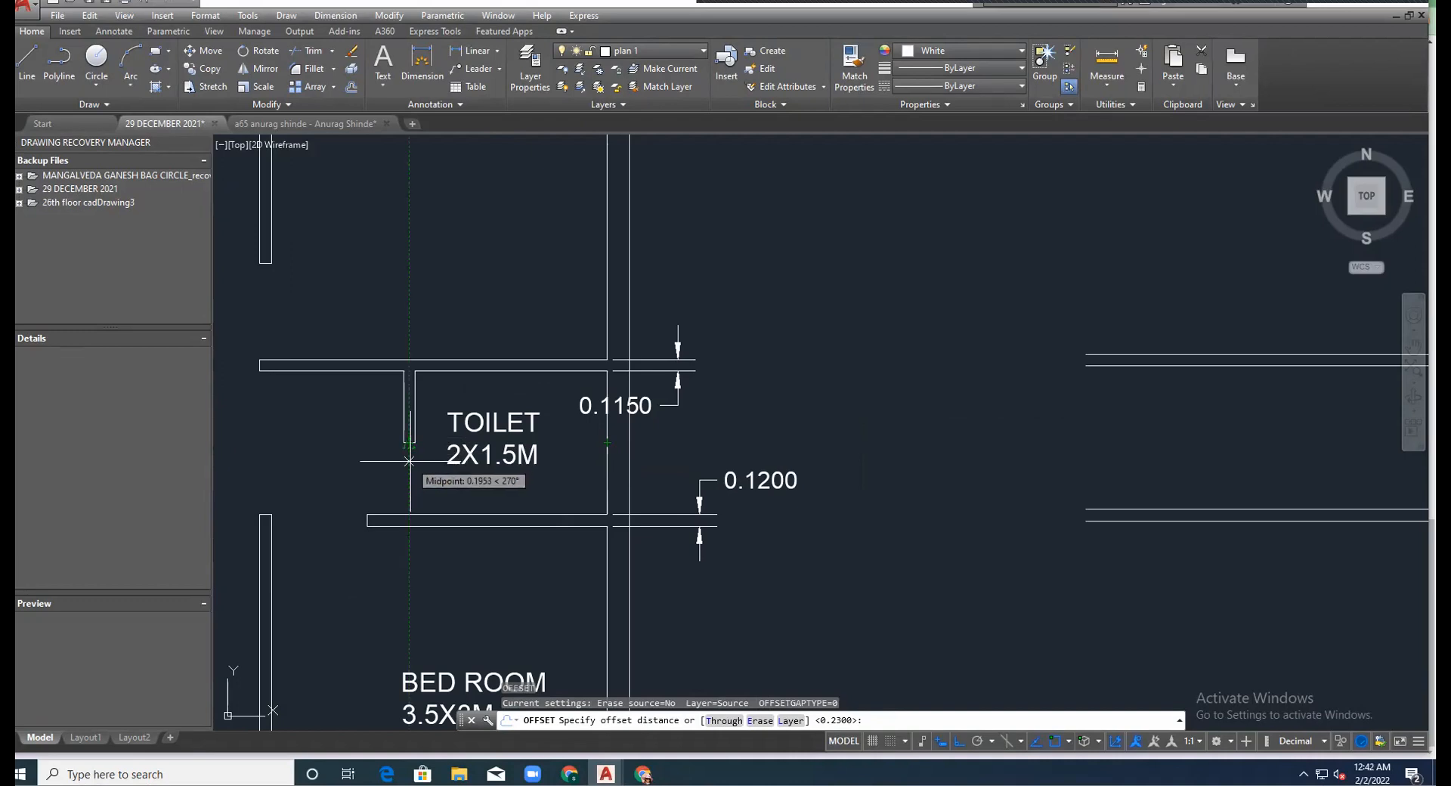
scroll(404, 480, down, 4)
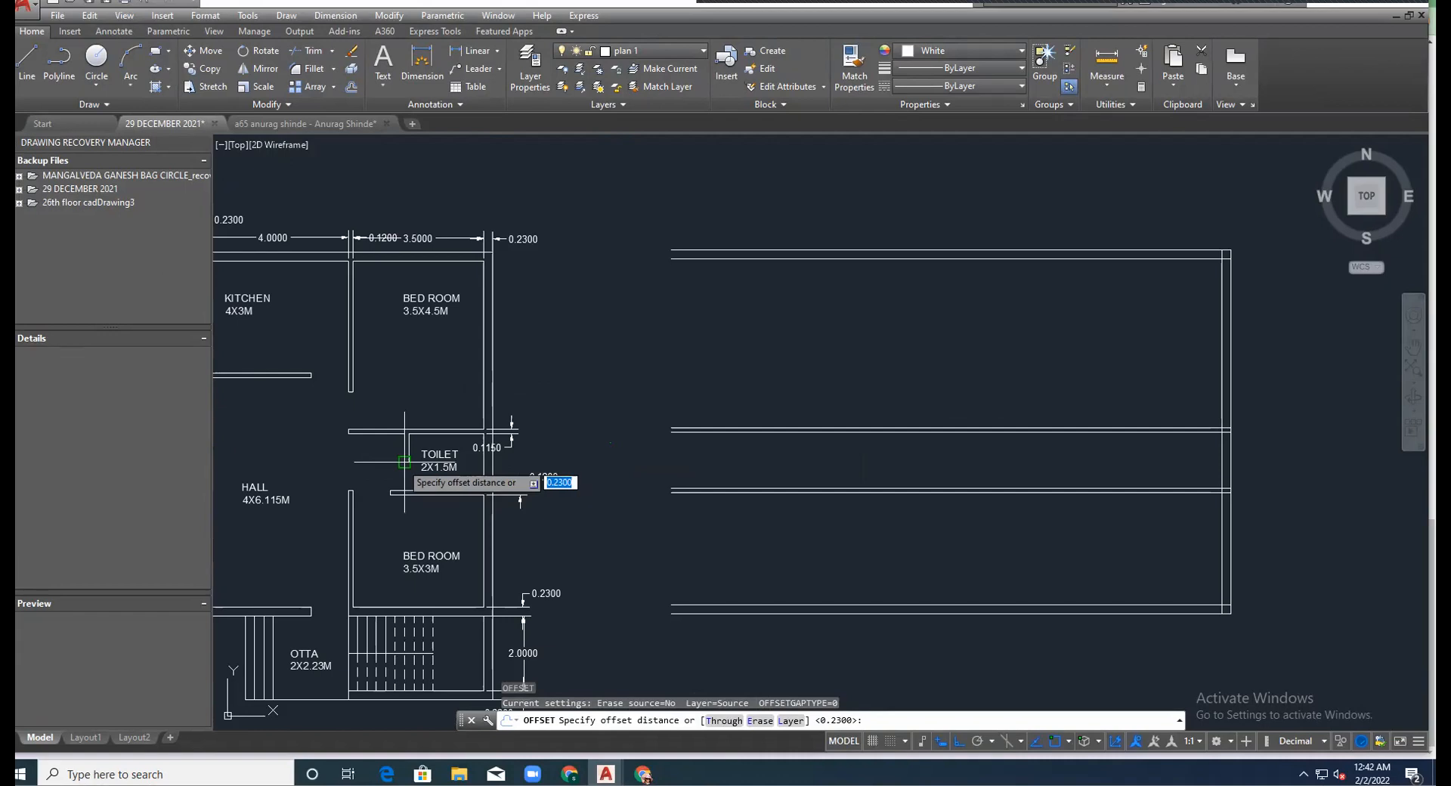
scroll(423, 442, up, 4)
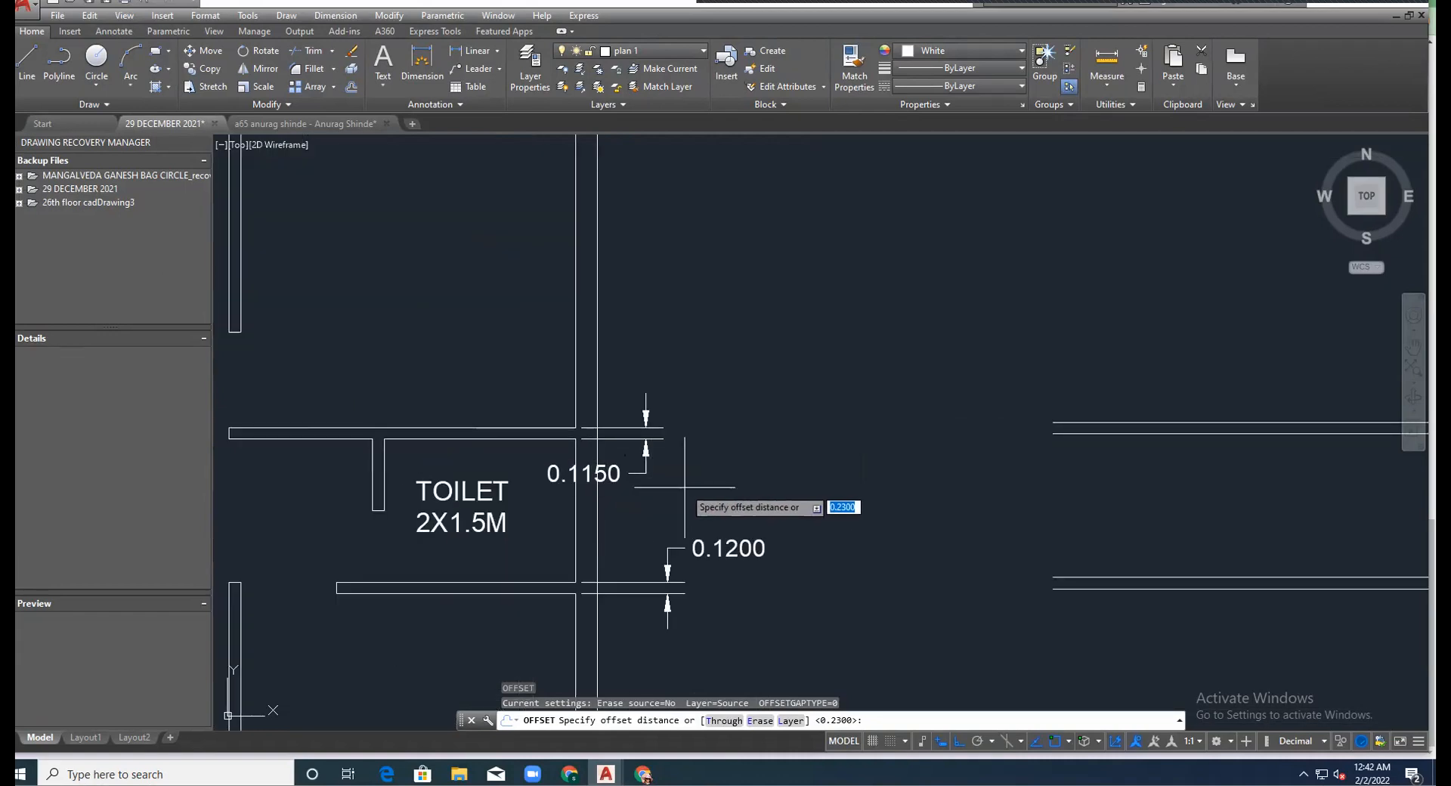
scroll(652, 434, down, 4)
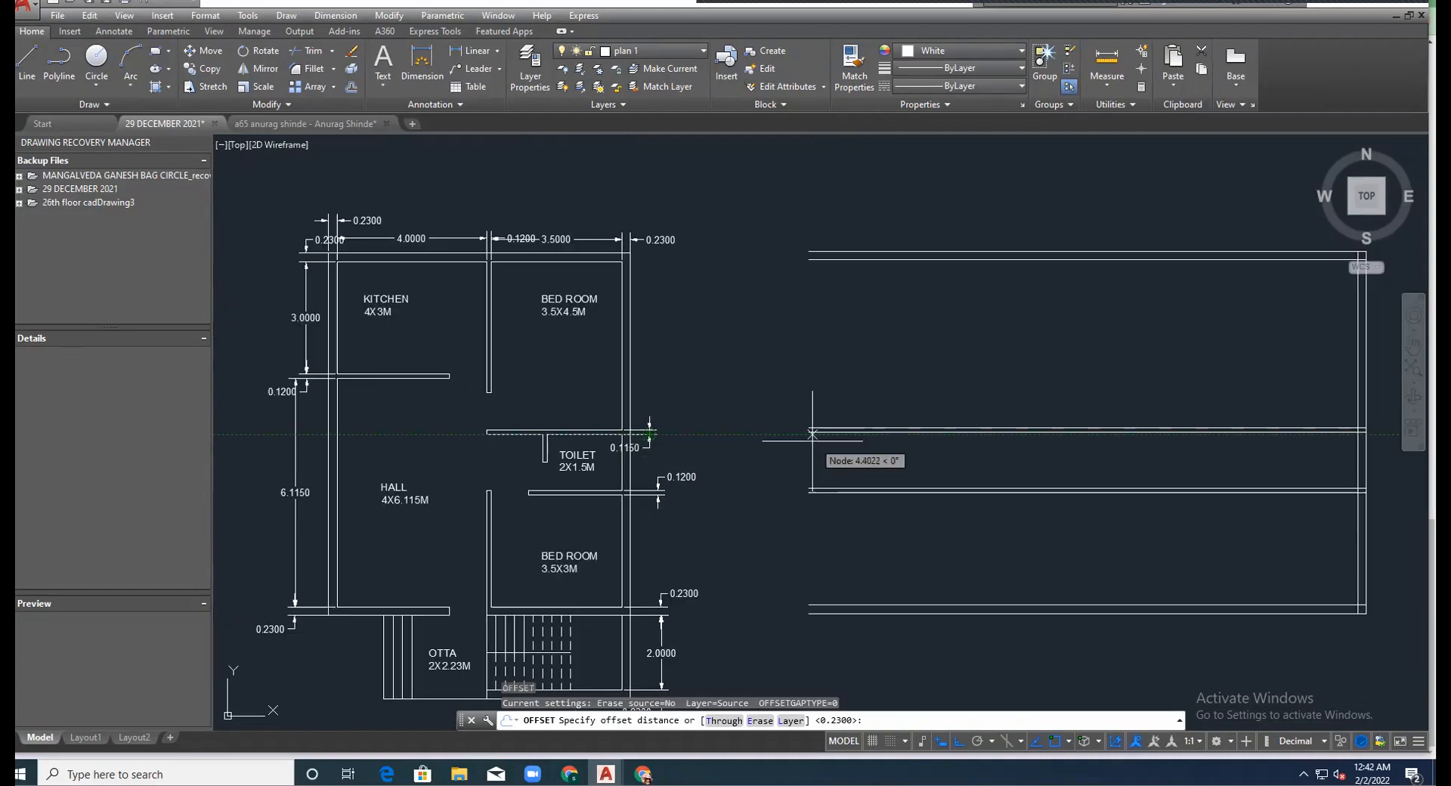
text(2)
key(Return)
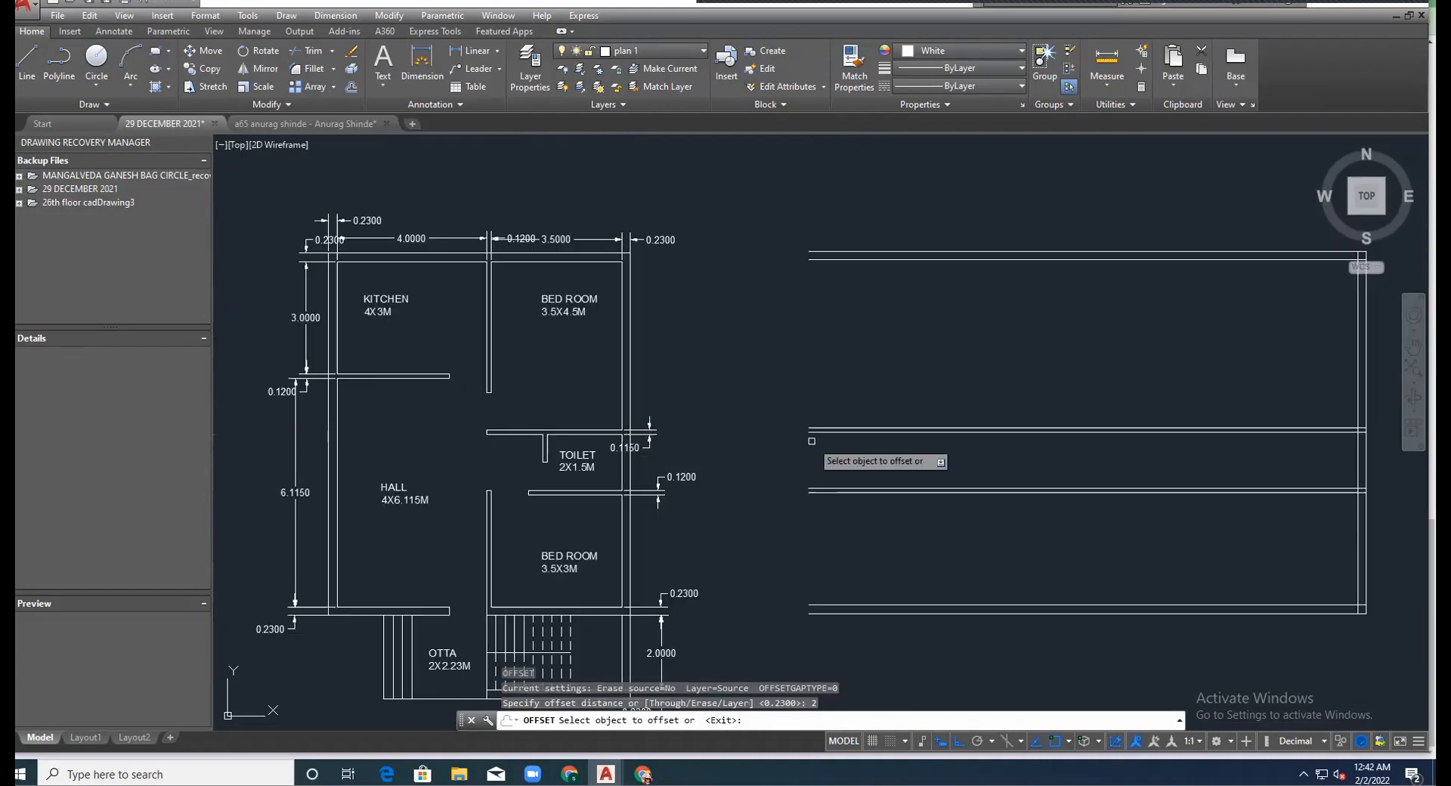
click(1357, 463)
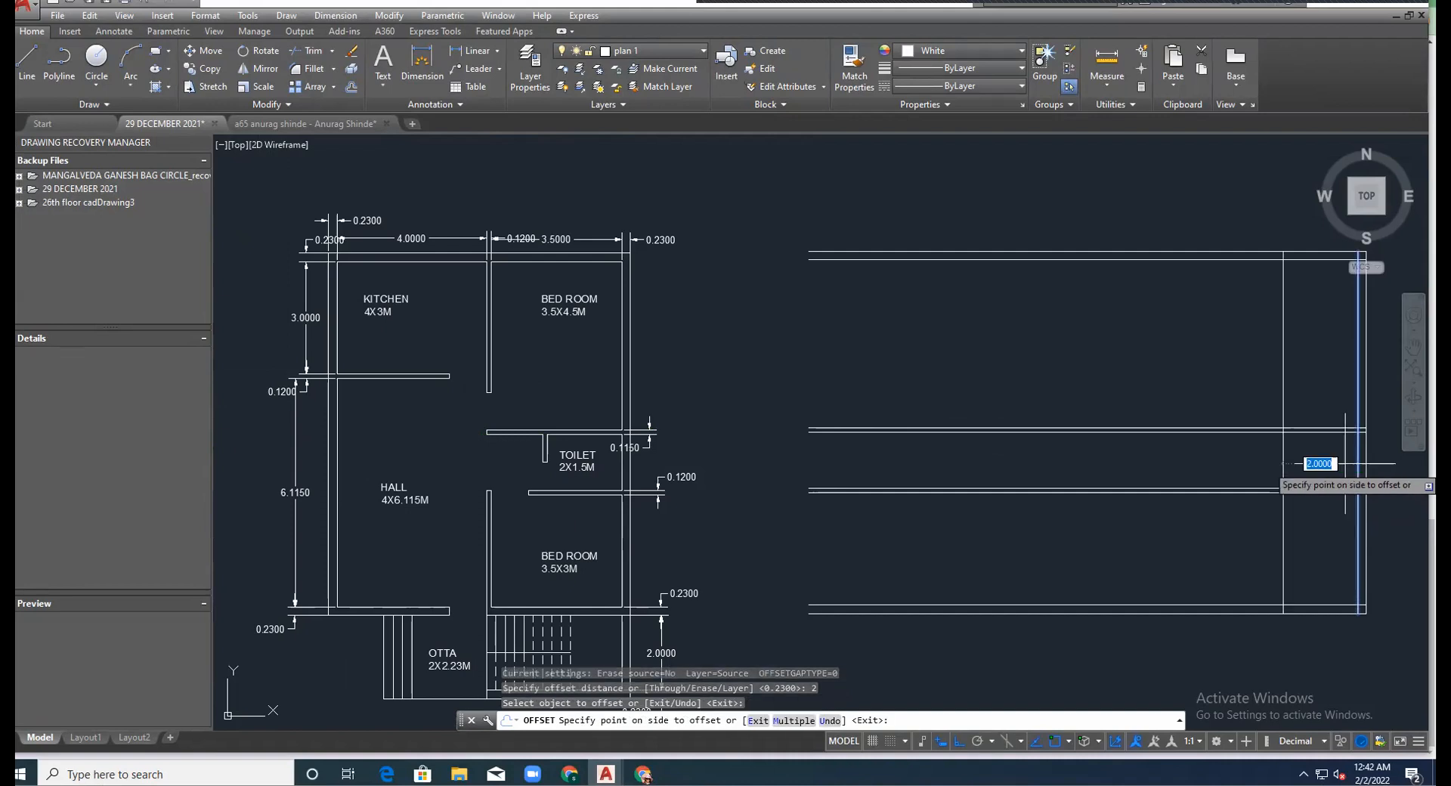
click(1271, 466)
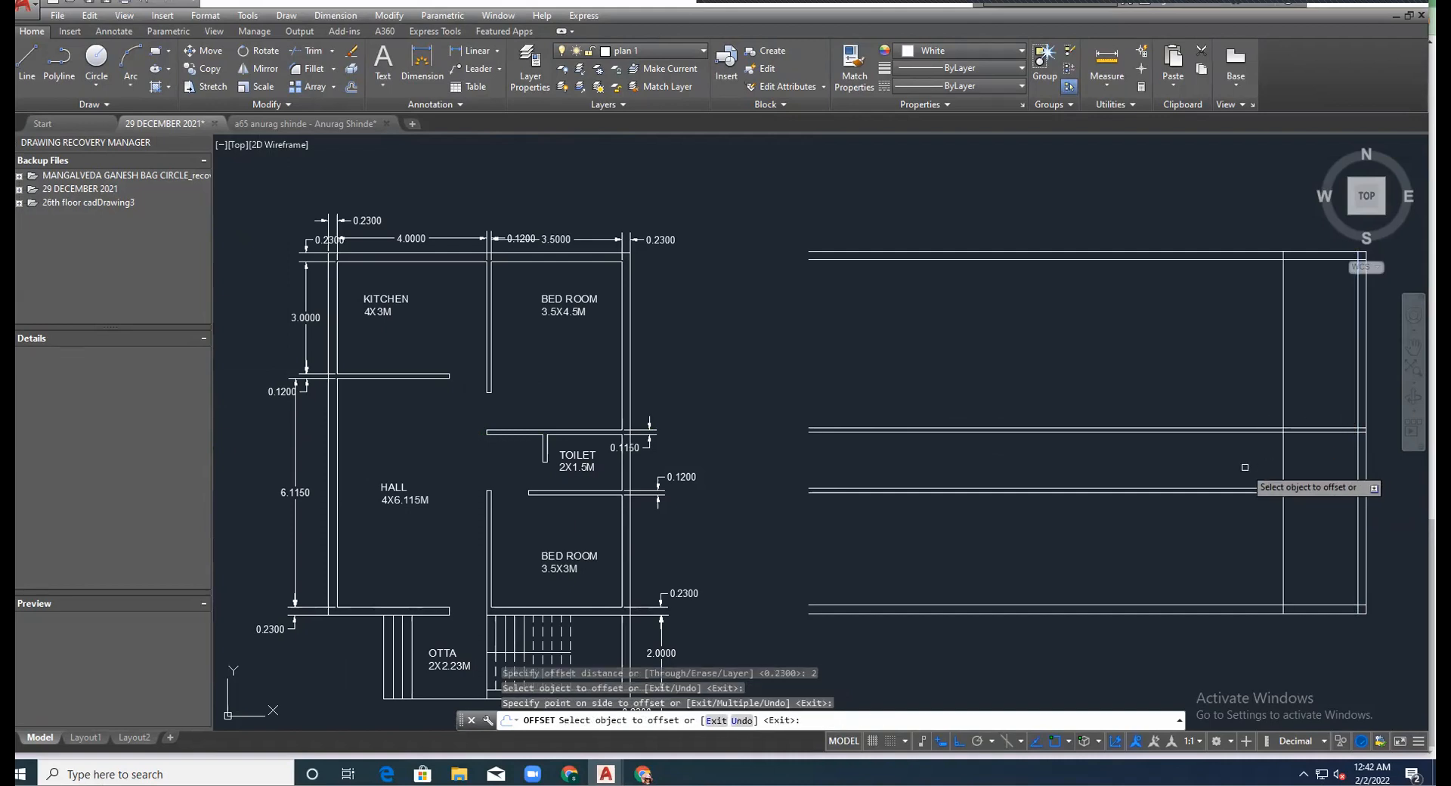
key(Escape)
Offset the toilet's left boundary line 0.12 to the left to form the partition wall's thickness.
scroll(557, 446, up, 4)
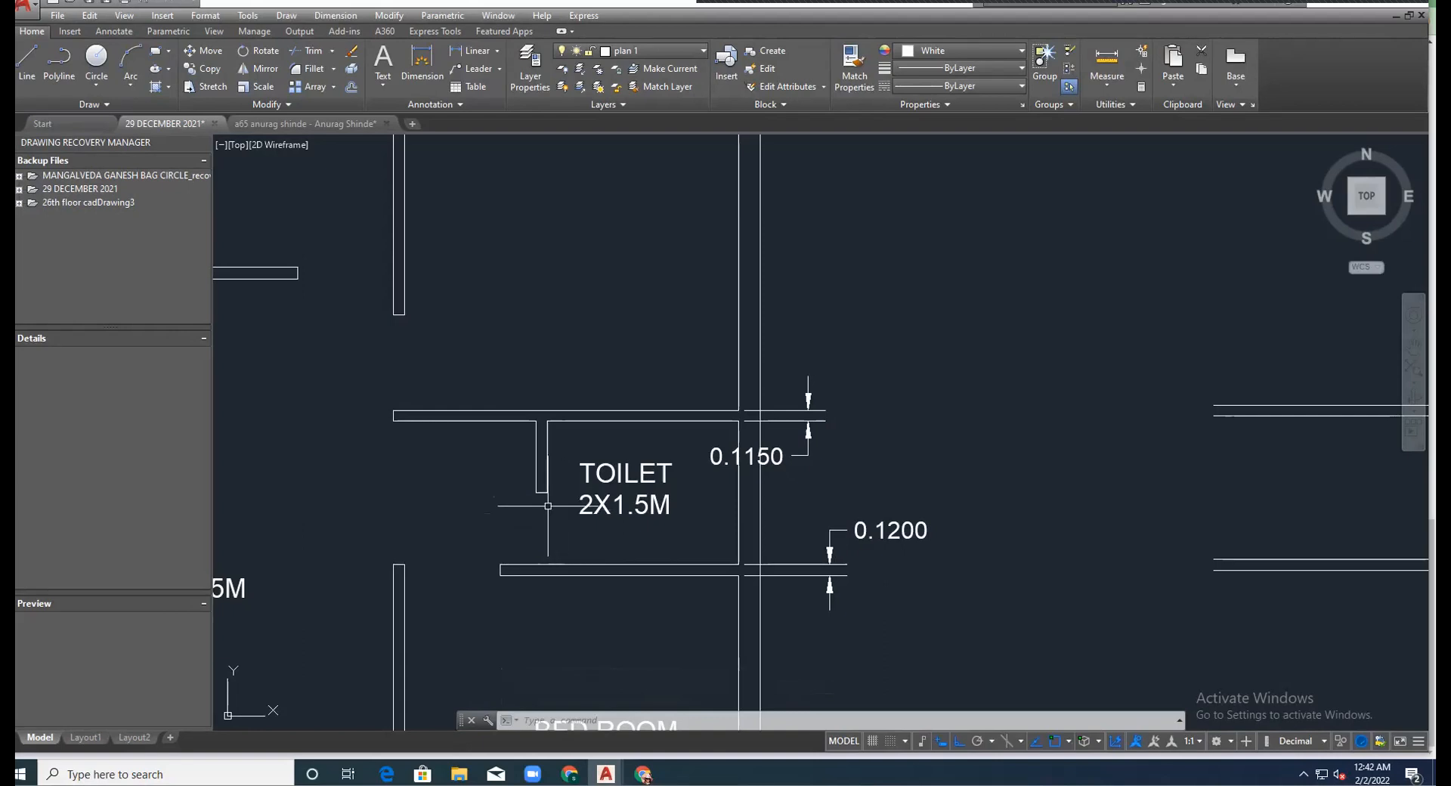
scroll(548, 505, down, 4)
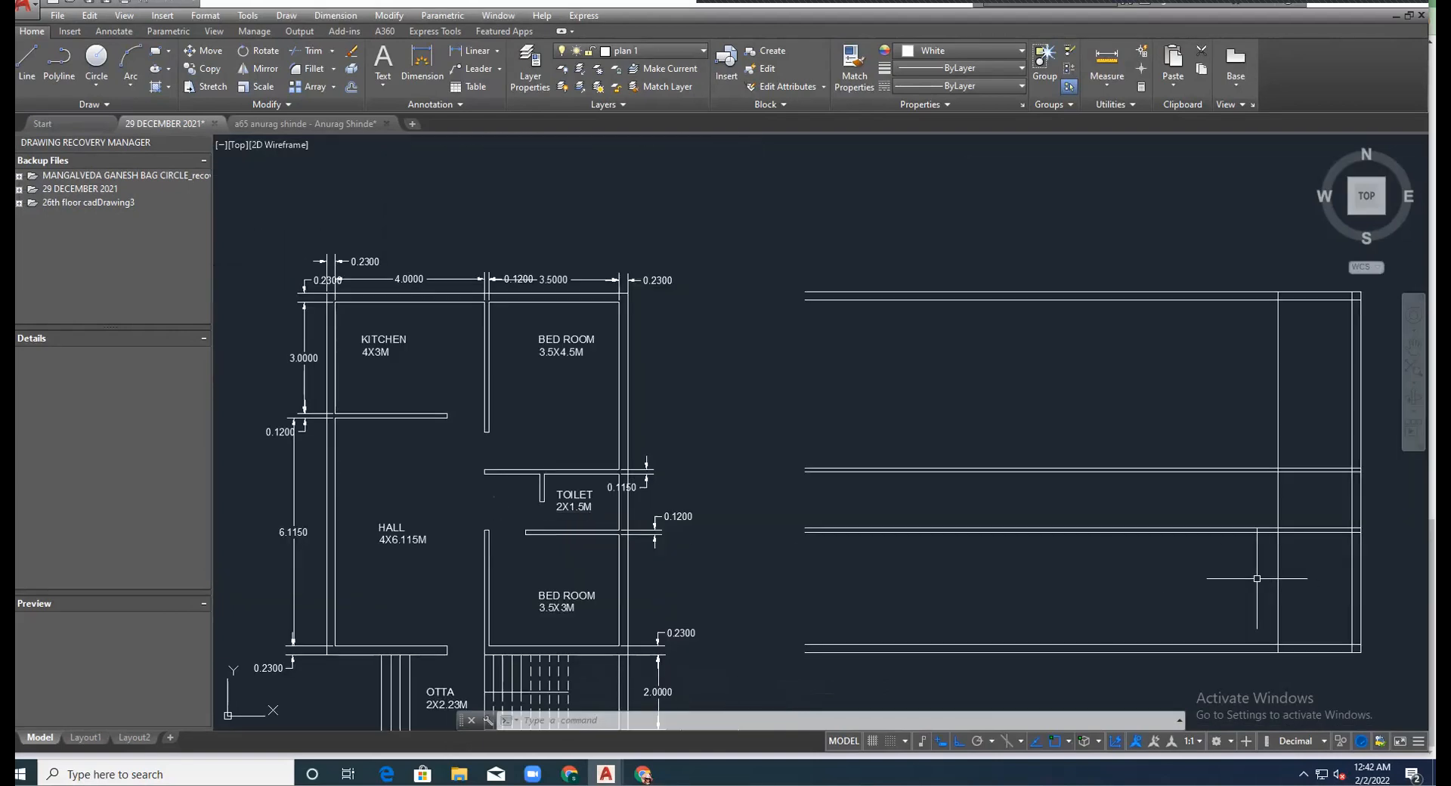
scroll(1249, 508, up, 2)
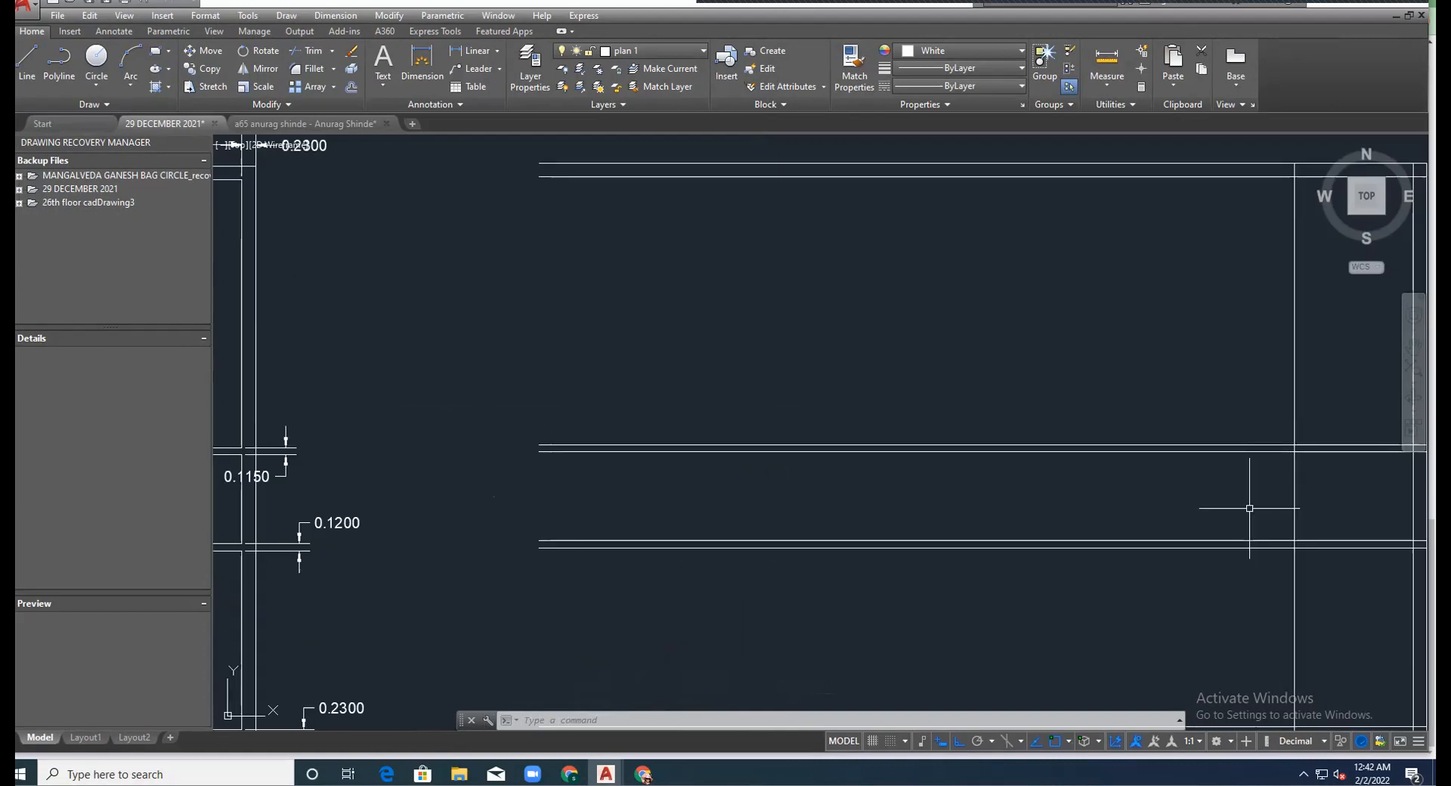
text(o)
key(Return)
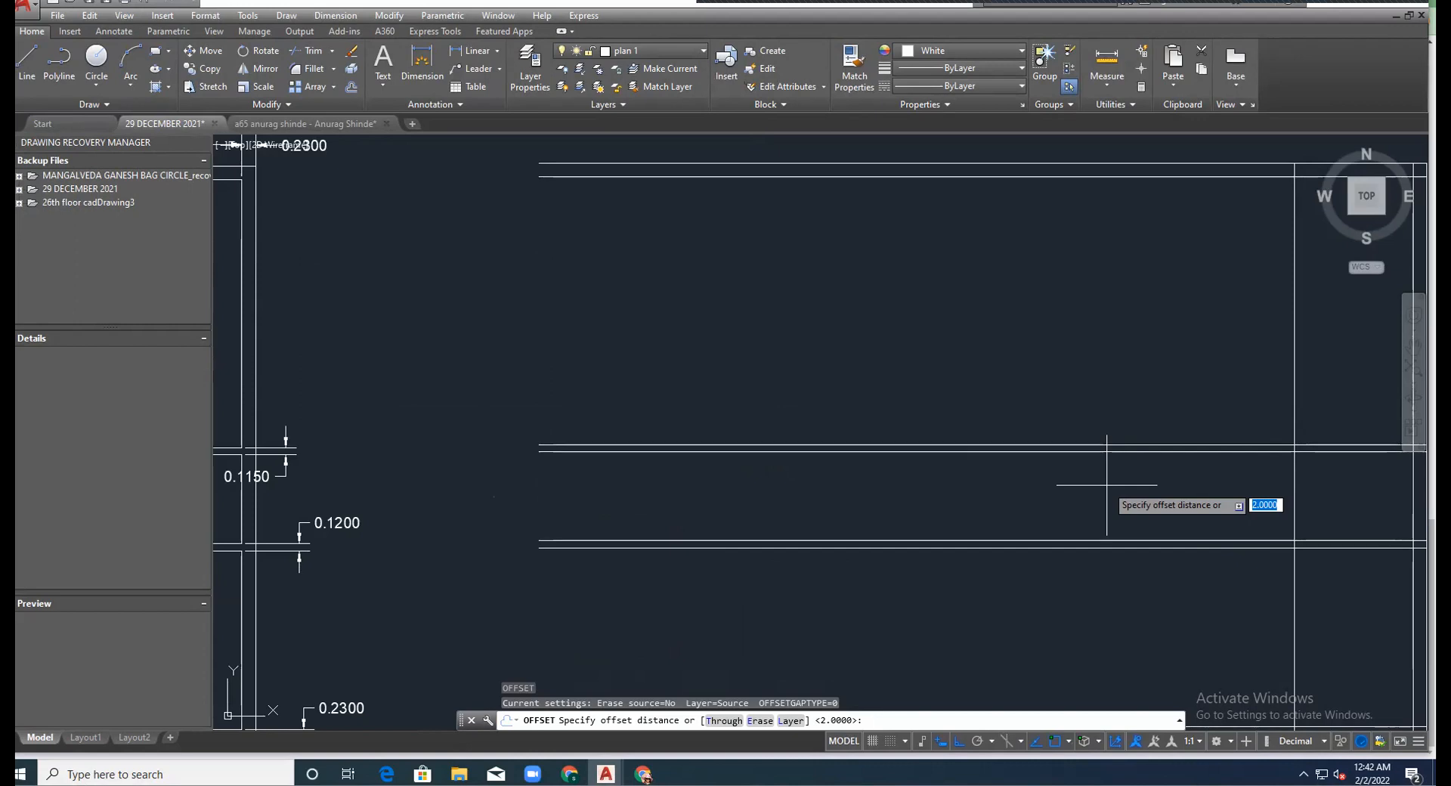
text(0.12)
key(Return)
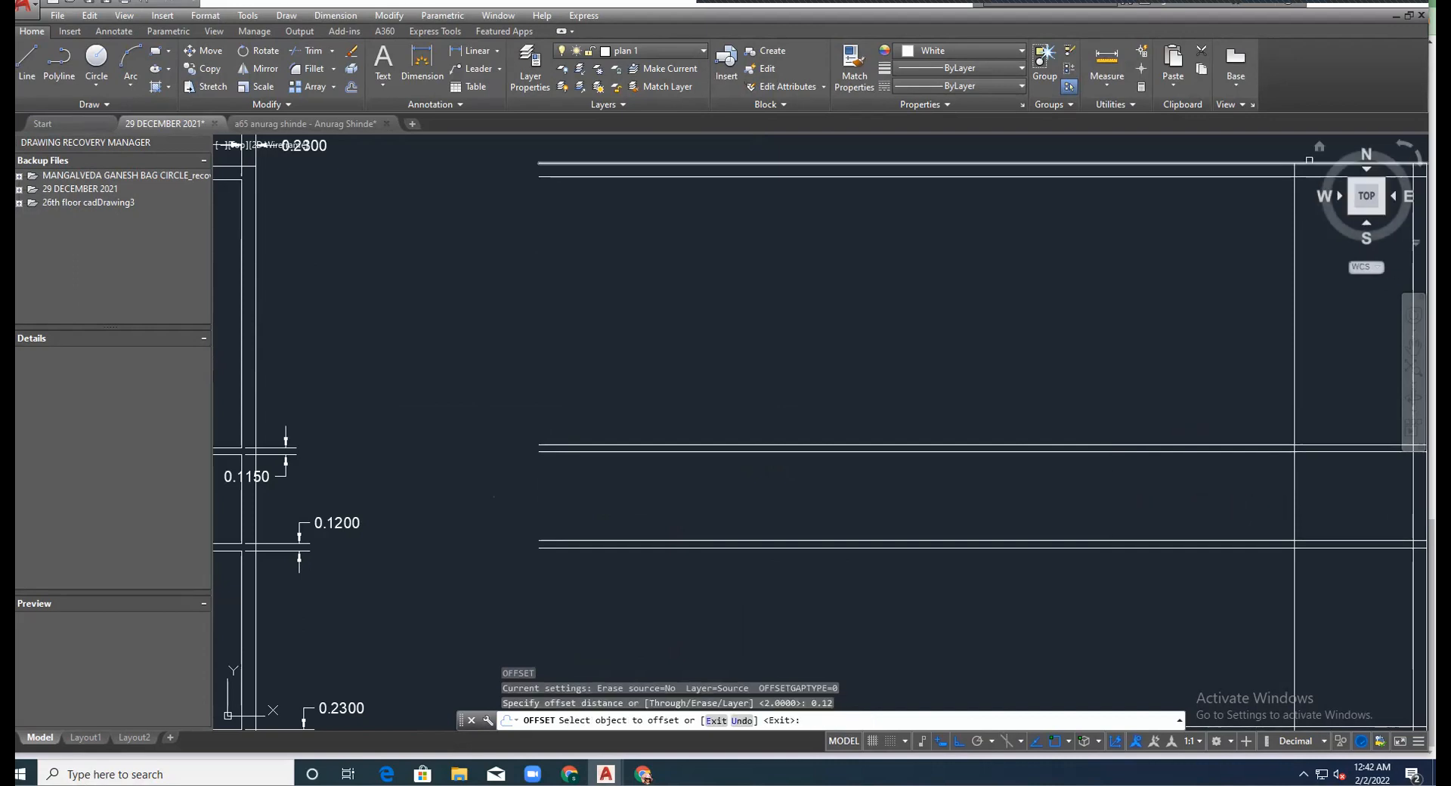
click(1295, 495)
click(1289, 500)
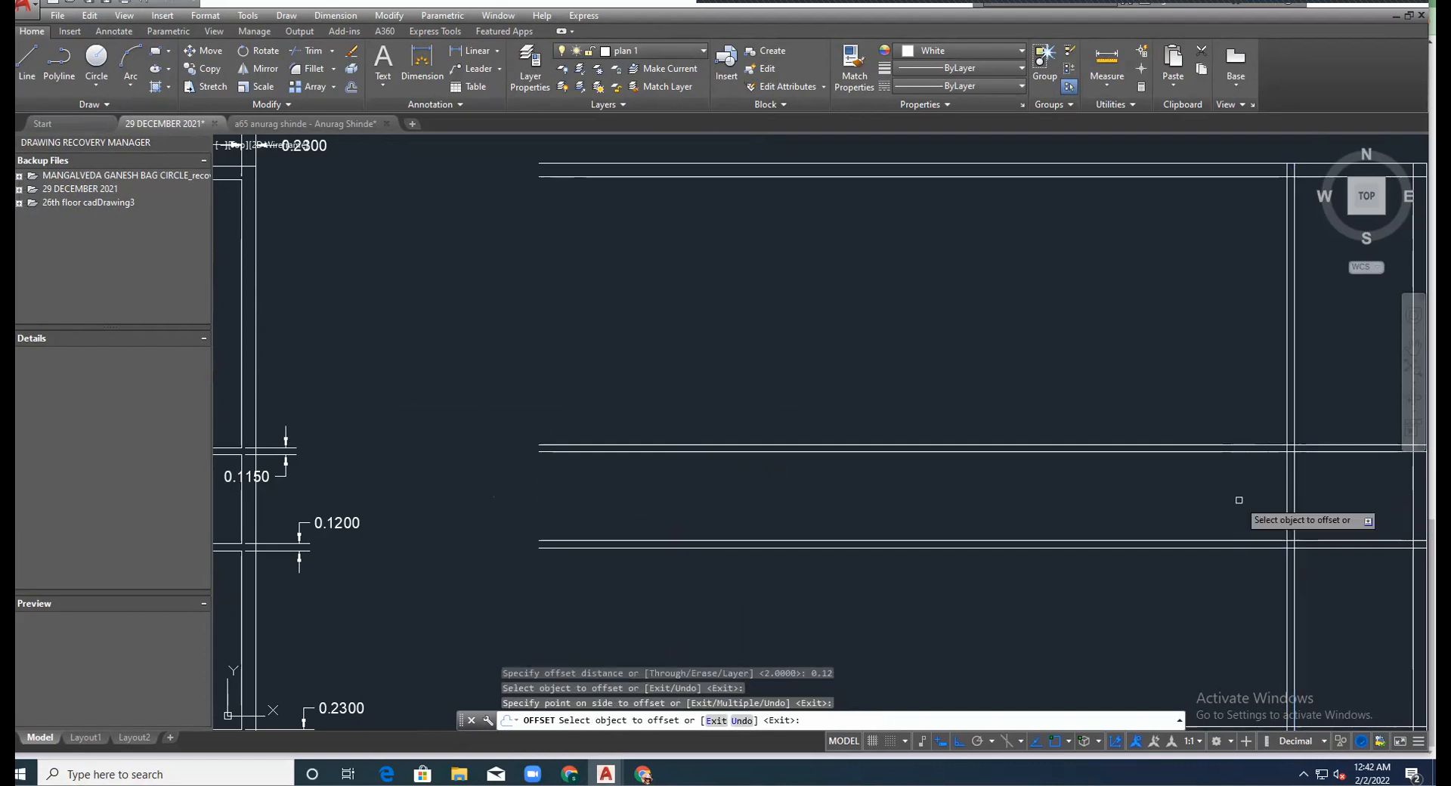
key(Escape)
Compare the new plan's toilet partition with the original plan's toilet and lower bedroom layout.
scroll(971, 448, down, 4)
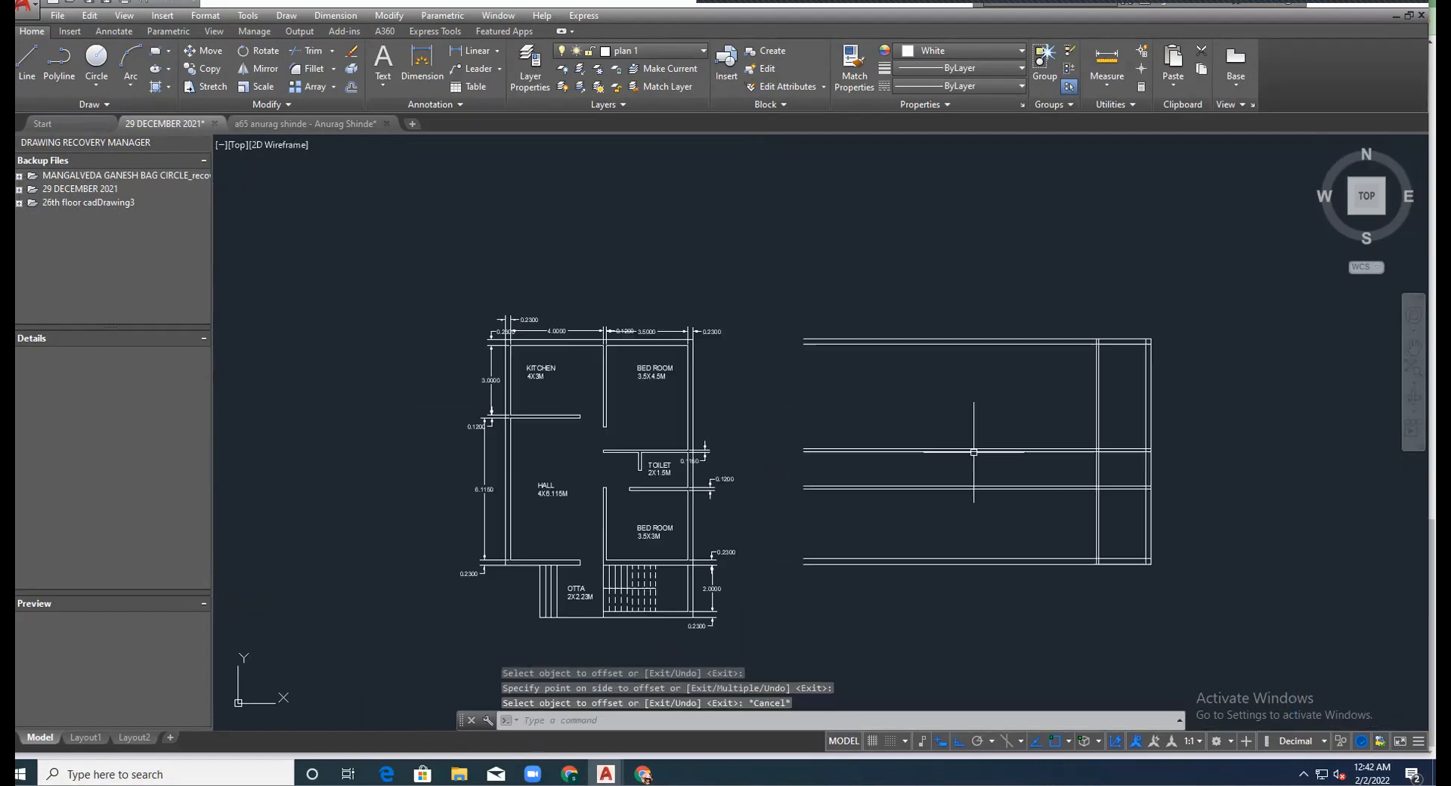
scroll(1205, 458, up, 2)
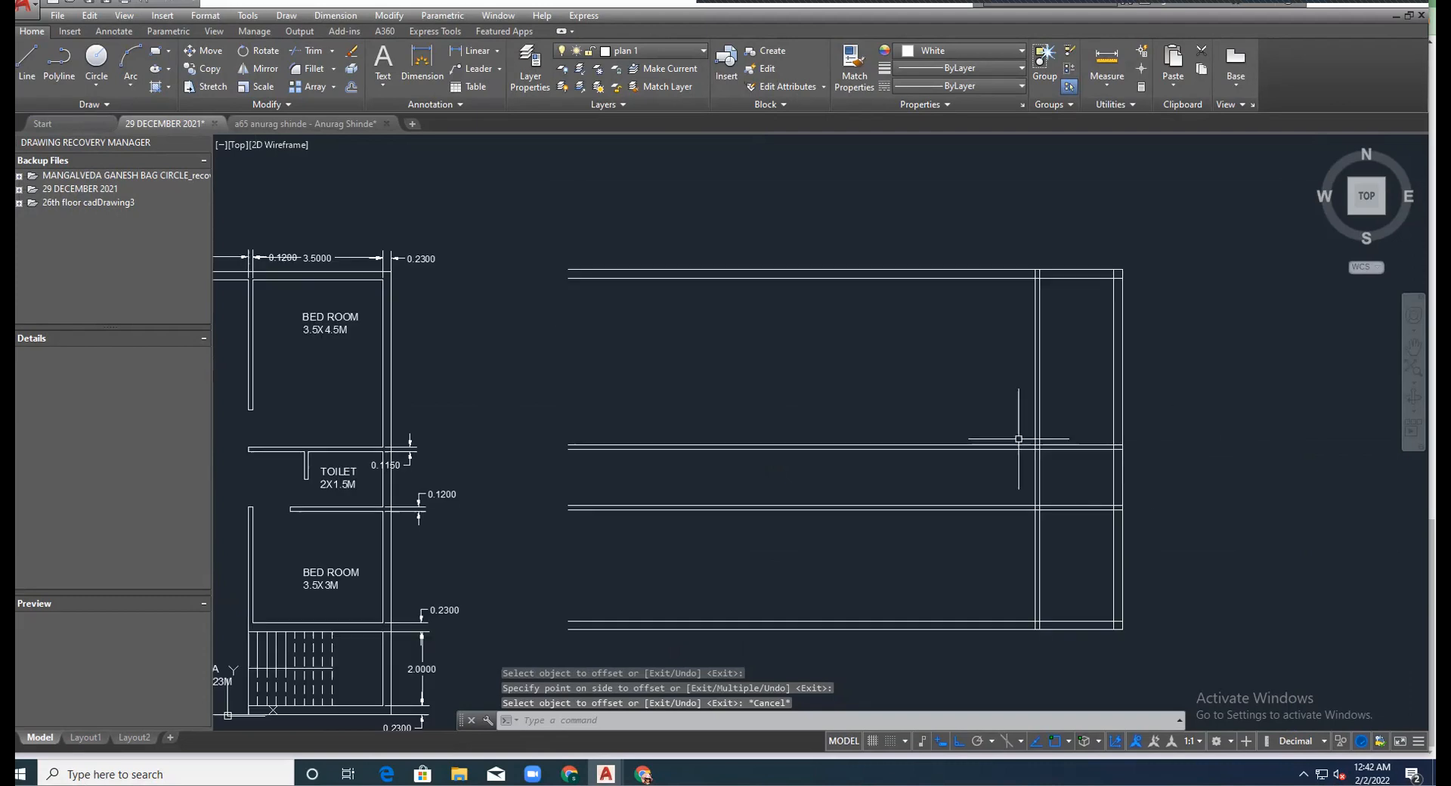
scroll(863, 448, down, 2)
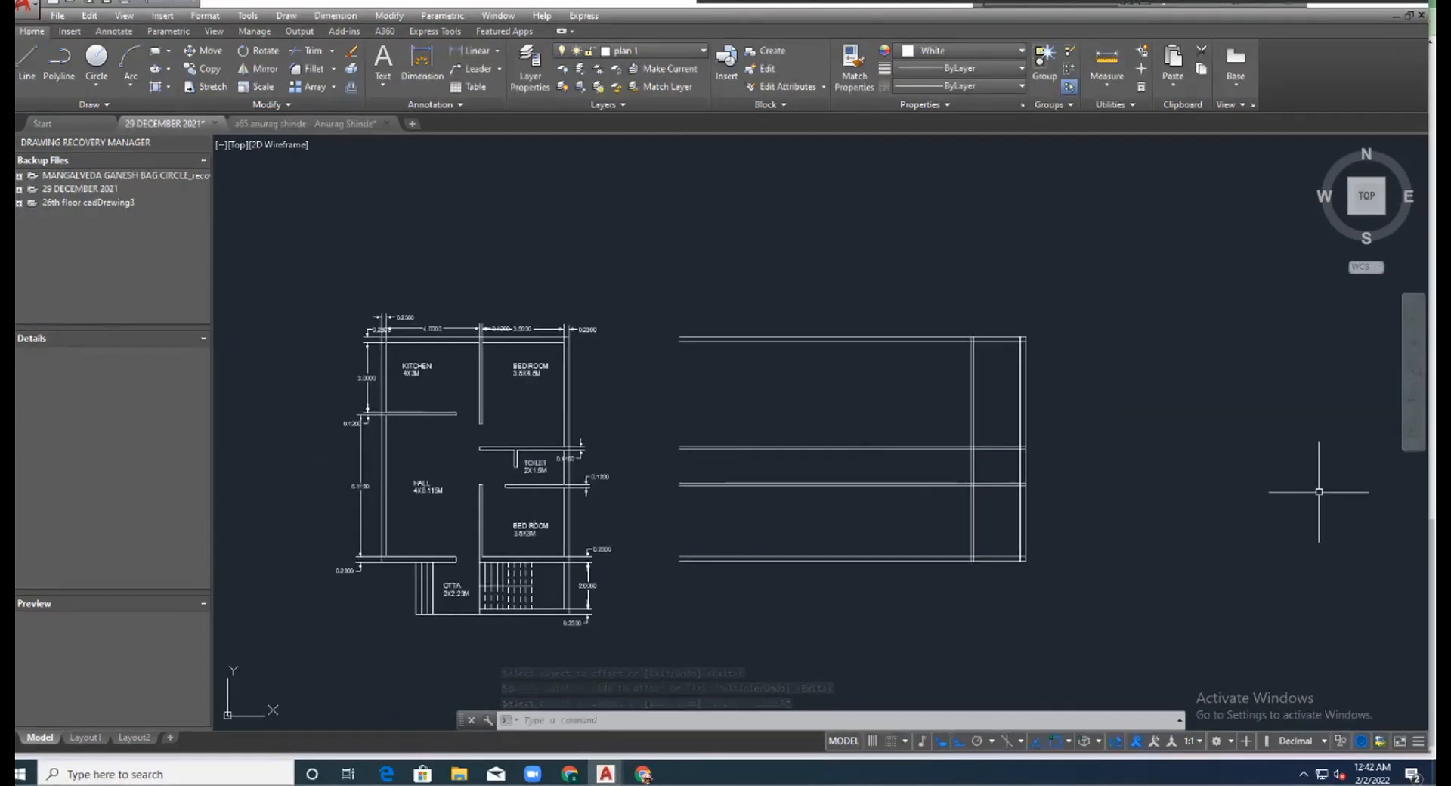
scroll(492, 534, up, 4)
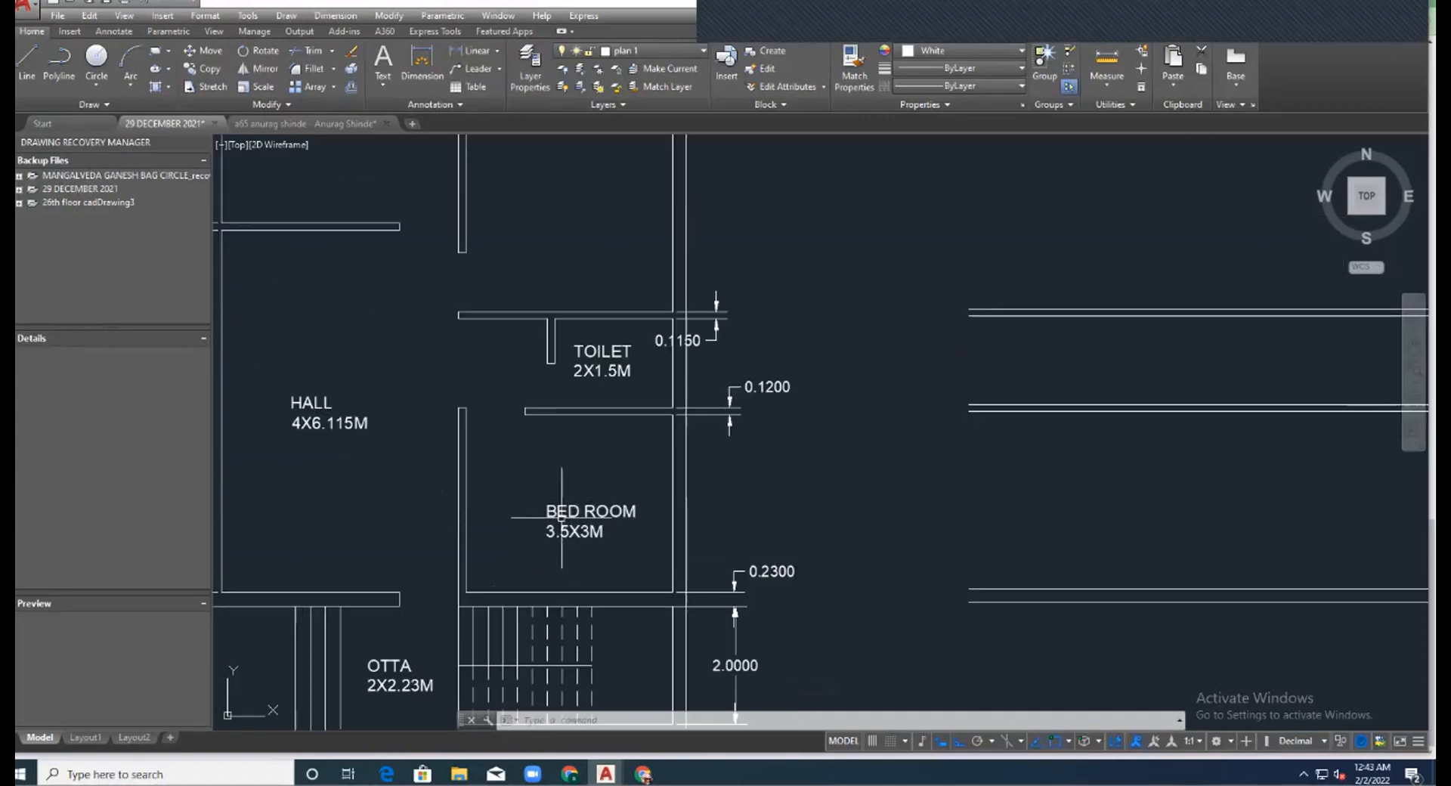
Examine the original plan's toilet and lower bedroom, selecting the bedroom's inner right wall segment and clearing the selection.
mouse_move(556, 516)
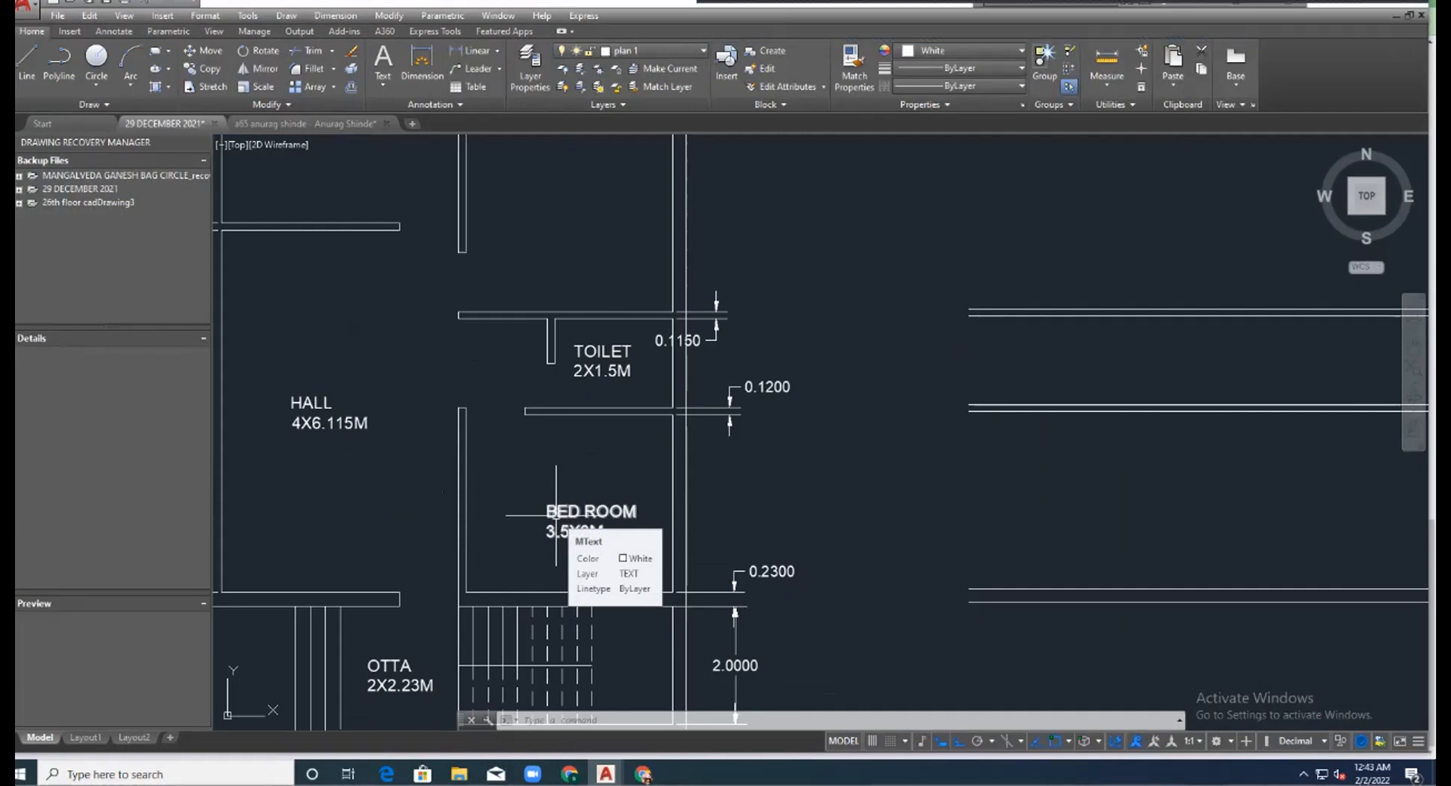
scroll(557, 515, down, 3)
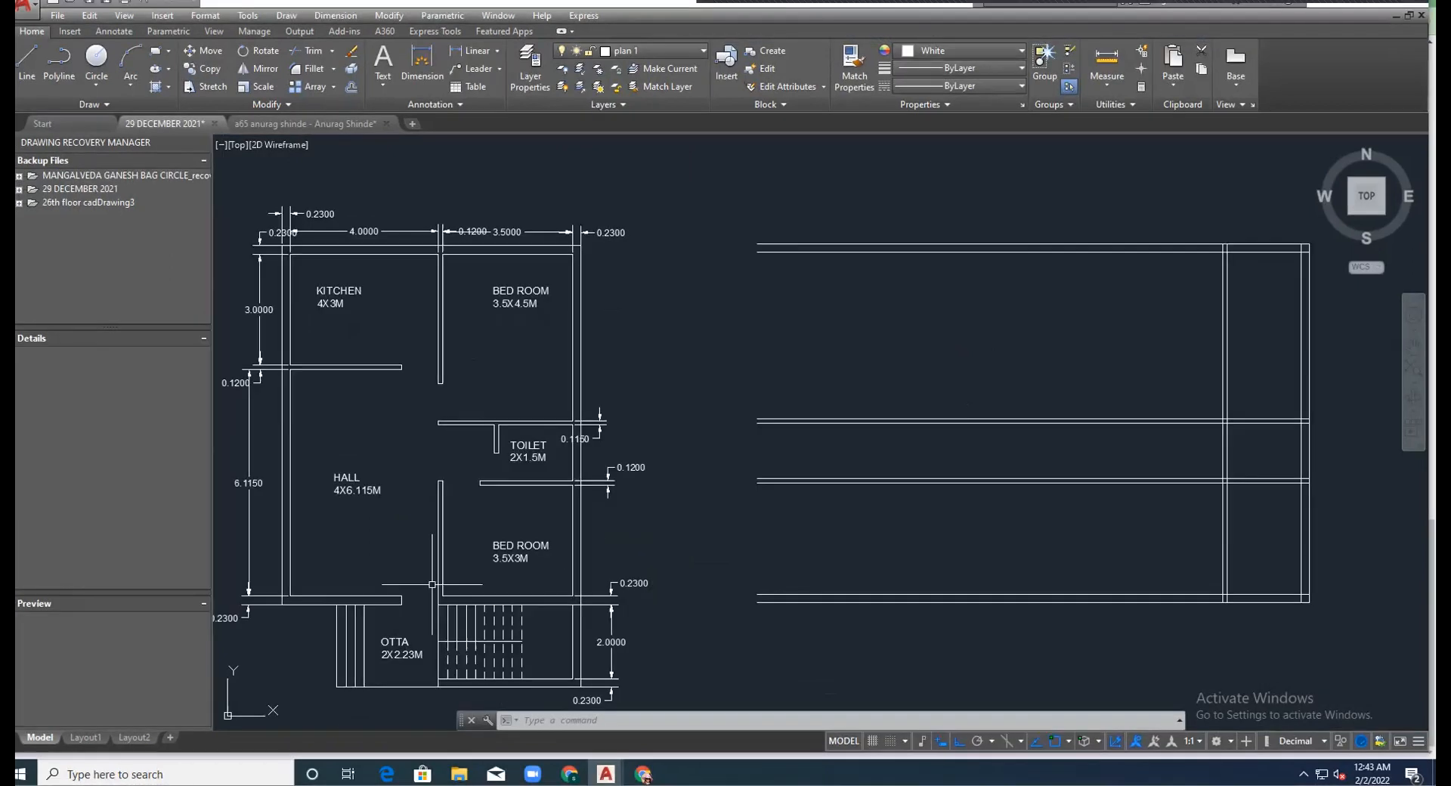
scroll(487, 507, up, 2)
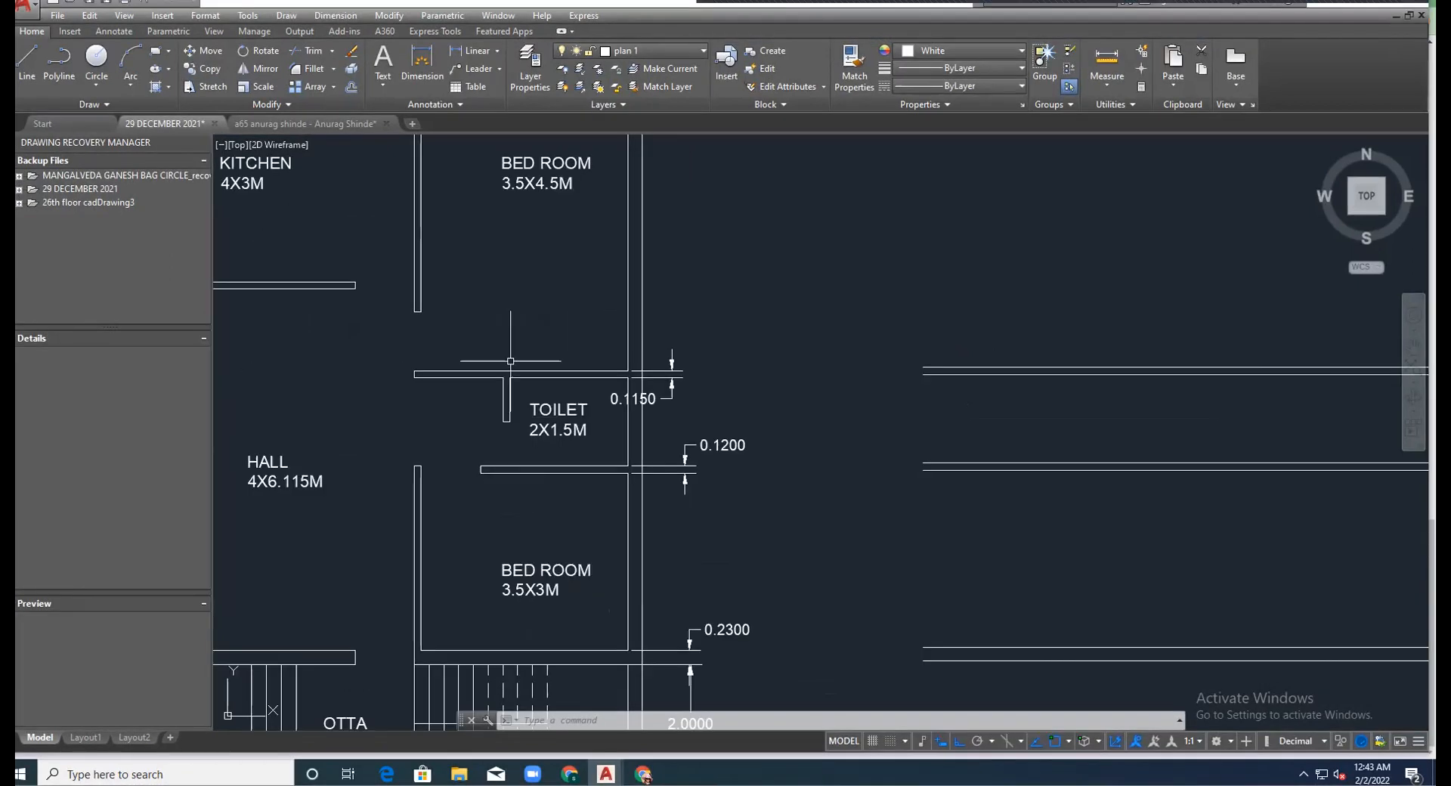
scroll(514, 323, down, 2)
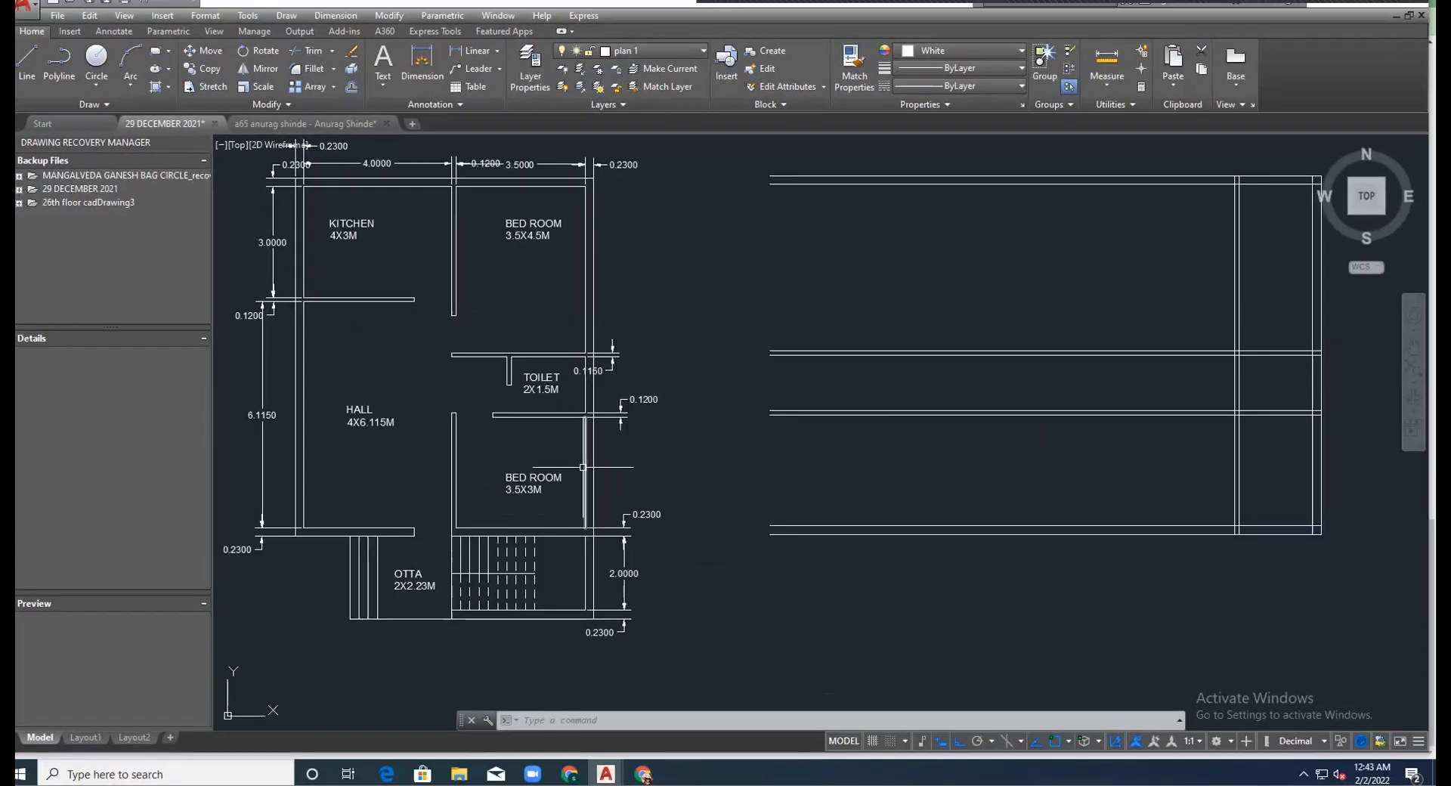
click(585, 472)
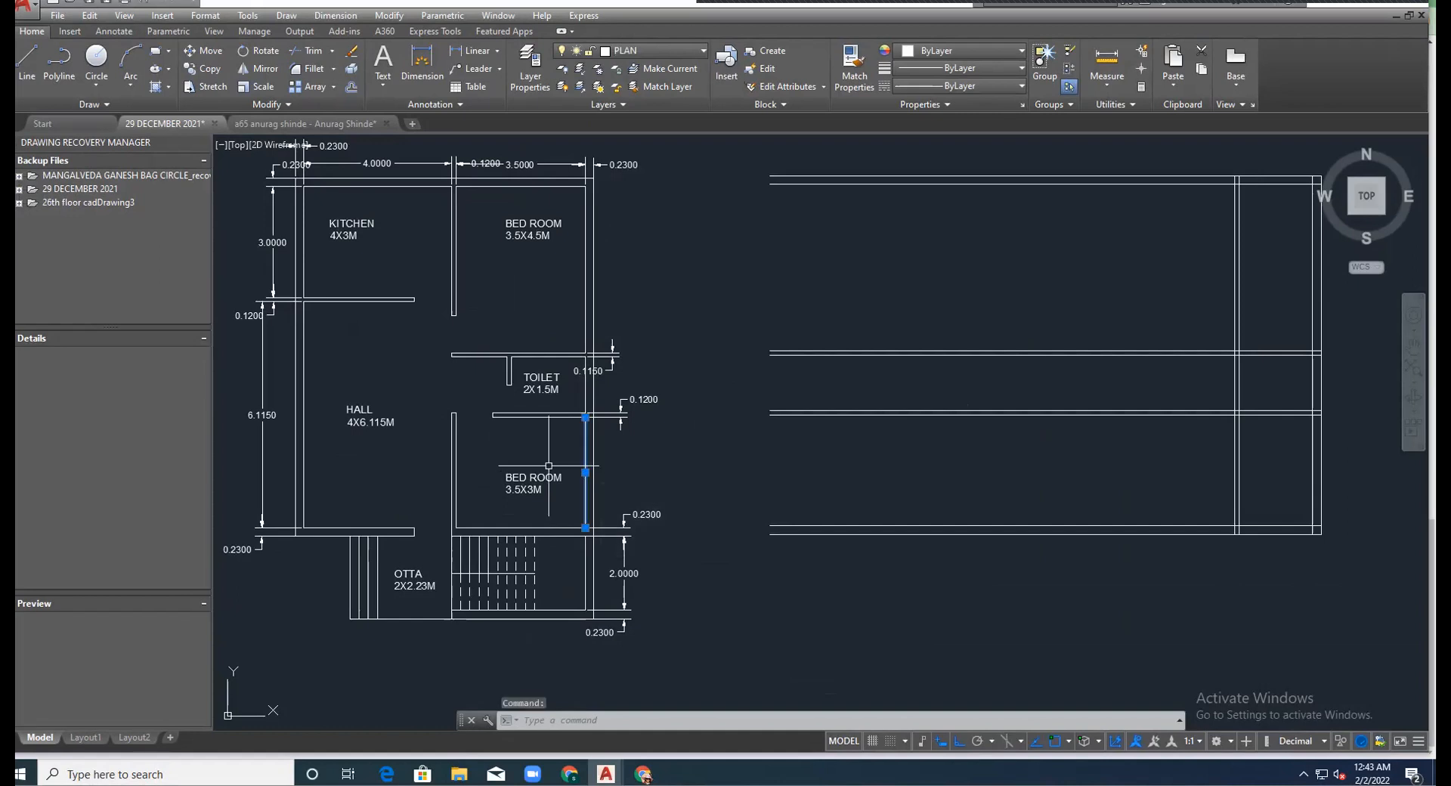
key(Escape)
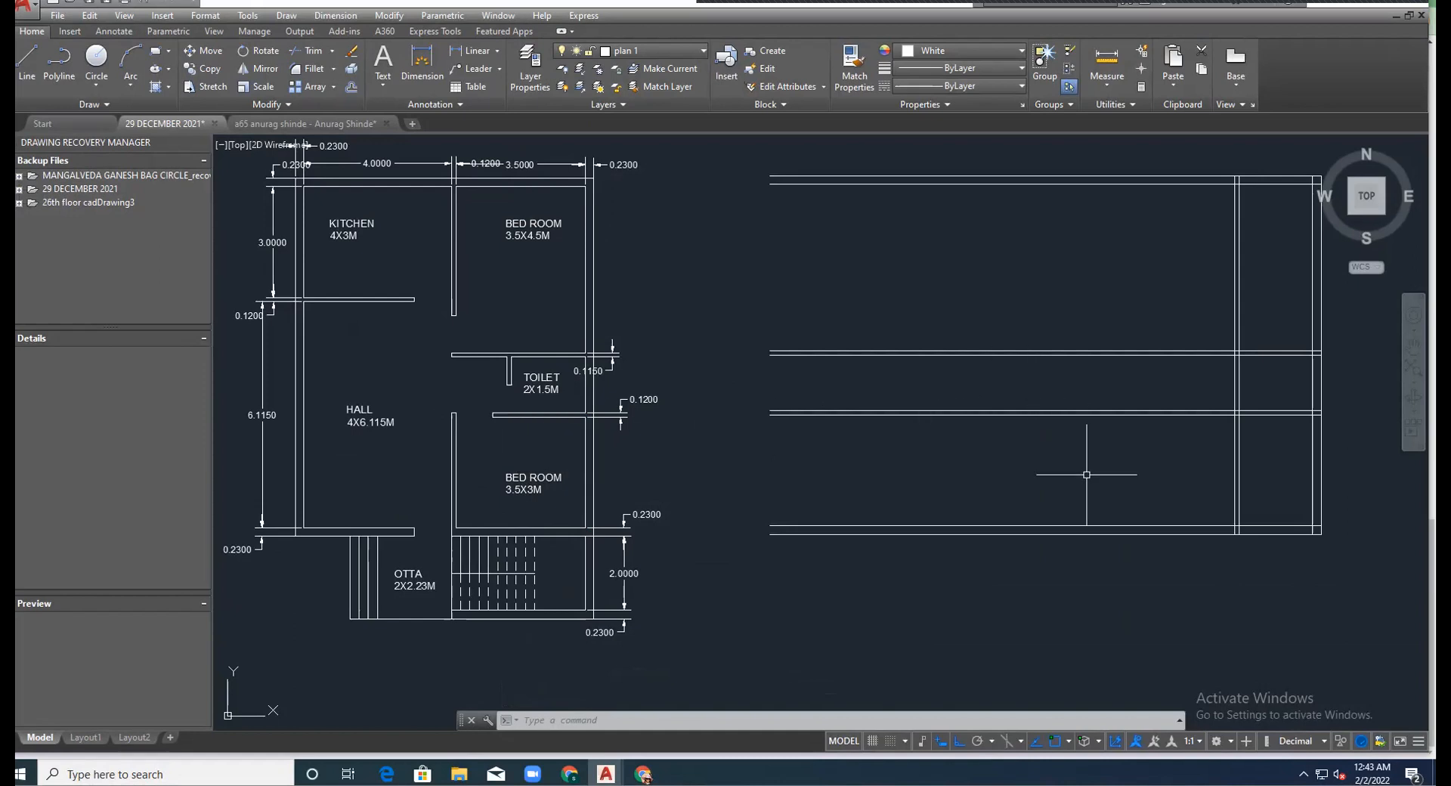
Offset the new plan's inner right wall line 3.5 to the left to set the bedroom's width.
text(o)
key(Return)
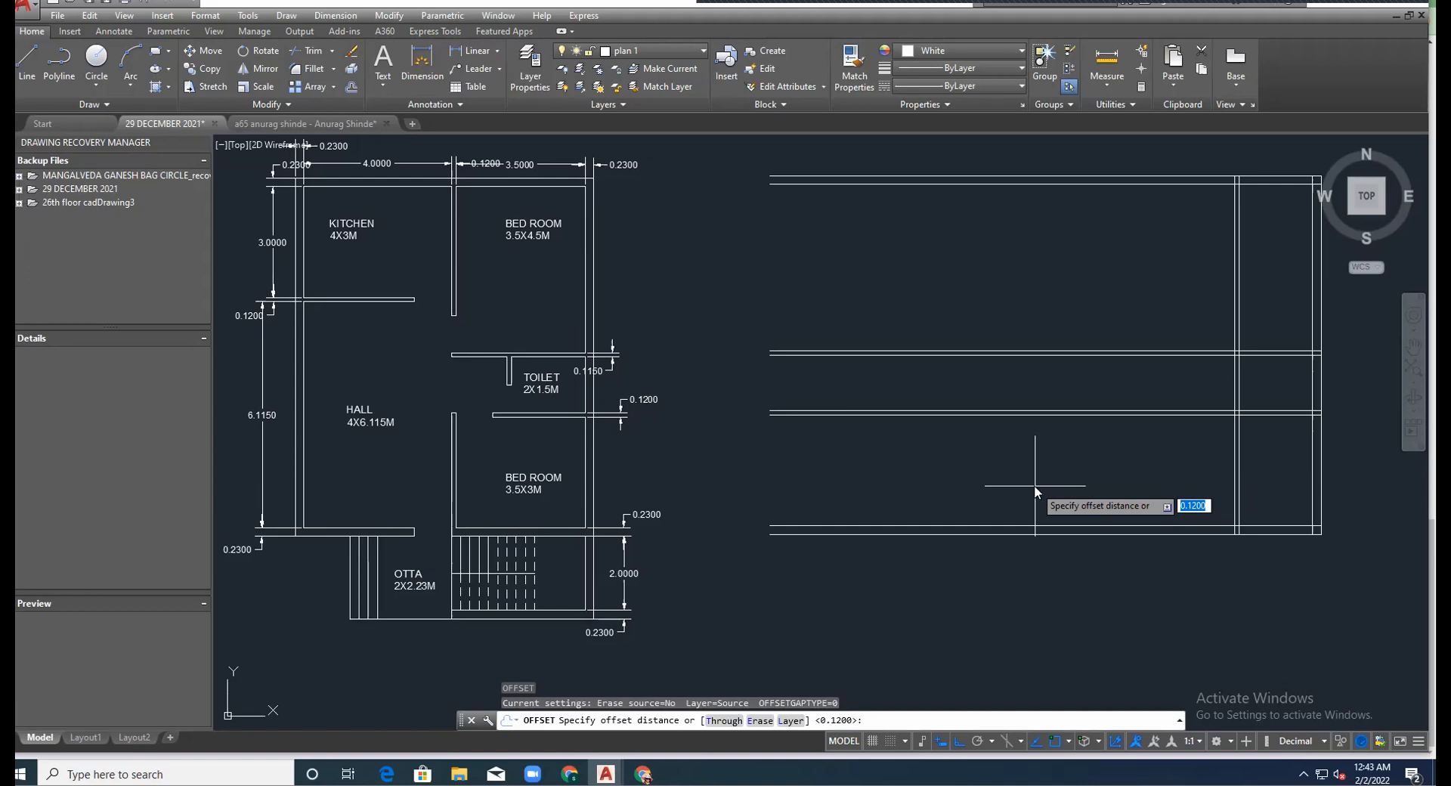
text(3.5)
key(Return)
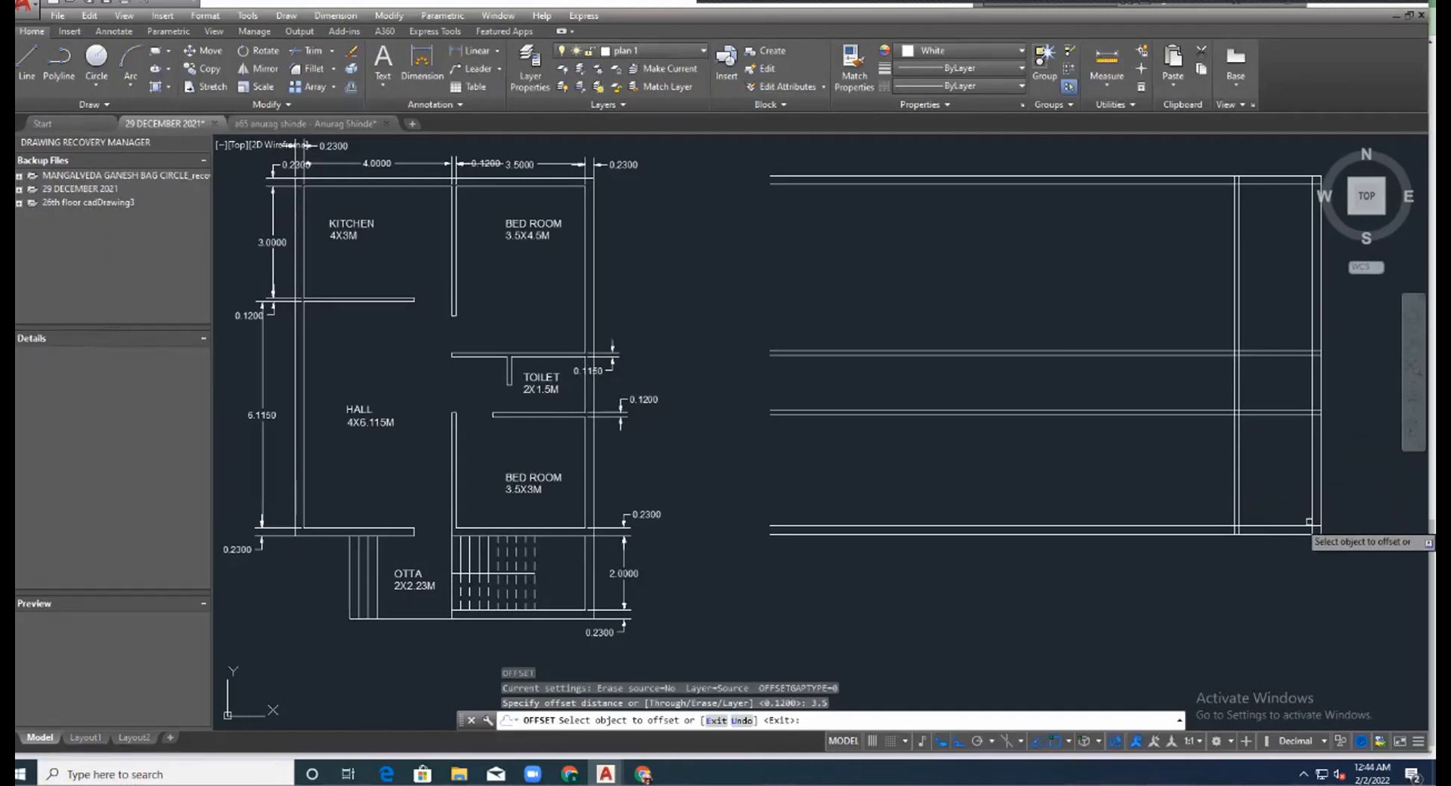
click(1312, 477)
click(1190, 476)
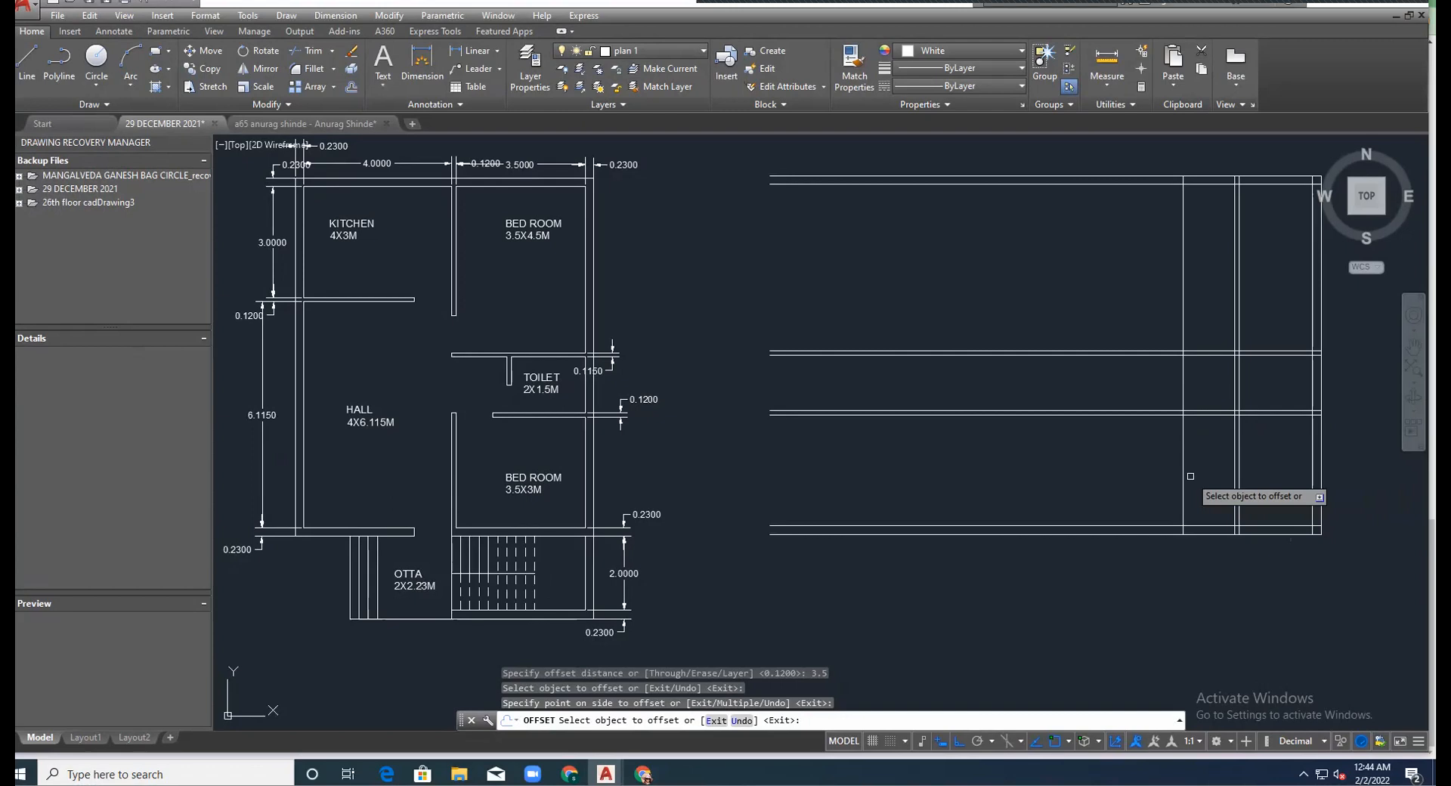
key(Return)
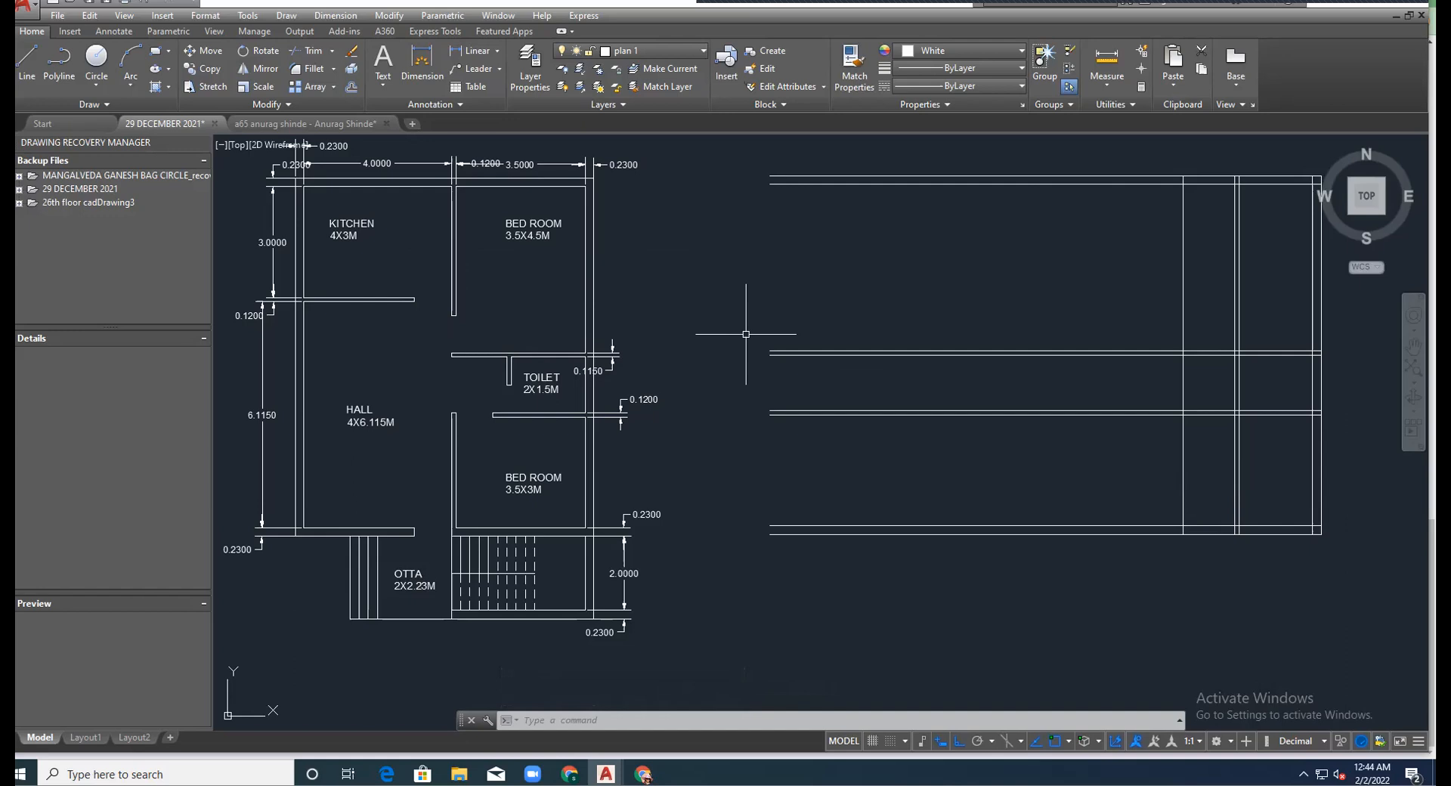
Offset the bedroom's left boundary line 0.12 to the left to form the partition wall's thickness.
text(o)
key(Return)
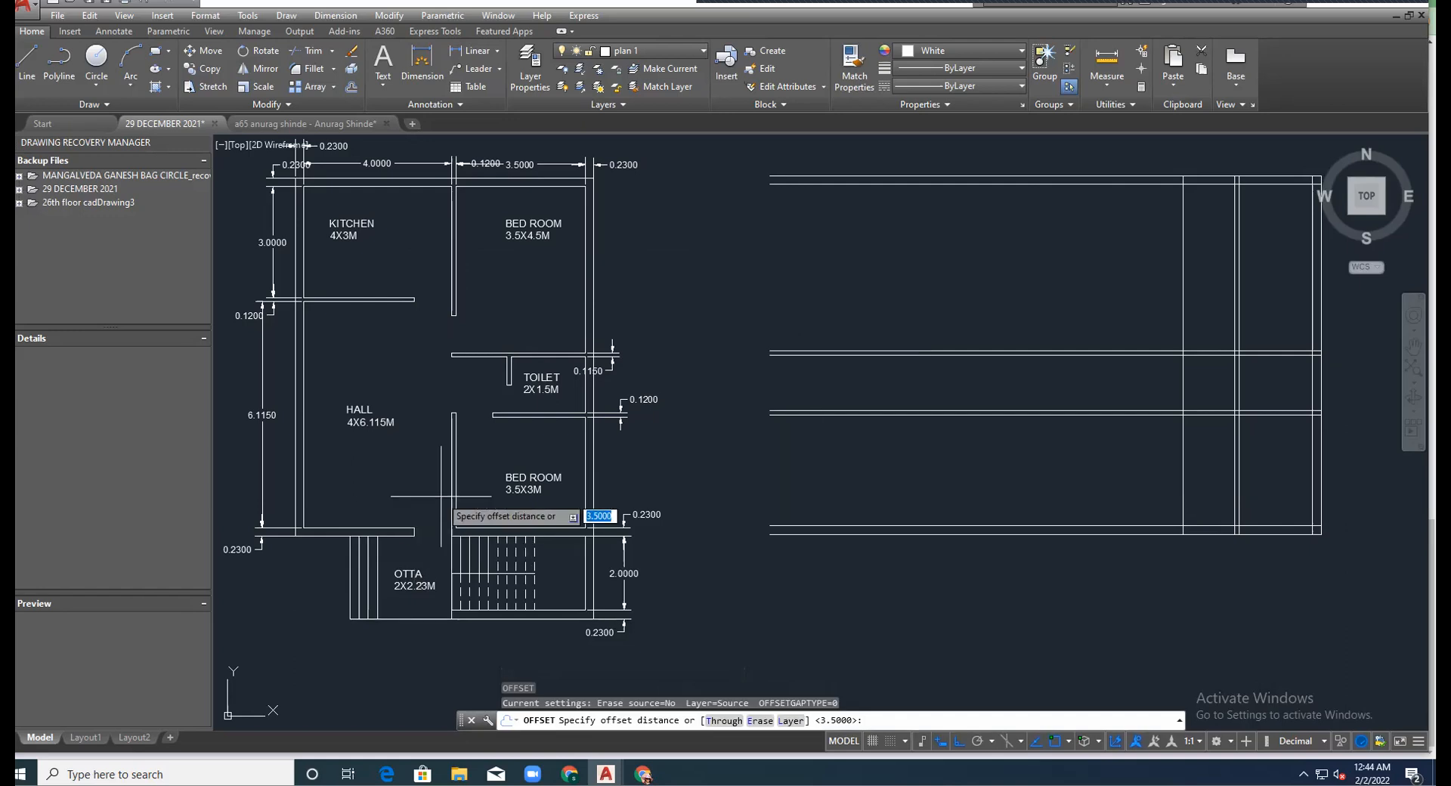
scroll(451, 498, up, 2)
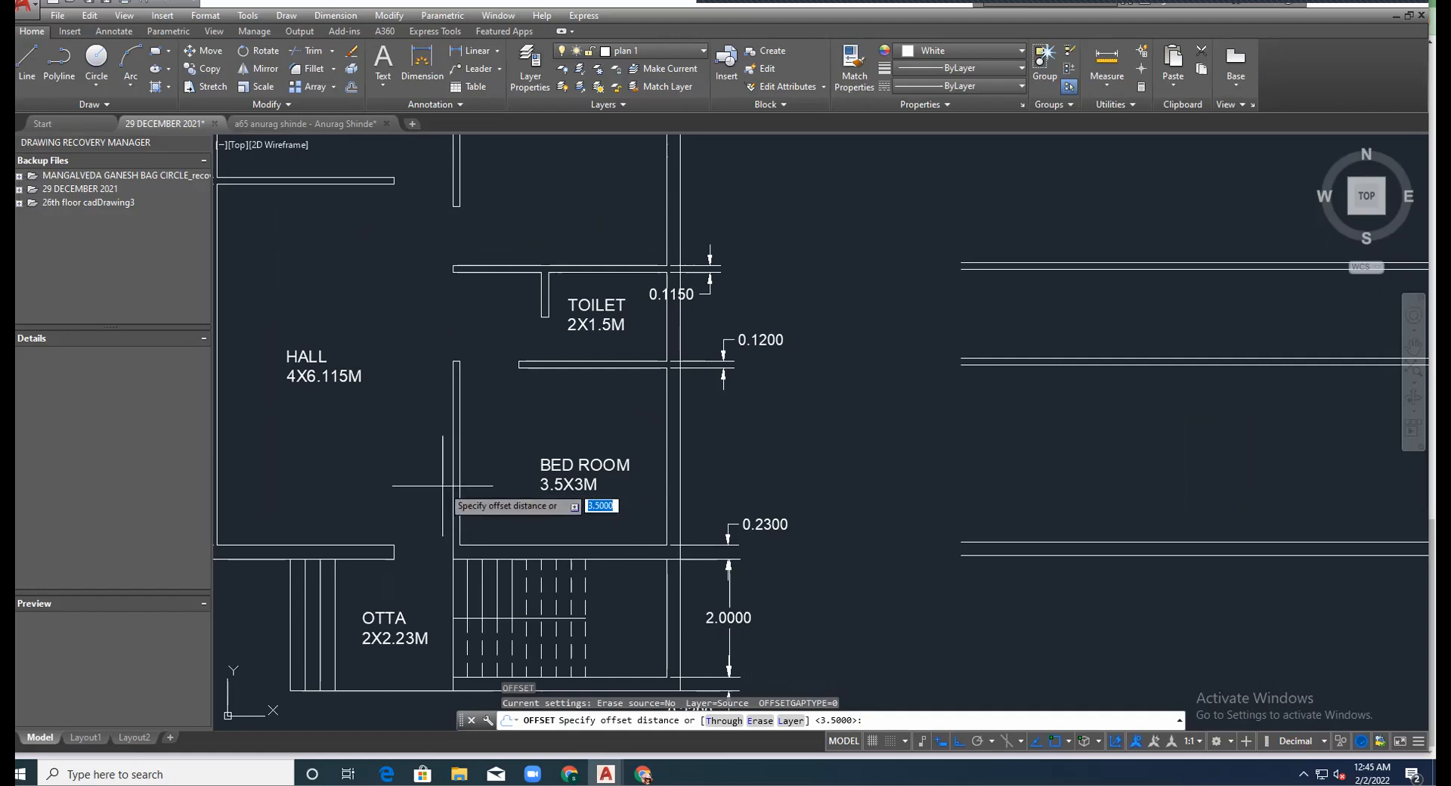
scroll(568, 490, down, 2)
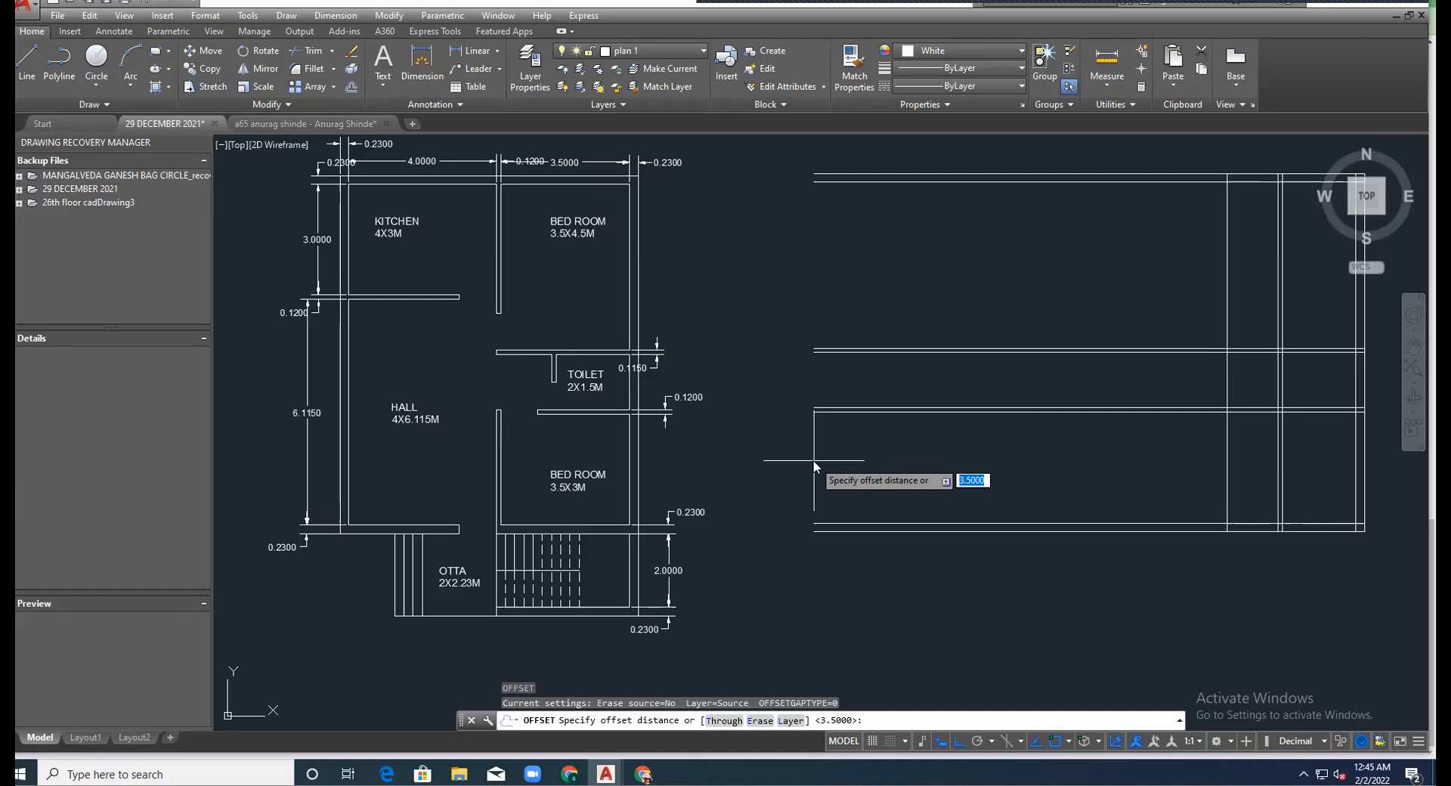
text(0.12)
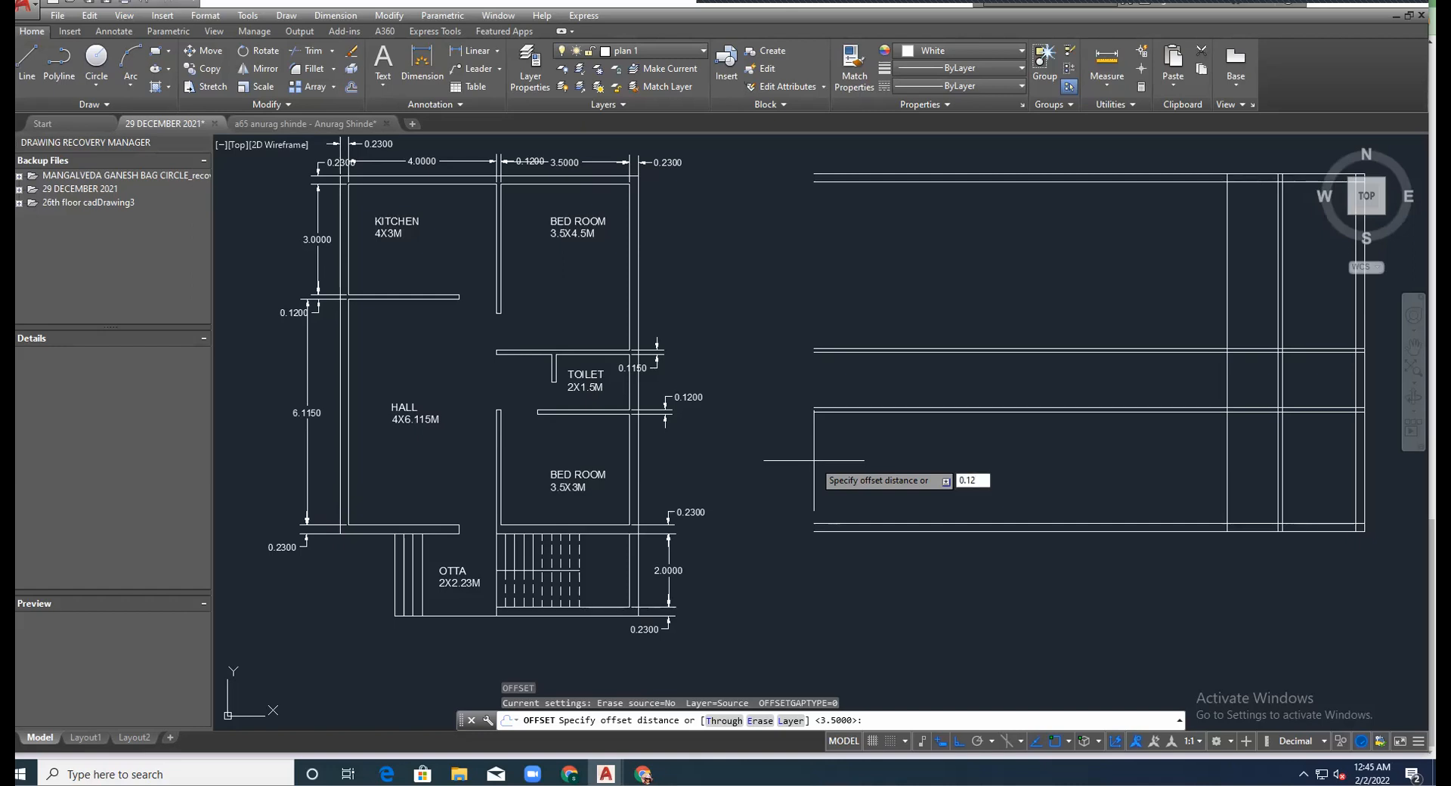
key(Return)
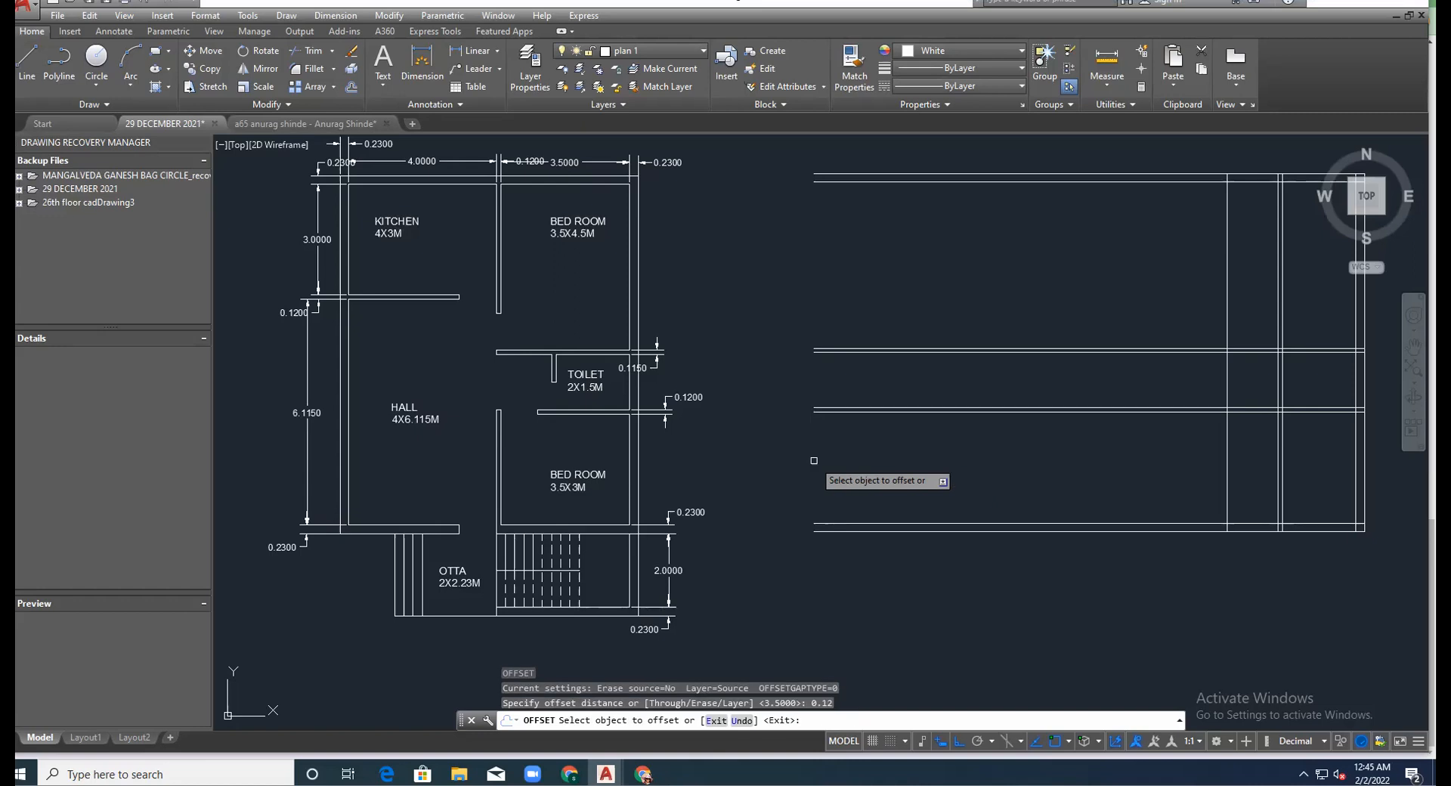
click(1227, 466)
click(1180, 466)
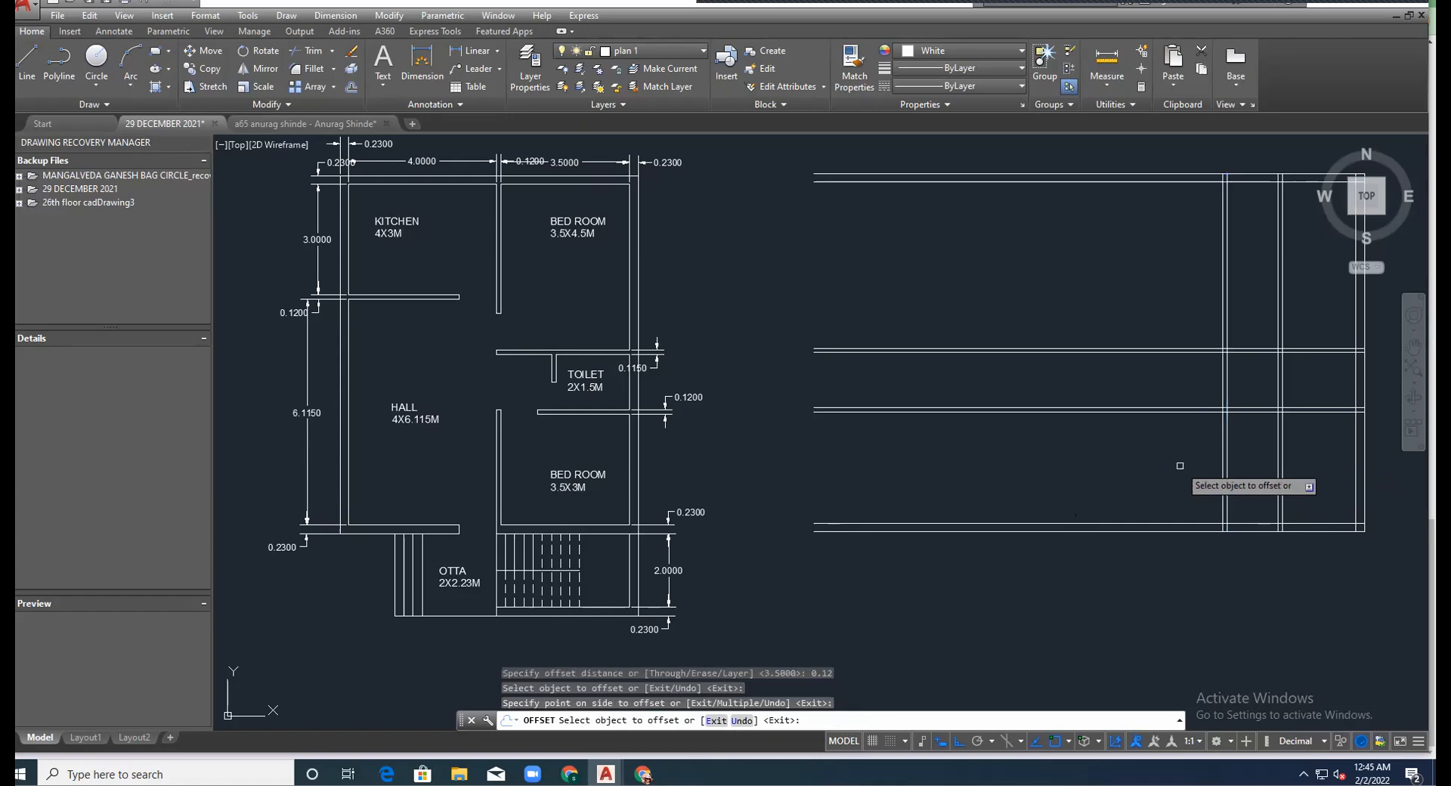
key(Escape)
Compare the new partition lines with the original plan, selecting the original hall's side wall lines to inspect its width and clearing the selection.
scroll(1187, 397, down, 4)
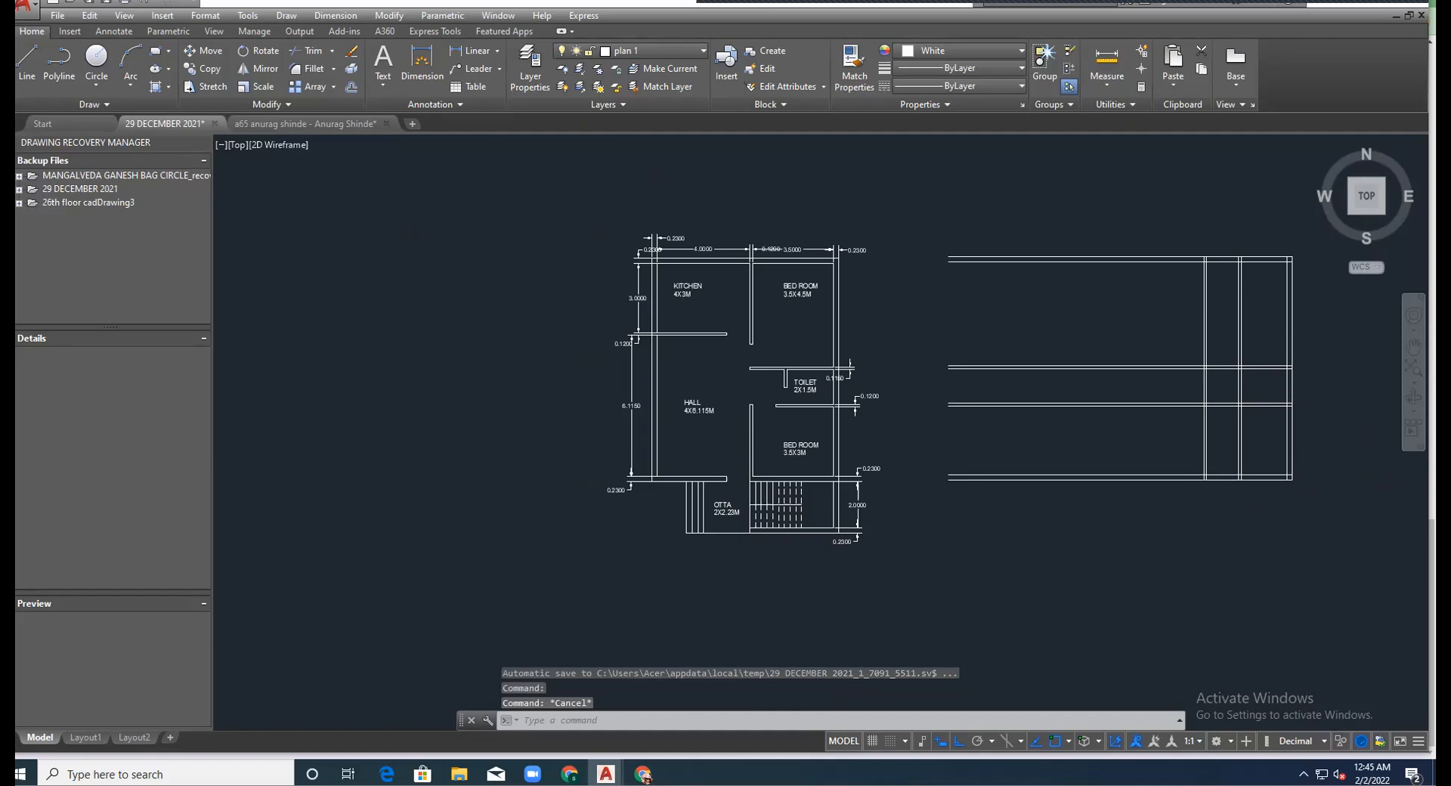
scroll(1251, 382, up, 4)
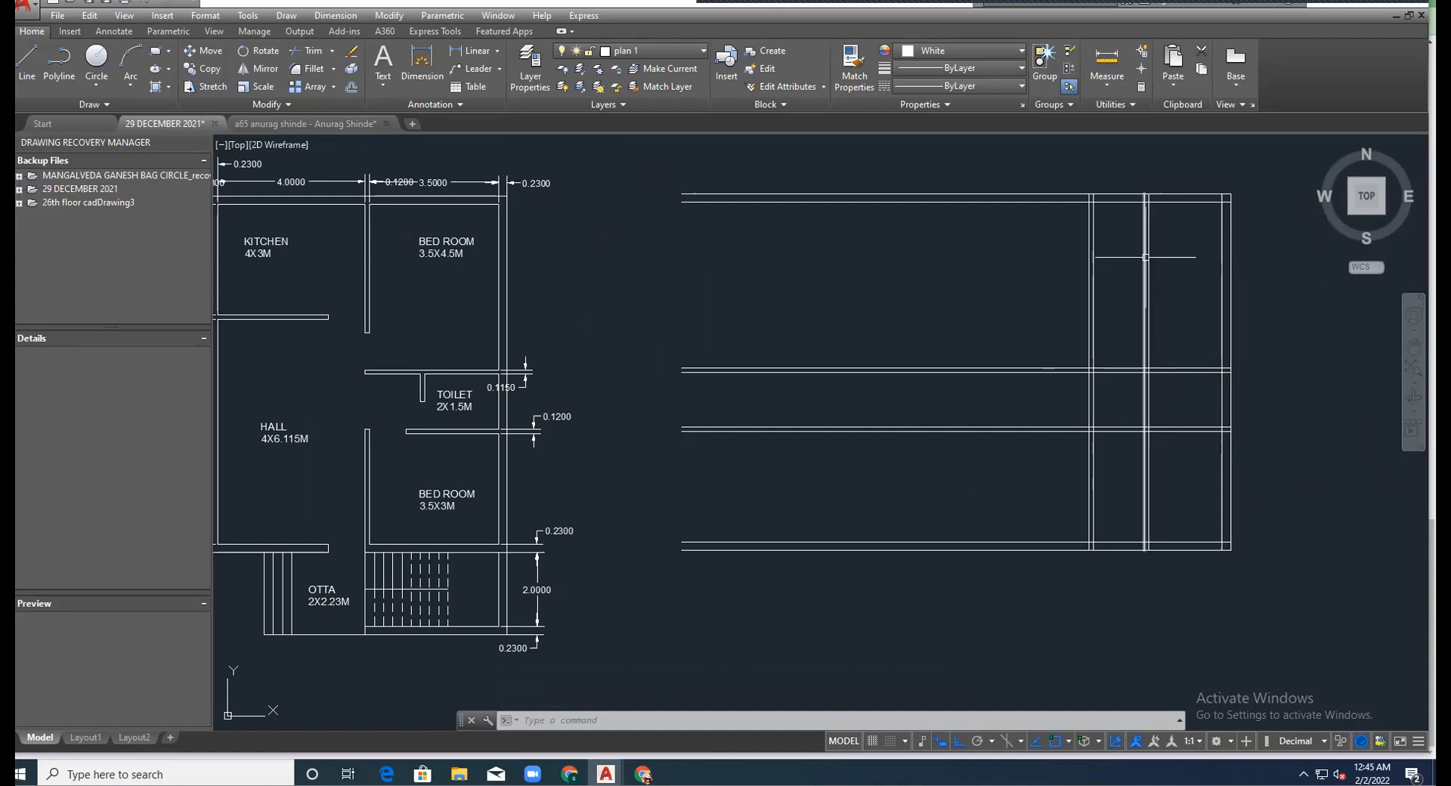
mouse_move(1145, 256)
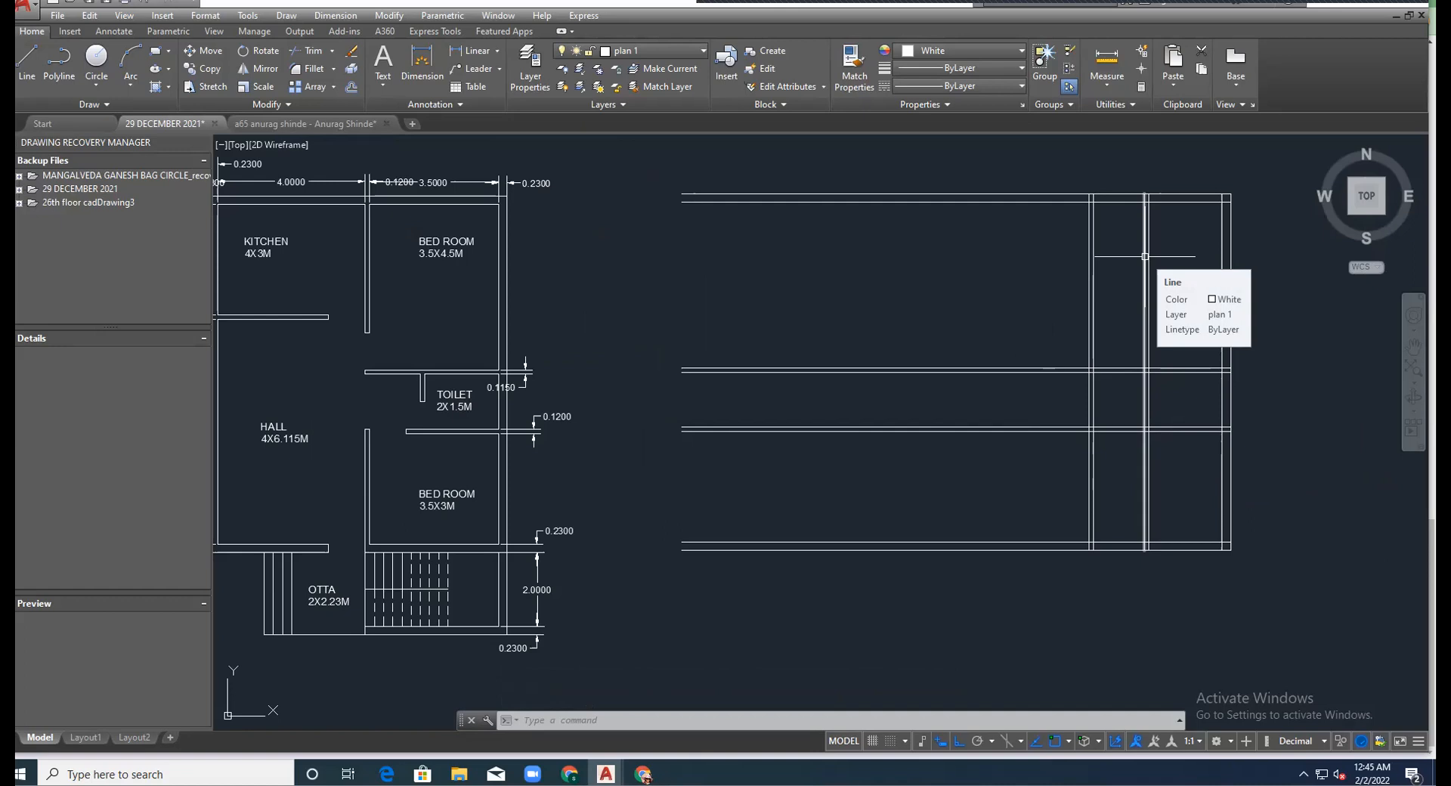
scroll(748, 291, down, 4)
scroll(748, 269, up, 4)
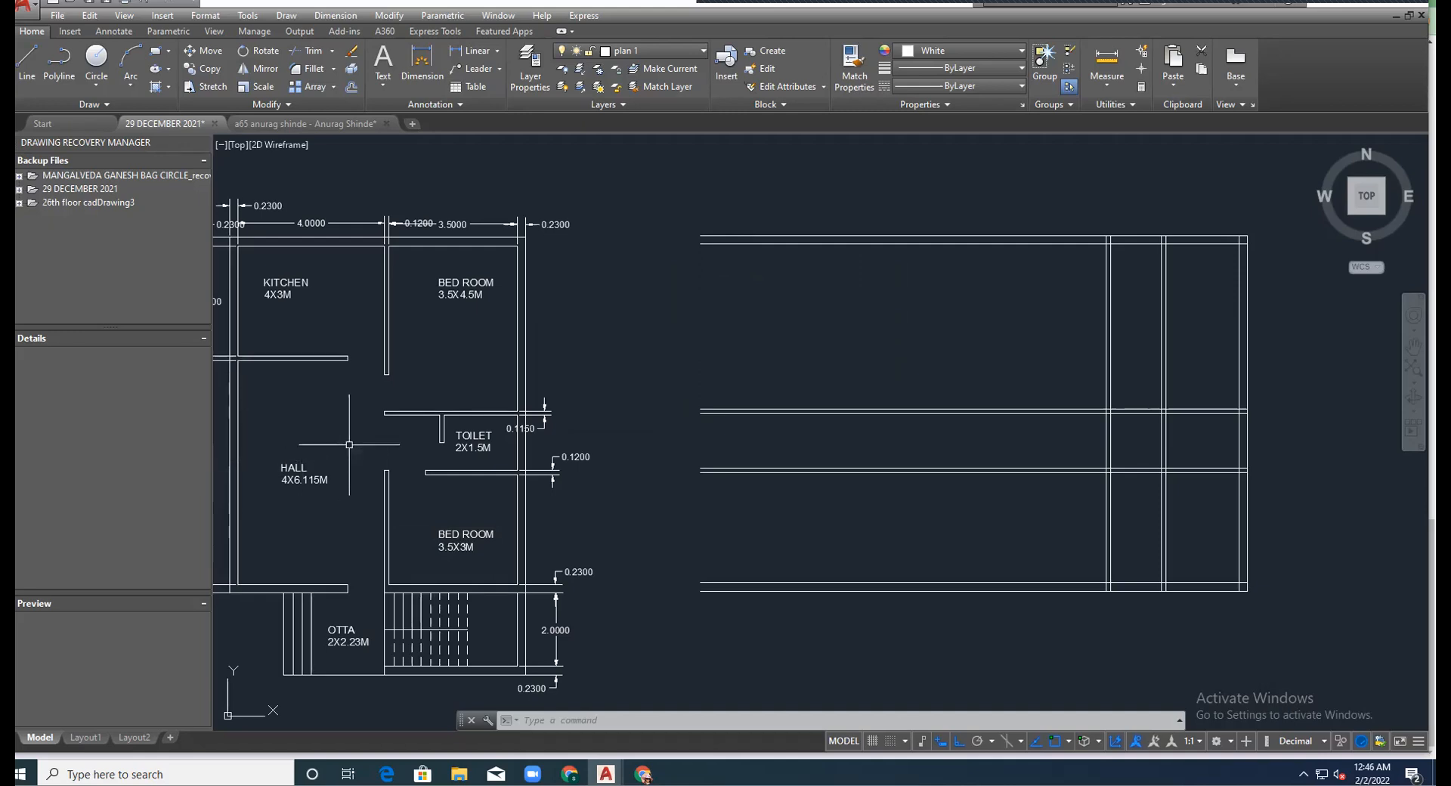
scroll(354, 442, down, 3)
scroll(285, 431, up, 6)
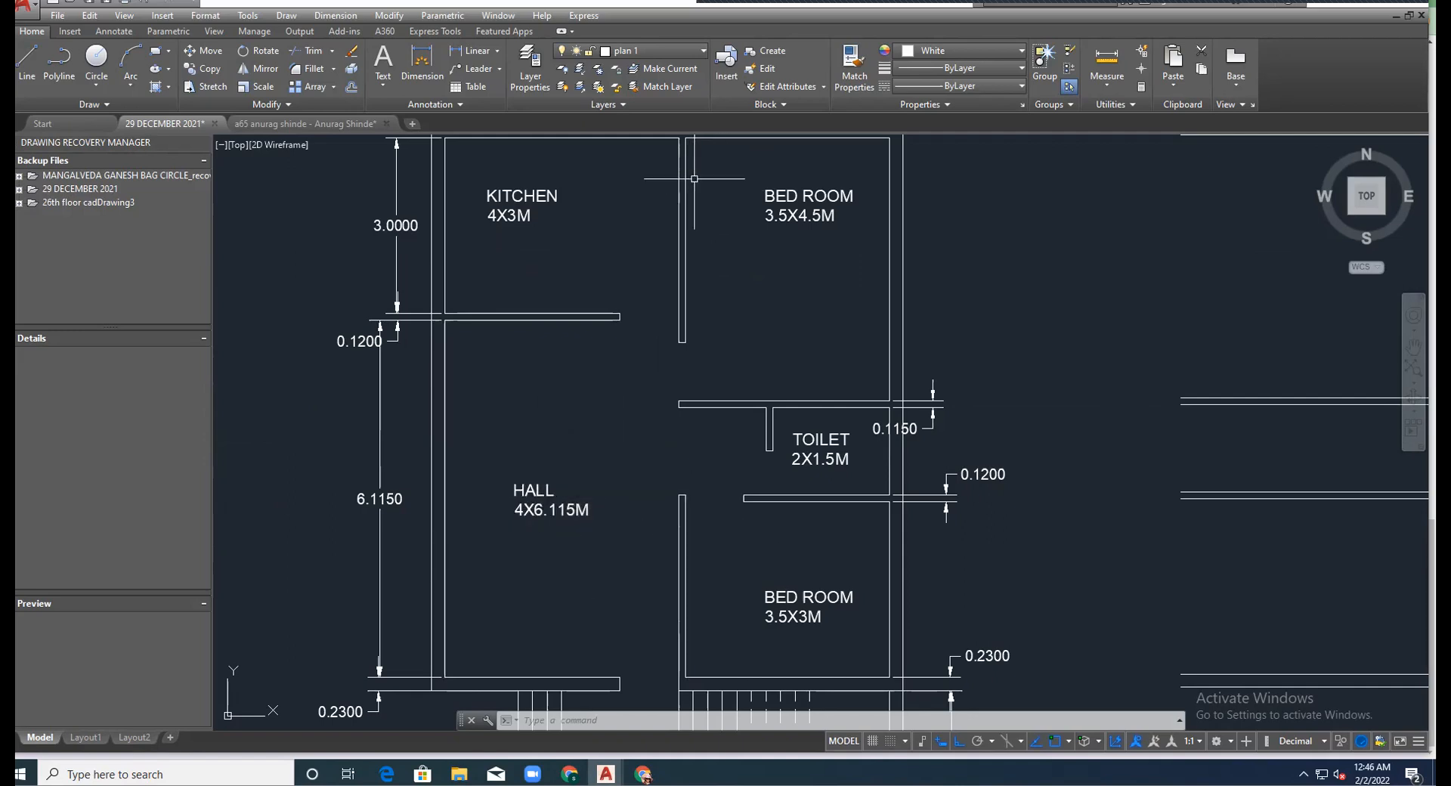
click(679, 544)
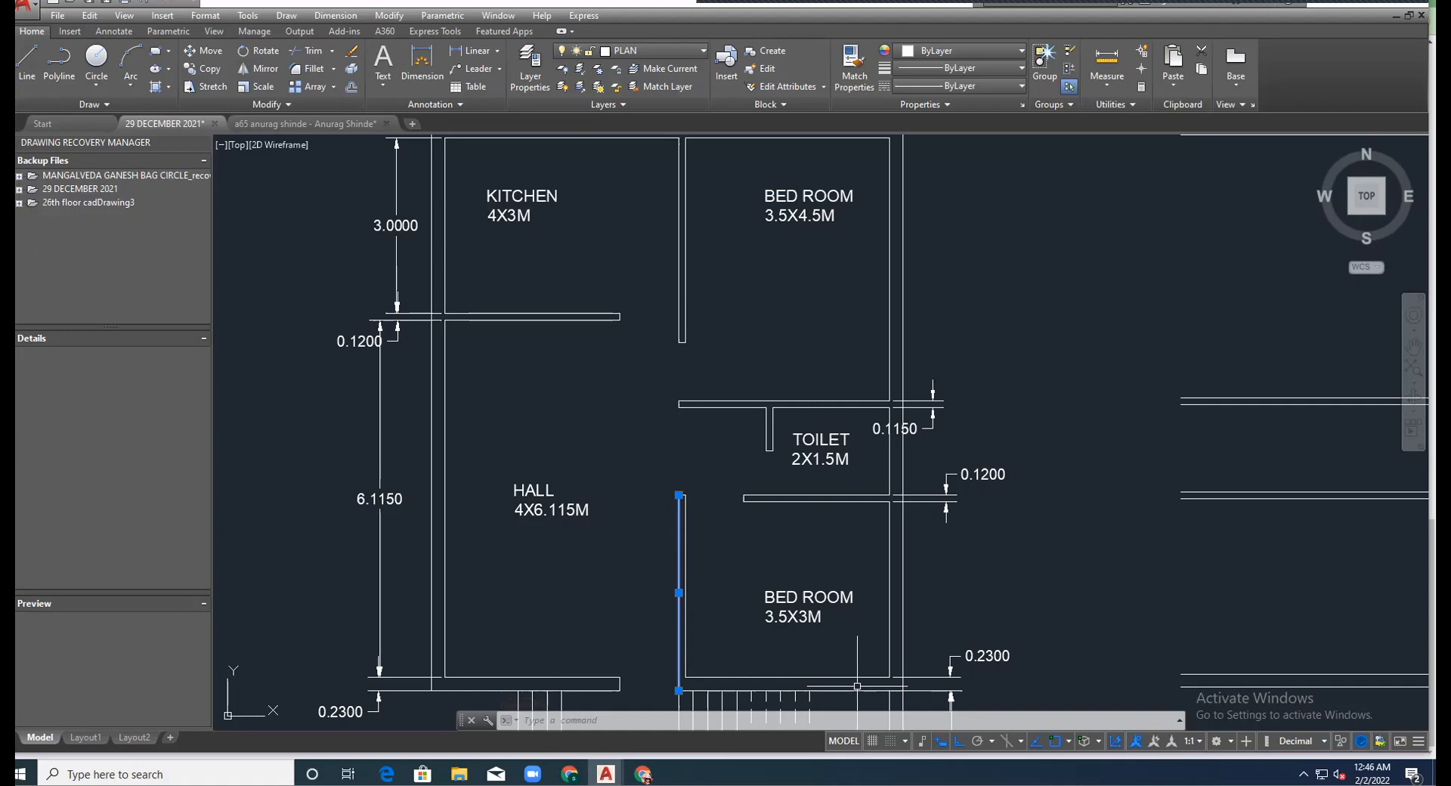
click(656, 586)
mouse_move(655, 586)
mouse_down()
mouse_move(470, 577)
mouse_move(673, 583)
mouse_move(440, 588)
mouse_up()
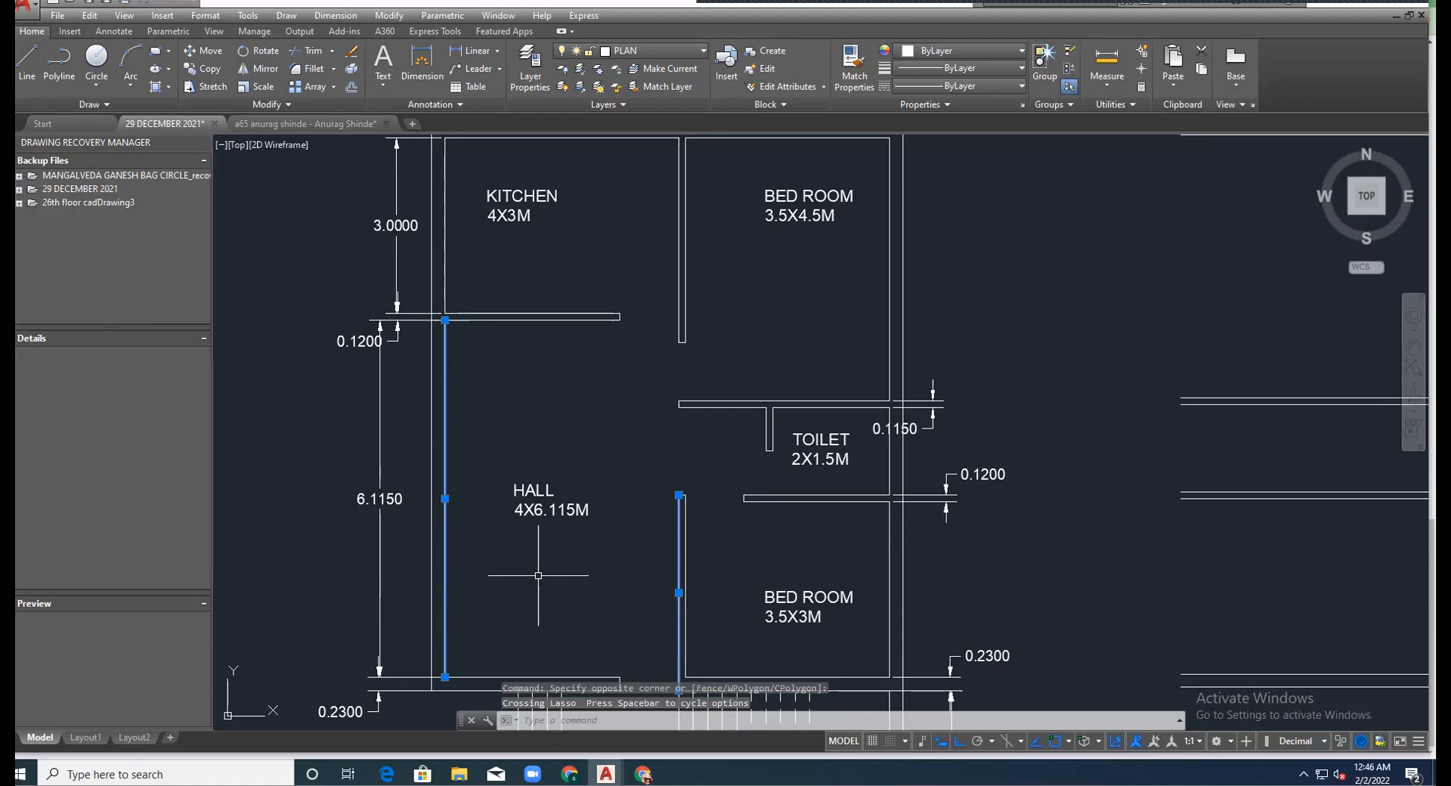
key(Escape)
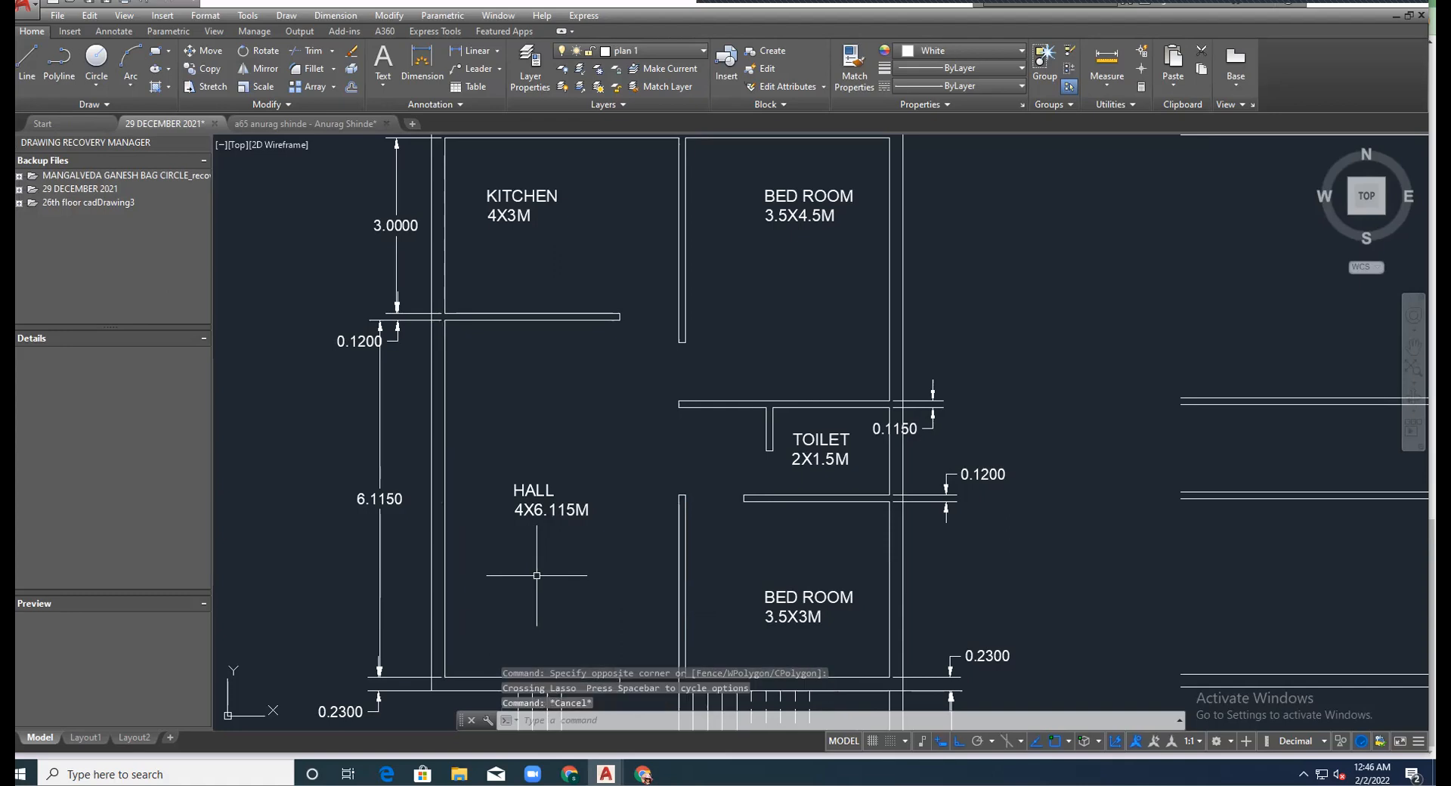
Offset the new bedroom partition's left line 4 to the left to set the hall and kitchen width.
scroll(483, 486, down, 3)
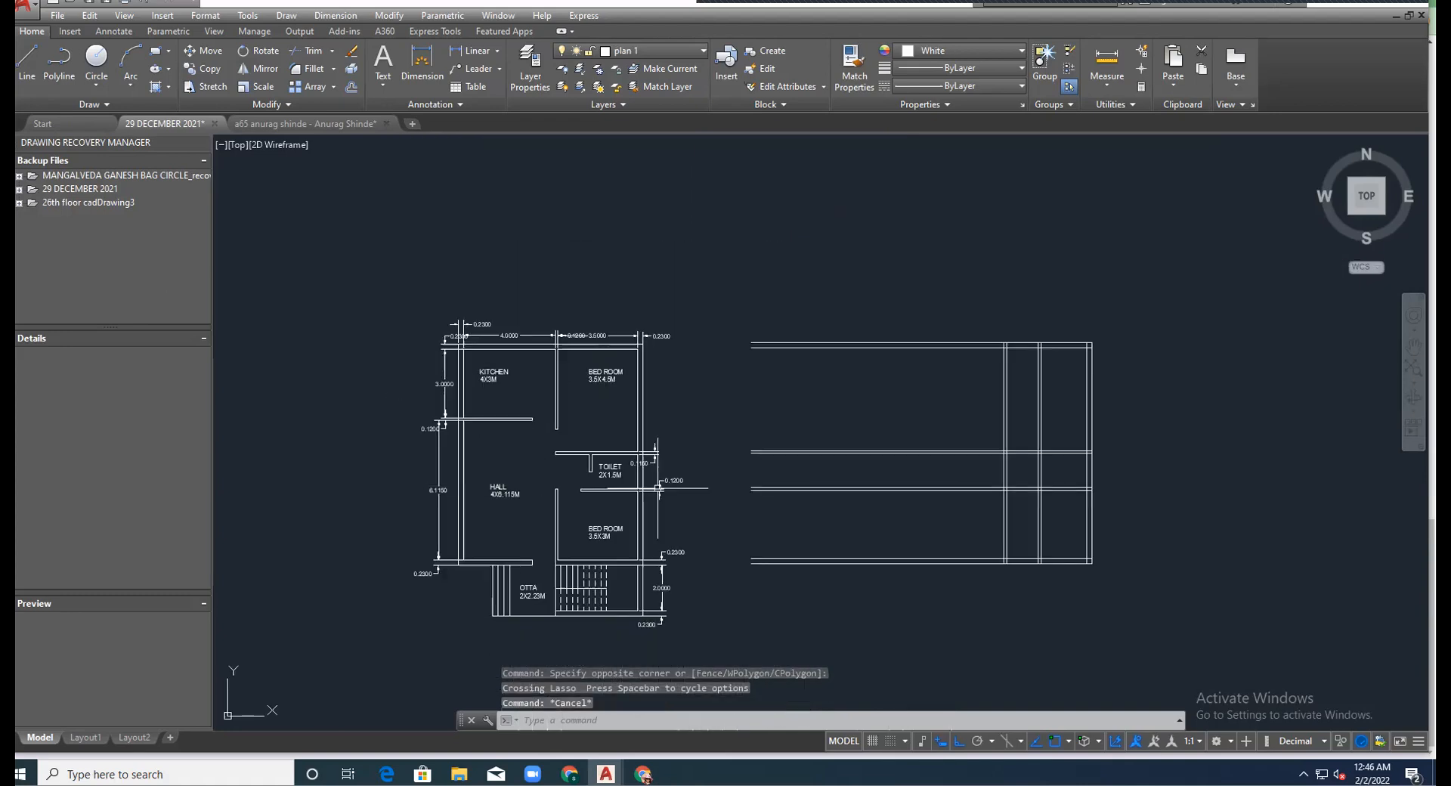
scroll(1026, 457, up, 3)
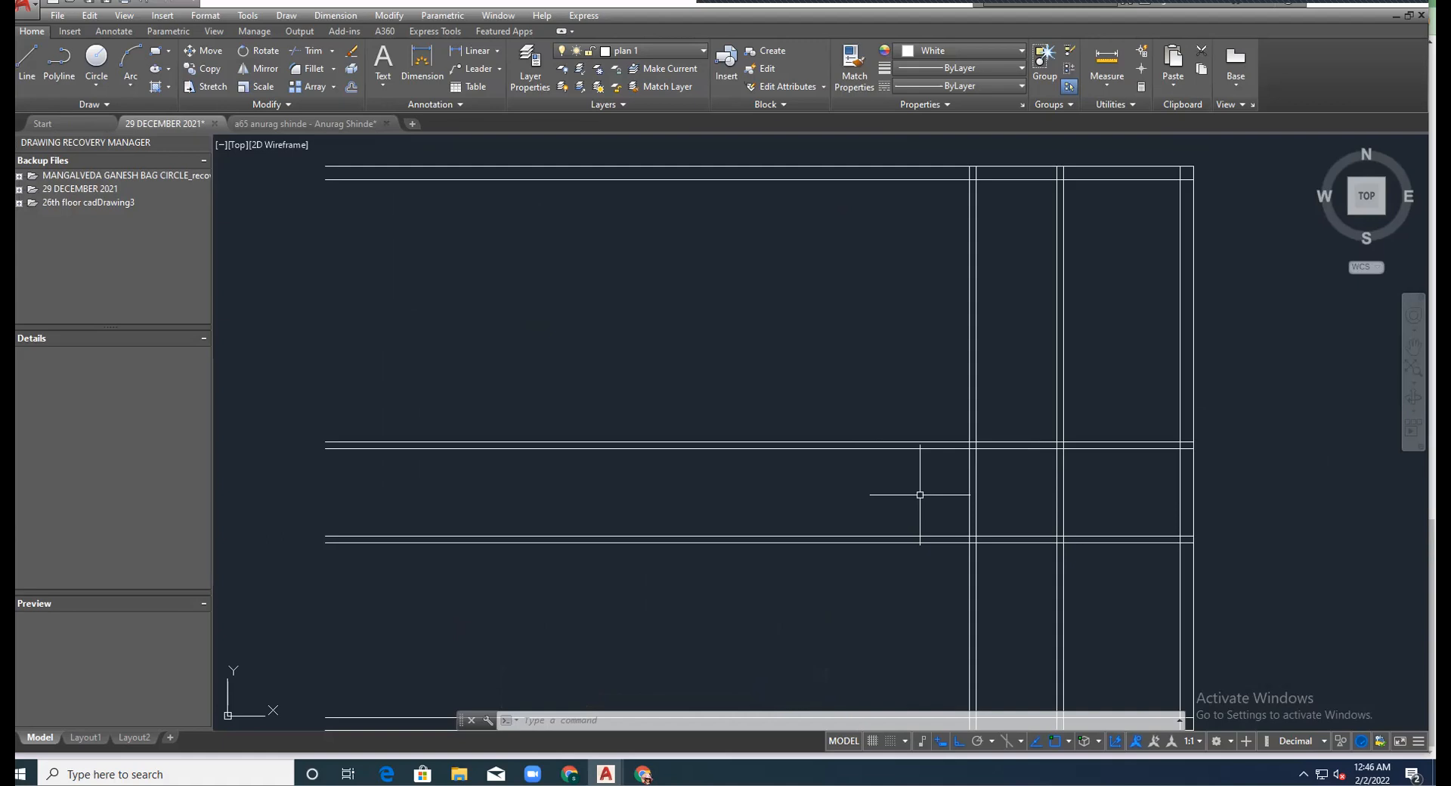
text(o)
key(Return)
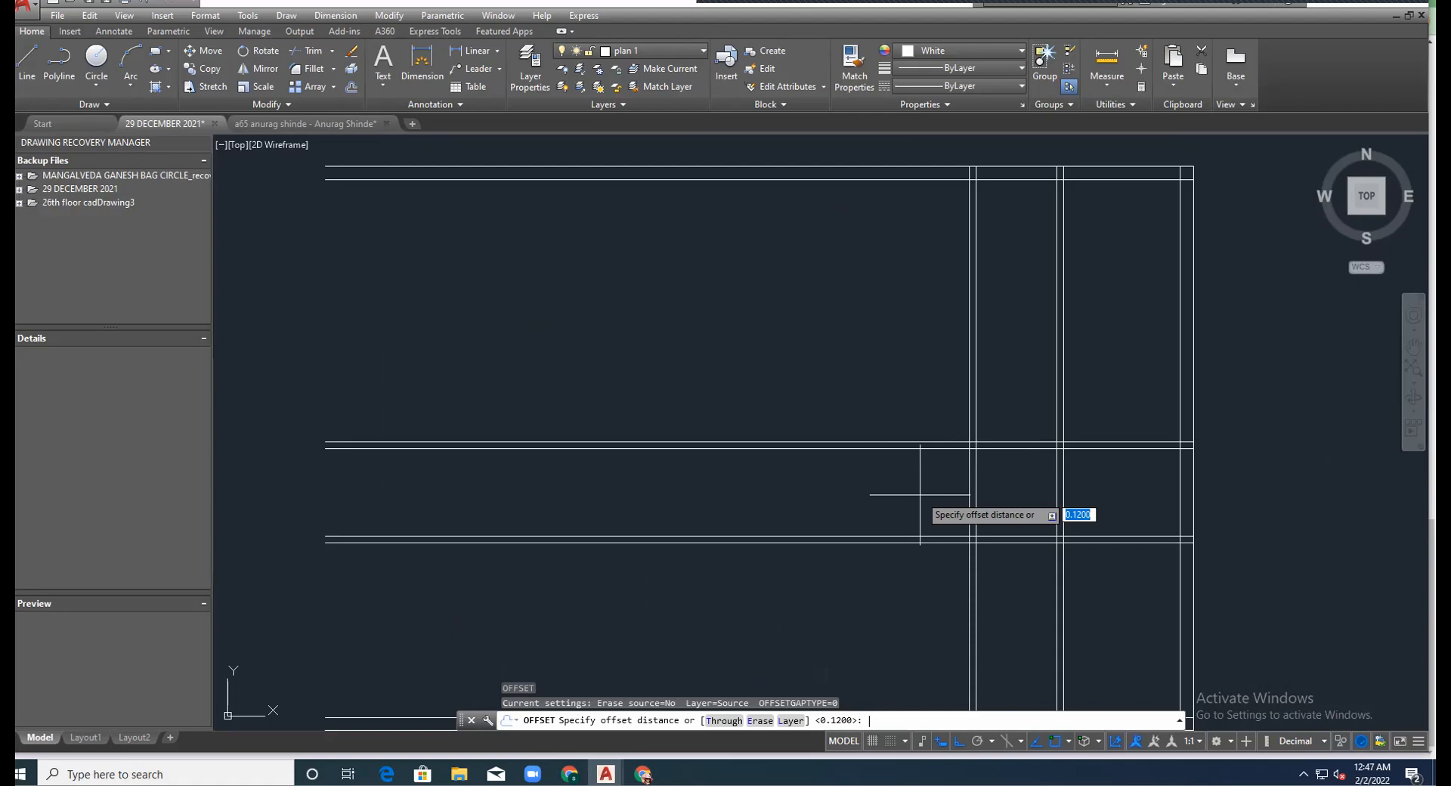
text(4)
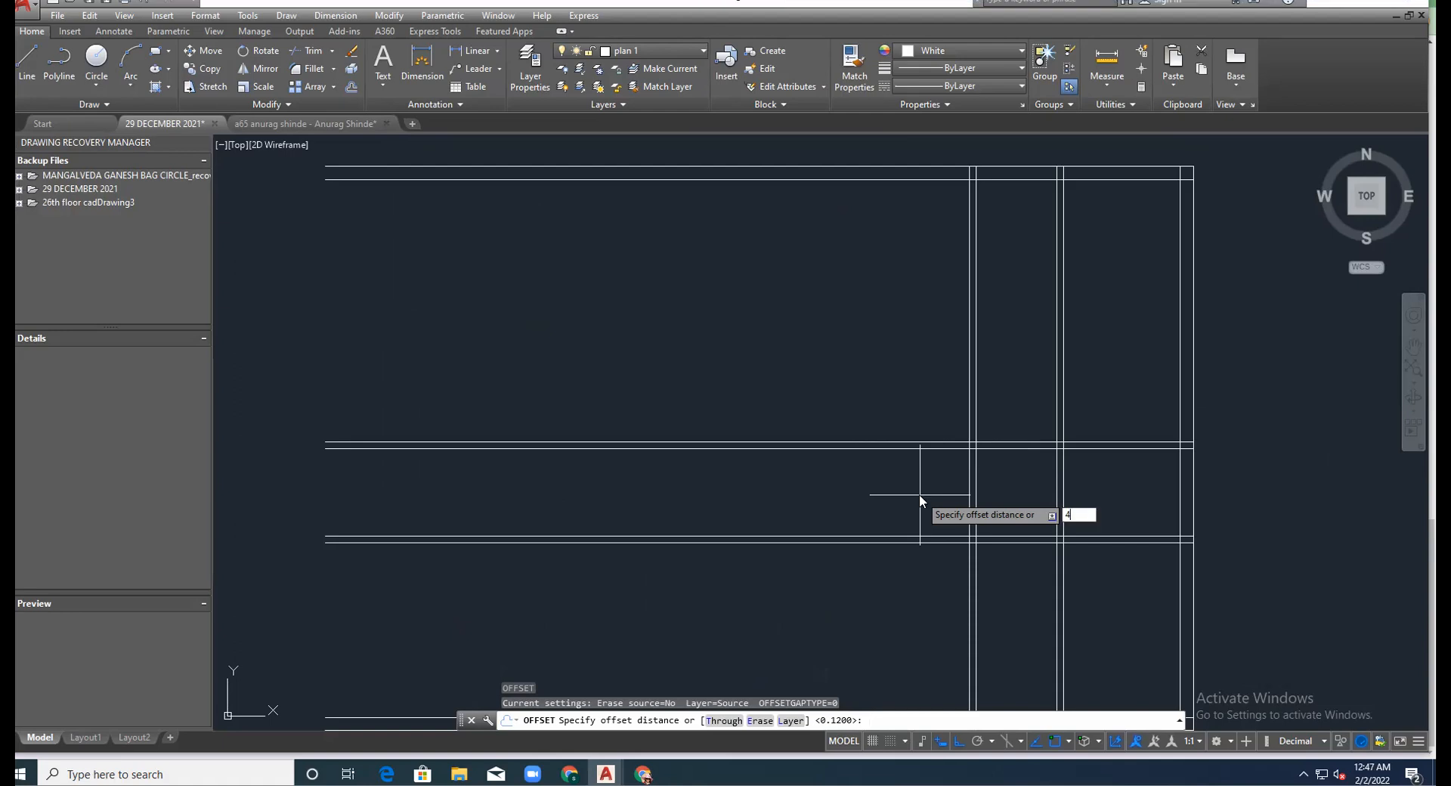
key(Return)
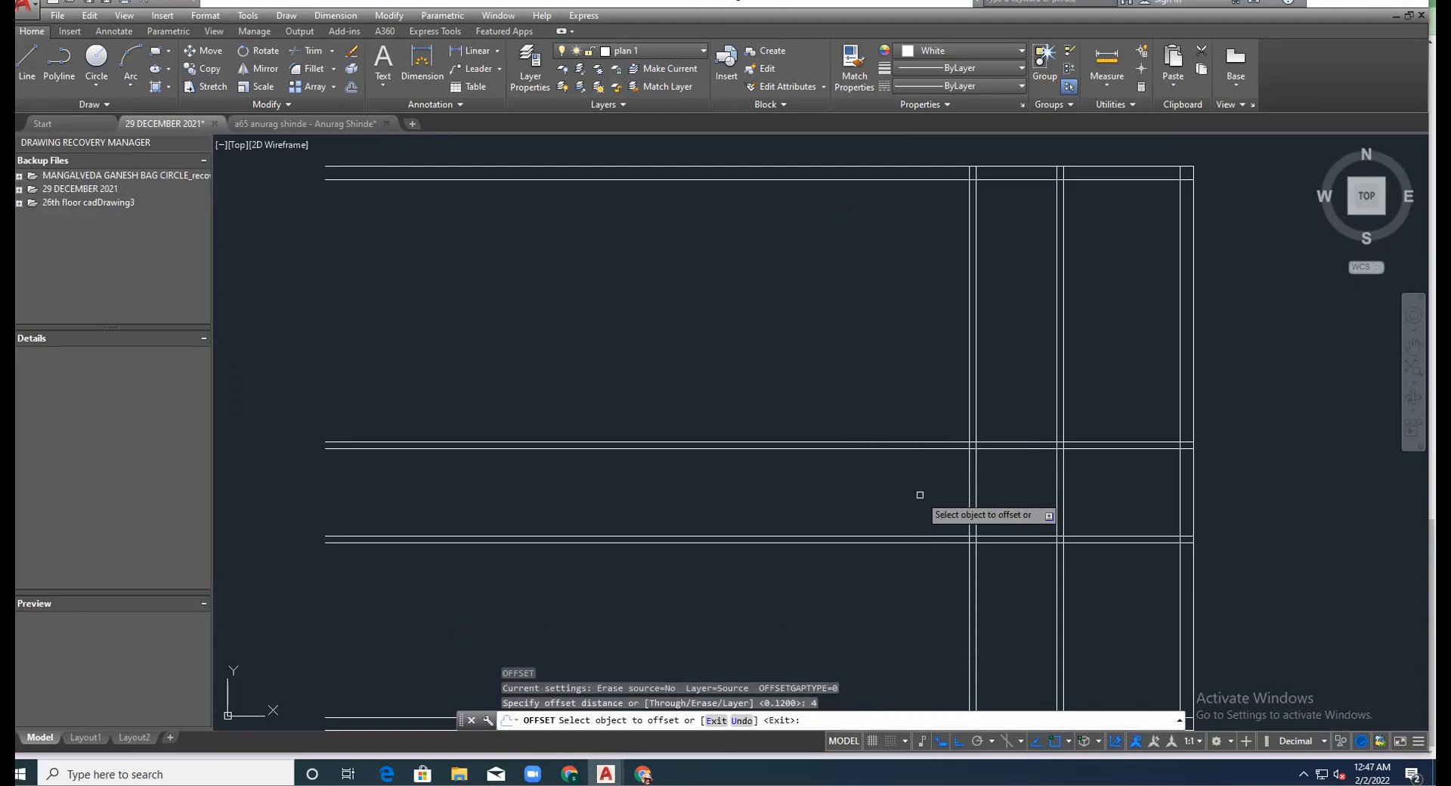
click(970, 497)
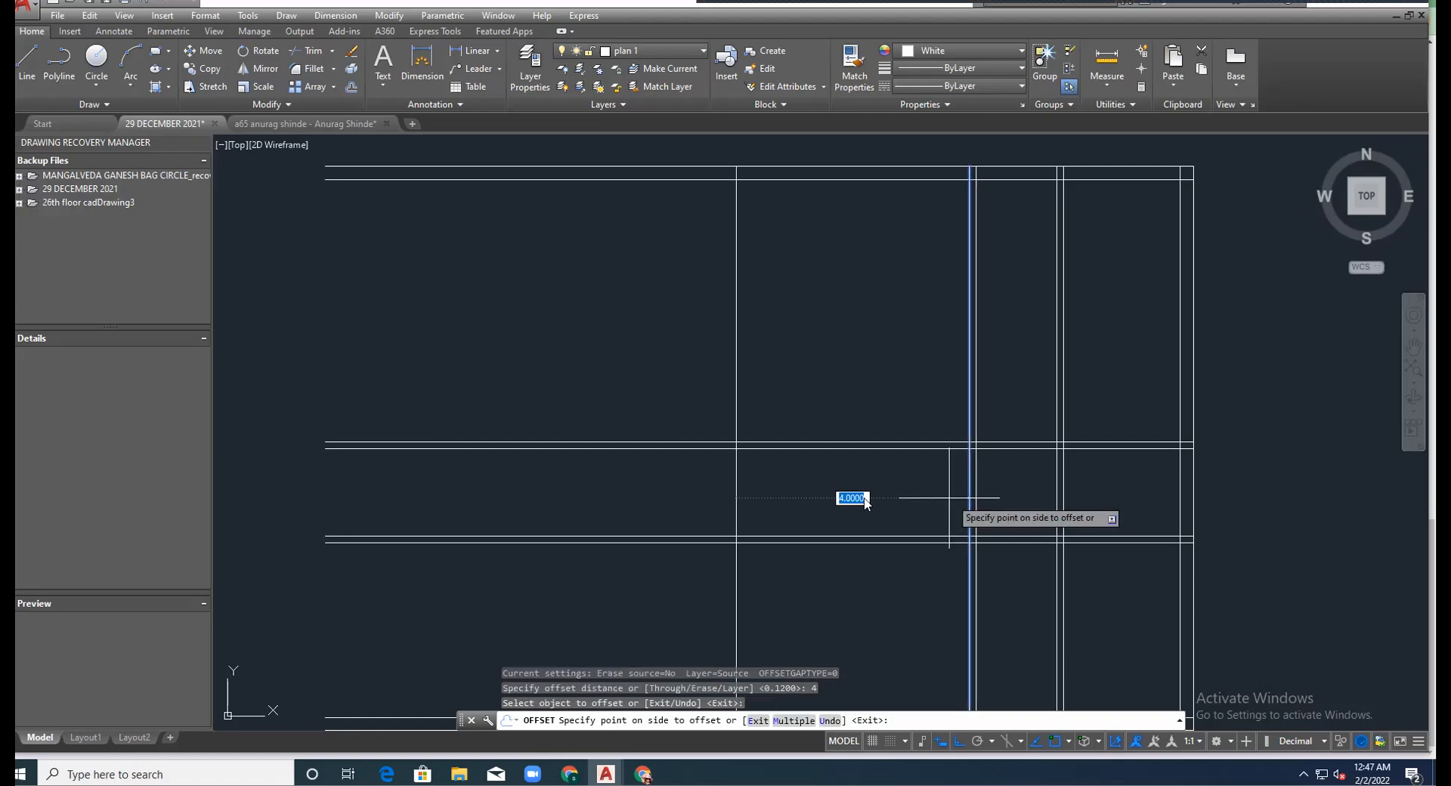
click(673, 491)
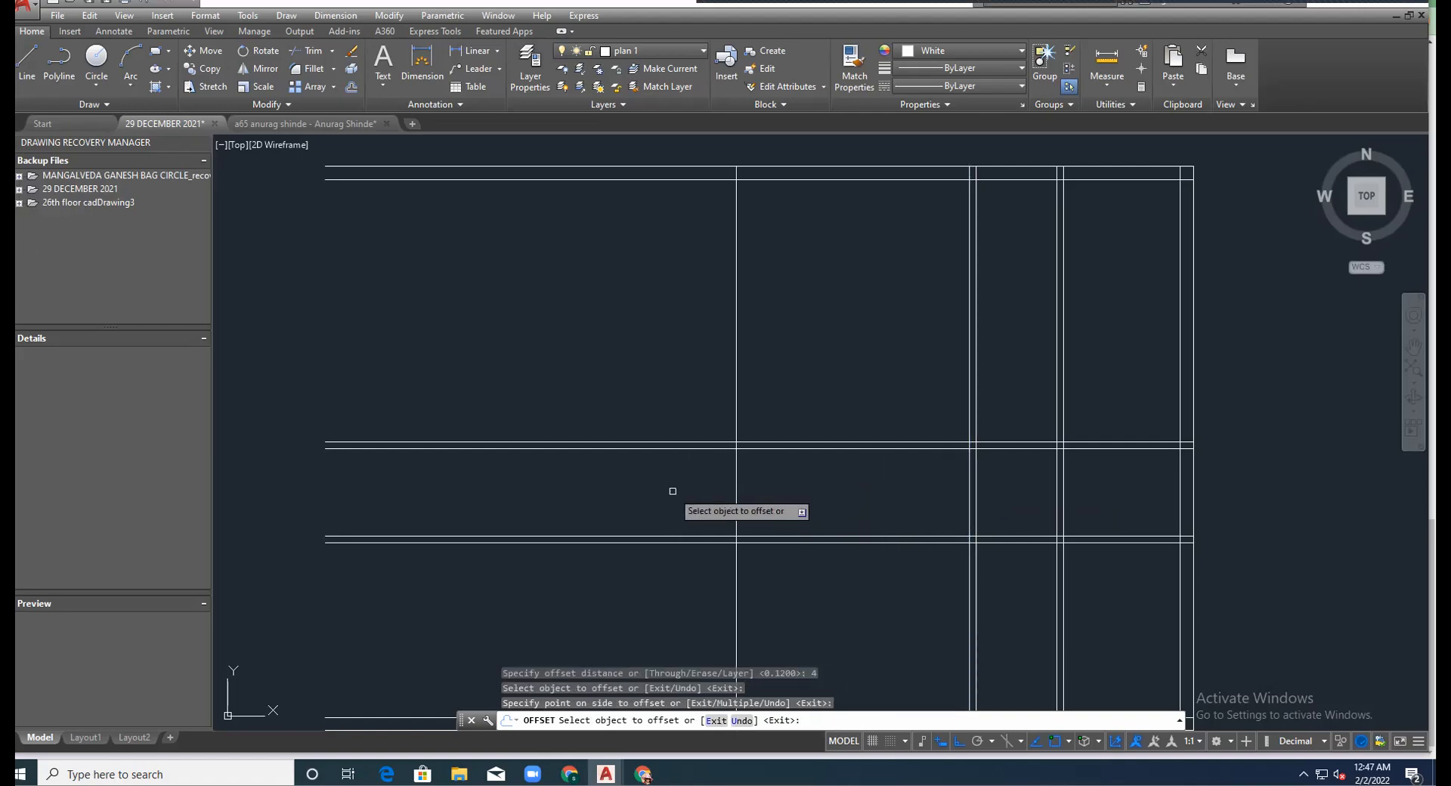
scroll(692, 448, down, 2)
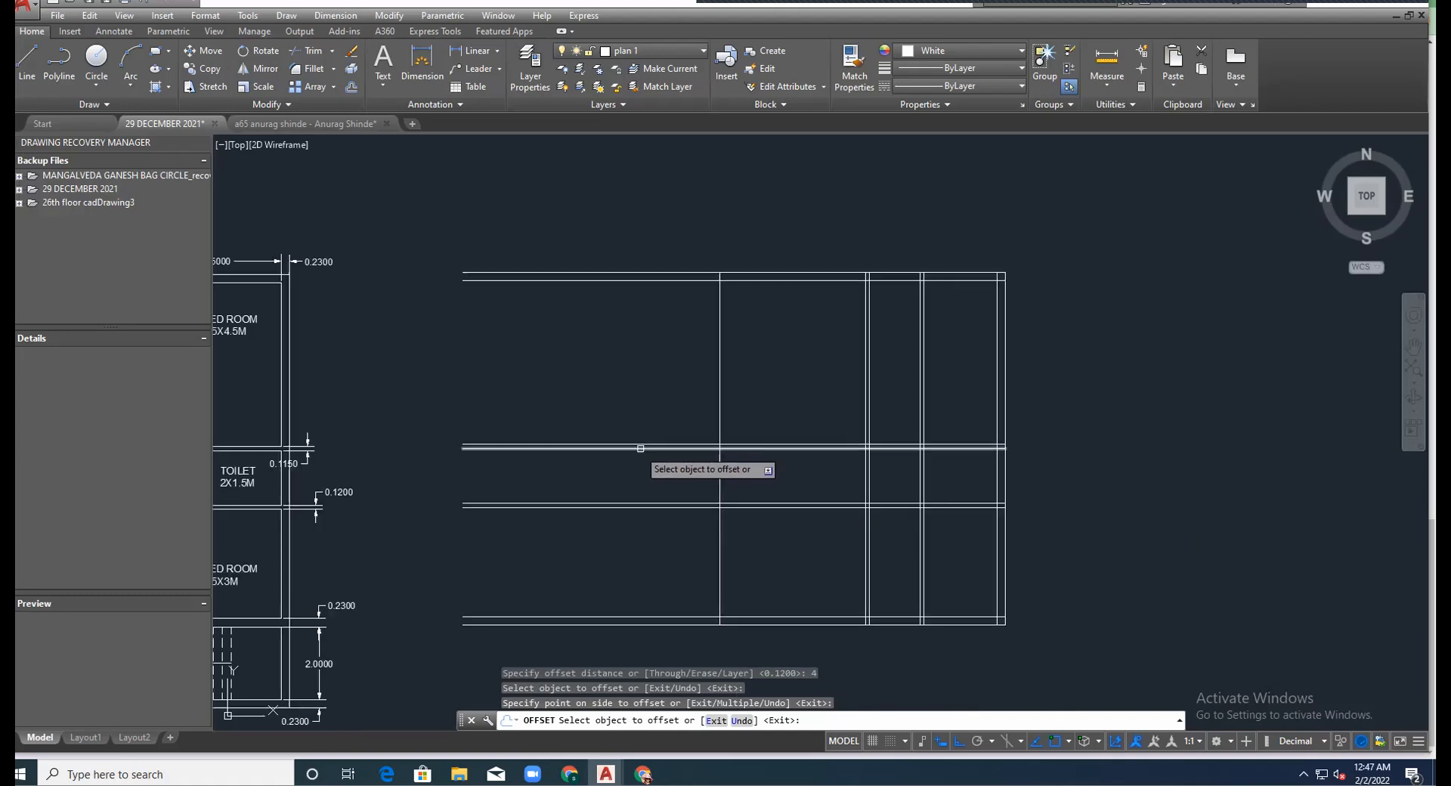
scroll(631, 470, up, 2)
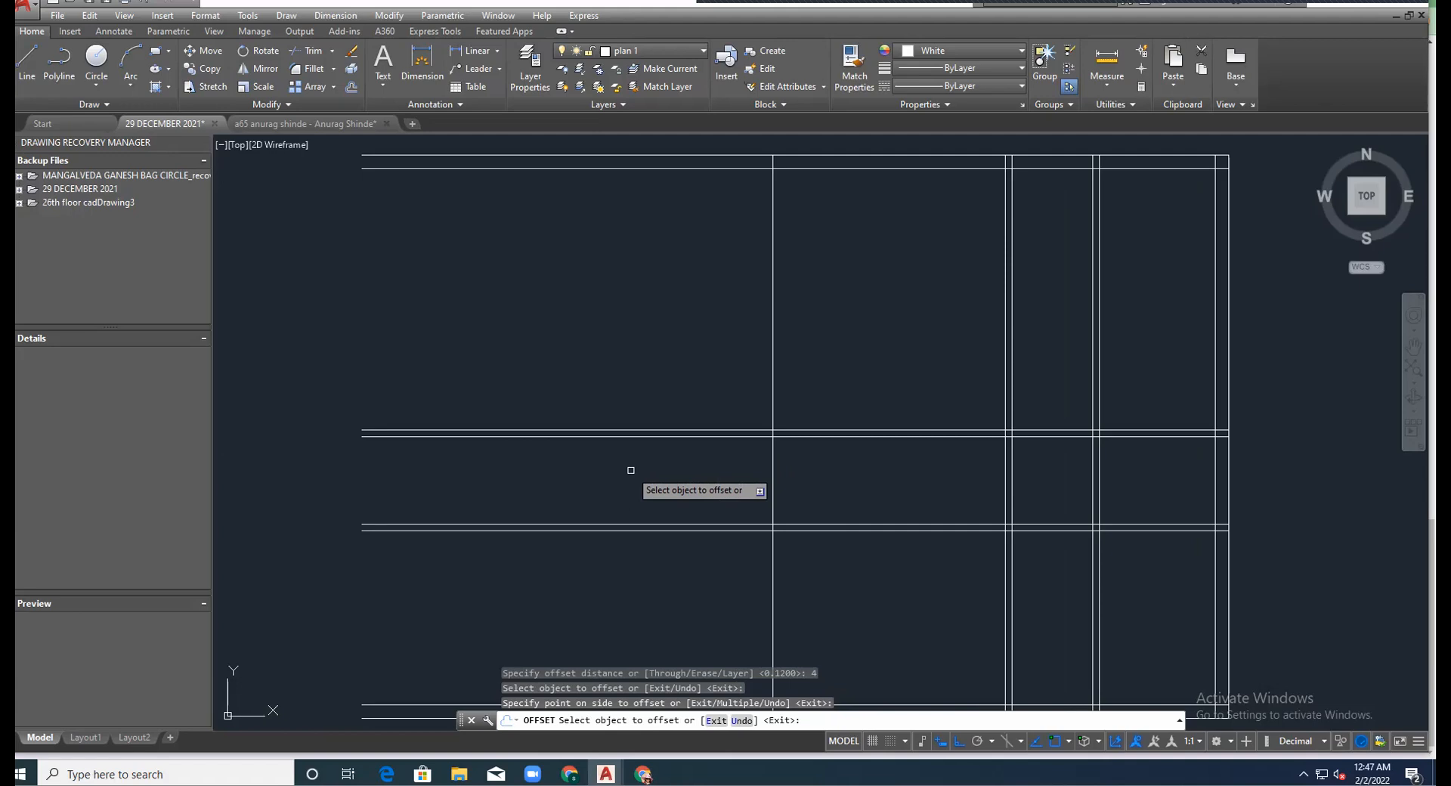
key(Escape)
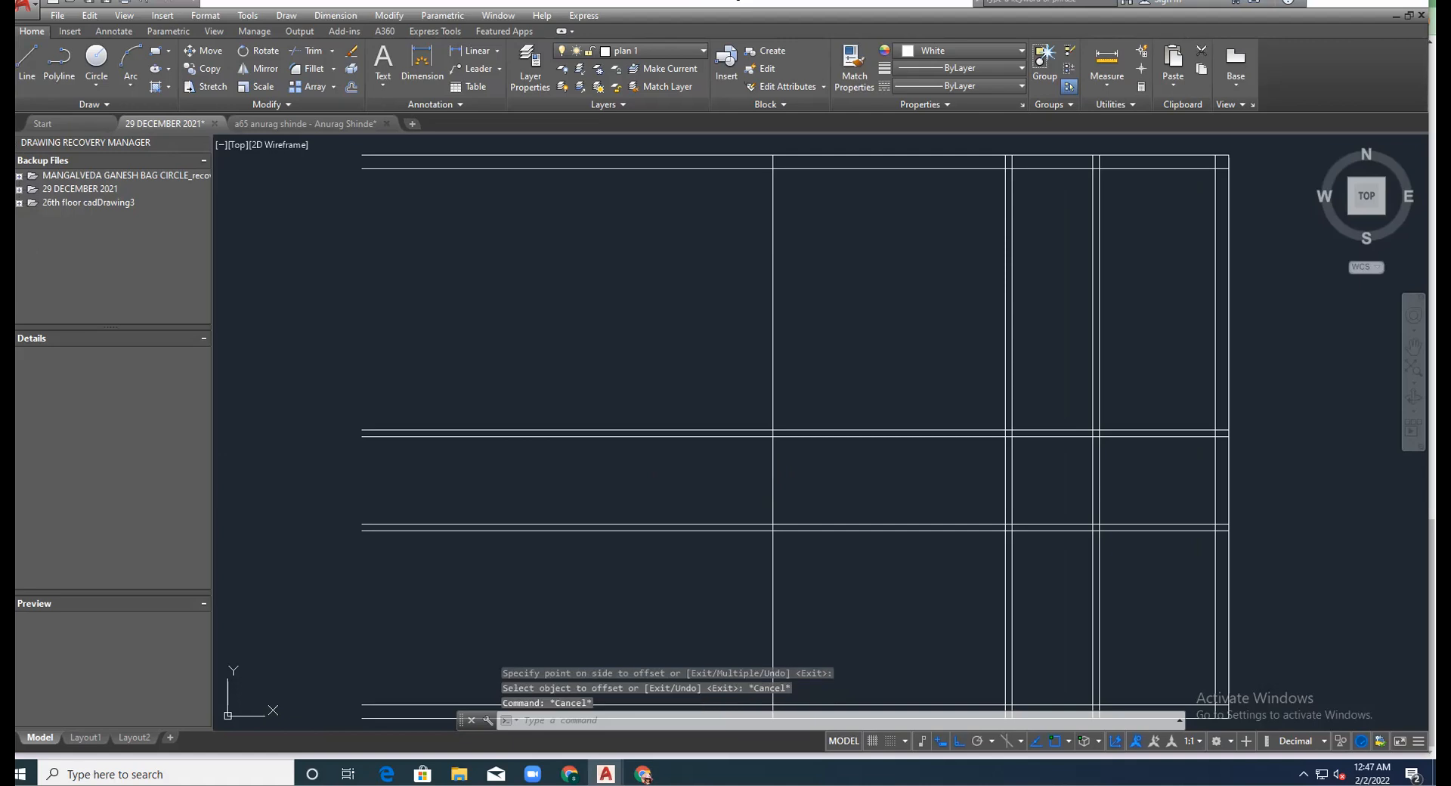
key(Escape)
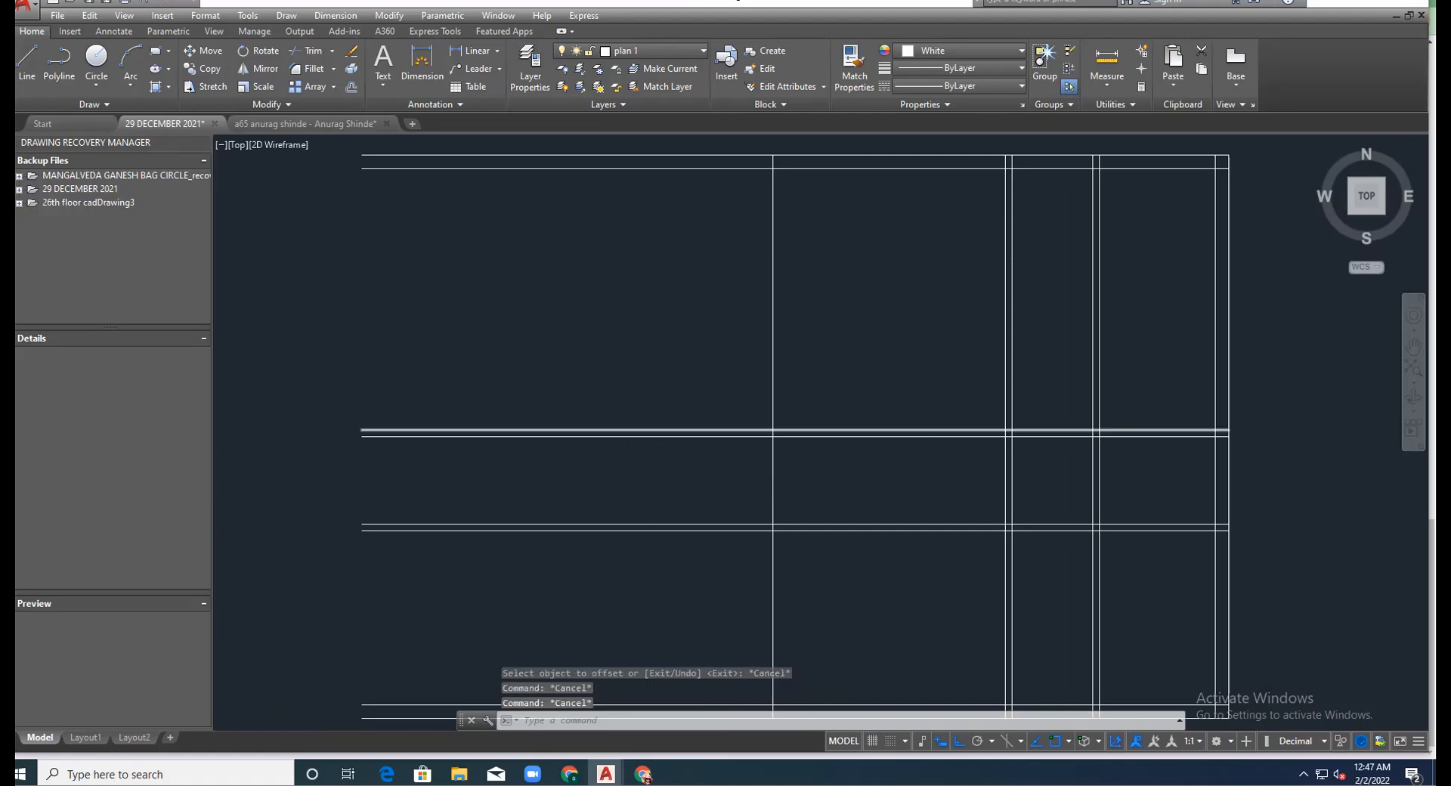
Inspect the original hall's outer side wall by selecting its inner and outer lines, and clear the selection.
scroll(683, 432, down, 4)
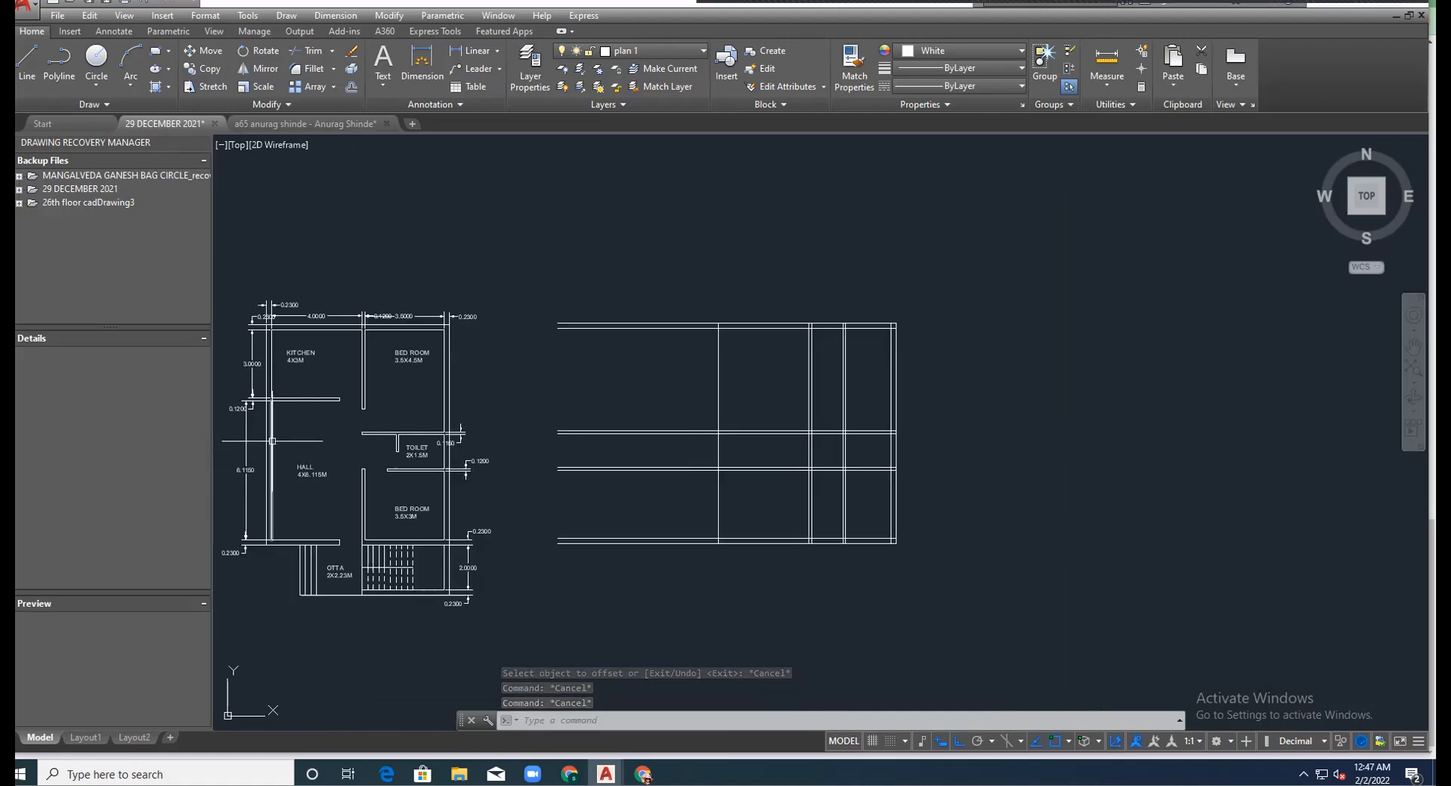
scroll(242, 449, up, 4)
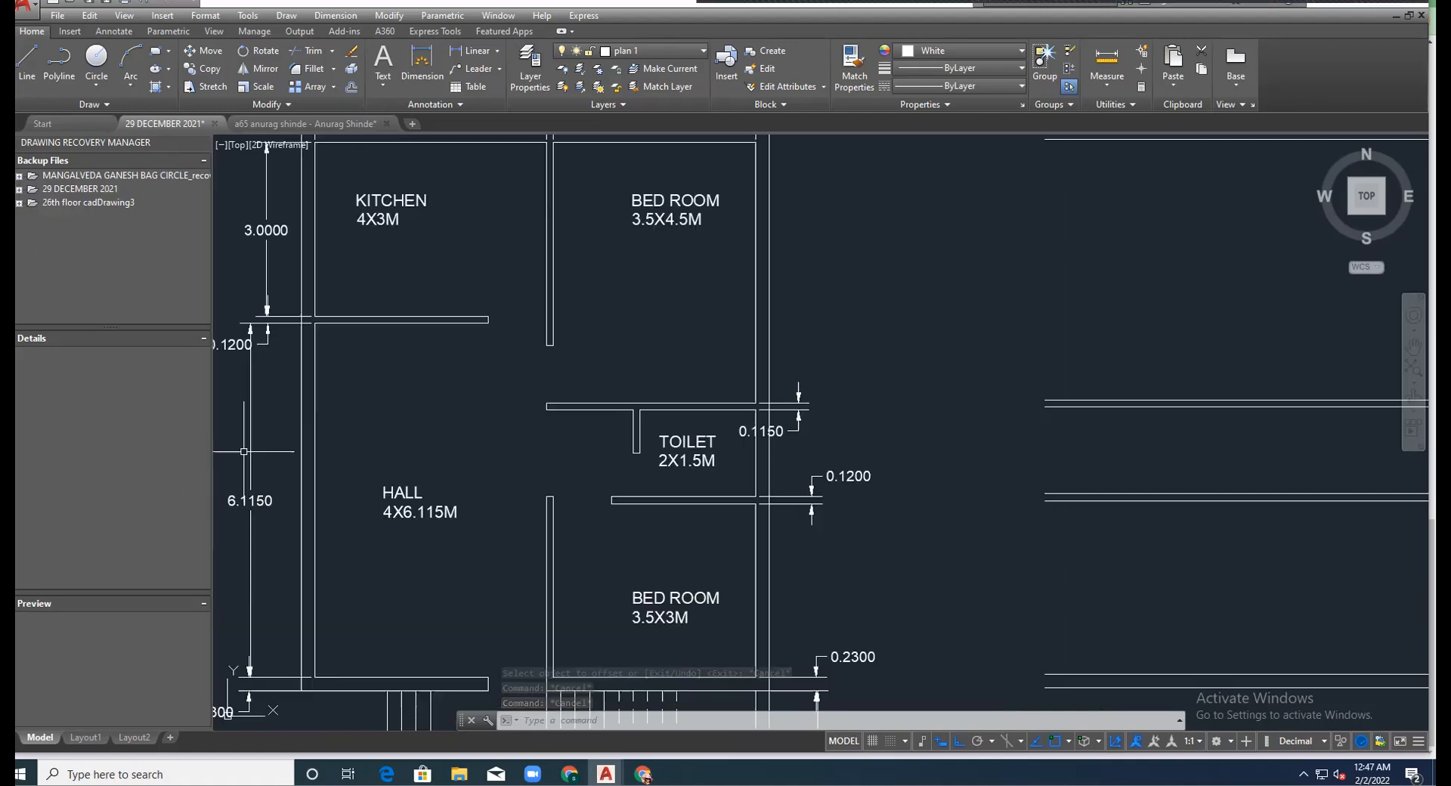
click(314, 497)
key(Escape)
key(Escape)
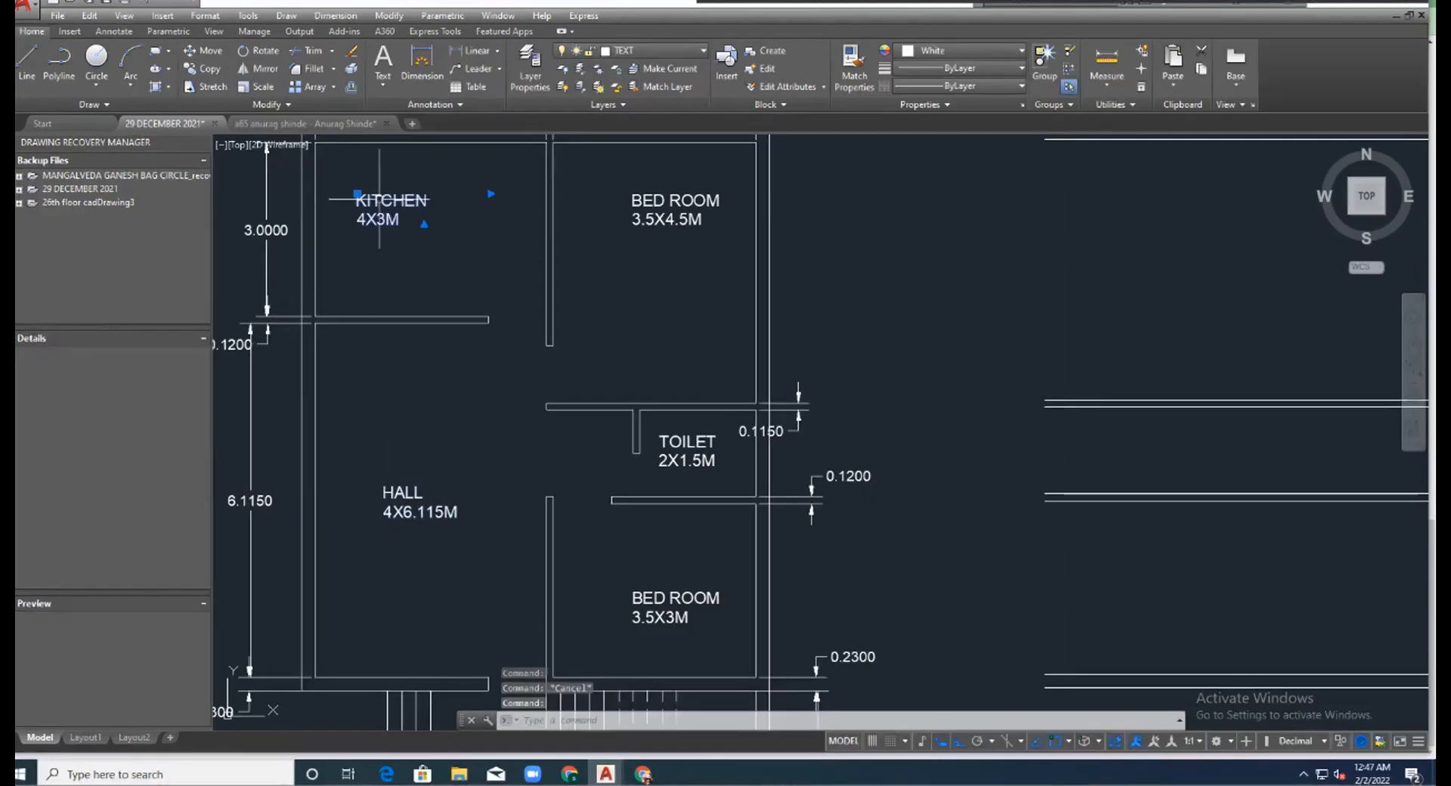
click(312, 488)
click(302, 468)
scroll(295, 442, up, 4)
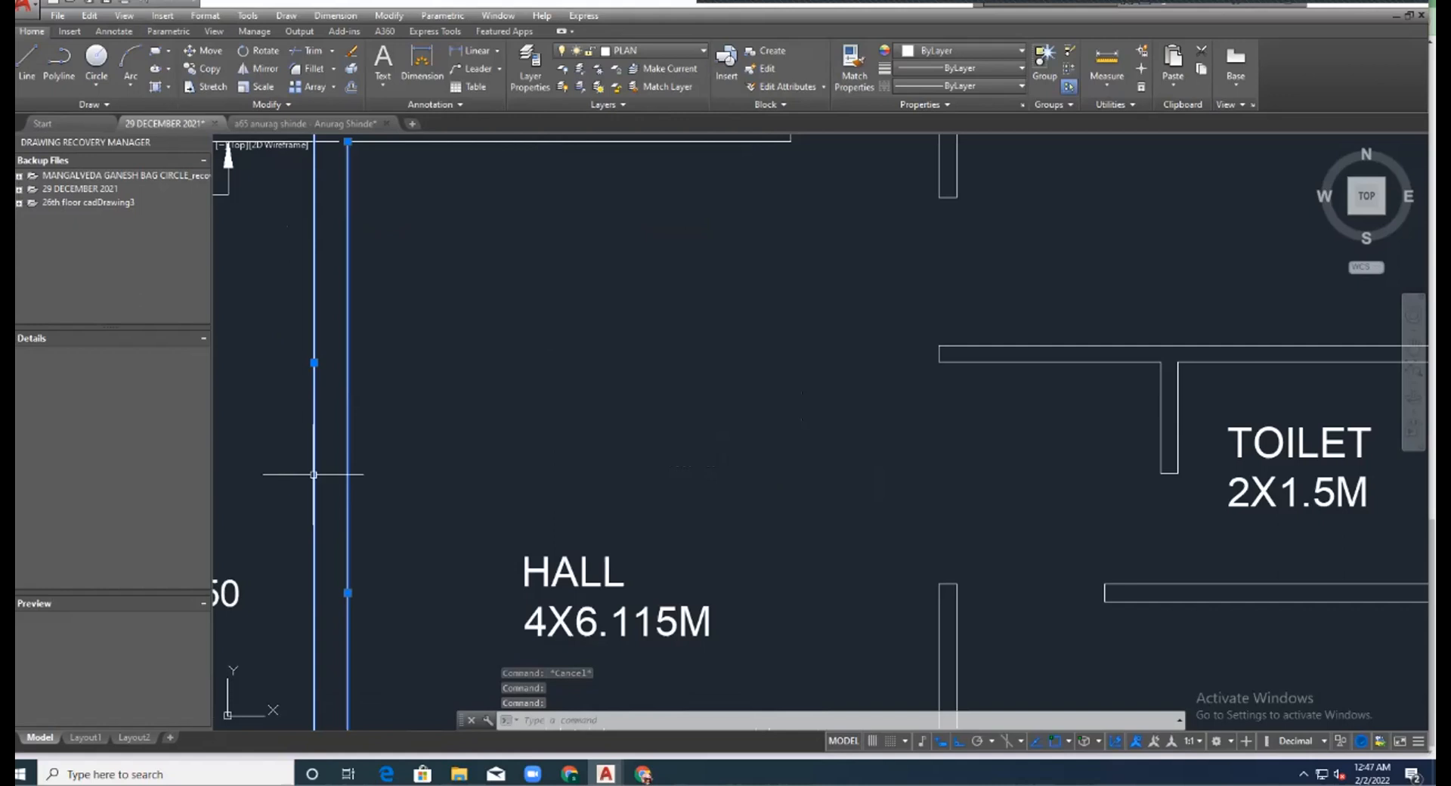
scroll(479, 510, down, 2)
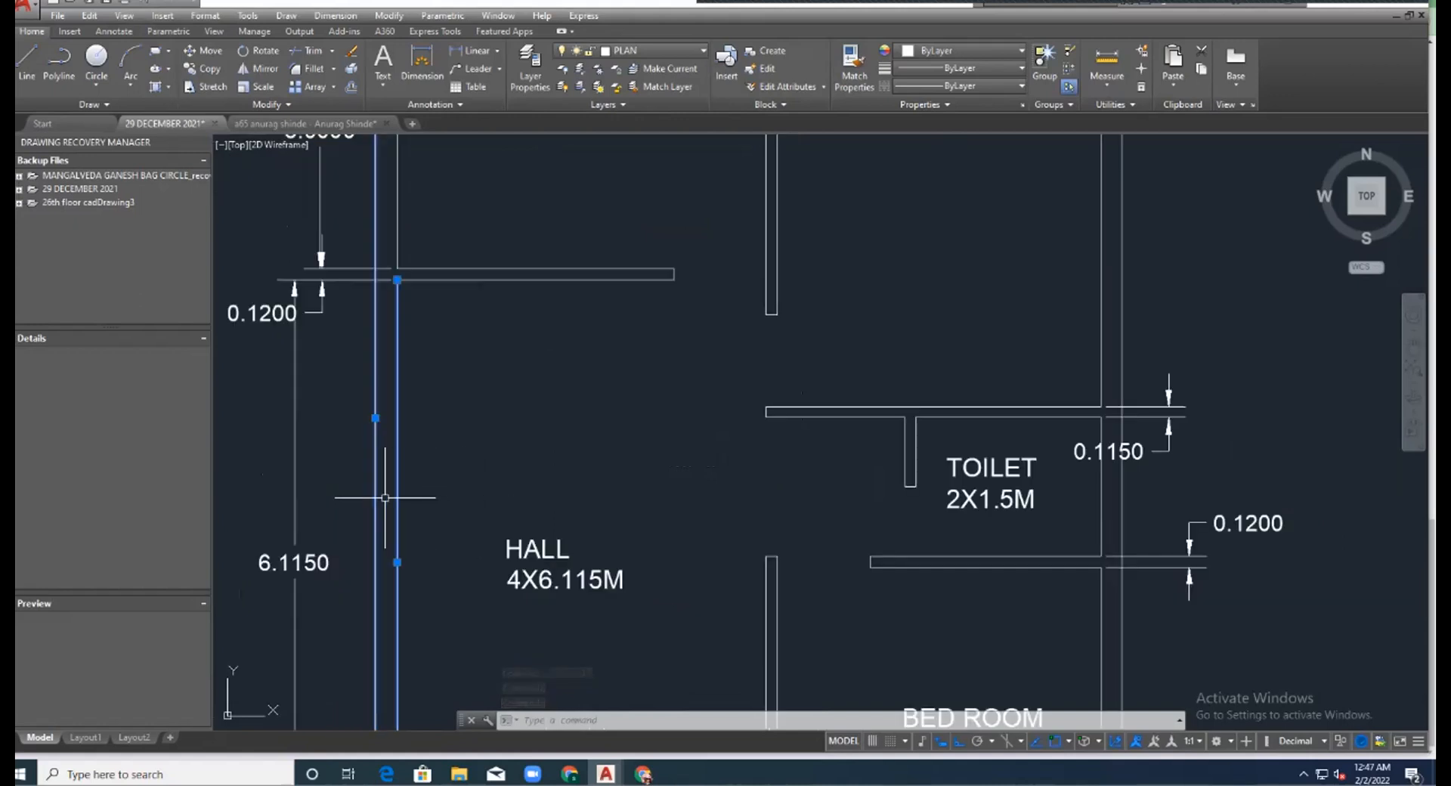
scroll(385, 497, down, 4)
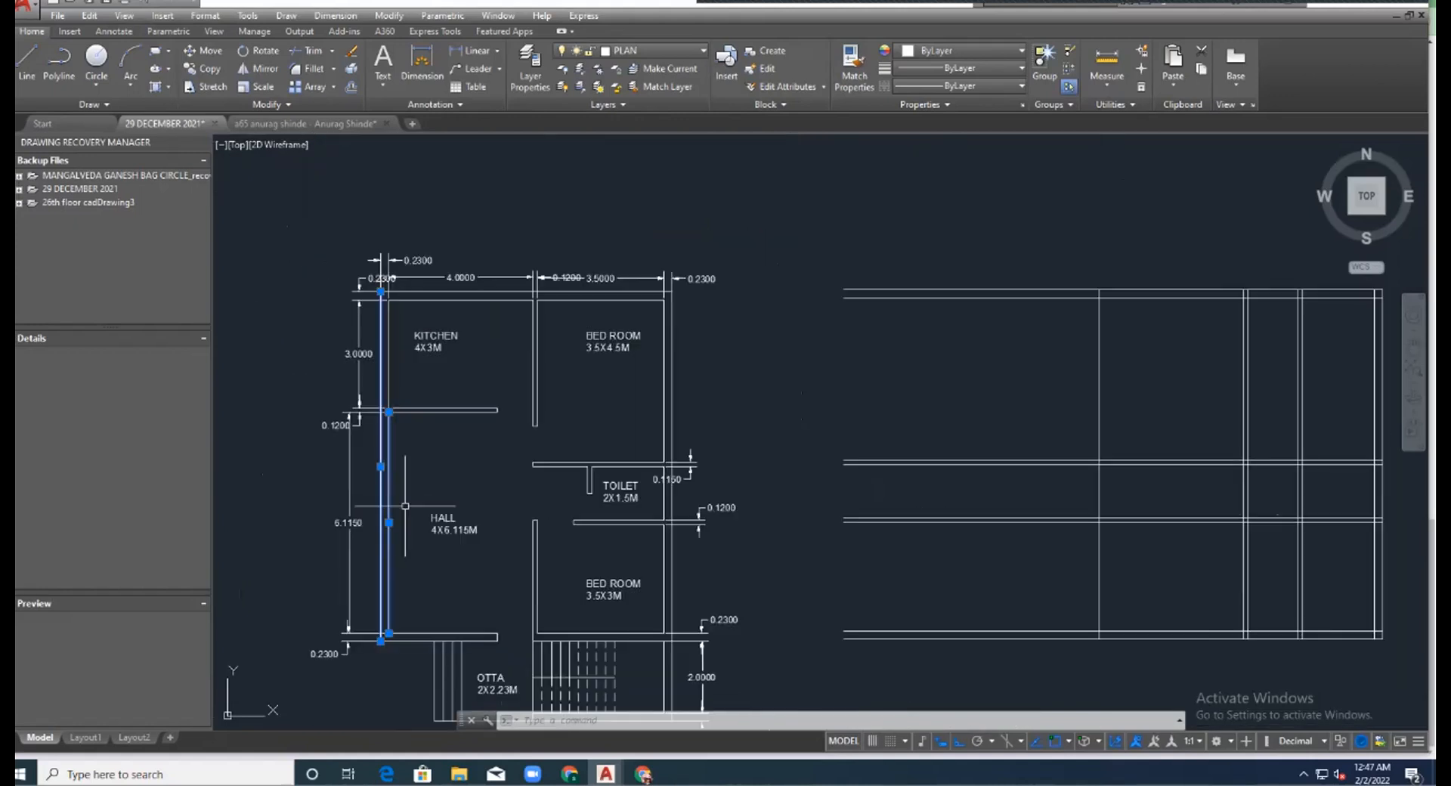
key(Escape)
scroll(849, 460, down, 2)
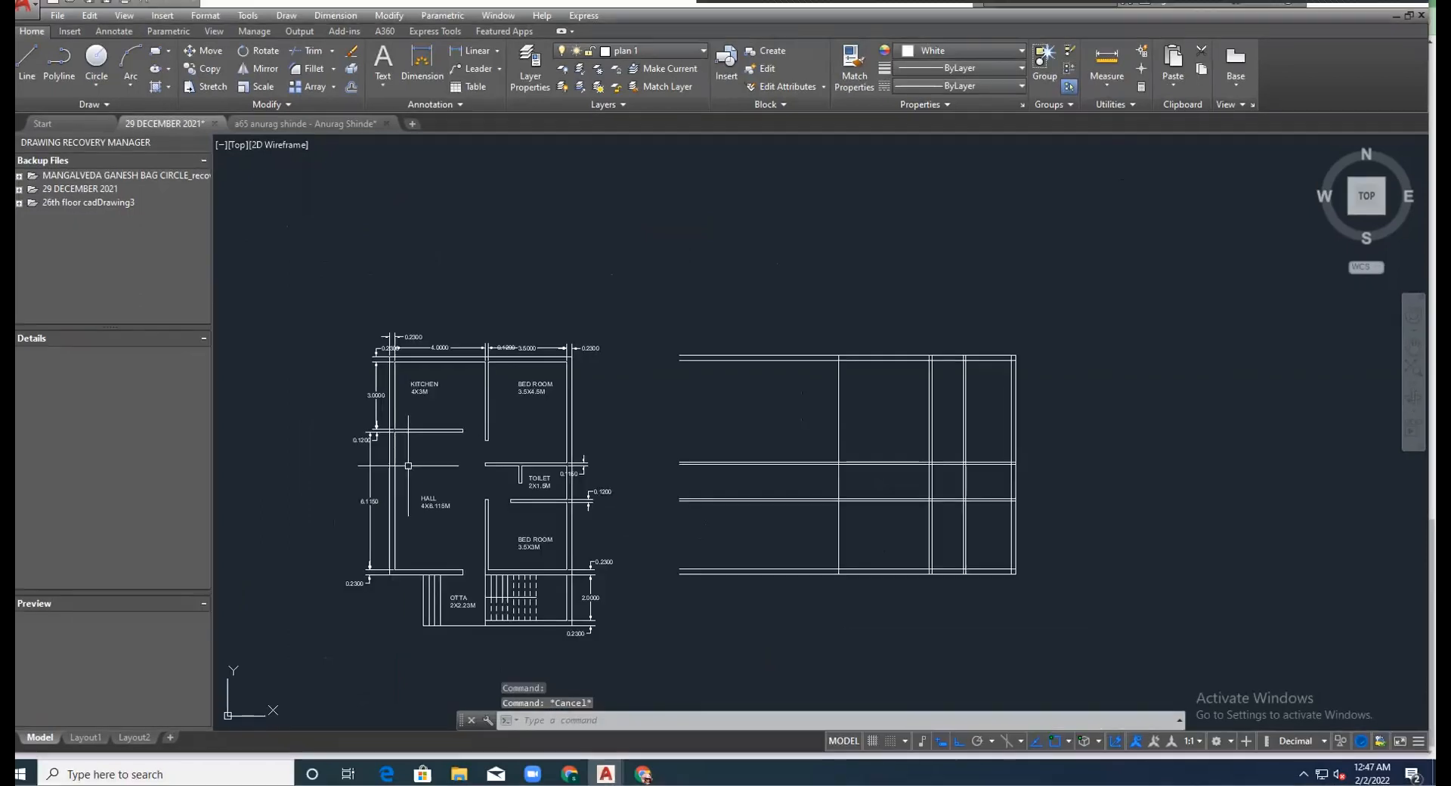
Offset the new plan's hall and kitchen boundary line 0.23 to the left to form the outer wall's thickness.
scroll(849, 461, up, 5)
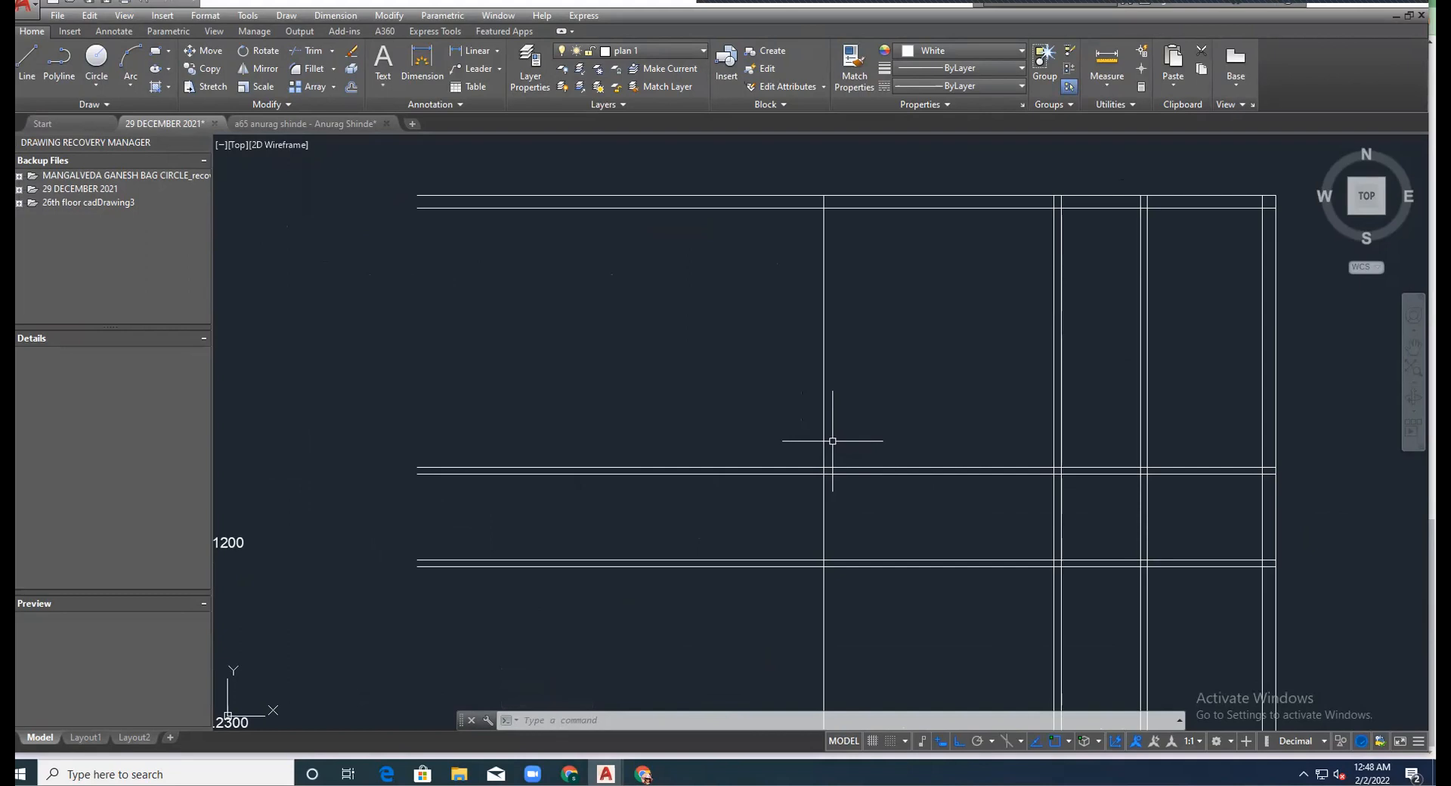
text(o)
key(Return)
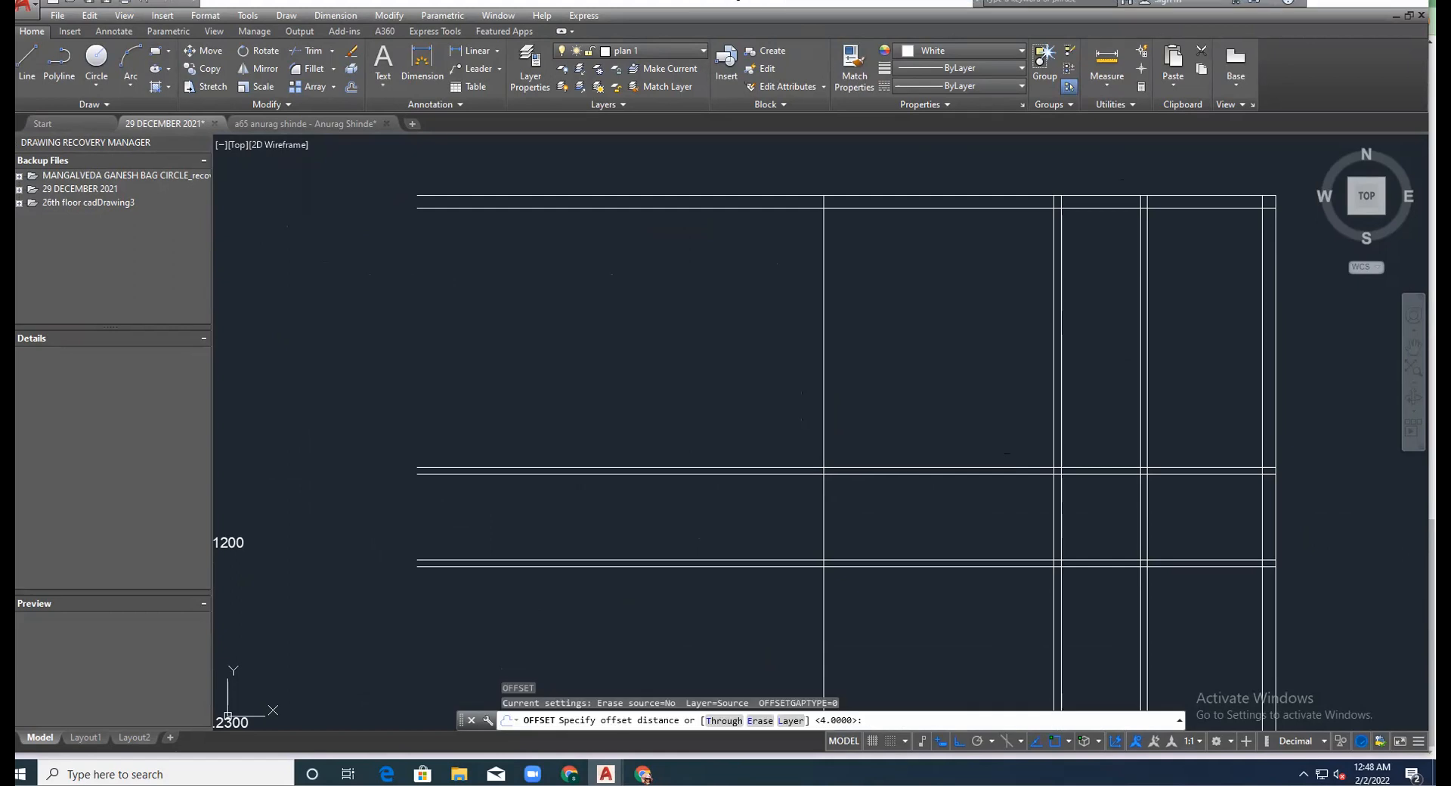
text(0.23)
key(Return)
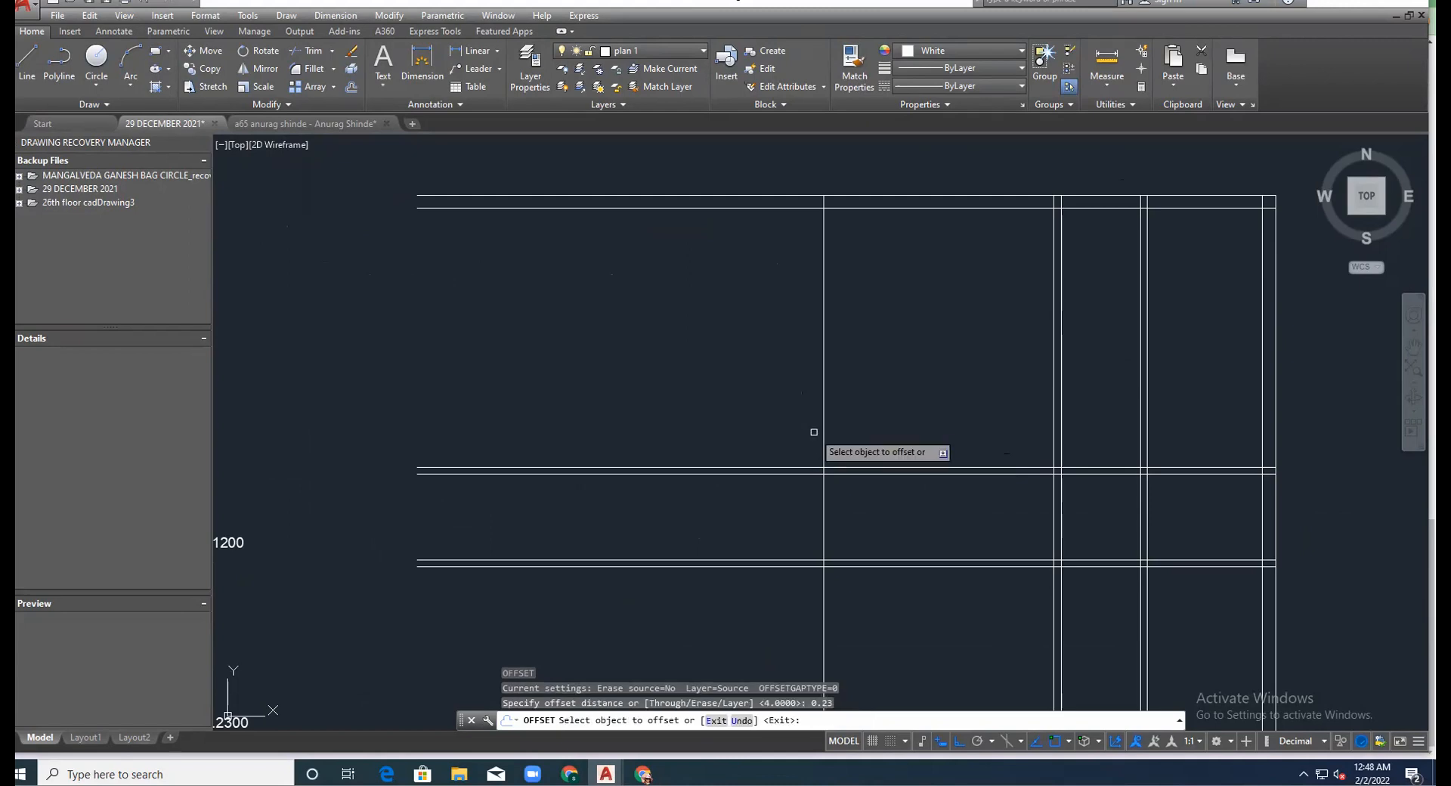
click(822, 419)
click(739, 412)
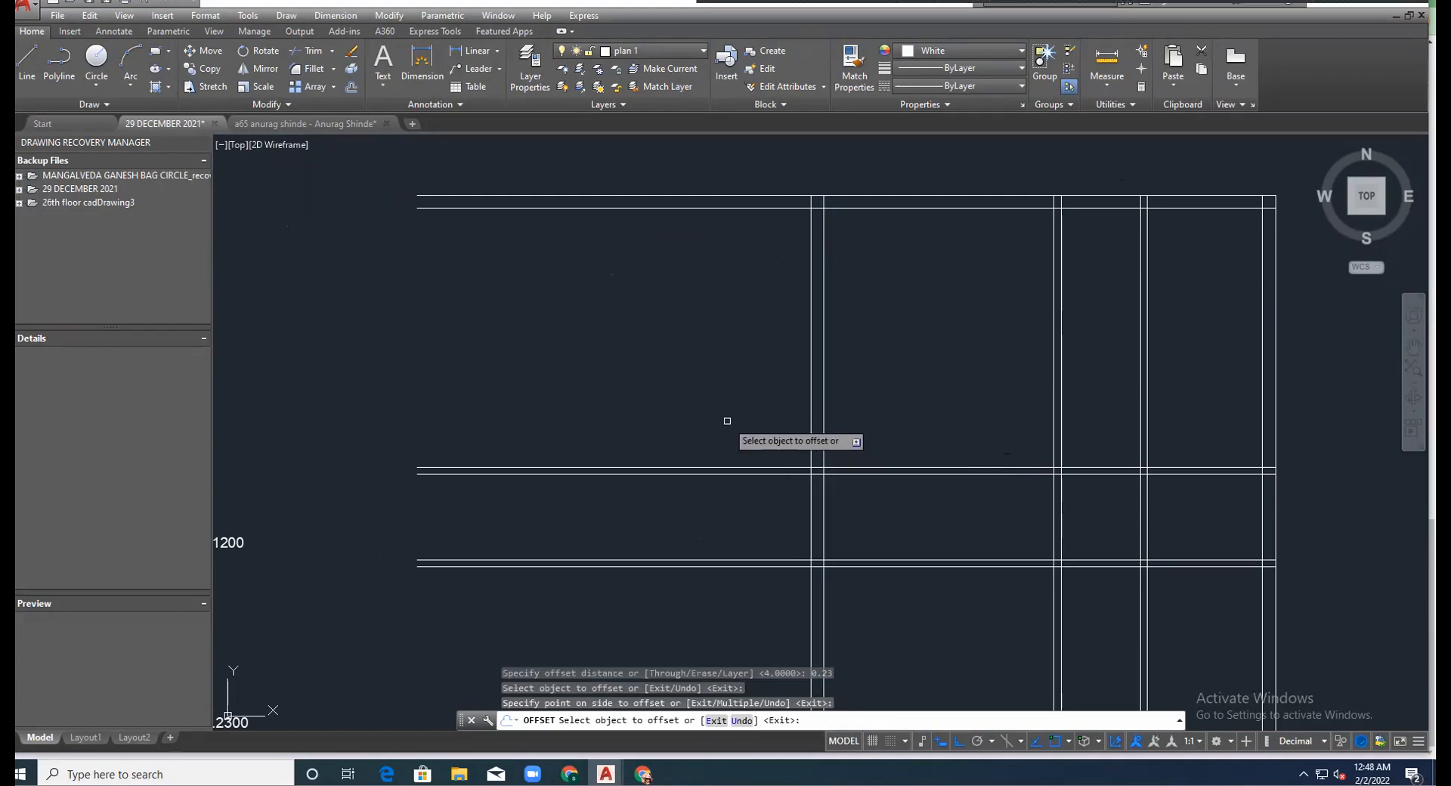
key(Escape)
Compare the original plan's kitchen, hall and toilet layout with the new plan's wall lines.
scroll(745, 356, down, 4)
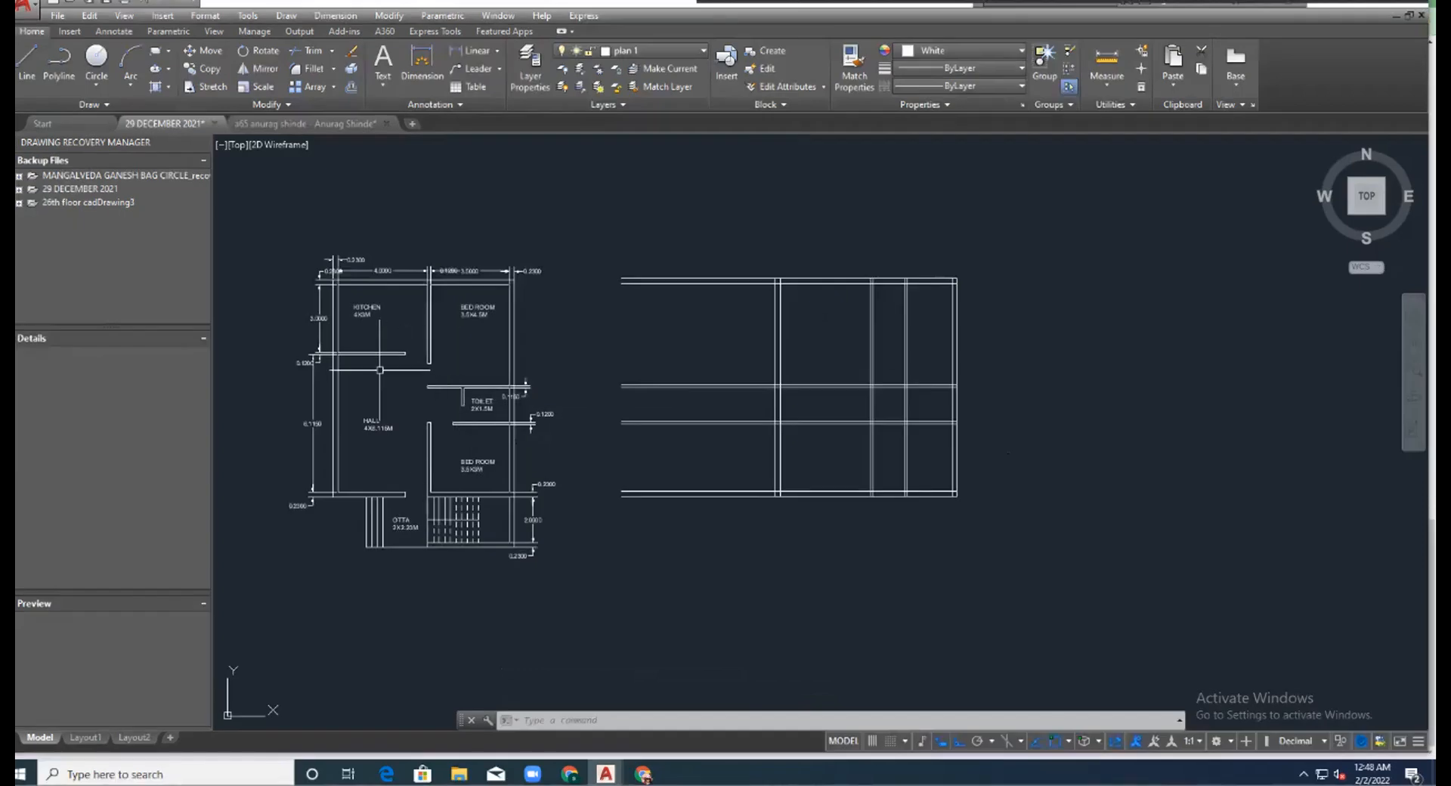
scroll(380, 369, up, 3)
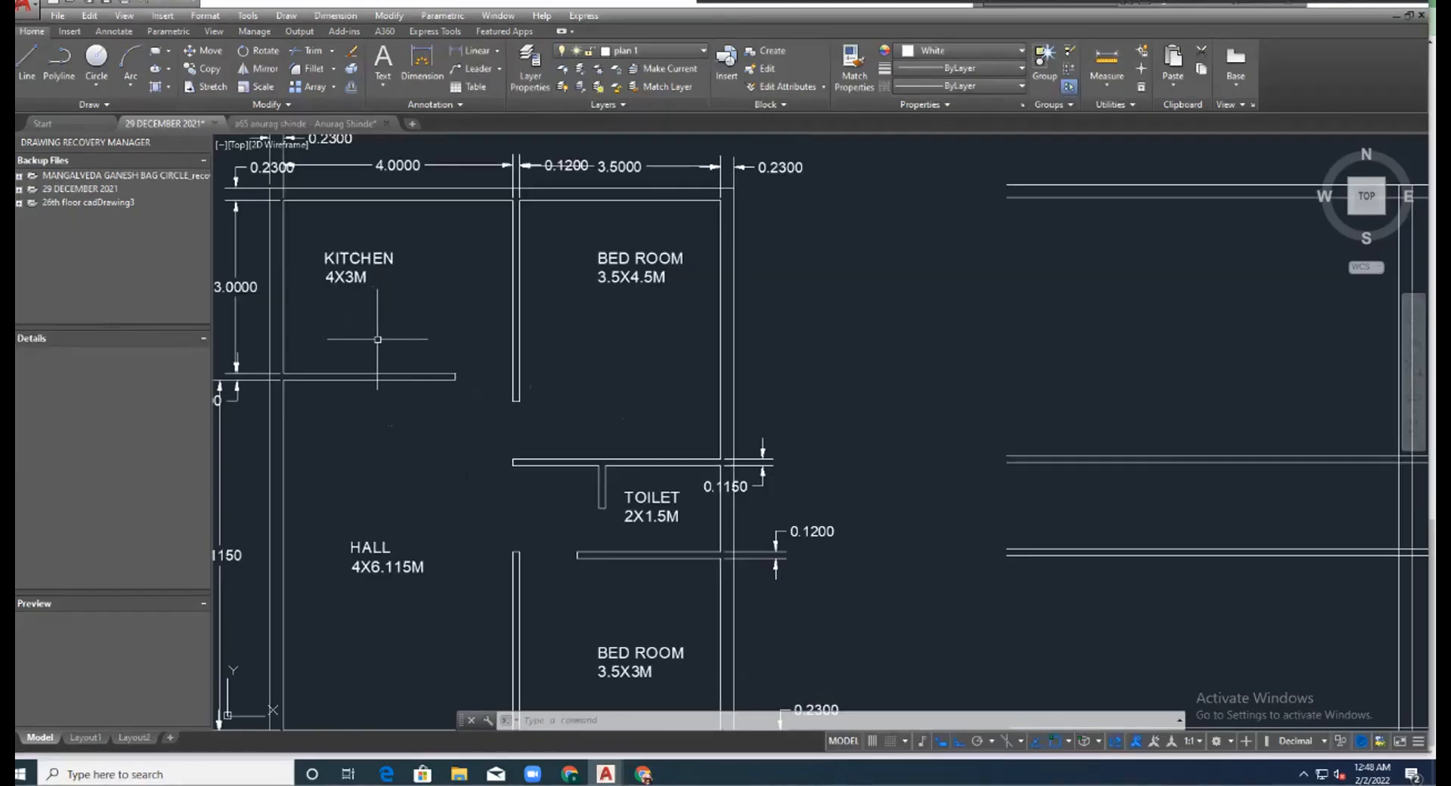
scroll(378, 339, down, 3)
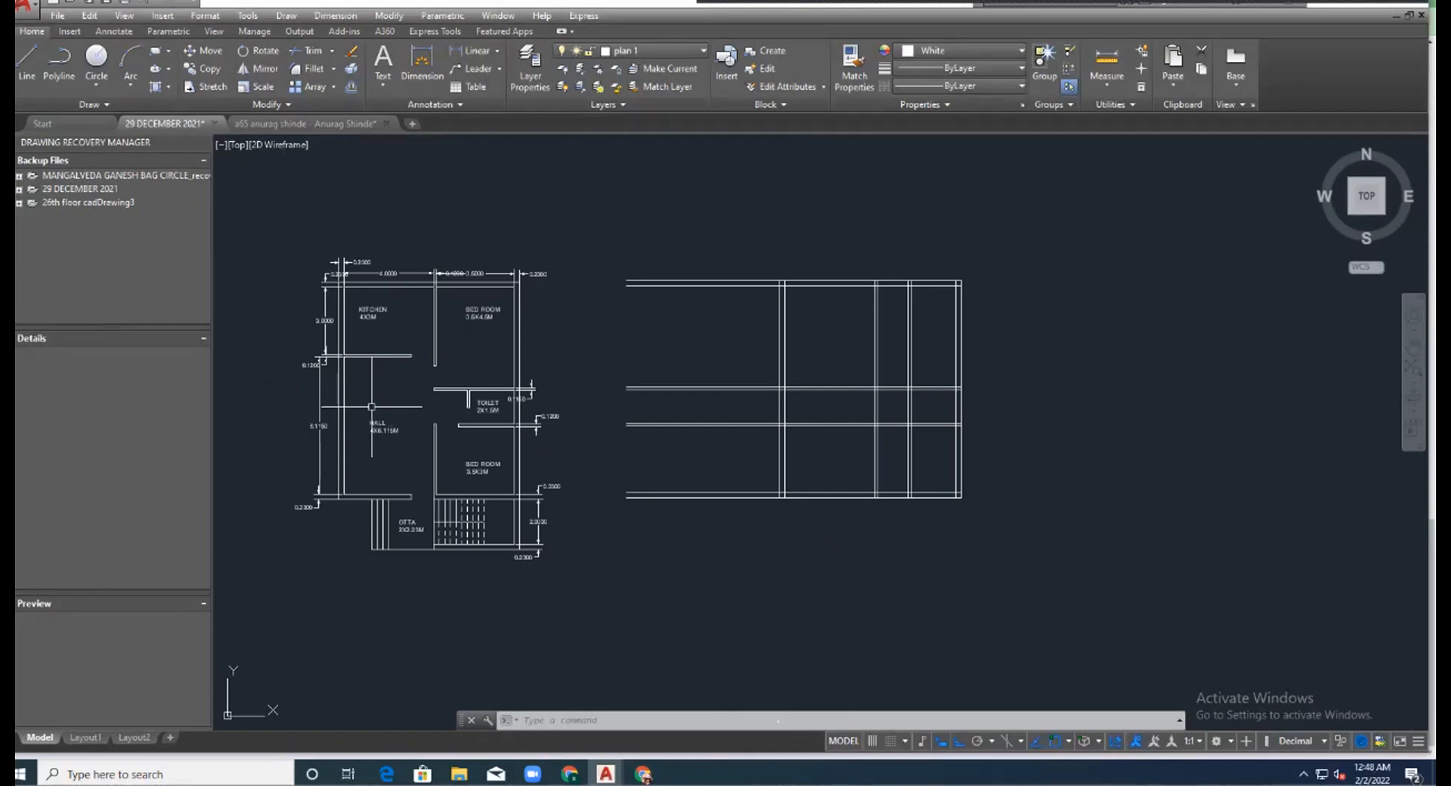
scroll(376, 335, up, 2)
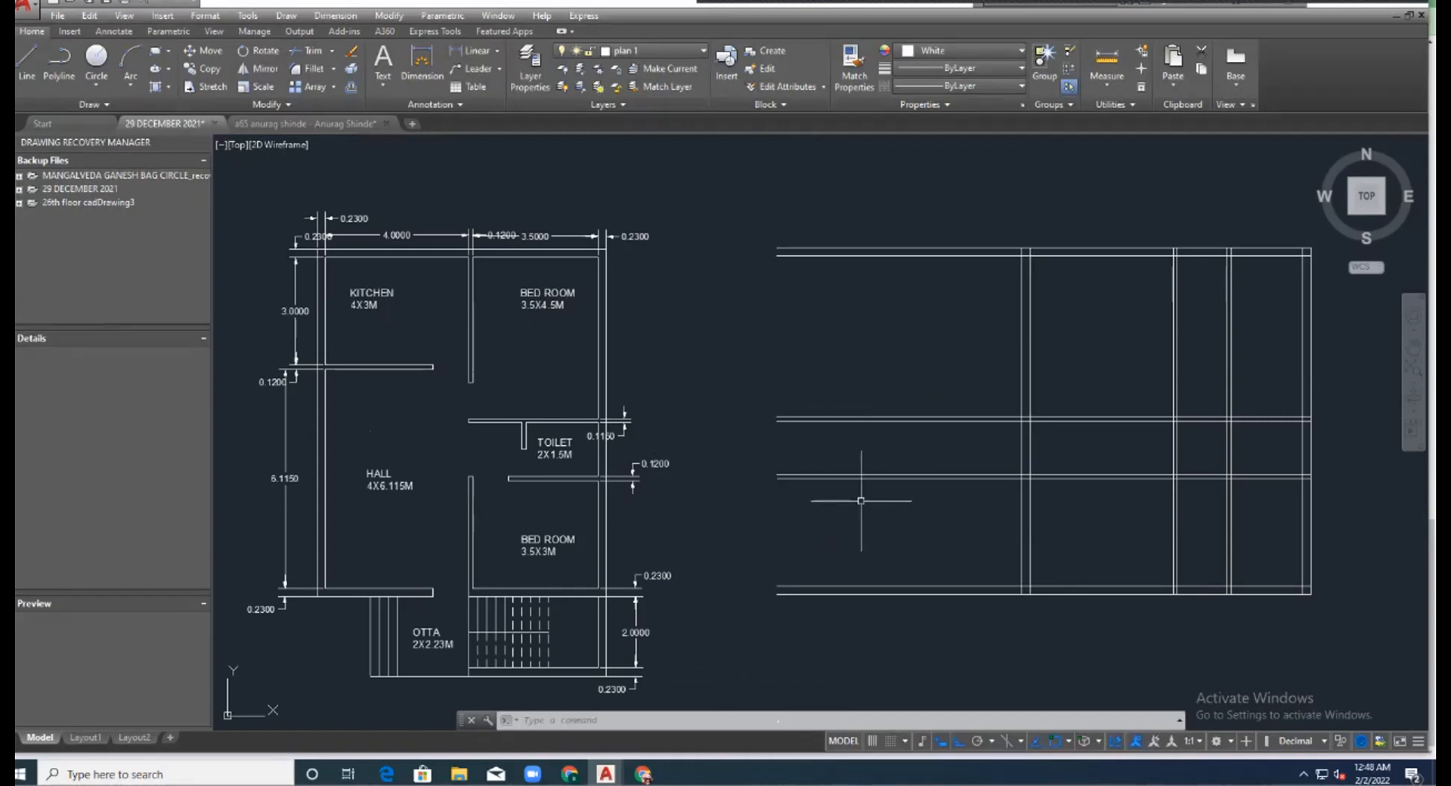
scroll(801, 499, down, 3)
scroll(964, 477, up, 4)
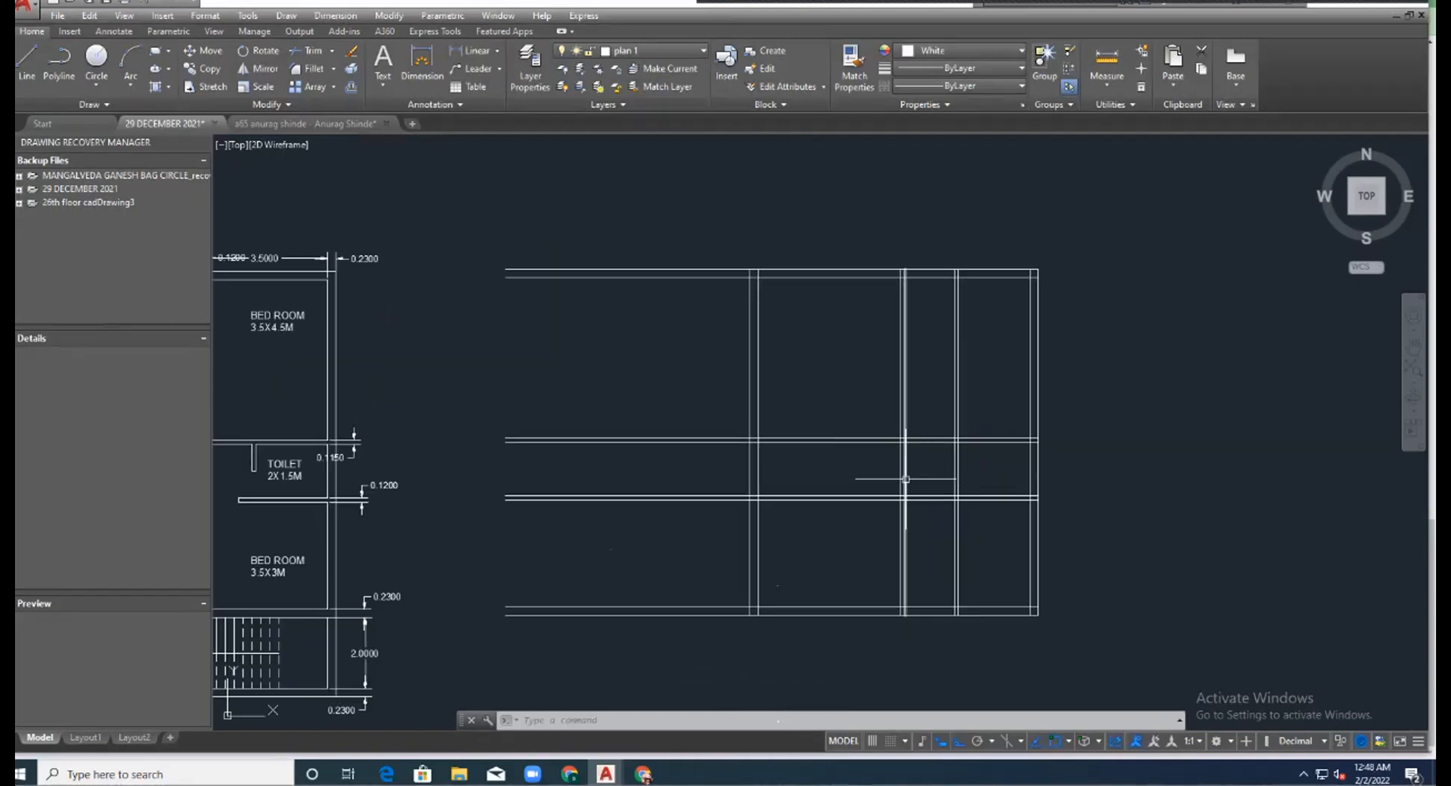
scroll(957, 458, up, 2)
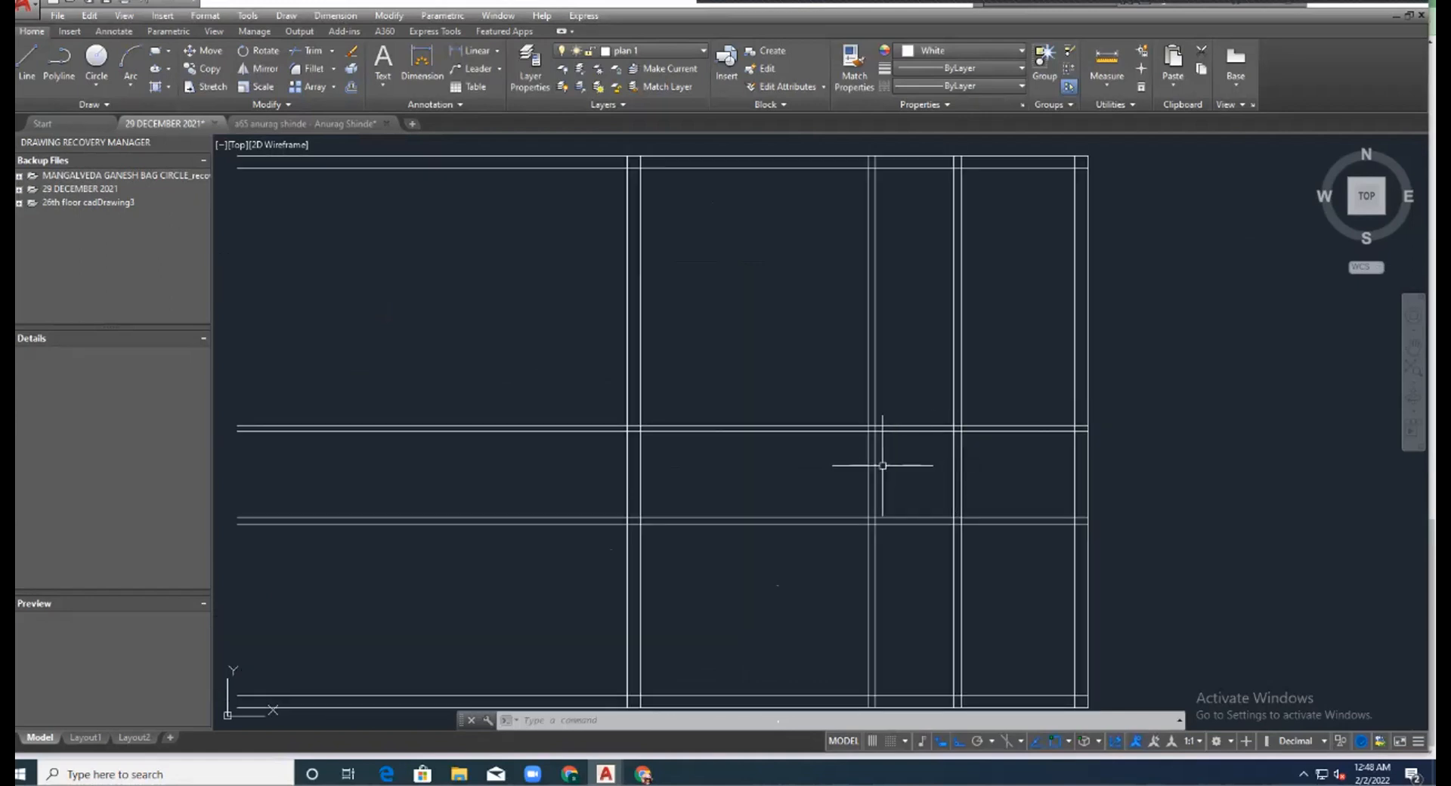
scroll(879, 465, down, 4)
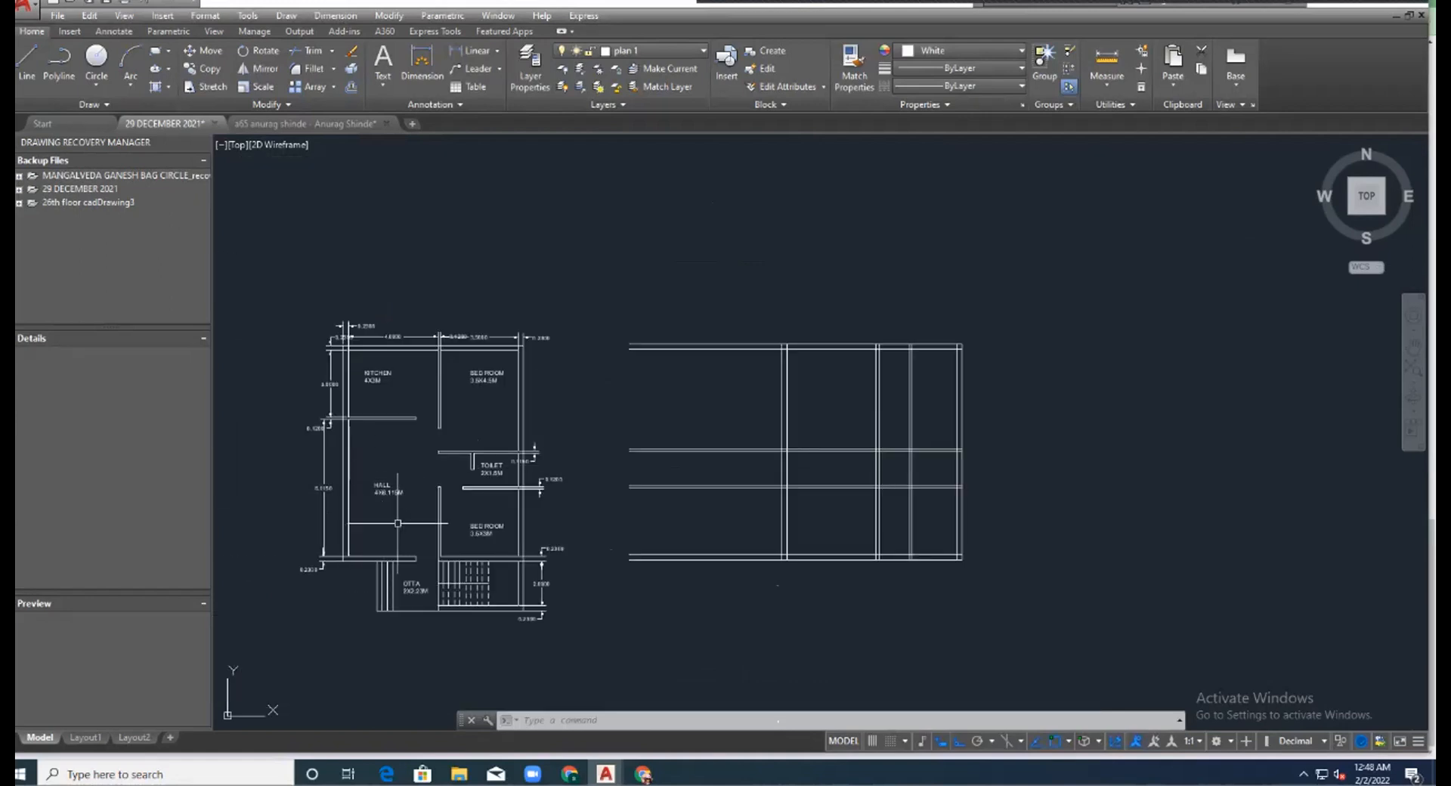
scroll(405, 544, up, 2)
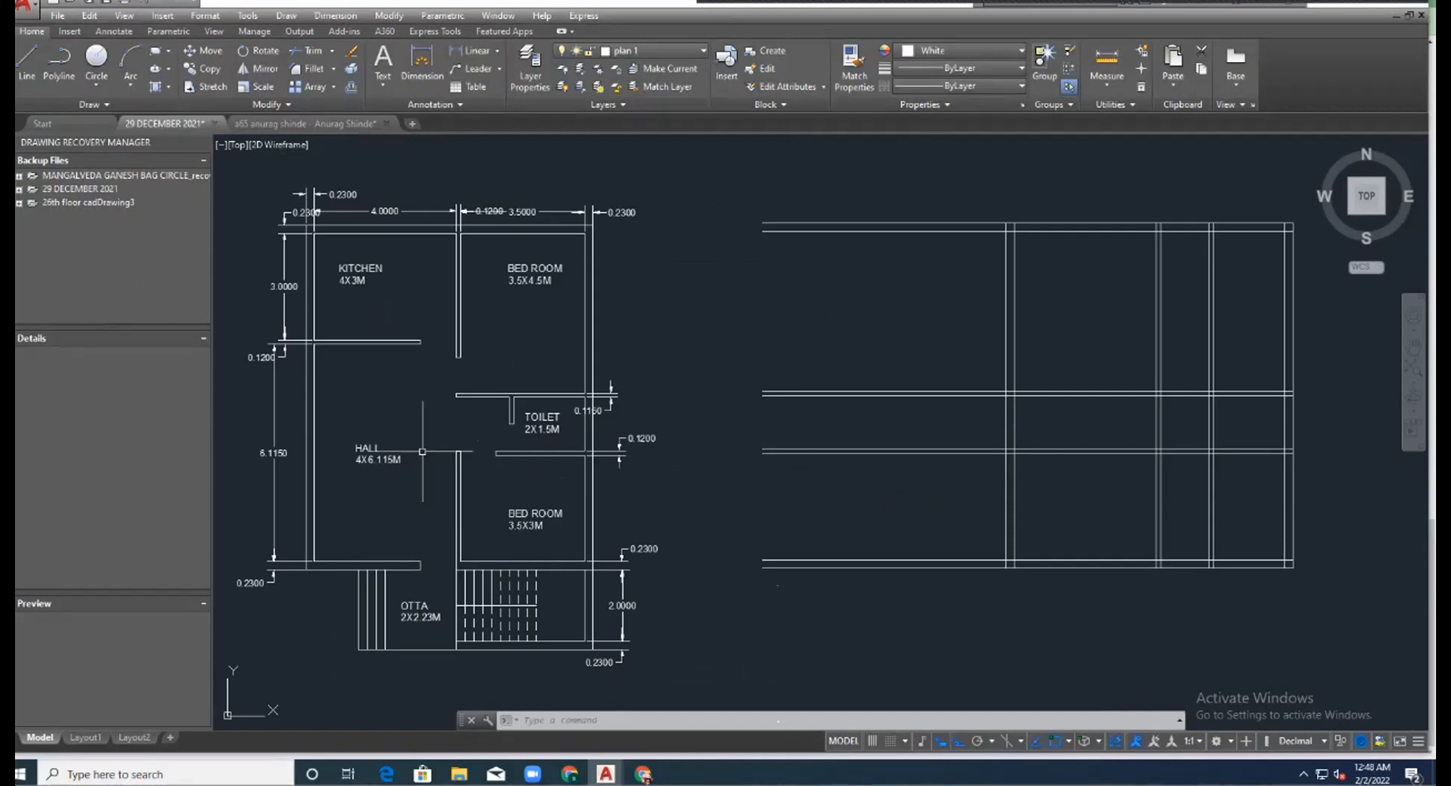
scroll(408, 469, up, 2)
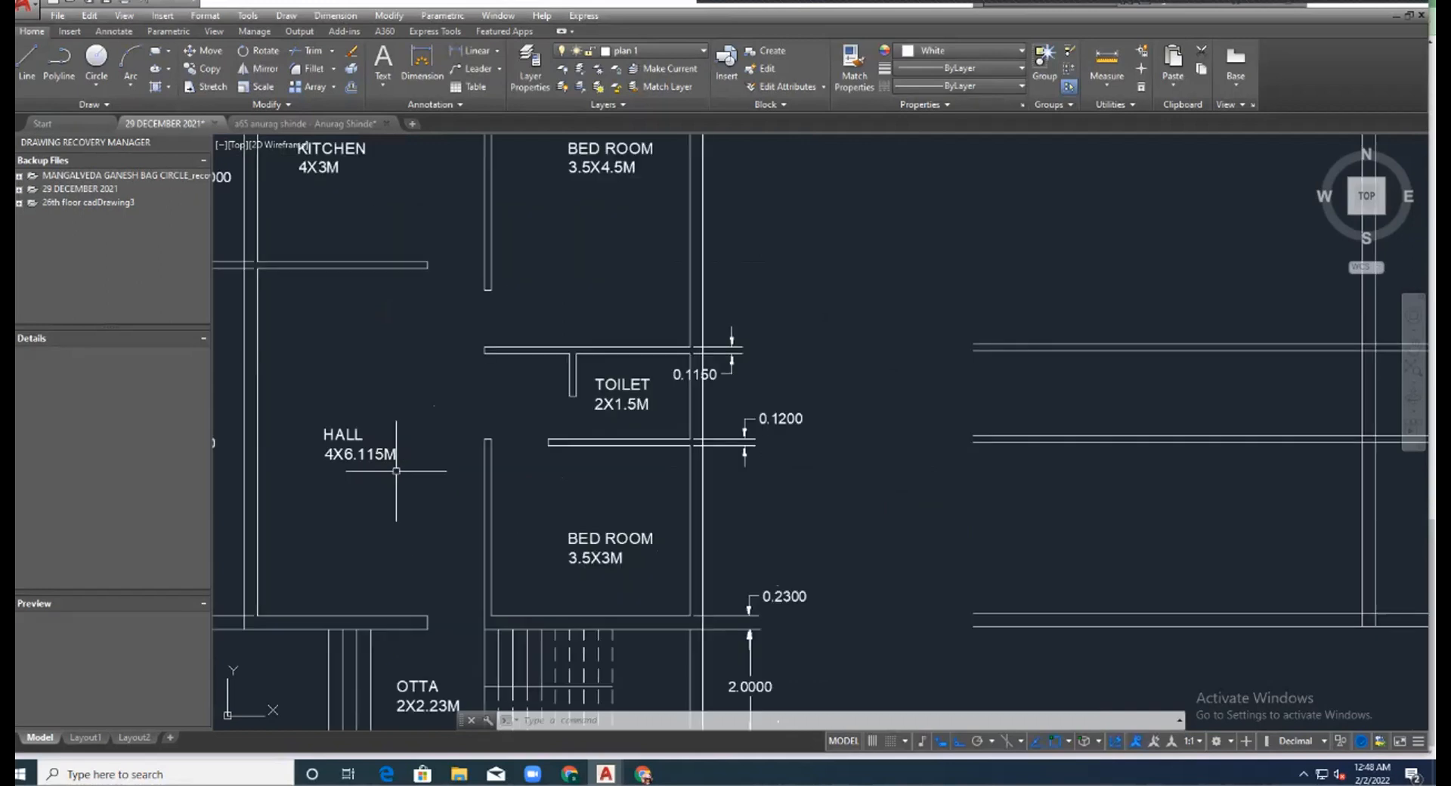
Select the hall-side line of the original upper bedroom's partition to check its position, and clear the selection.
click(446, 258)
mouse_move(444, 255)
mouse_down()
mouse_move(463, 272)
mouse_move(382, 687)
mouse_move(445, 607)
mouse_move(467, 648)
mouse_move(440, 554)
mouse_move(463, 253)
mouse_move(486, 285)
mouse_up()
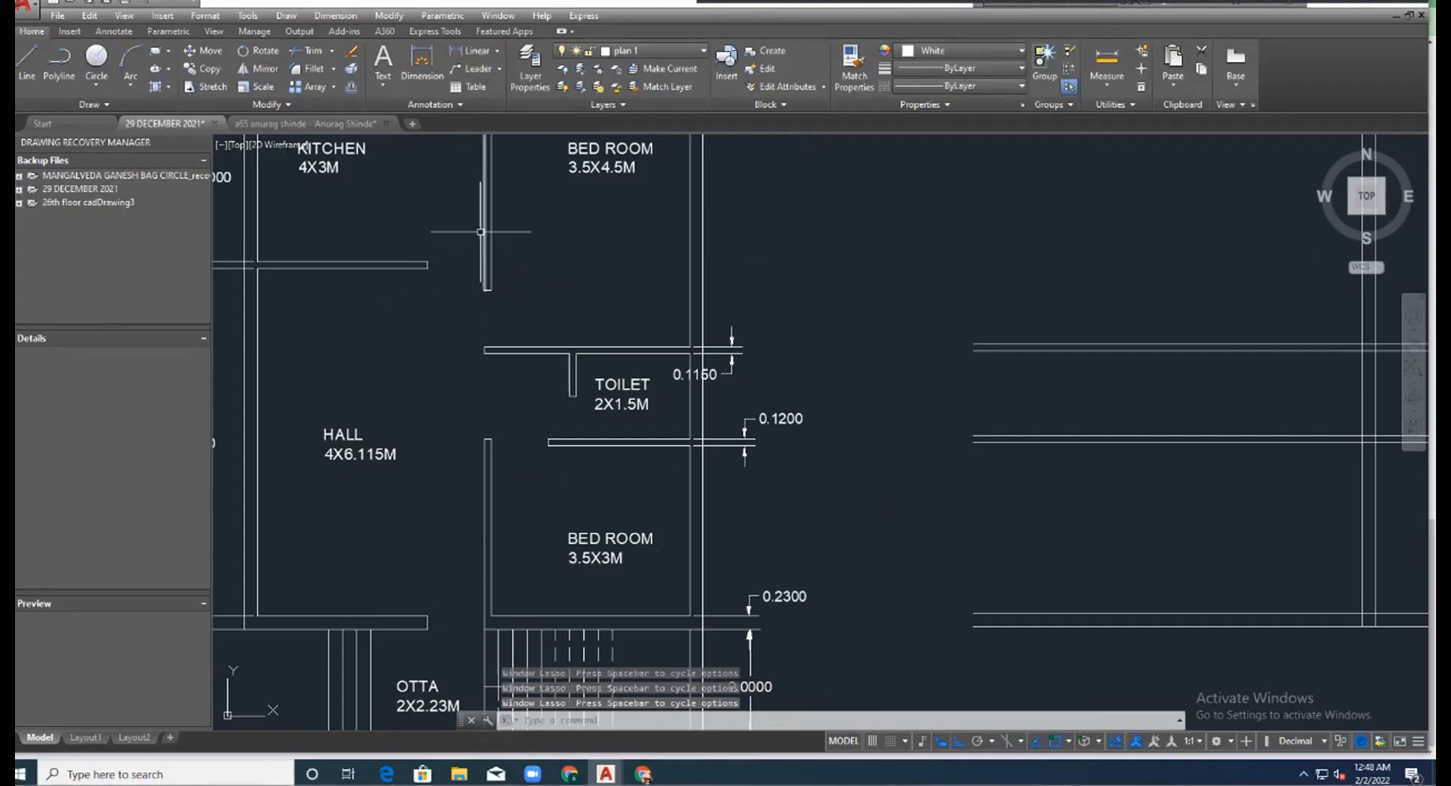
scroll(480, 232, up, 2)
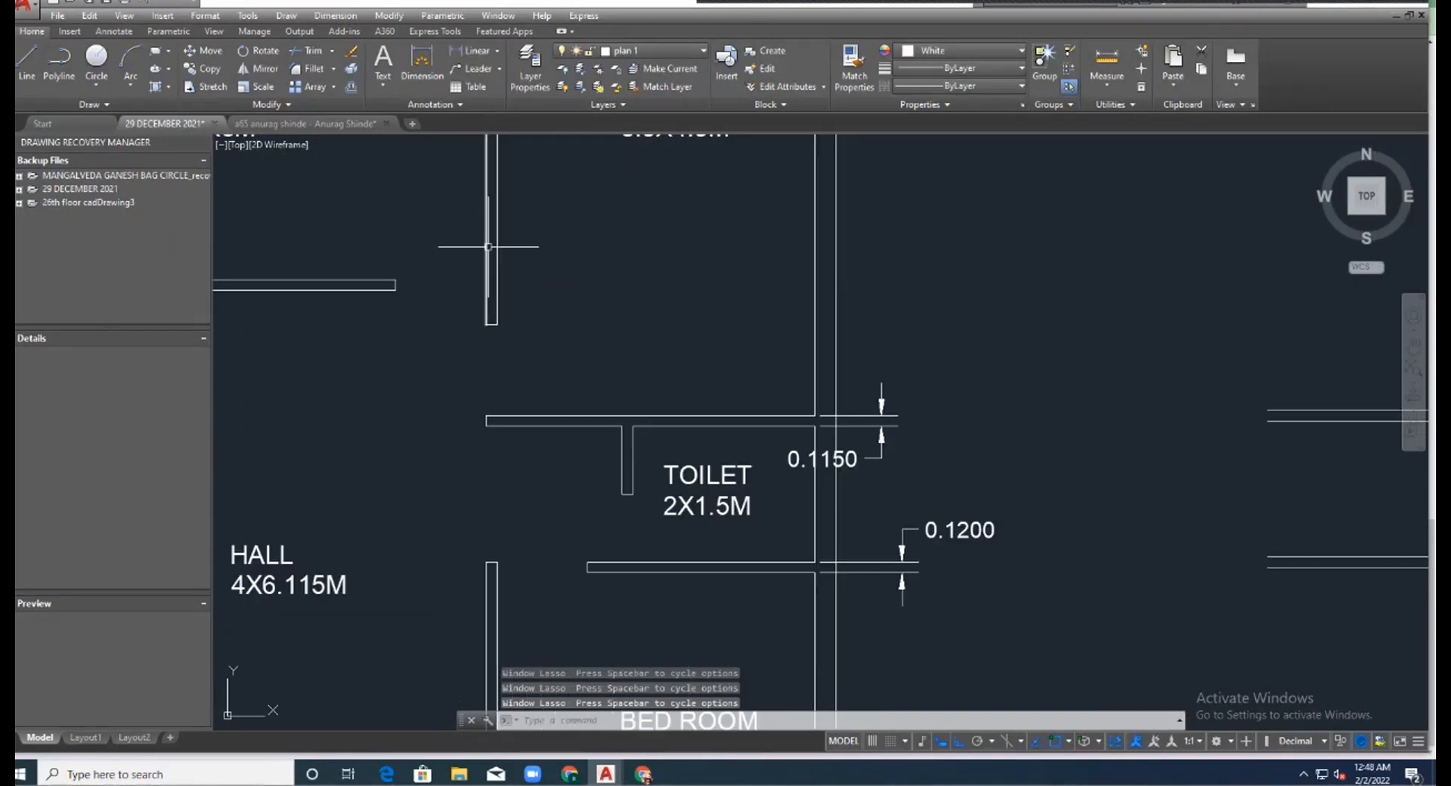
click(485, 249)
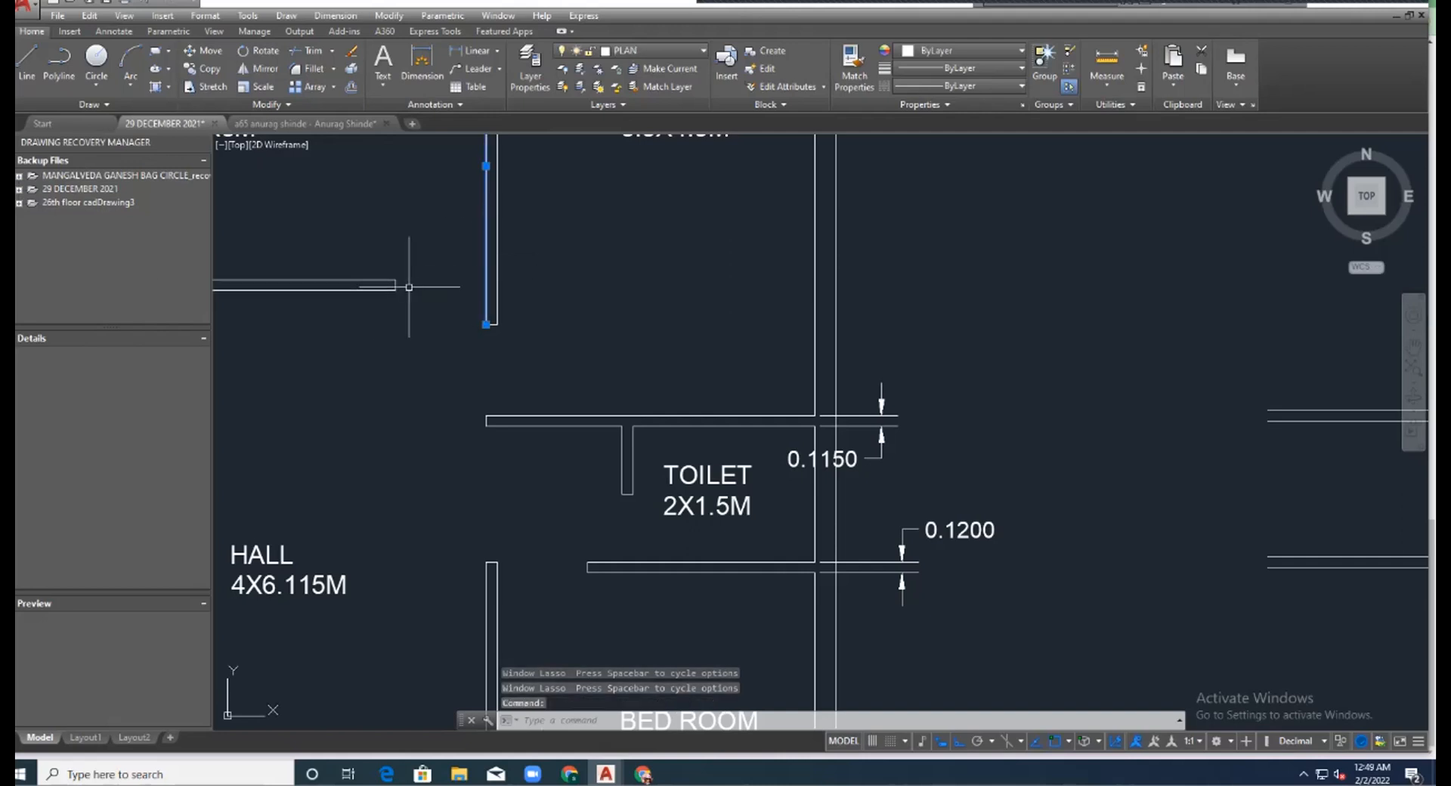
key(Escape)
scroll(357, 393, down, 4)
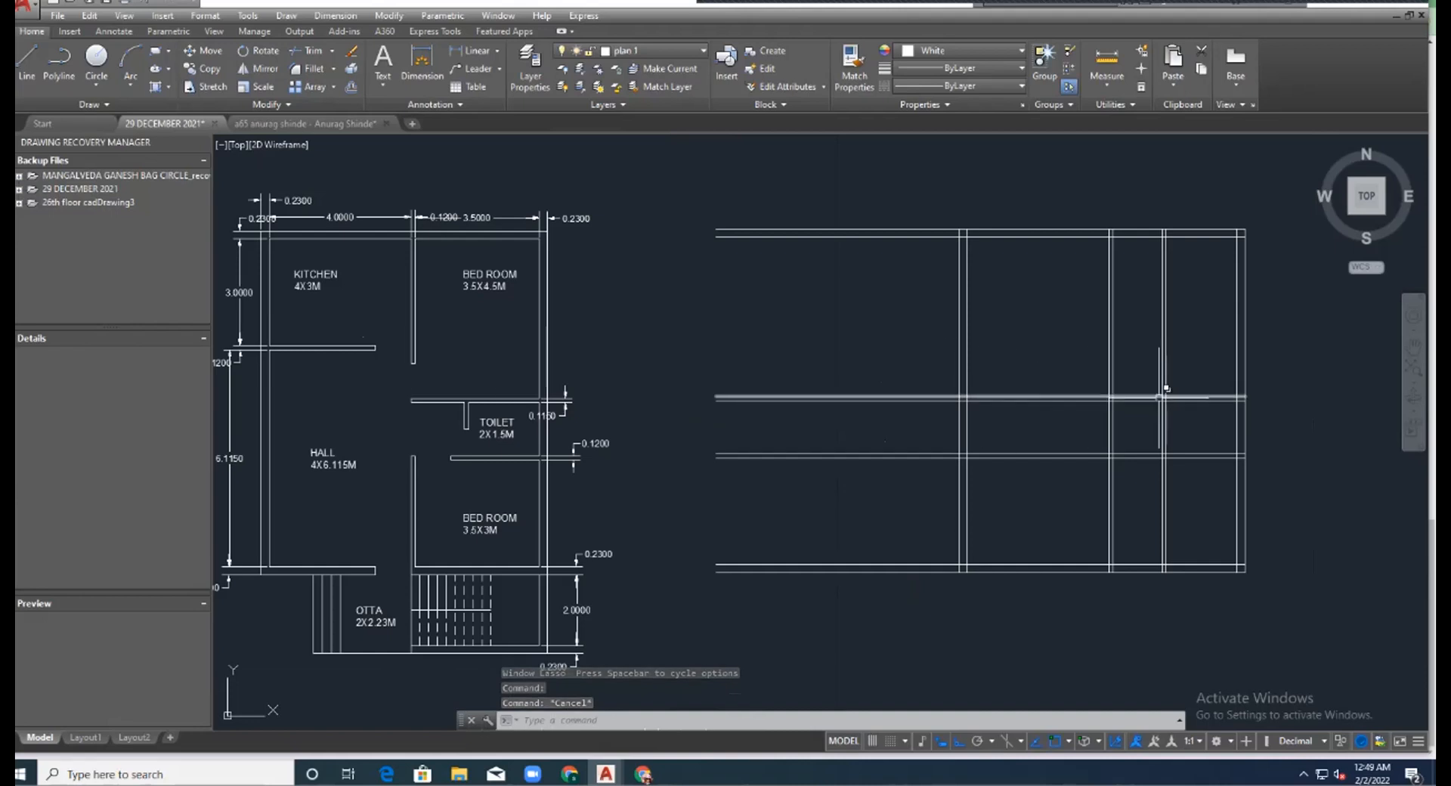
Offset the left line of the new partition between the hall and bedrooms 1 to the left.
scroll(1159, 396, up, 2)
scroll(990, 396, down, 3)
scroll(1108, 379, up, 3)
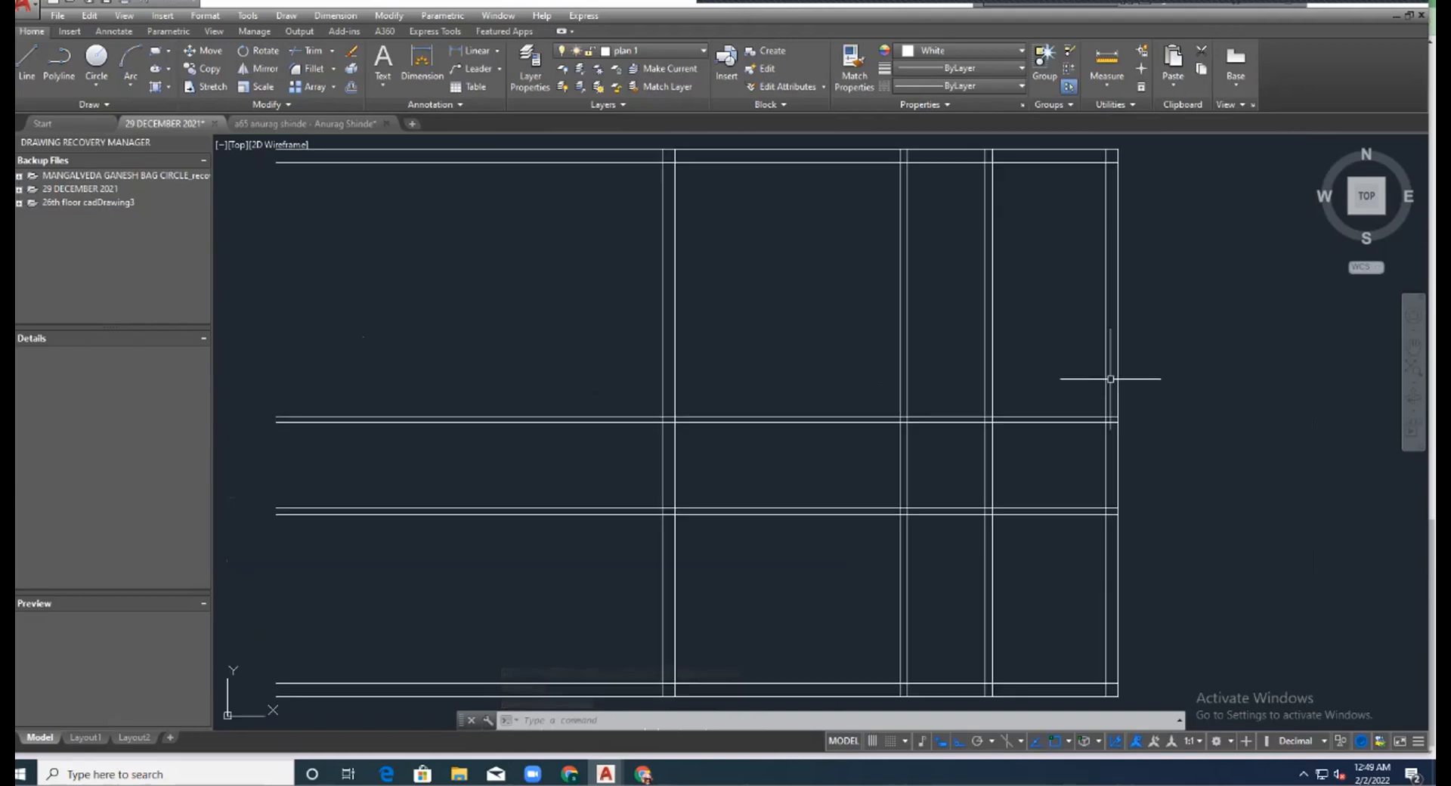
scroll(842, 367, down, 2)
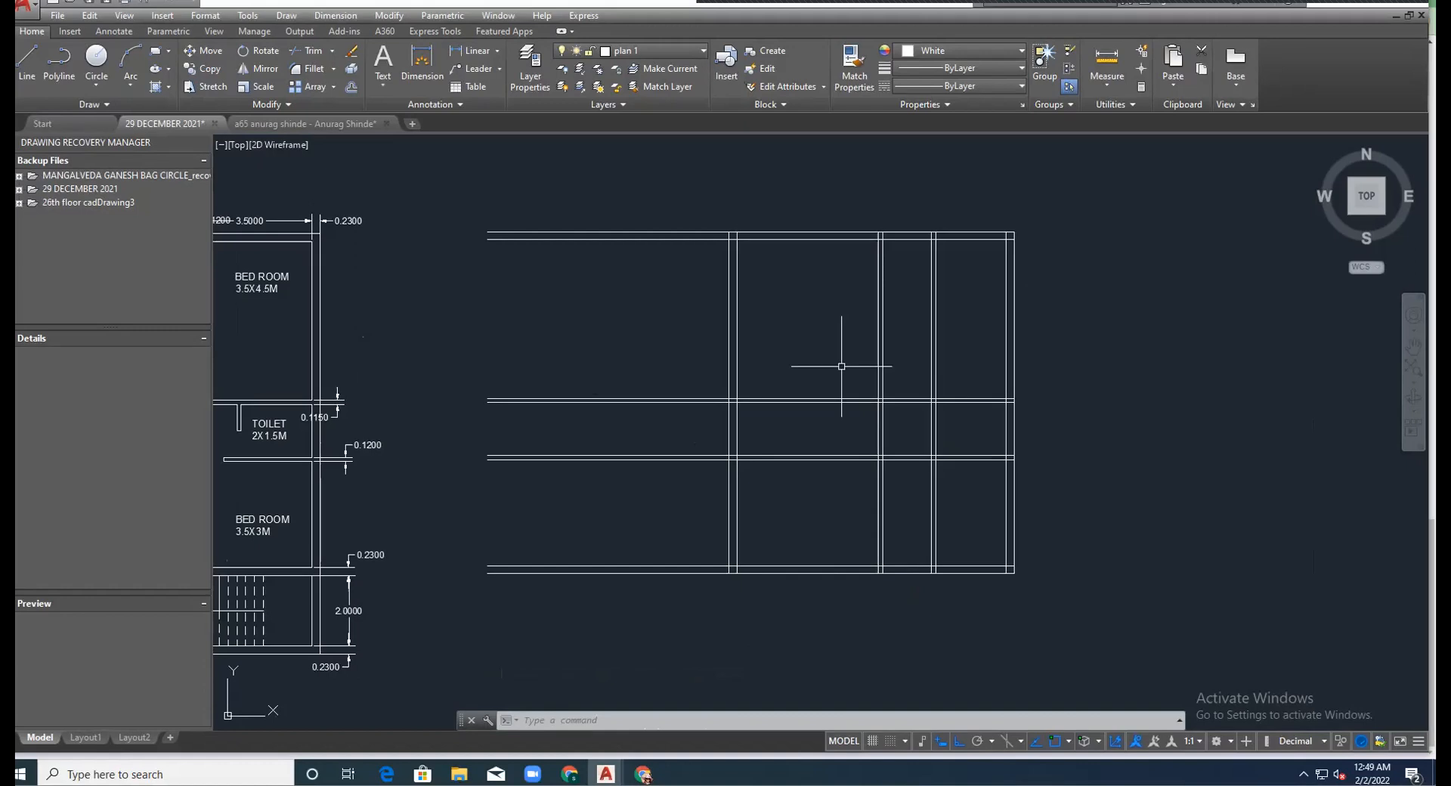
text(o)
key(Return)
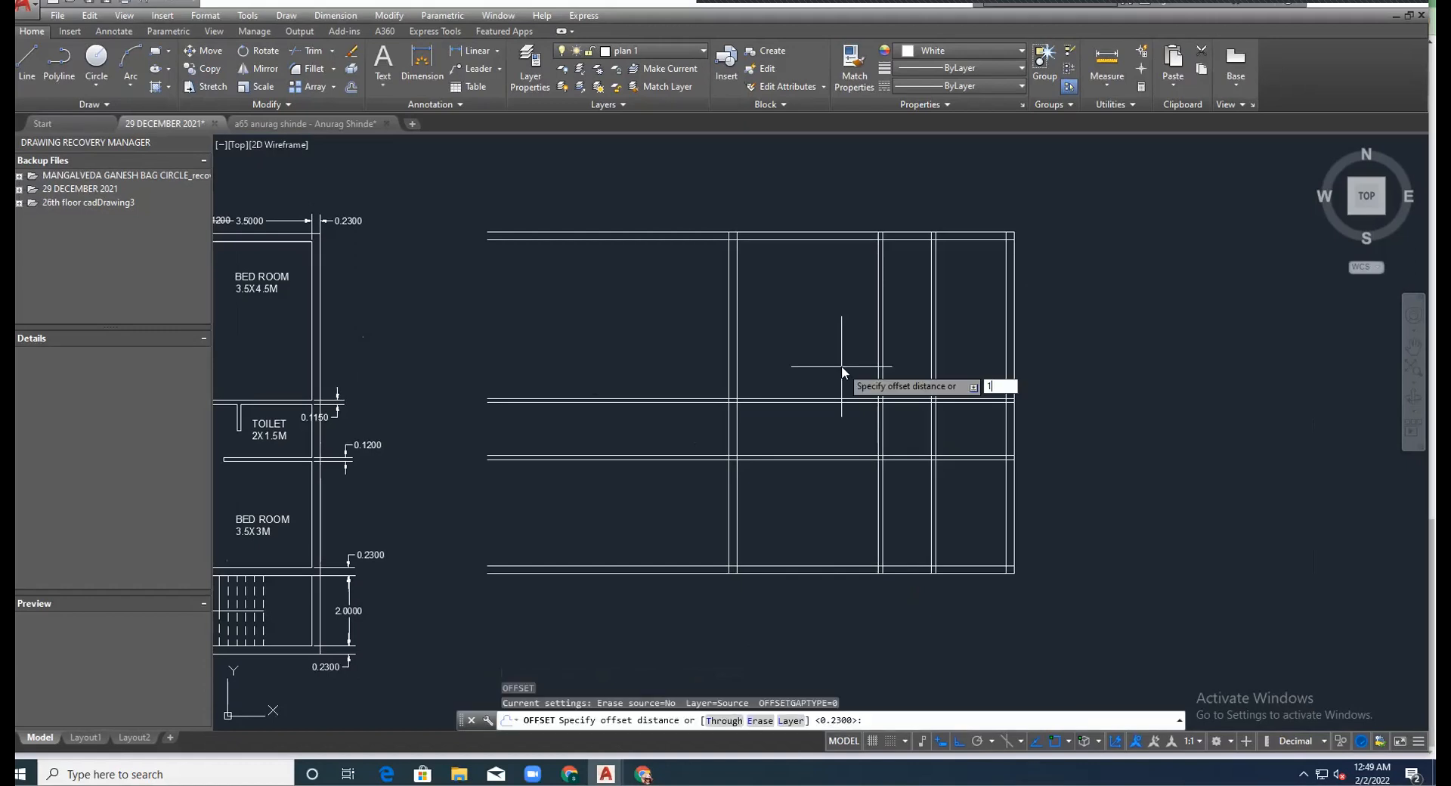
text(1)
key(Return)
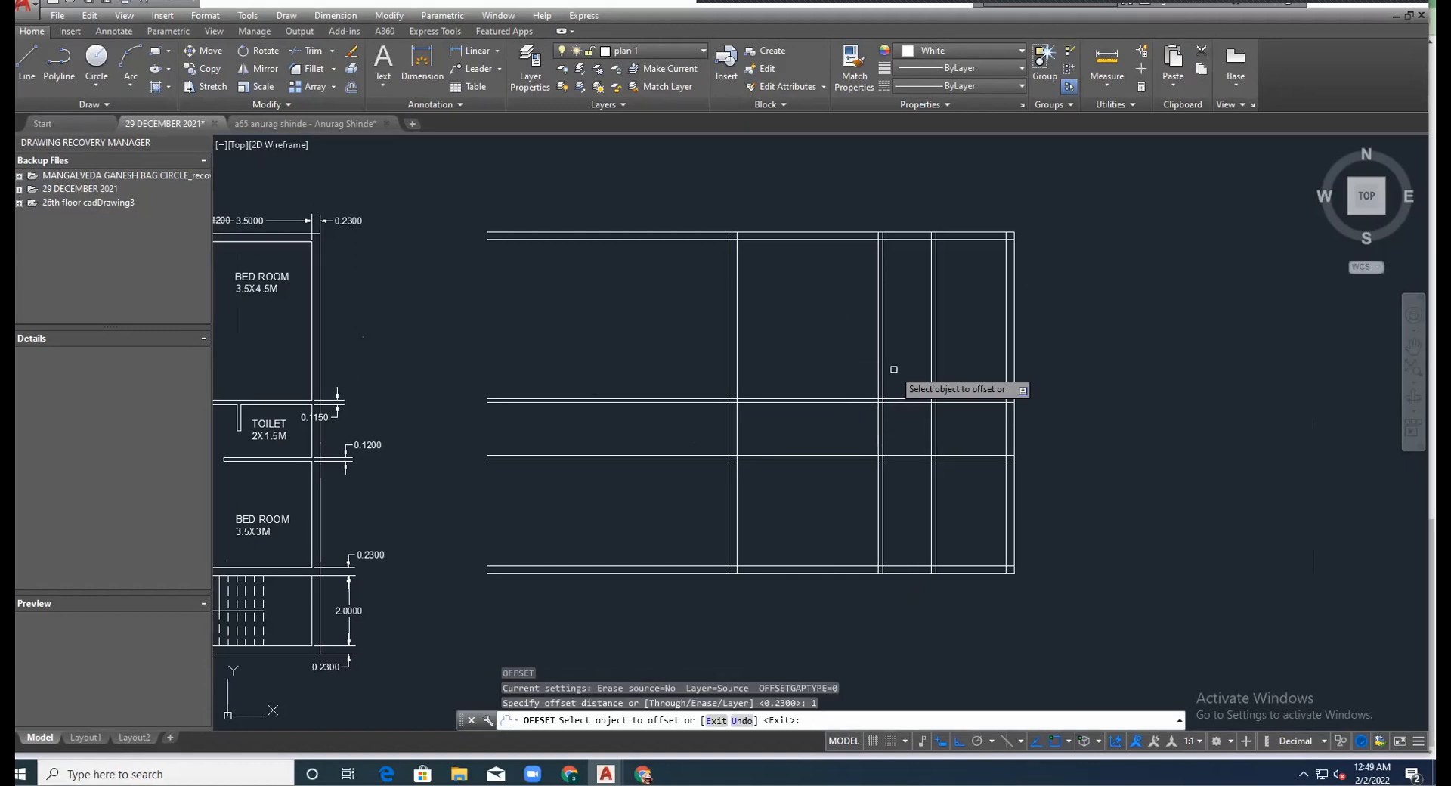
scroll(894, 371, up, 4)
click(857, 420)
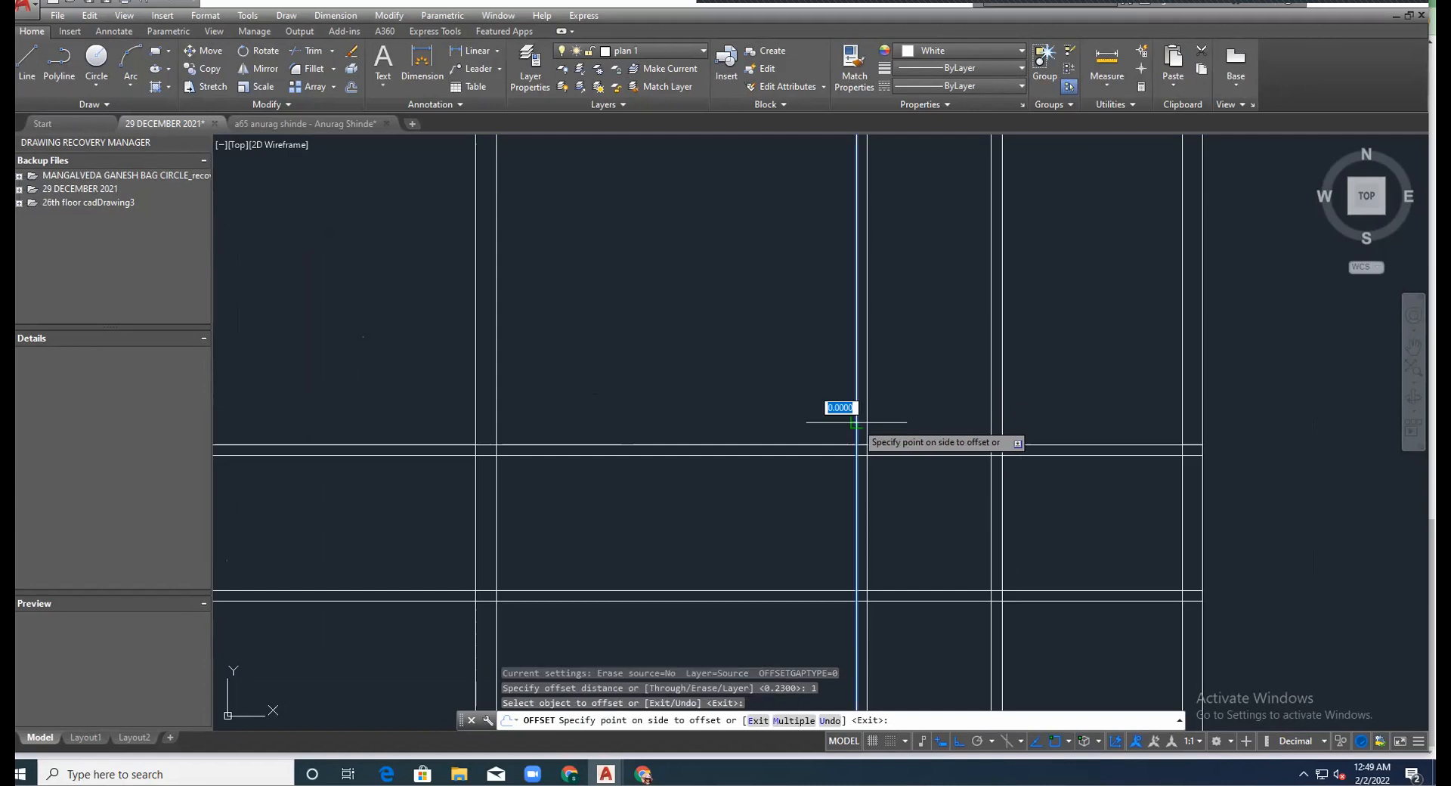
click(812, 415)
scroll(747, 397, down, 3)
key(Escape)
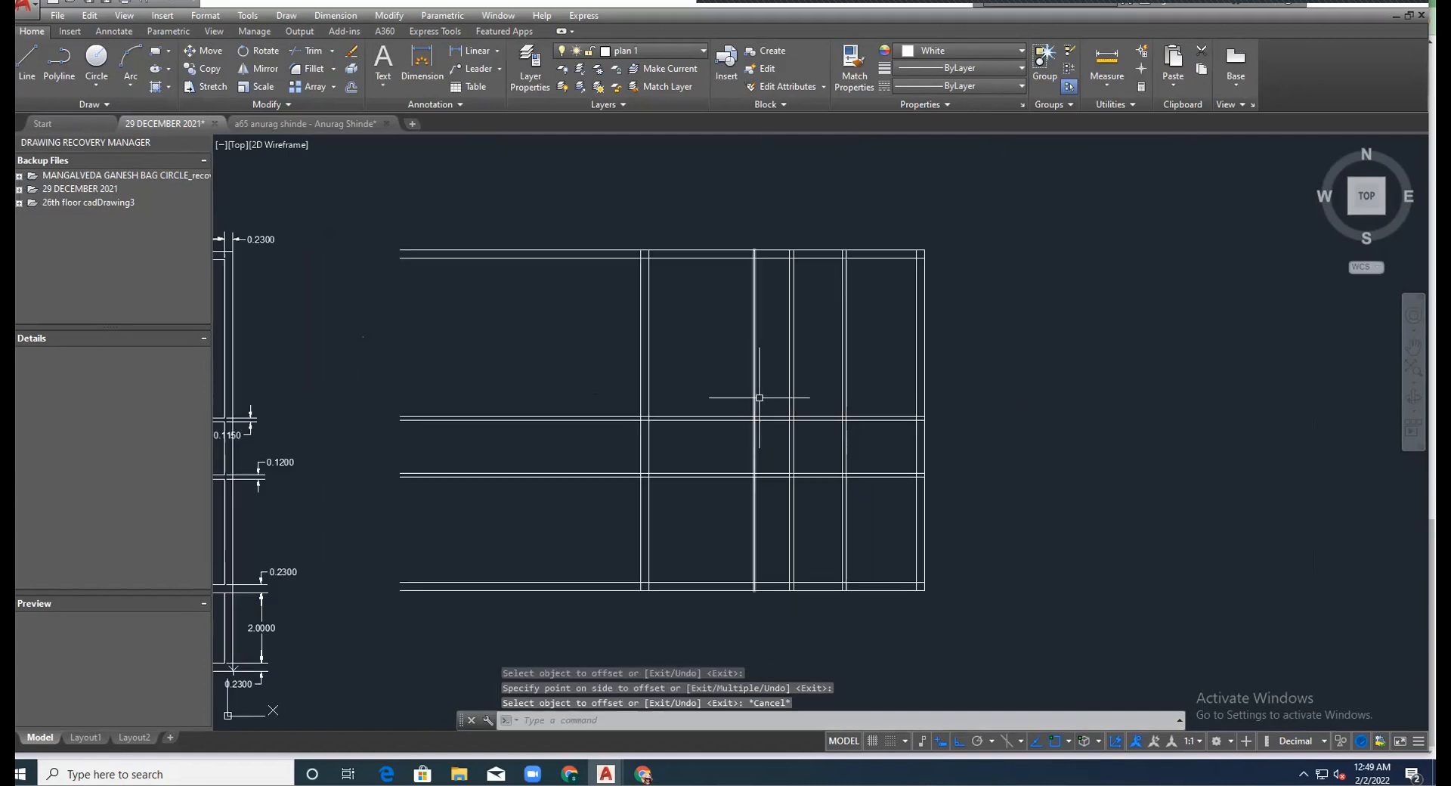
Examine the original plan's toilet and lower bedroom walls and compare them with the new plan's lines.
scroll(839, 402, down, 2)
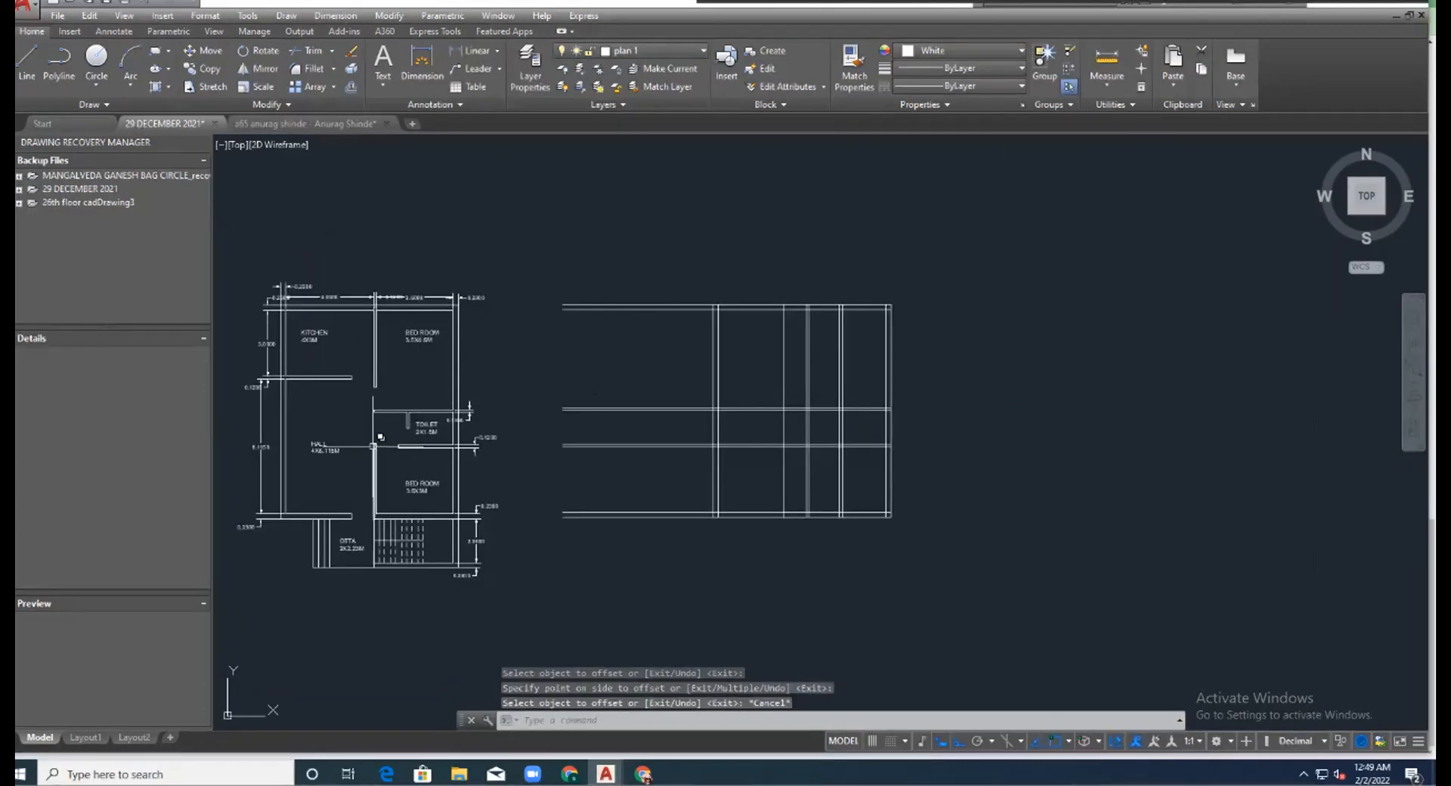
scroll(368, 403, up, 2)
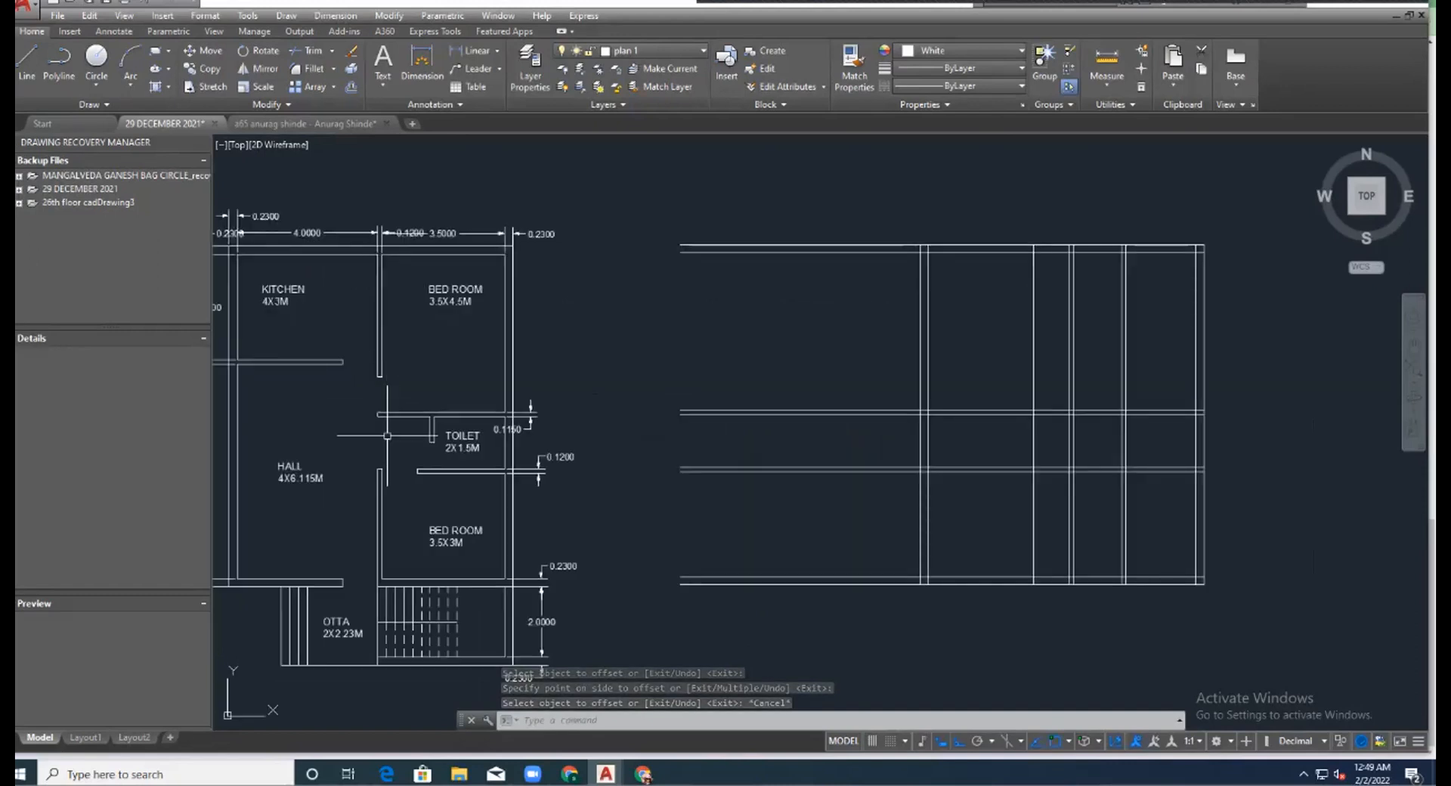
scroll(452, 528, up, 3)
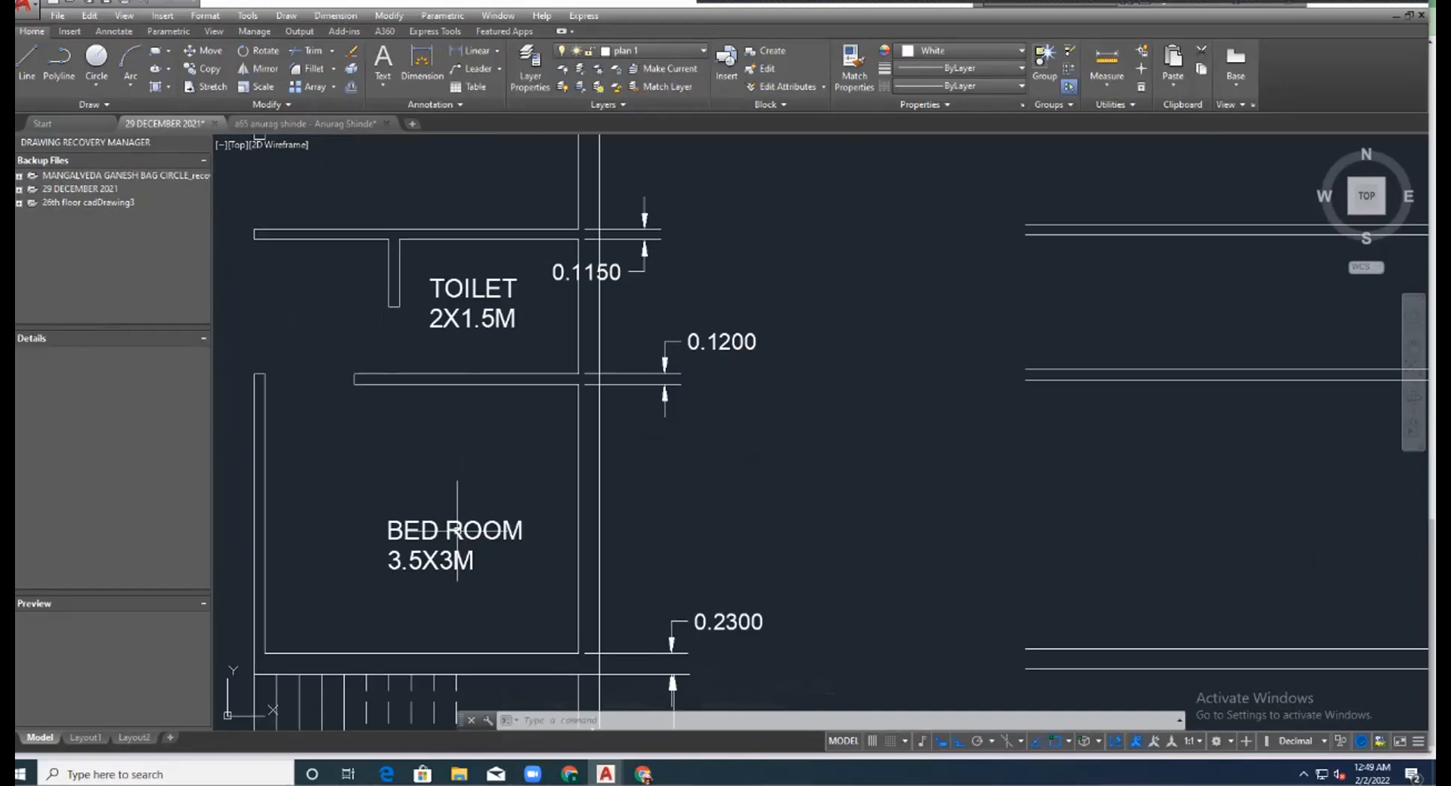
scroll(456, 529, down, 2)
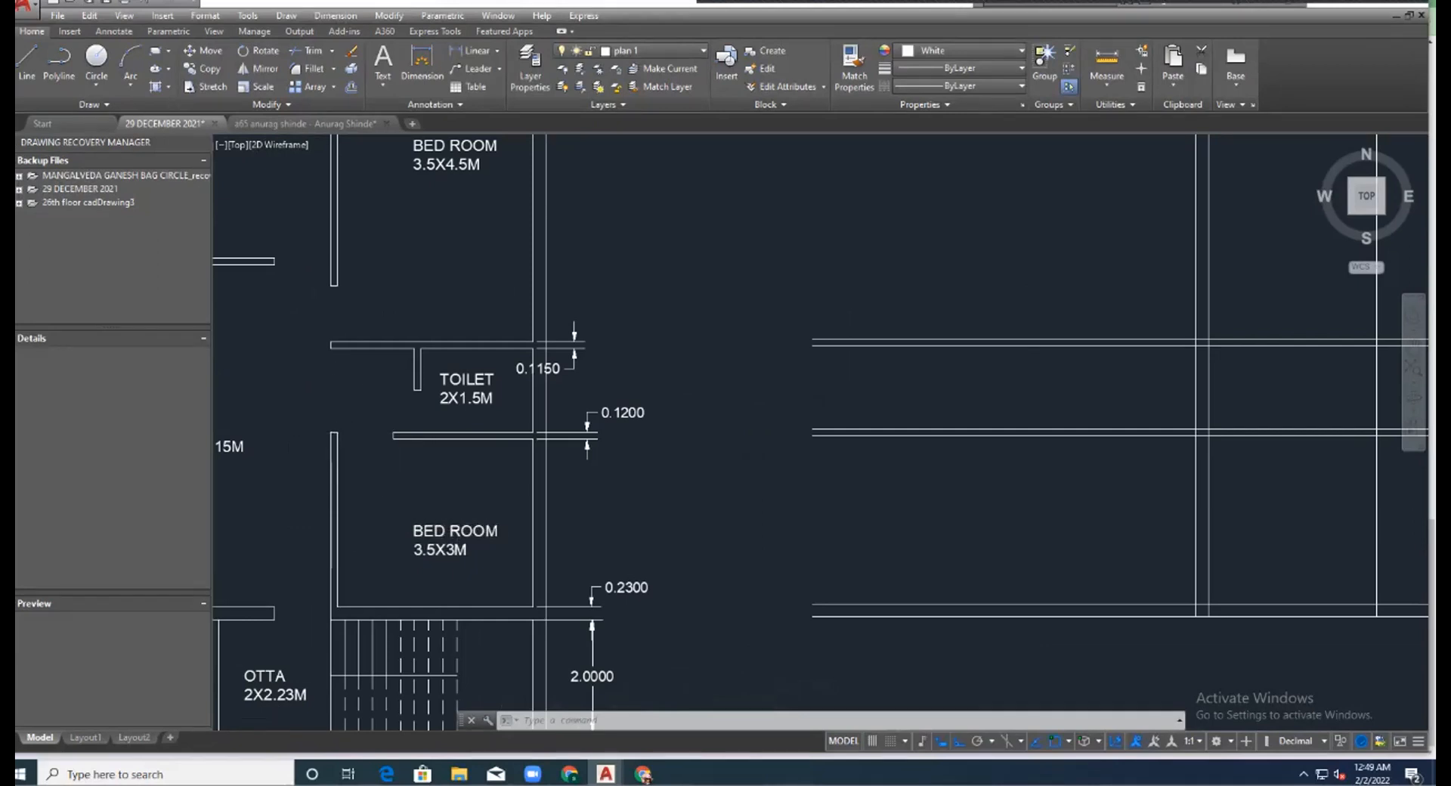
scroll(374, 443, down, 4)
scroll(798, 438, up, 2)
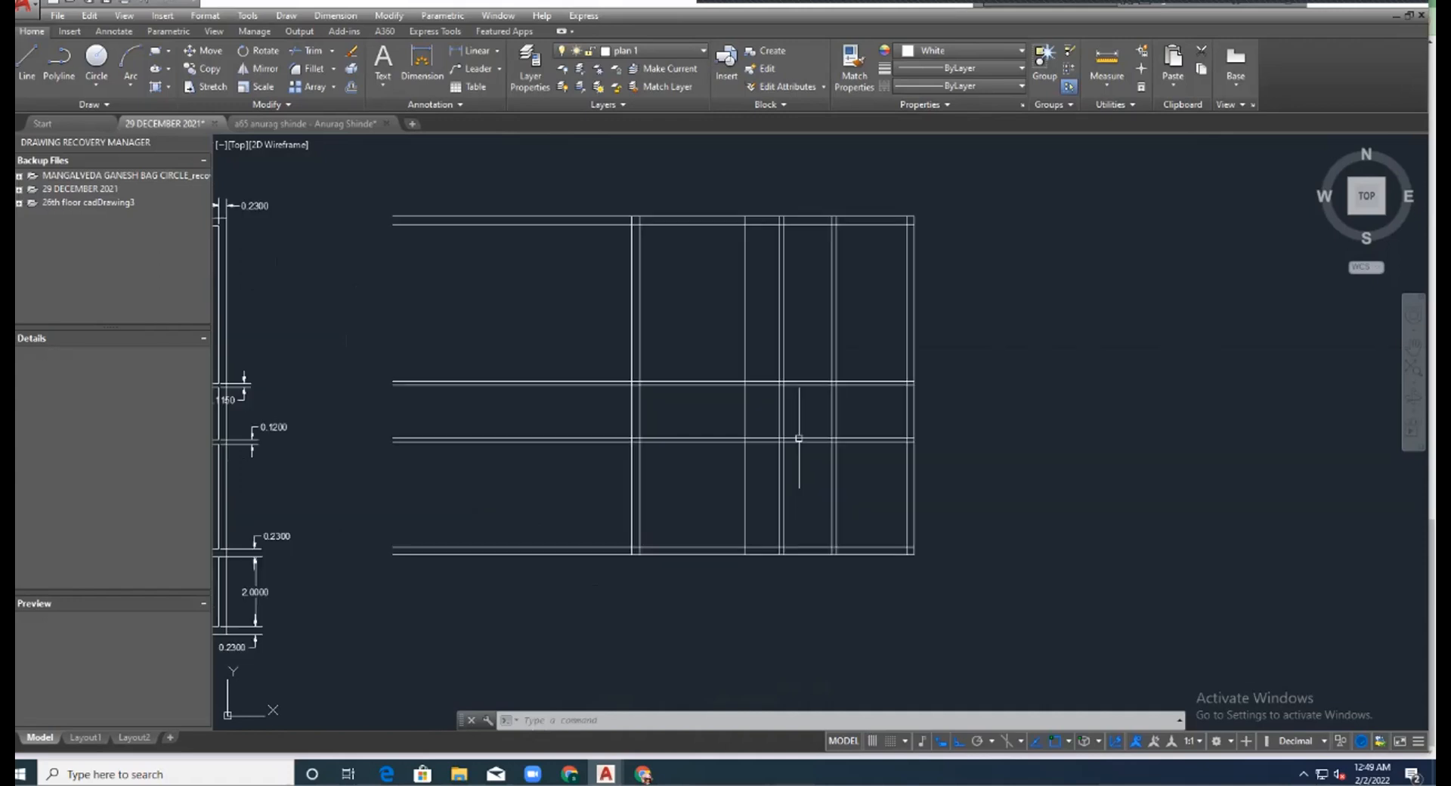
Offset the right line of the new partition between the hall and bedrooms 1 to the right.
scroll(799, 438, up, 2)
scroll(775, 414, down, 2)
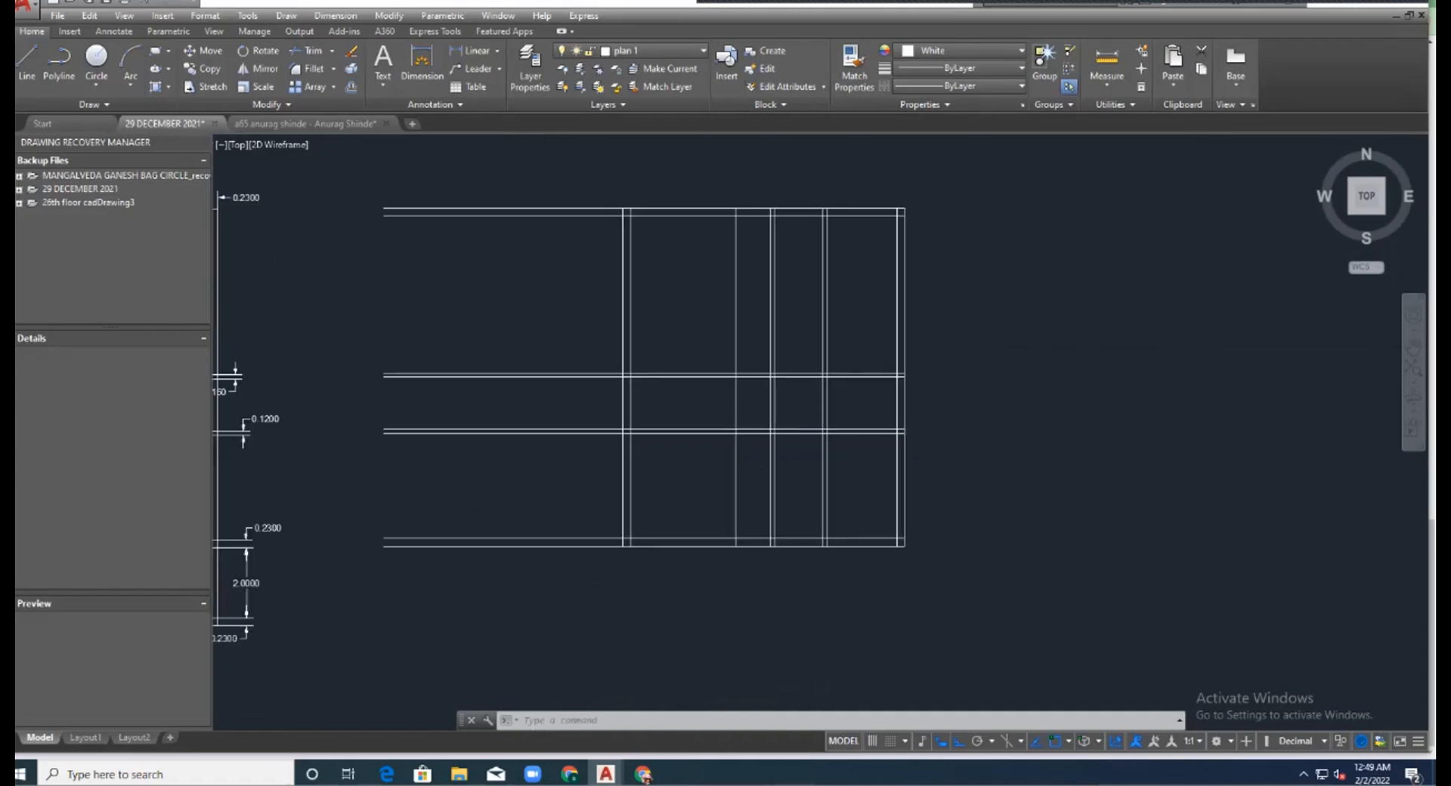
scroll(775, 414, down, 2)
scroll(791, 404, up, 4)
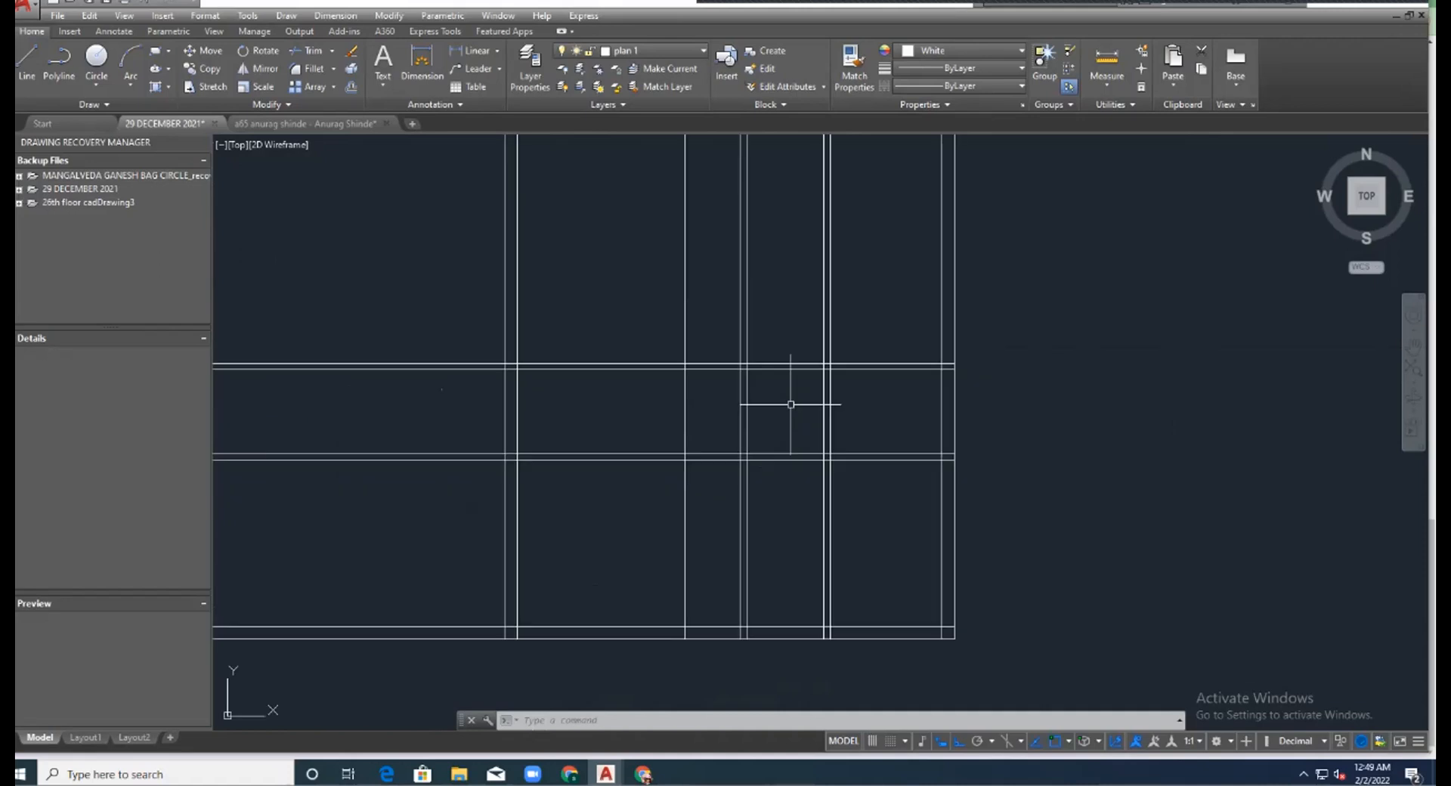
text(o)
key(Return)
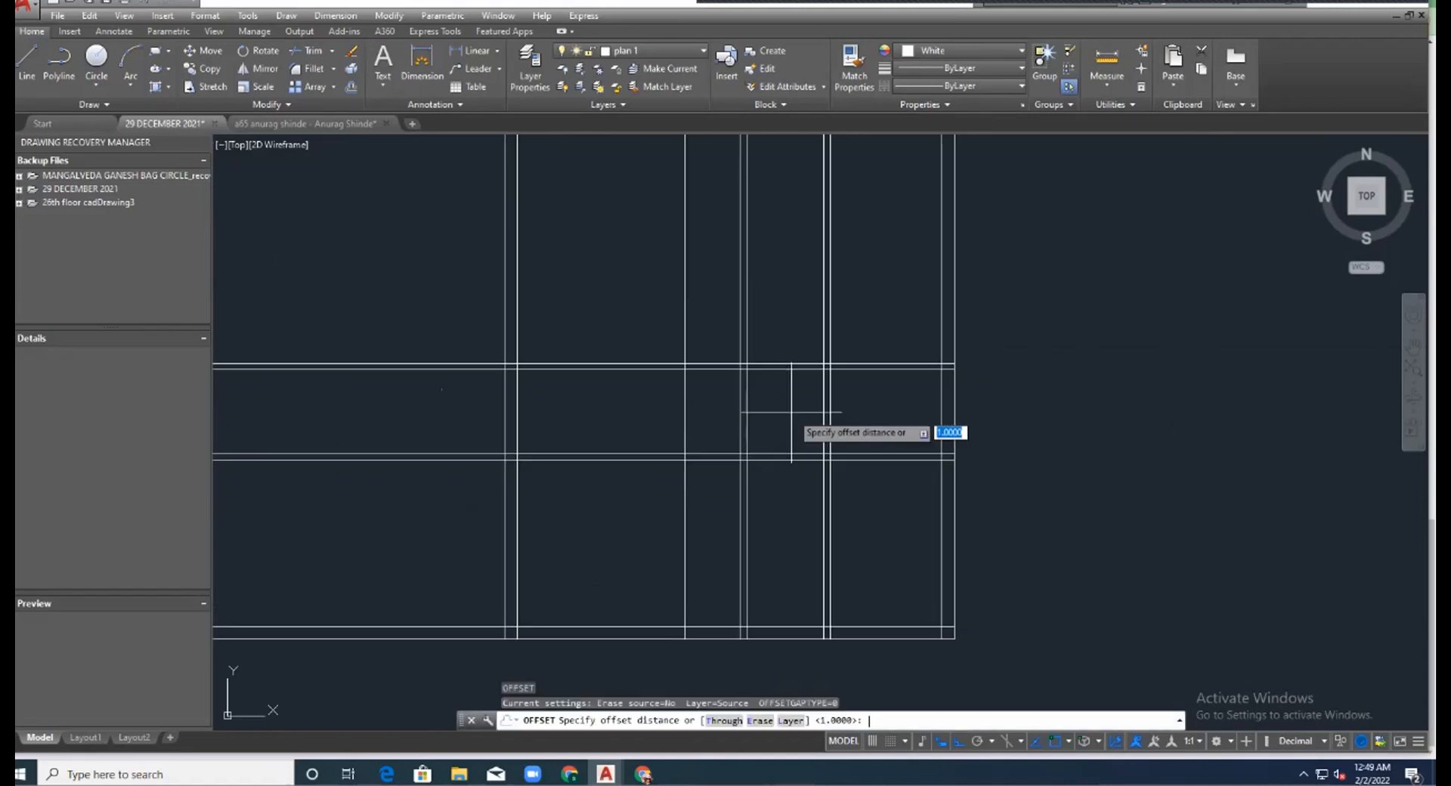
key(Return)
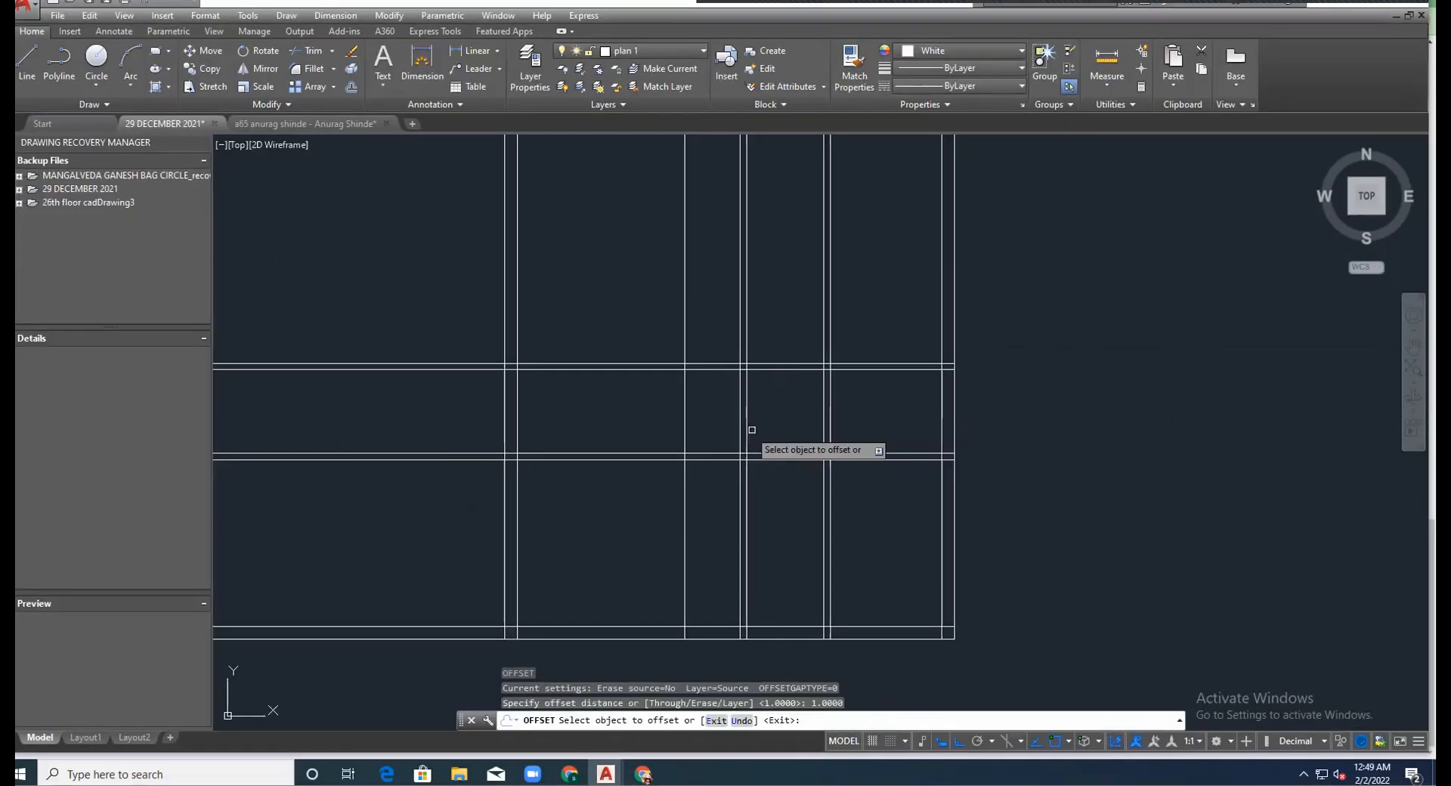
click(747, 423)
click(790, 430)
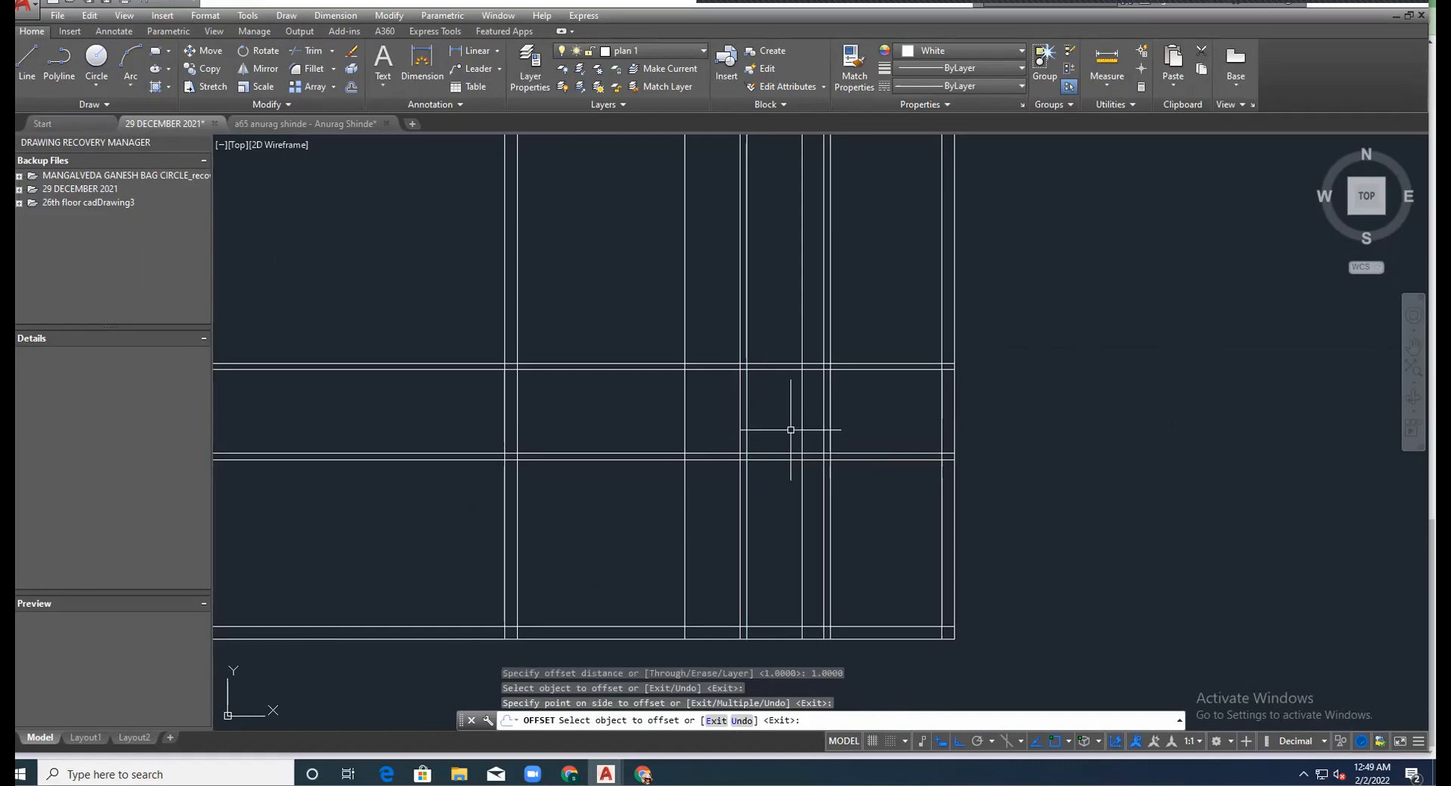
key(Escape)
scroll(786, 431, down, 2)
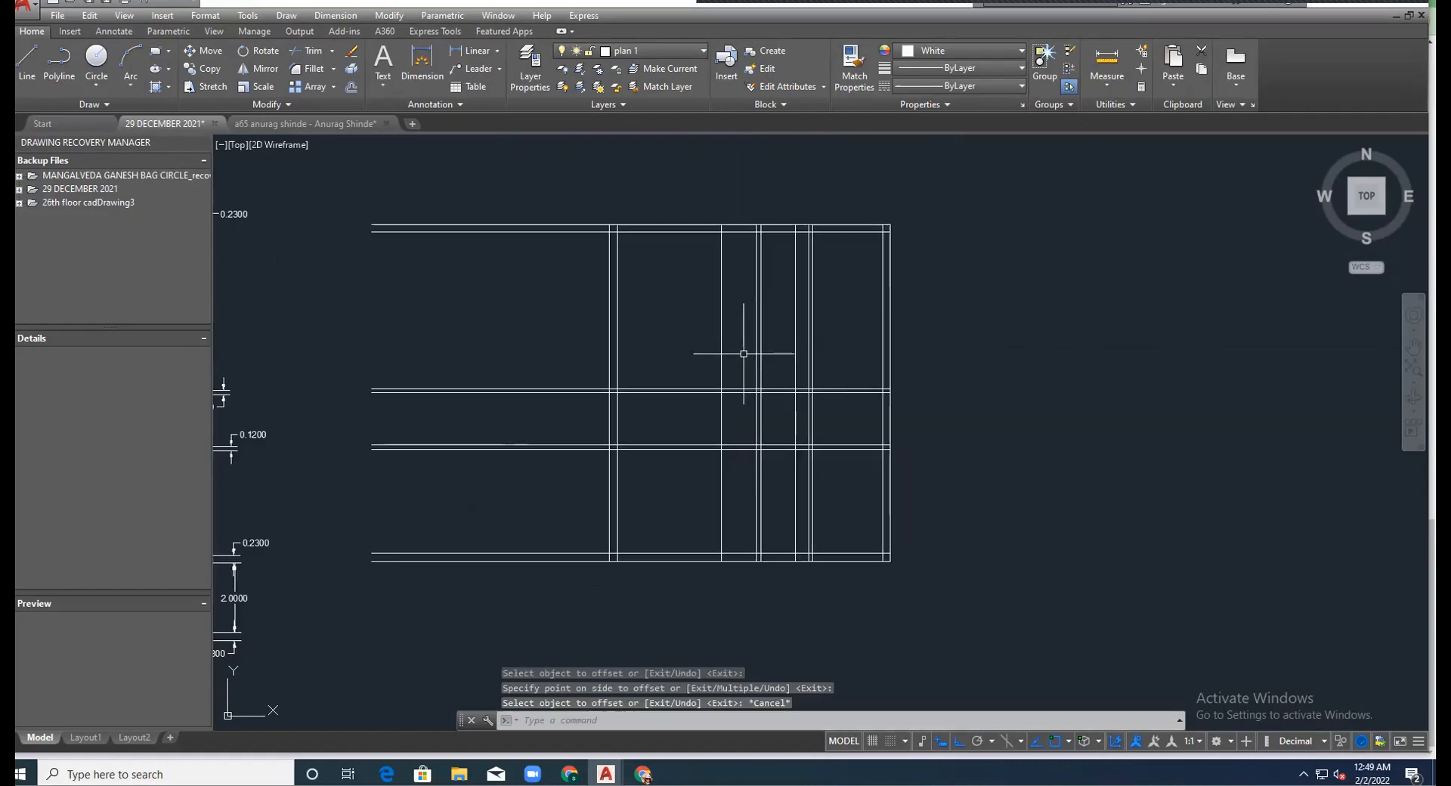
Offset the upper line of the new wall between the upper bedroom and toilet 1 upward.
scroll(741, 349, down, 2)
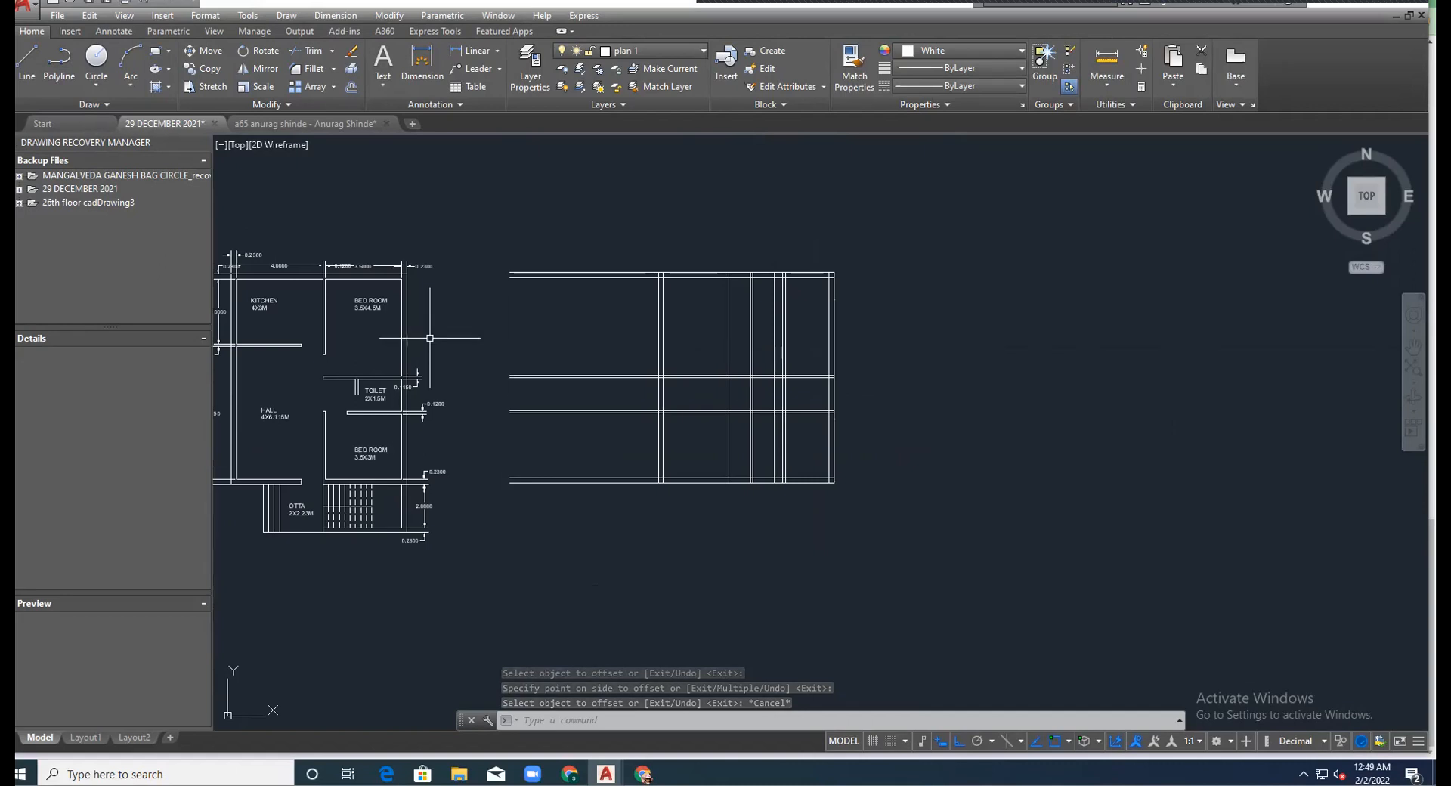
scroll(331, 349, up, 2)
scroll(335, 350, up, 2)
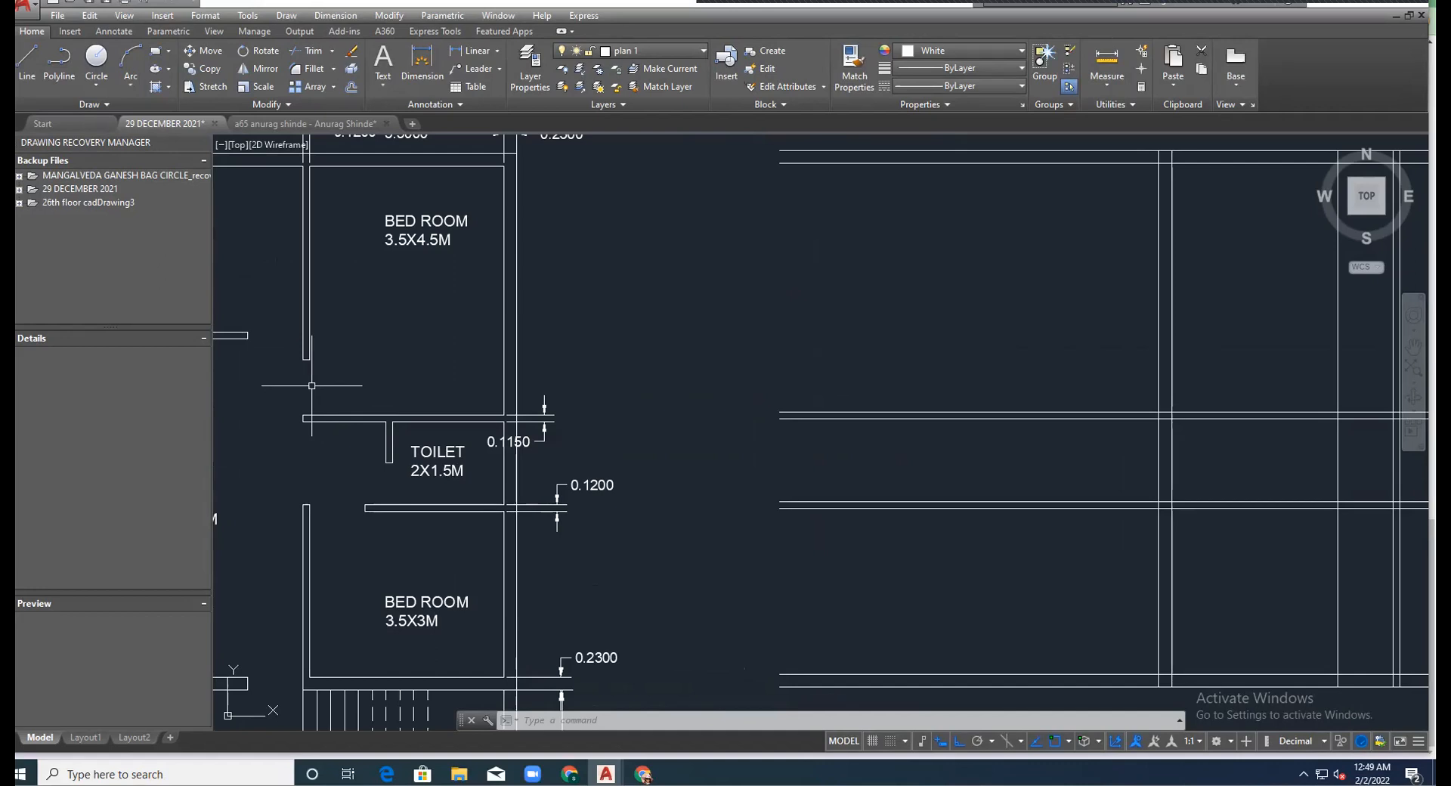
scroll(959, 442, down, 4)
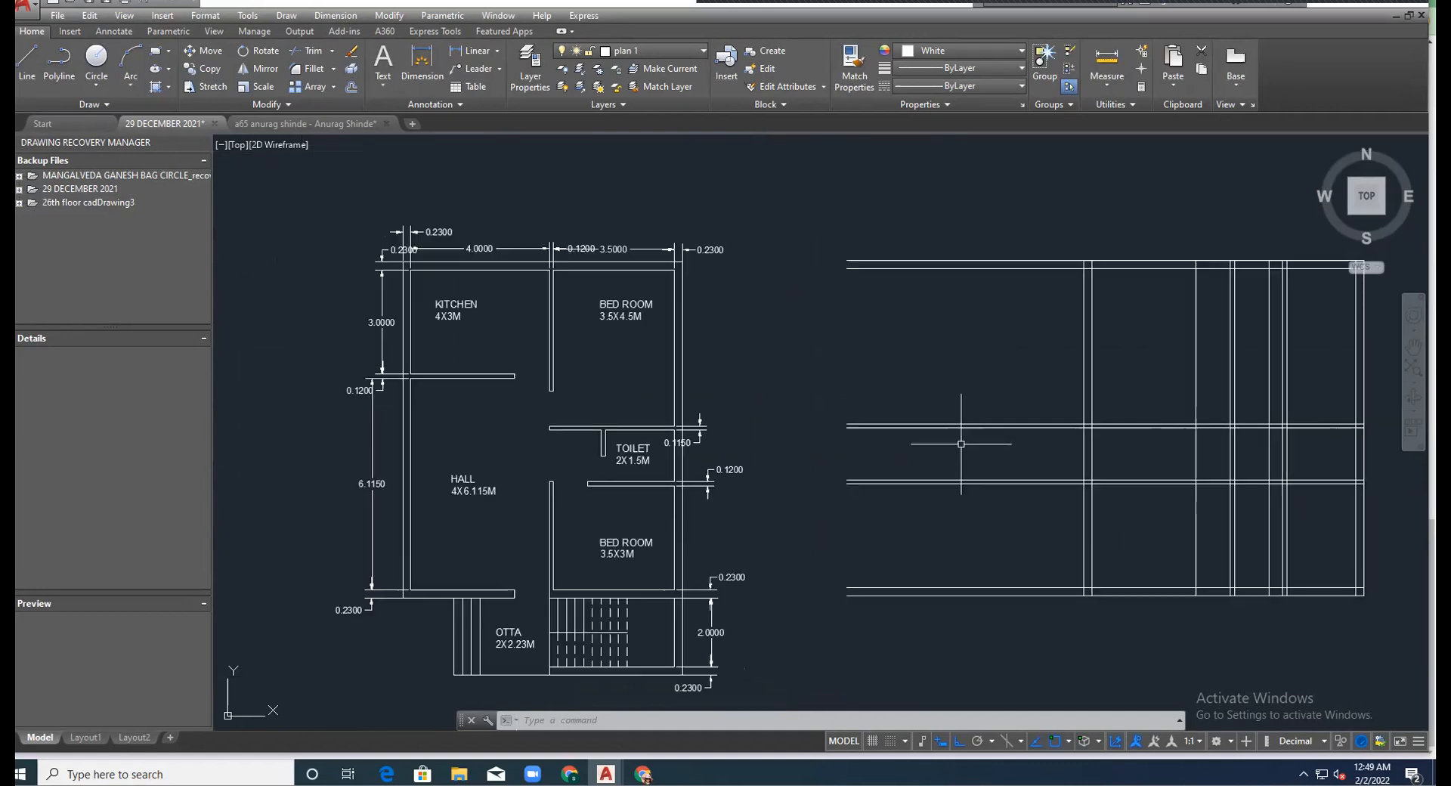
scroll(1248, 402, up, 2)
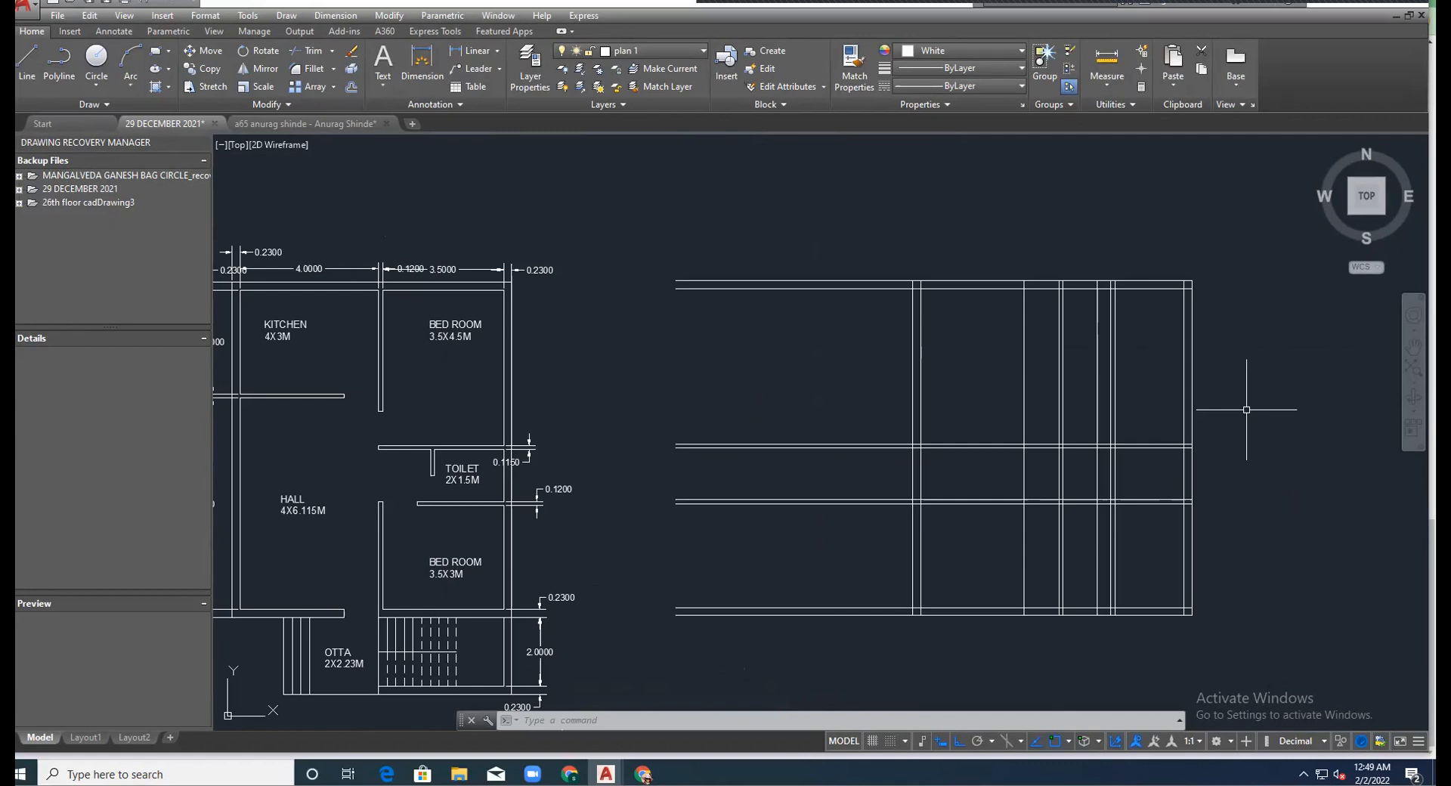
scroll(1245, 410, up, 2)
text(o)
key(Return)
key(Return)
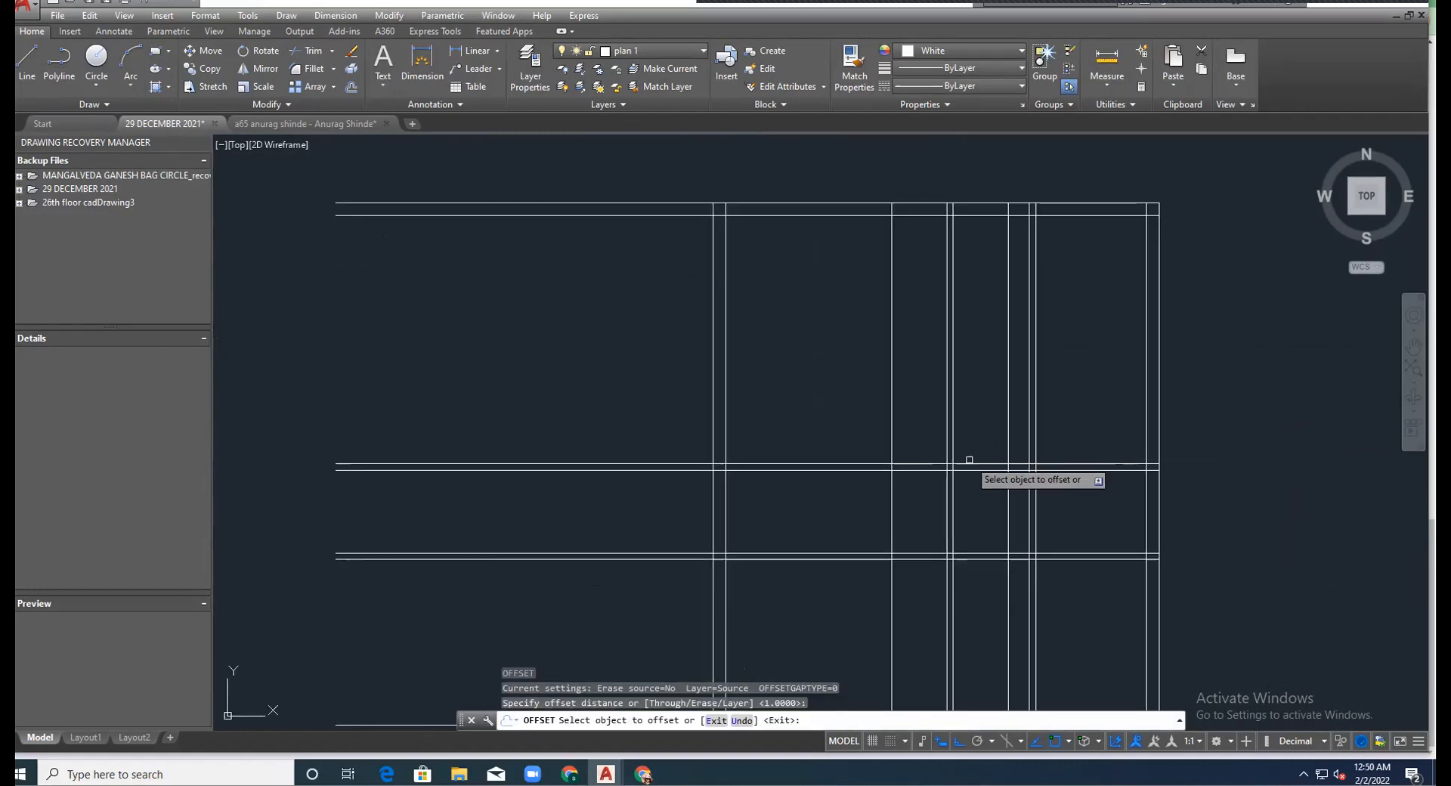
click(971, 462)
click(971, 426)
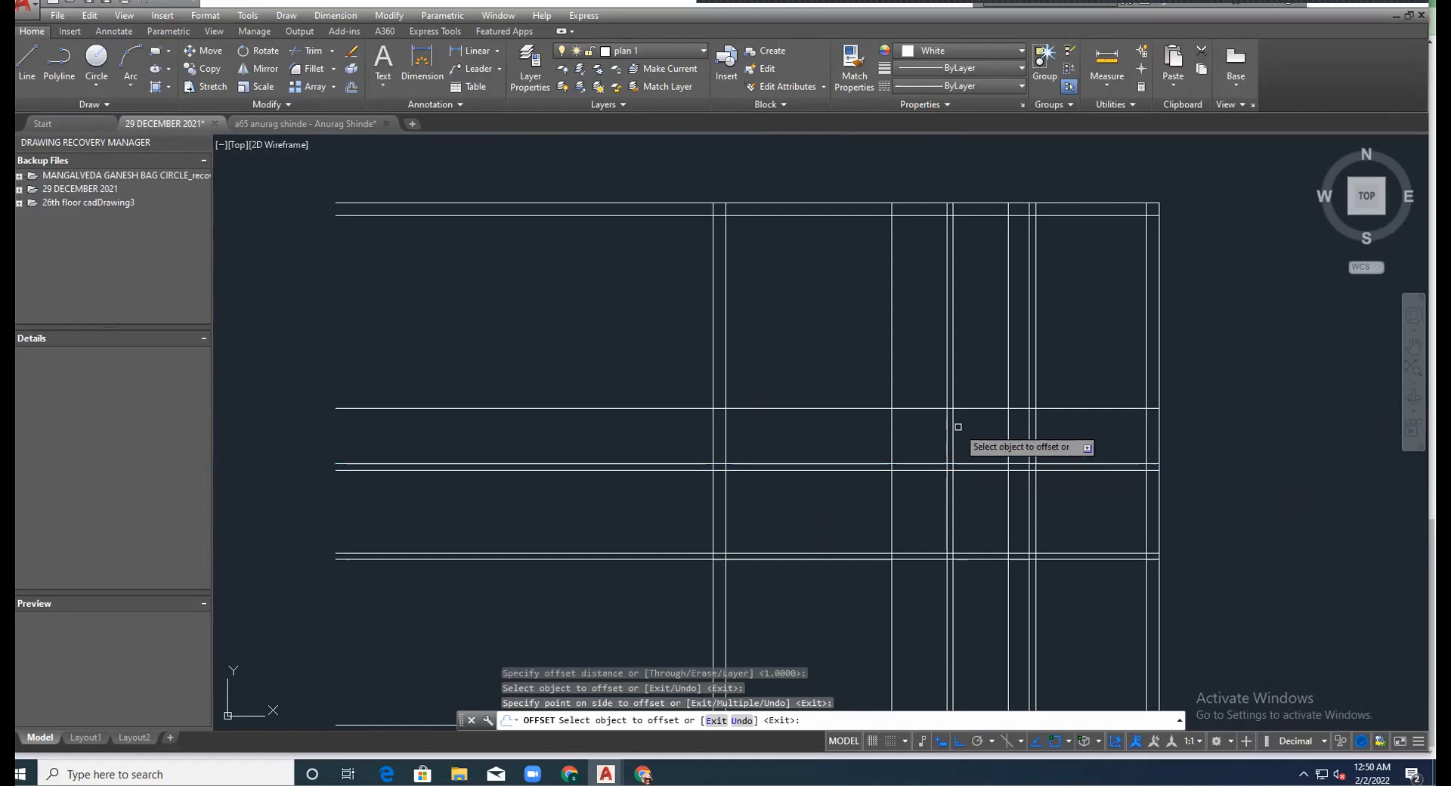
key(Escape)
scroll(957, 427, down, 2)
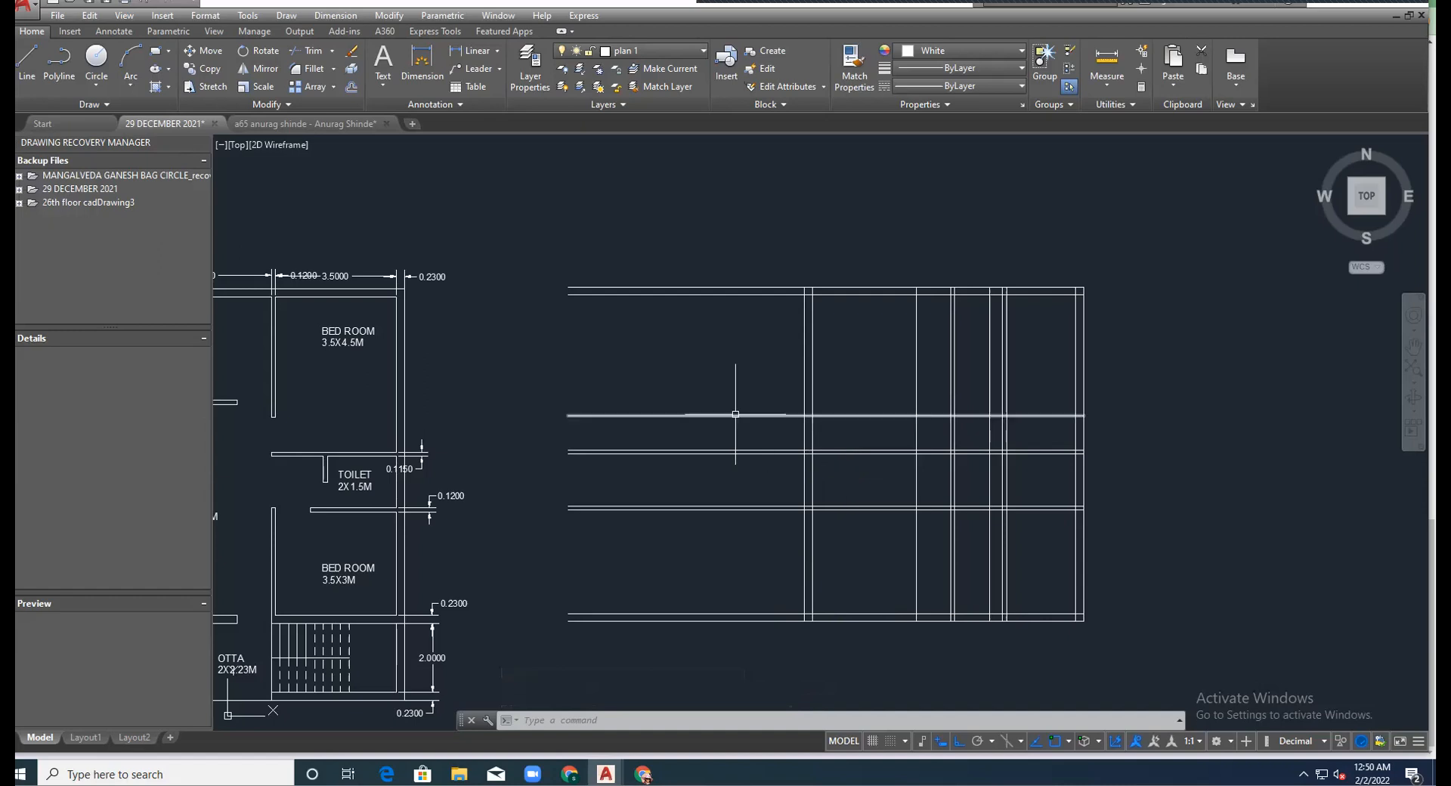
Examine the original plan's otta and staircase area below the lower bedroom, including its wall dimensions.
scroll(958, 429, down, 2)
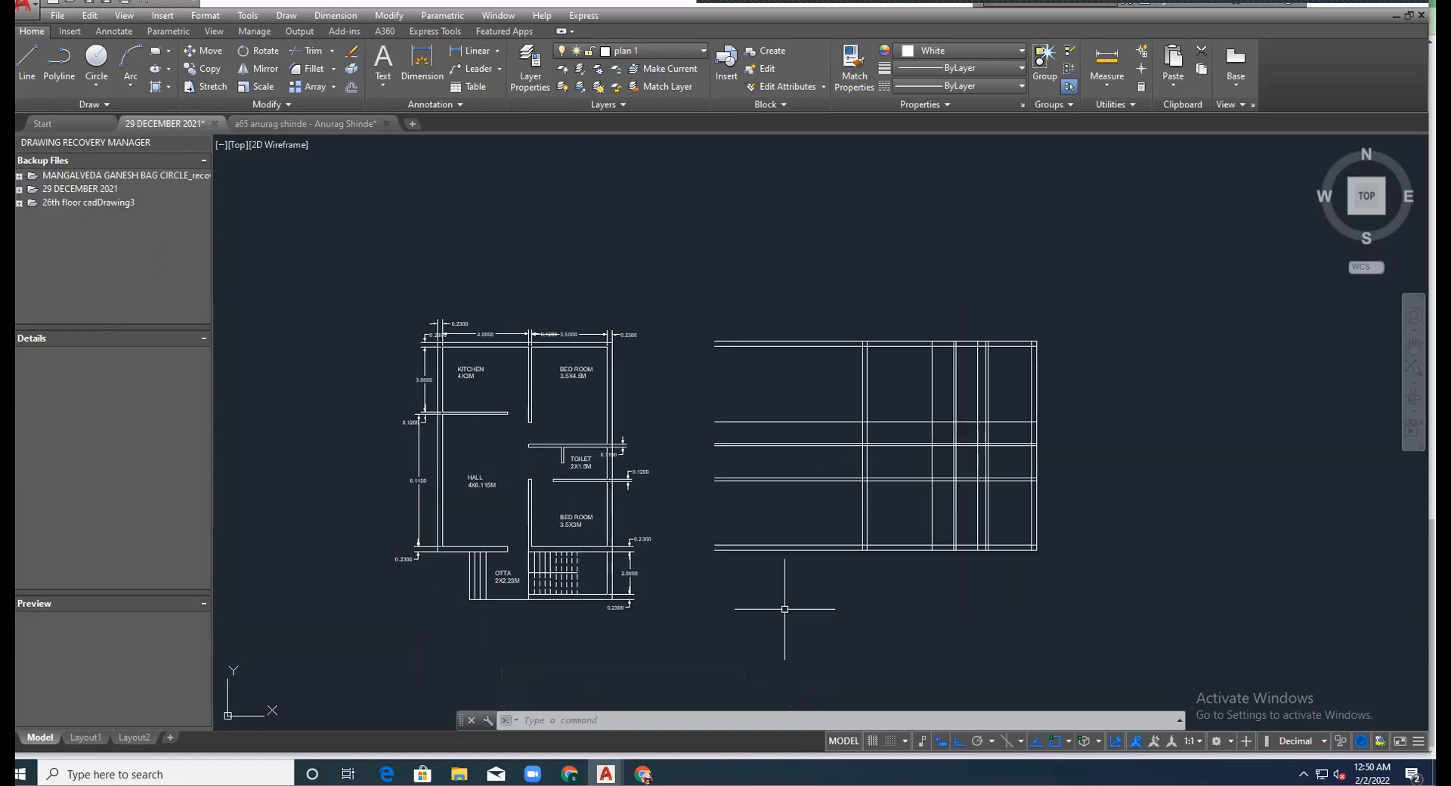
scroll(988, 601, up, 2)
scroll(988, 582, down, 2)
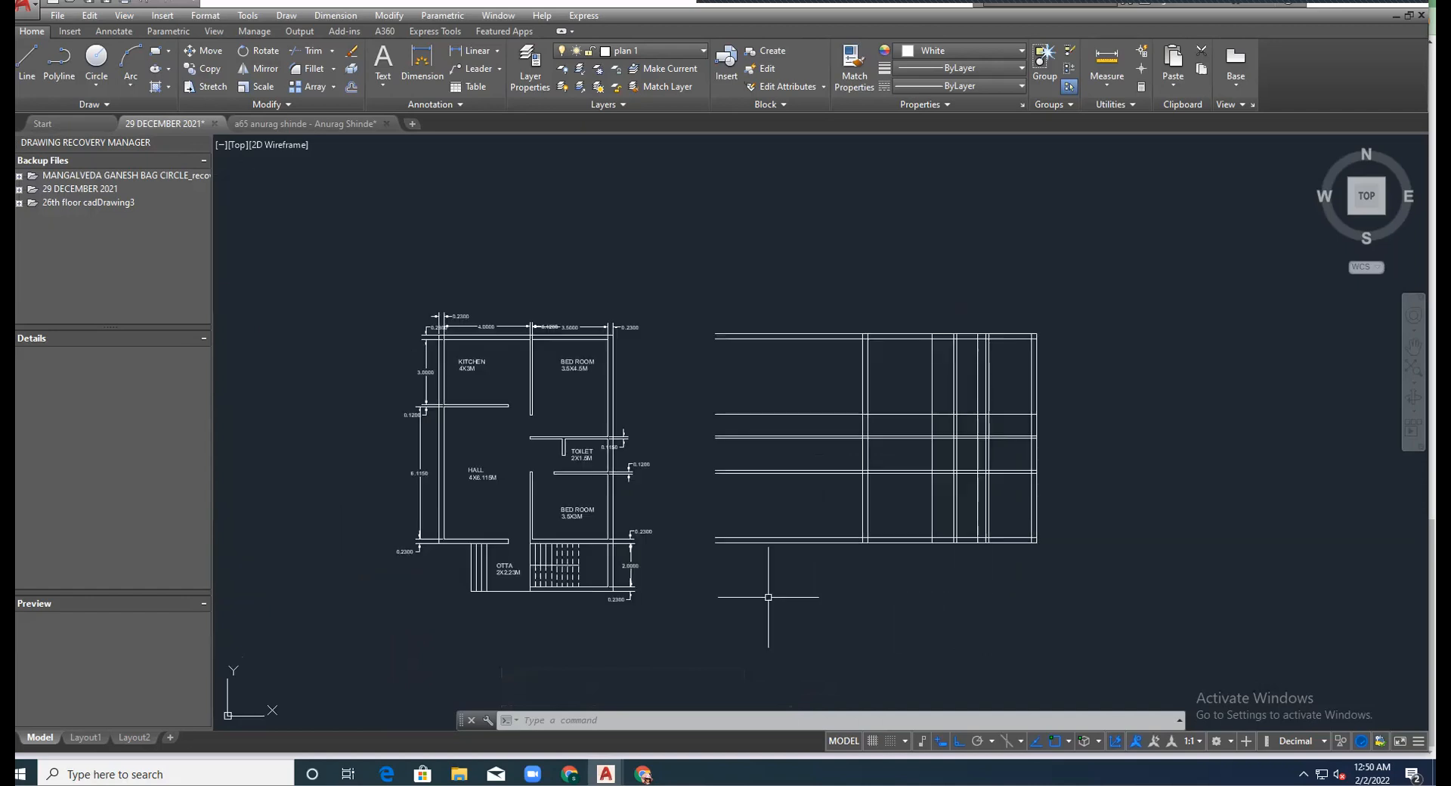
scroll(576, 642, up, 2)
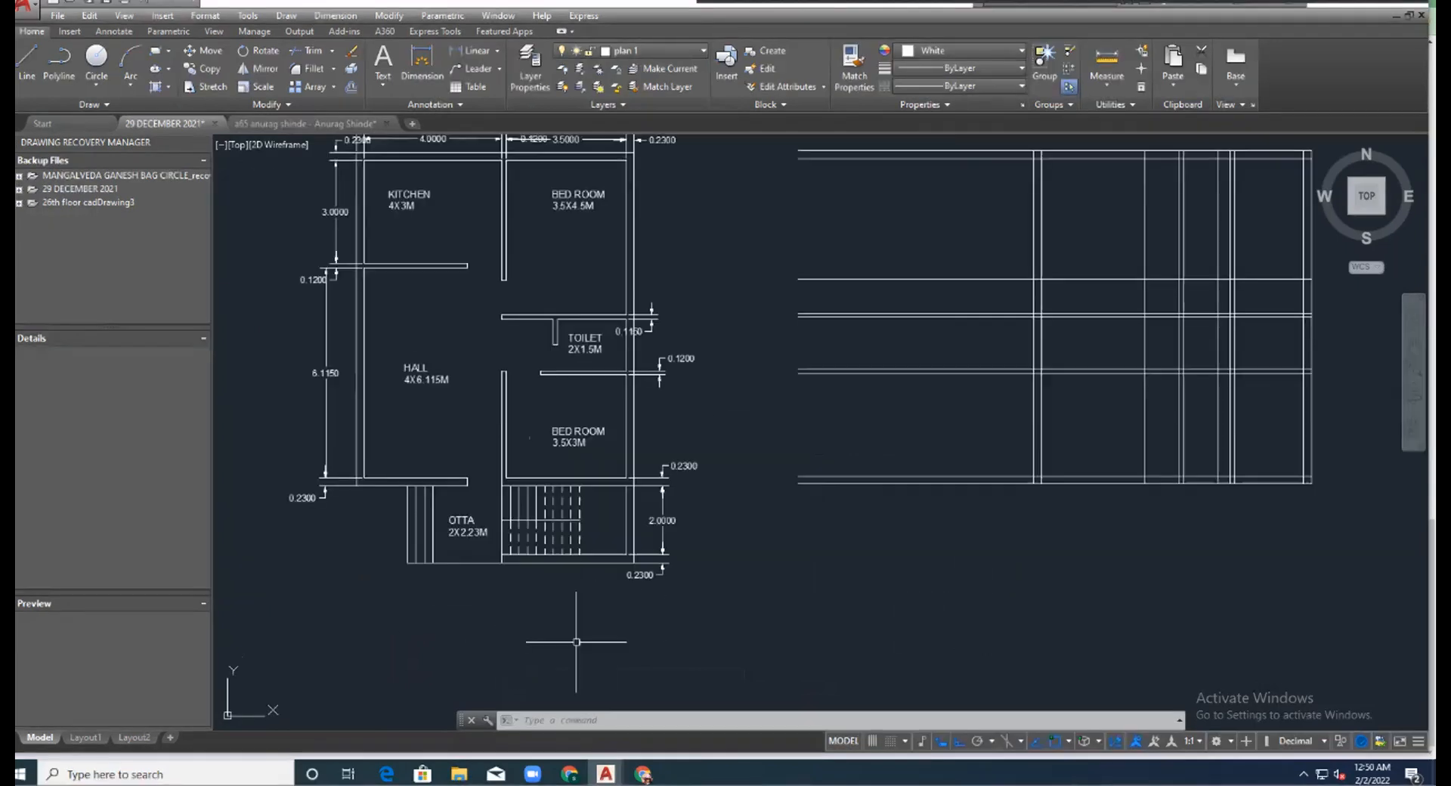
scroll(551, 614, up, 2)
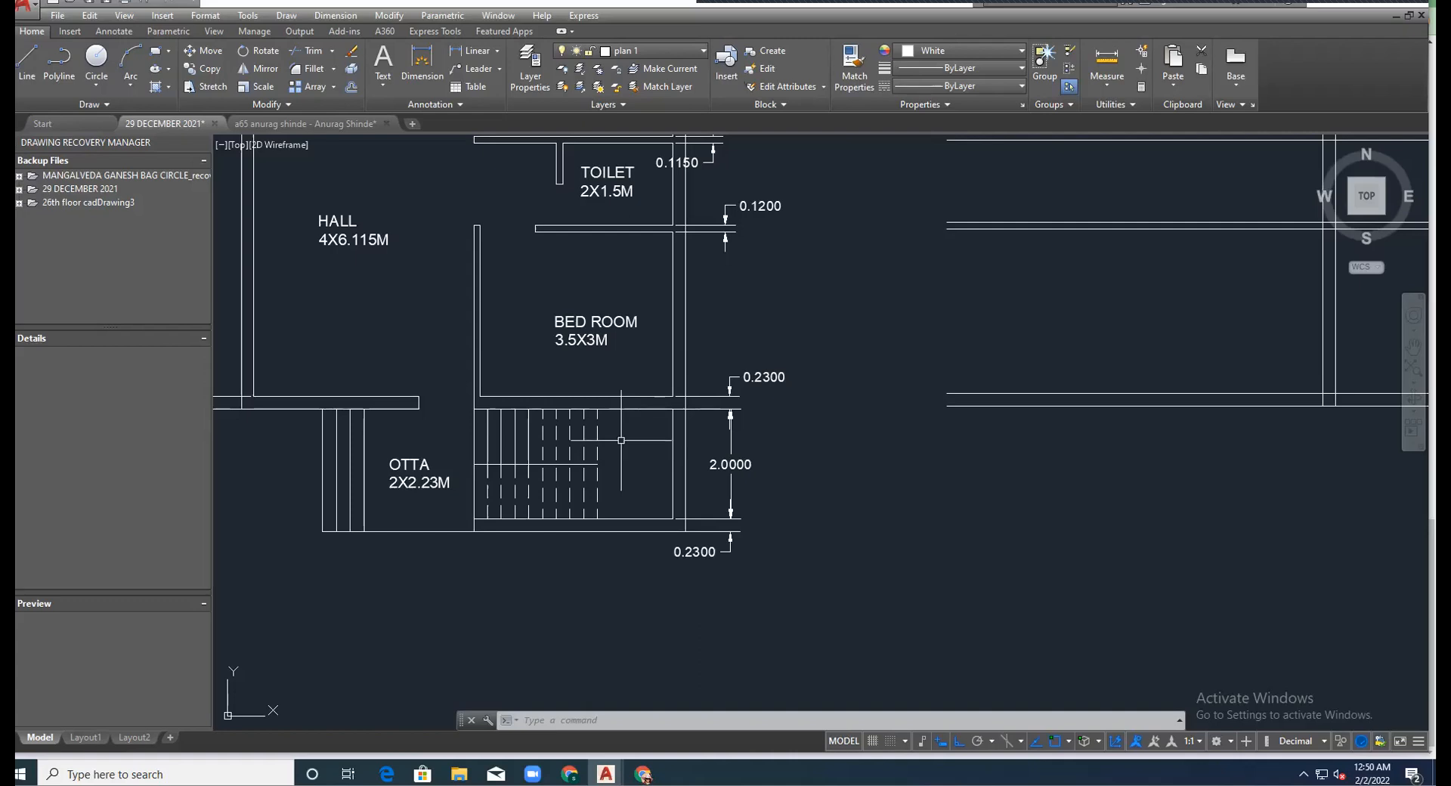
scroll(718, 363, down, 4)
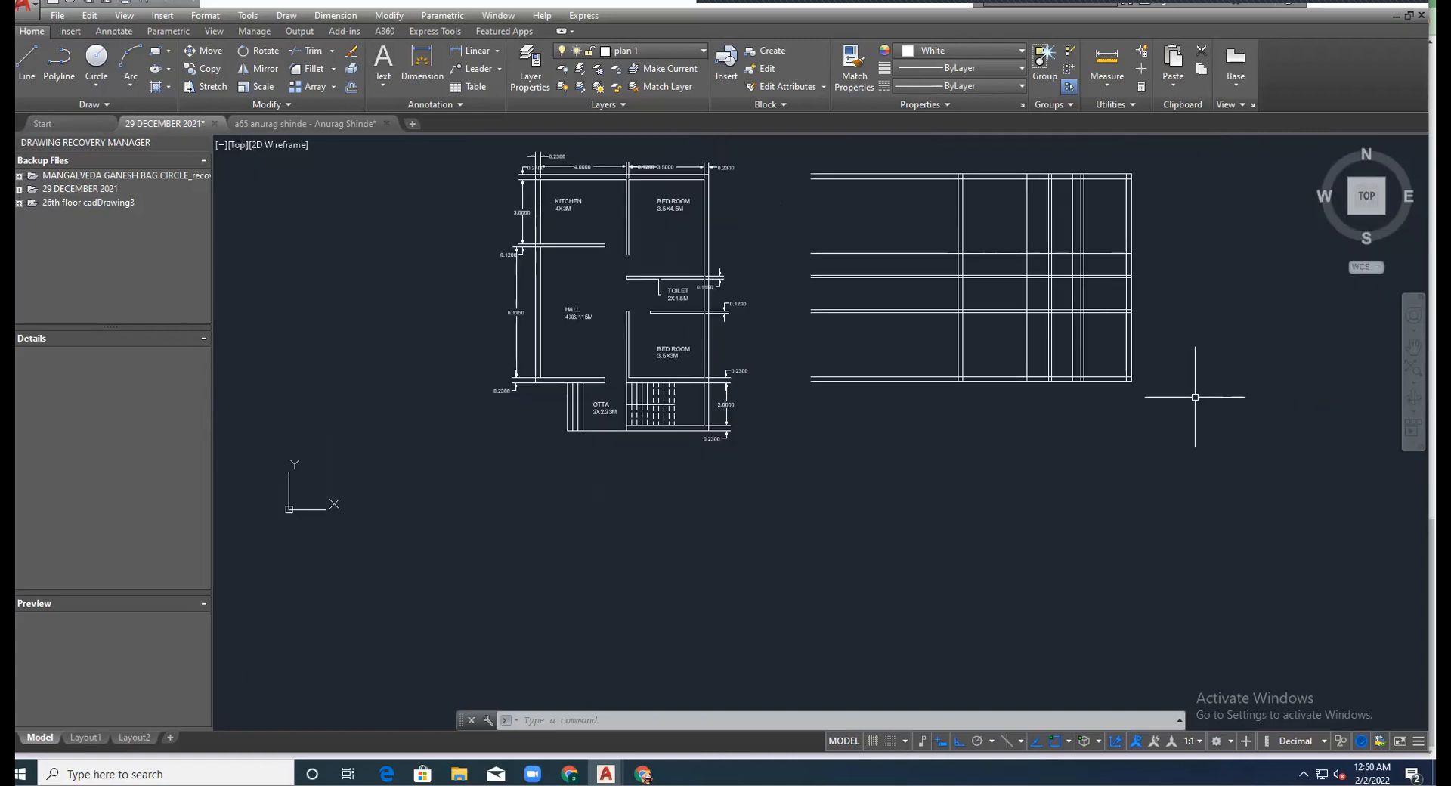
scroll(718, 402, up, 4)
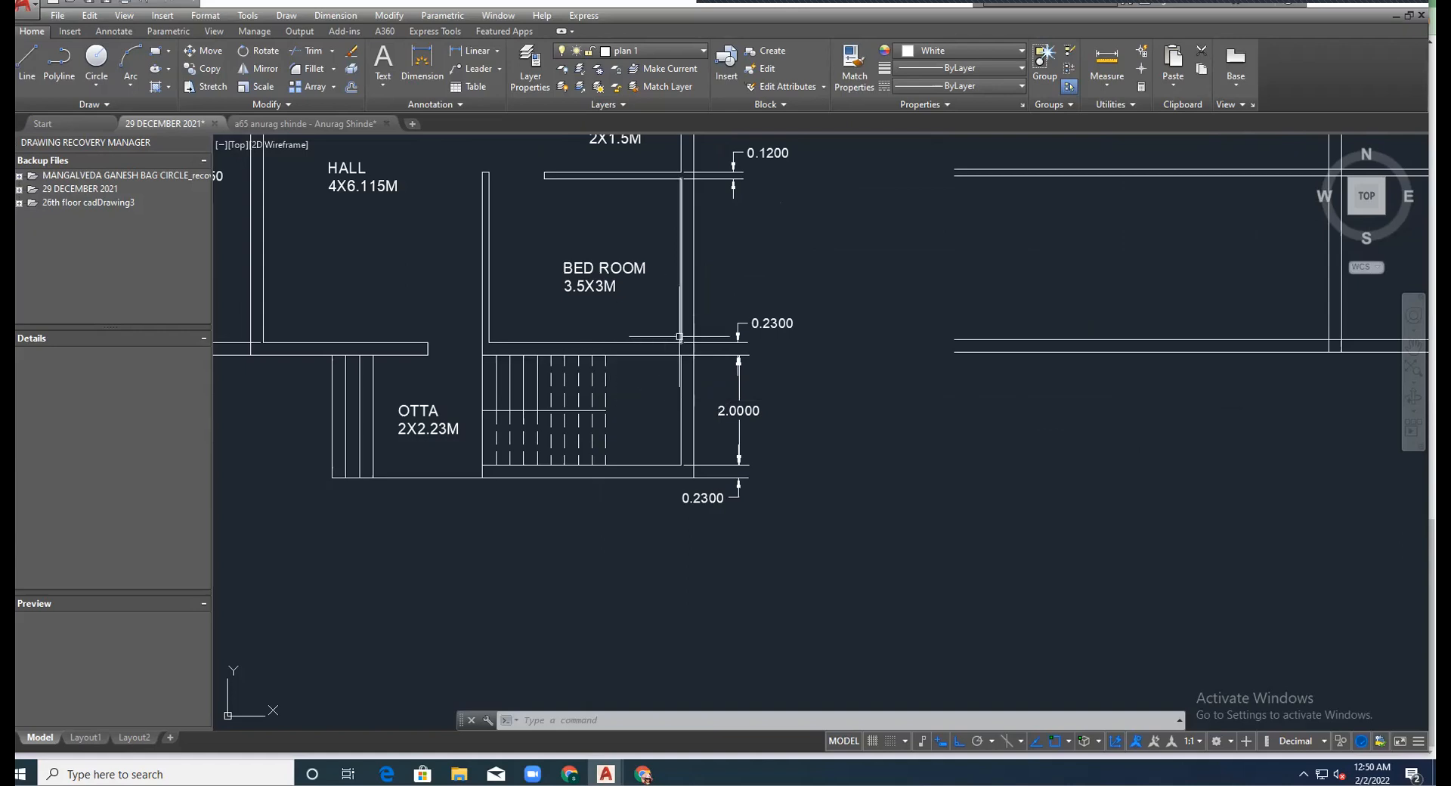
scroll(692, 342, up, 4)
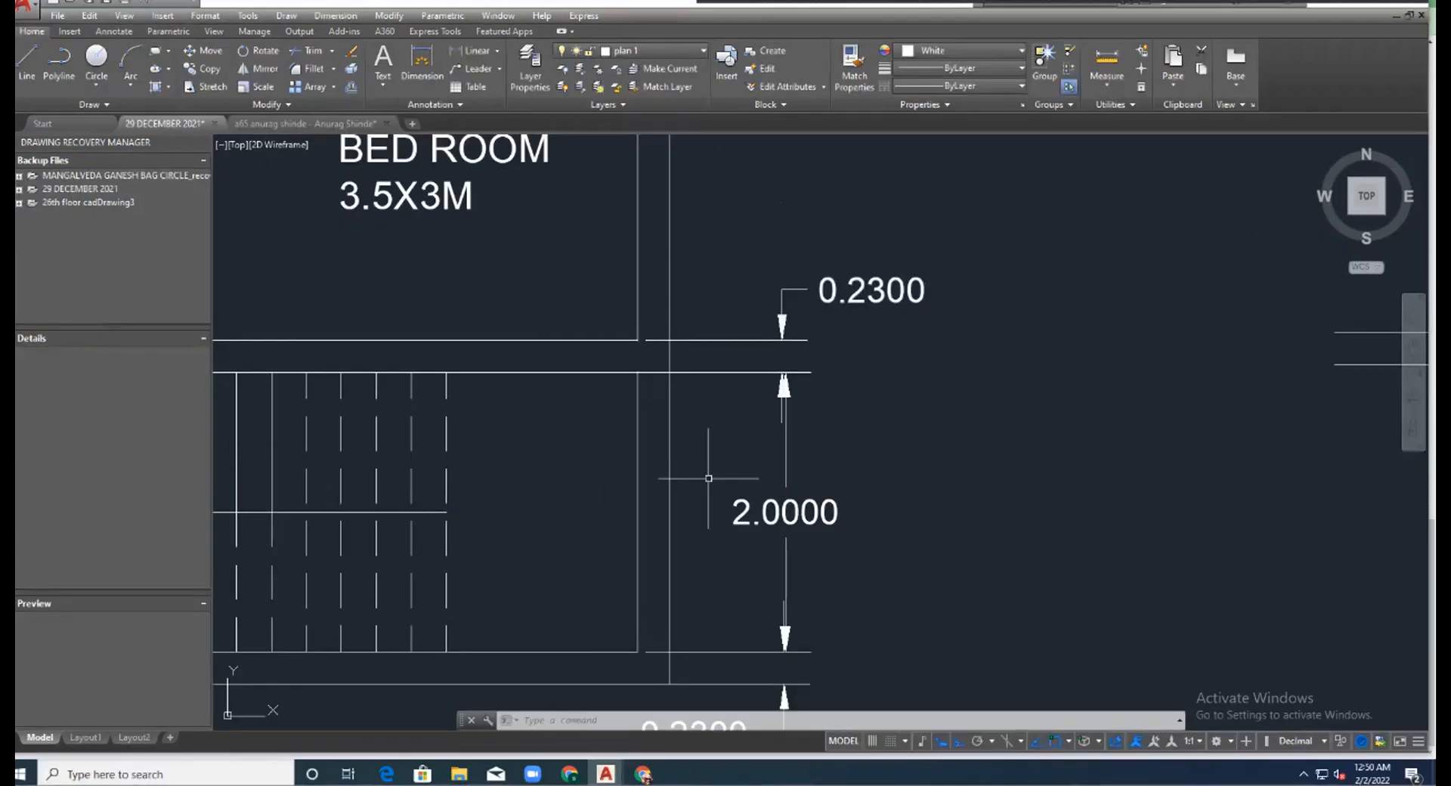
scroll(708, 480, down, 4)
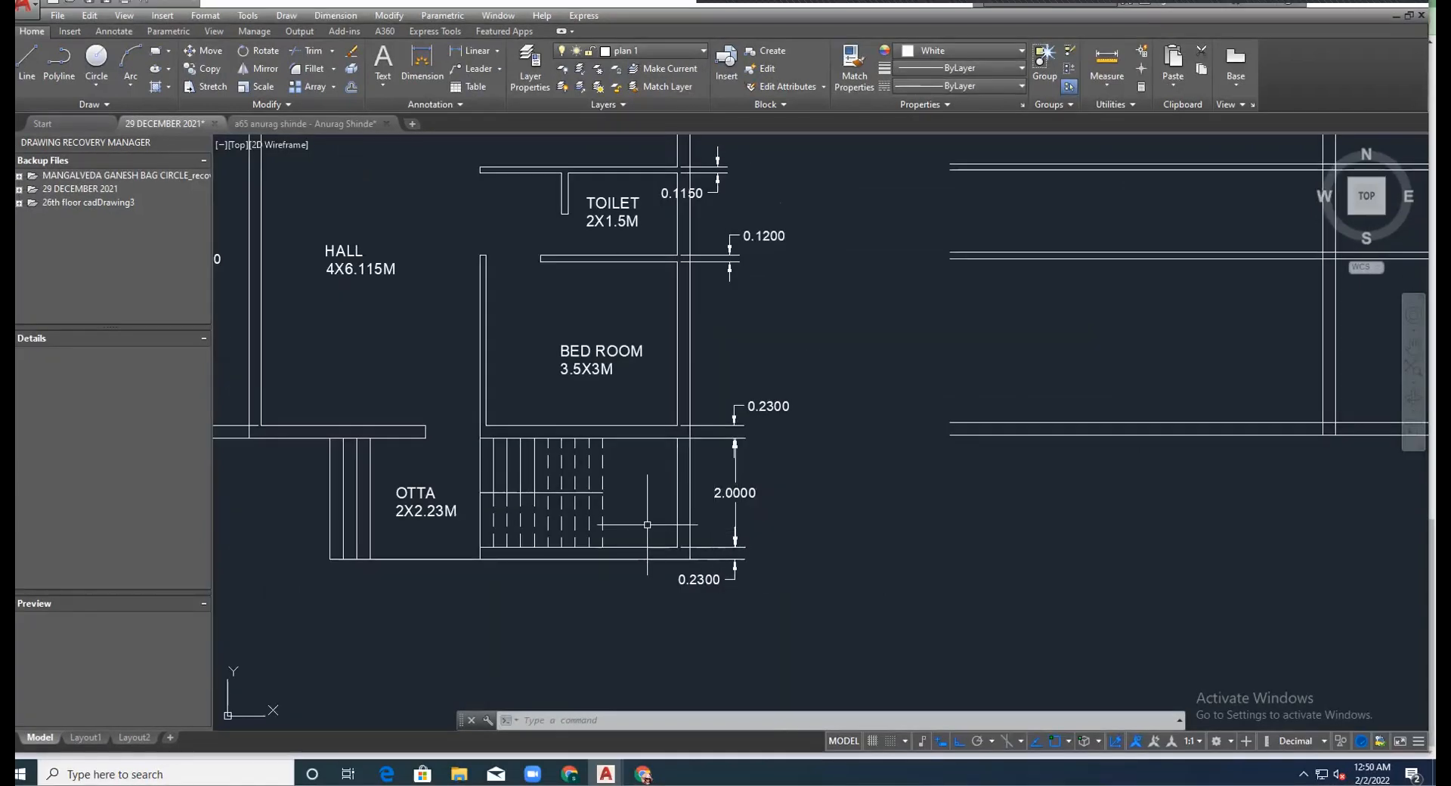
scroll(777, 495, up, 2)
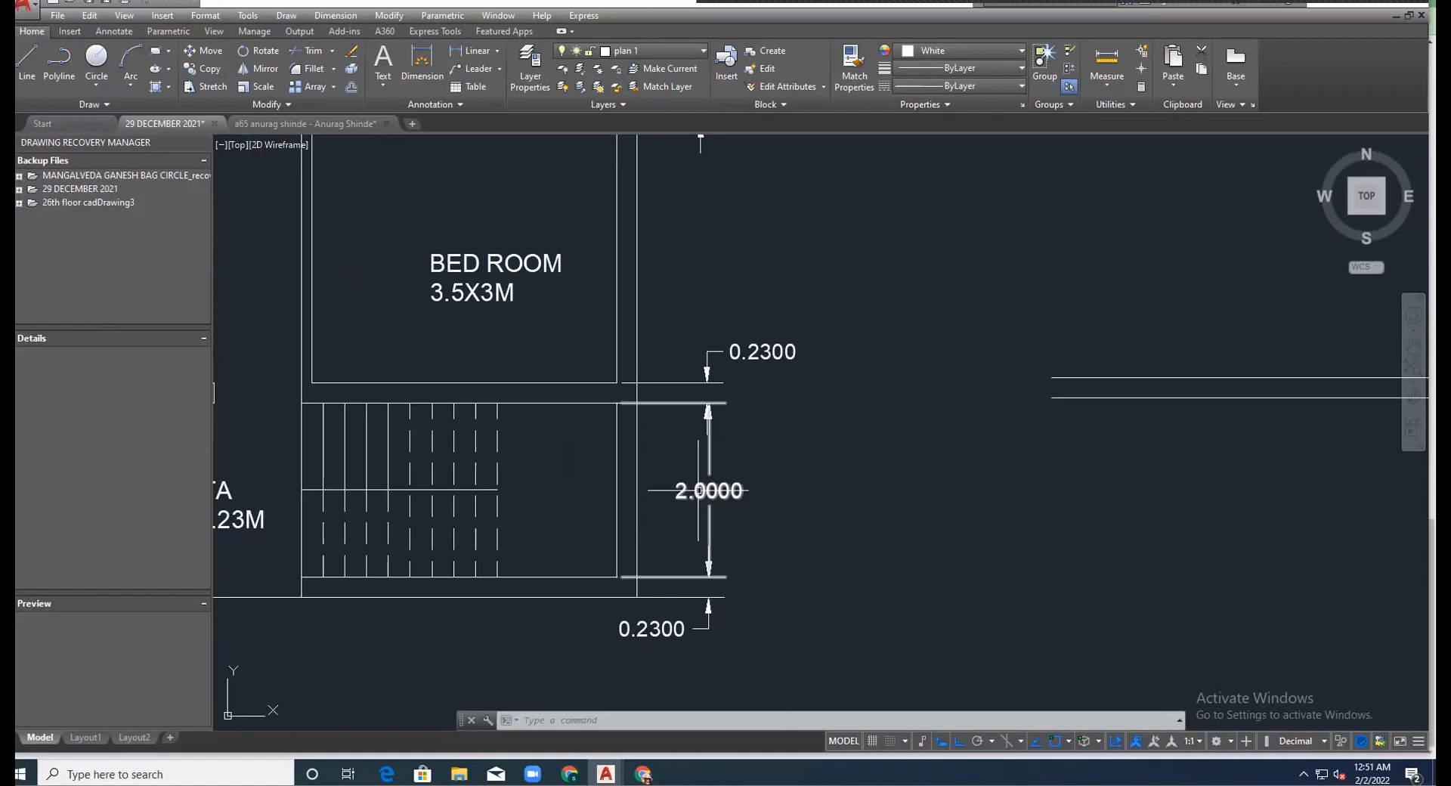
scroll(697, 490, down, 2)
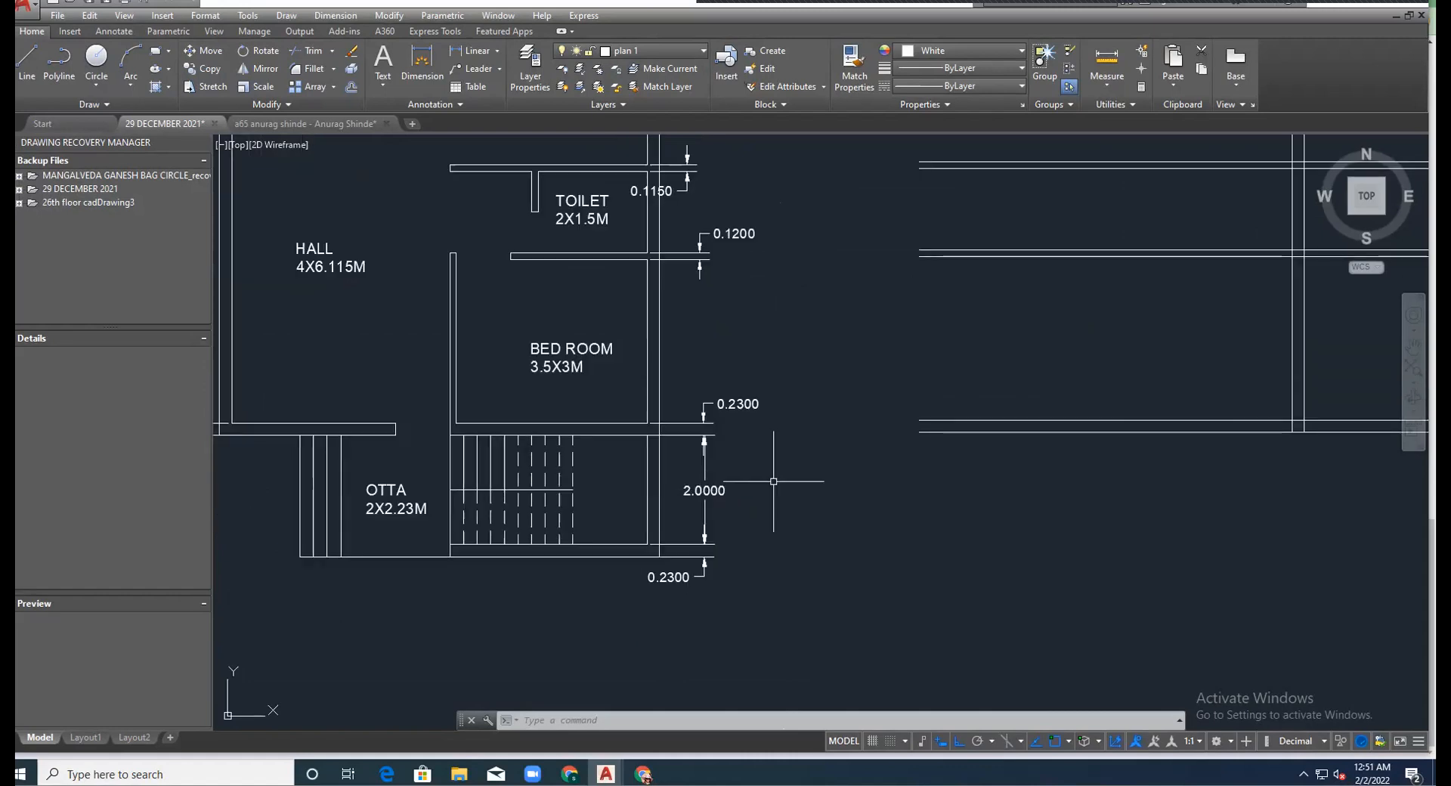
scroll(1031, 506, down, 3)
scroll(1315, 472, up, 4)
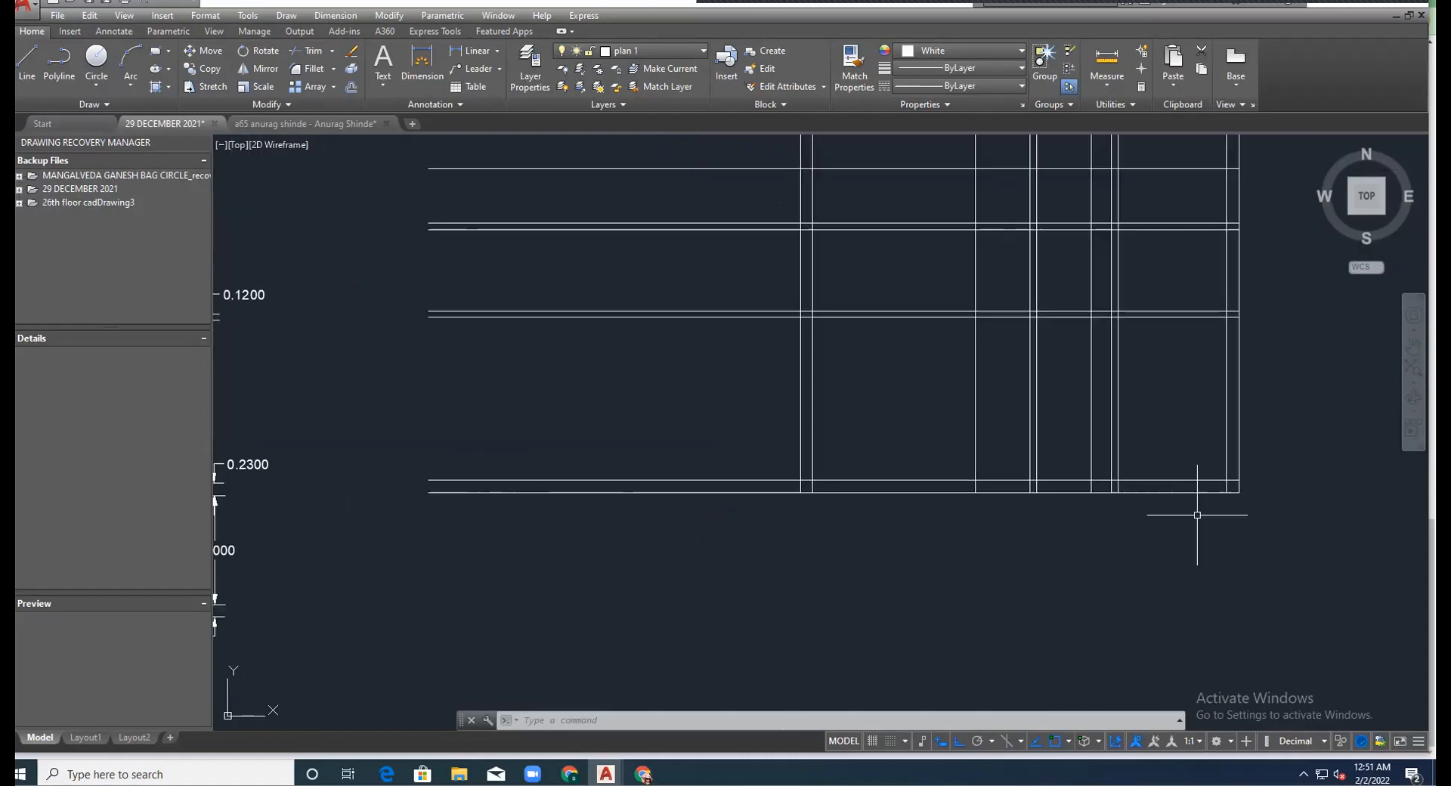
Draw a line straight down from the new plan's lower-right outer corner in two segments, 2 and 0.23 long.
key(l)
key(Return)
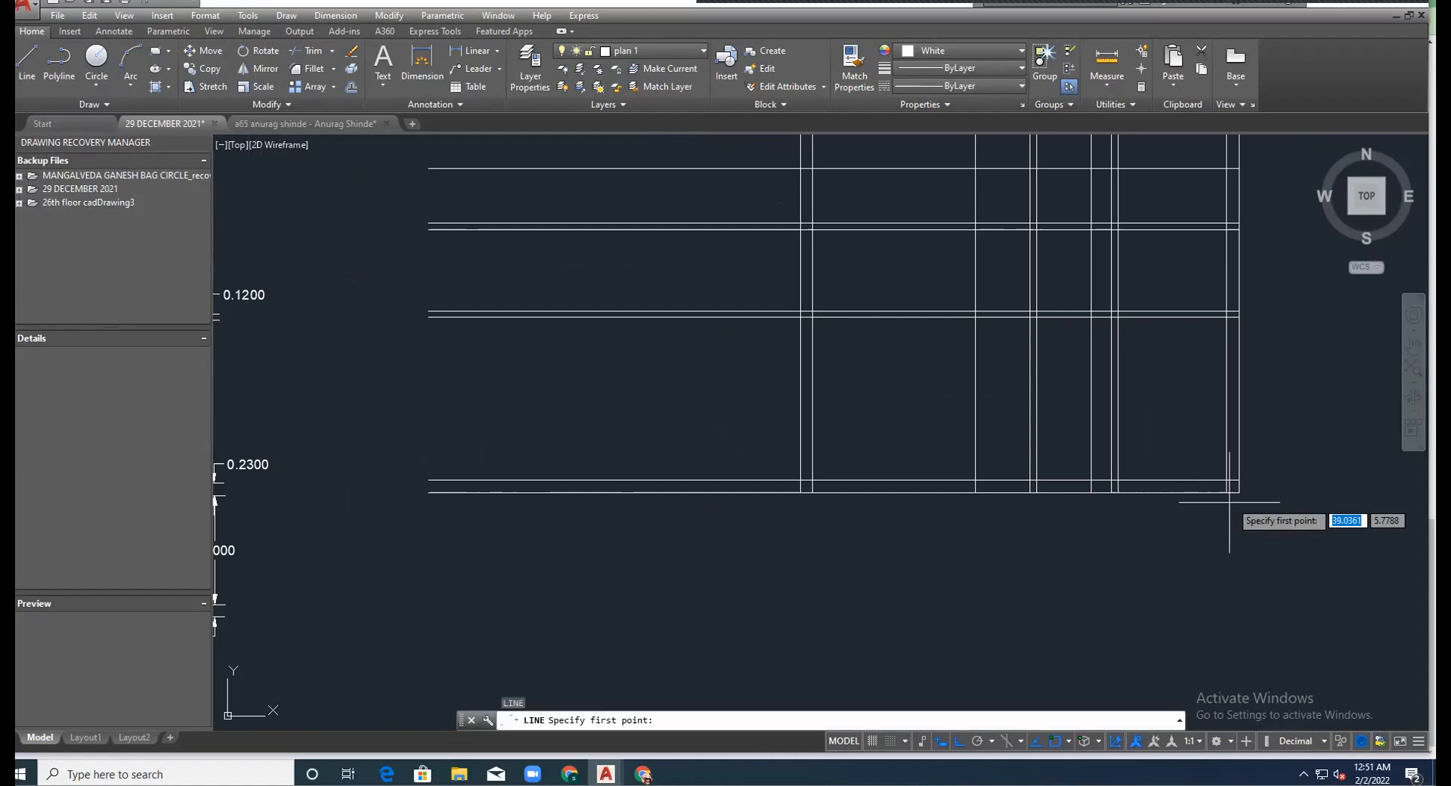
click(1239, 493)
scroll(1243, 587, down, 4)
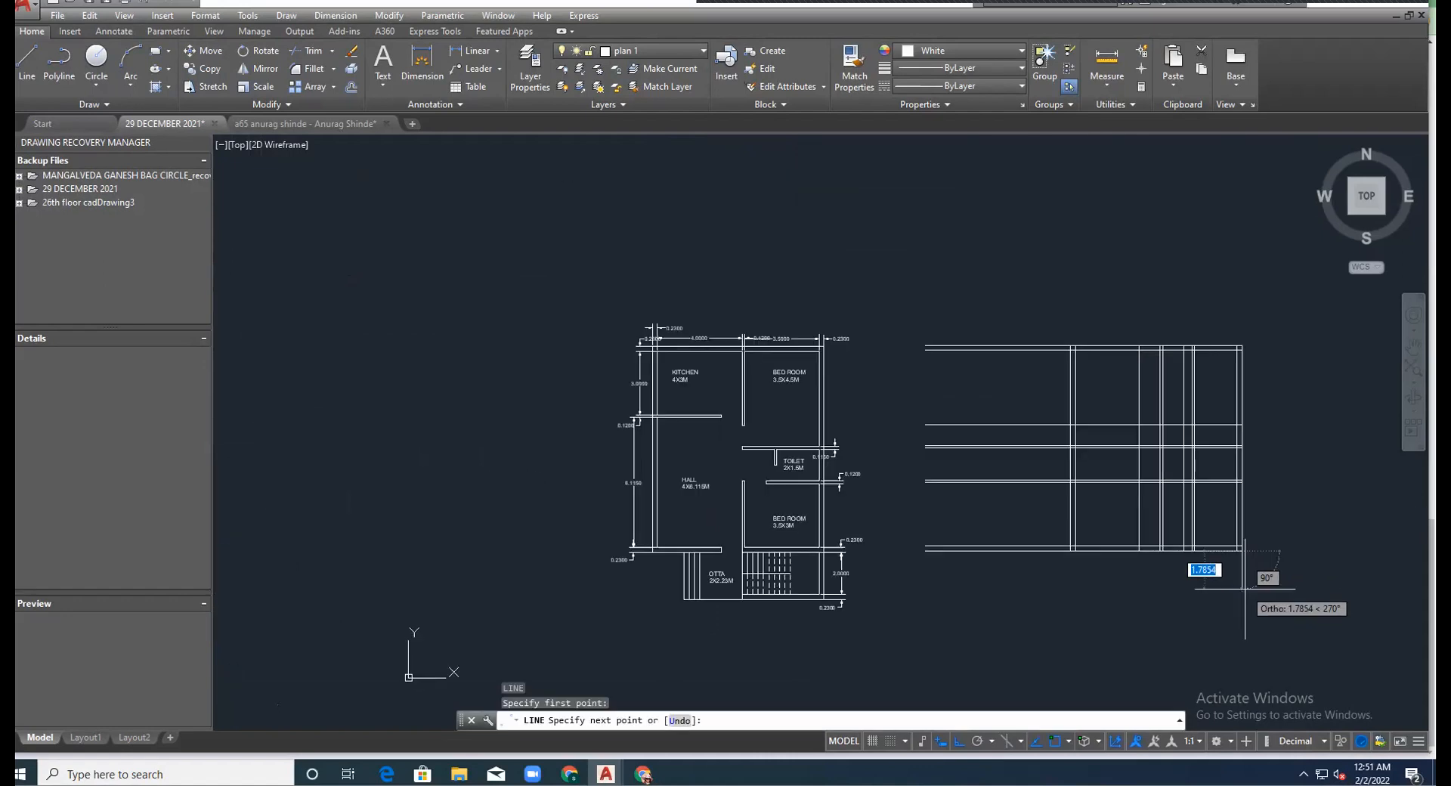
scroll(1245, 622, down, 2)
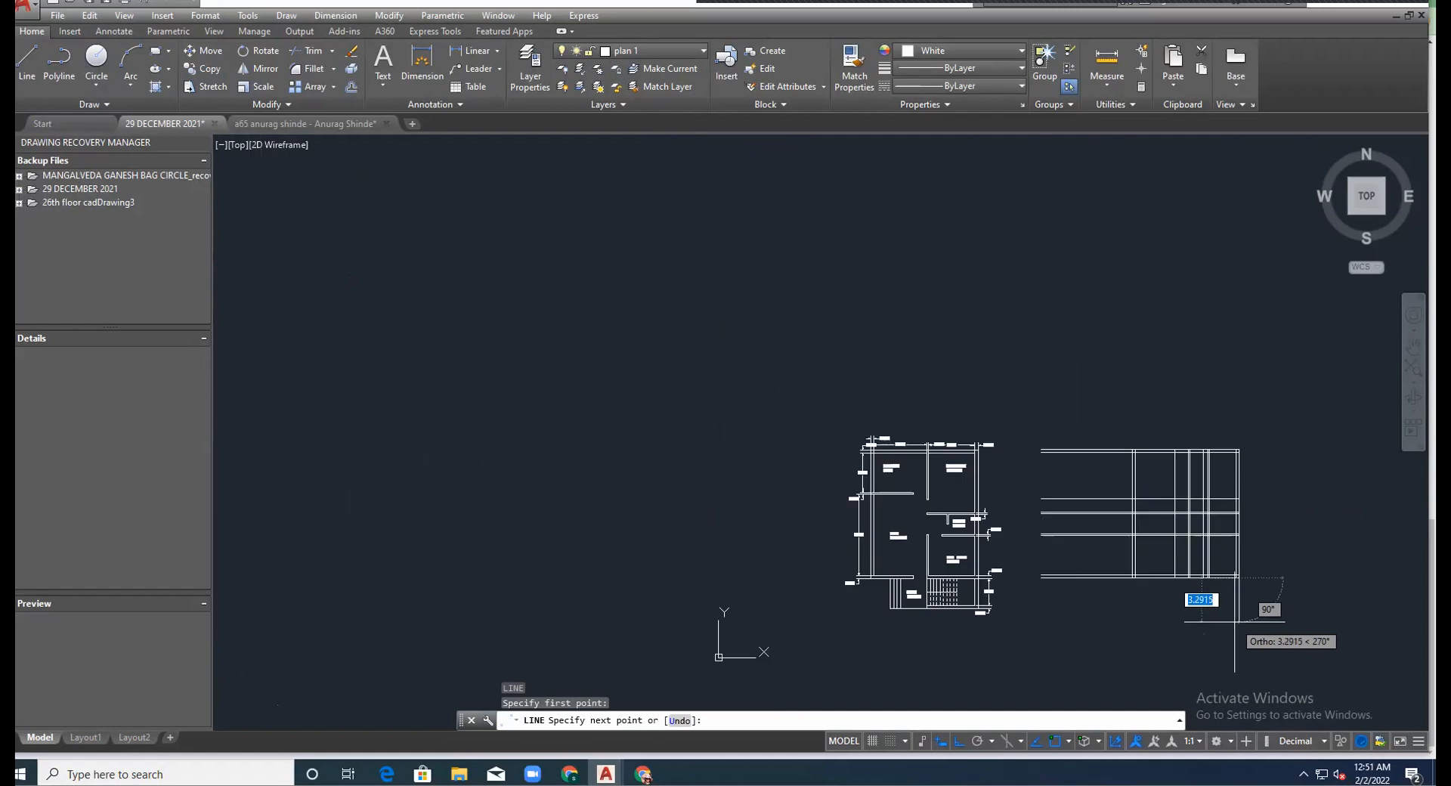
scroll(1250, 626, up, 5)
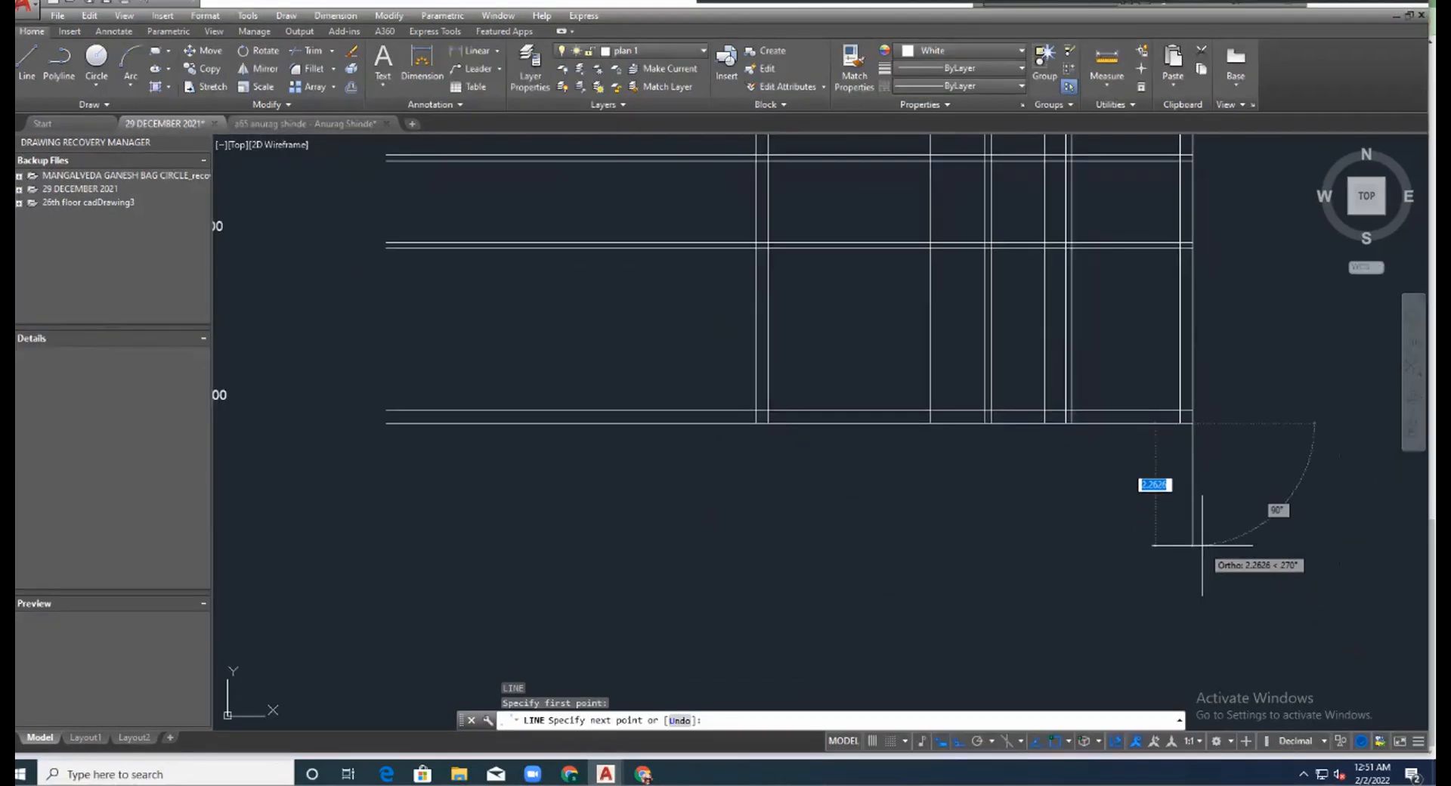
text(2)
key(Return)
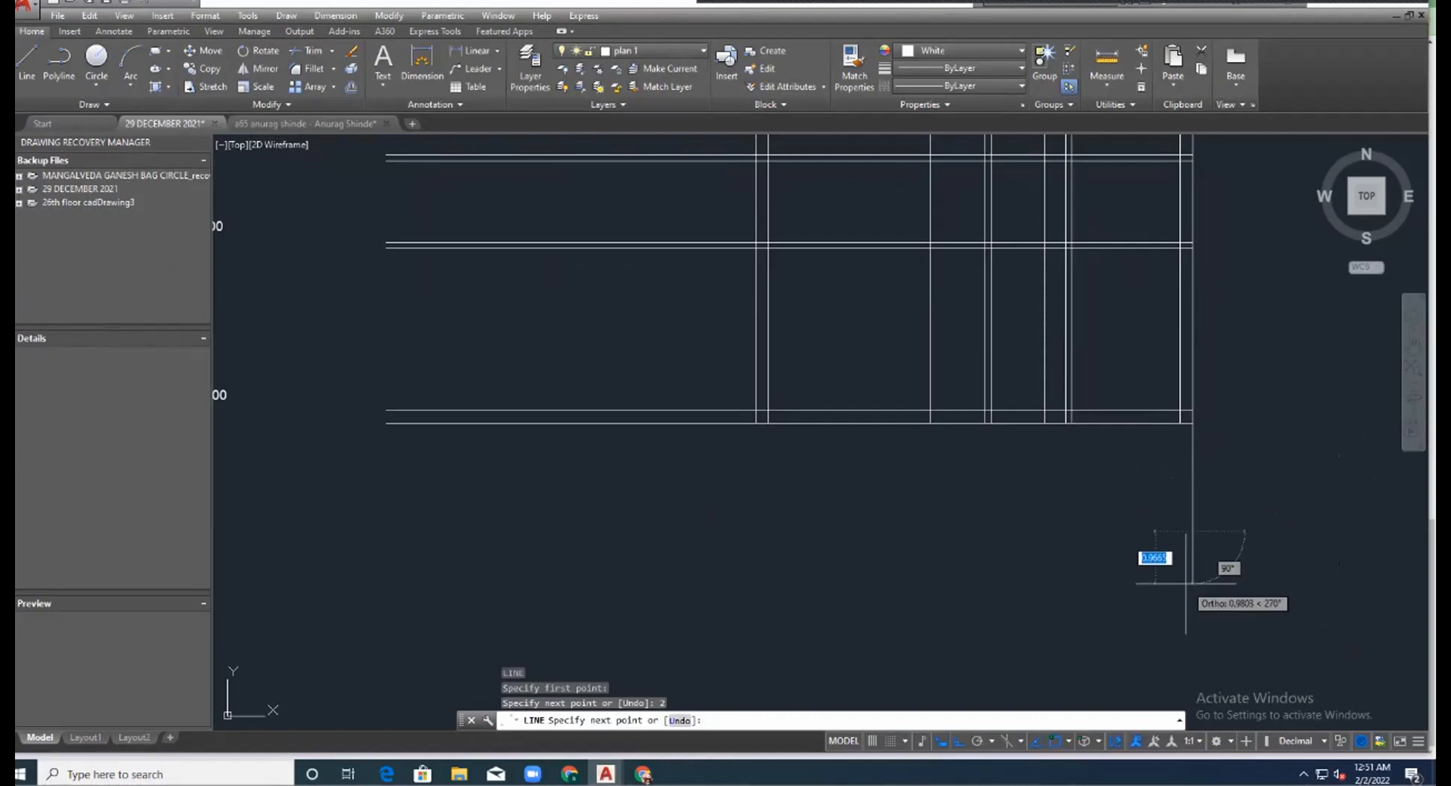
text(0.23)
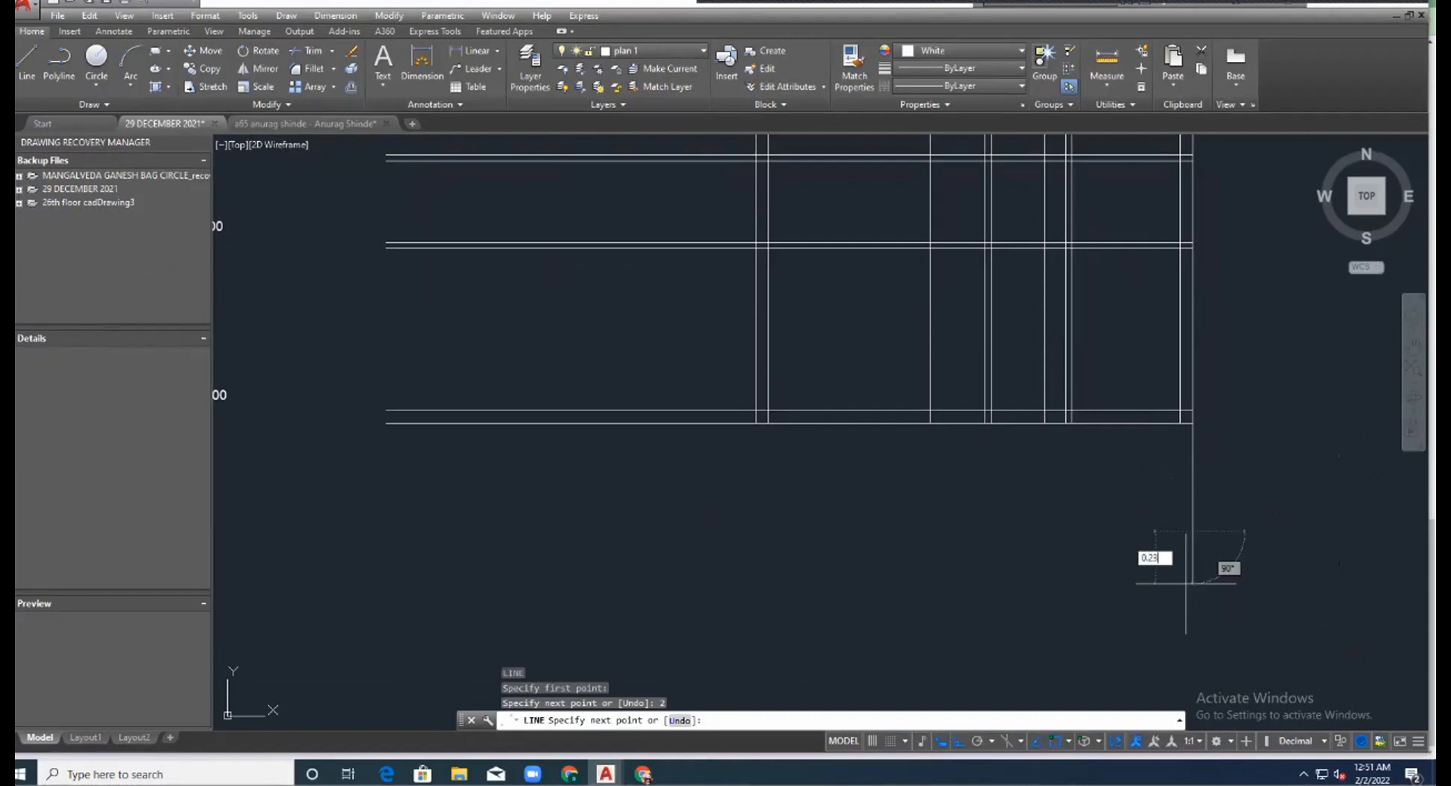
key(Return)
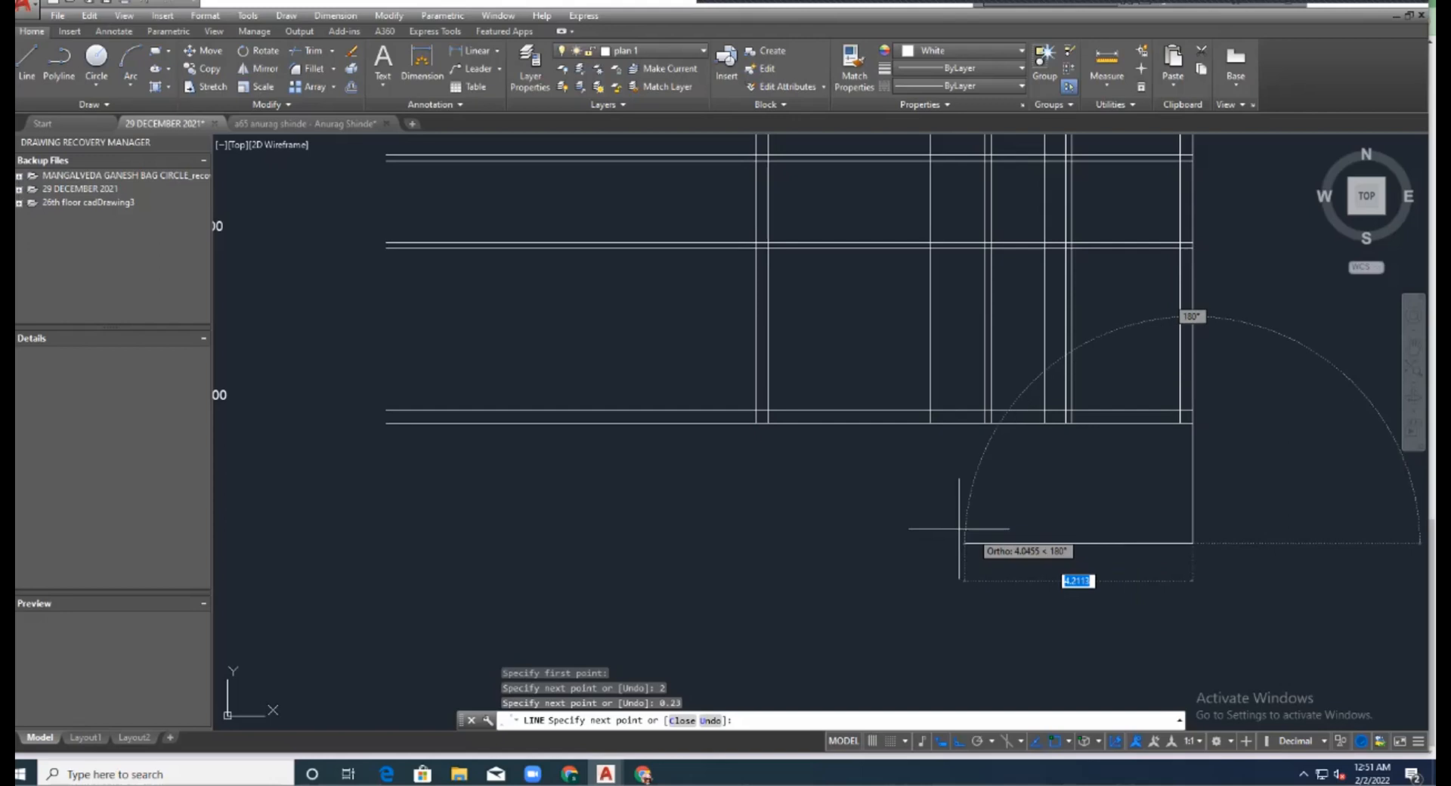
scroll(945, 527, down, 1)
scroll(945, 527, down, 1)
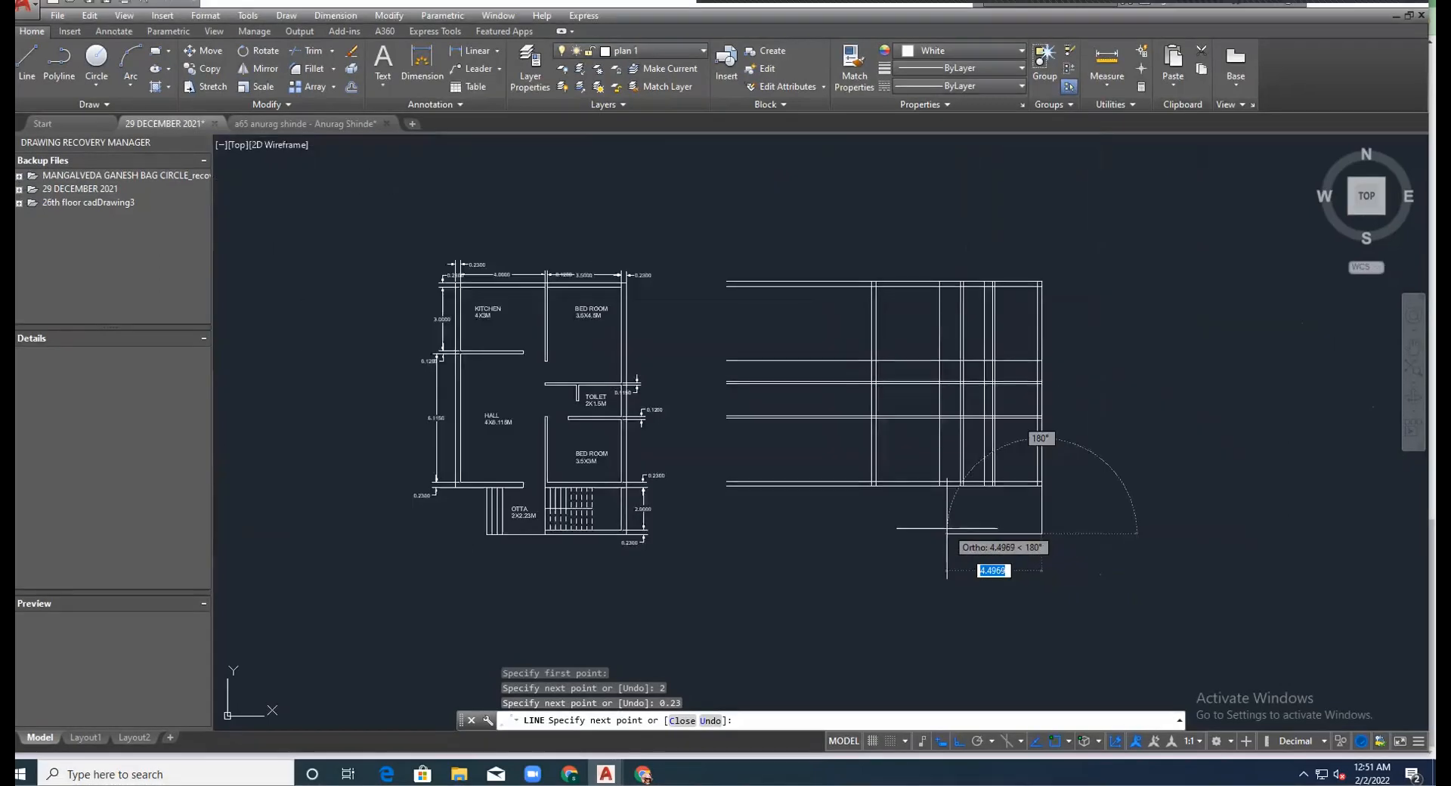
scroll(934, 529, up, 1)
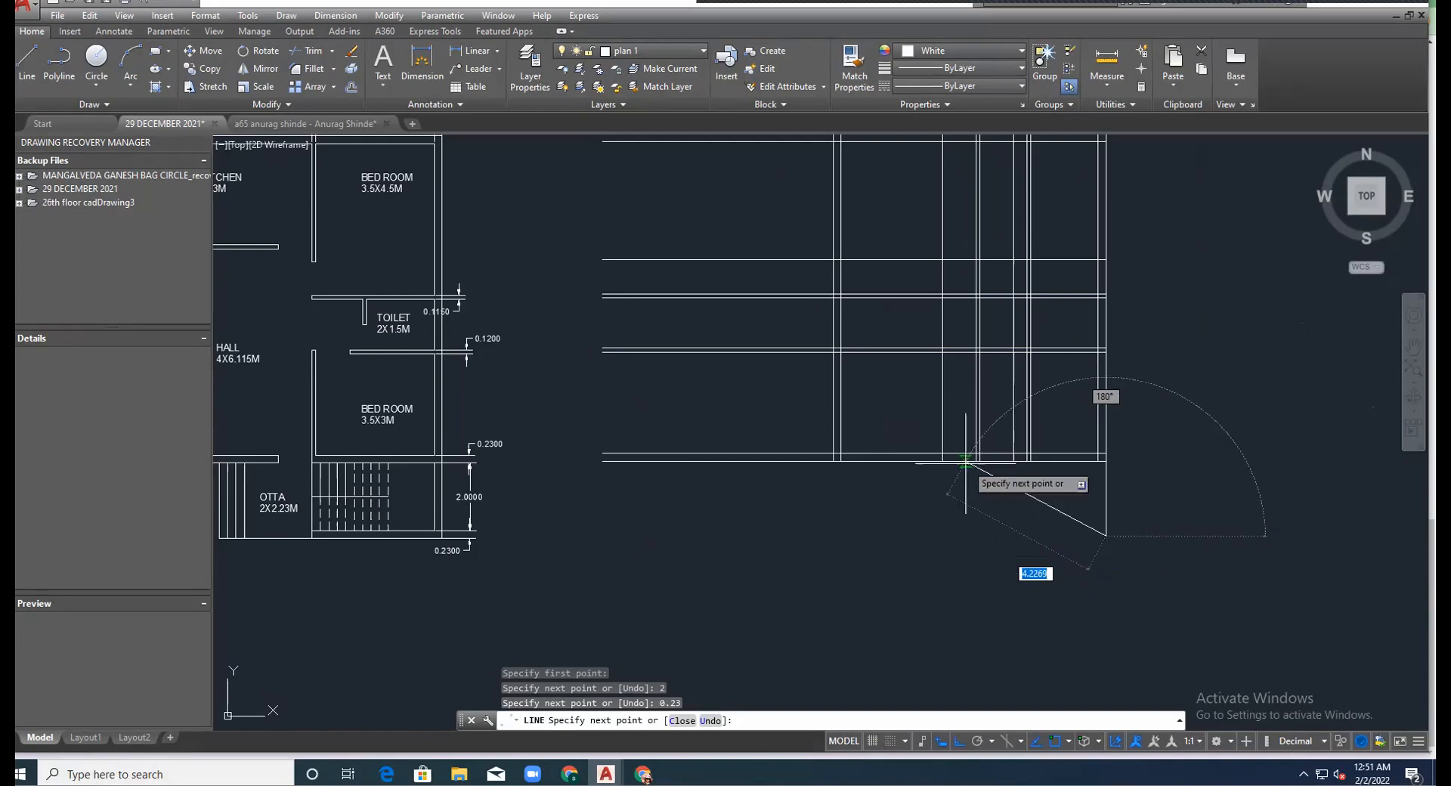
key(Escape)
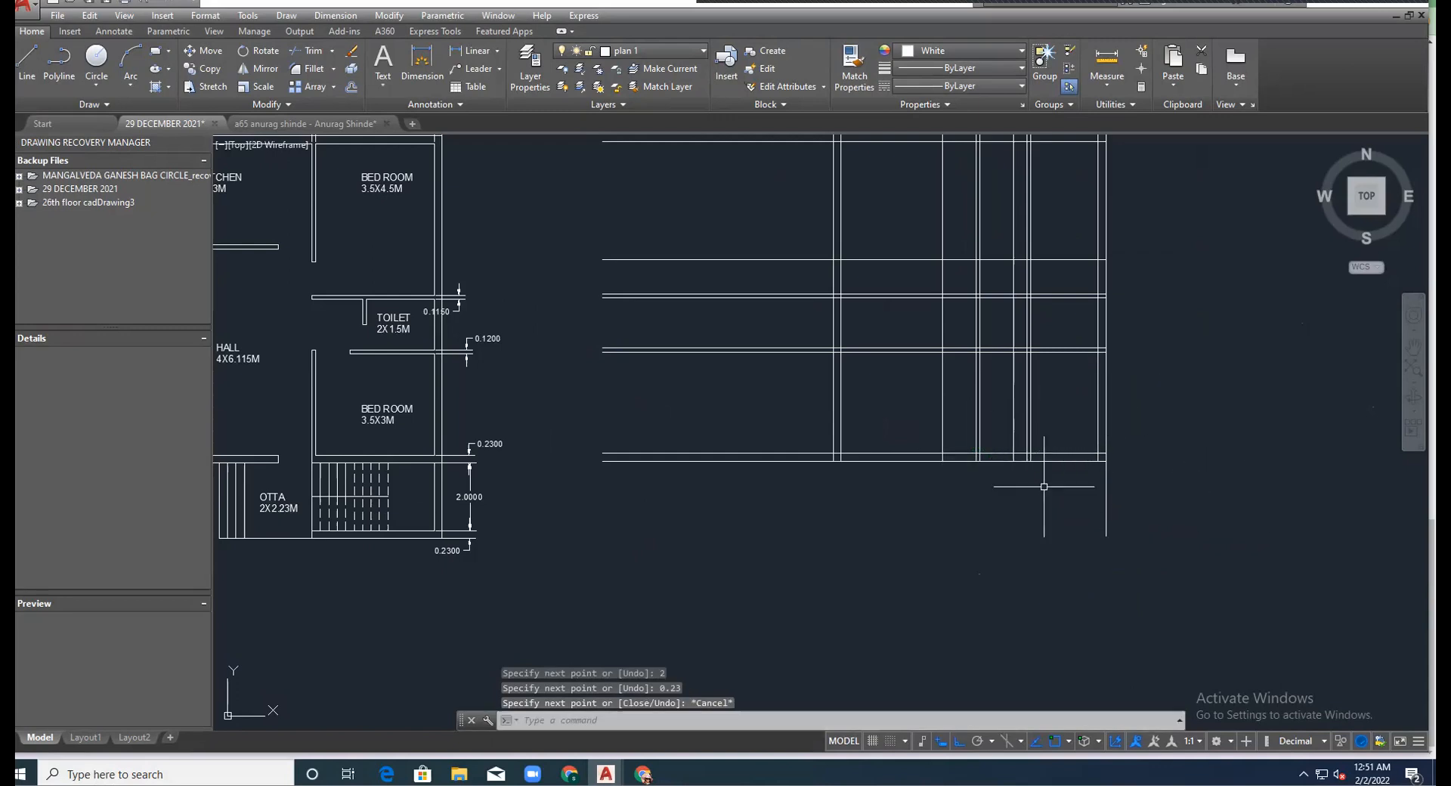
scroll(1069, 463, up, 4)
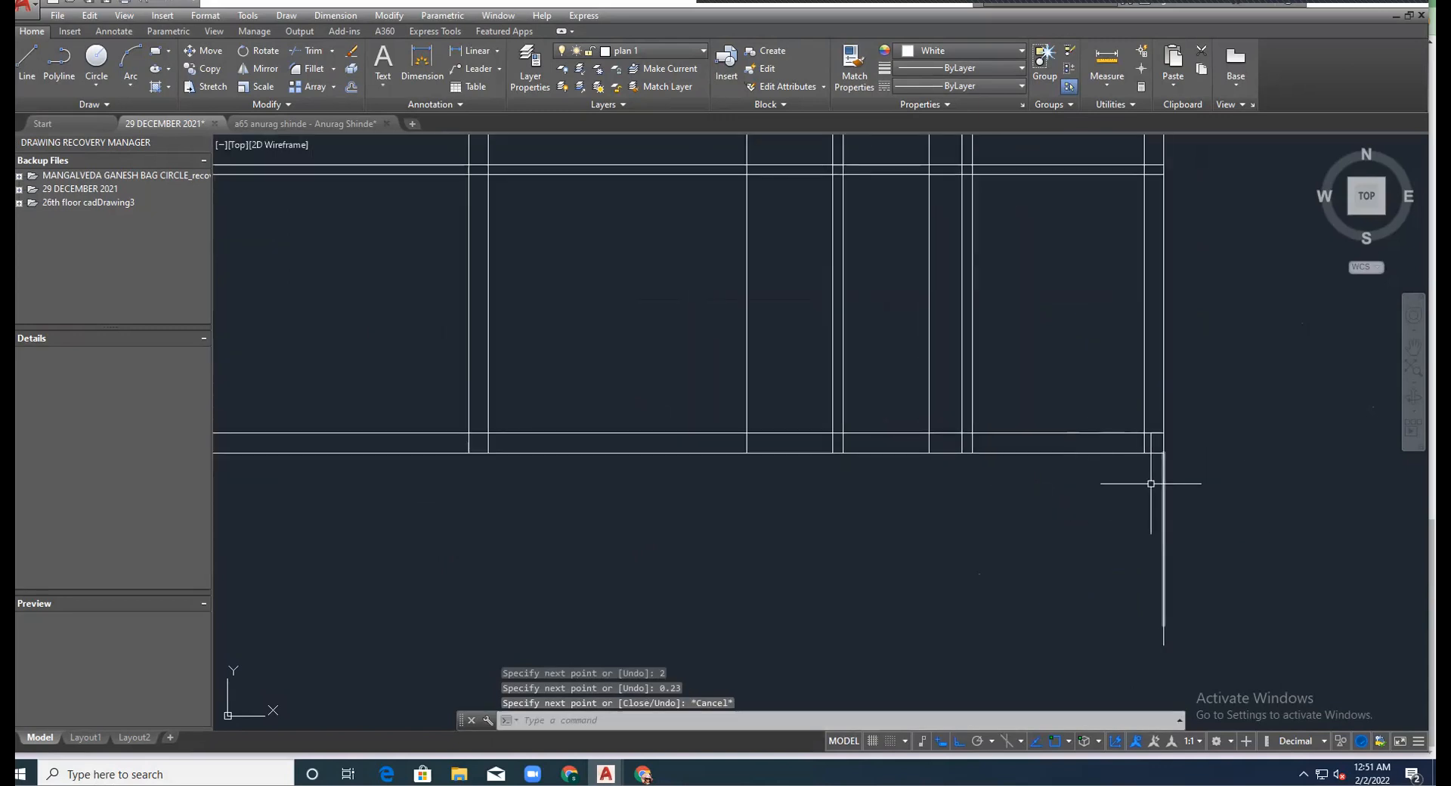
Offset the upper segment of the new vertical line below the plan's lower-right outer corner 0.23 to the left.
text(o)
key(Return)
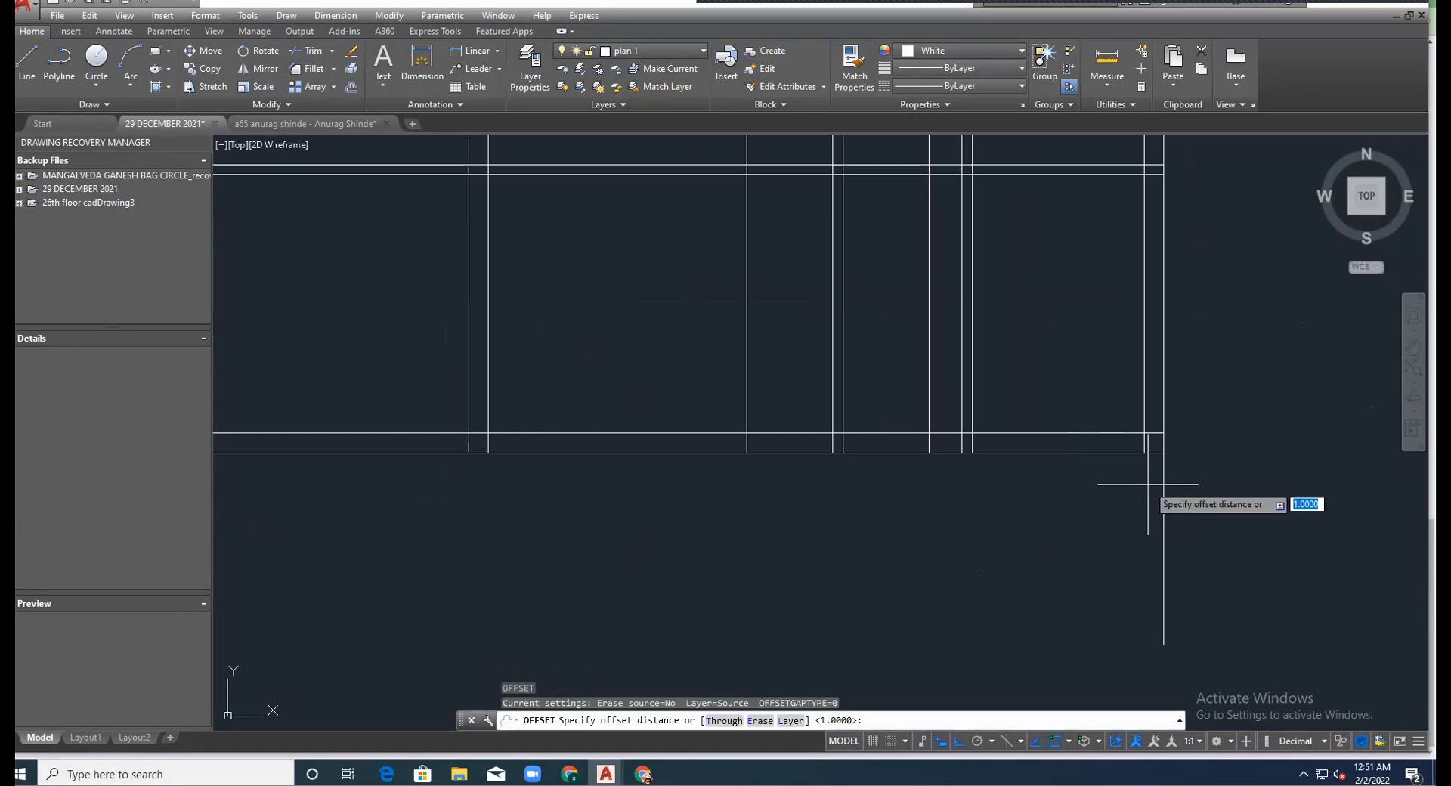
text(0.23)
key(Return)
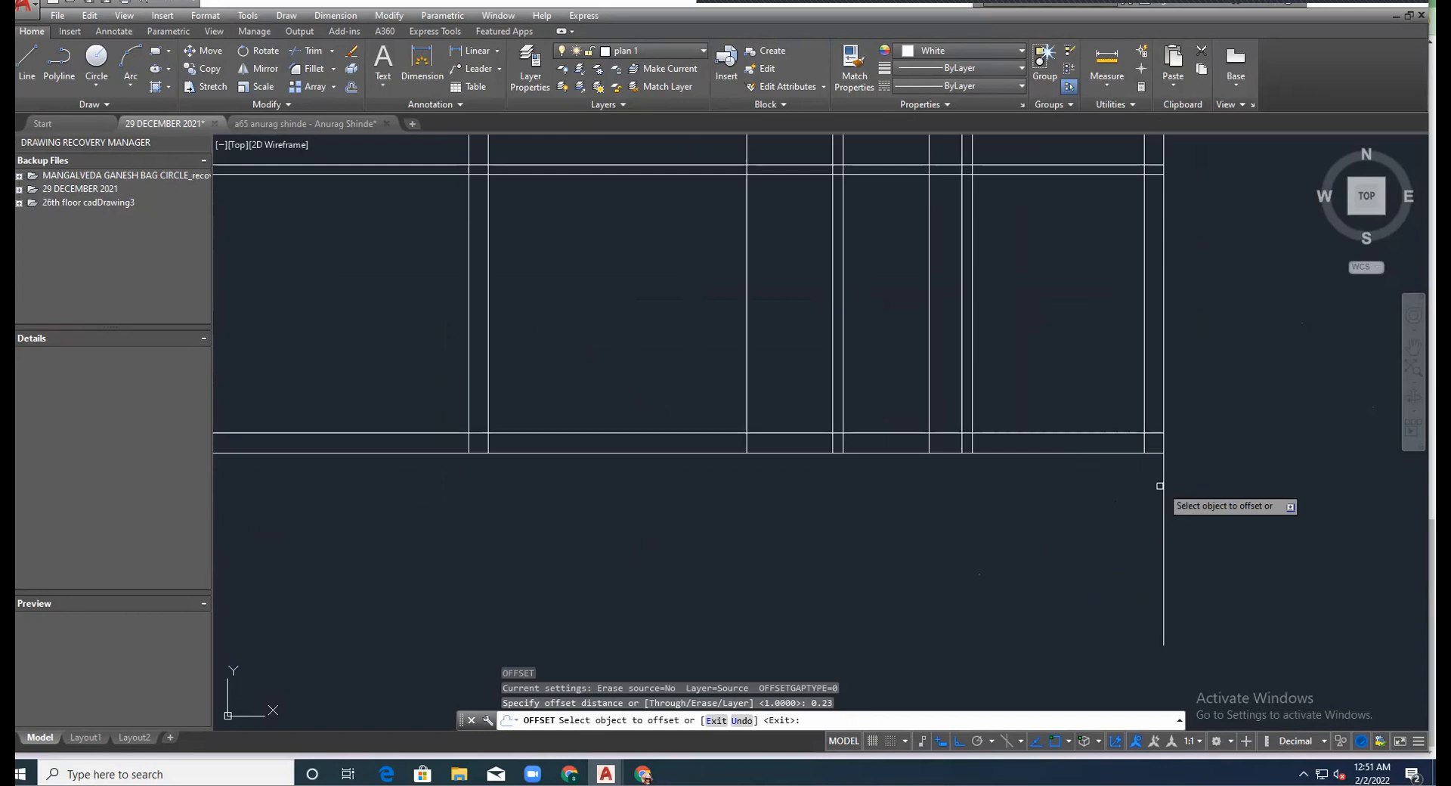
click(1162, 487)
click(1137, 494)
key(Escape)
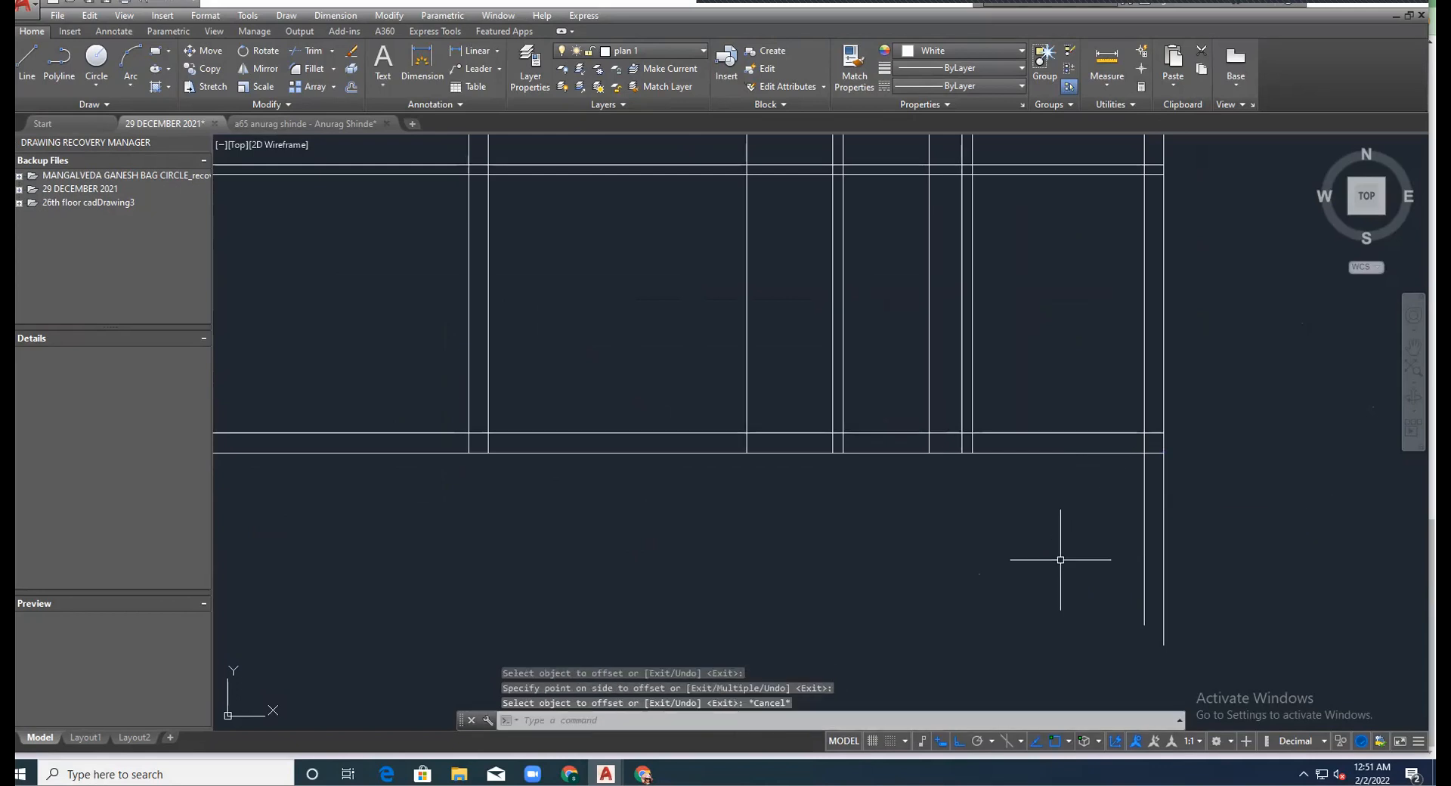
Draw a line straight down from the foot of the hall and bedroom partition's left line in two segments, 2 and 0.23 long.
scroll(988, 547, down, 2)
scroll(944, 551, down, 4)
scroll(455, 467, up, 6)
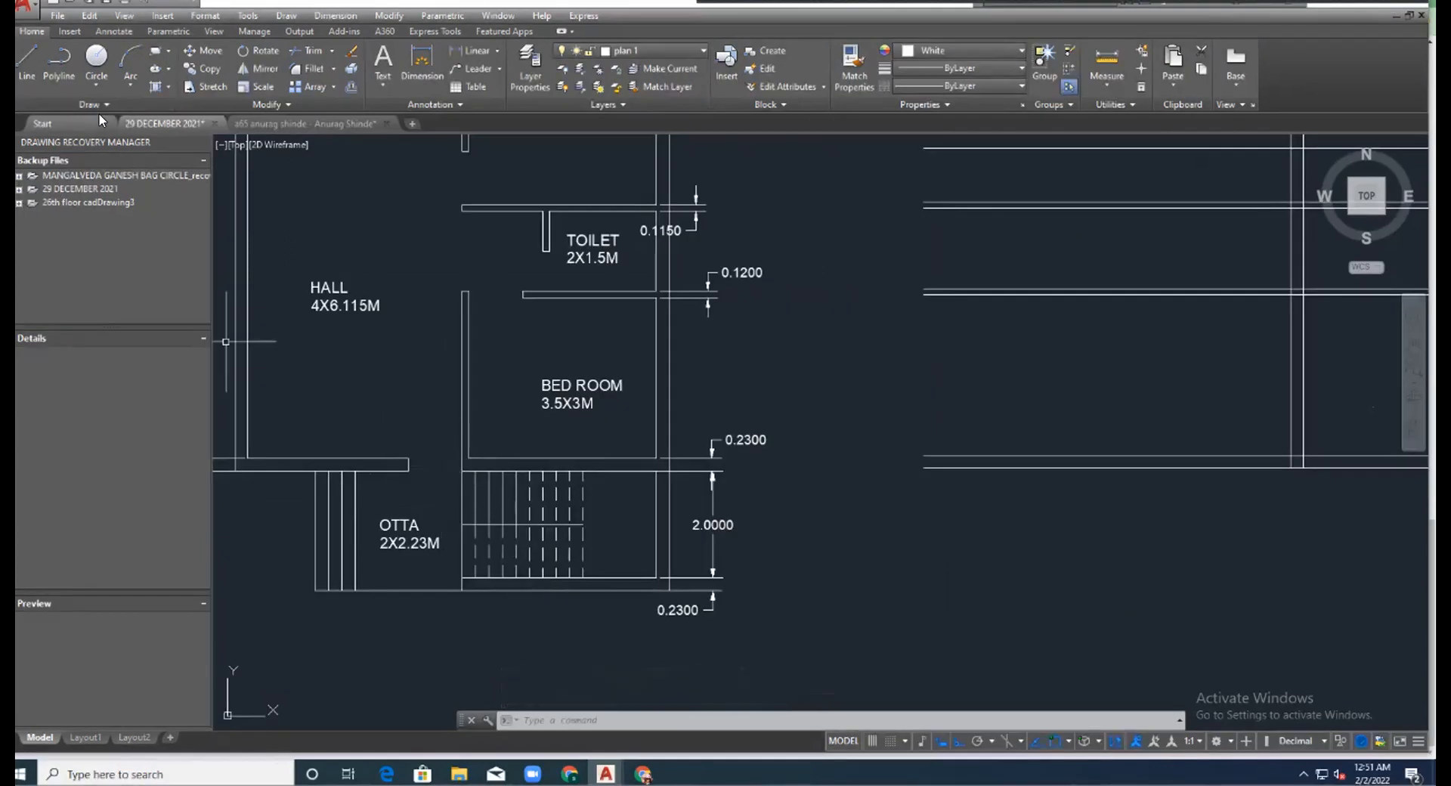
click(33, 52)
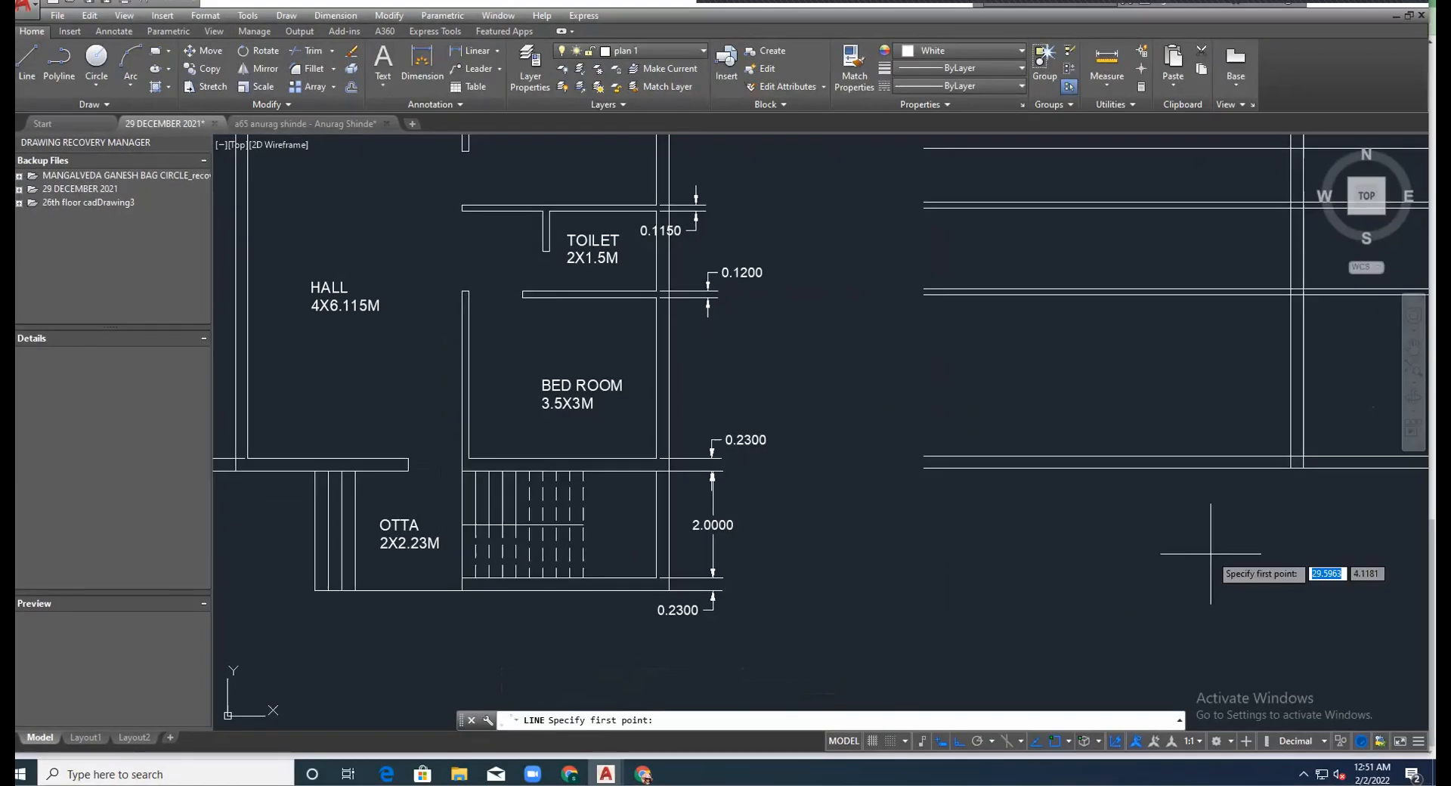
scroll(1261, 484, down, 3)
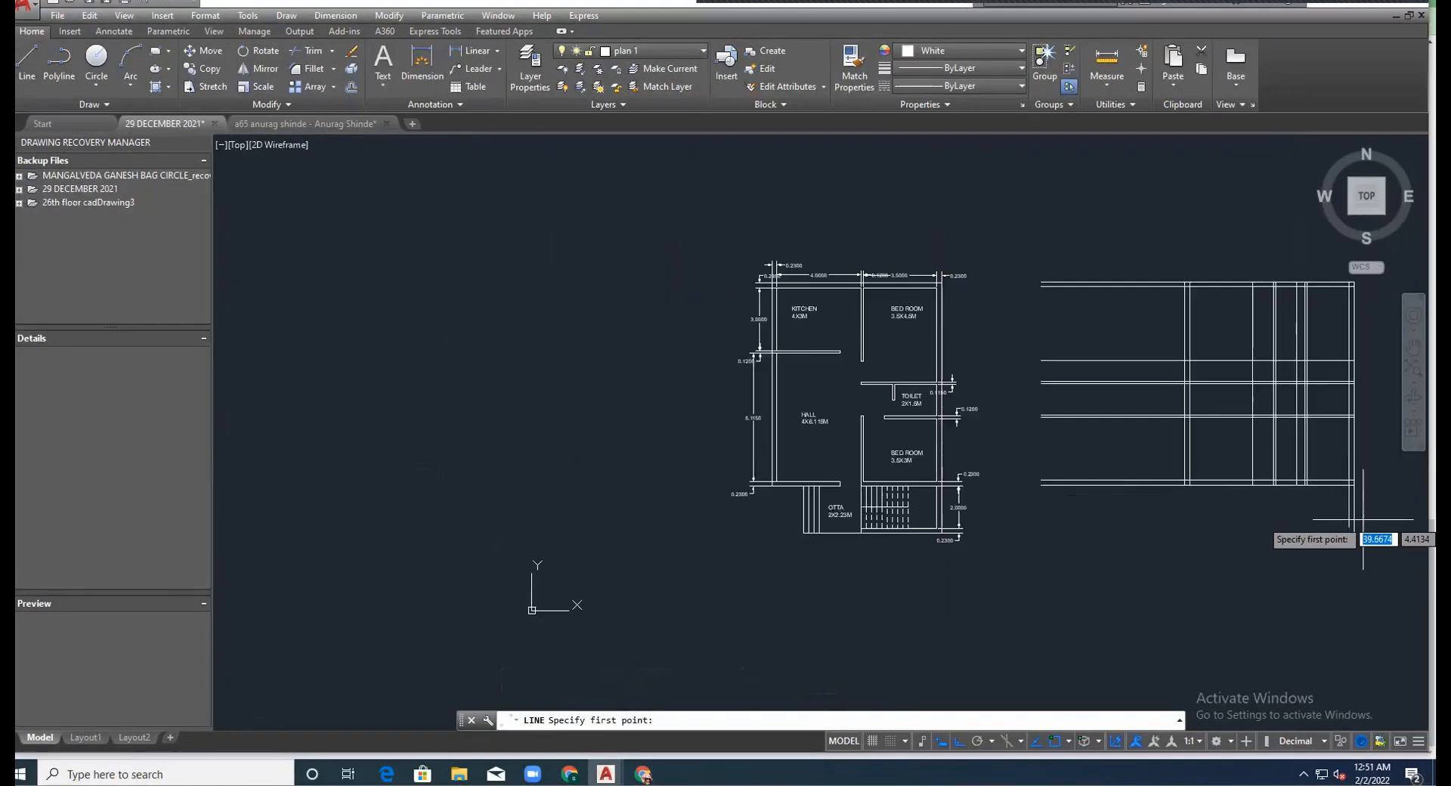
scroll(1386, 527, up, 3)
scroll(1386, 527, down, 2)
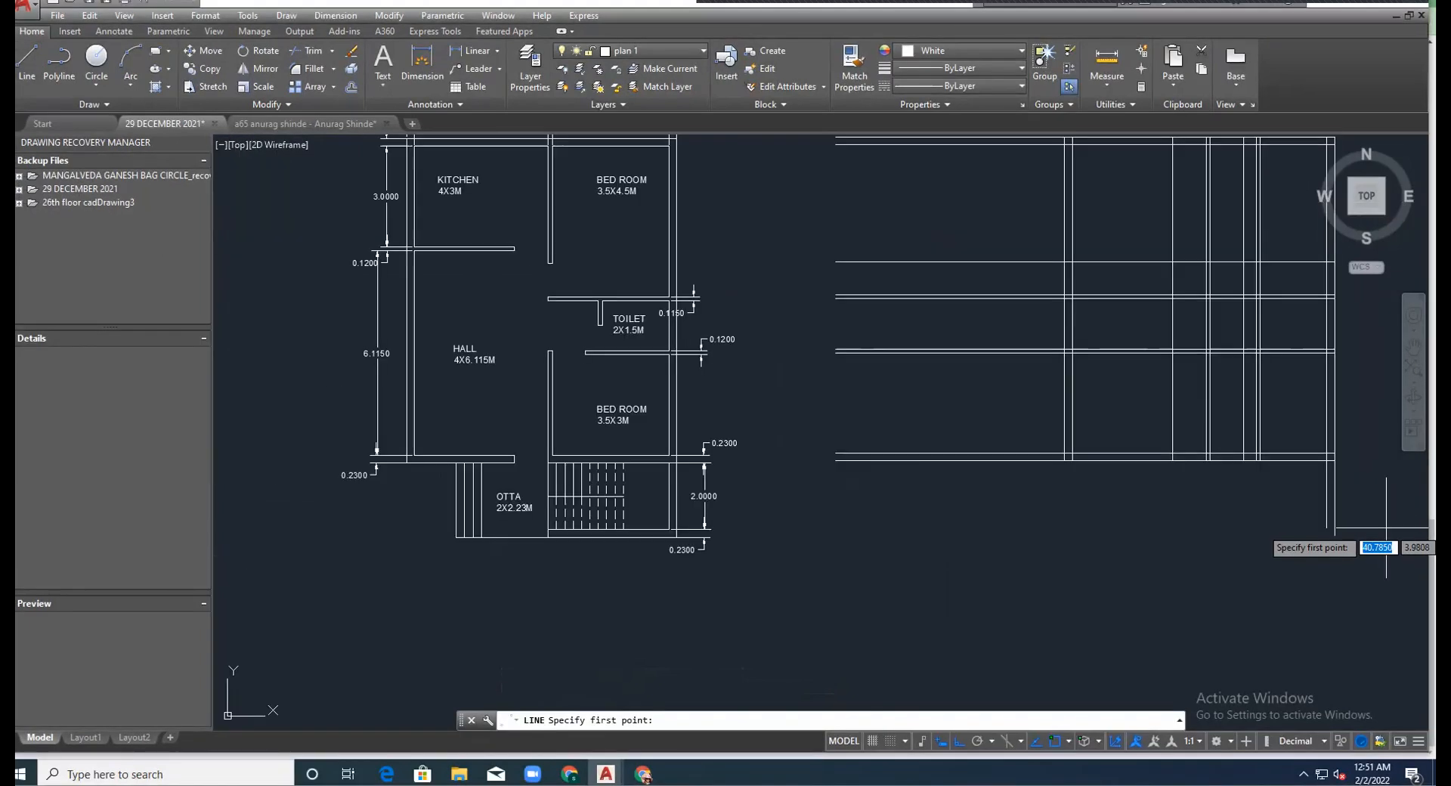
scroll(1217, 468, up, 2)
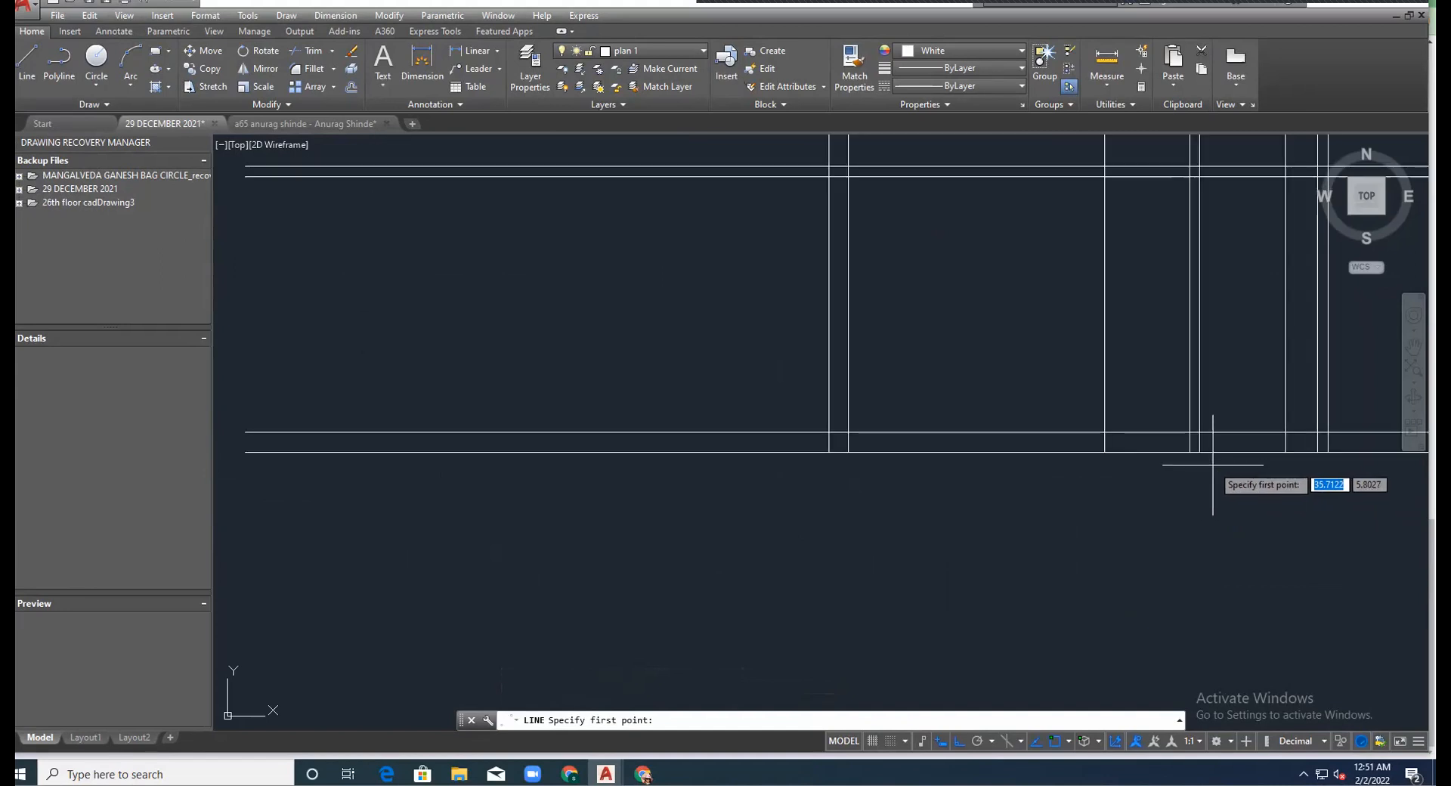
click(1199, 452)
scroll(1094, 555, down, 2)
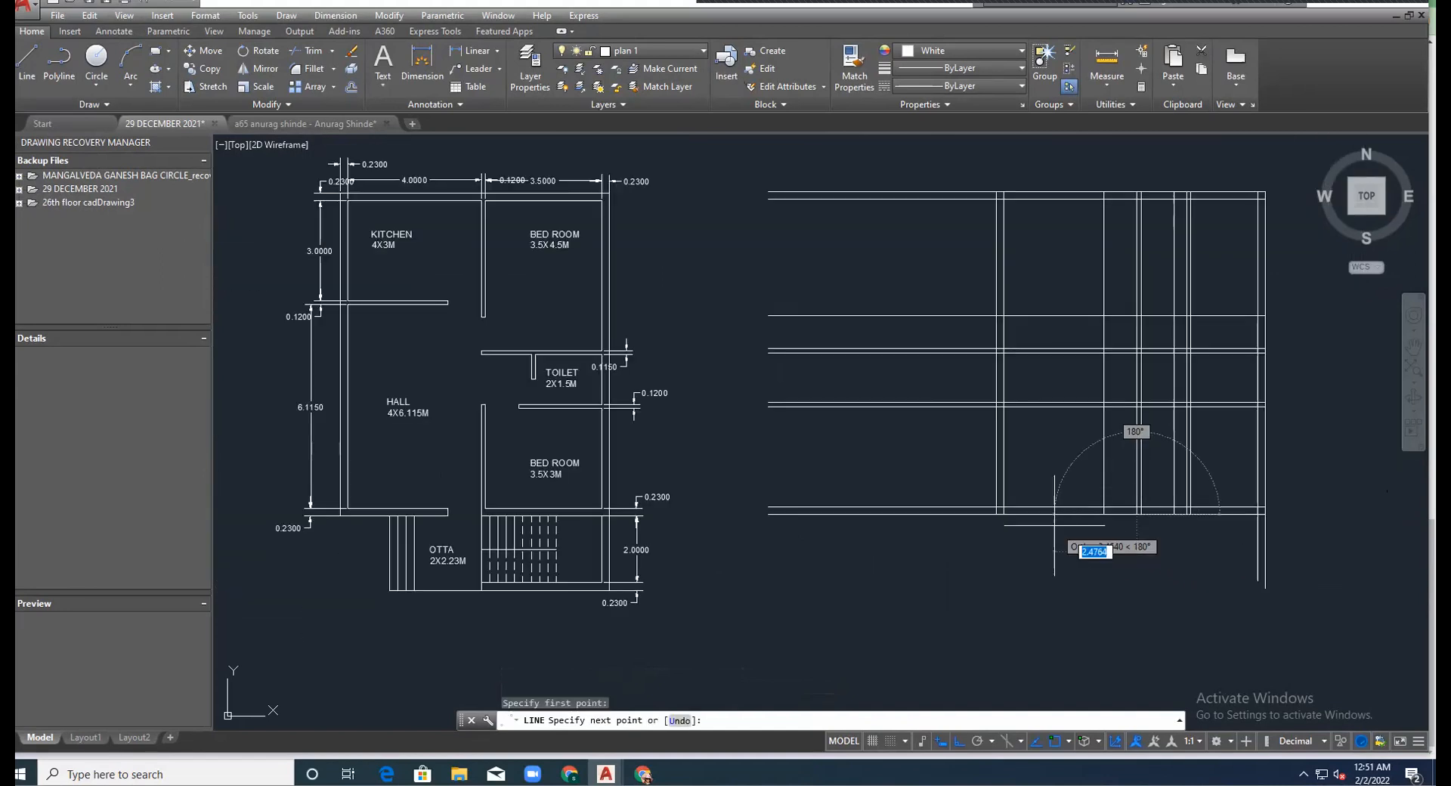
scroll(1168, 608, up, 2)
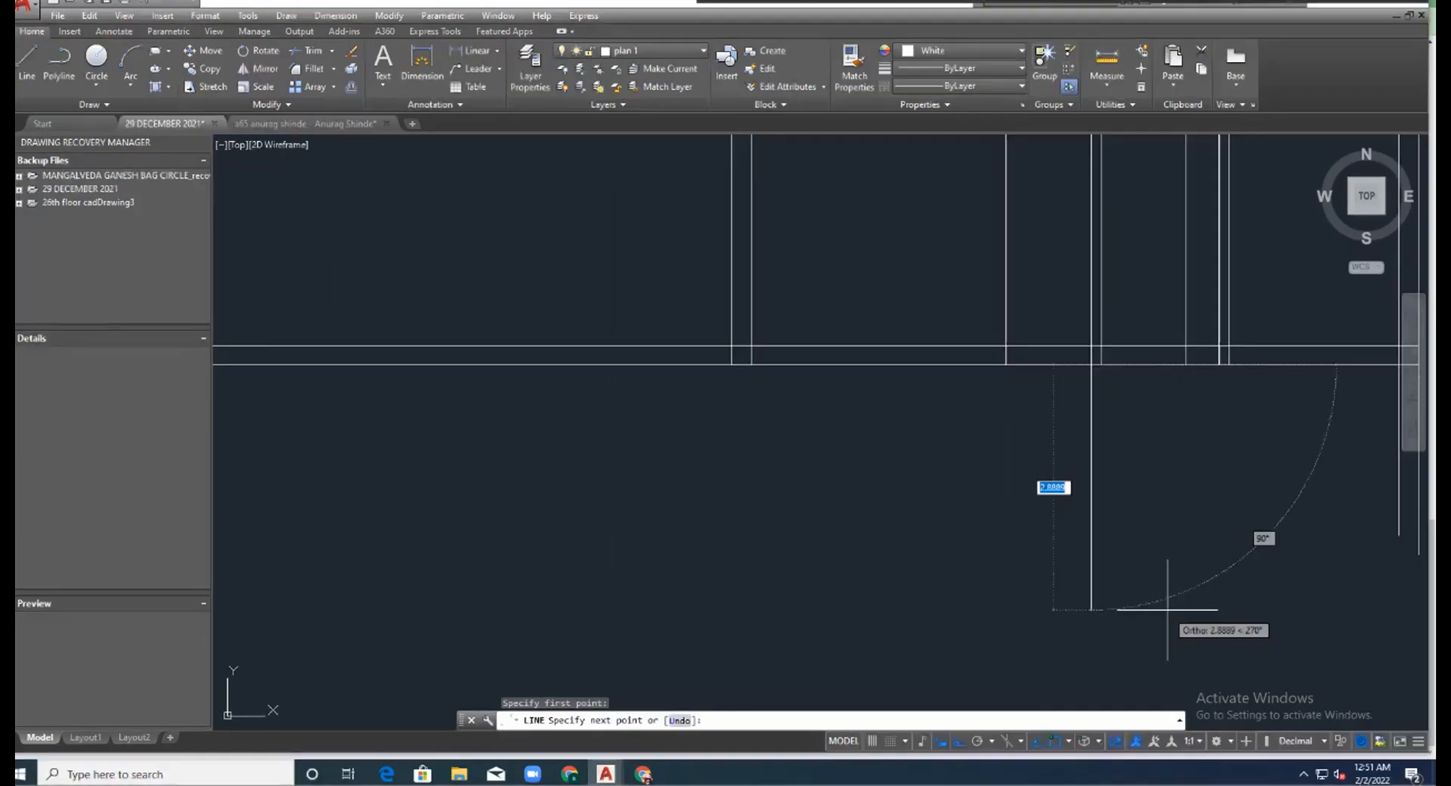
text(2.1250)
key(Return)
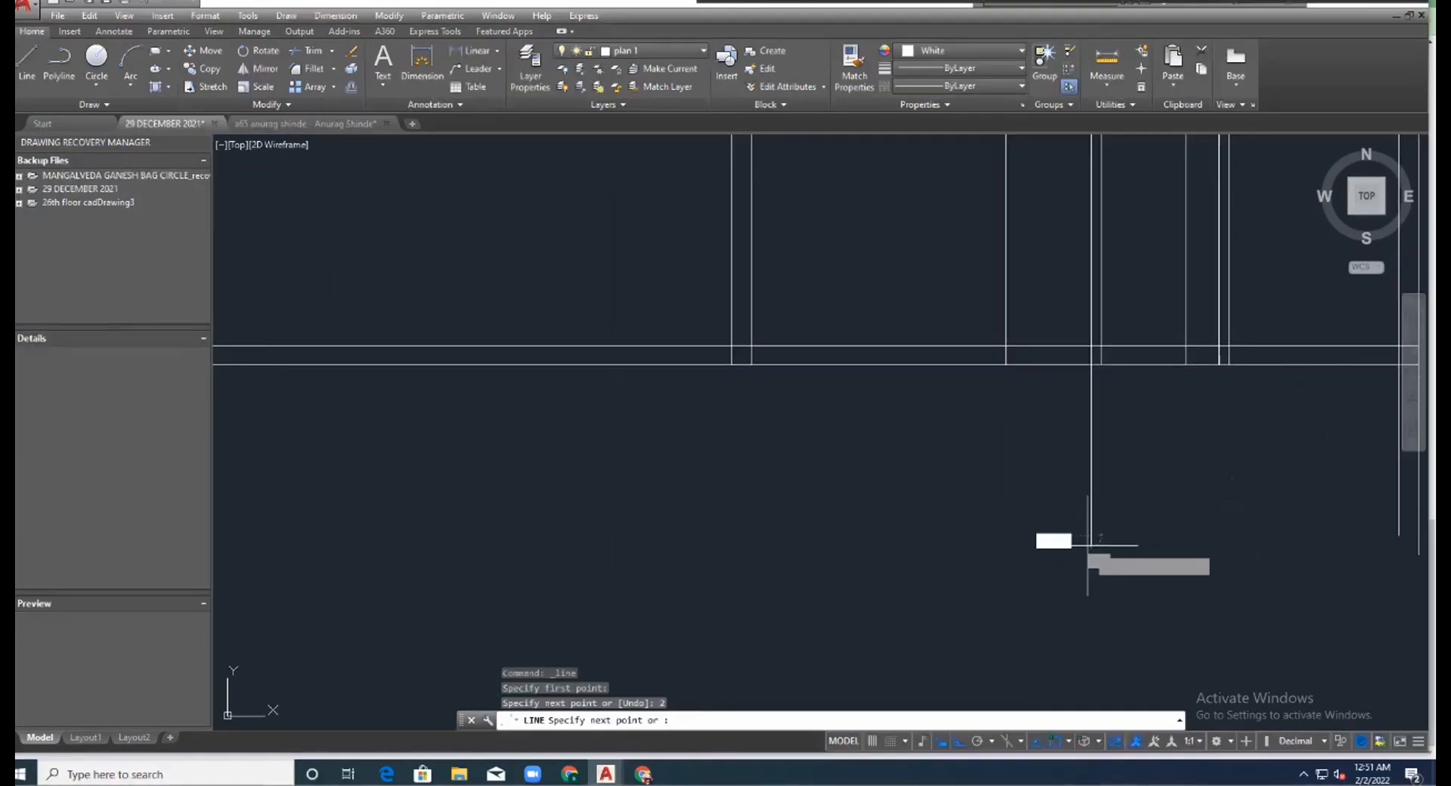
text(0.23)
key(Return)
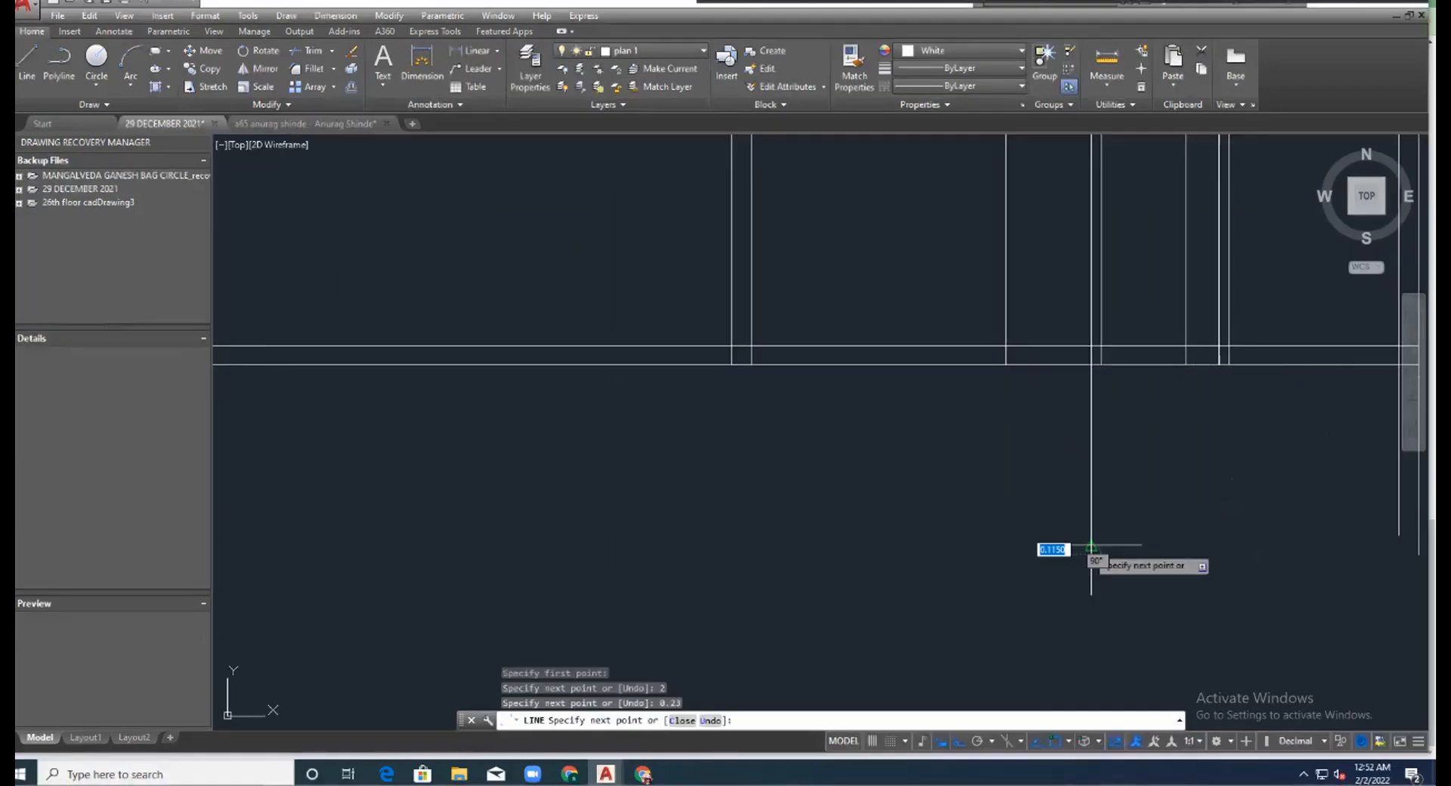
Continue the line horizontally right to the lower end of the staircase area's outer right line, then finish the line.
scroll(1128, 574, down, 3)
scroll(1140, 576, up, 6)
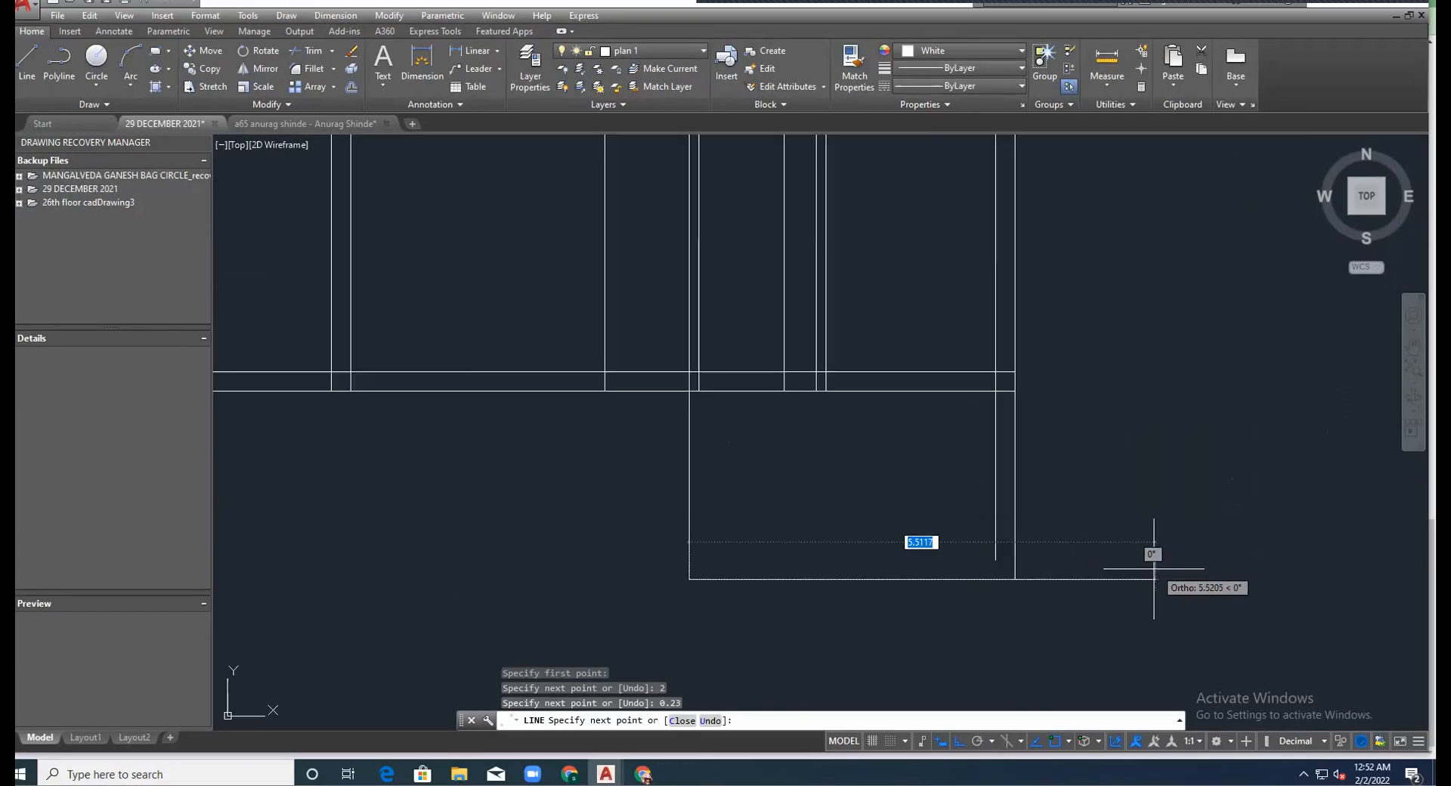
click(1014, 580)
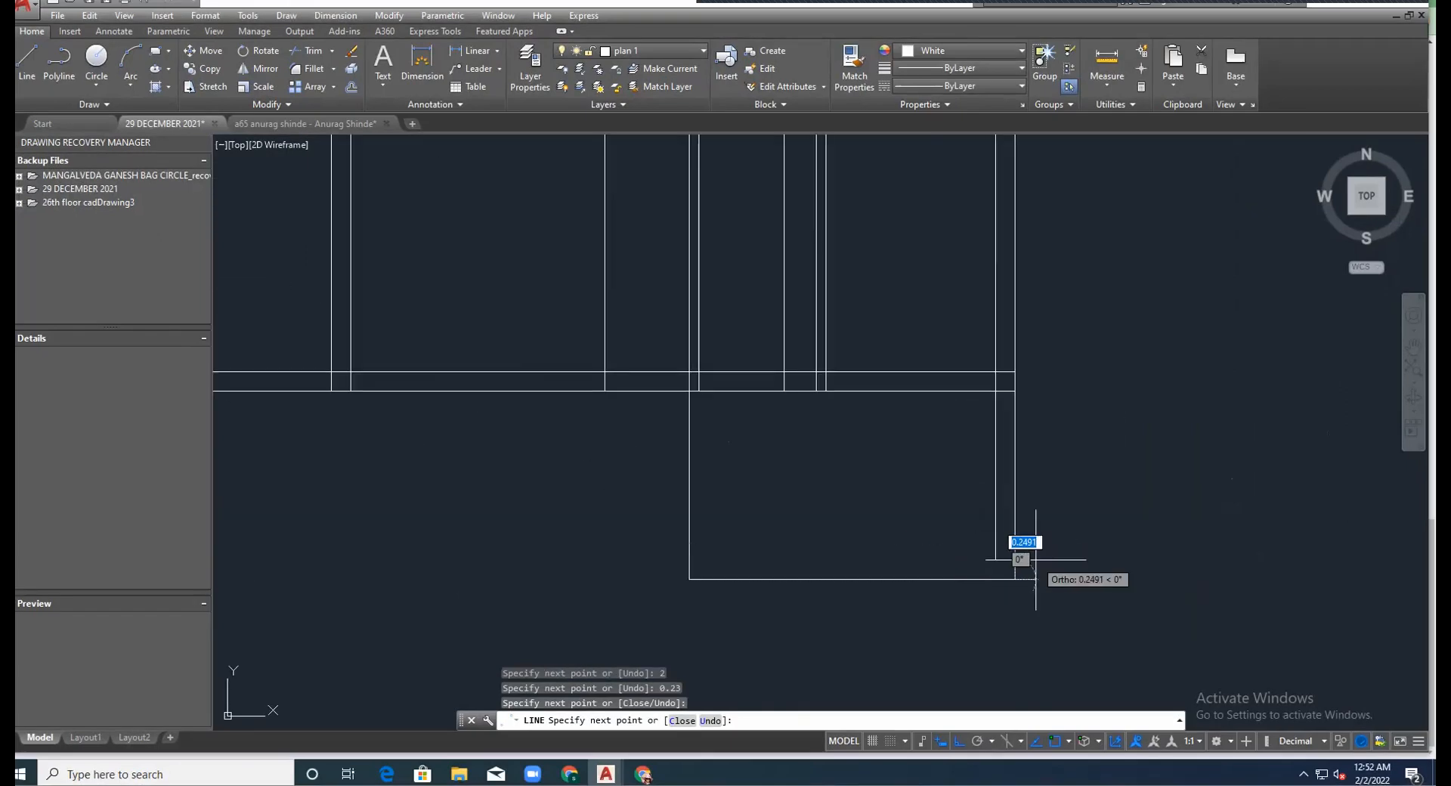
key(Escape)
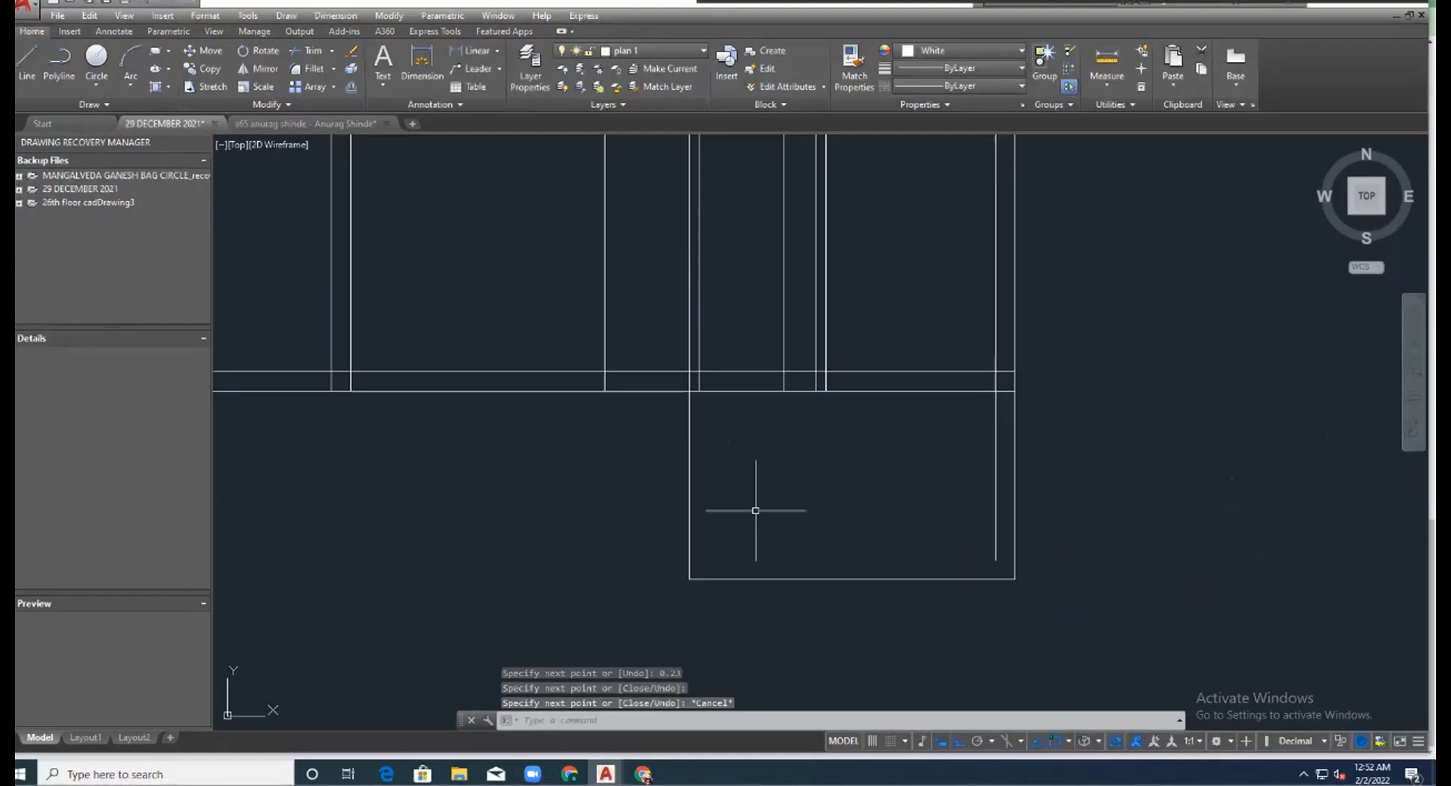
Draw the inner lower wall line of the staircase area from the inner right line's lower end to the left line.
text(l)
key(Return)
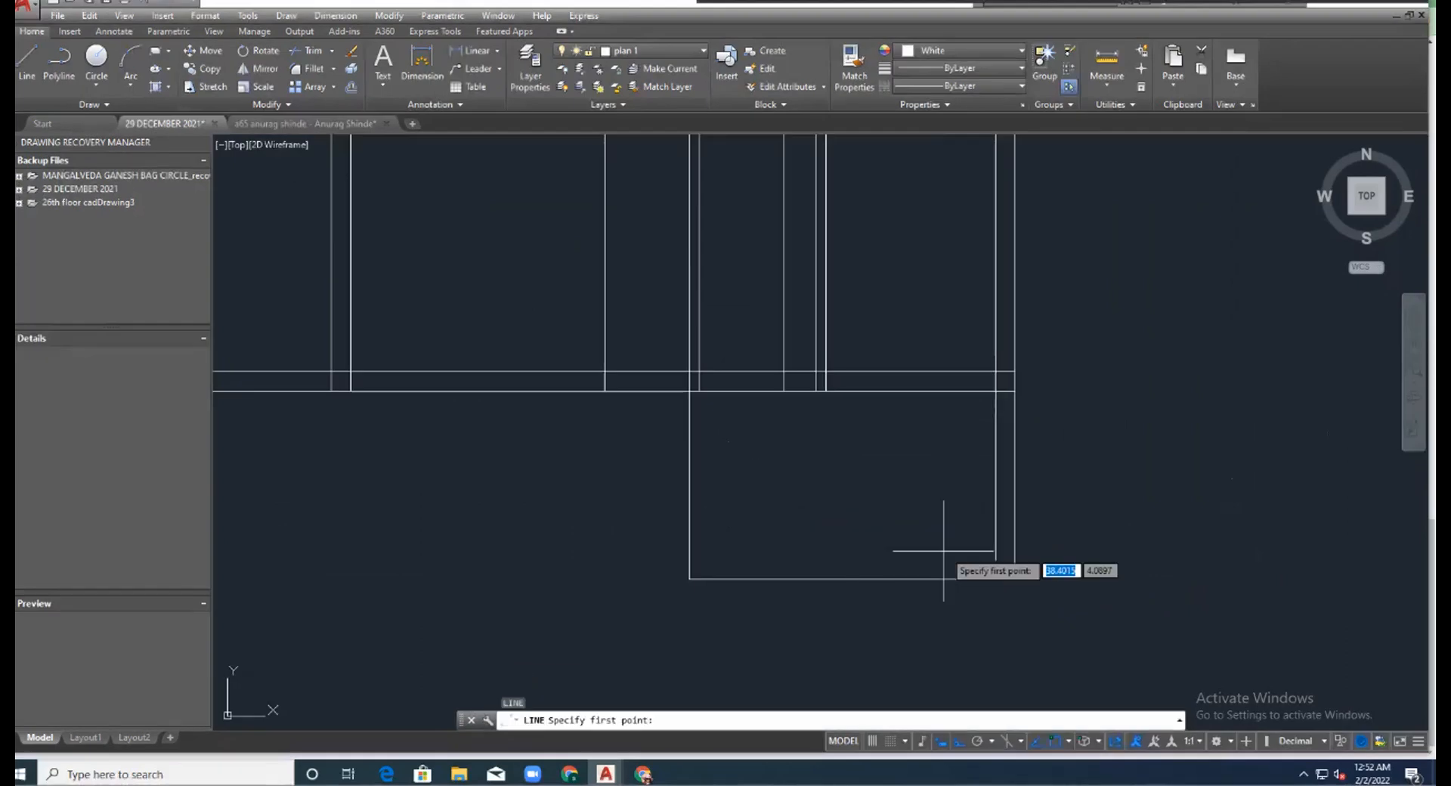
click(996, 560)
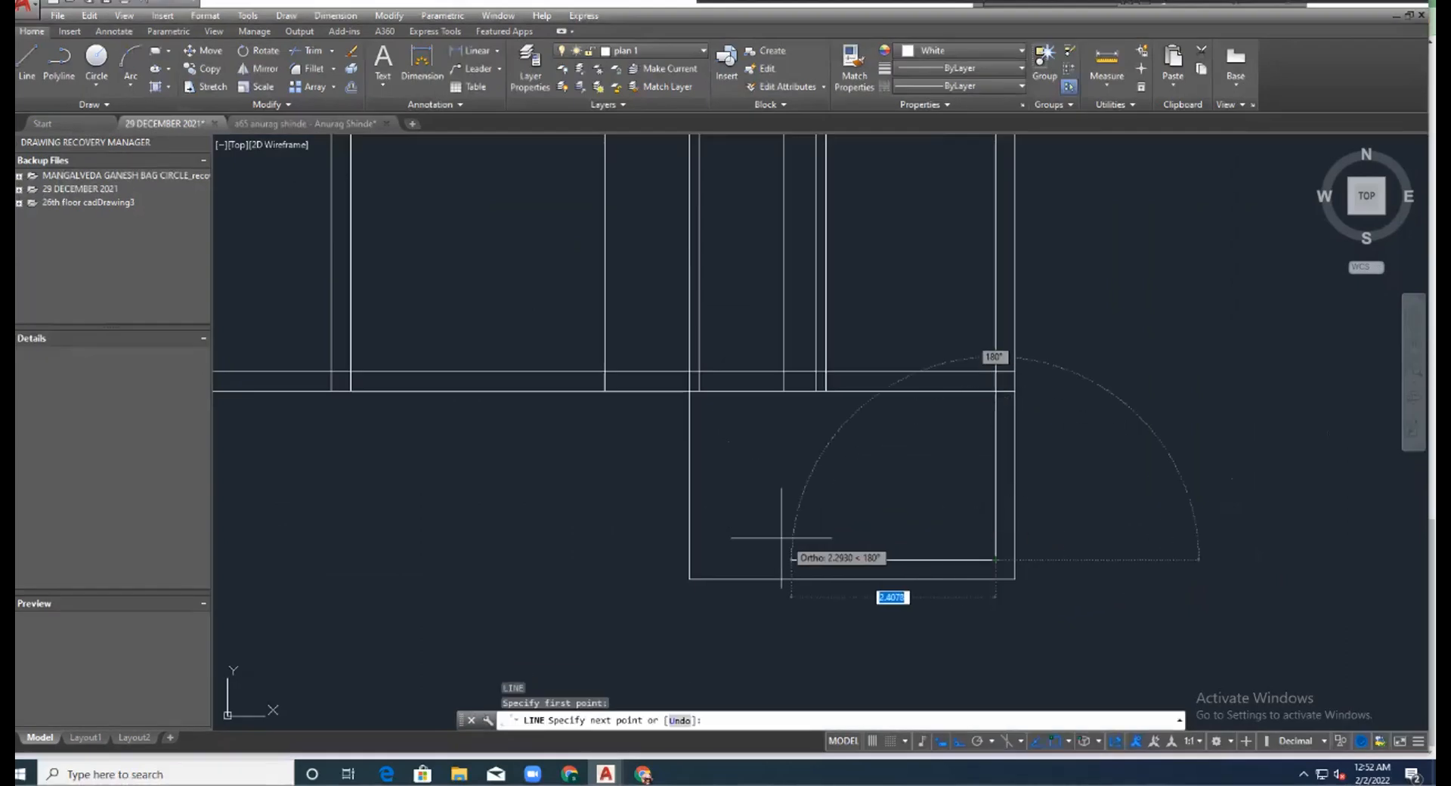
click(686, 560)
key(Escape)
key(Escape)
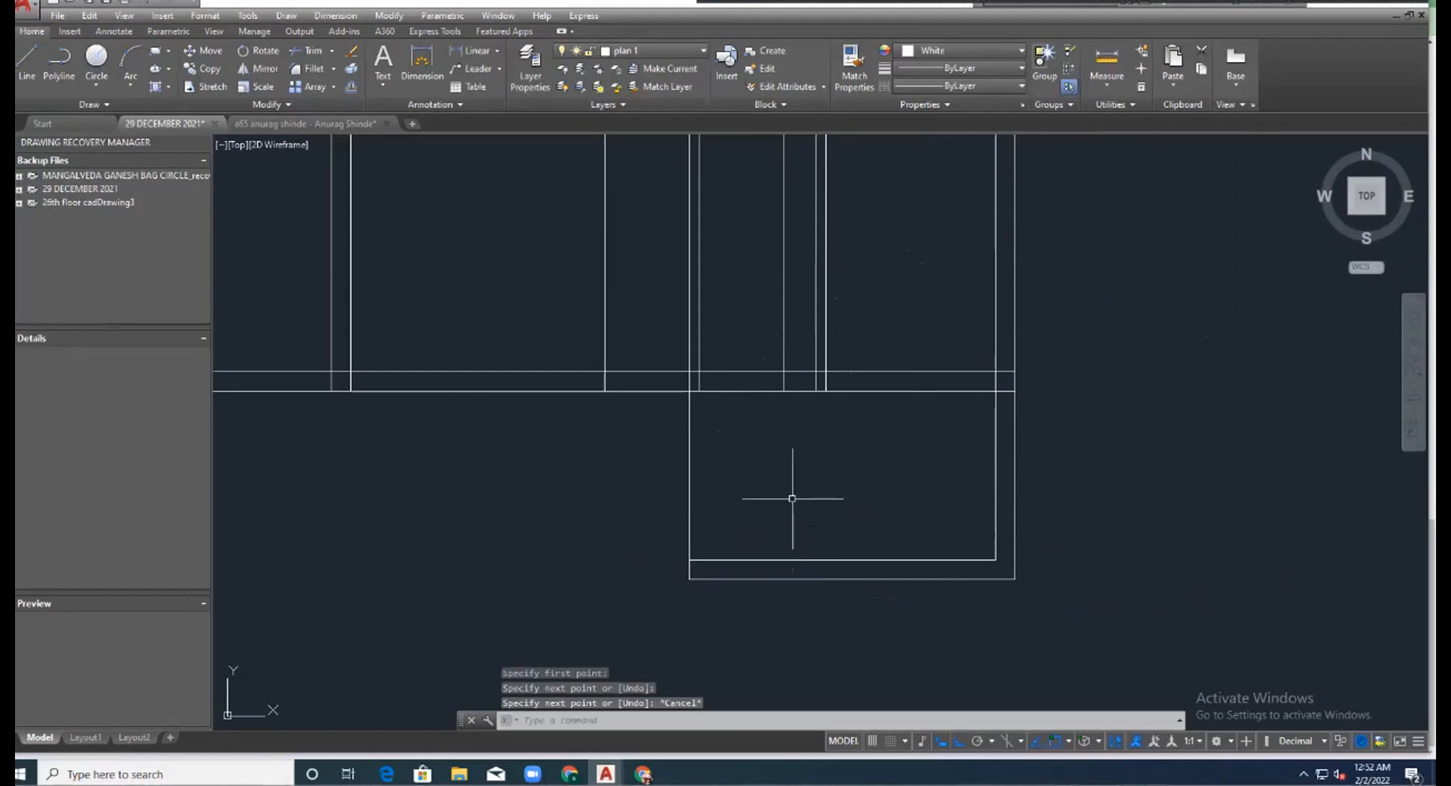
Examine the original plan's otta and staircase treads and compare them with the empty staircase area in the new plan.
scroll(1024, 509, down, 3)
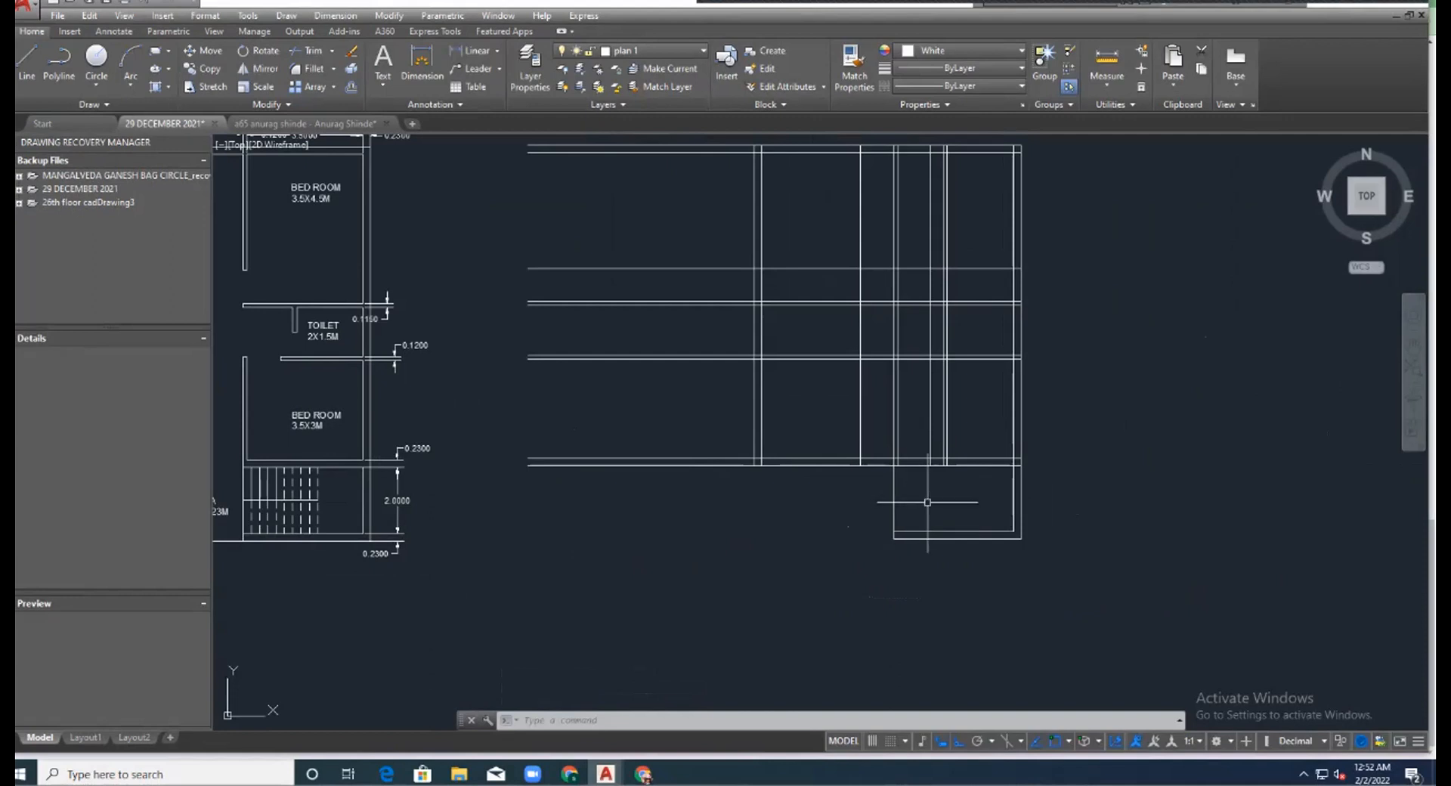
scroll(927, 502, up, 4)
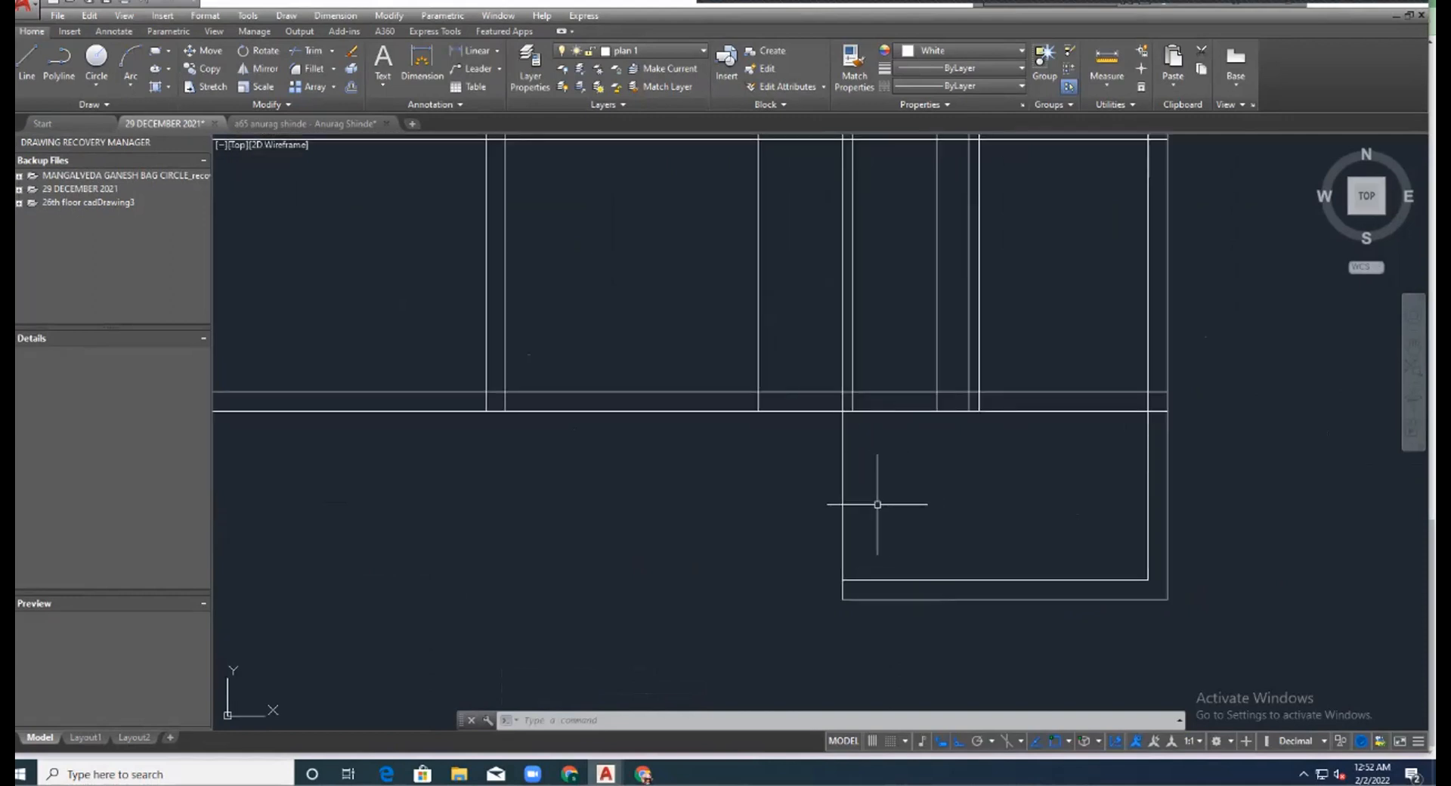
scroll(891, 507, down, 4)
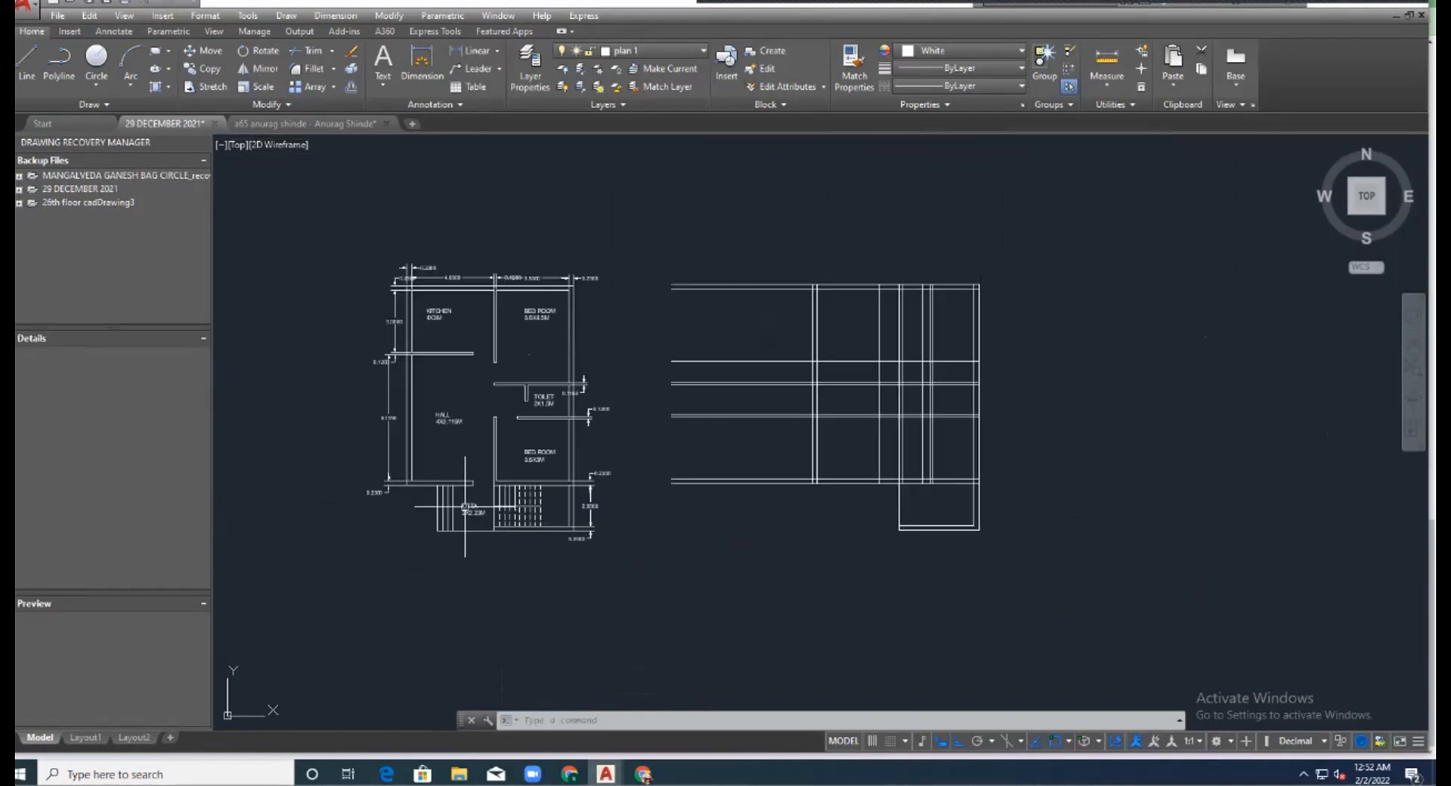
scroll(464, 507, up, 3)
scroll(599, 449, up, 2)
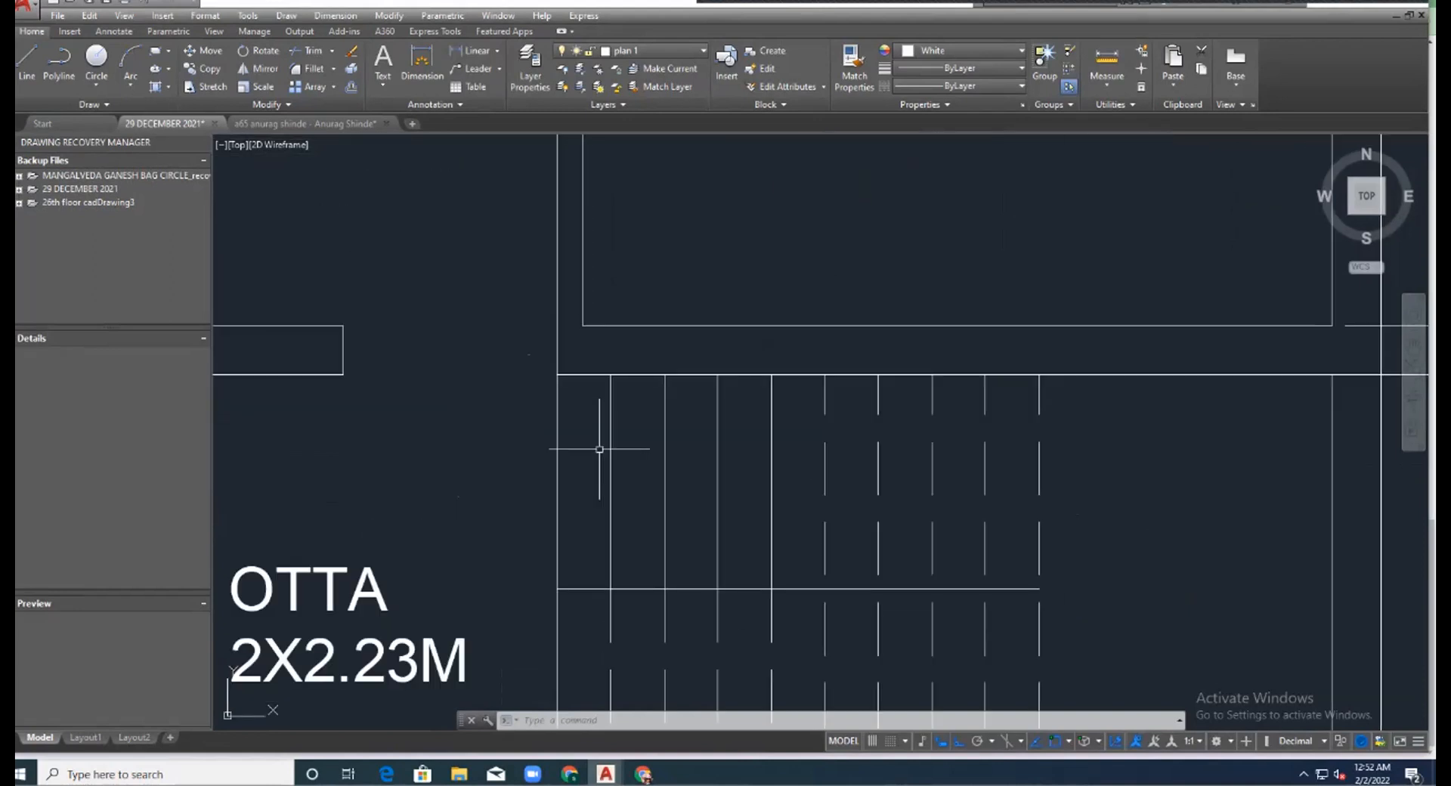
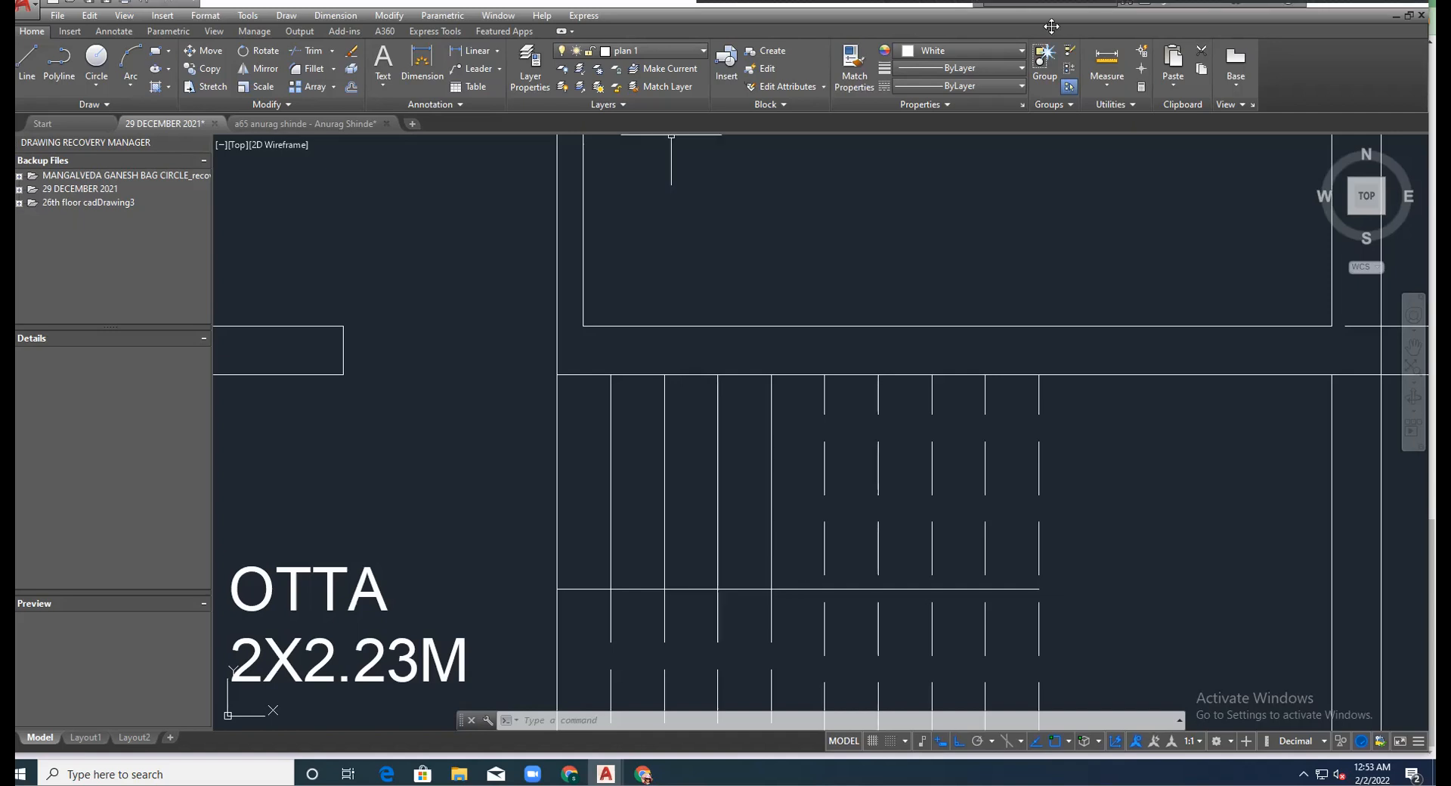
mouse_move(958, 7)
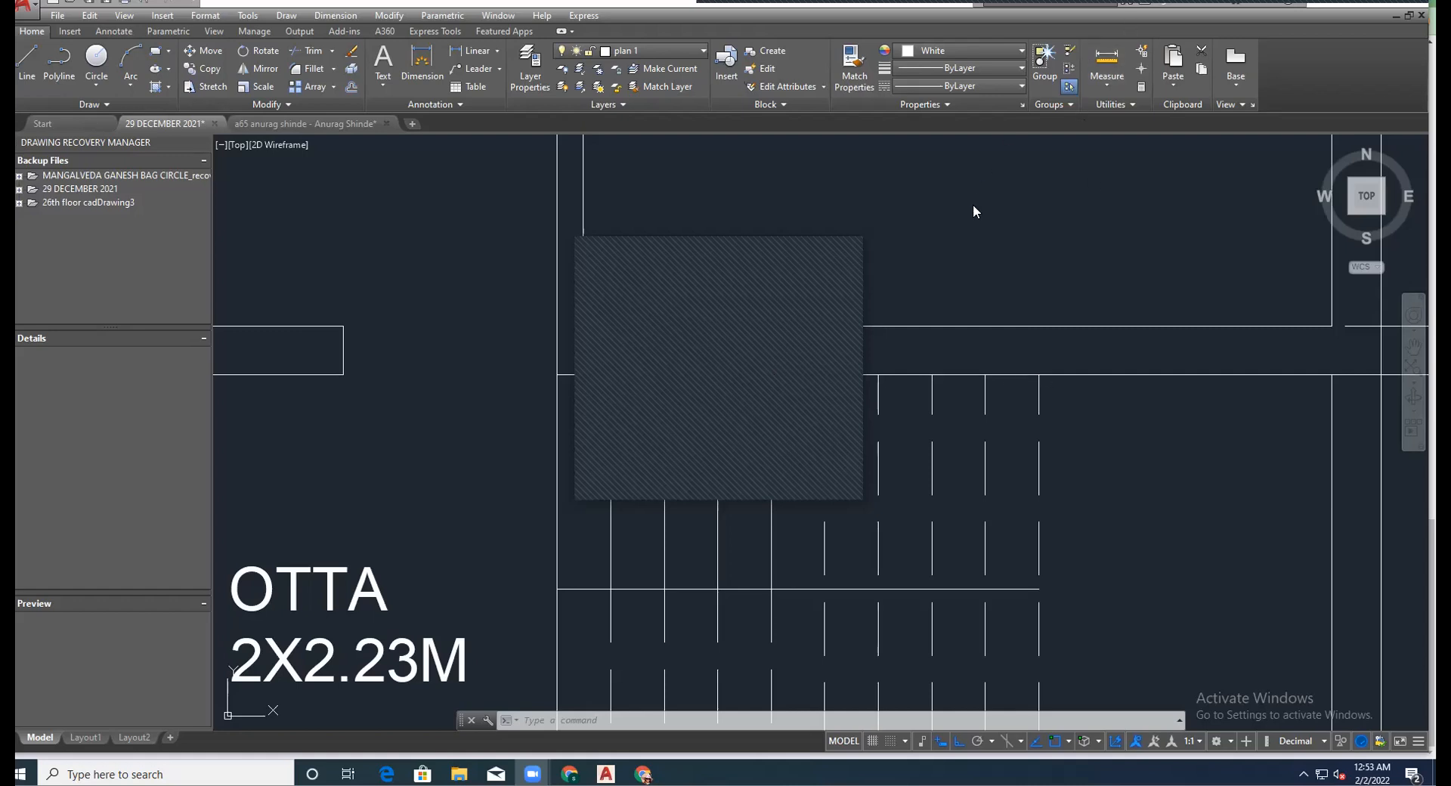
click(846, 243)
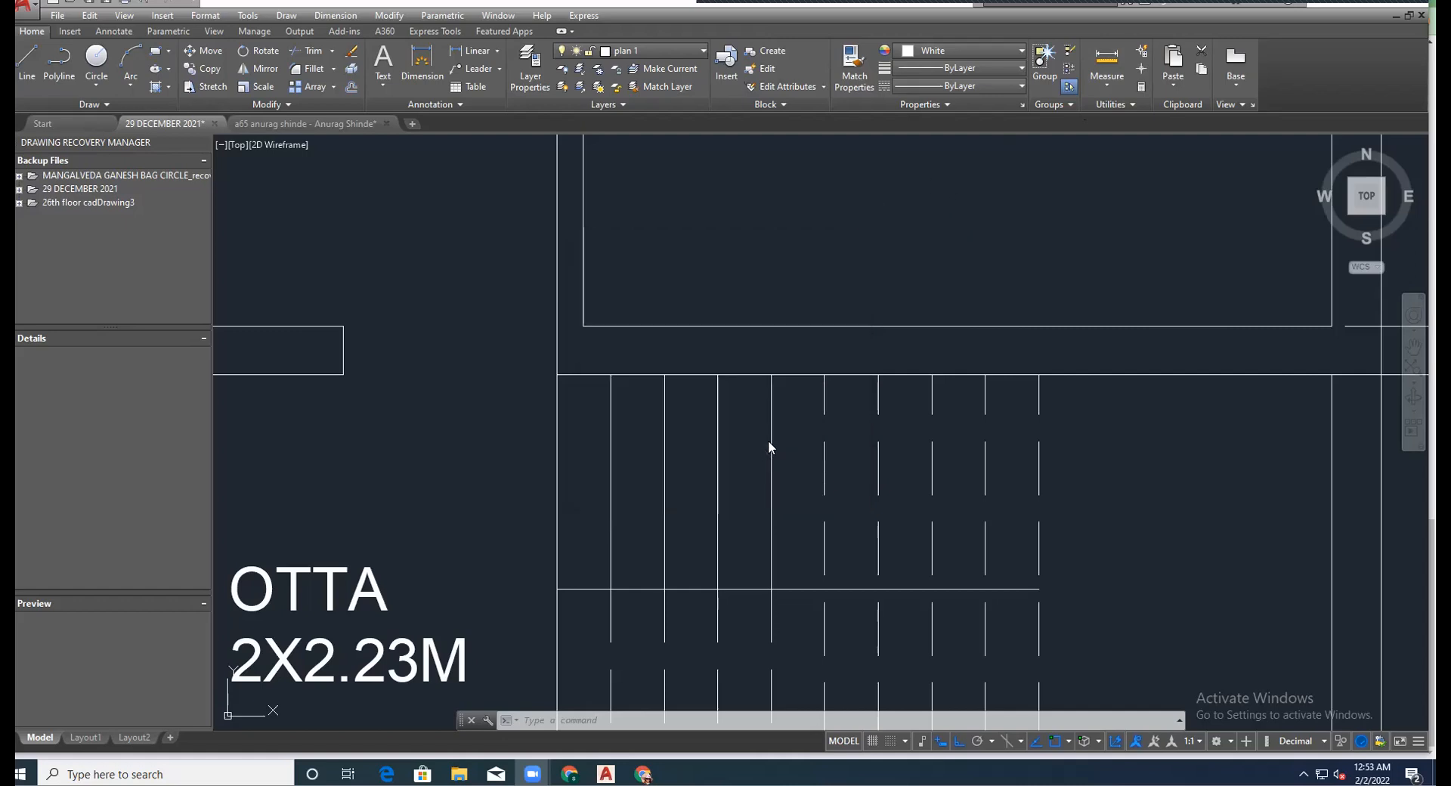
scroll(768, 440, down, 5)
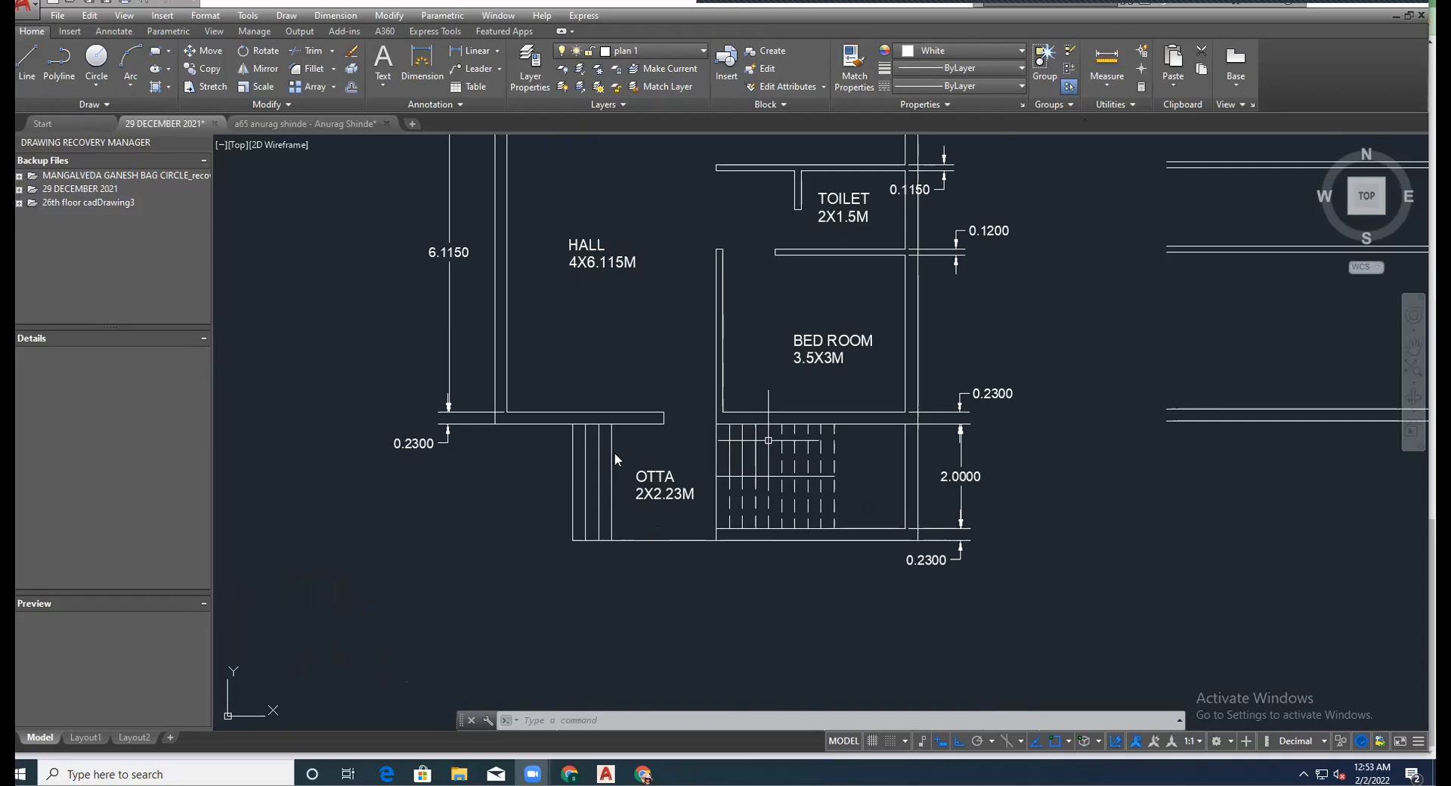
scroll(614, 448, down, 3)
scroll(1082, 451, up, 2)
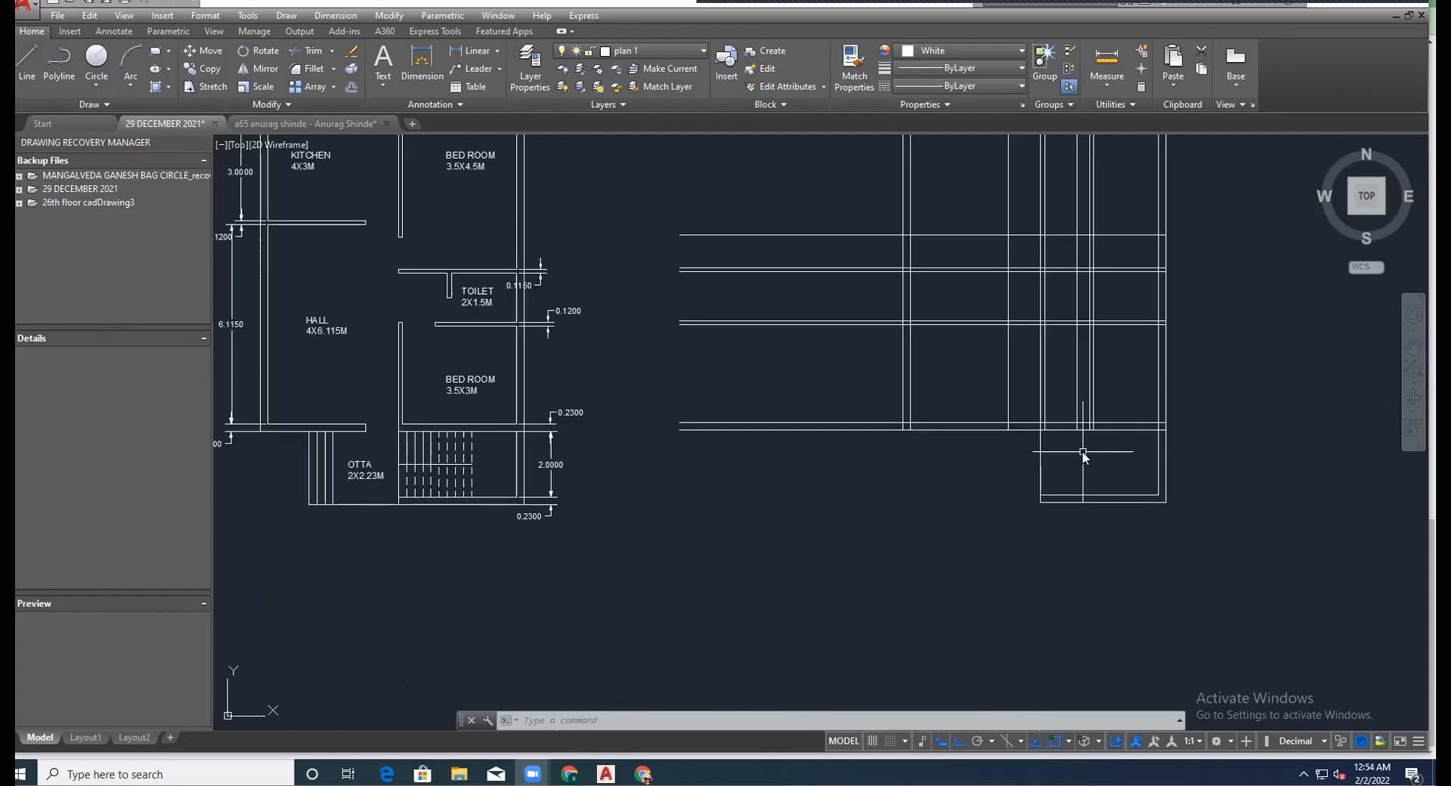
scroll(1081, 451, up, 2)
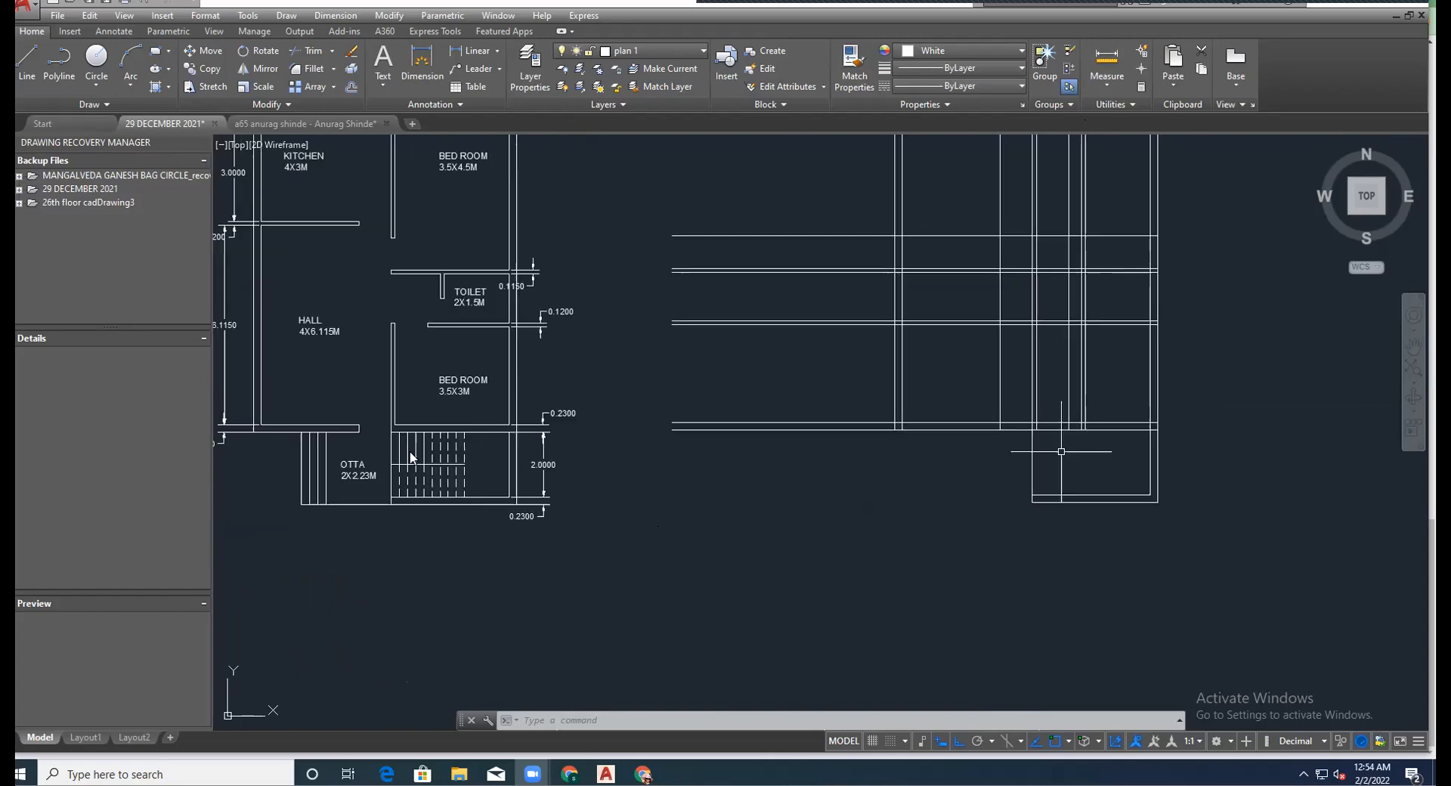
scroll(481, 452, up, 4)
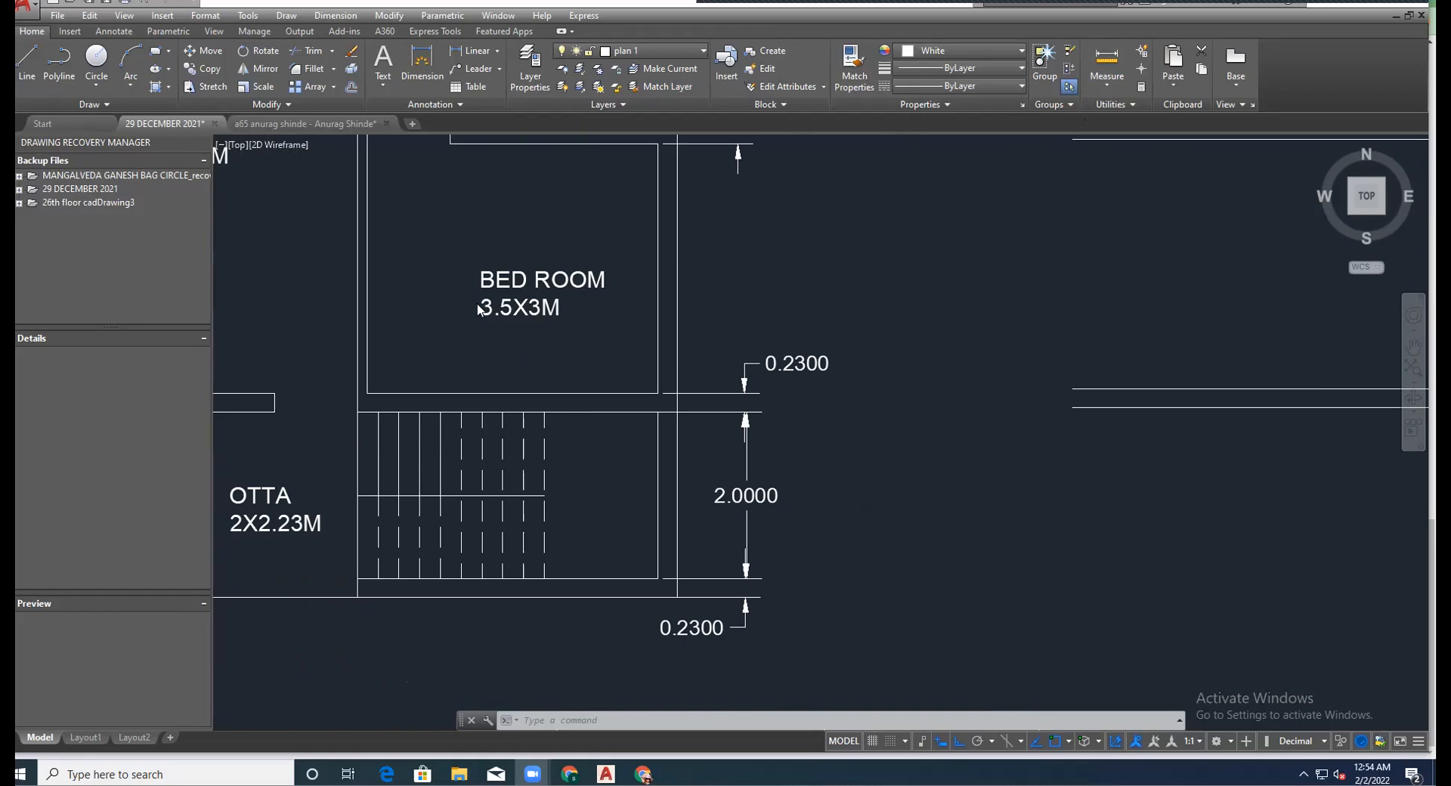
scroll(351, 425, up, 4)
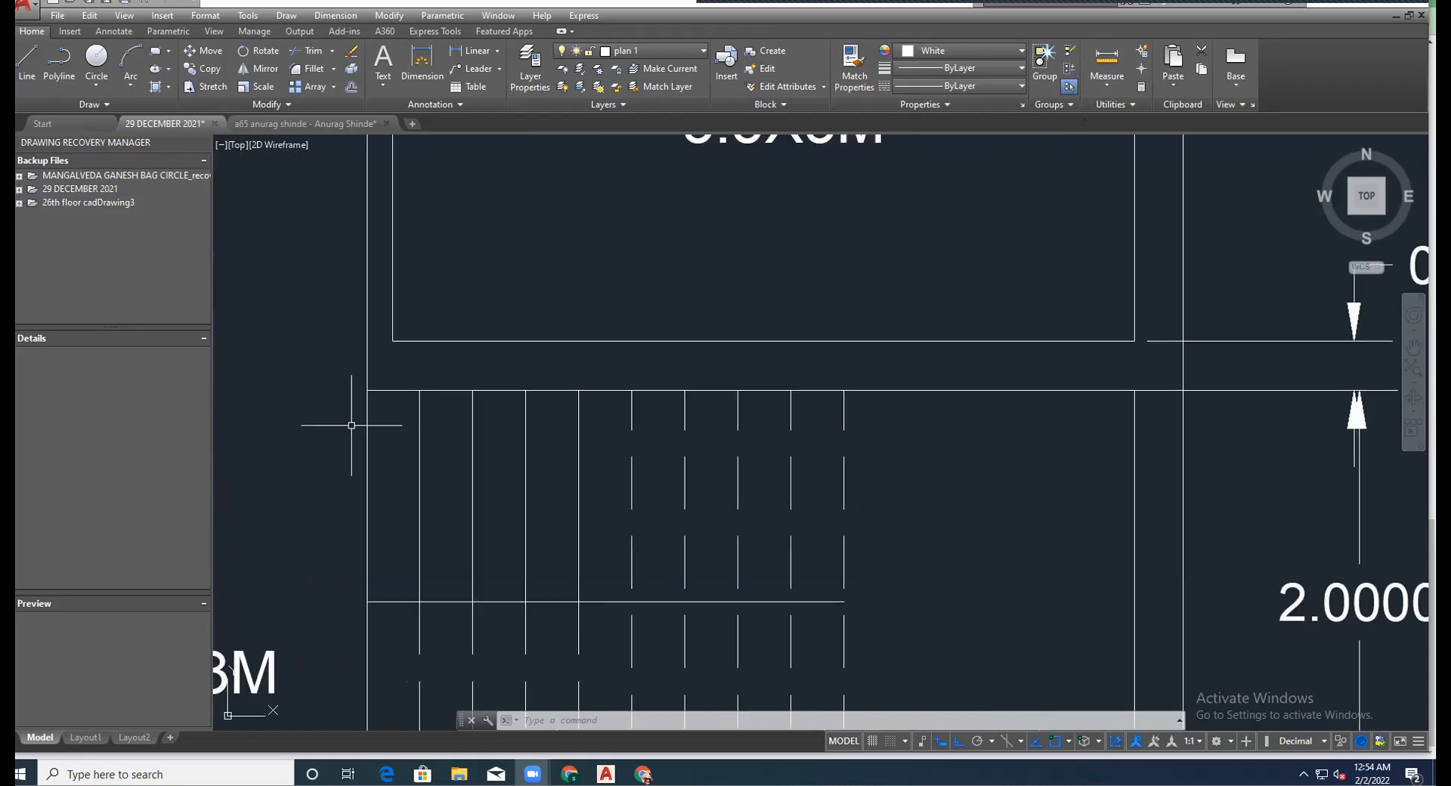
Measure the width of the first stair tread in the original plan with a linear dimension, without placing it.
click(326, 17)
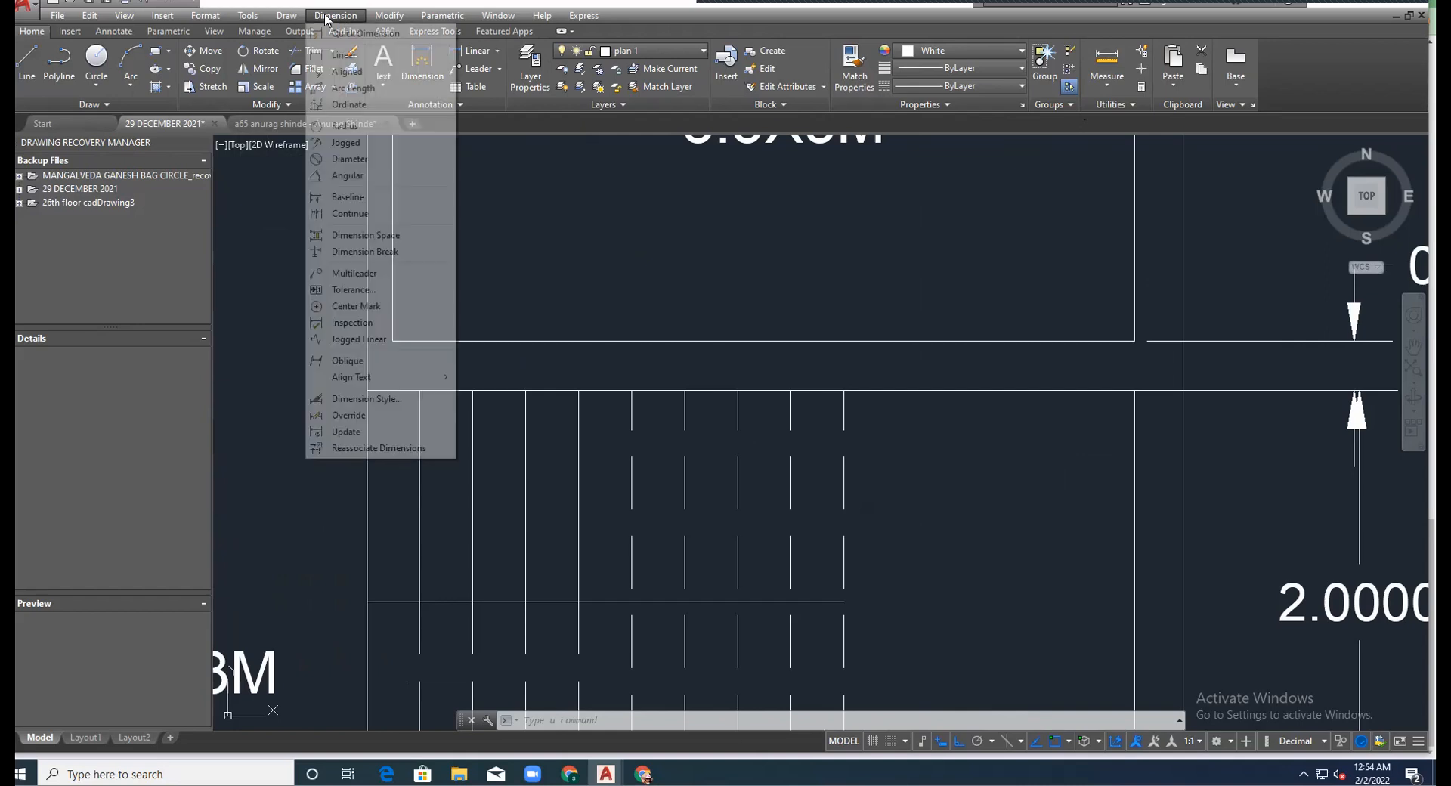
click(346, 56)
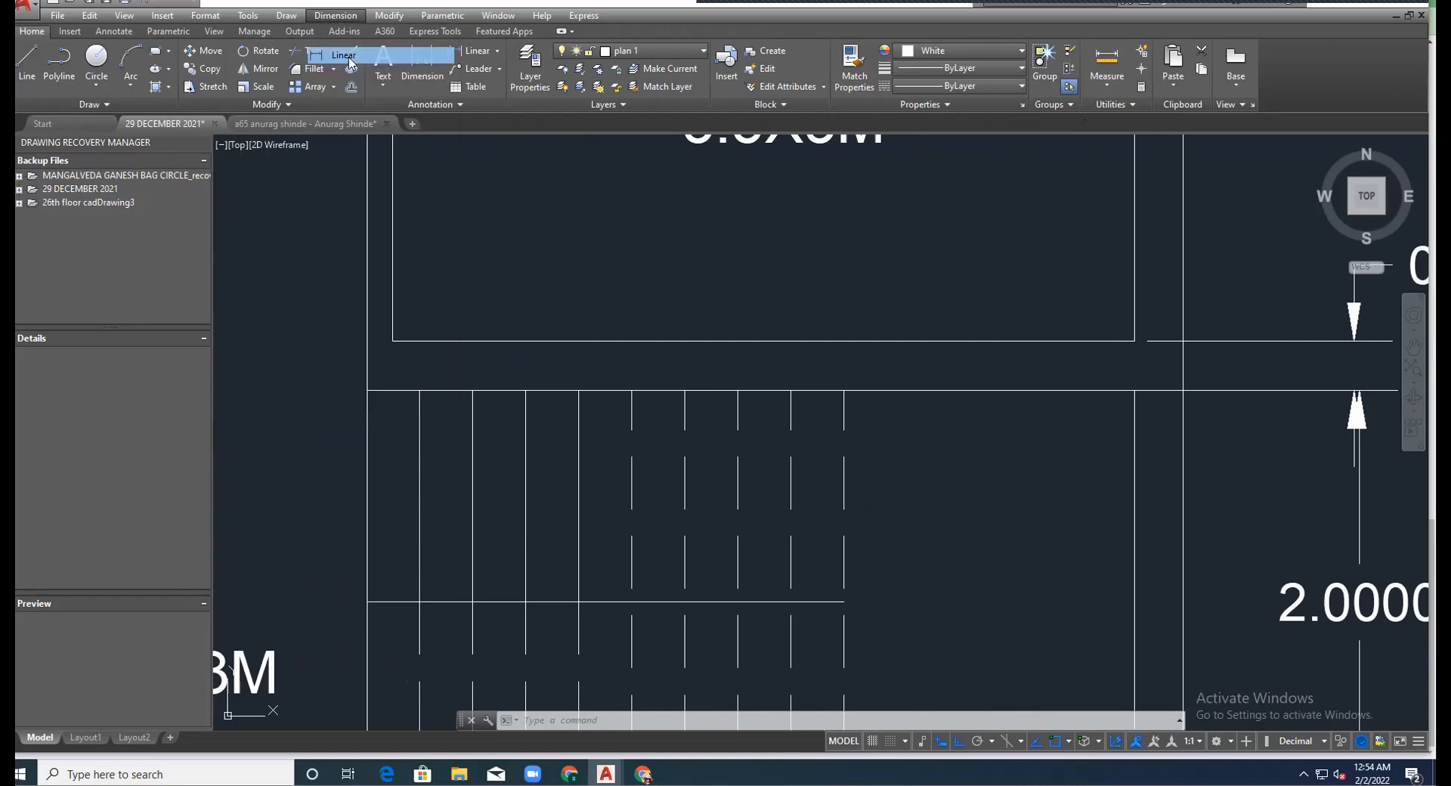
click(366, 389)
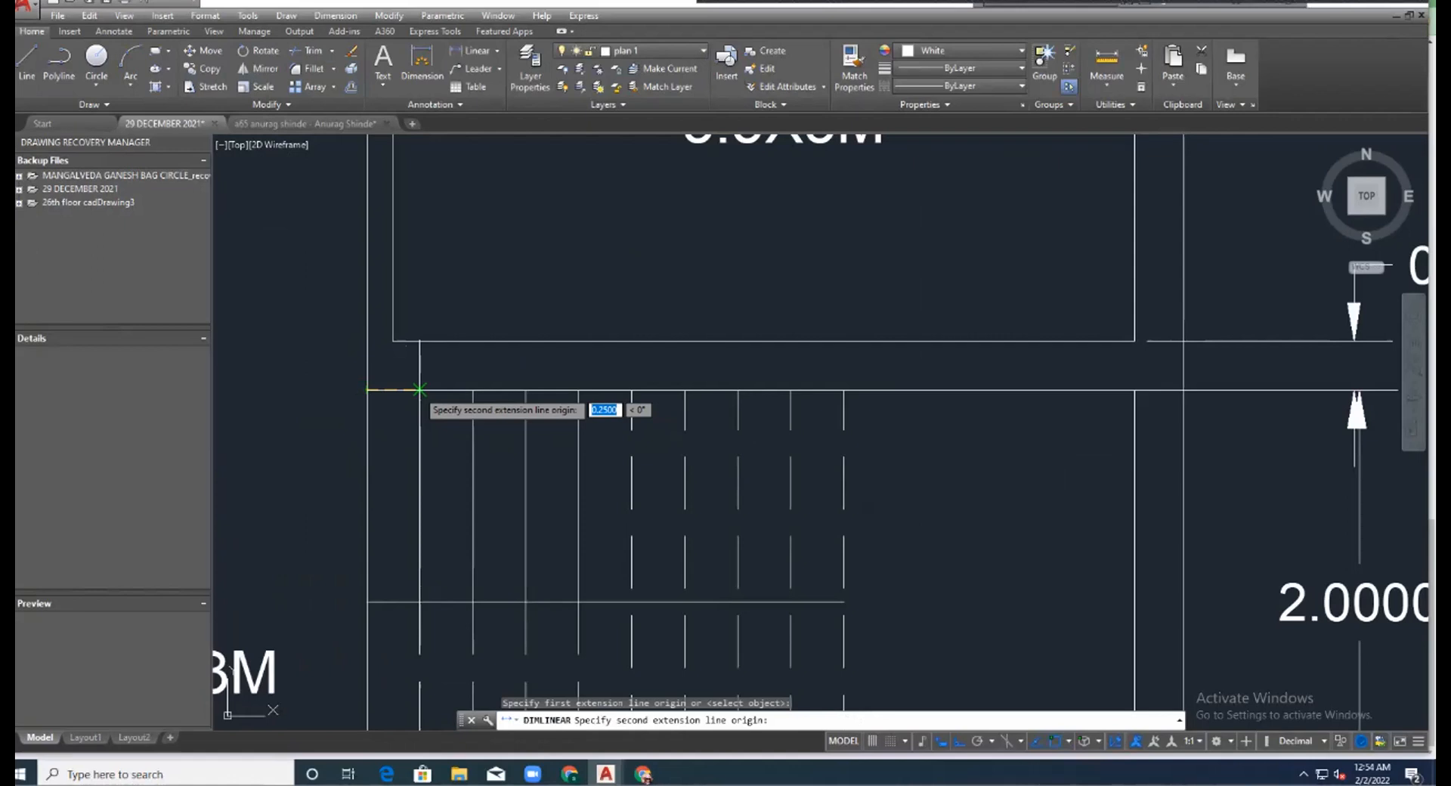
key(Escape)
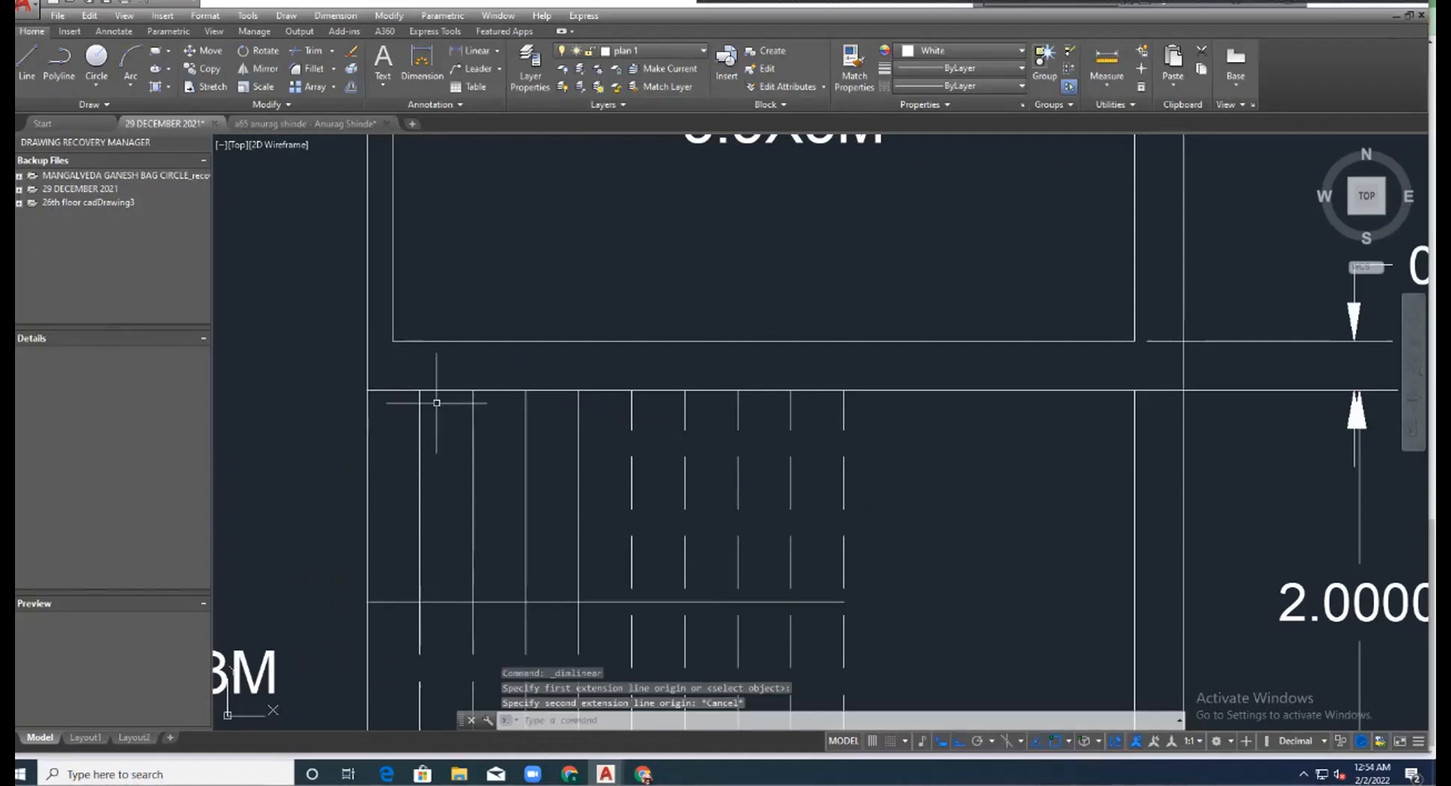
scroll(414, 397, down, 5)
scroll(1245, 436, up, 4)
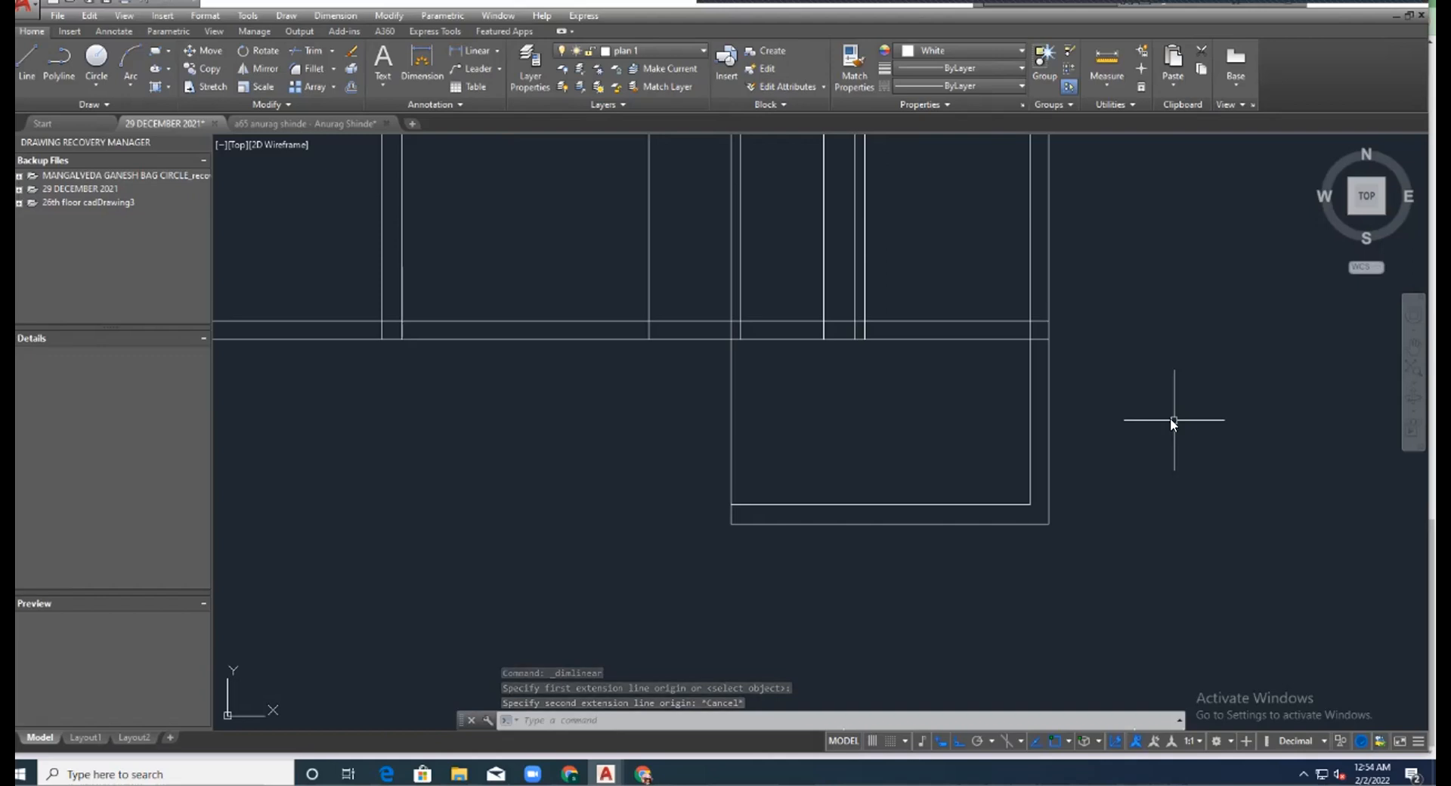
text(o)
key(Return)
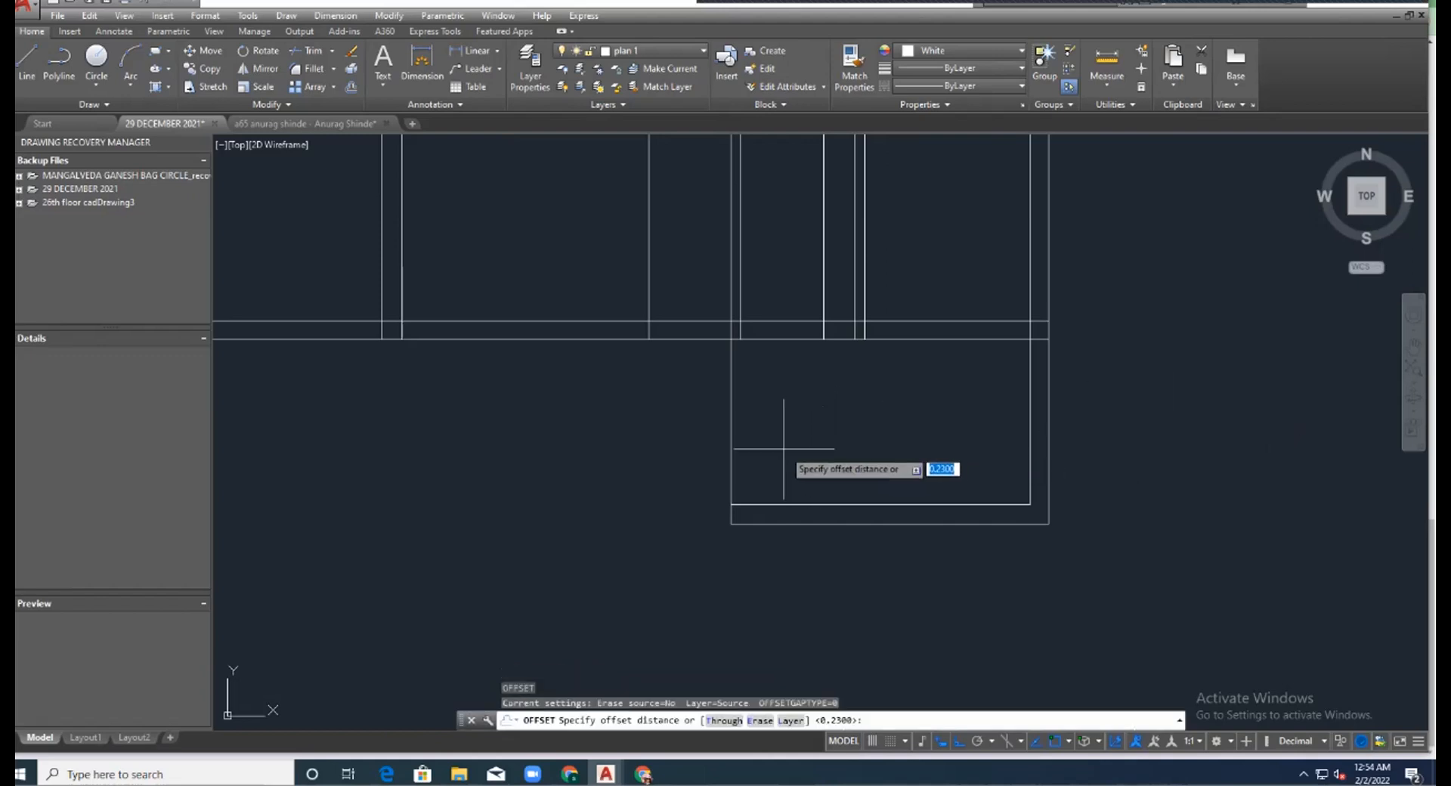
key(Escape)
key(Escape)
key(Escape)
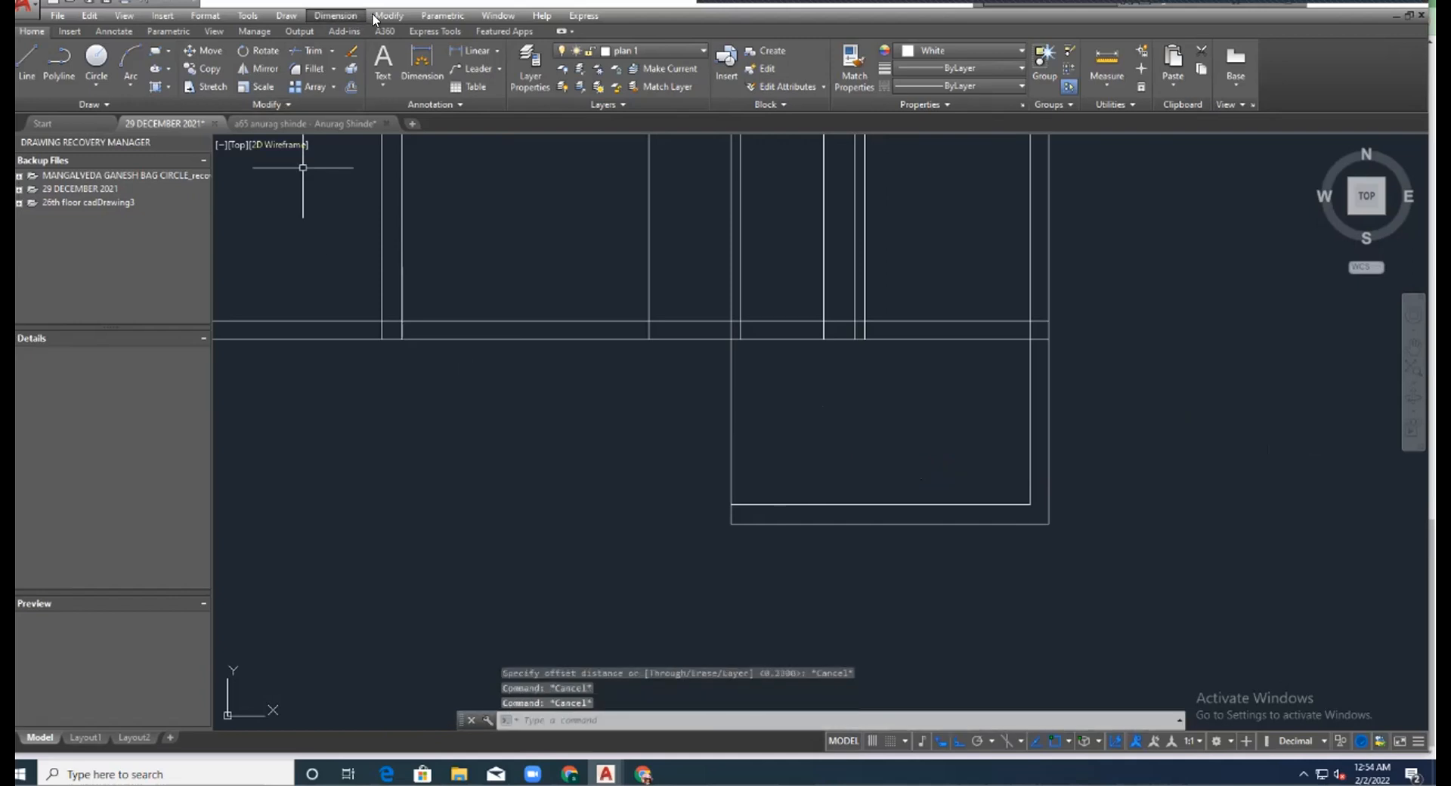
Start the Offset command for the new plan's staircase treads and enter the offset distance.
click(377, 15)
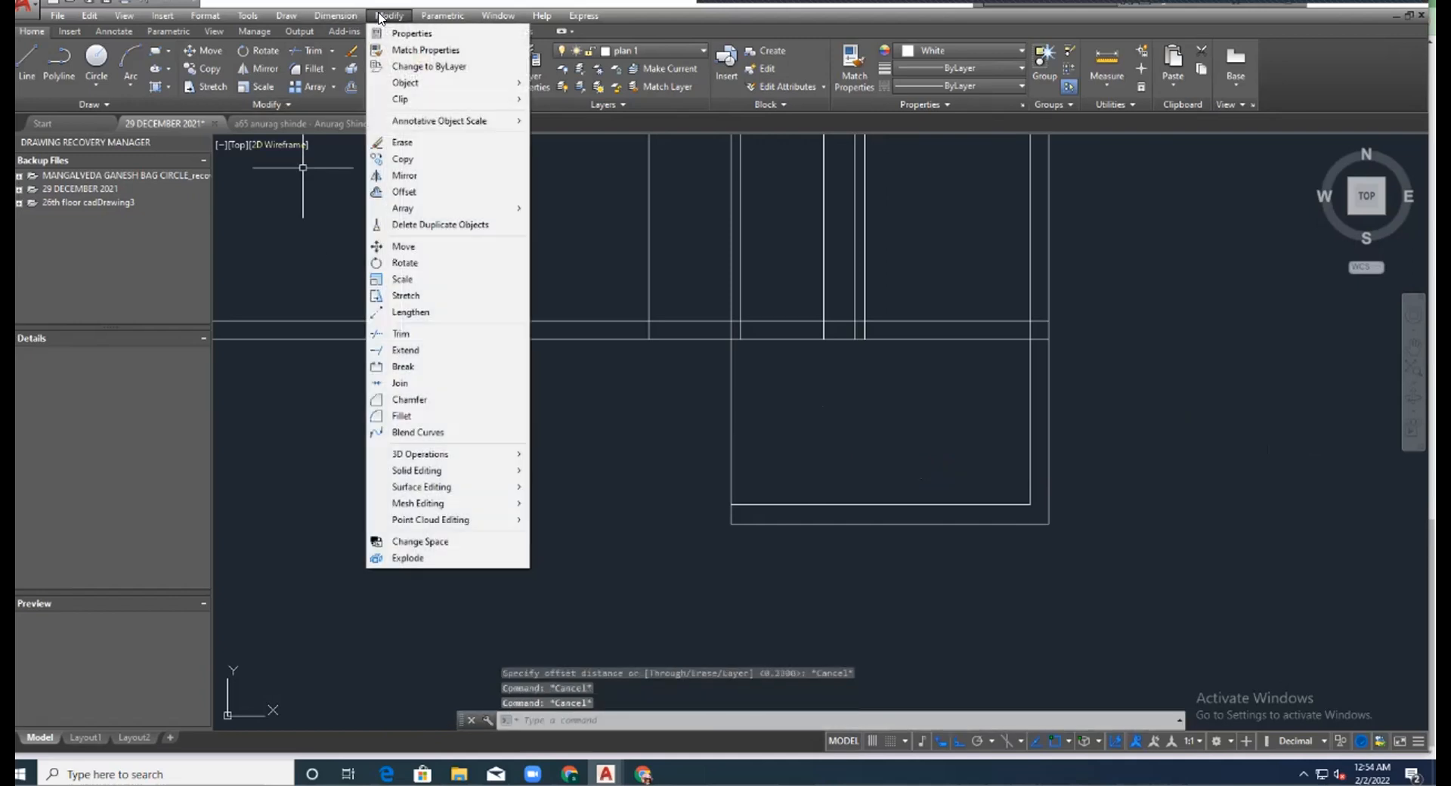
click(412, 192)
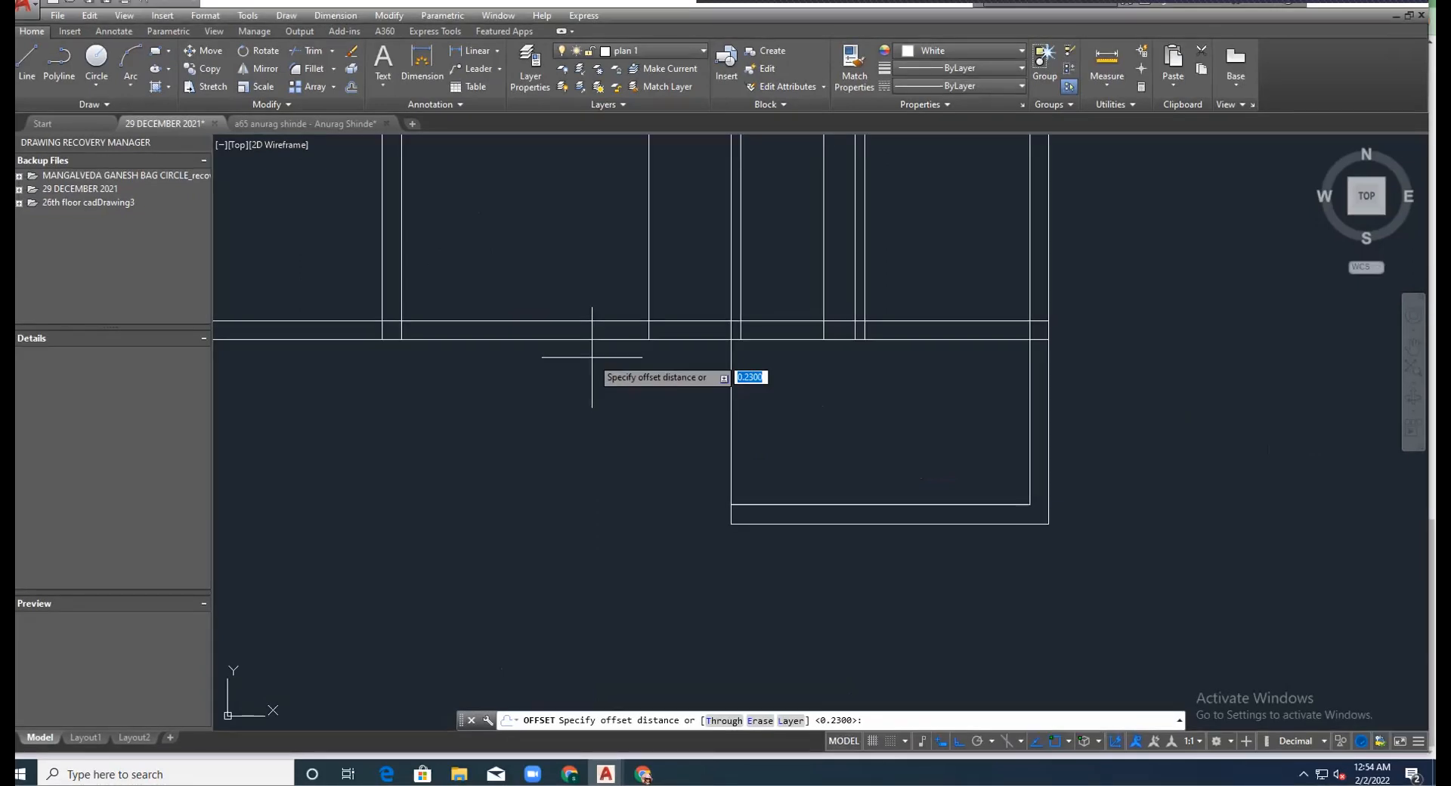
text(0.)
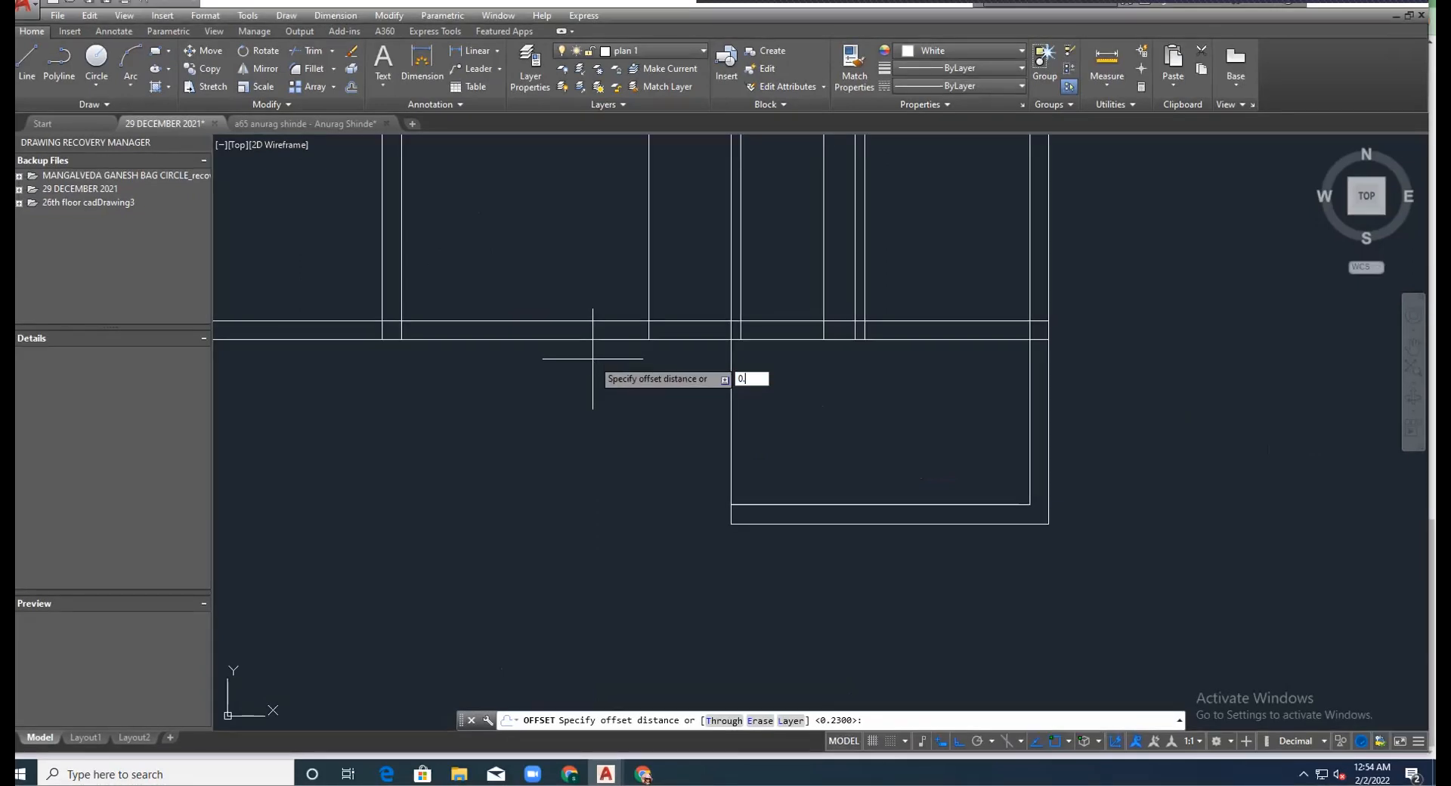
Offset the left edge of the stair block 0.25 to the right, and offset the resulting line another 0.25.
text(25)
key(Return)
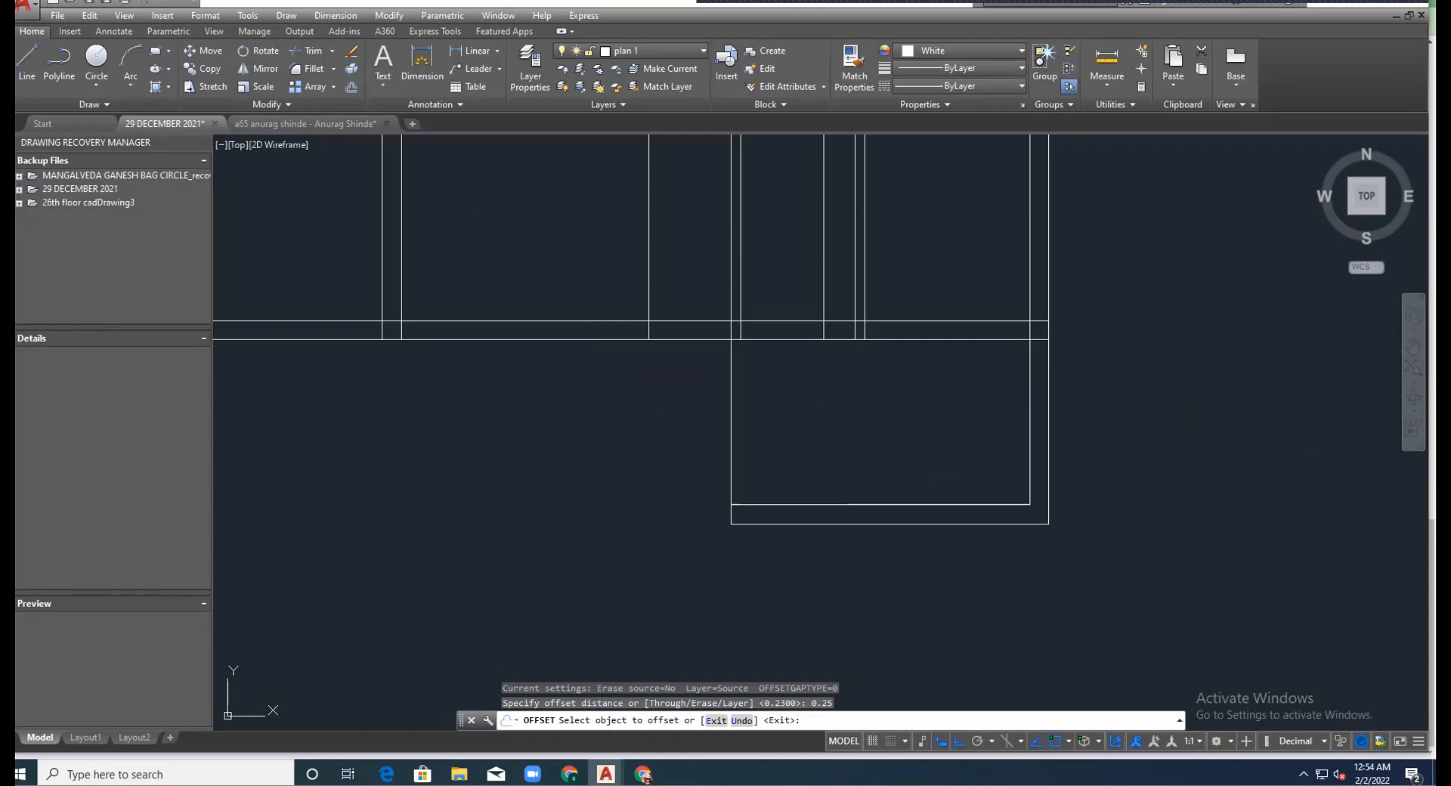
click(731, 432)
click(781, 430)
click(753, 453)
click(786, 449)
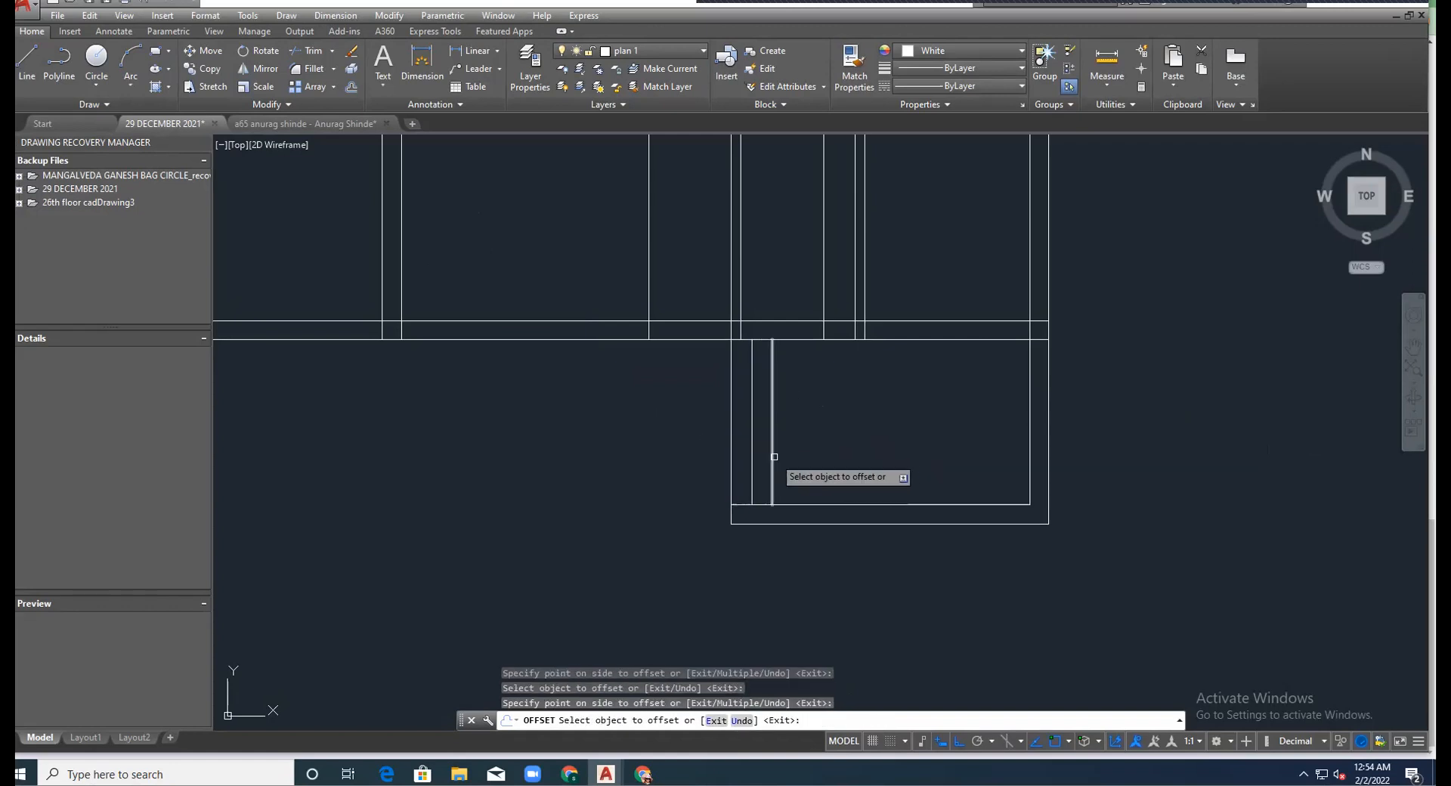
Offset the second tread line repeatedly with the Multiple option to add nine more treads to its right at 0.25 spacing.
click(773, 457)
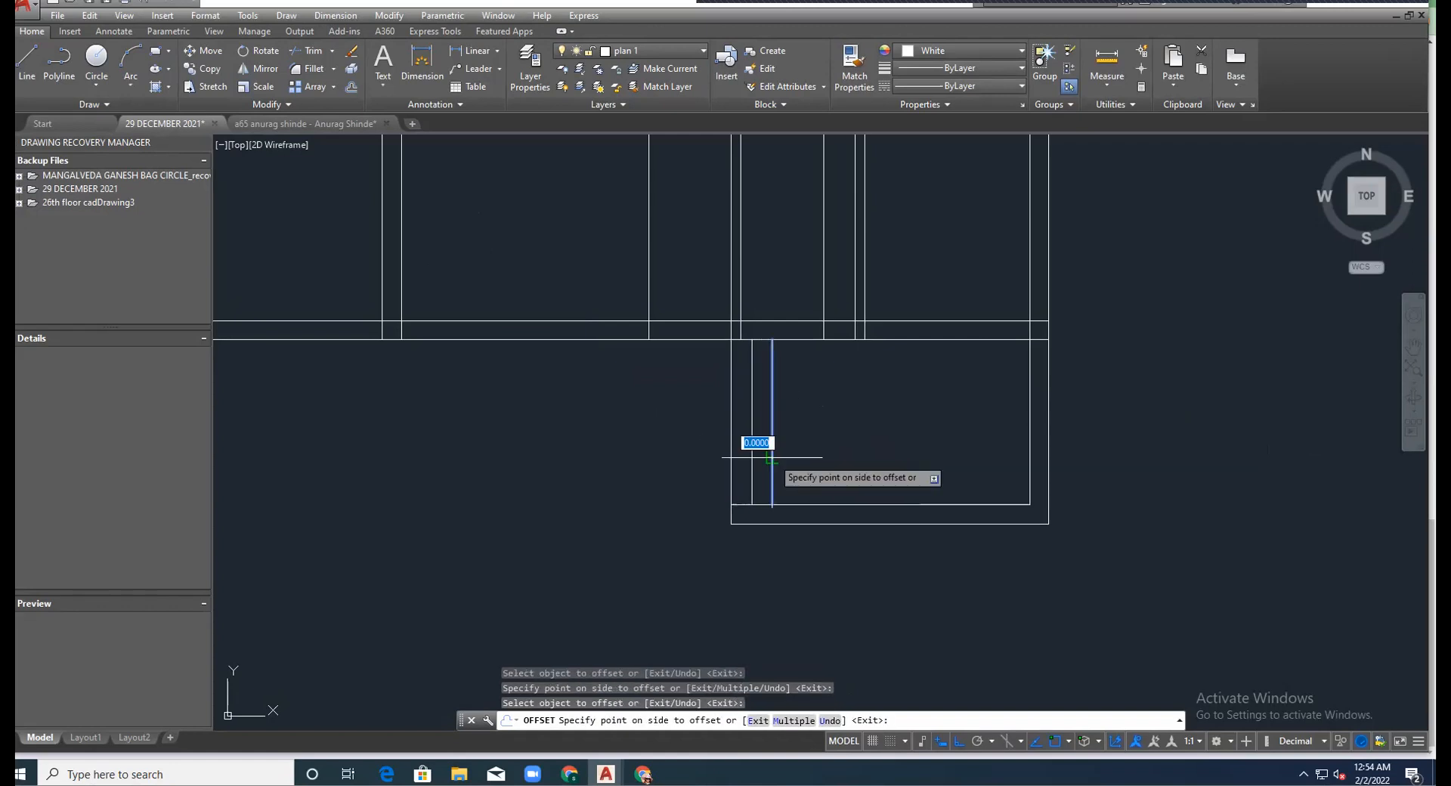
click(789, 720)
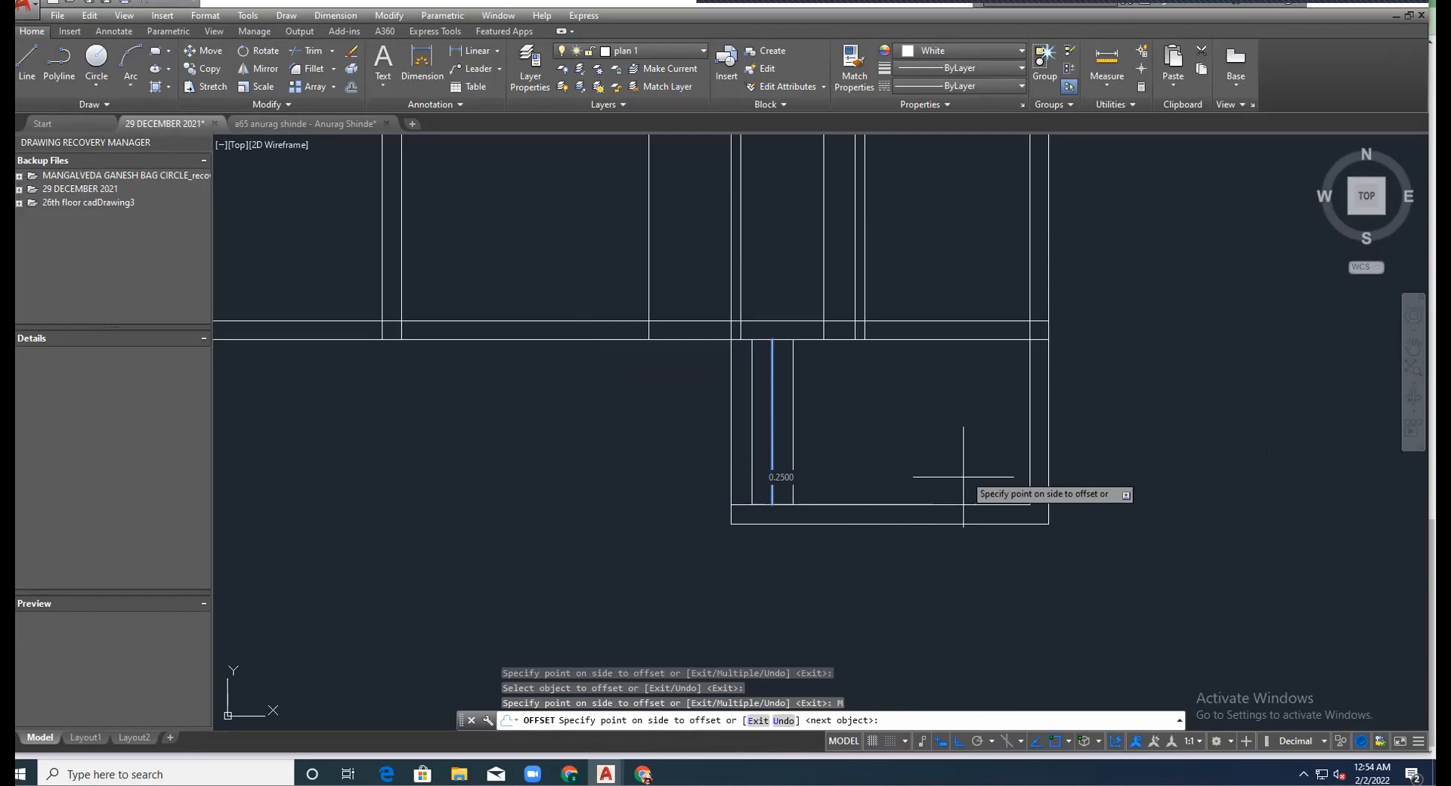
click(972, 438)
click(977, 442)
click(977, 442)
click(977, 442)
click(977, 442)
click(976, 442)
click(976, 442)
click(977, 442)
click(977, 442)
click(977, 442)
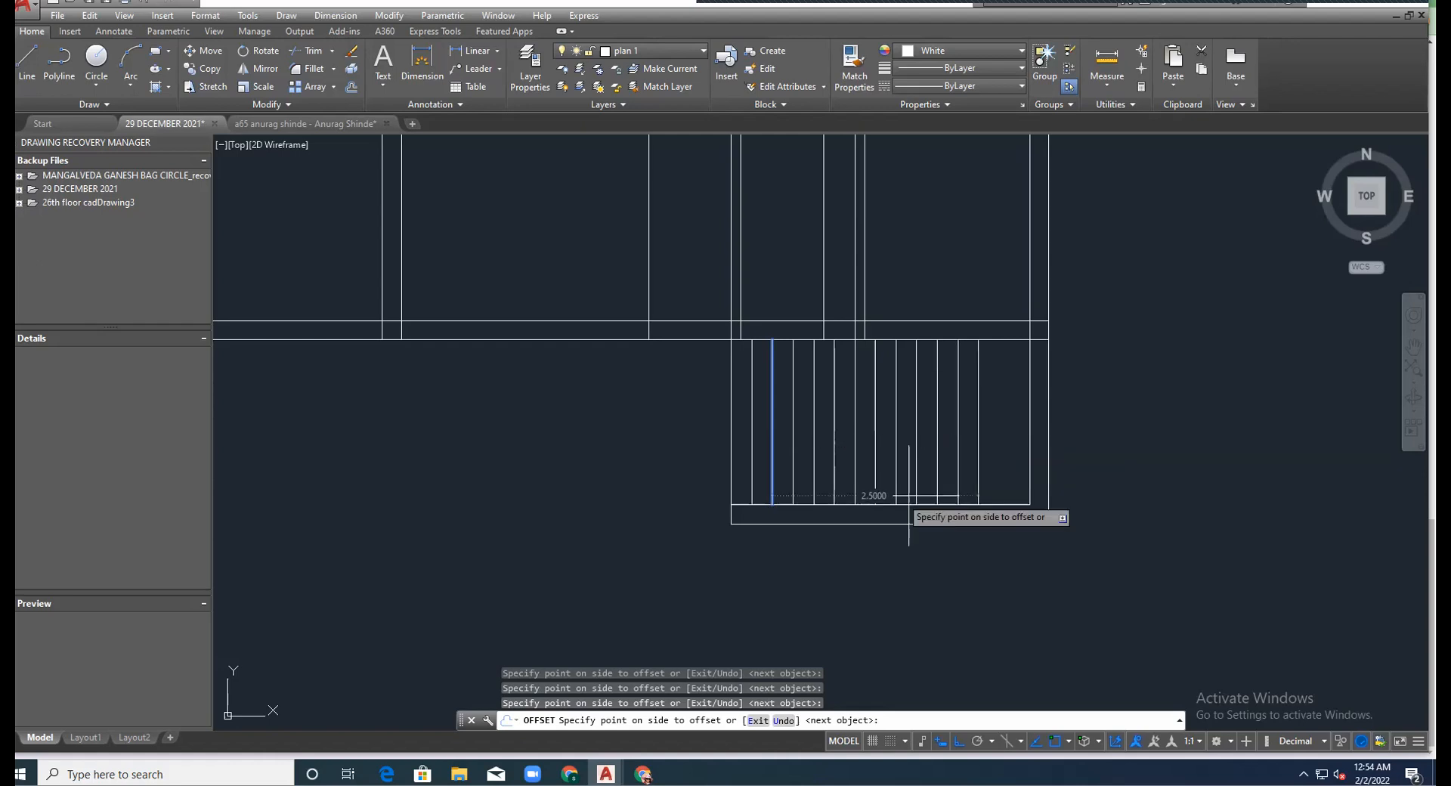
key(Escape)
Draw a horizontal line through the middle of the stair, from the left edge's midpoint to the last tread.
scroll(815, 369, down, 3)
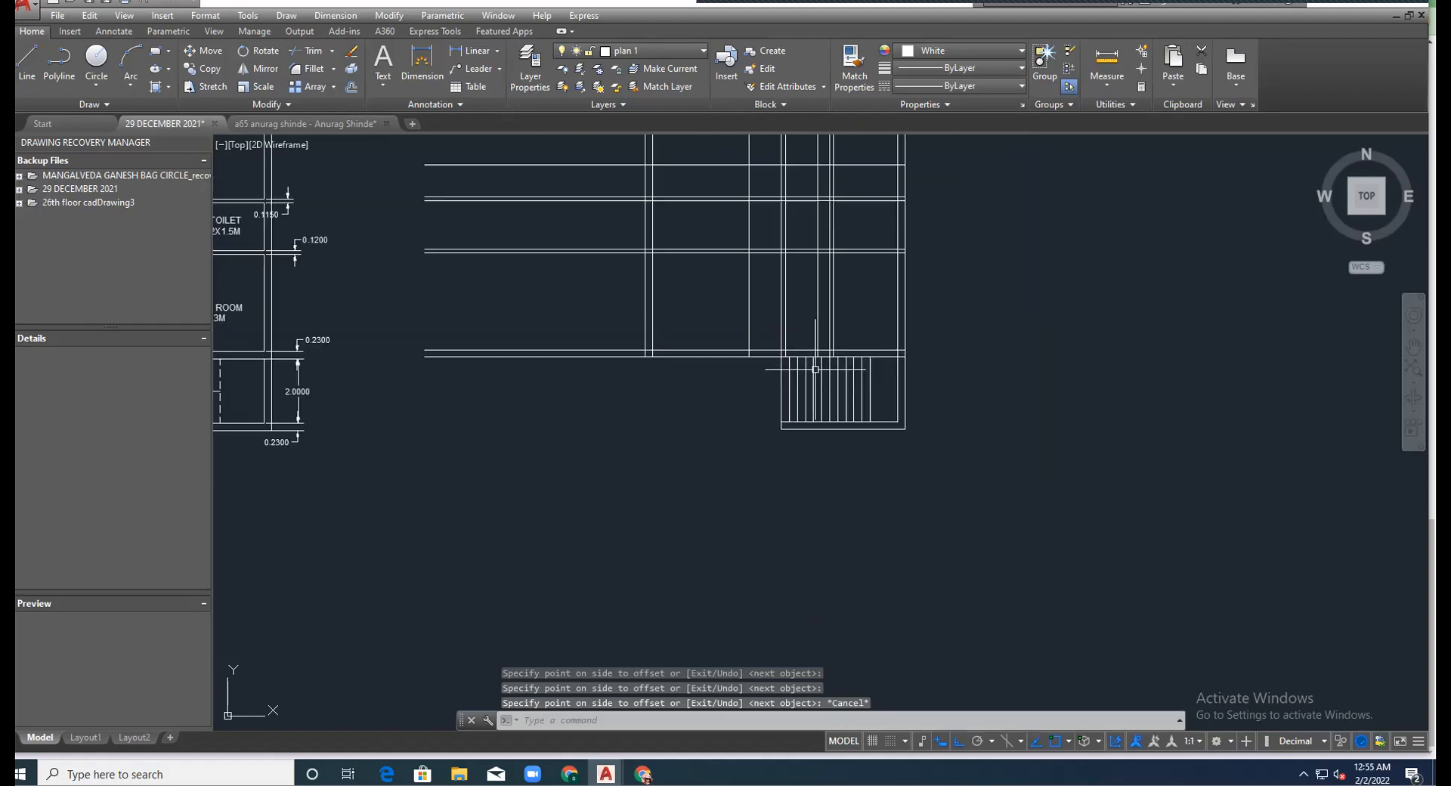
scroll(790, 332, up, 3)
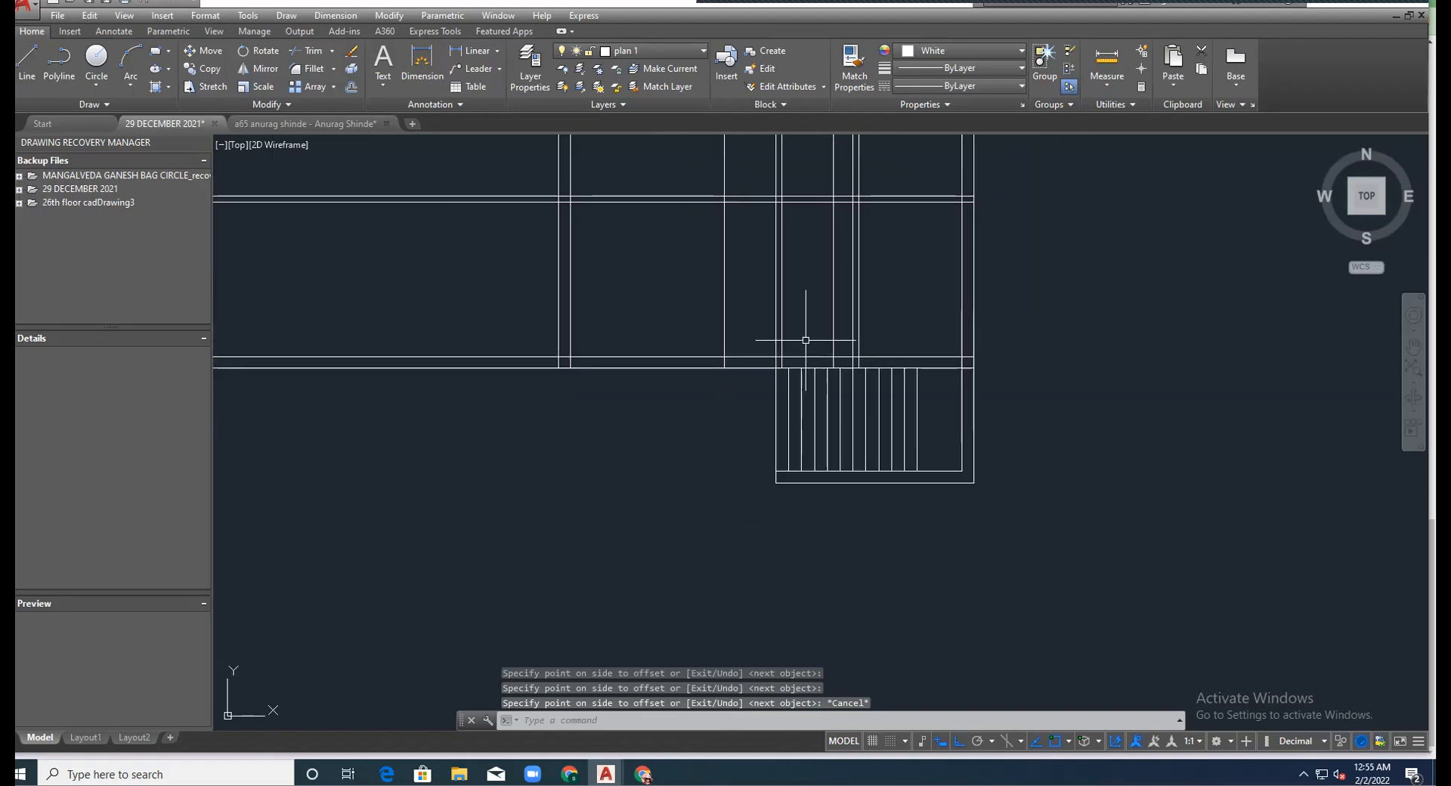
scroll(806, 340, down, 3)
scroll(838, 317, up, 3)
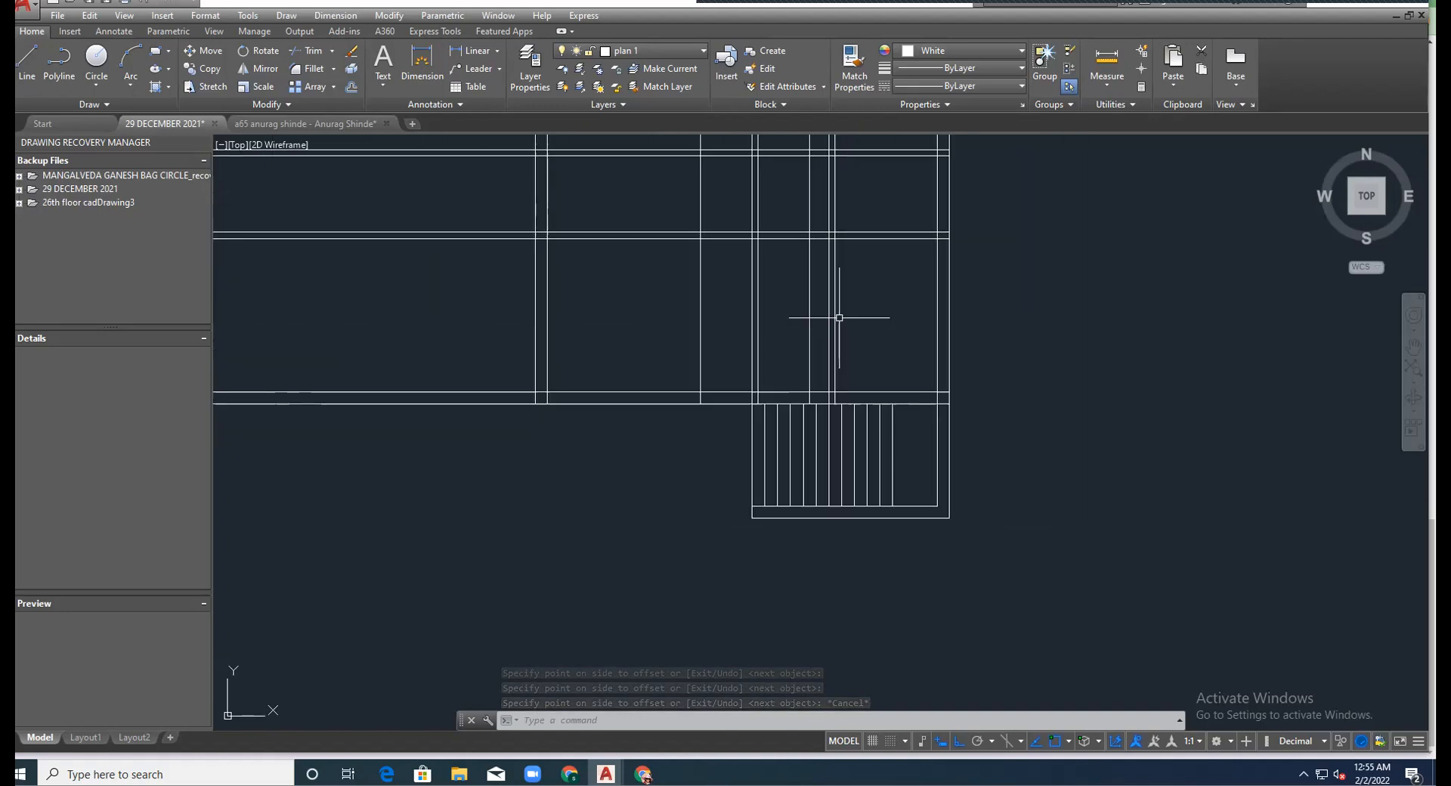
scroll(849, 348, up, 2)
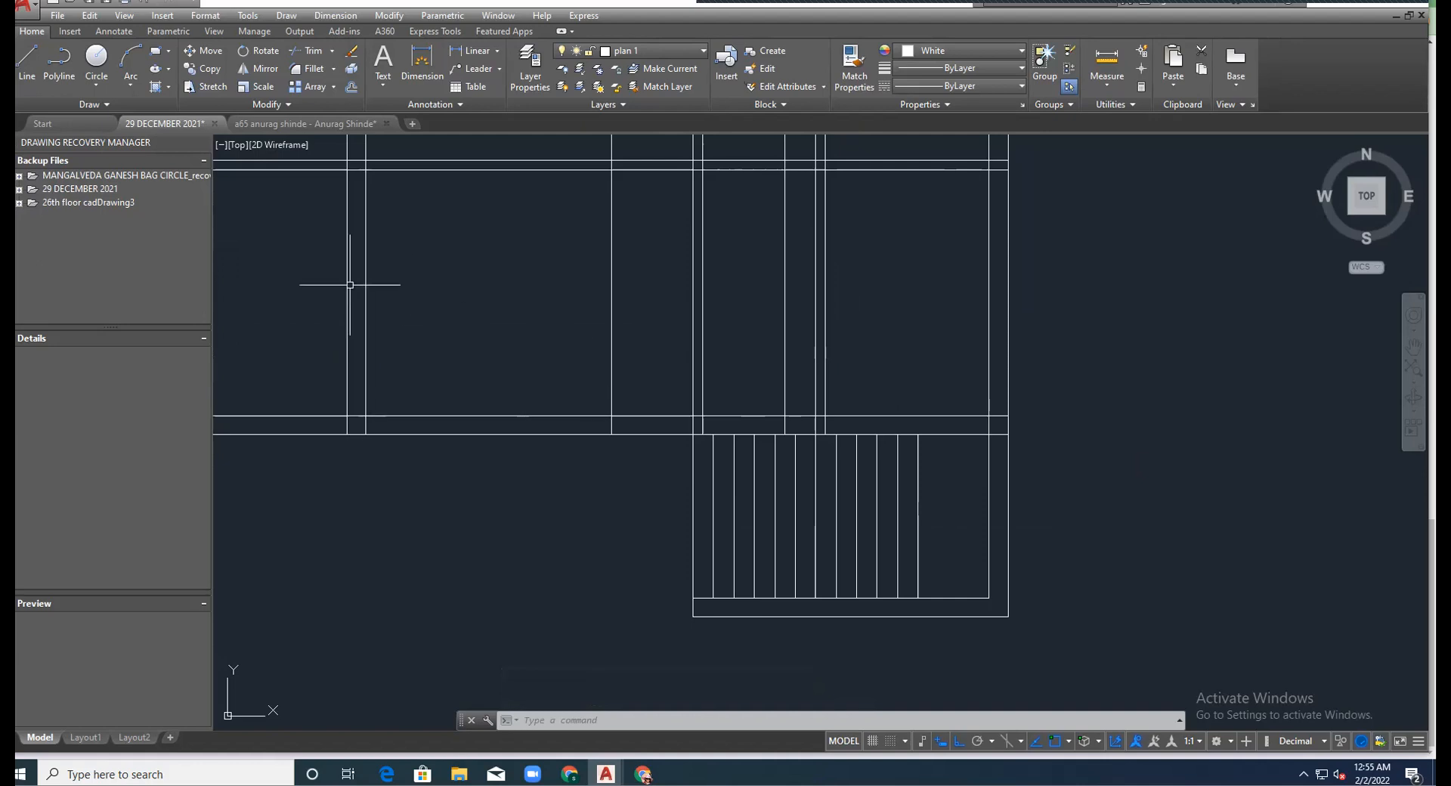
click(28, 74)
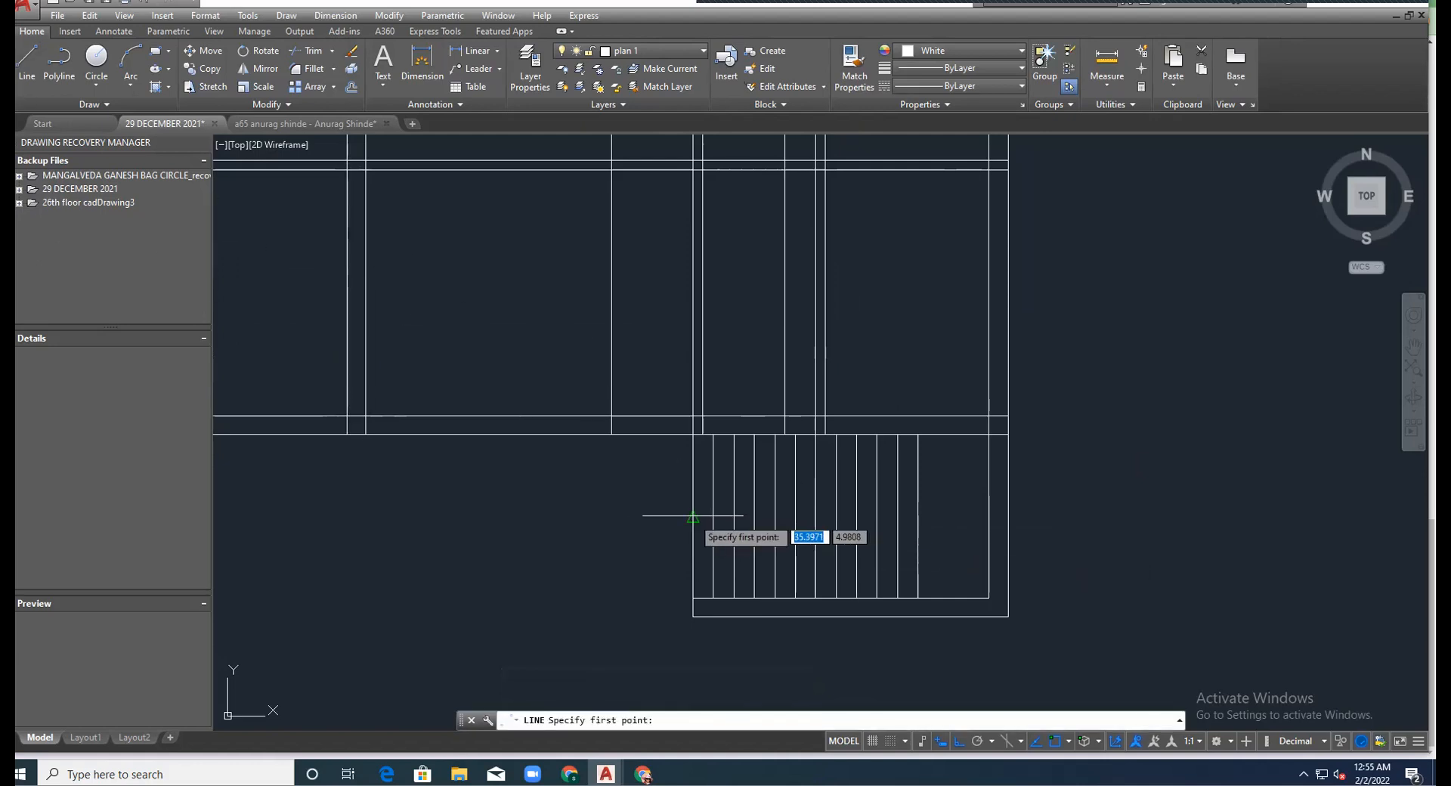
click(693, 517)
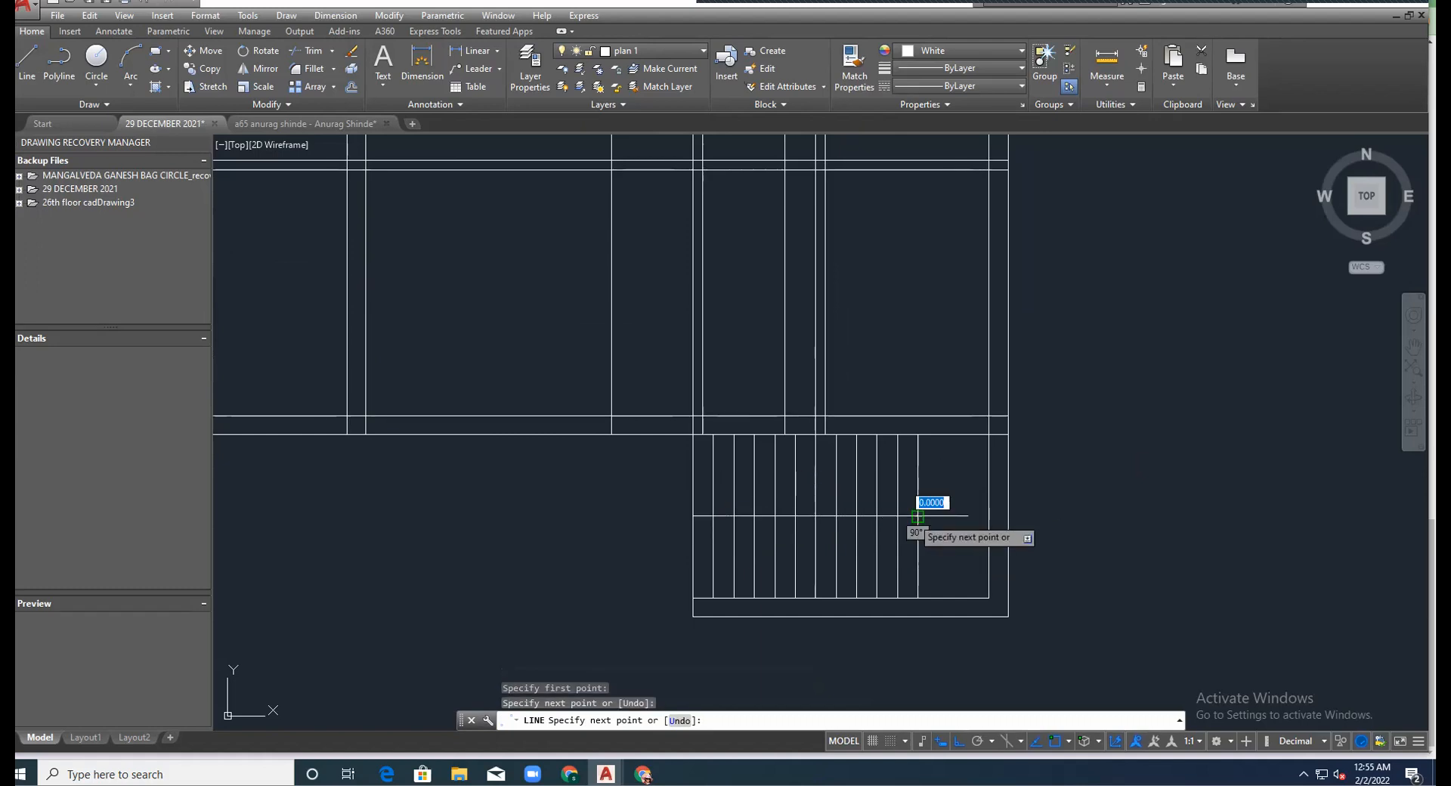
key(Escape)
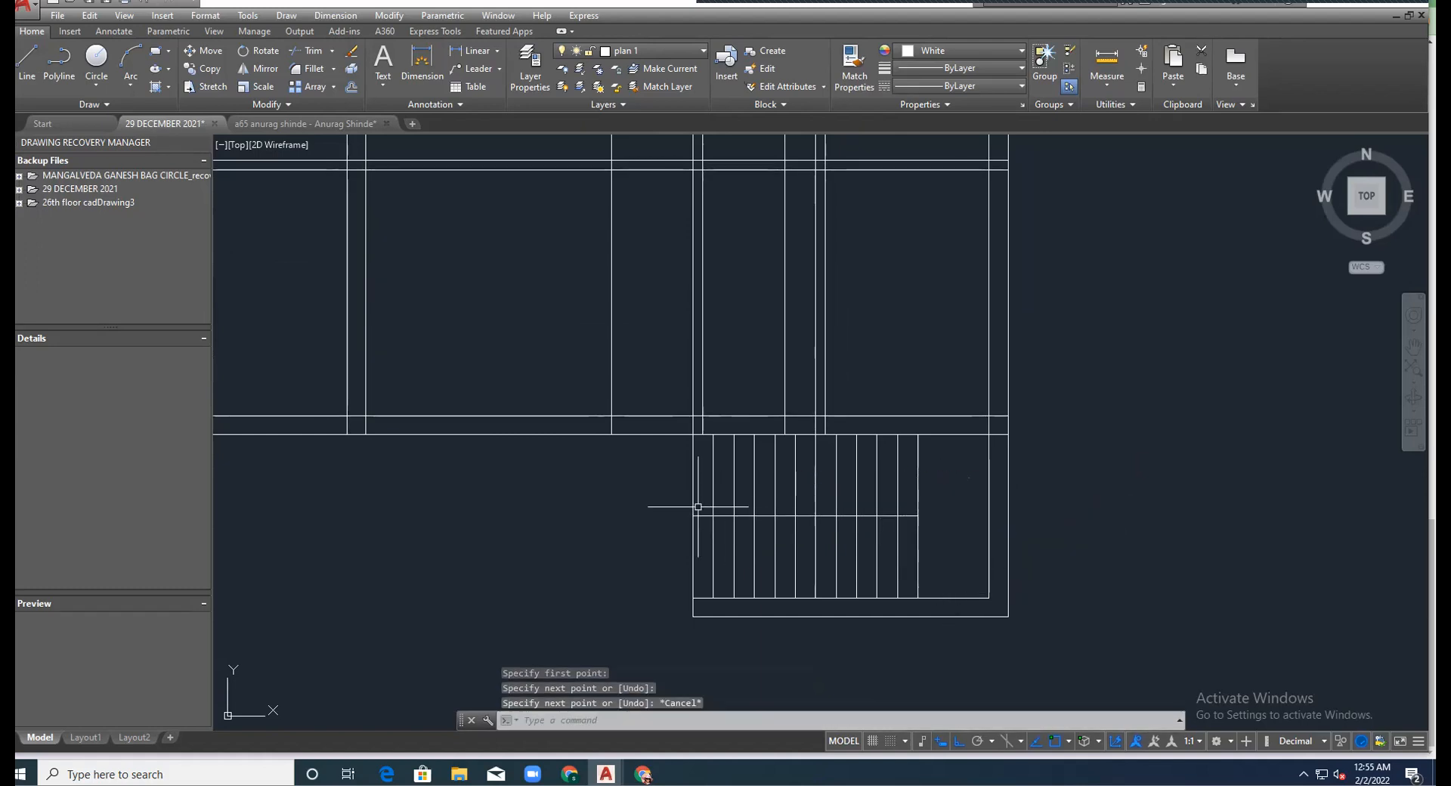
Examine the OTTA and staircase layout in the dimensioned reference plan and compare it with the new plan.
scroll(869, 504, down, 4)
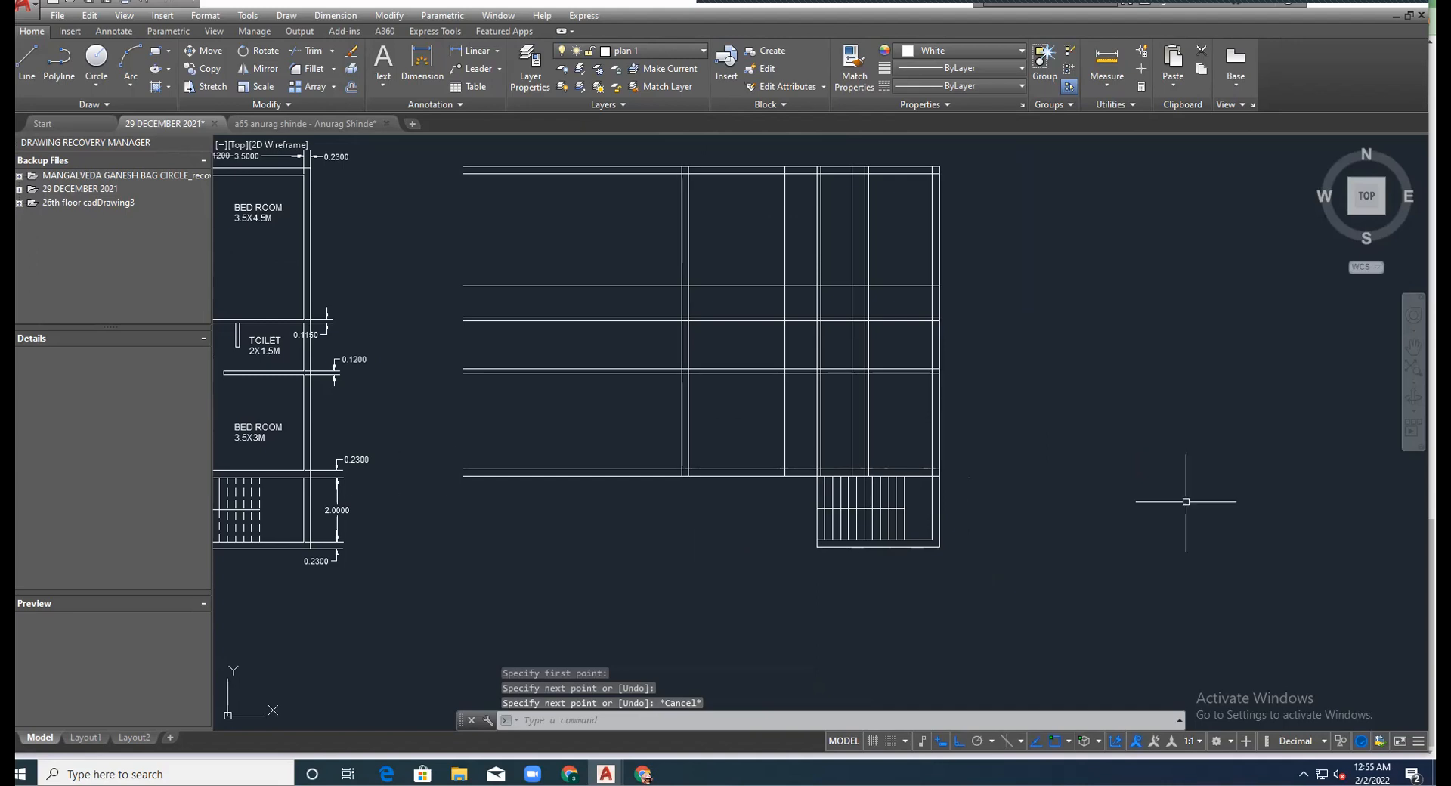
scroll(551, 446, down, 2)
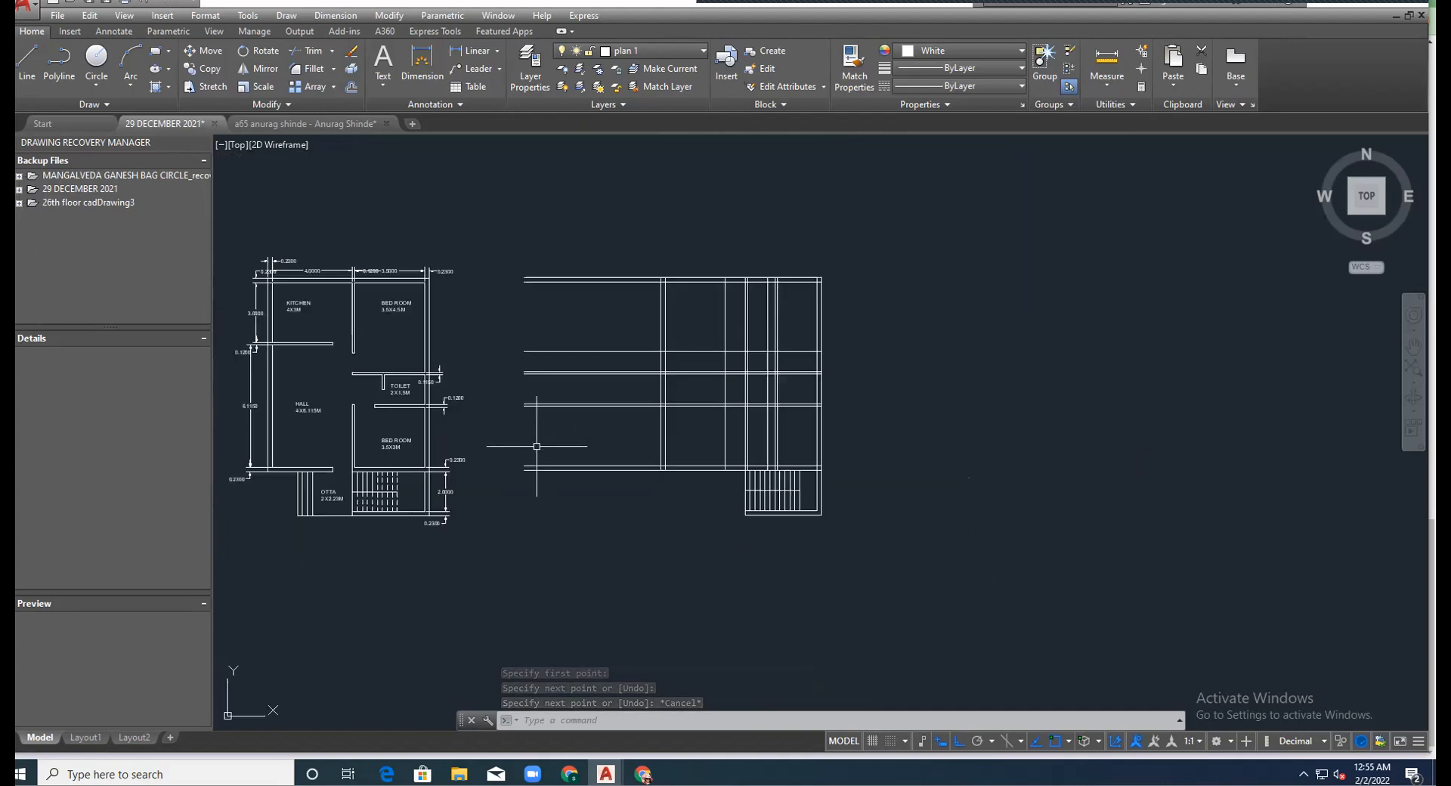
scroll(310, 471, up, 5)
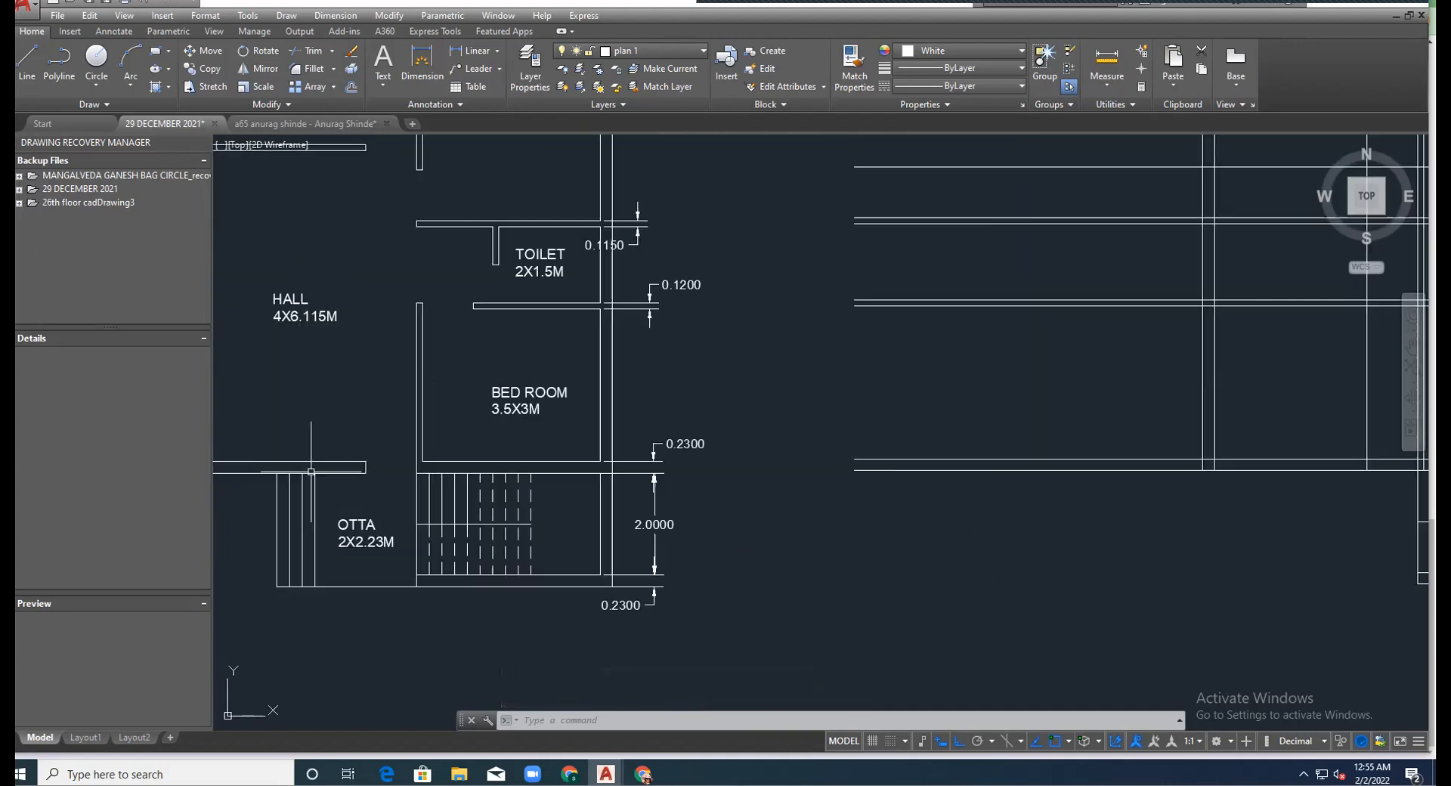
mouse_move(346, 535)
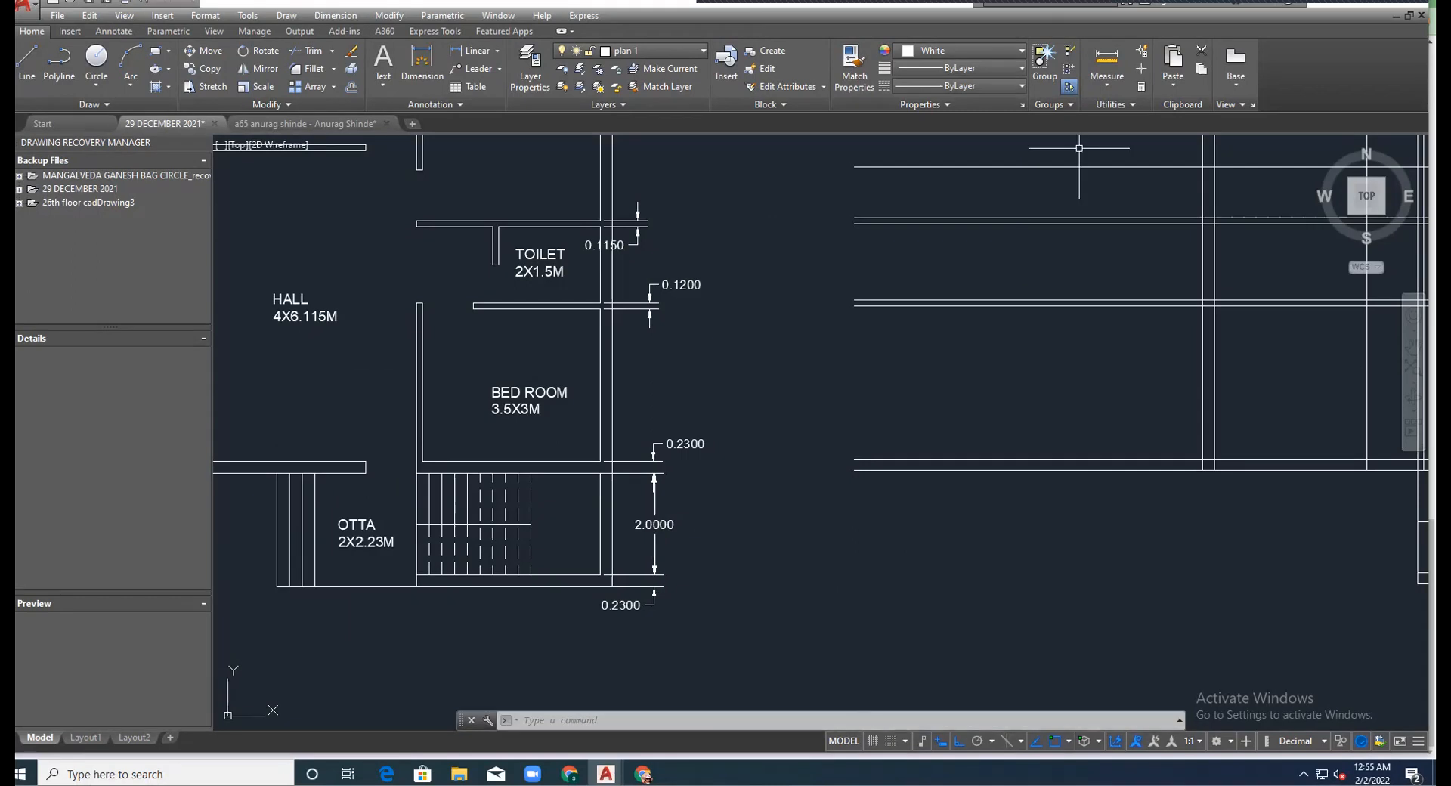
click(954, 7)
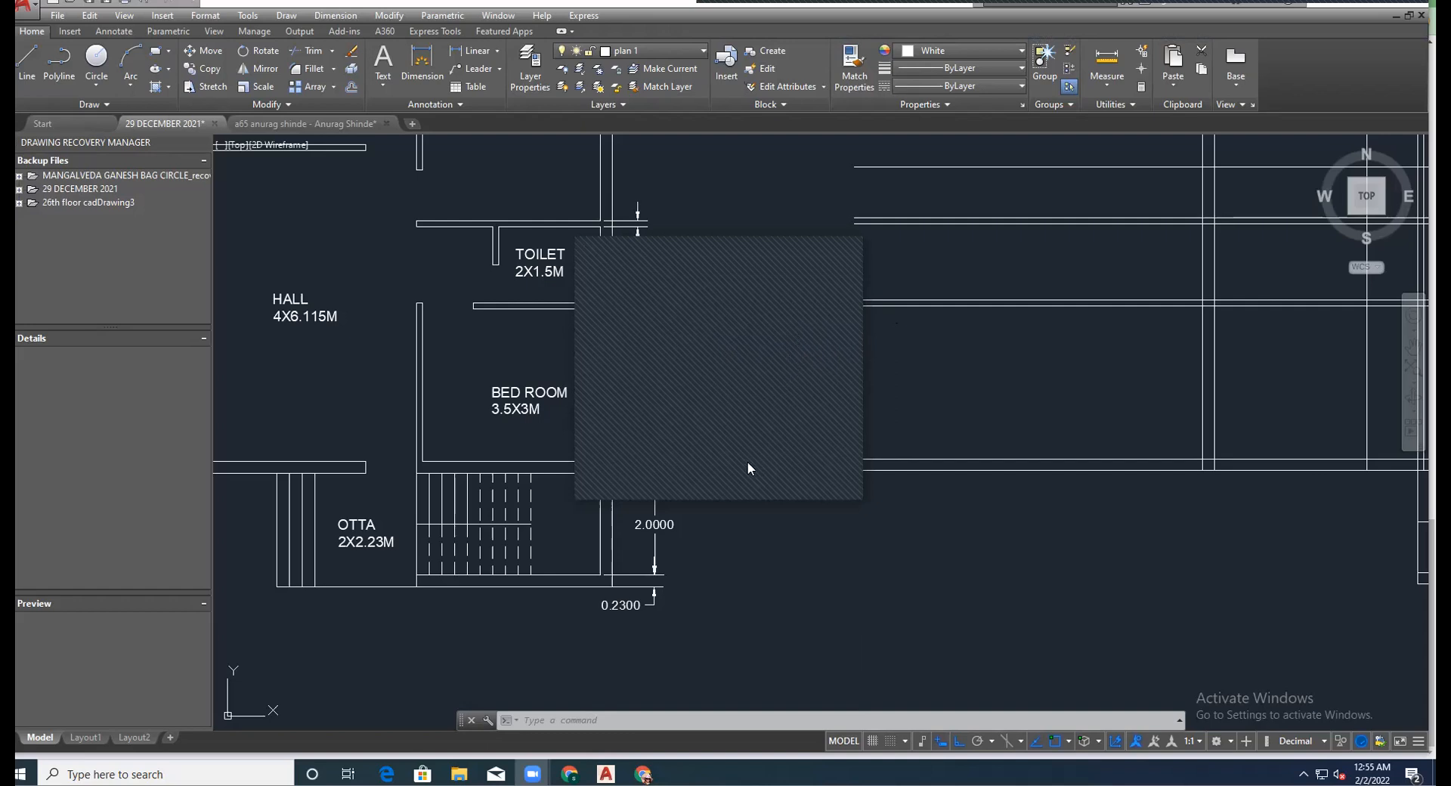
click(845, 244)
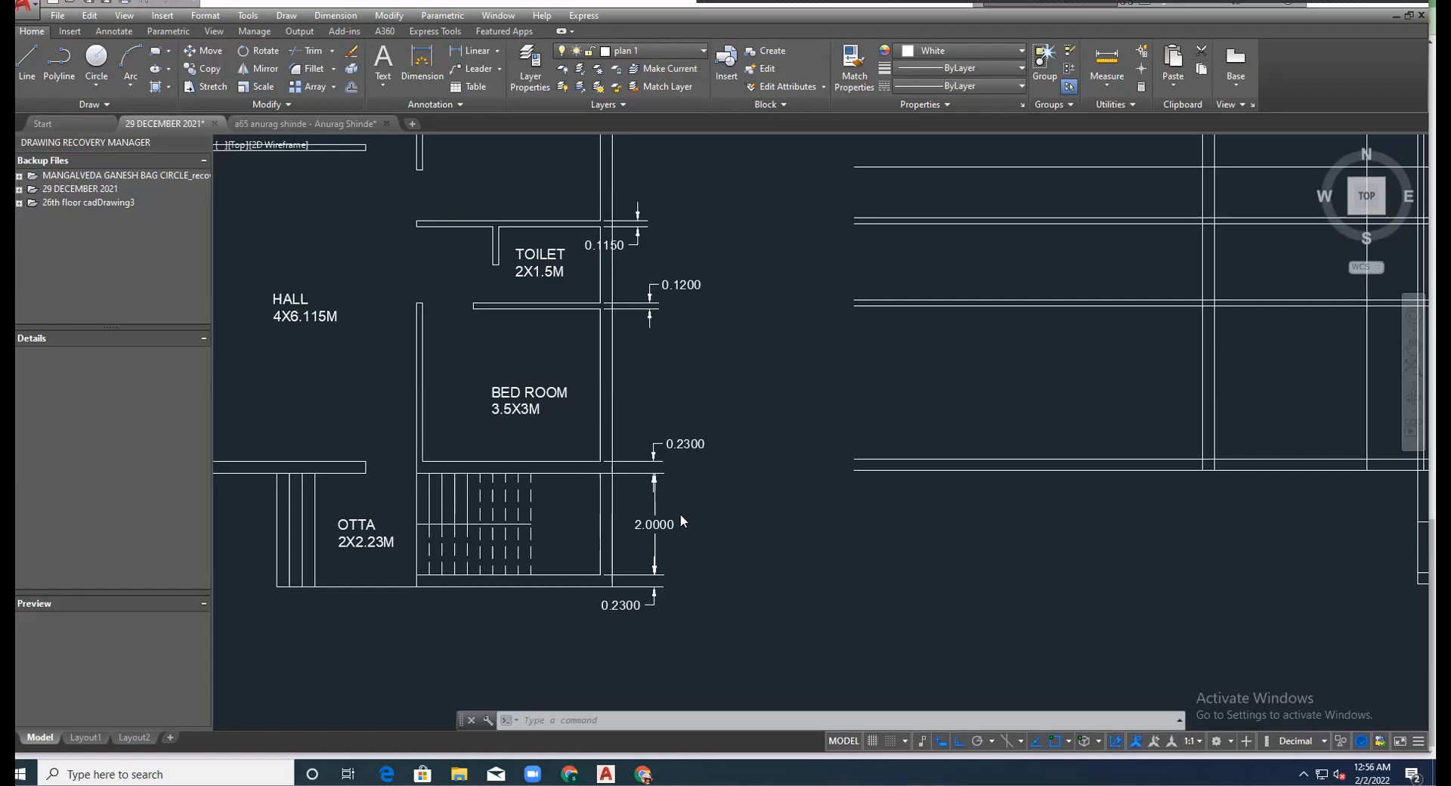
scroll(677, 511, down, 2)
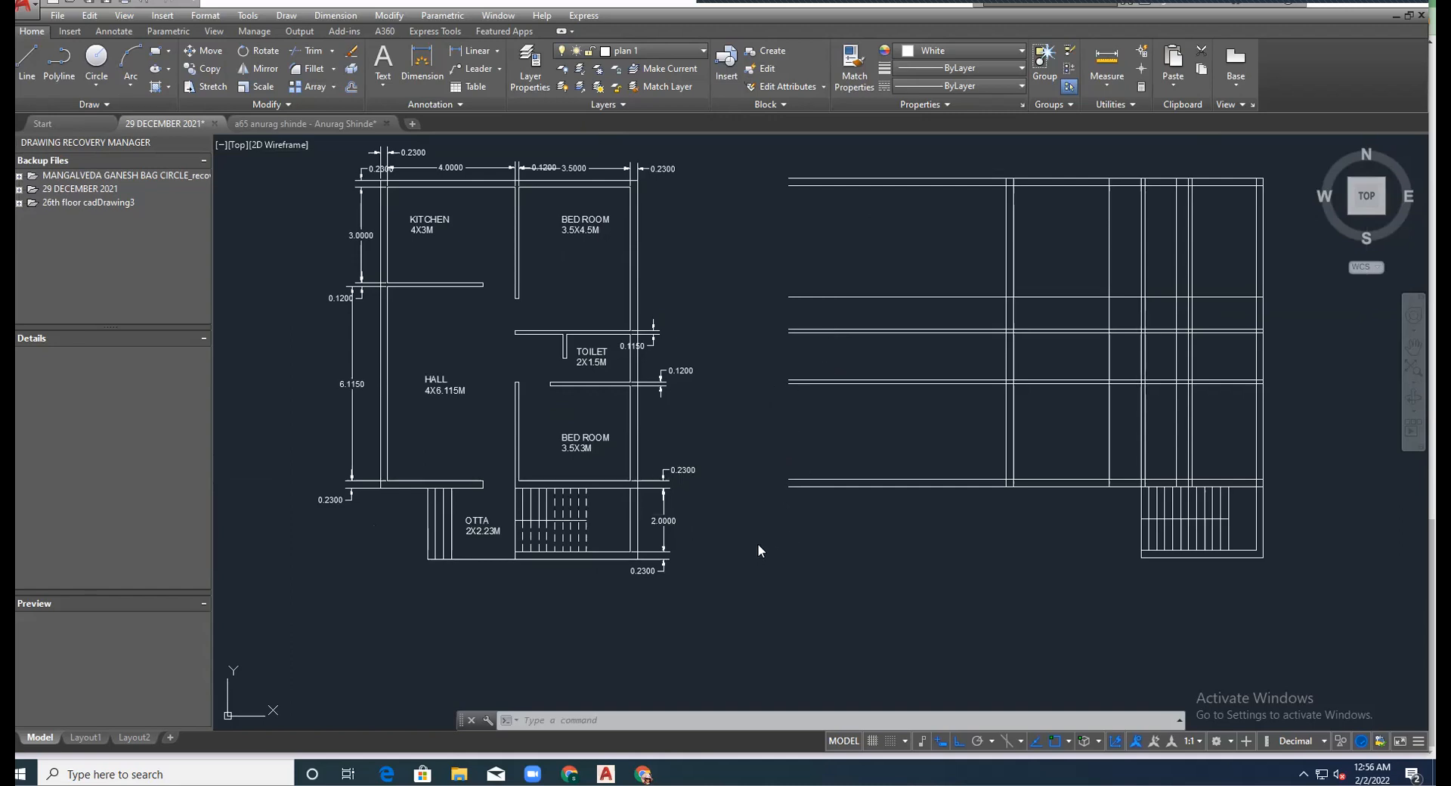
scroll(513, 524, up, 2)
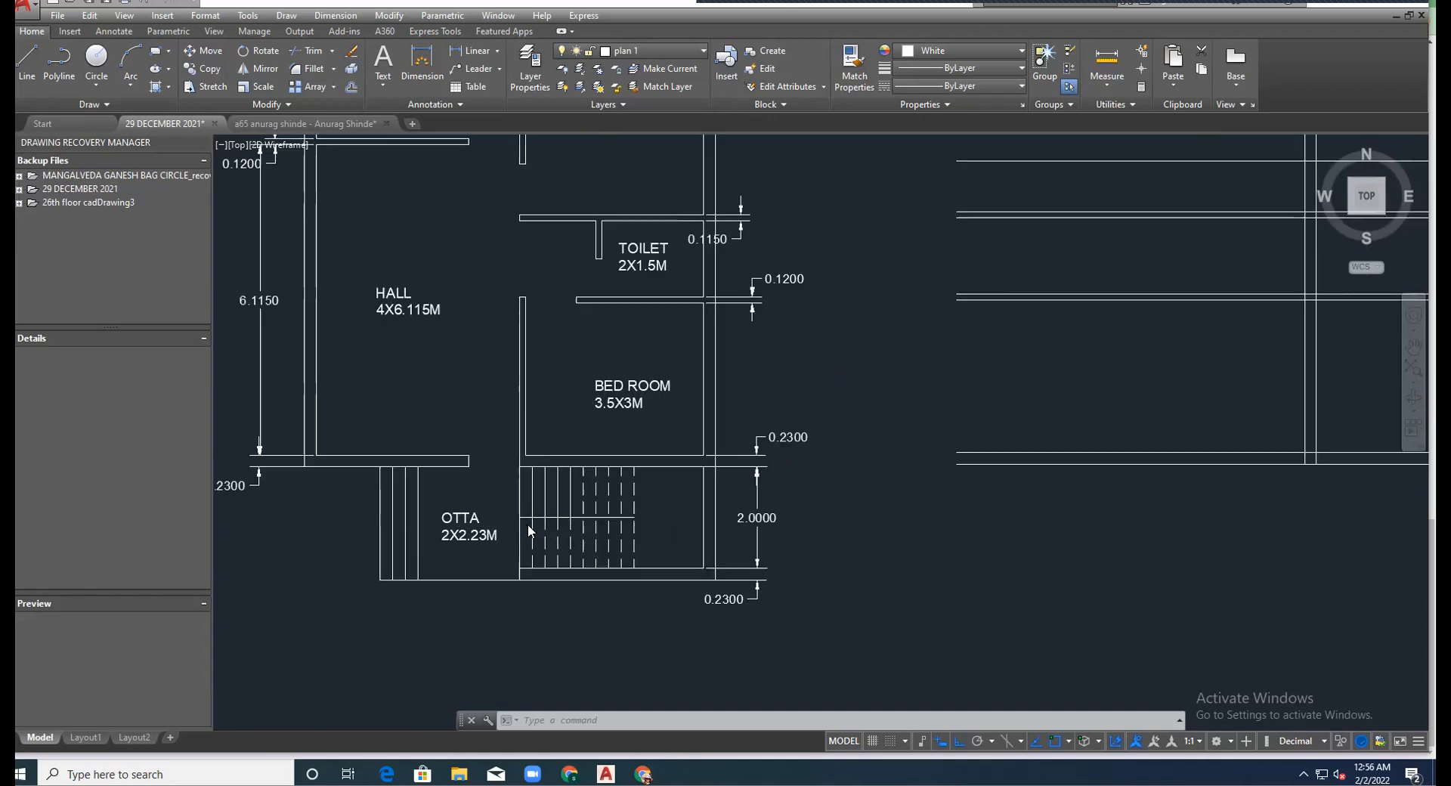
middle_drag(584, 517, 591, 517)
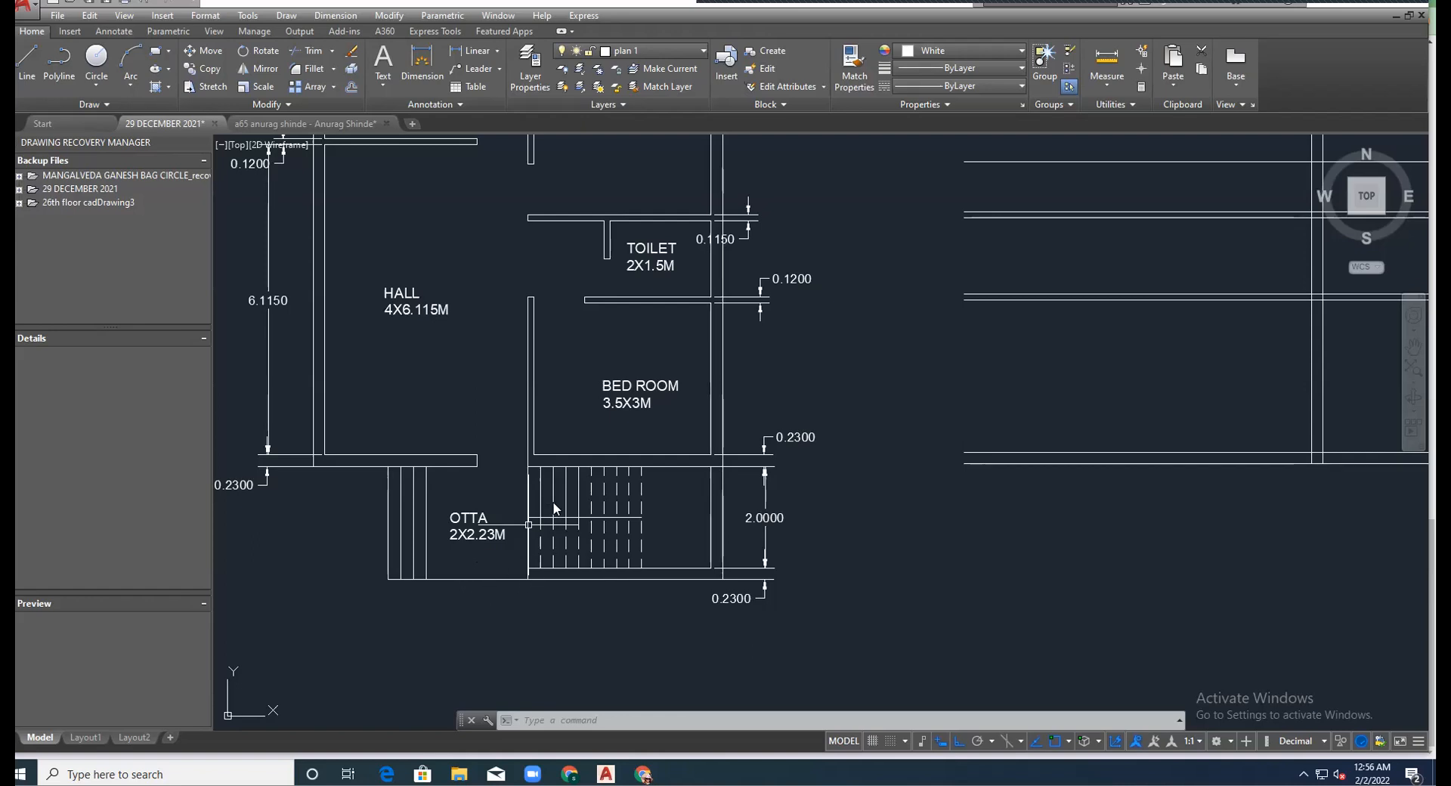
scroll(454, 499, down, 2)
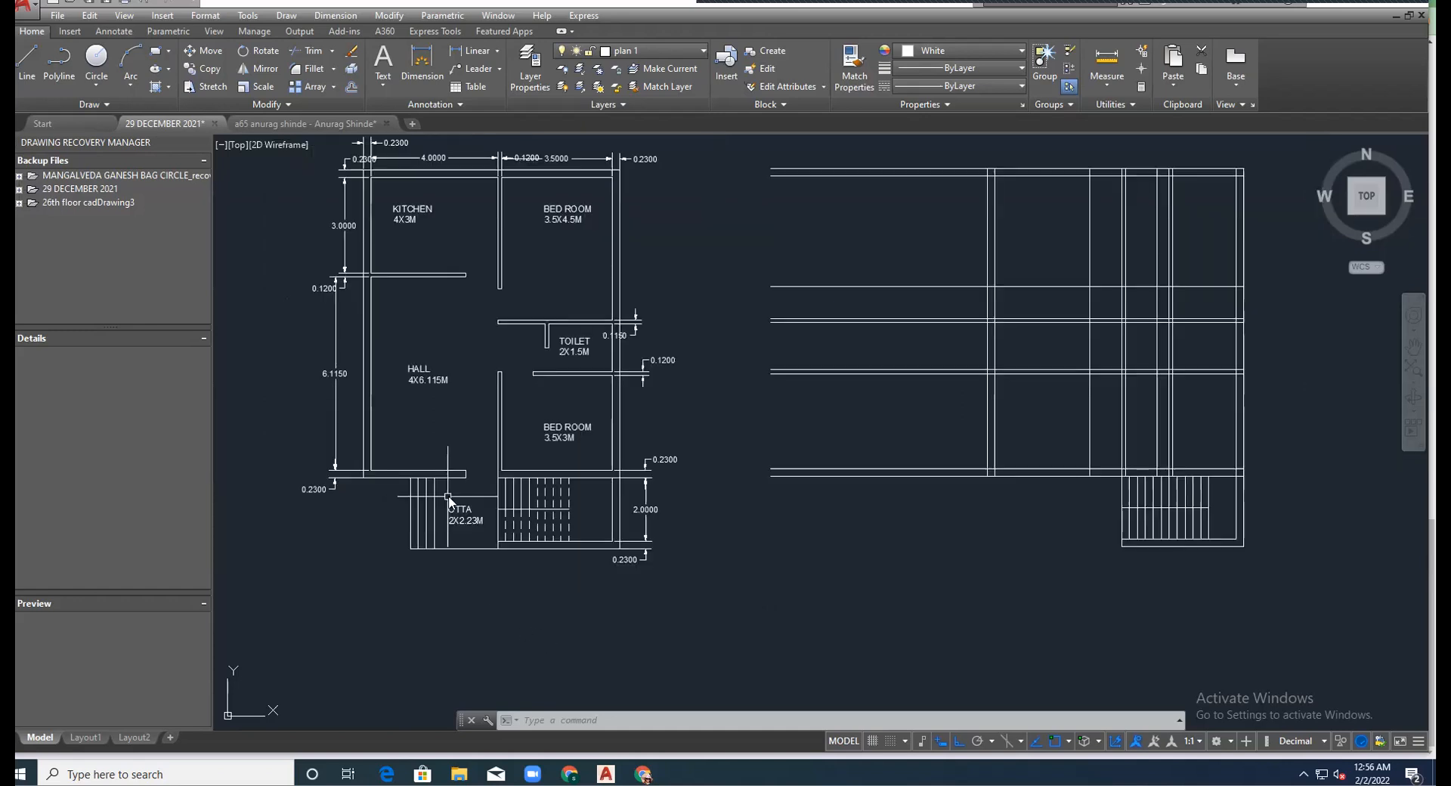
scroll(448, 499, down, 2)
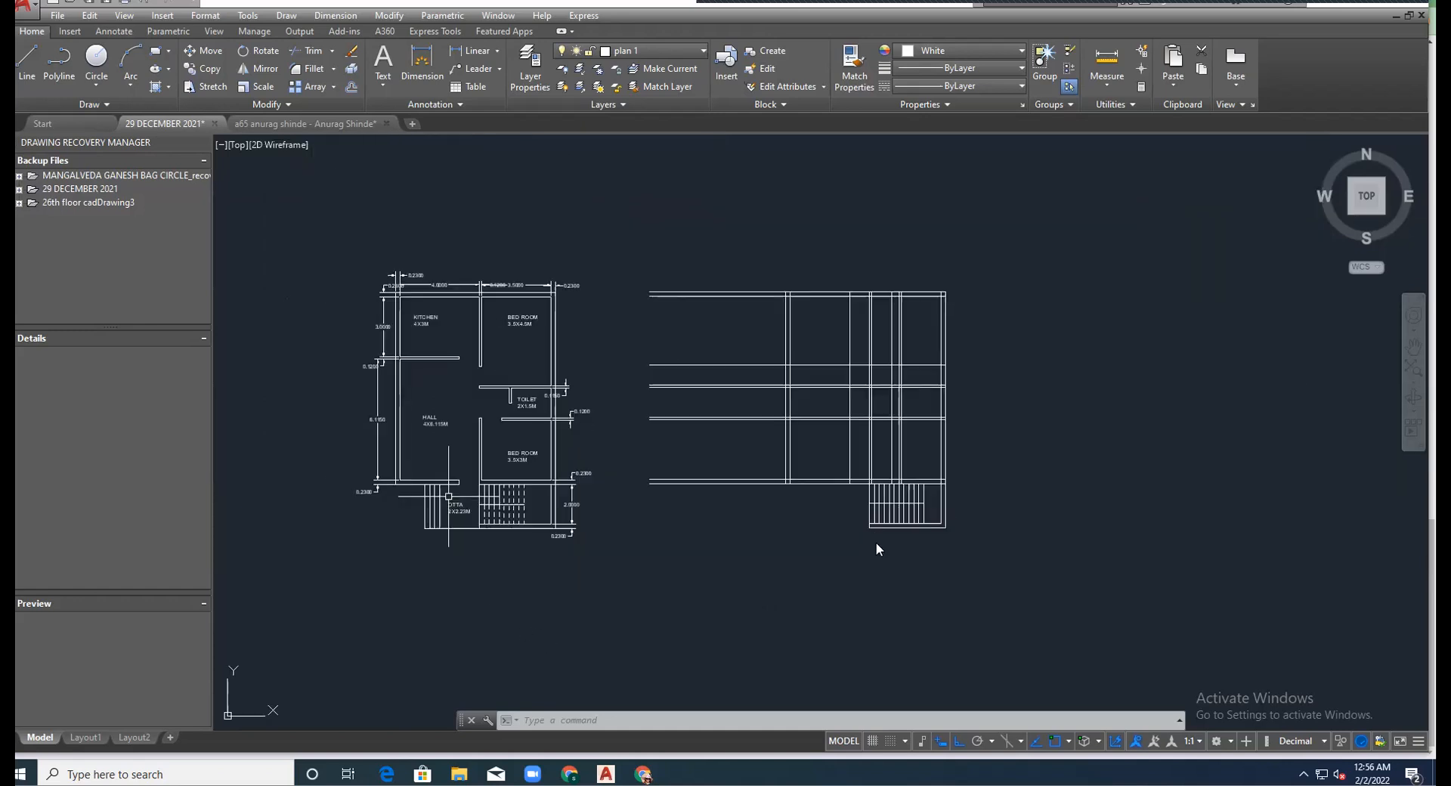
Draw the OTTA outline from the stair block's lower-left corner, 2 units to the left and straight up to the wall.
scroll(873, 542, up, 2)
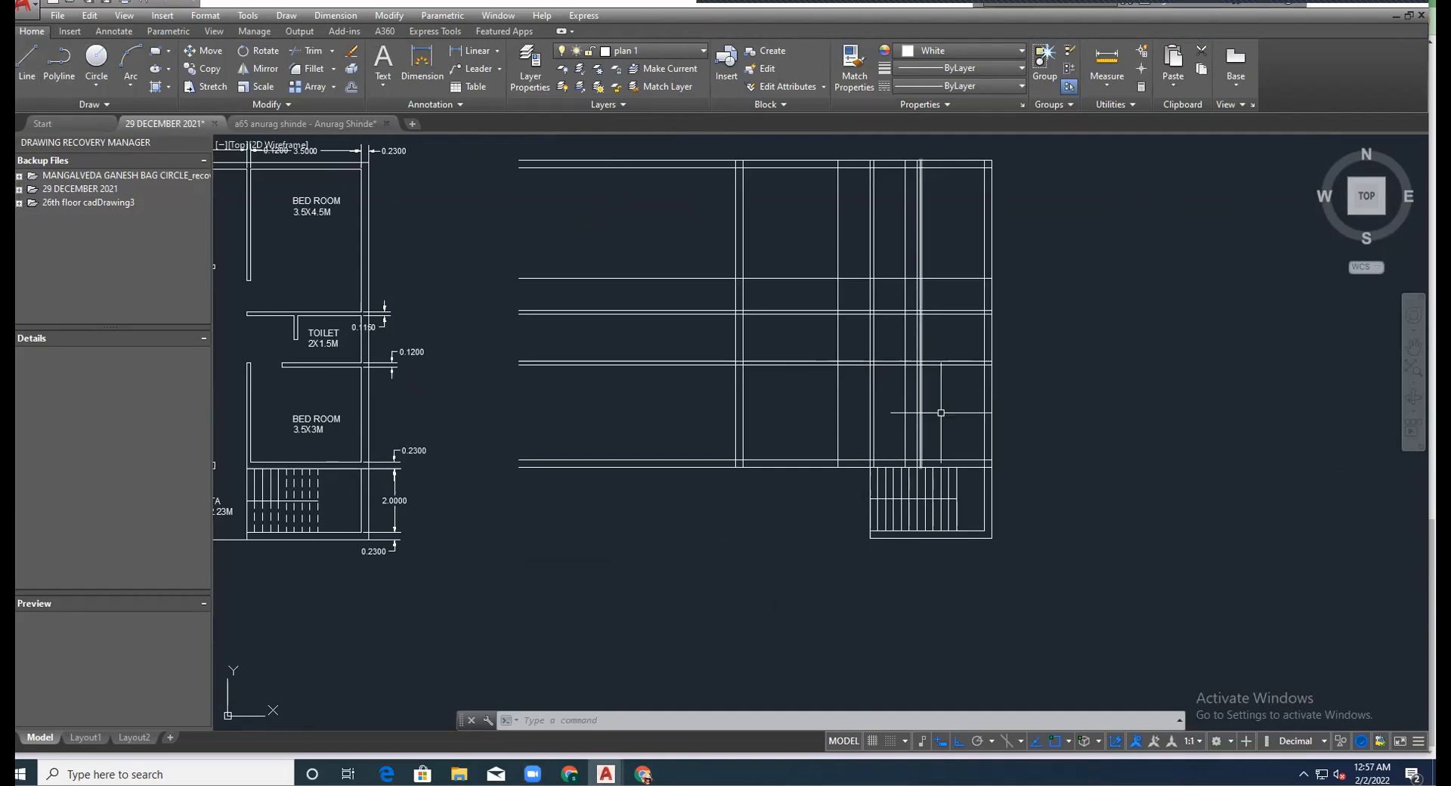
scroll(889, 527, up, 4)
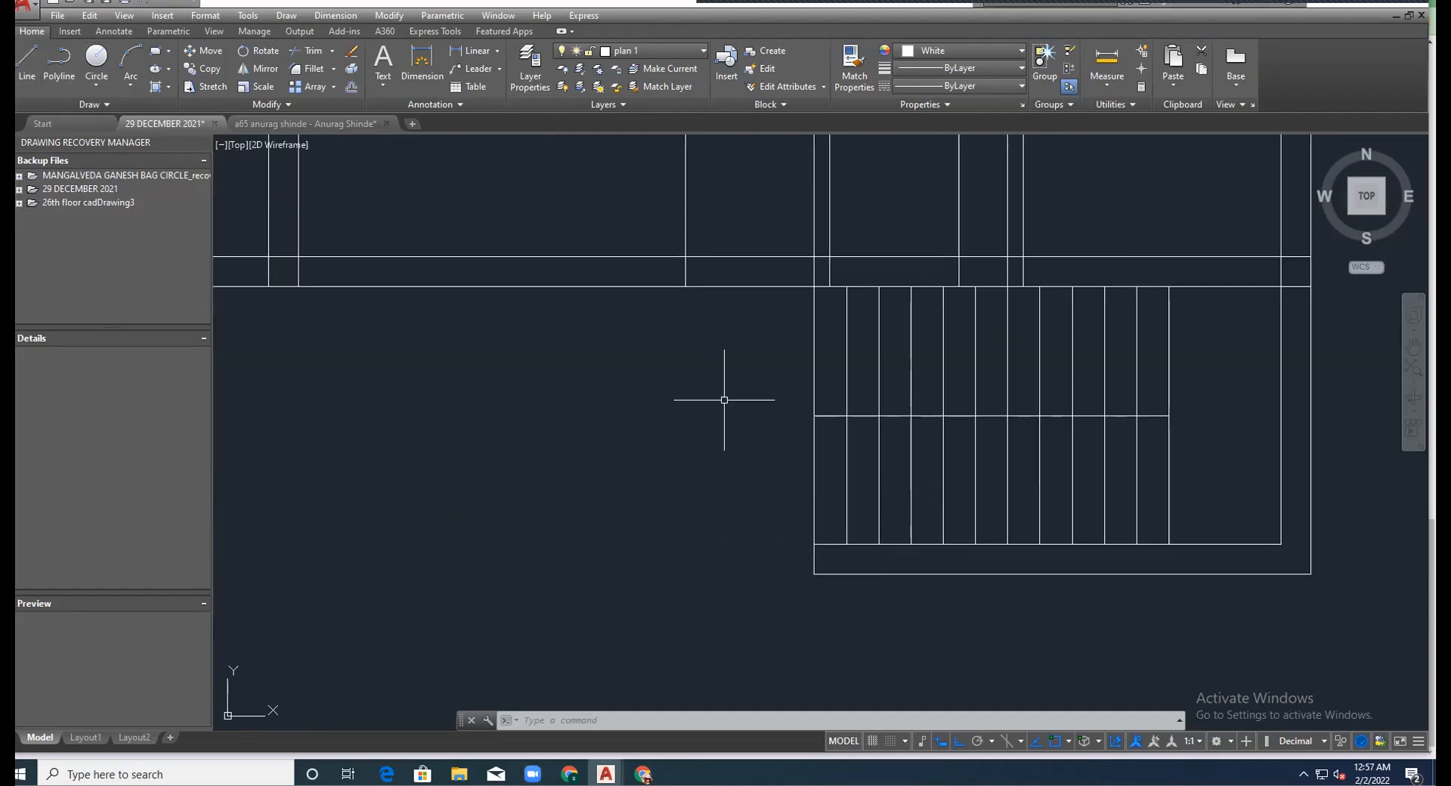
click(27, 61)
click(809, 573)
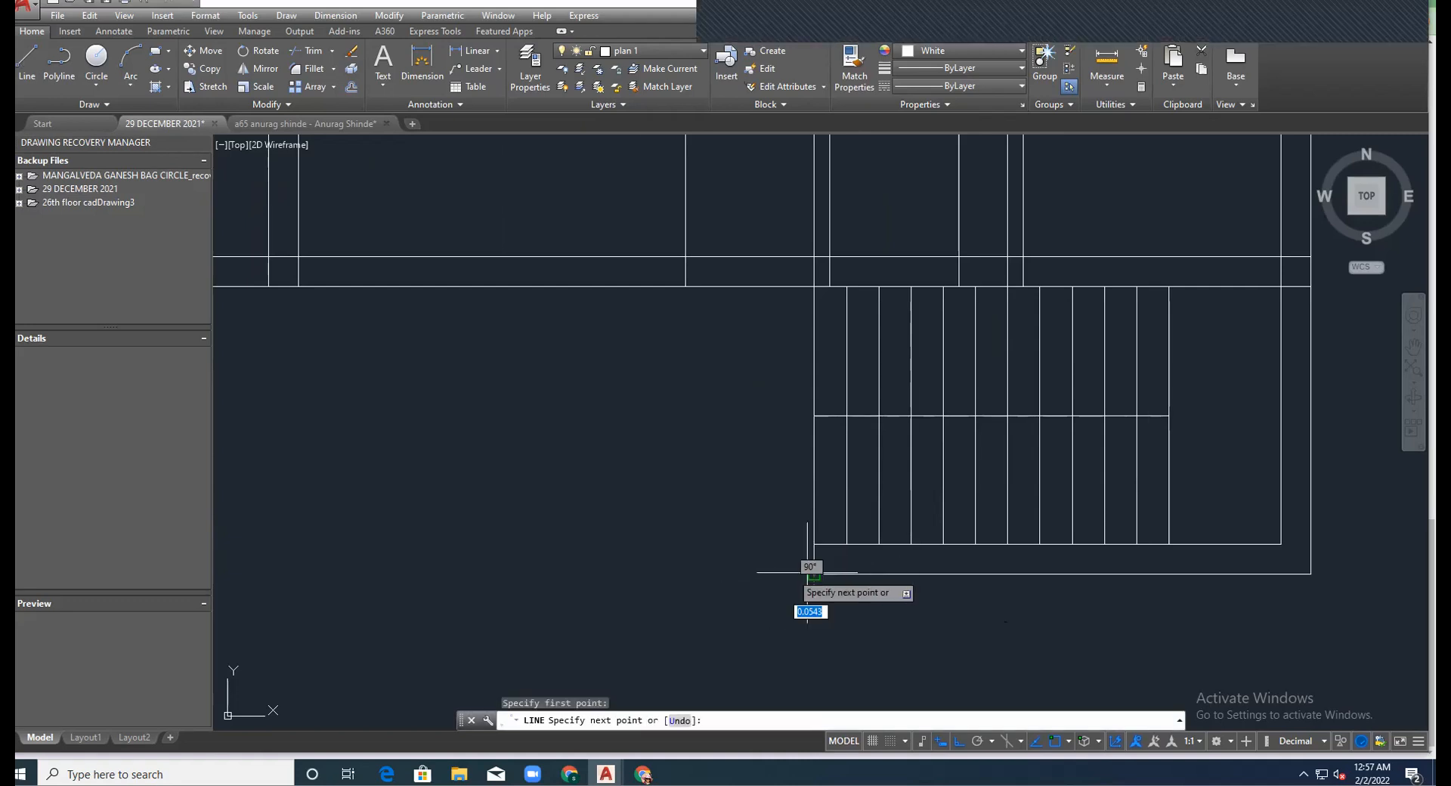
scroll(423, 514, down, 6)
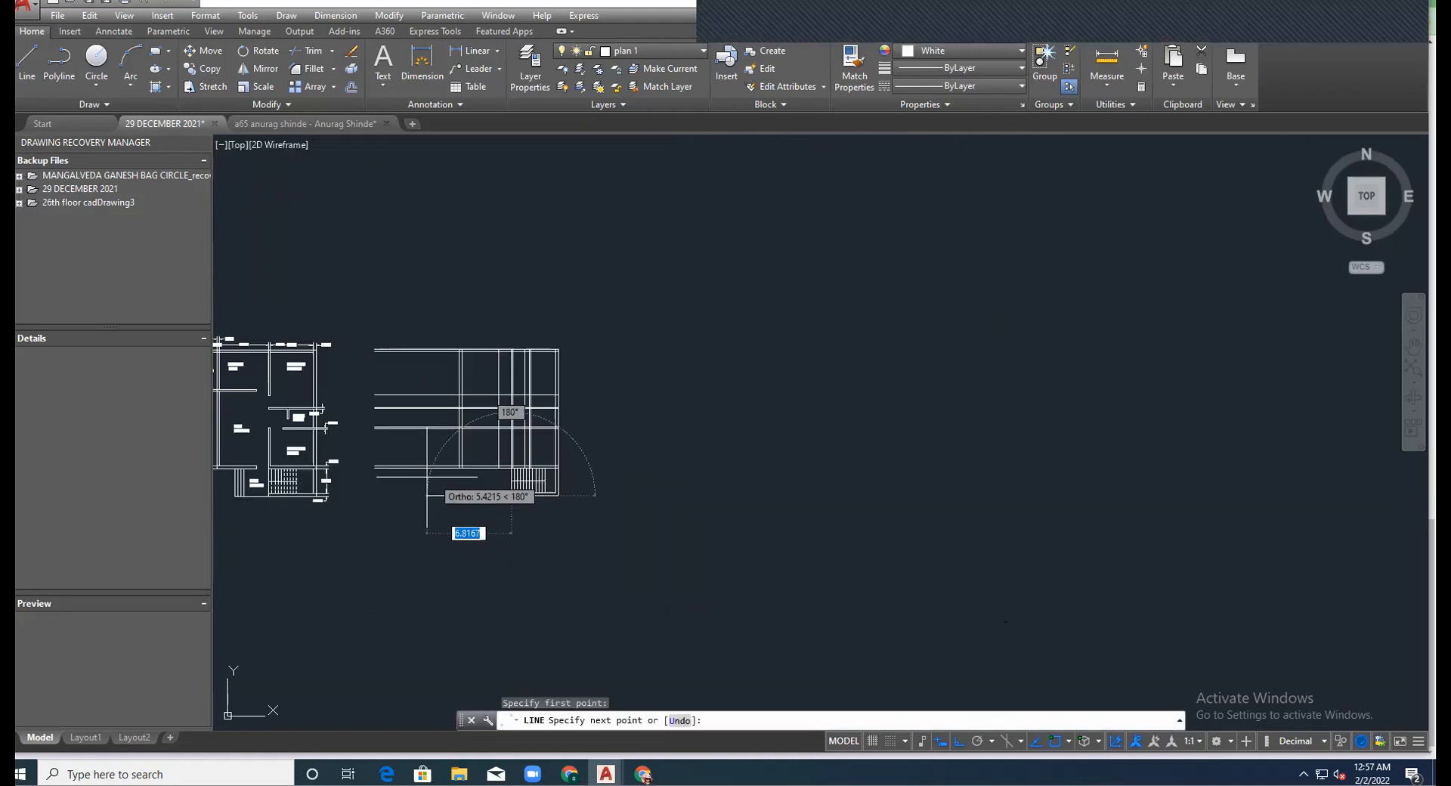
scroll(427, 476, up, 6)
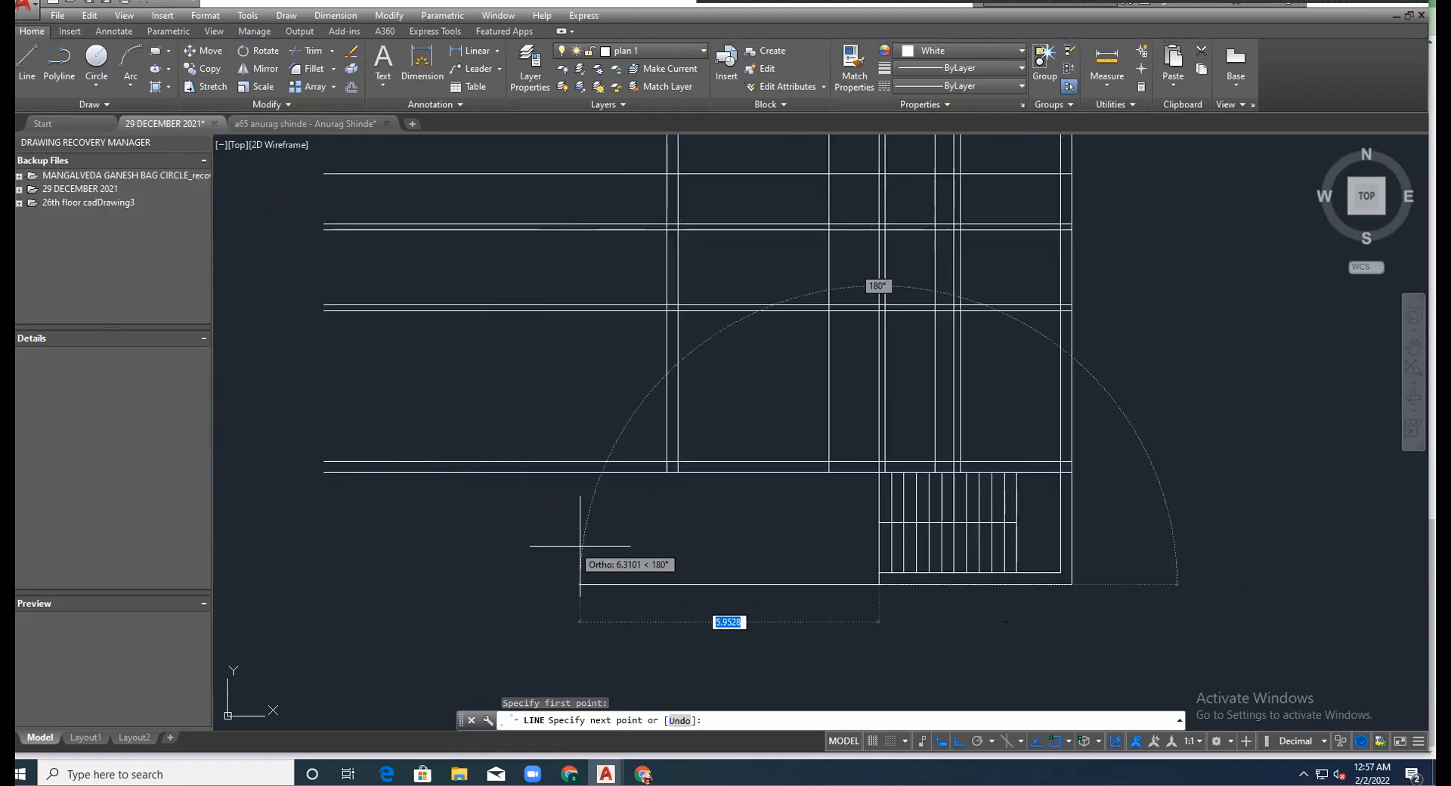
text(2)
key(Return)
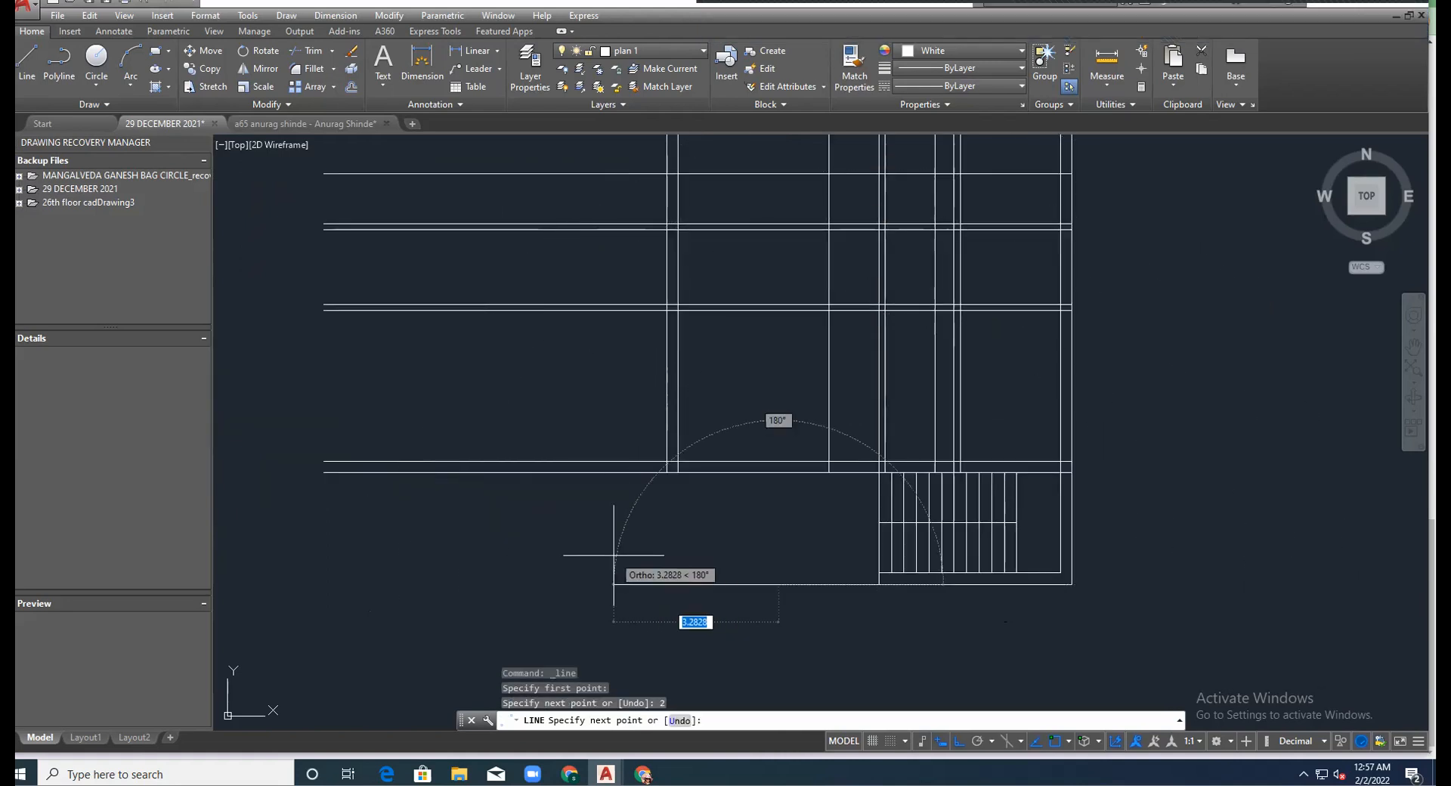
click(778, 473)
key(Escape)
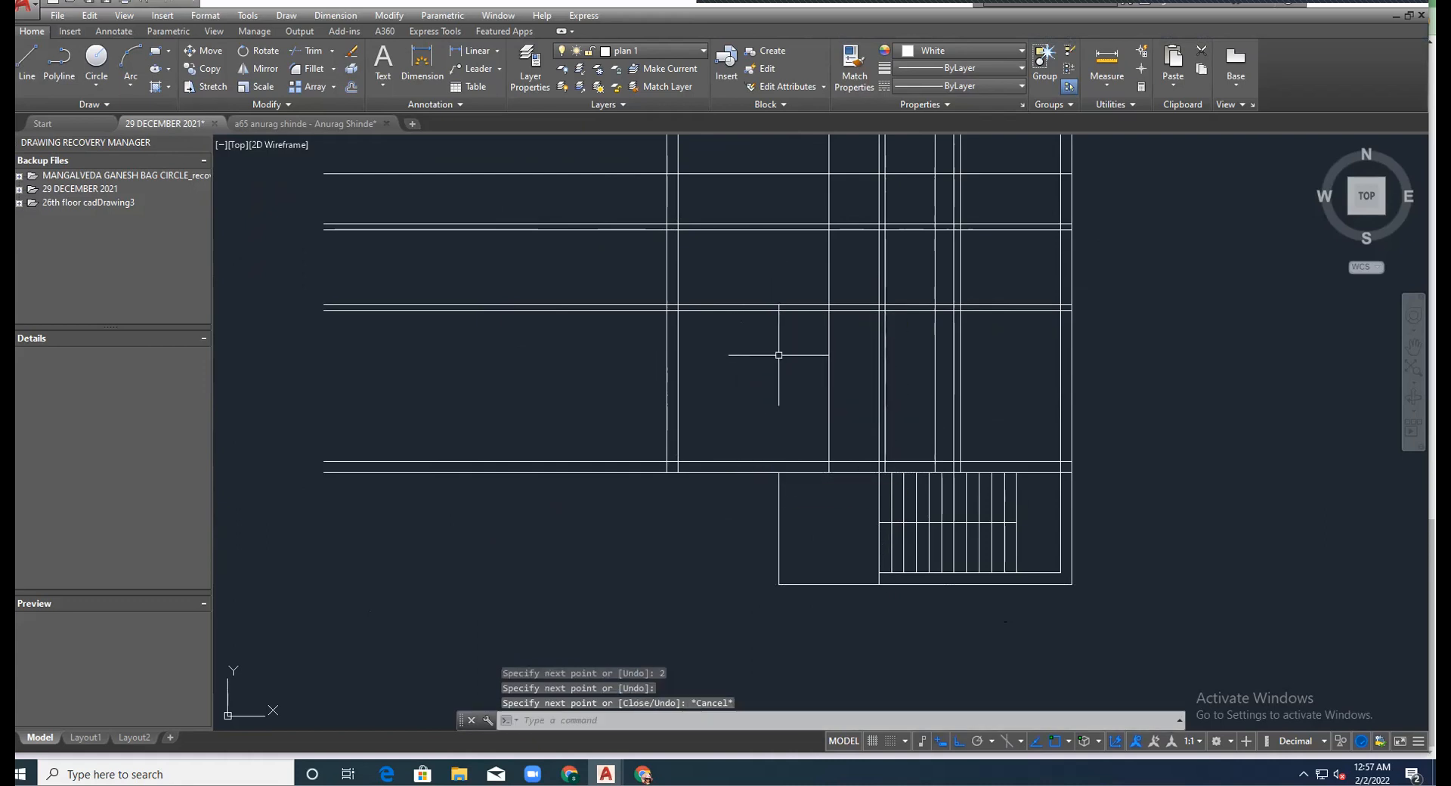
Examine the entrance step lines on the left side of the OTTA in the reference plan.
scroll(834, 429, down, 2)
scroll(840, 428, down, 2)
scroll(401, 466, up, 5)
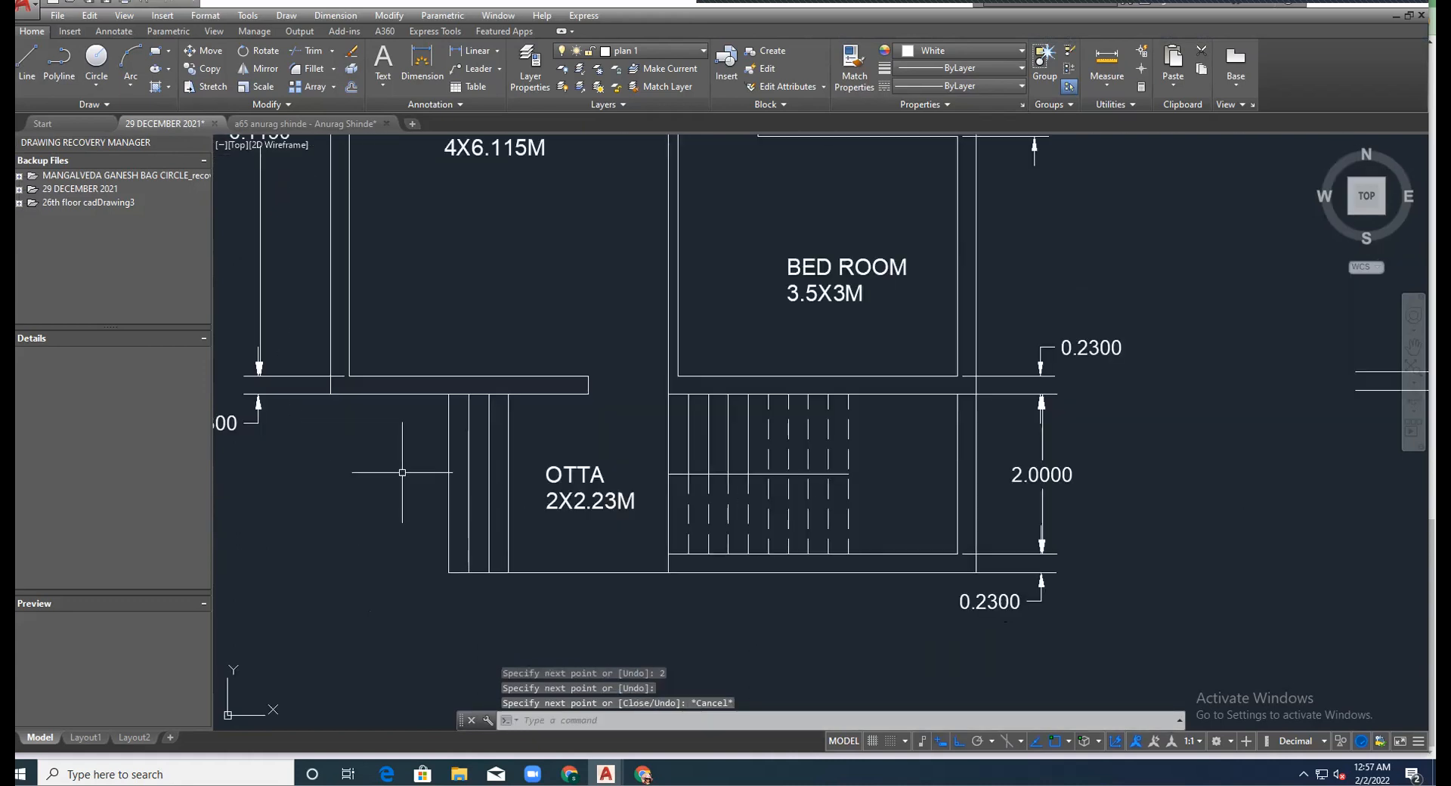
scroll(467, 427, up, 4)
scroll(505, 421, down, 3)
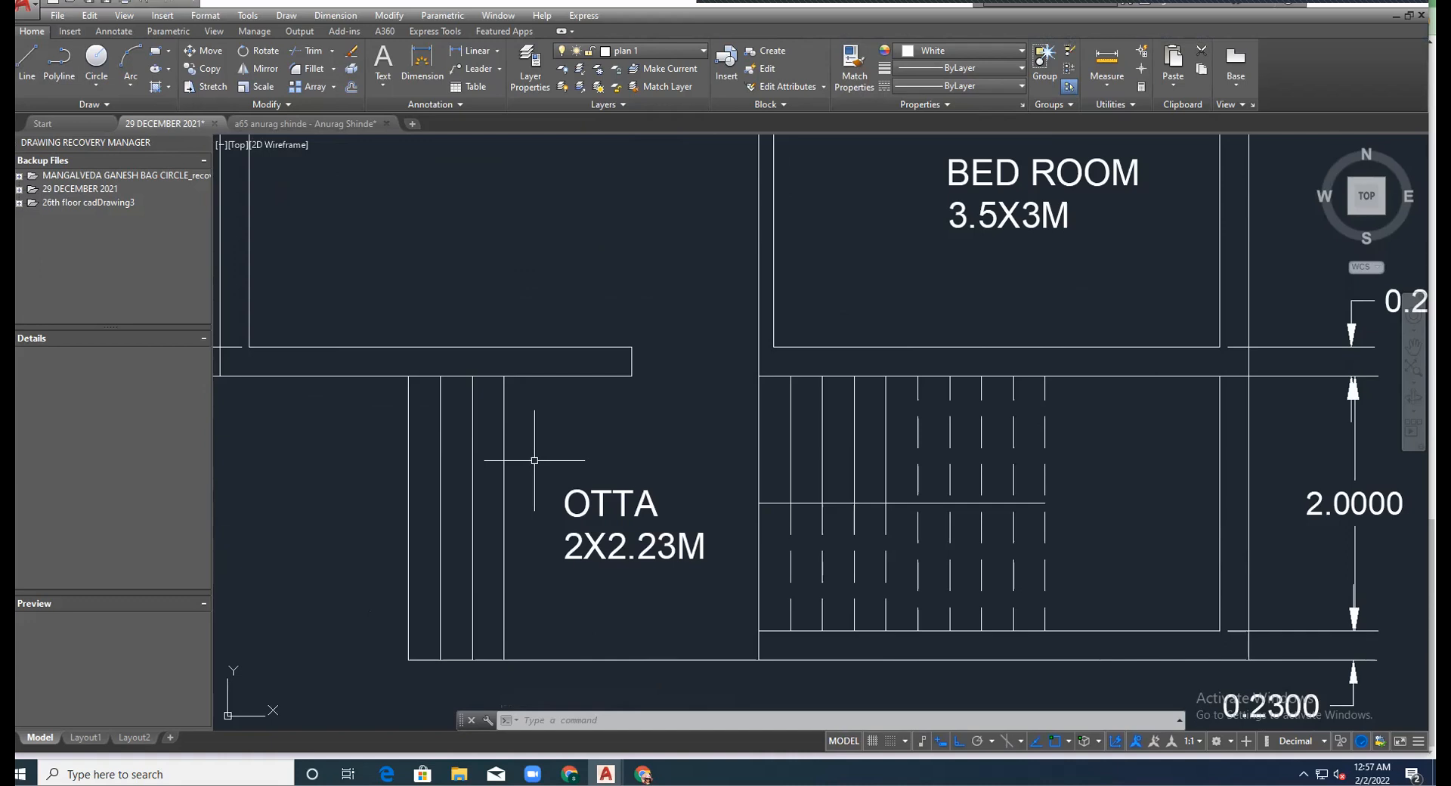
scroll(534, 460, down, 4)
scroll(778, 510, down, 2)
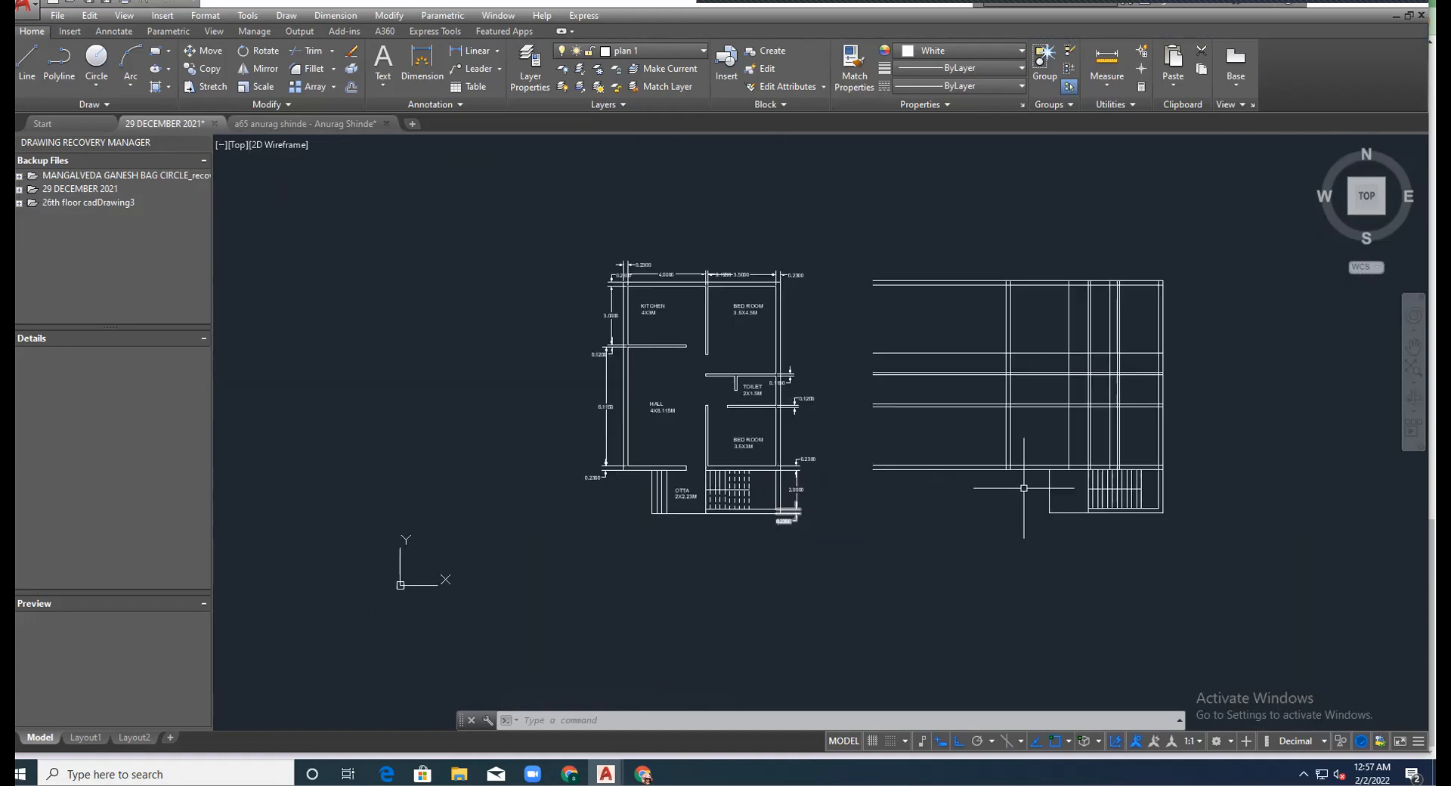
Offset the OTTA's left edge outward twice at 0.25 spacing to form entrance step lines.
scroll(1123, 492, up, 5)
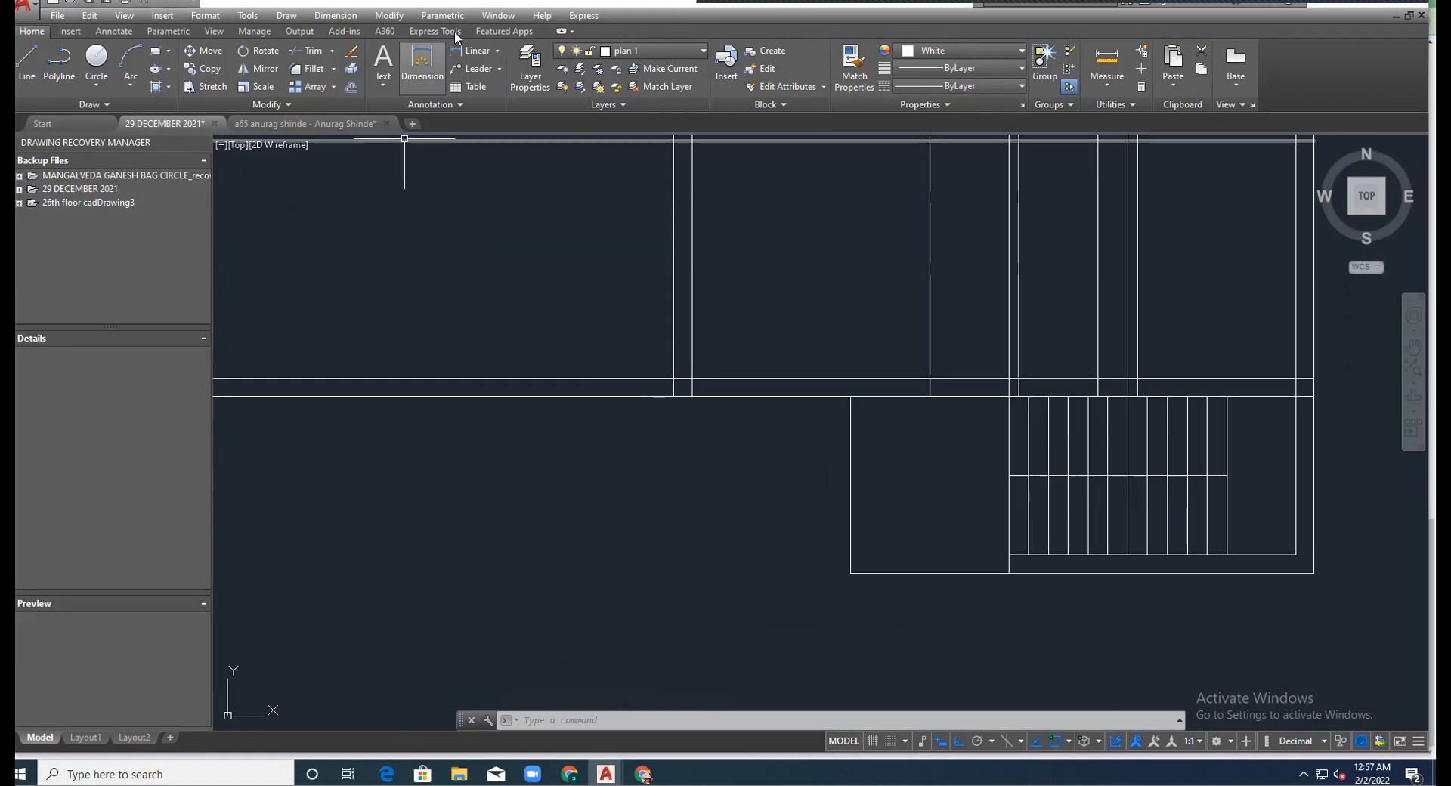
click(388, 15)
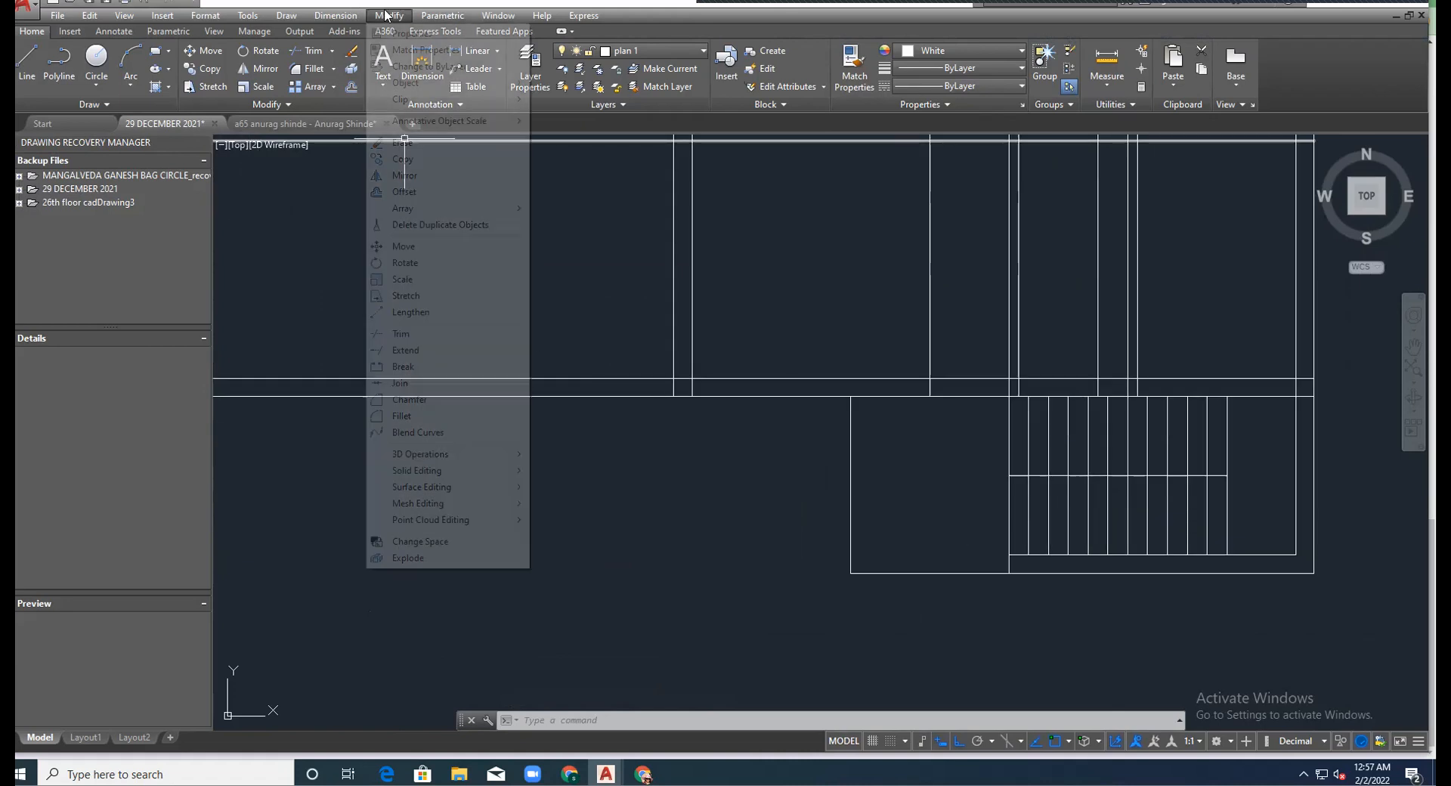
click(415, 192)
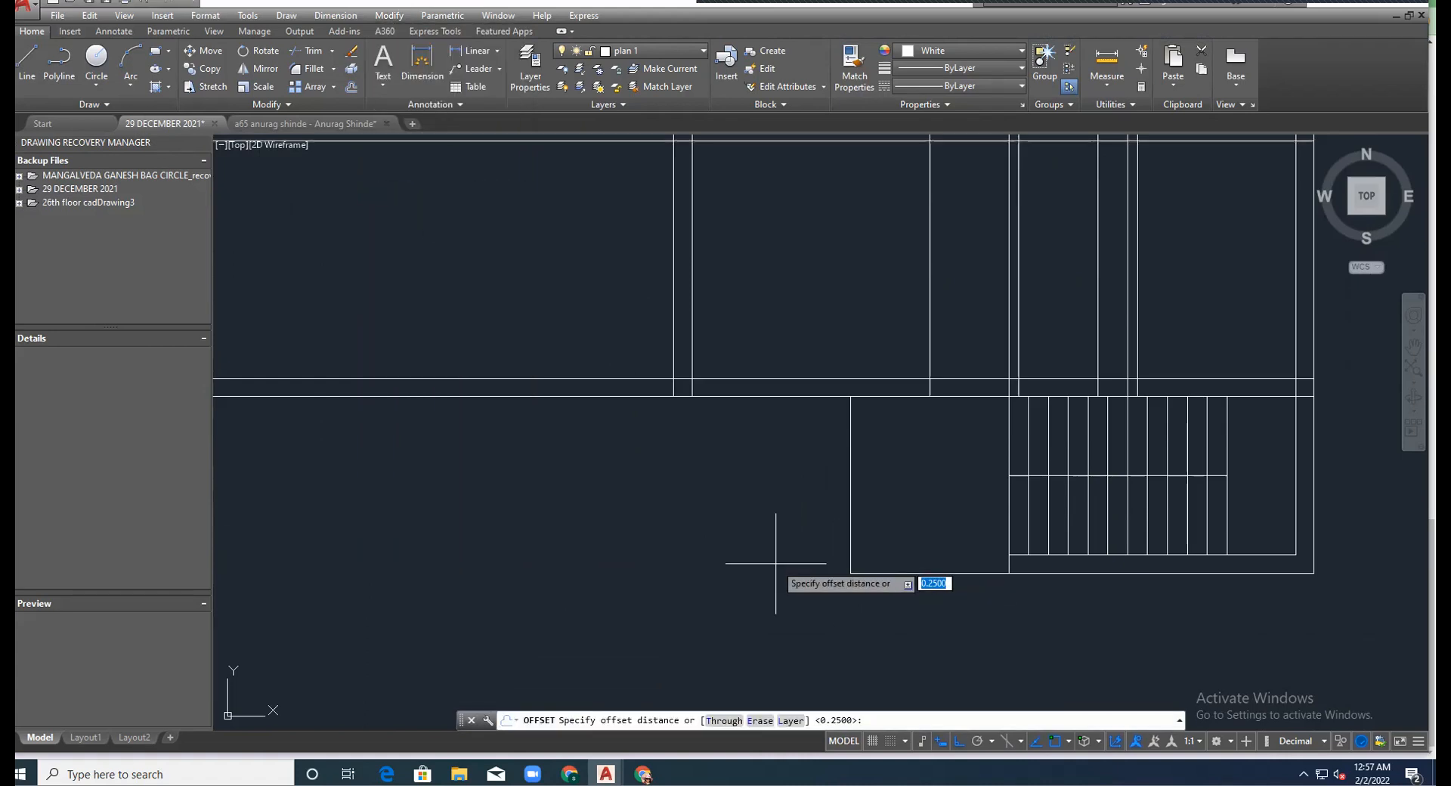
key(Return)
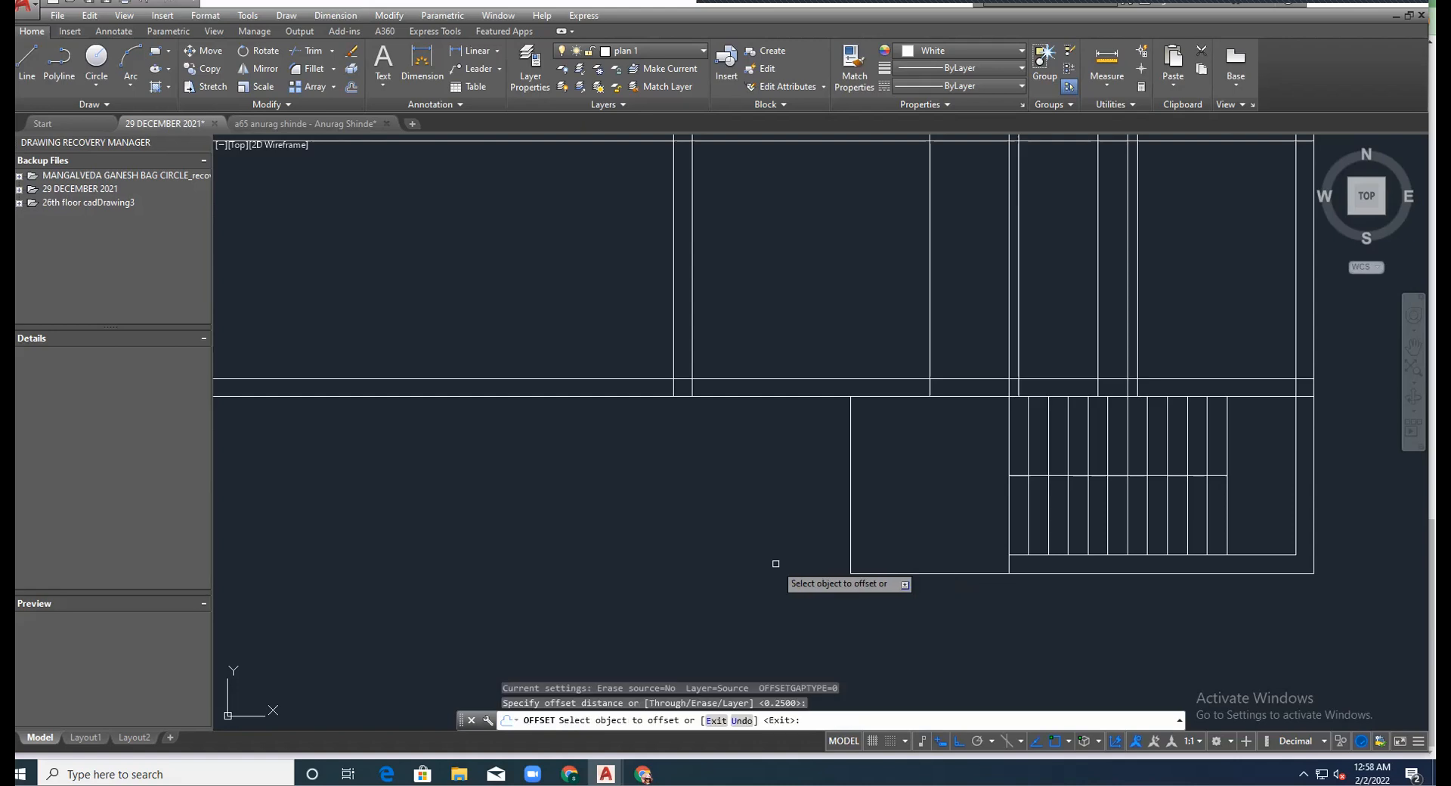
click(850, 516)
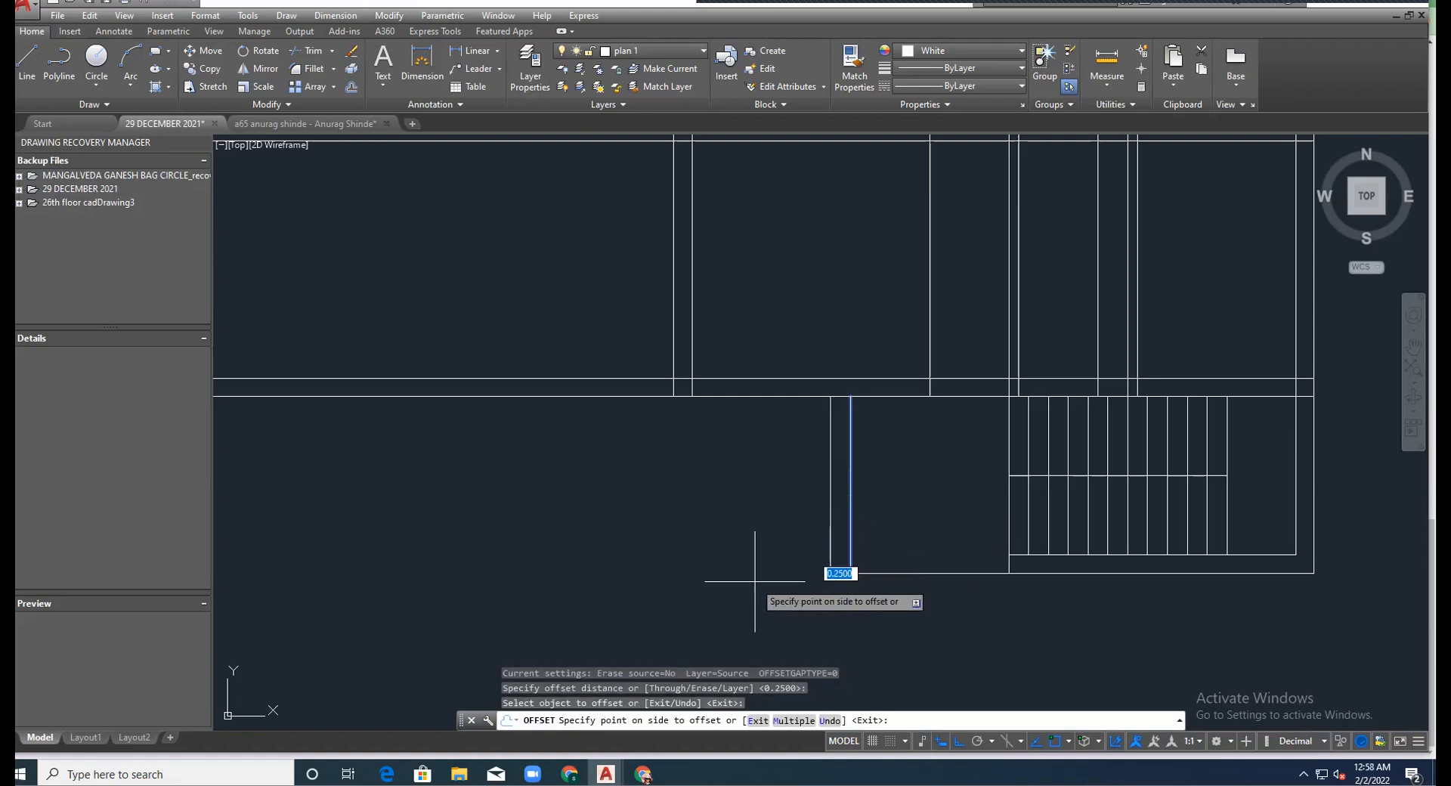
click(792, 720)
click(664, 582)
click(690, 548)
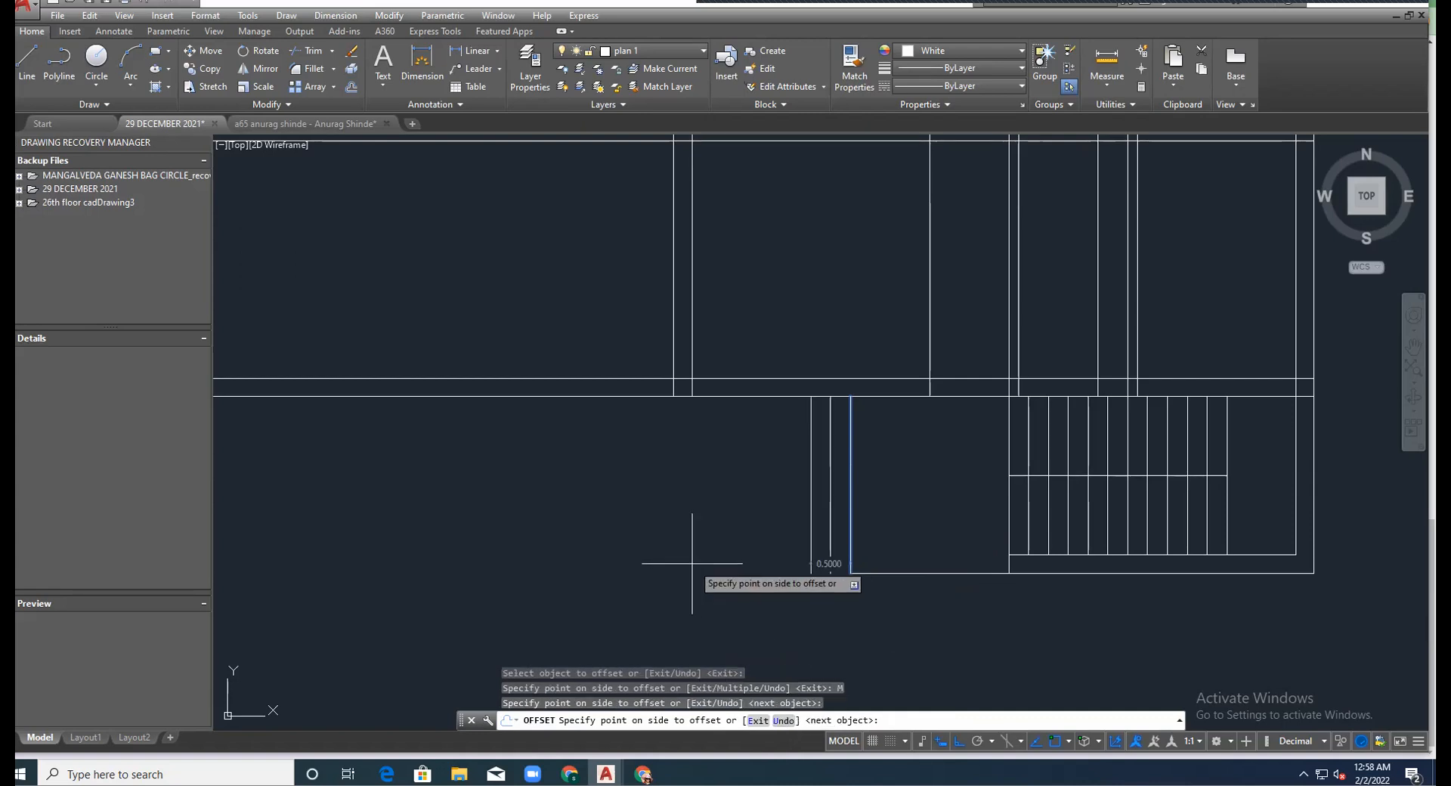
key(Escape)
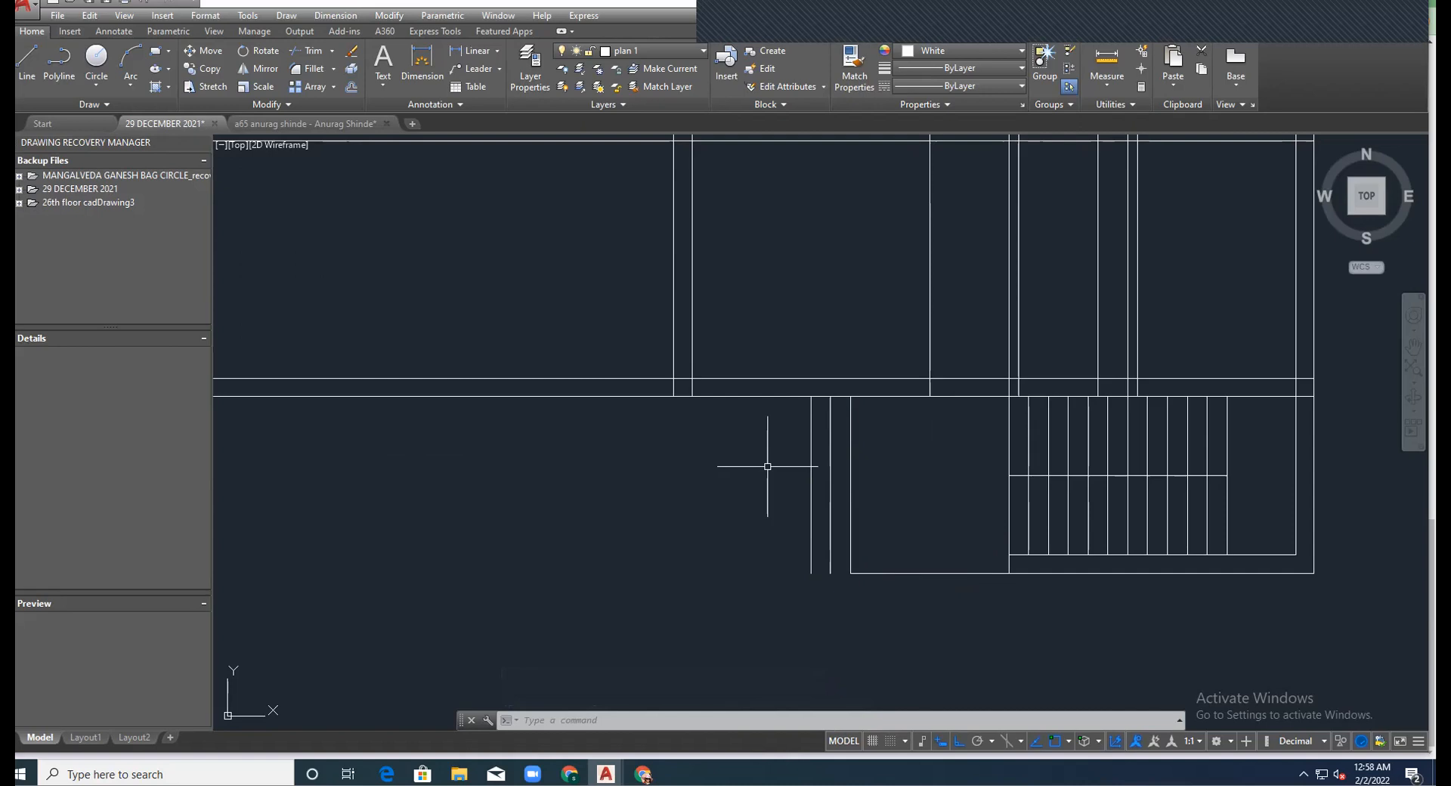
Offset the outermost entrance step line another 0.25 to the left.
text(o)
key(Return)
key(Return)
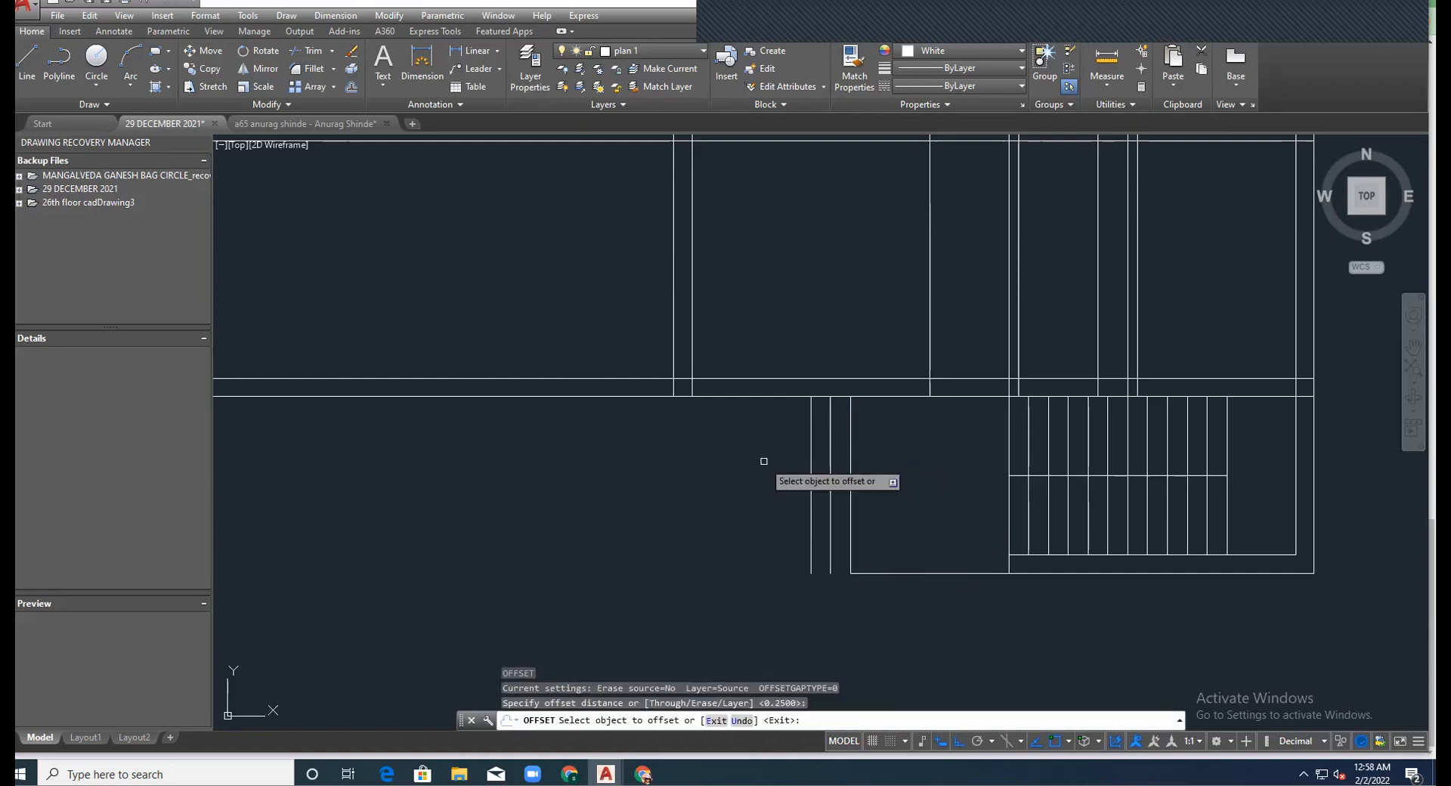
click(811, 470)
click(640, 263)
key(Escape)
Draw a line from the OTTA's lower-left corner to the lower end of the outermost entrance step line.
click(28, 65)
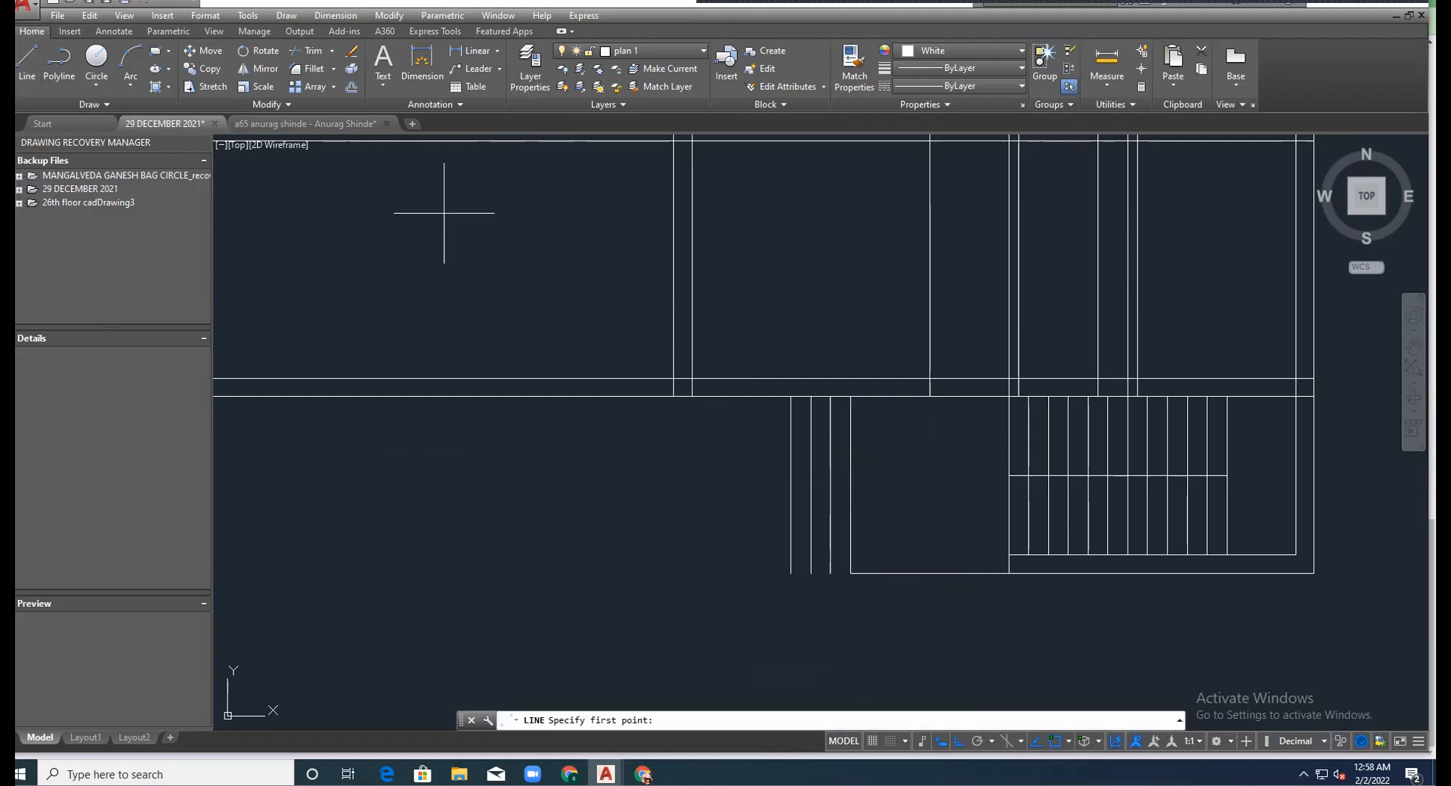
click(850, 573)
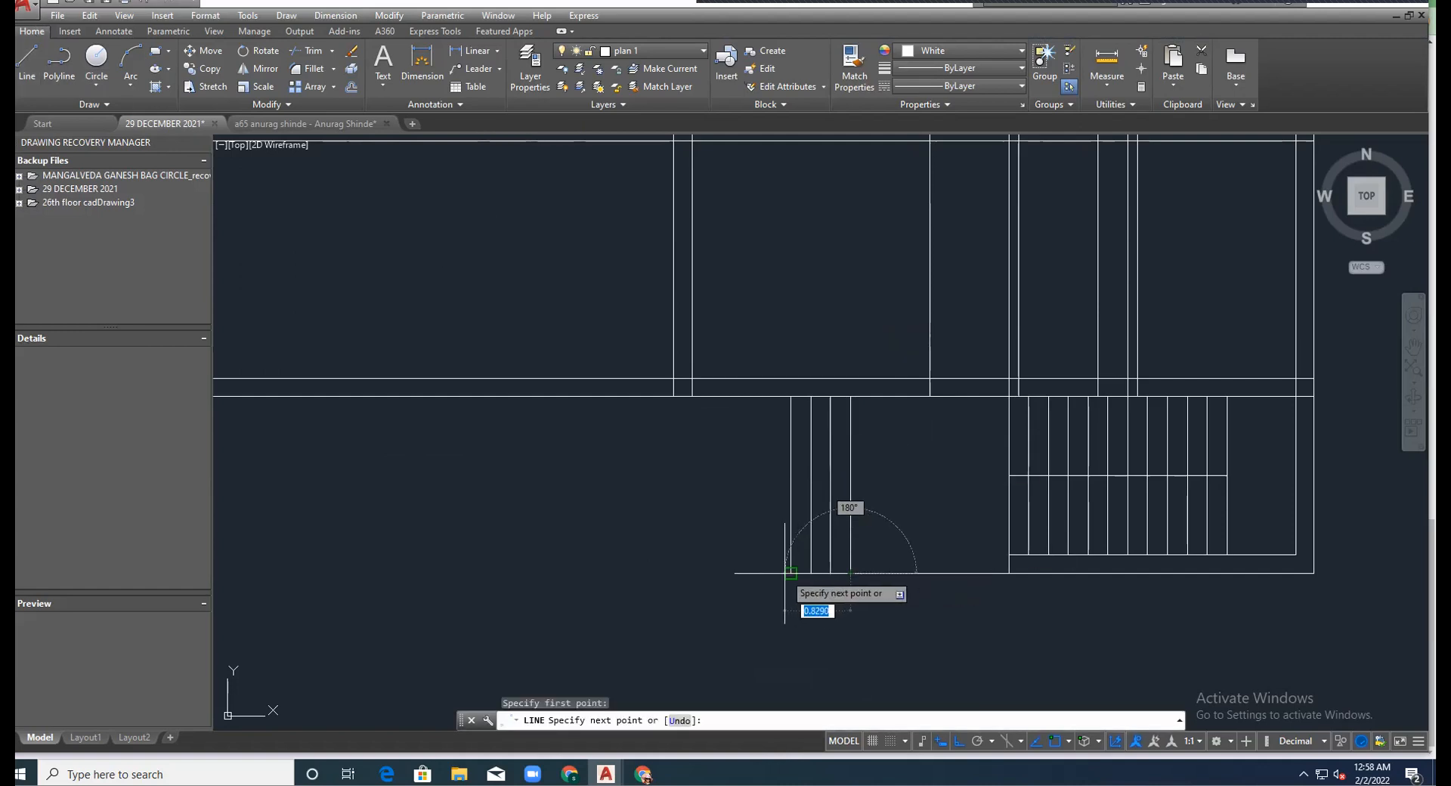
click(791, 573)
key(Escape)
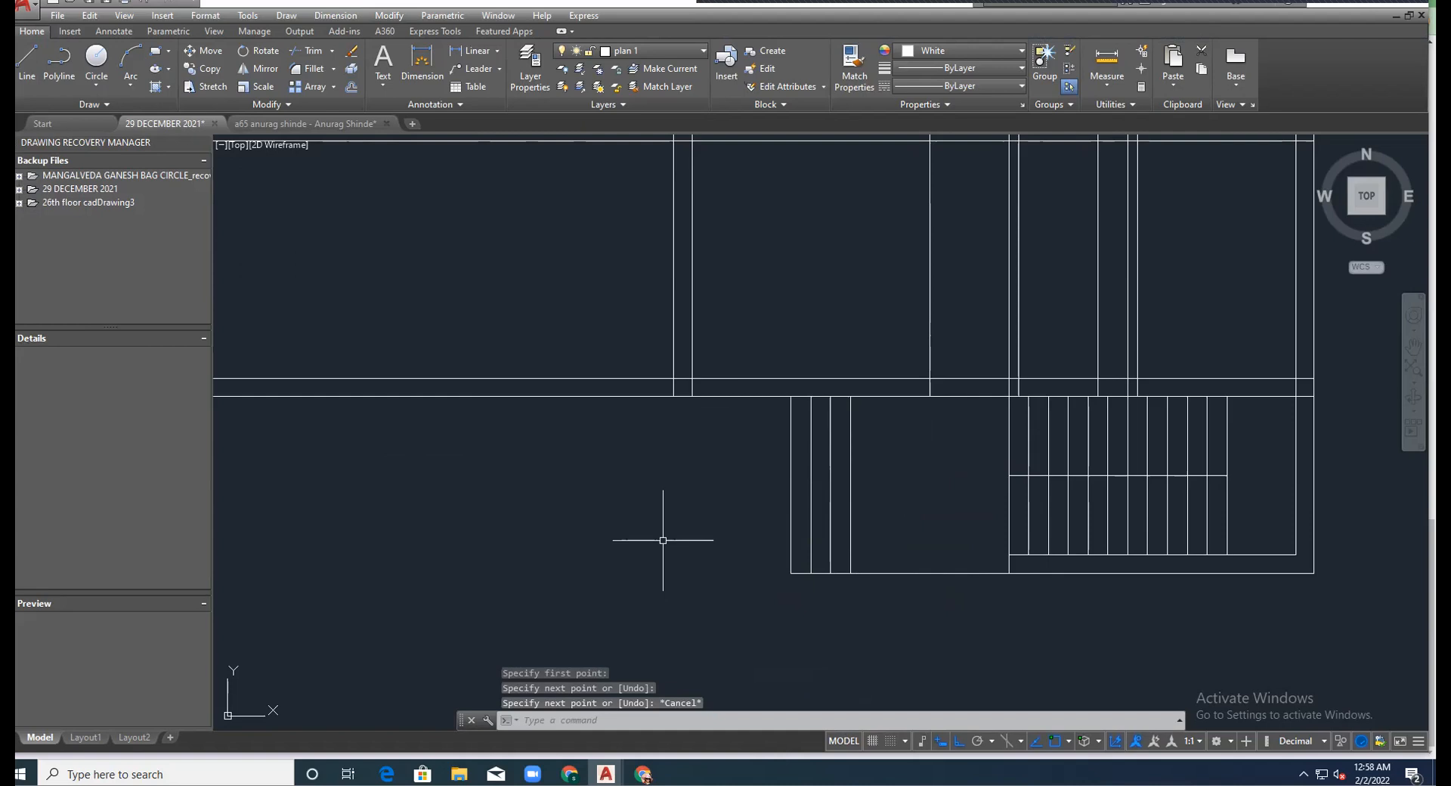
Trim the horizontal wall lines projecting beyond the plan's left outer wall, using the whole new plan as cutting edges.
scroll(804, 537, down, 4)
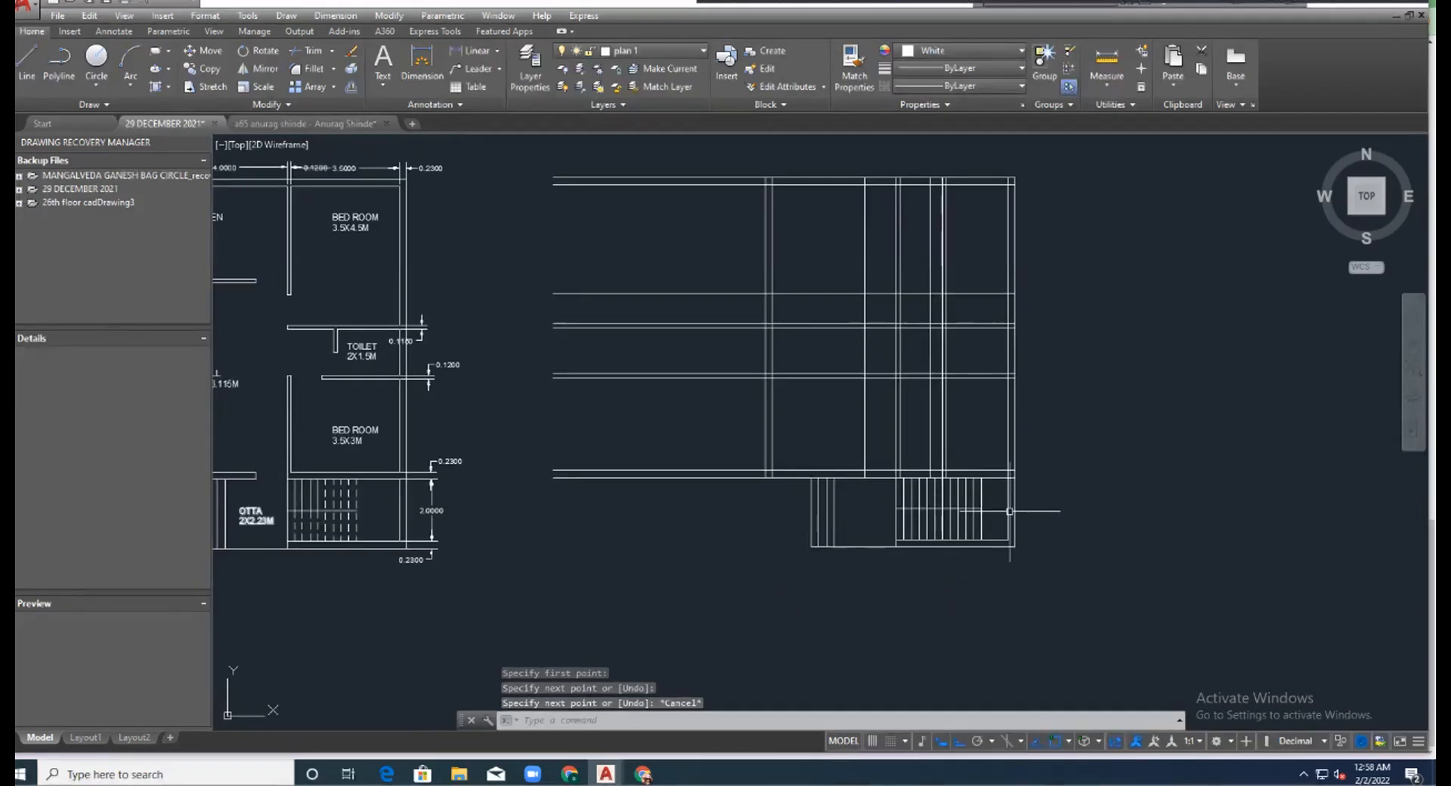
scroll(1045, 598, down, 2)
scroll(977, 379, up, 2)
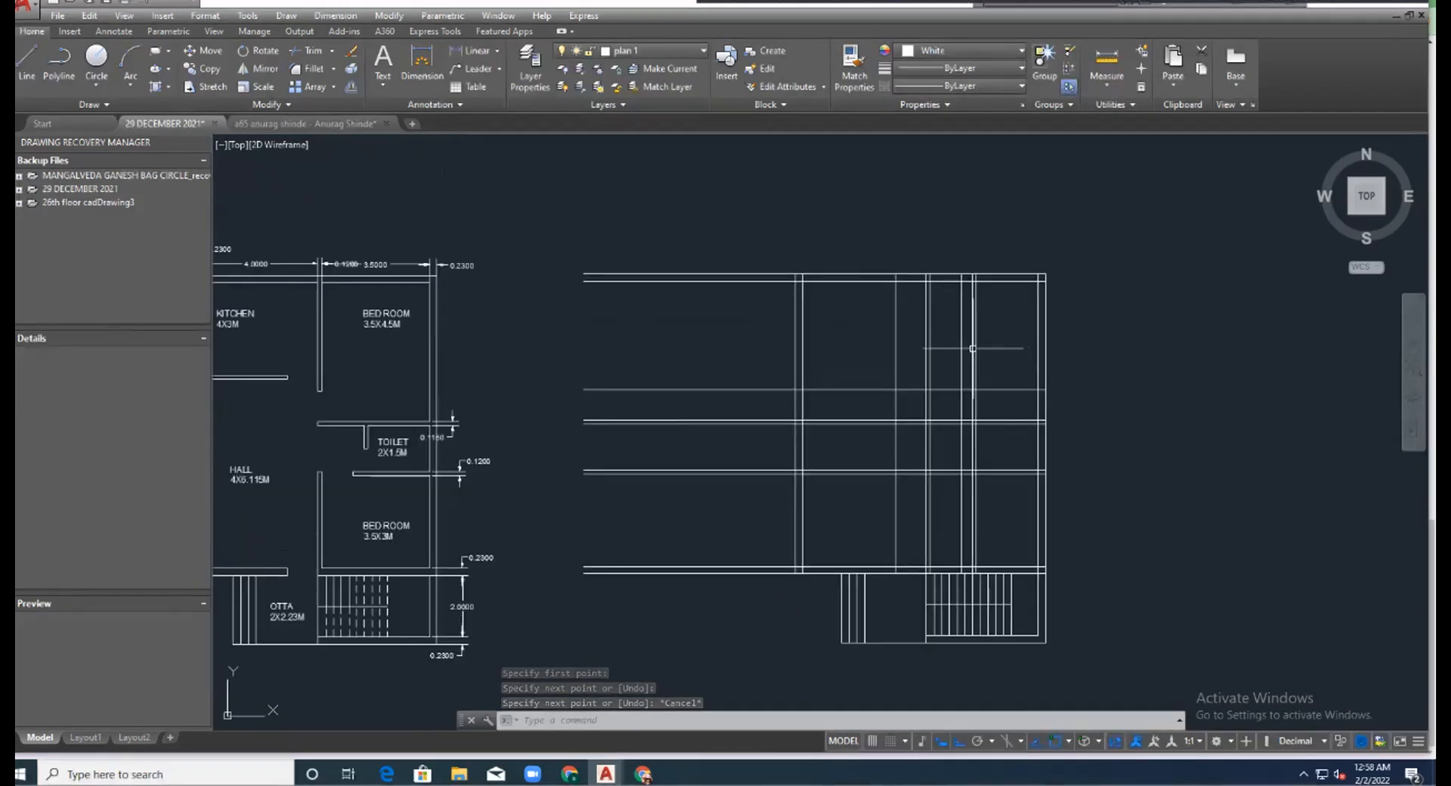
scroll(756, 434, down, 2)
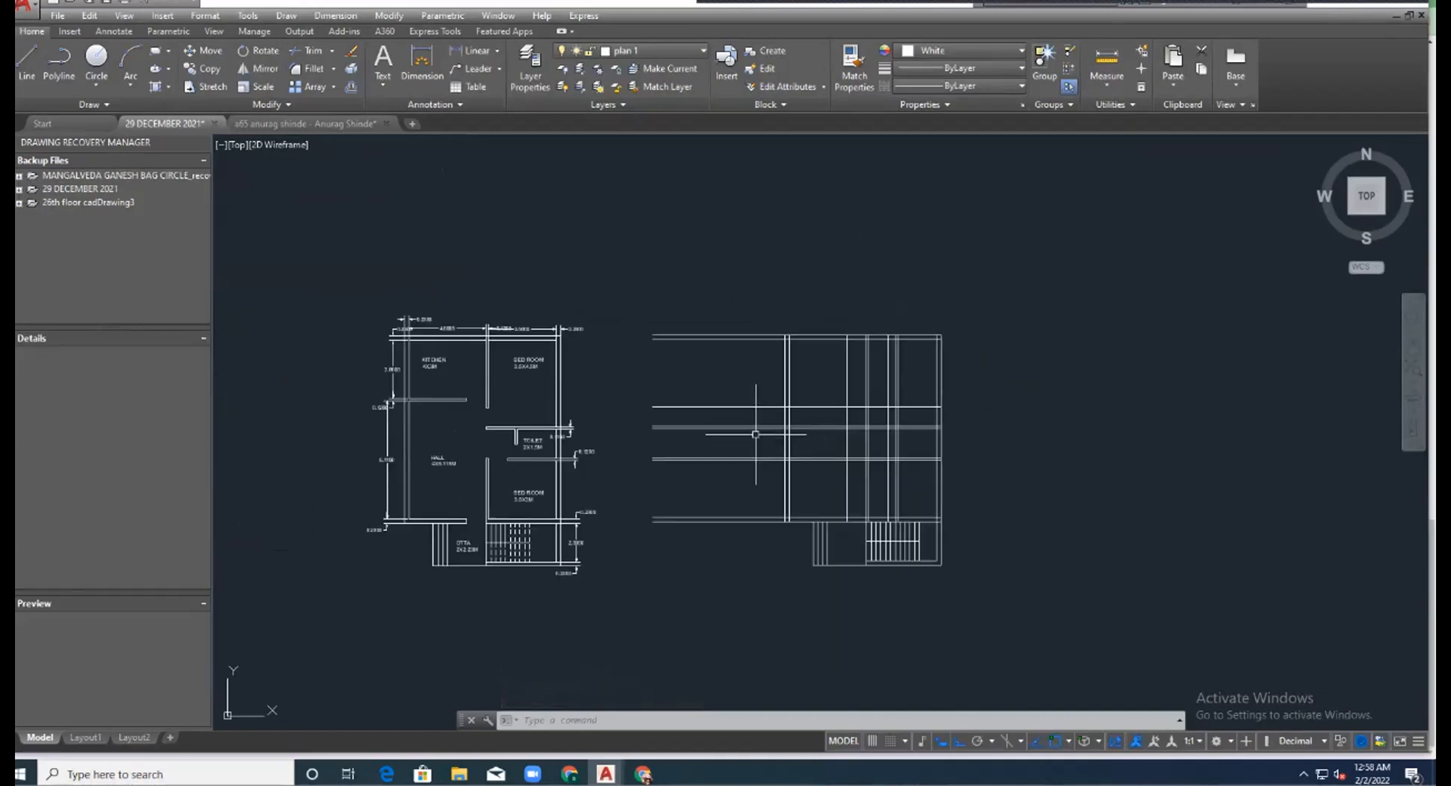
scroll(945, 453, up, 4)
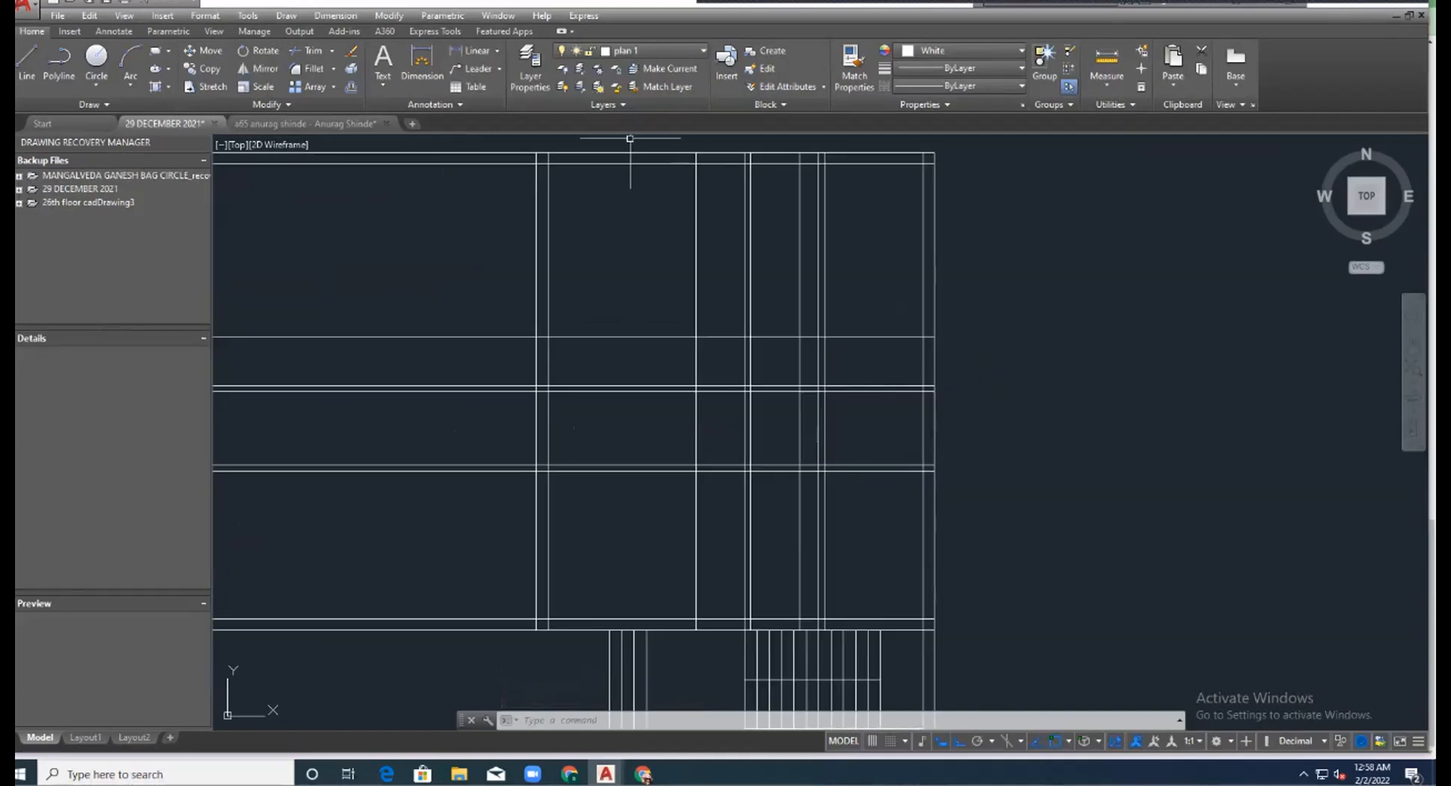
click(385, 16)
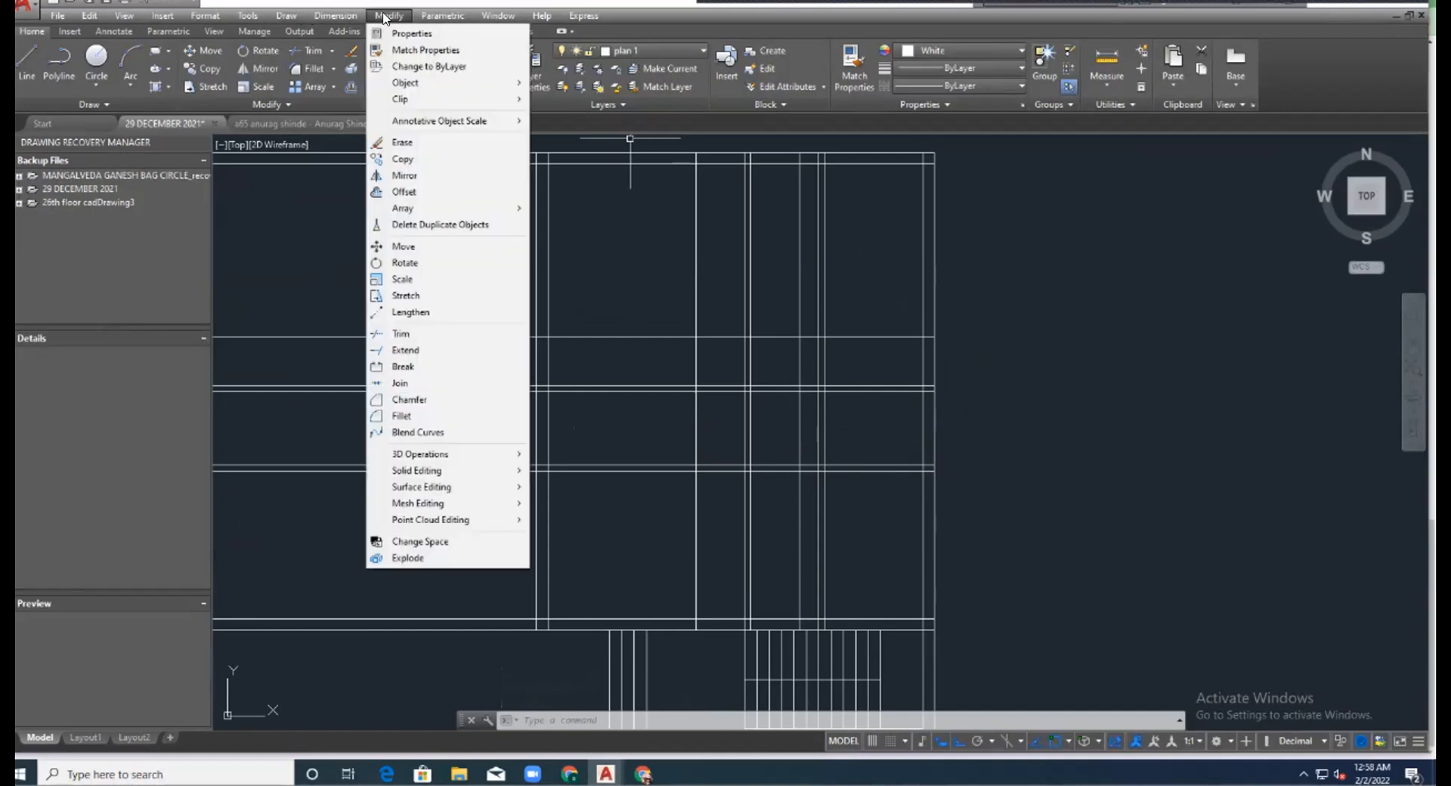
click(431, 334)
scroll(427, 339, down, 4)
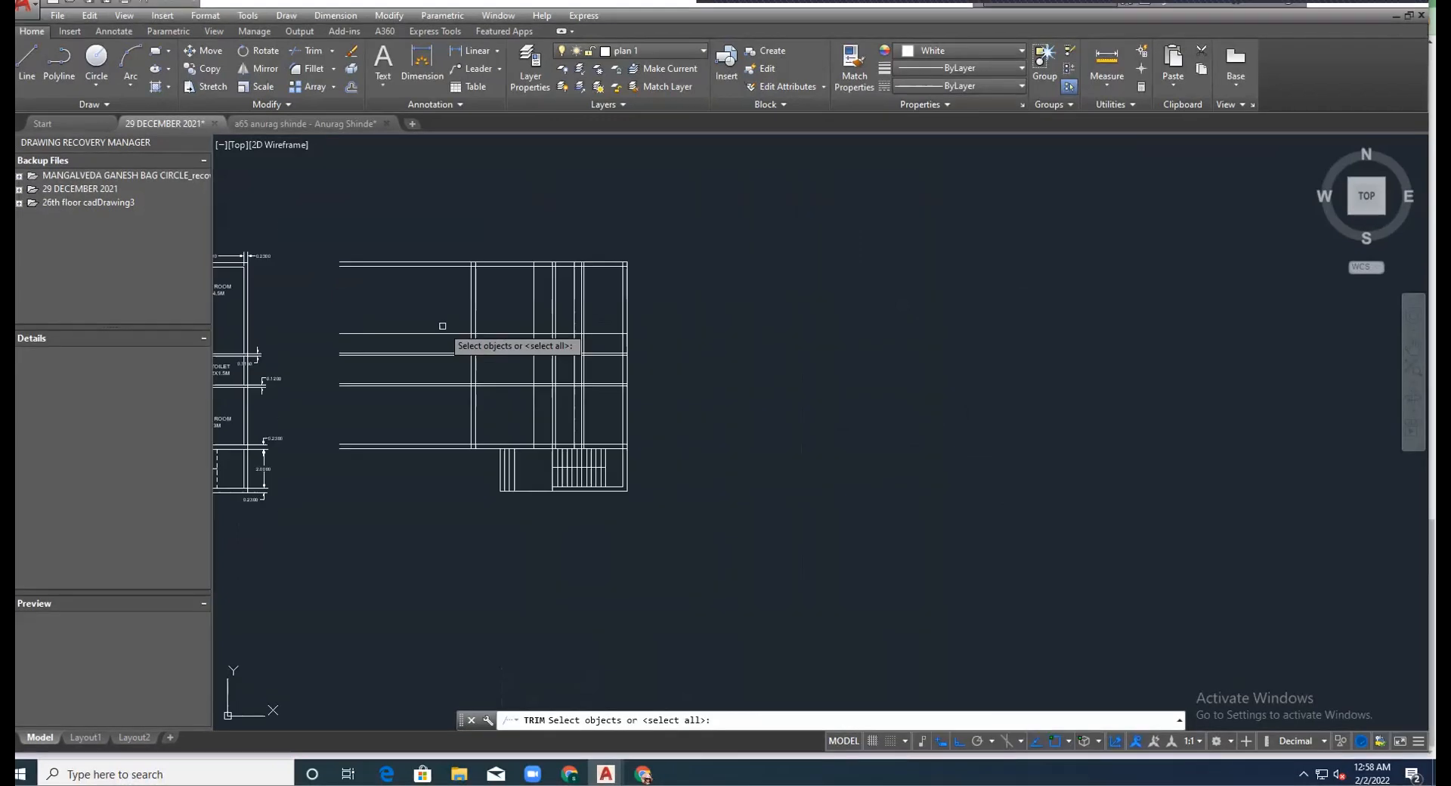
click(655, 537)
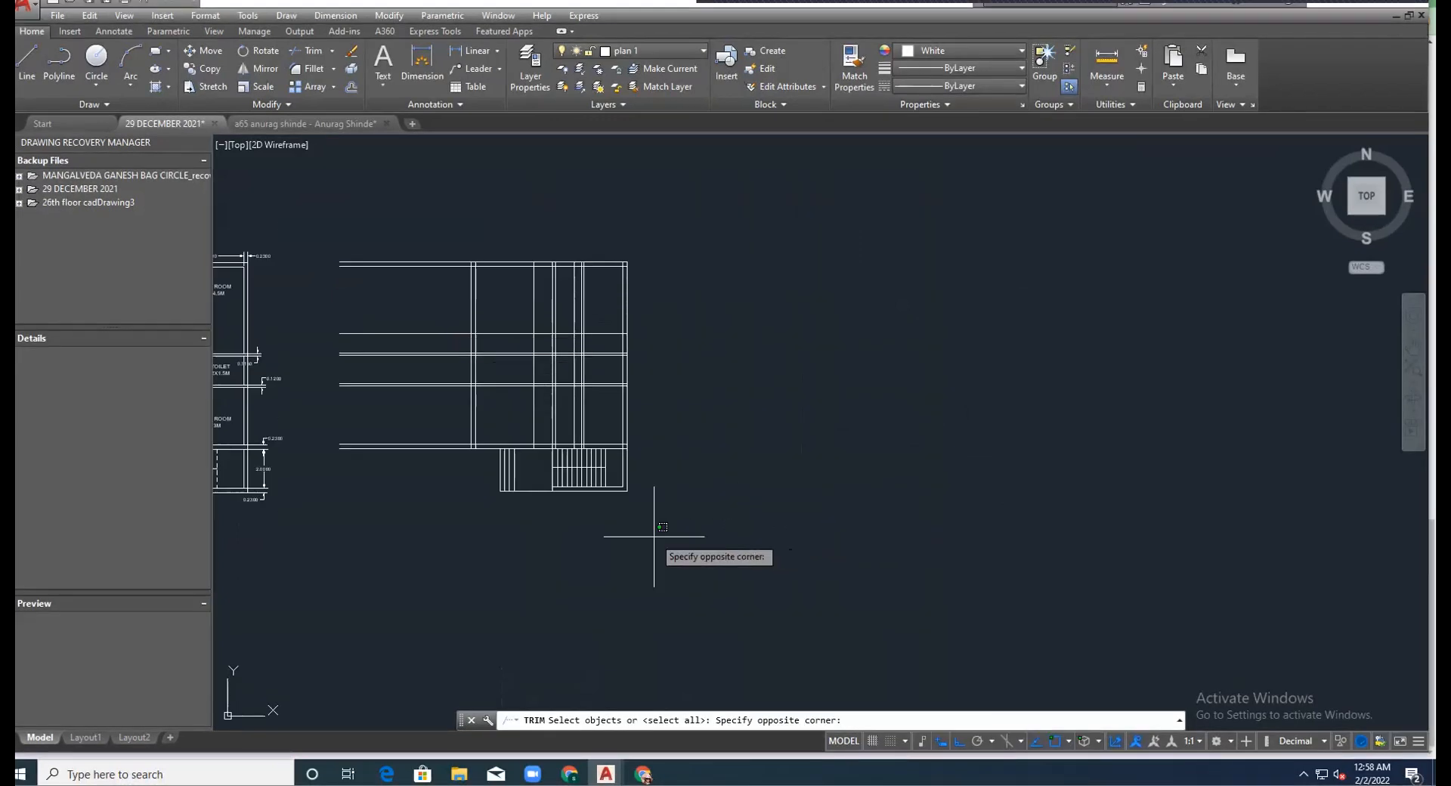
click(318, 184)
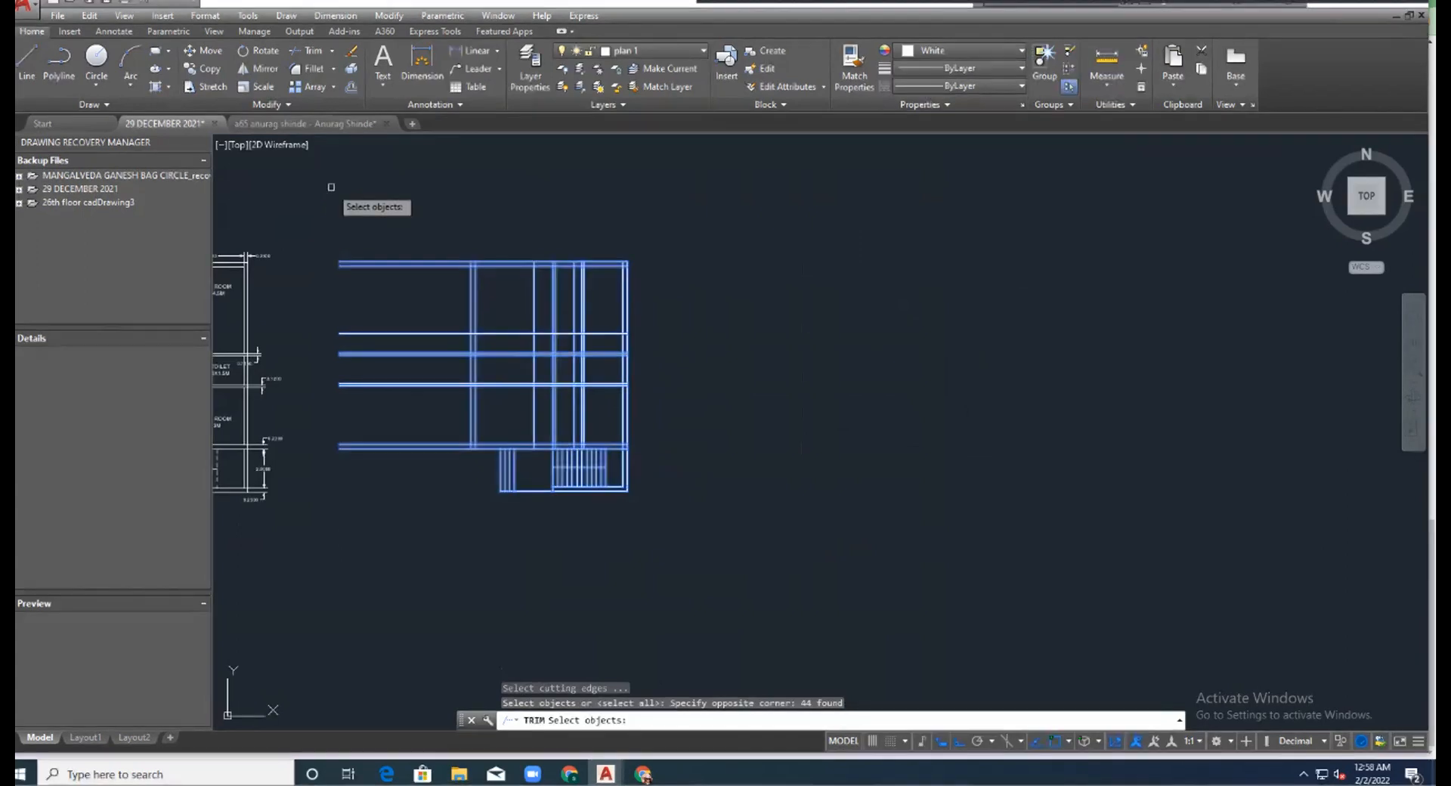
key(Return)
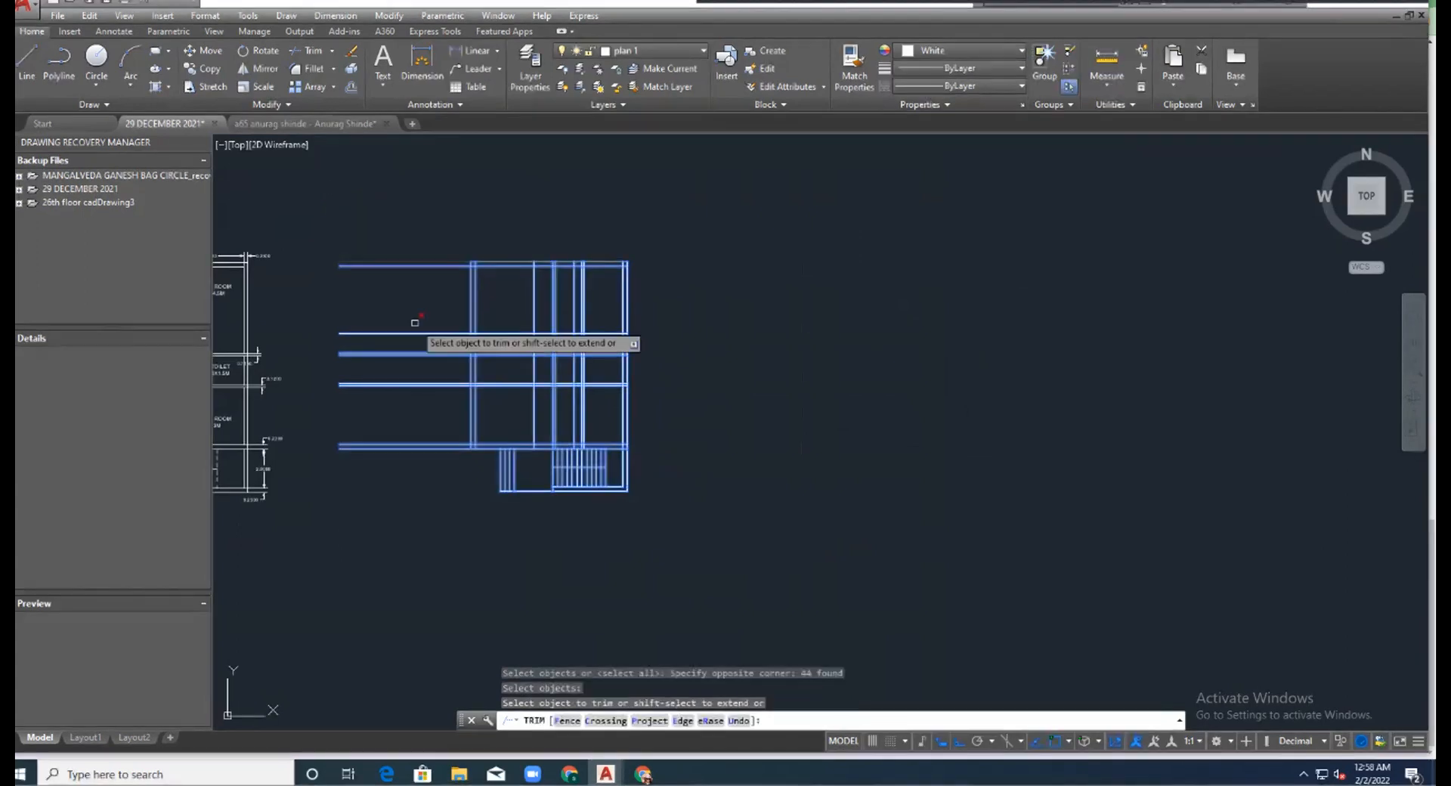
click(425, 476)
click(350, 238)
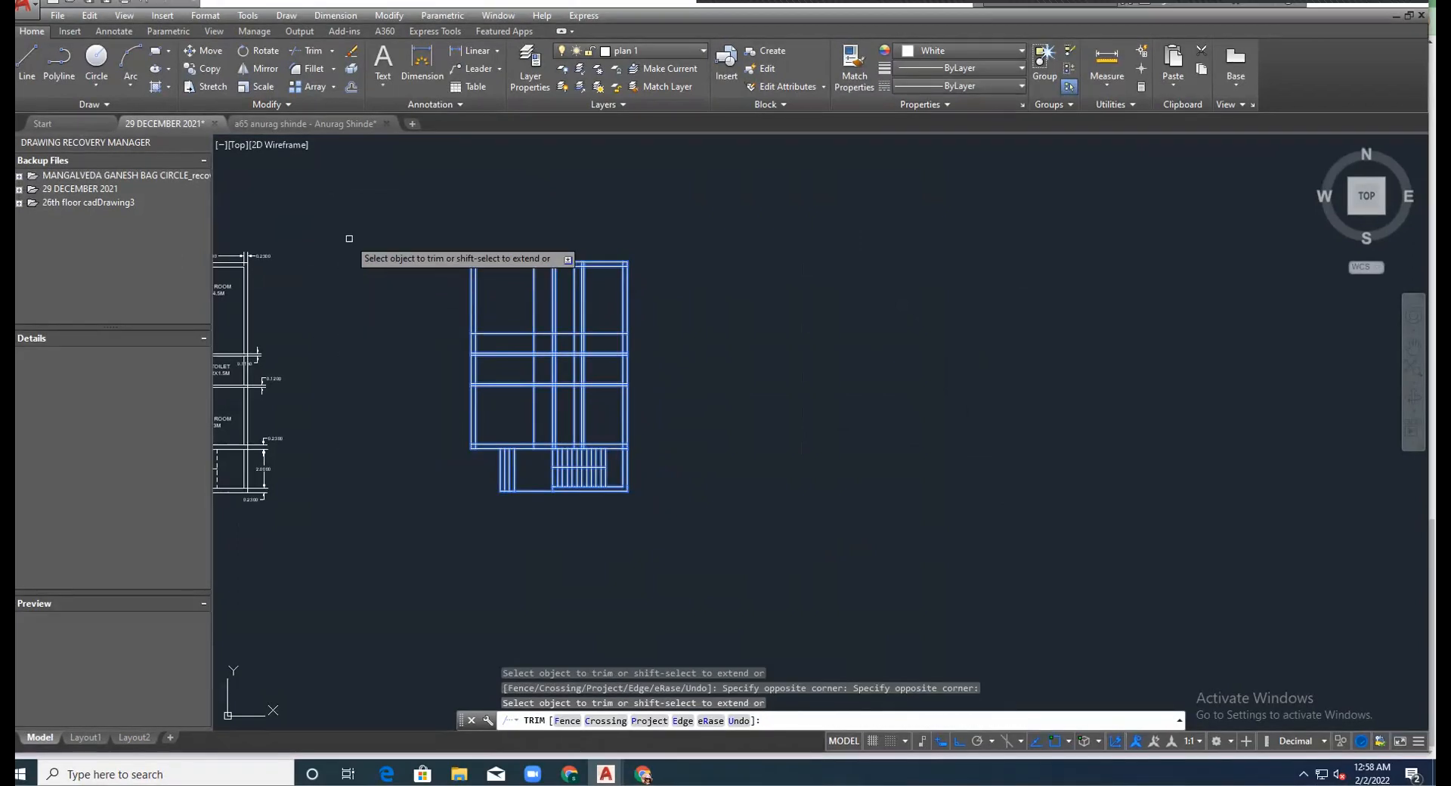
Trim the overlapping lines at the top-left wall corner and where the central partition meets the top wall, plus the door guide line in the kitchen.
scroll(467, 252, up, 3)
scroll(492, 268, up, 5)
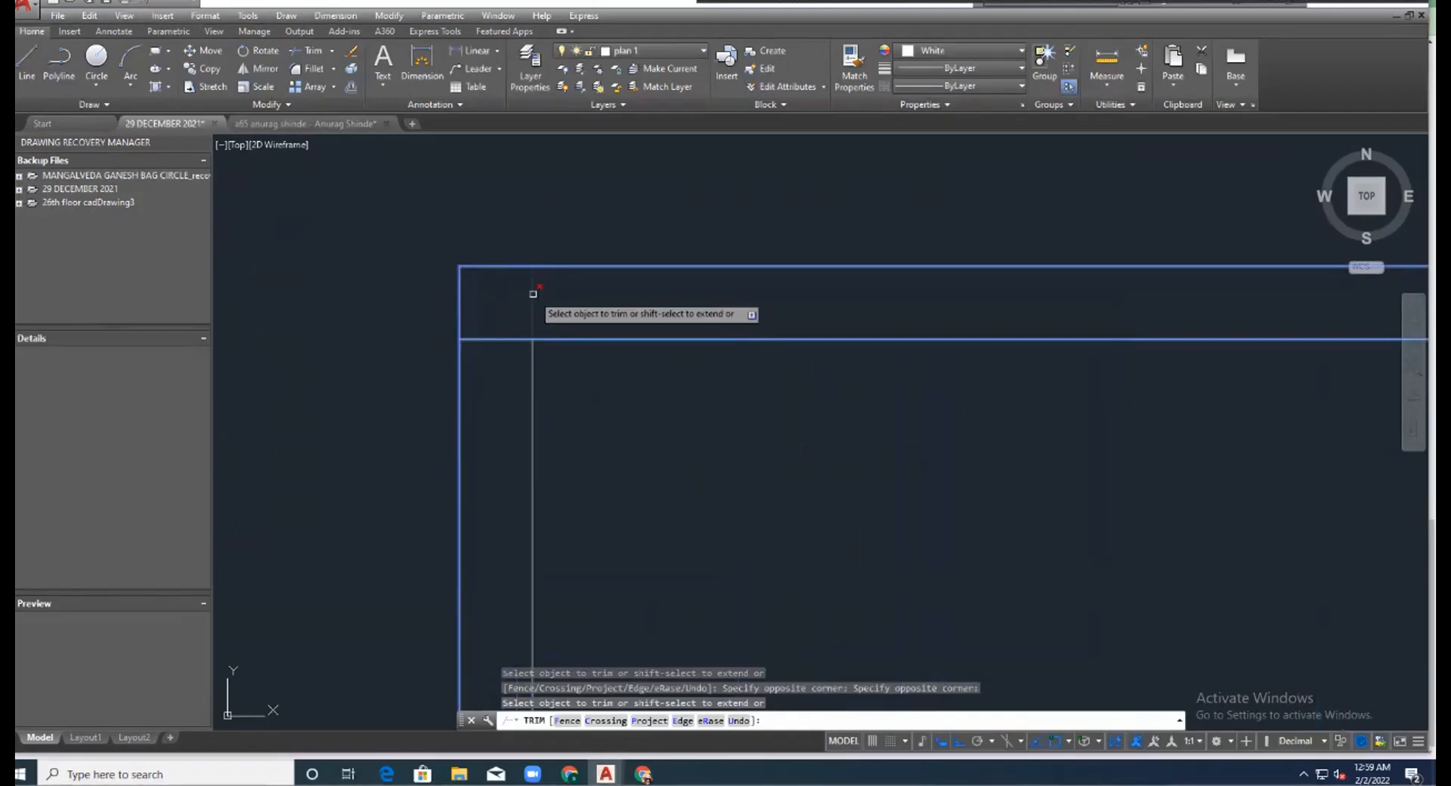
scroll(459, 277, down, 5)
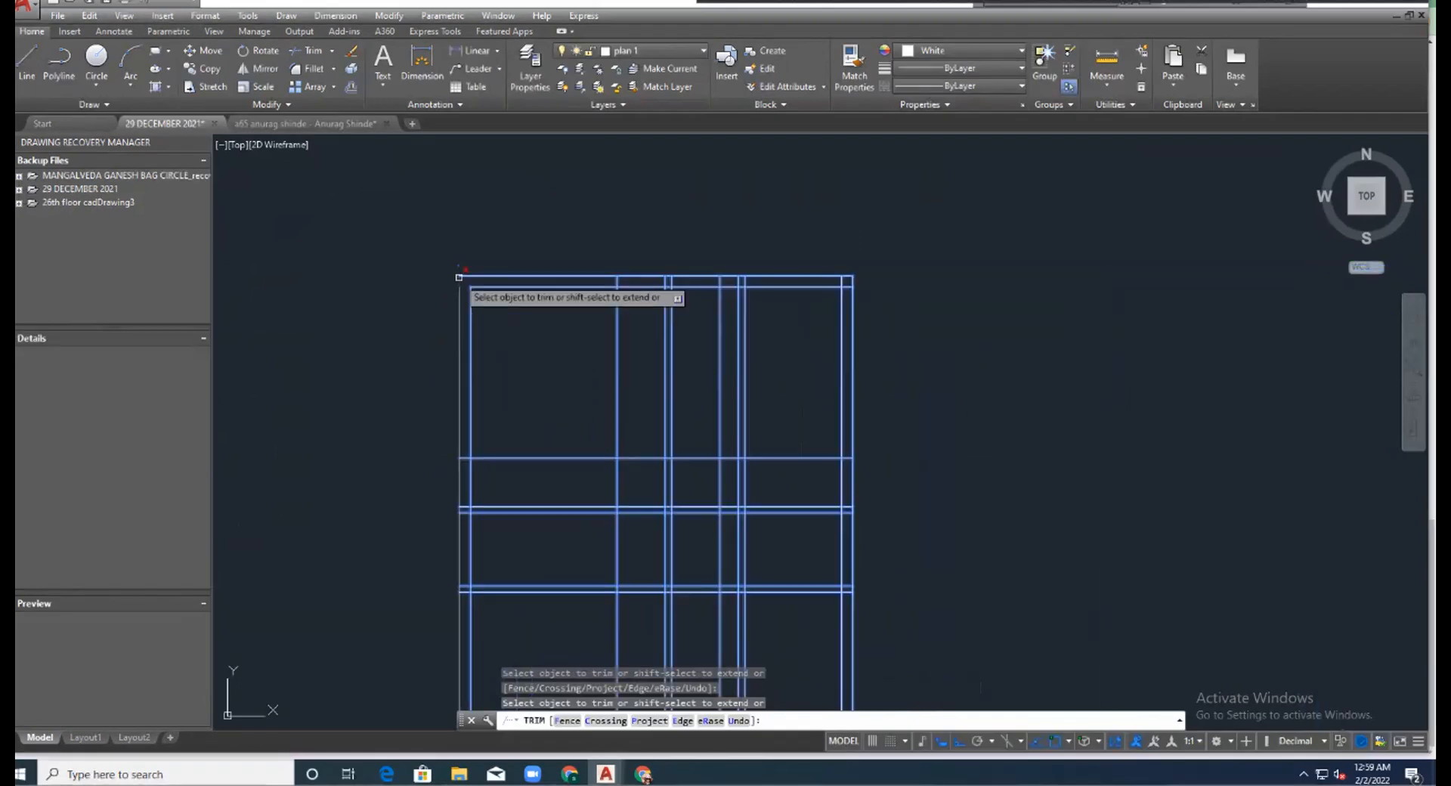
scroll(625, 282, up, 4)
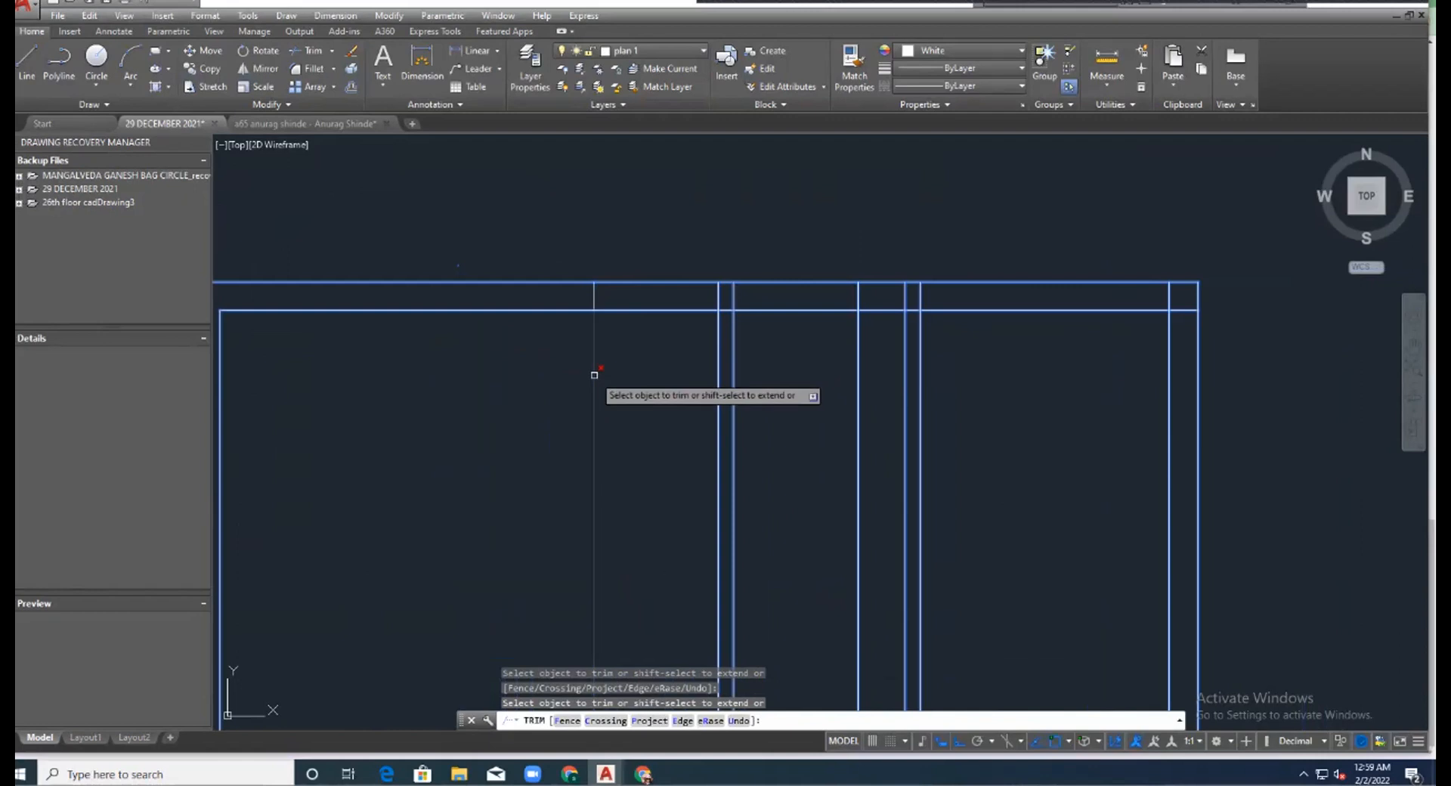
click(594, 297)
click(722, 297)
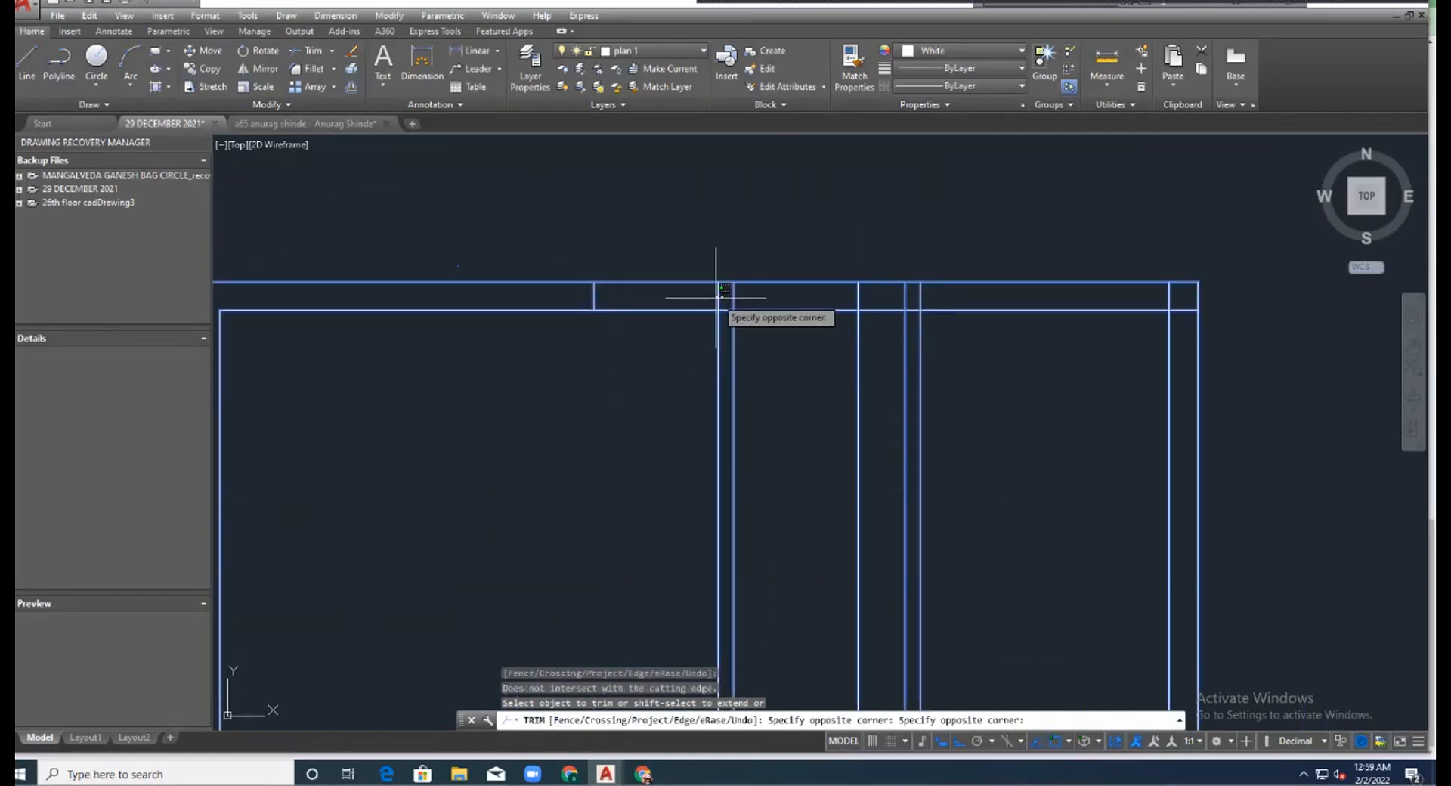
click(716, 298)
click(733, 299)
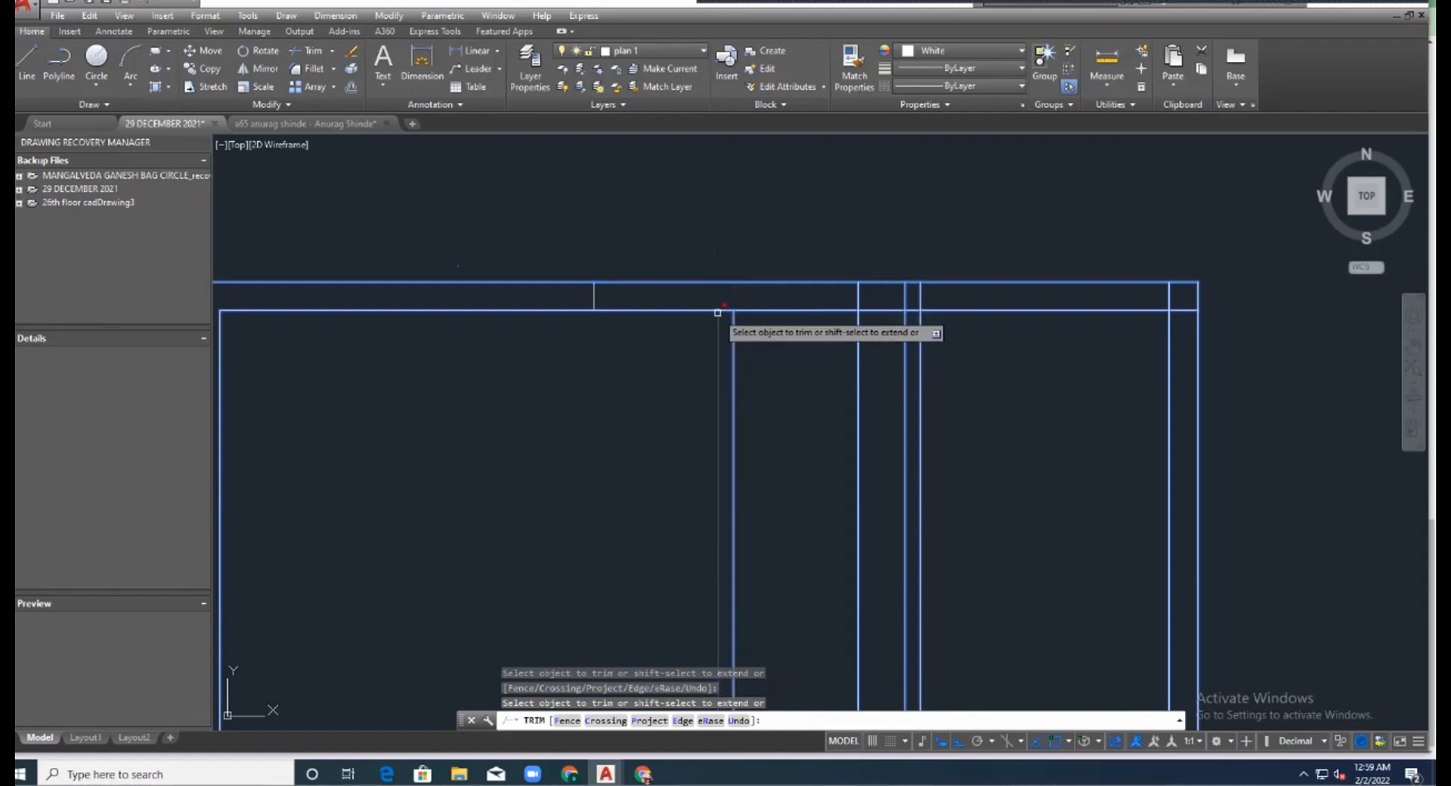
scroll(716, 302, up, 4)
click(731, 306)
scroll(721, 274, down, 5)
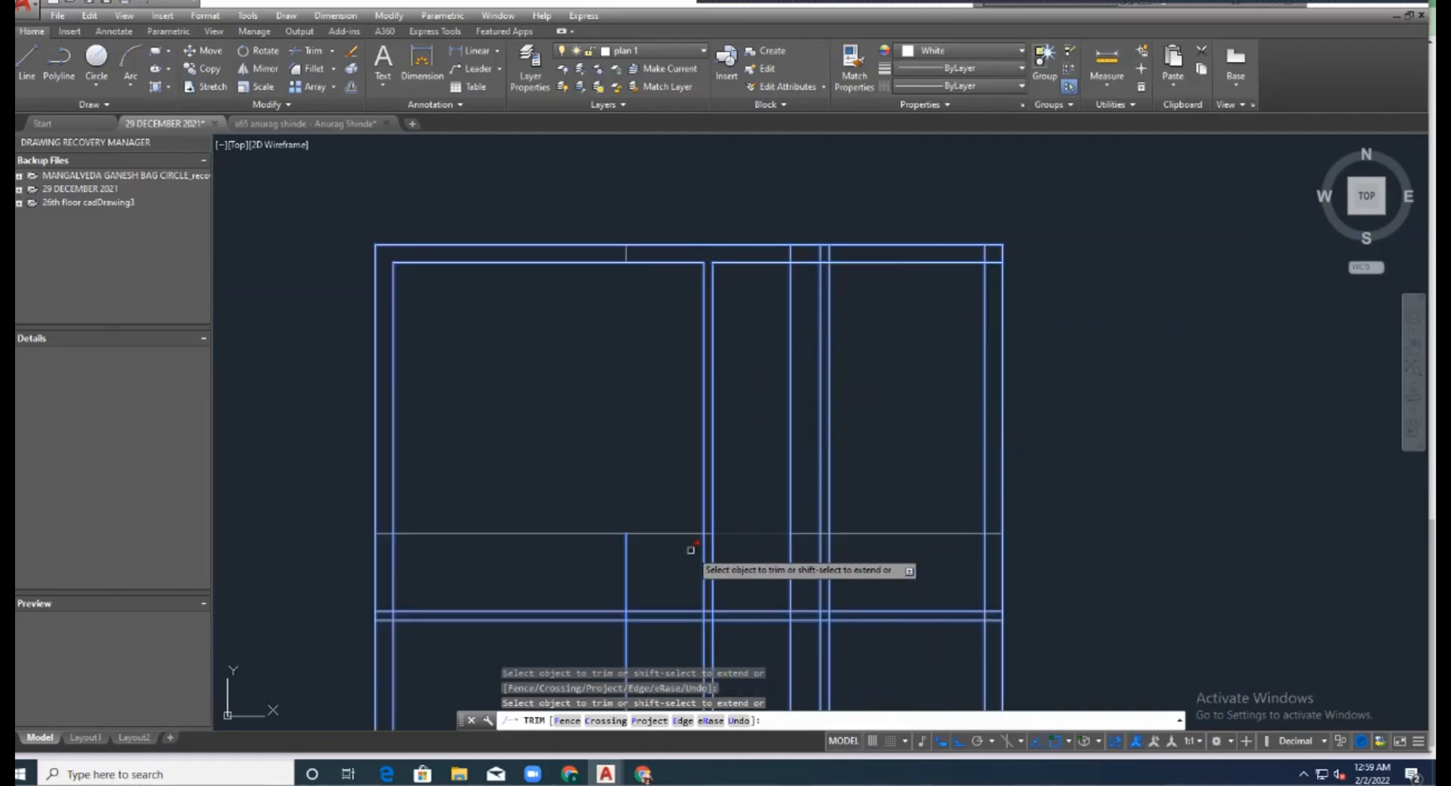
Trim the surplus partition and guide lines left of the central partition, and cut the opening between the kitchen partition's end and the central partition.
scroll(675, 518, down, 2)
scroll(673, 561, up, 4)
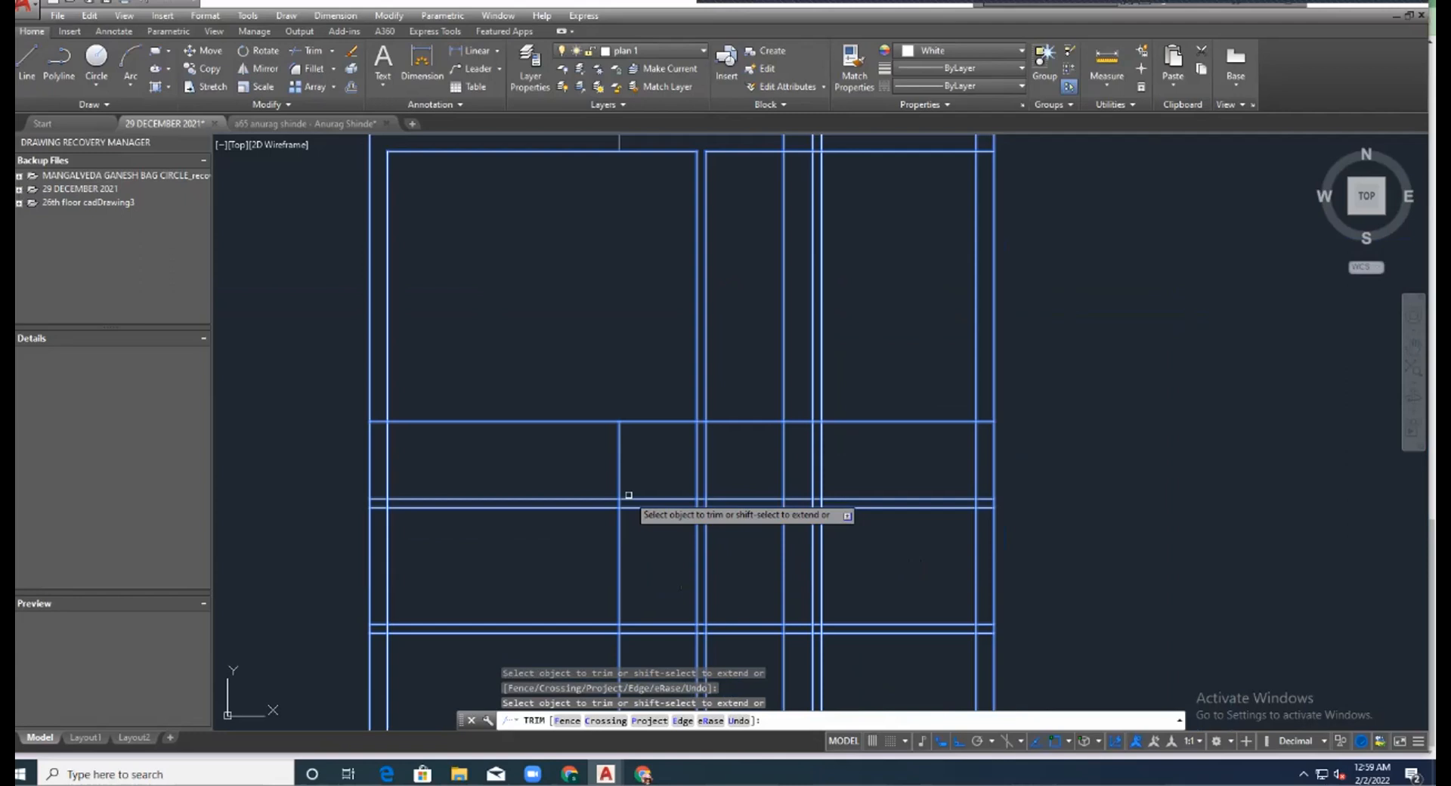
scroll(499, 349, down, 5)
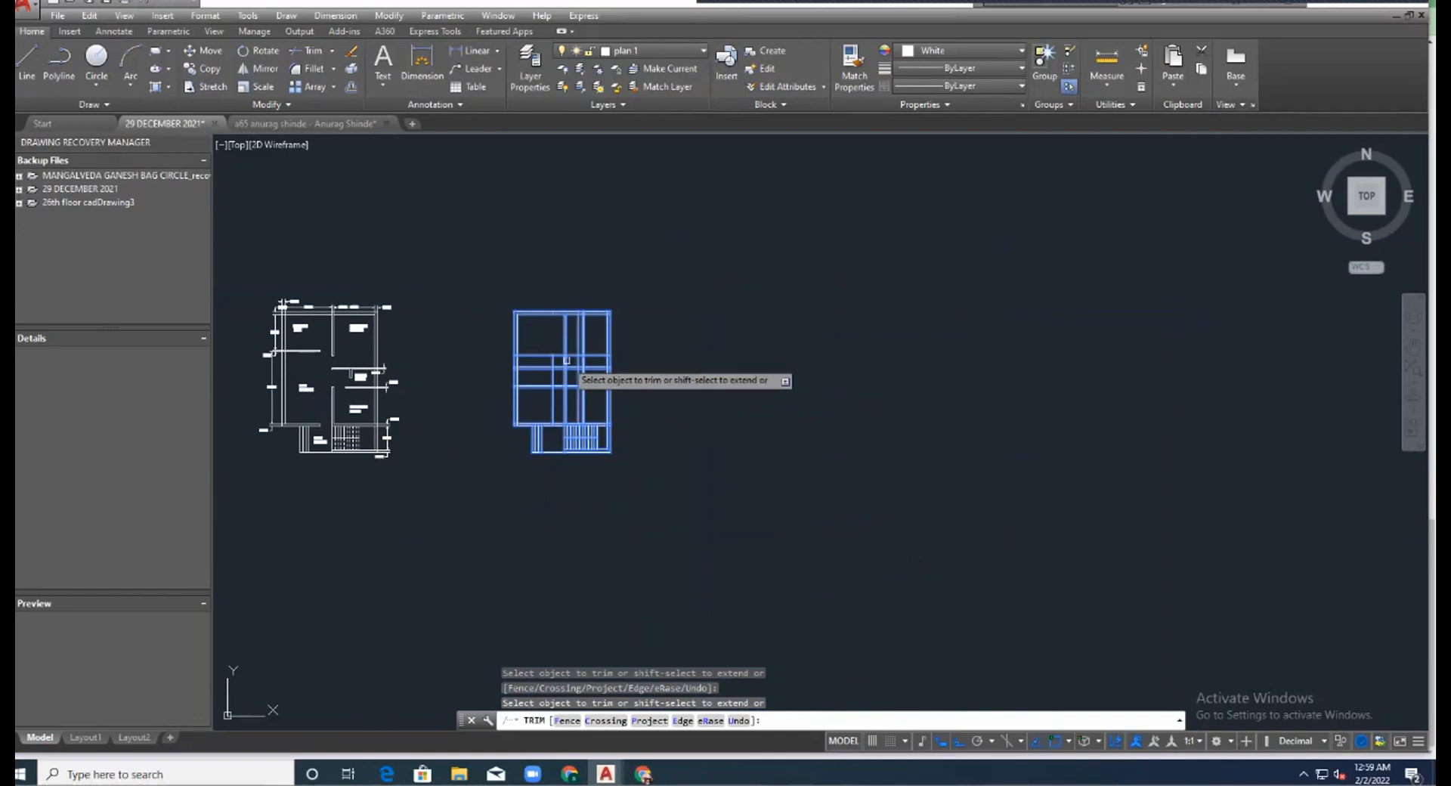
scroll(563, 360, up, 4)
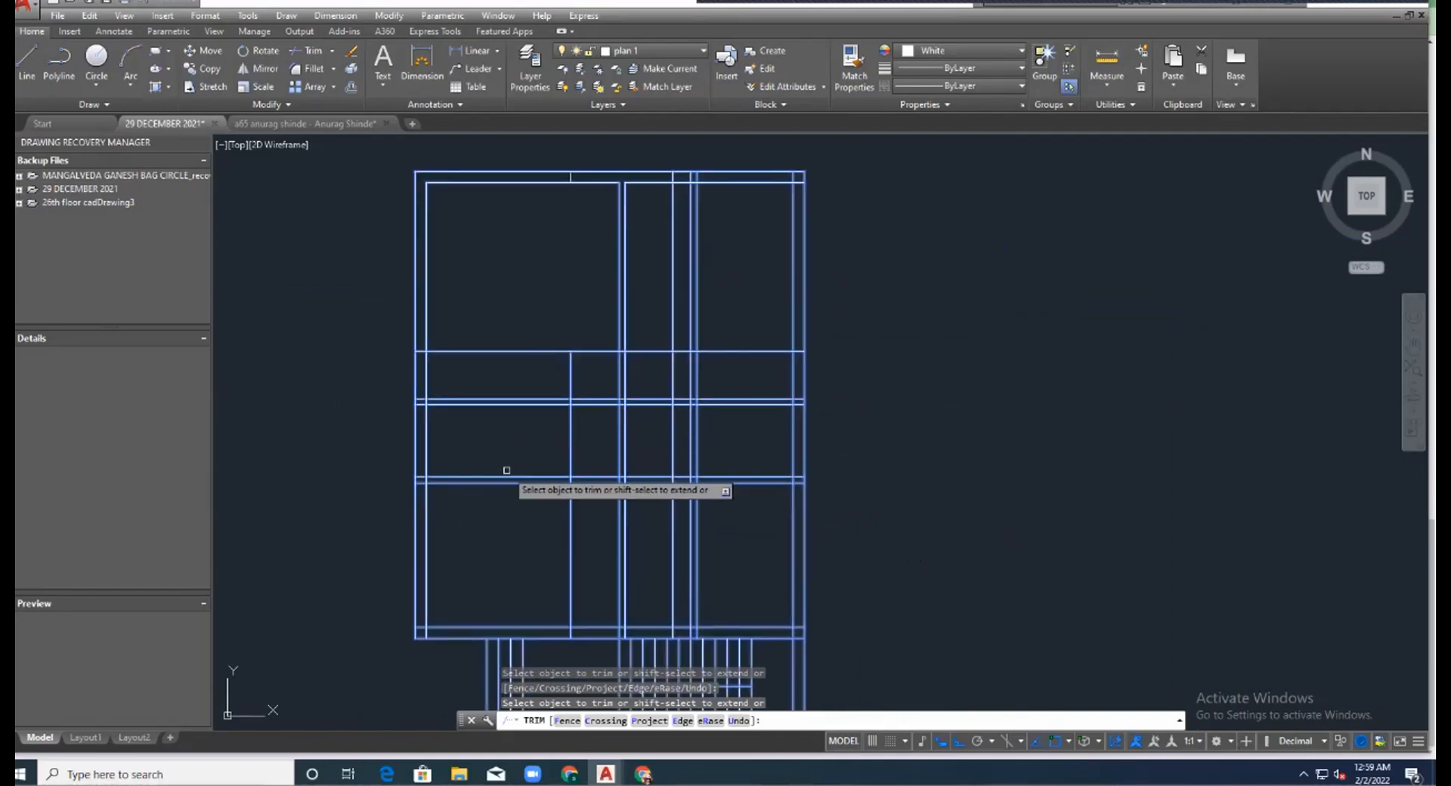
click(533, 500)
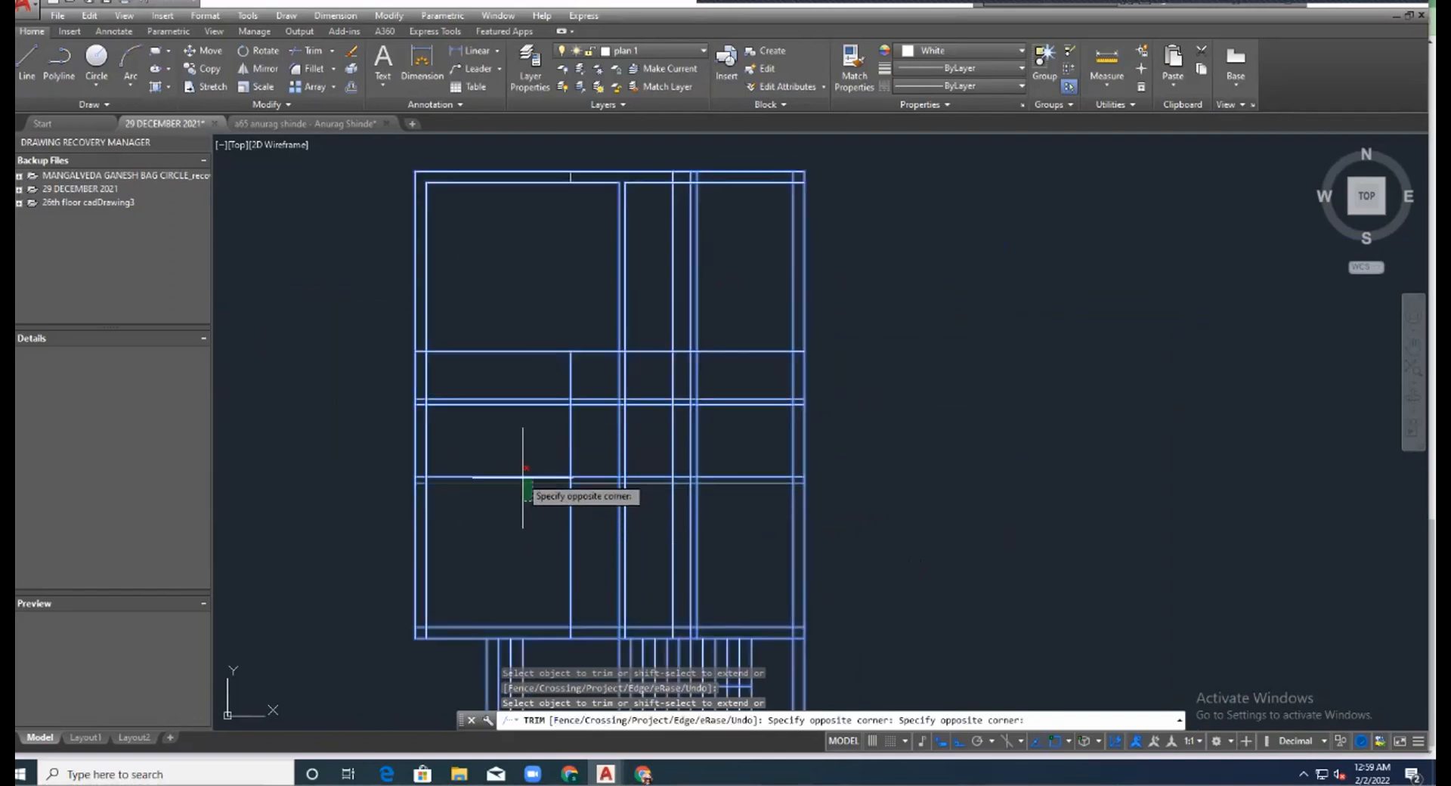
click(523, 478)
click(486, 351)
click(603, 352)
click(572, 377)
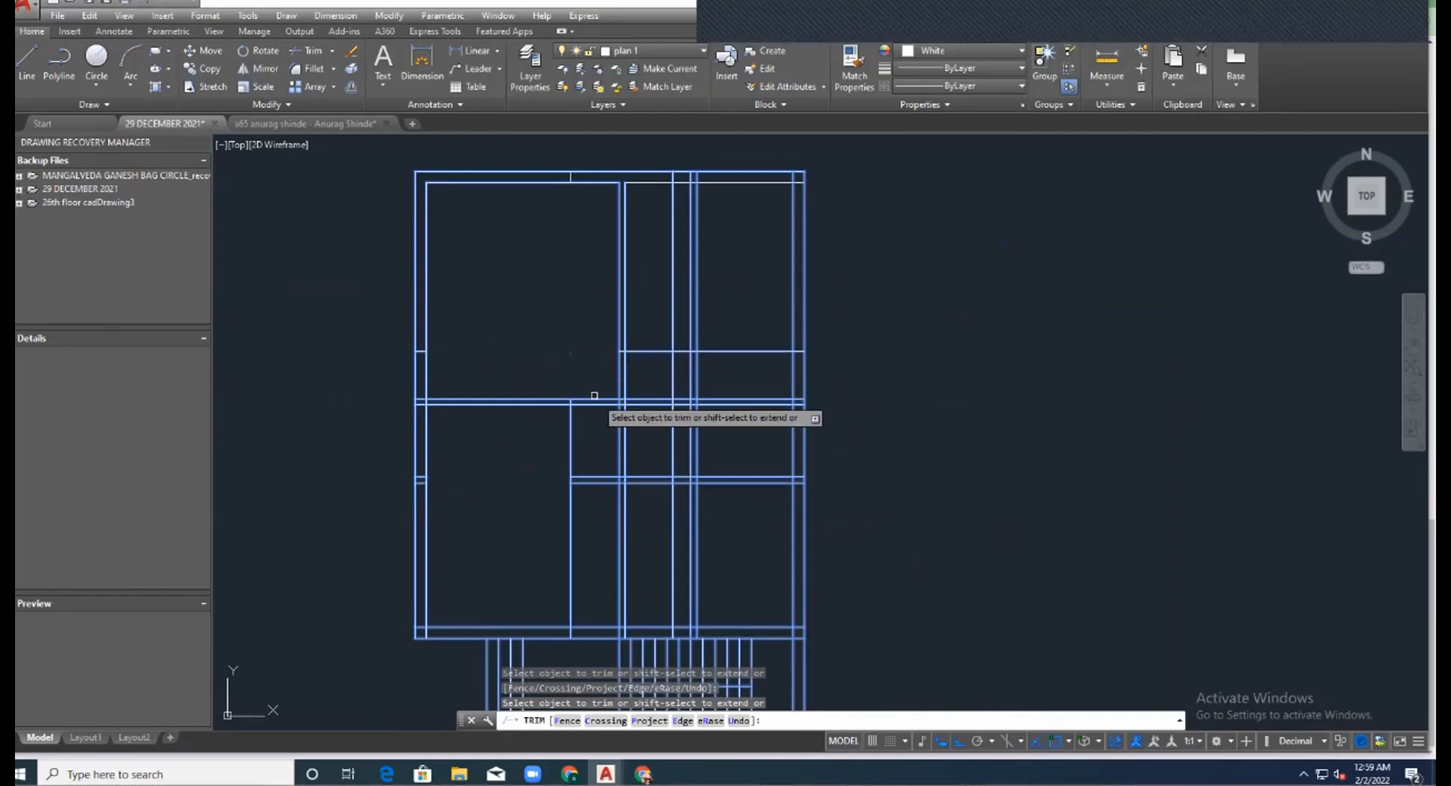
click(594, 399)
click(594, 402)
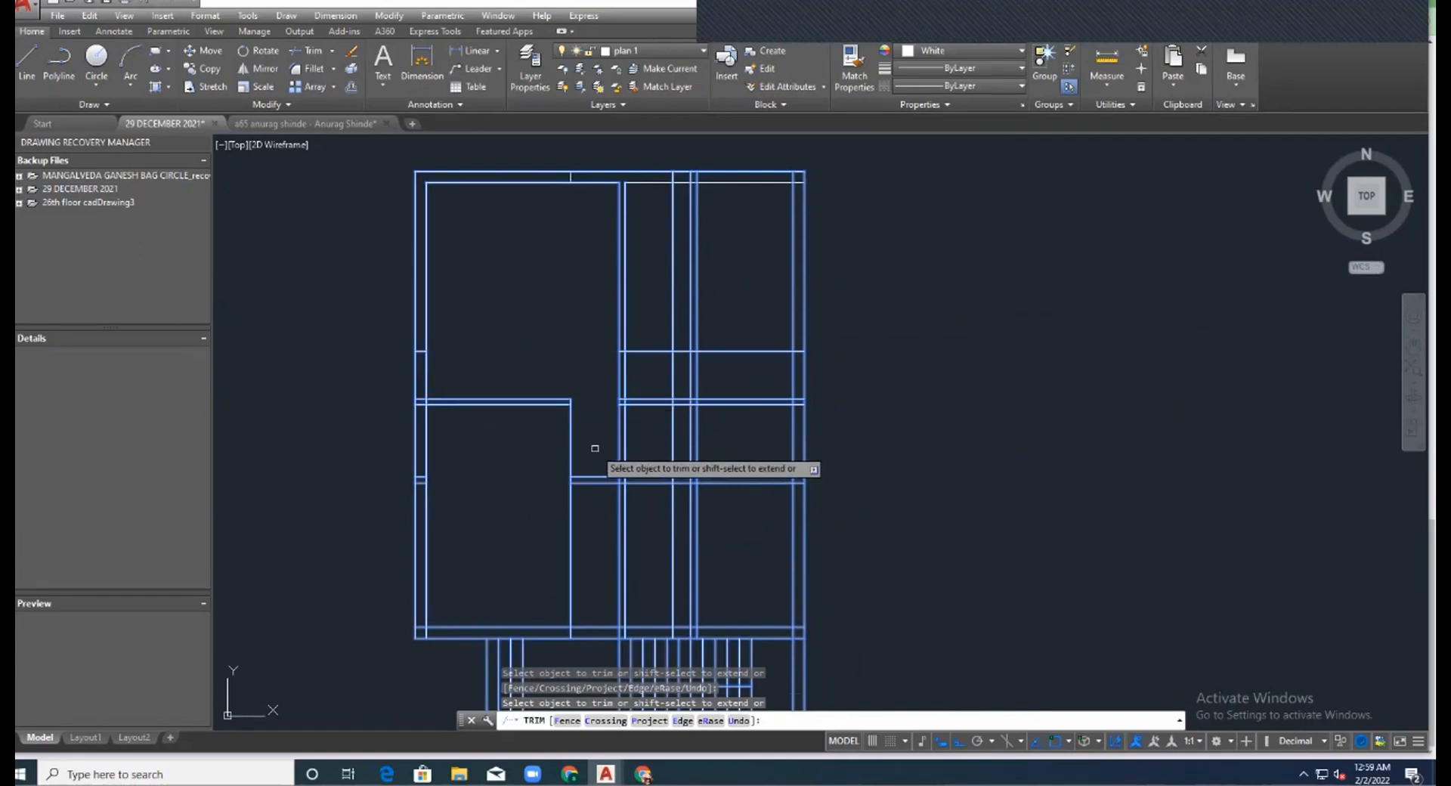
Cut the entrance opening between the hall's front wall end and the central partition, and trim the vertical door guide line across the hall.
scroll(589, 448, up, 2)
scroll(586, 451, down, 5)
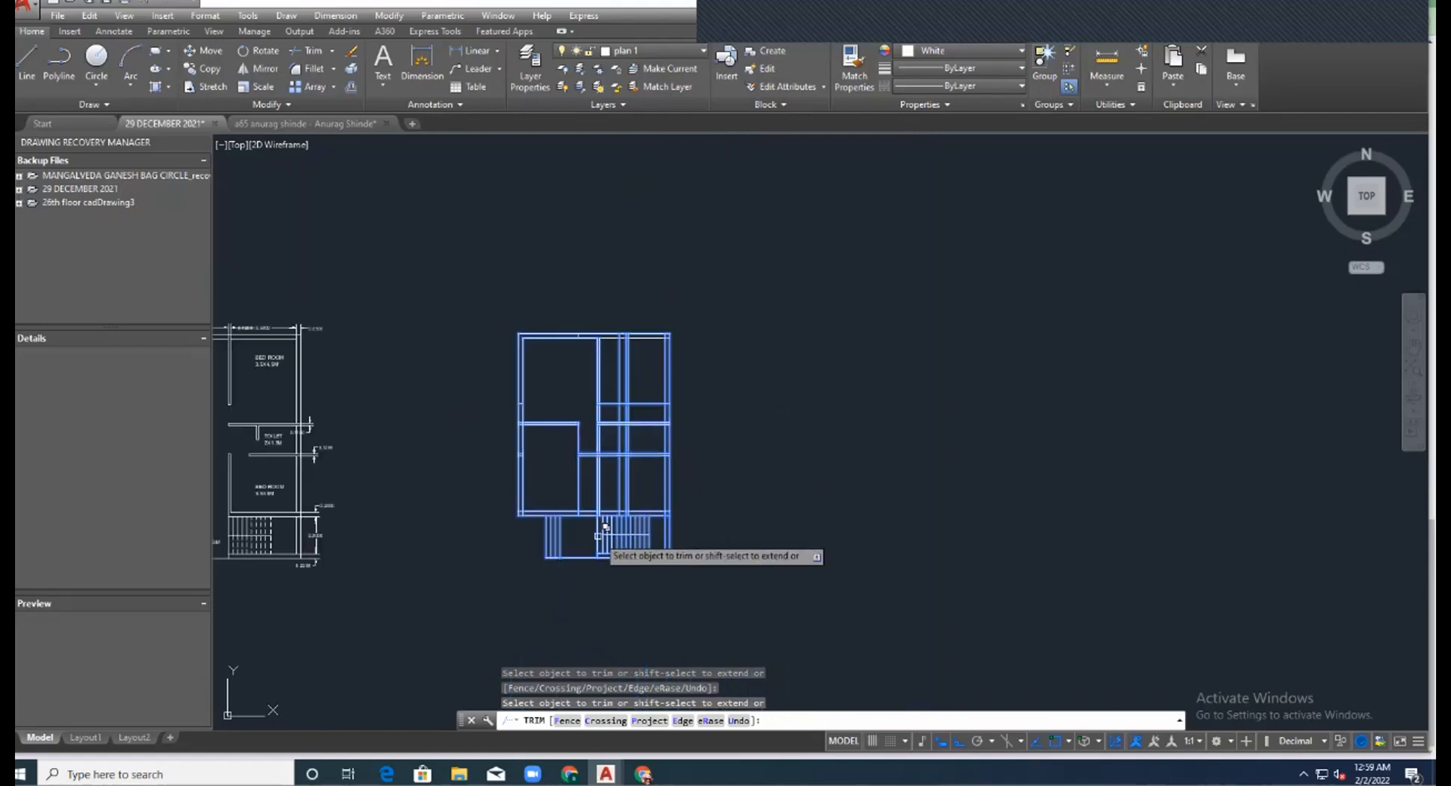
scroll(596, 537, up, 5)
click(578, 464)
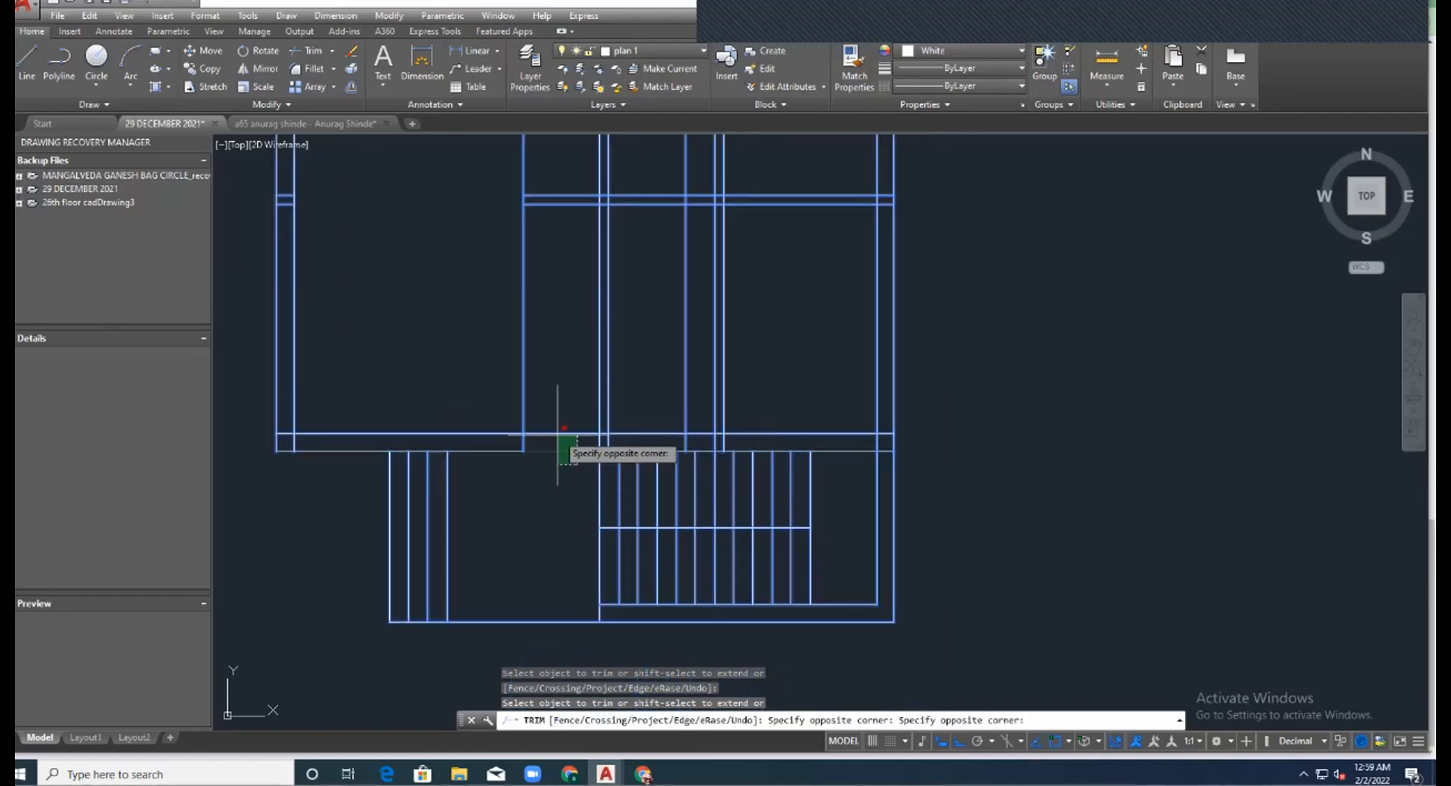
click(549, 418)
scroll(552, 415, down, 4)
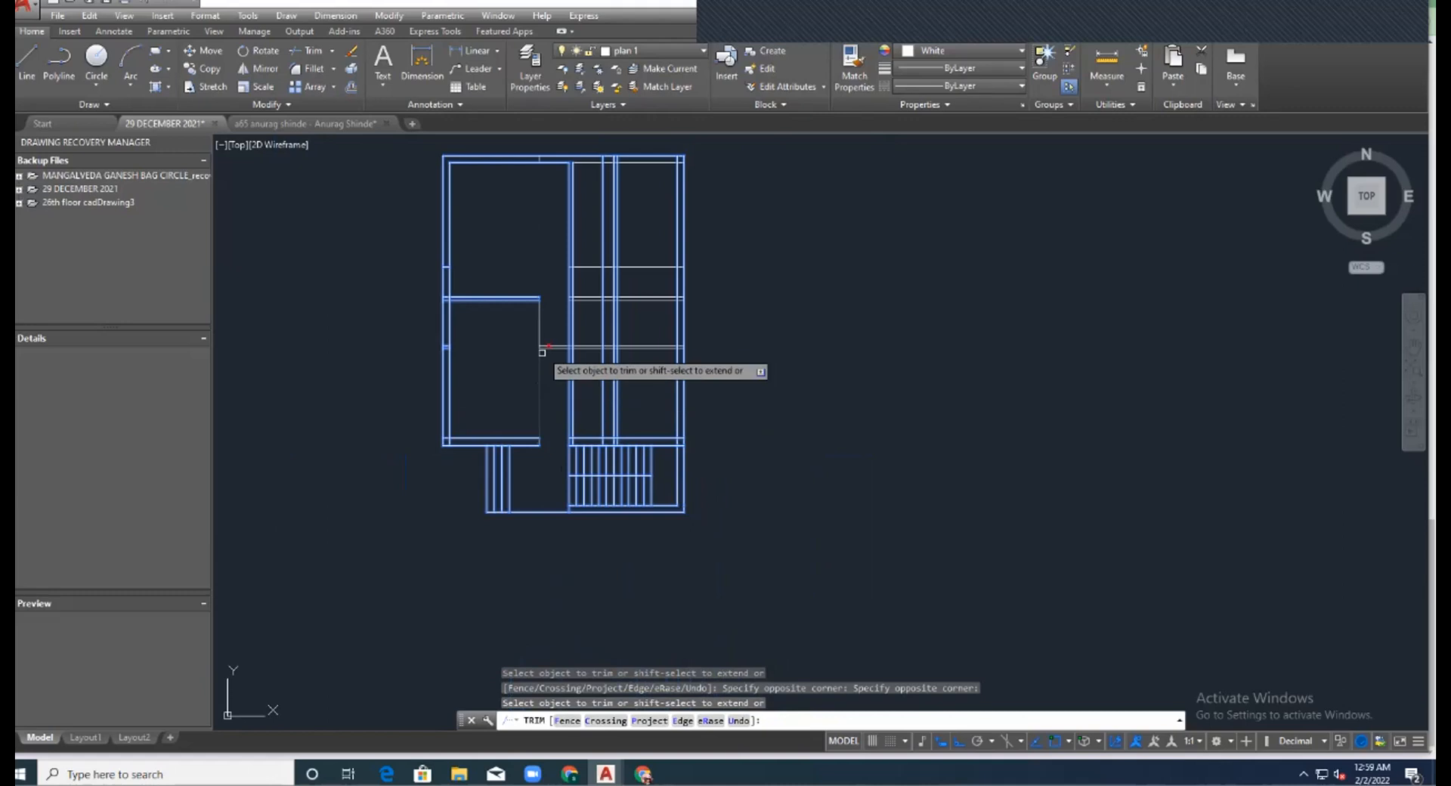
scroll(538, 335, up, 3)
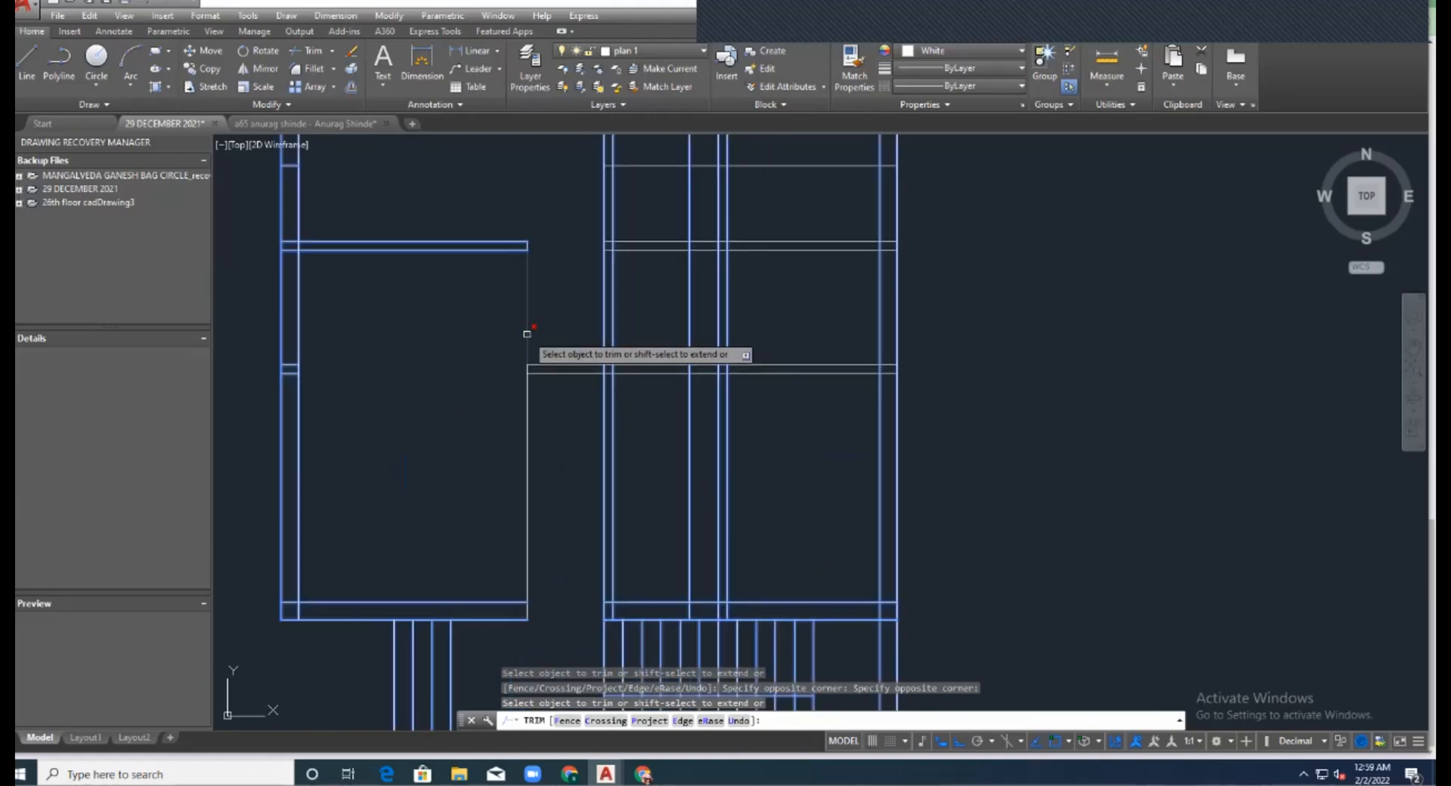
click(527, 442)
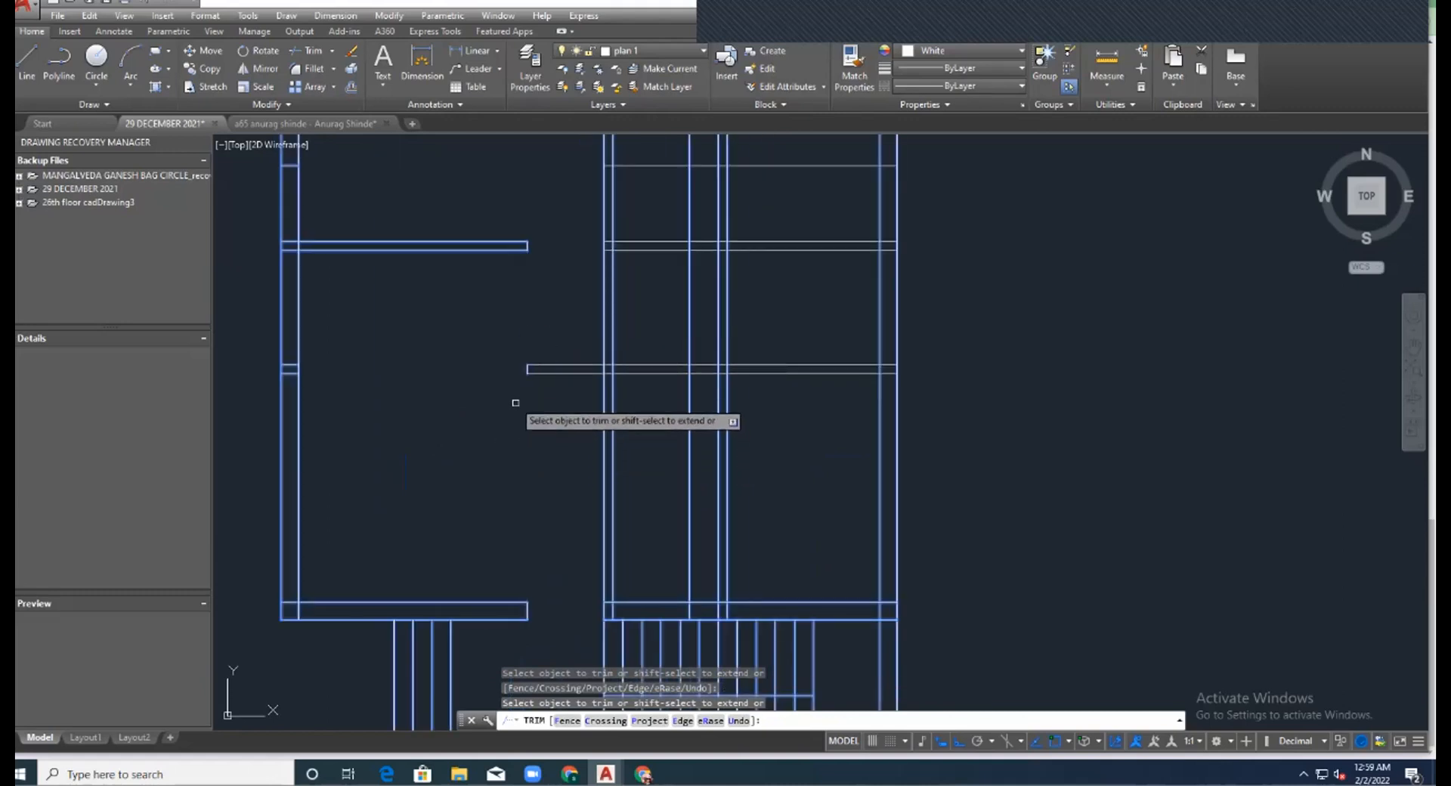
Try to trim the leftover stub inside the left outer wall, and clear the overlapping wall lines at the plan's lower-left corner.
click(288, 366)
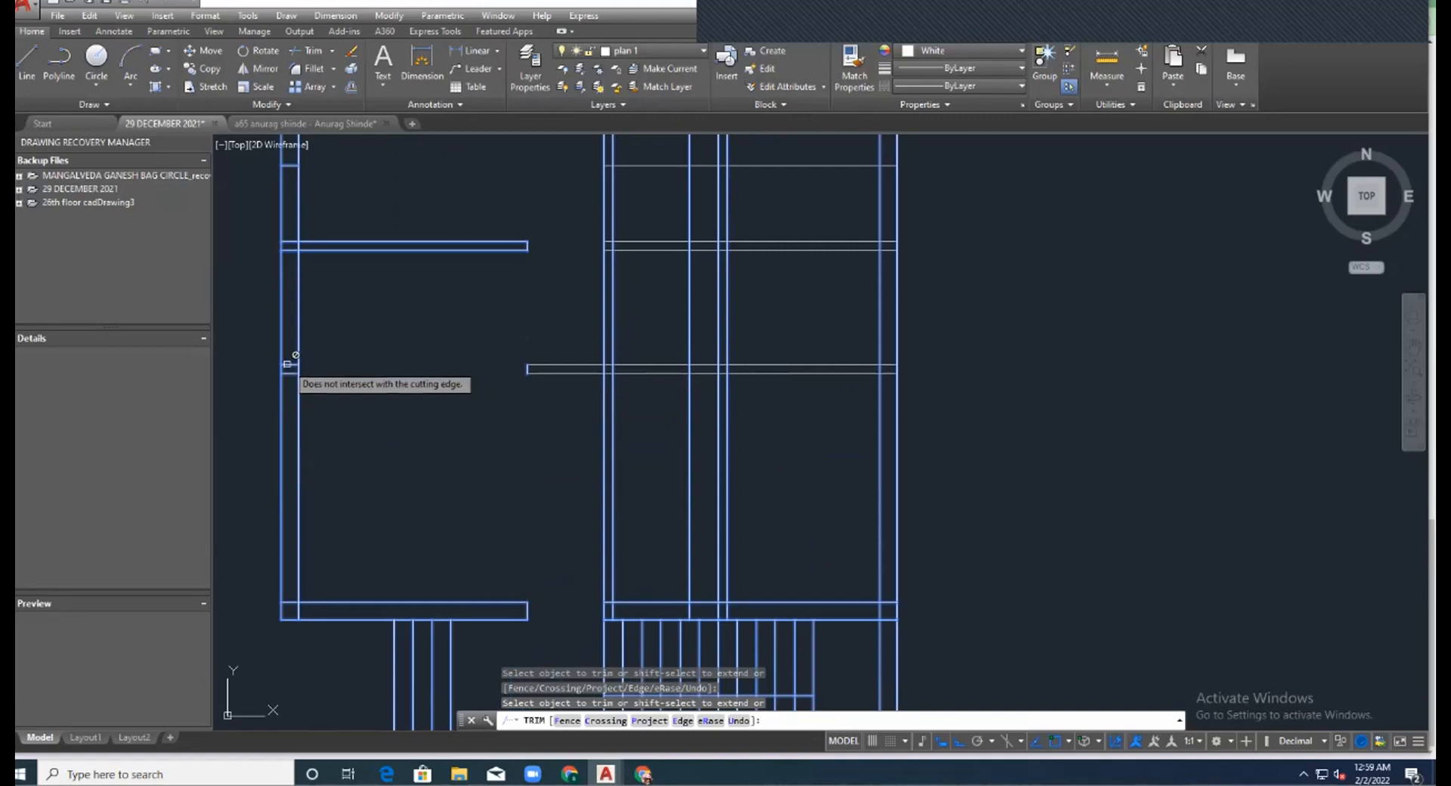
scroll(286, 365, up, 3)
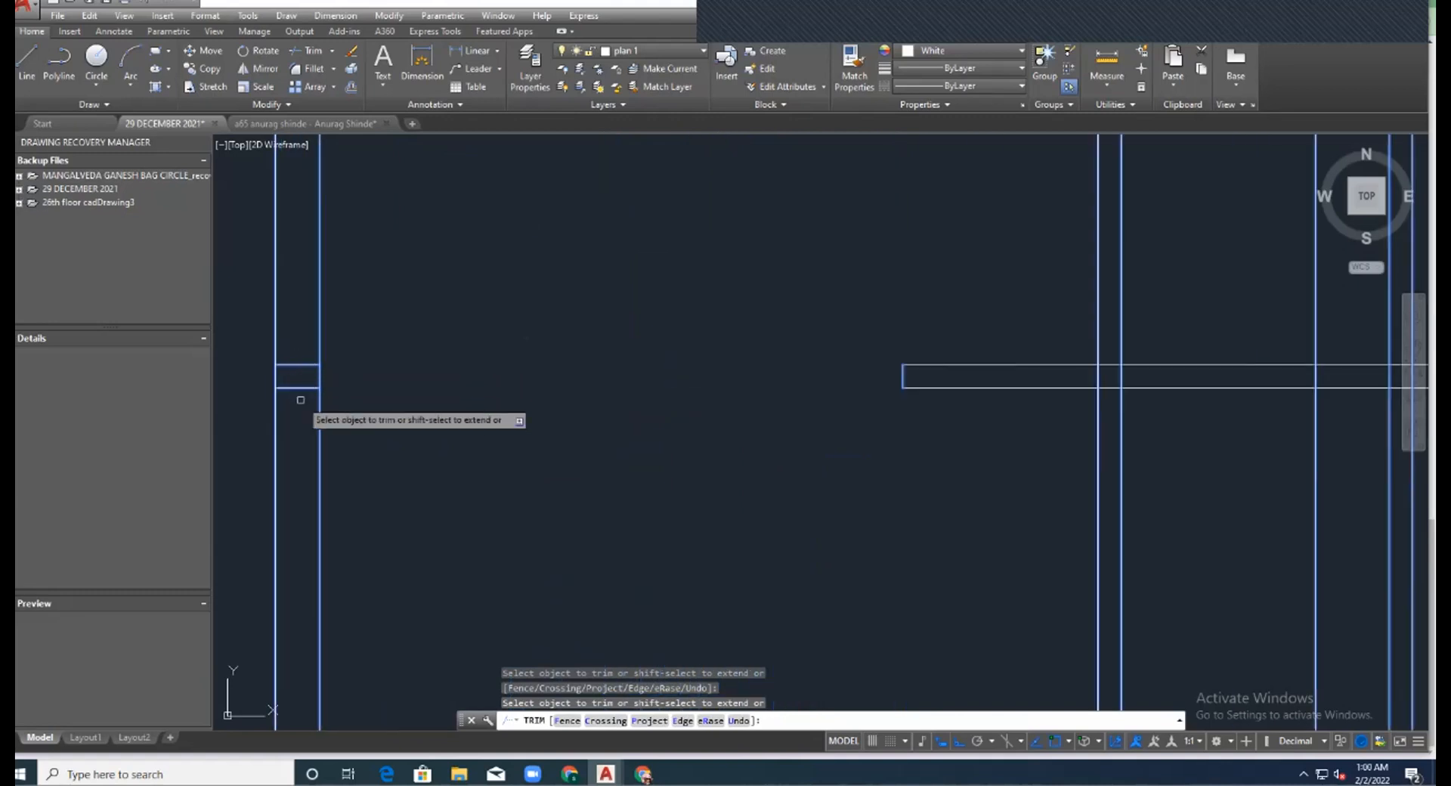
scroll(462, 361, down, 3)
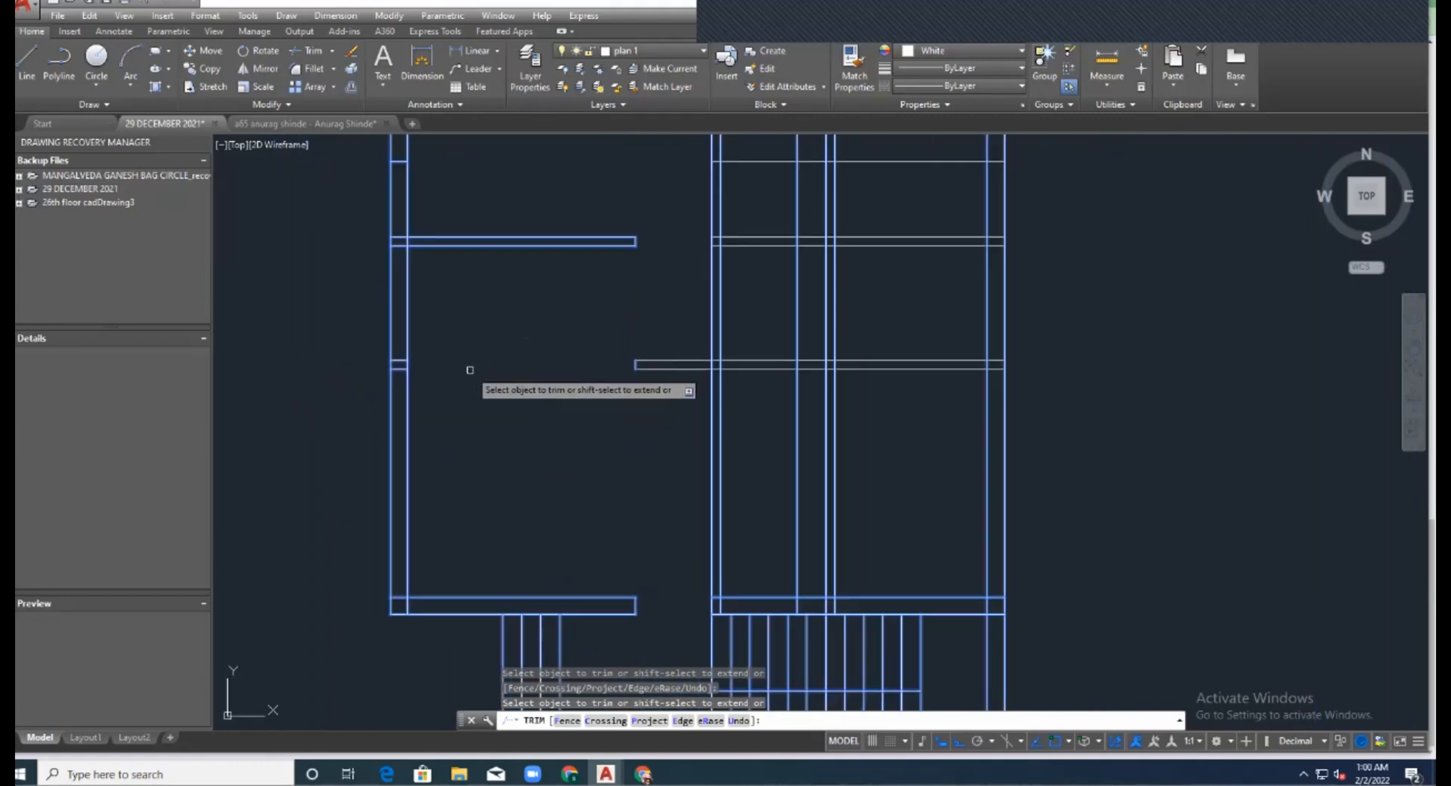
scroll(407, 599, up, 4)
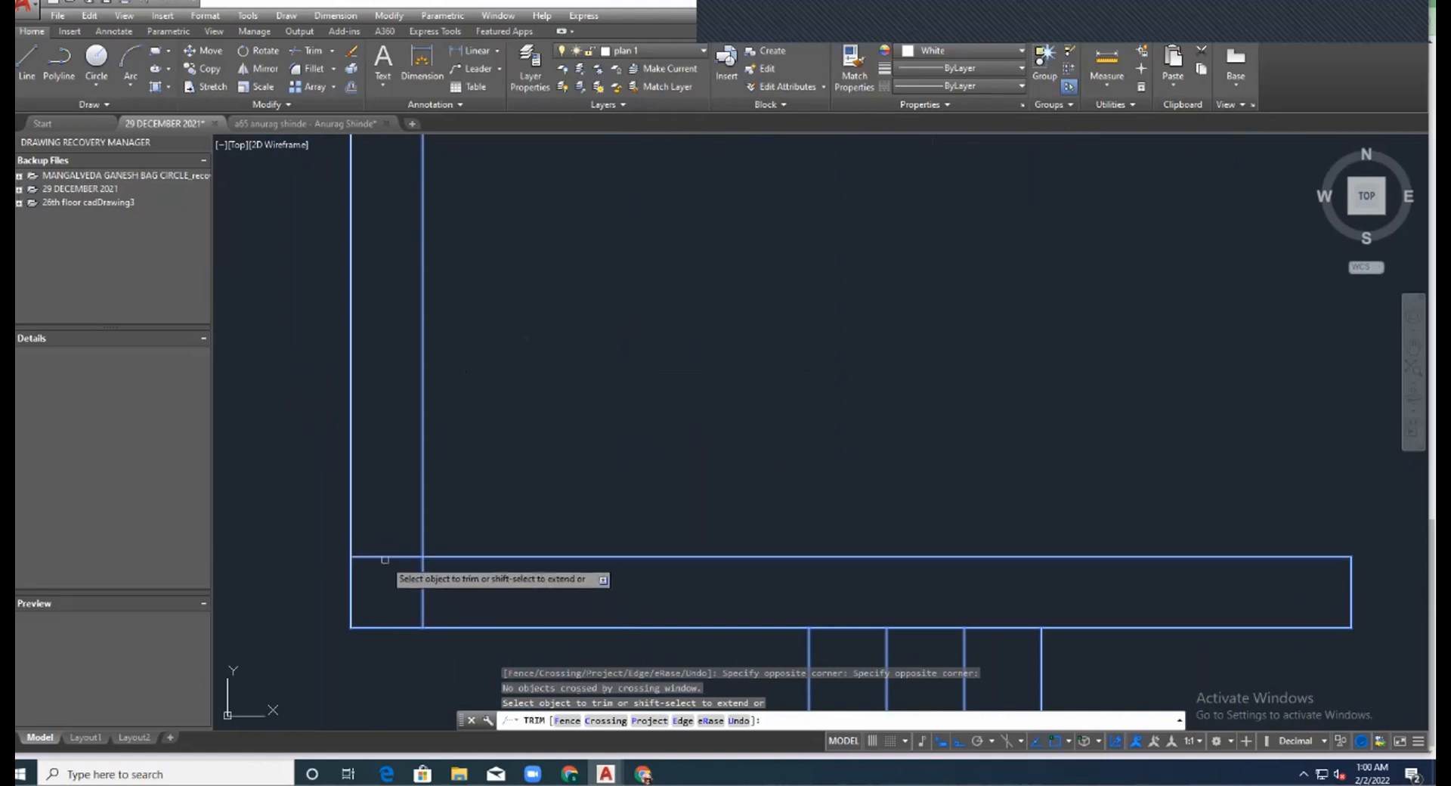
click(384, 558)
scroll(427, 550, down, 5)
scroll(435, 287, up, 5)
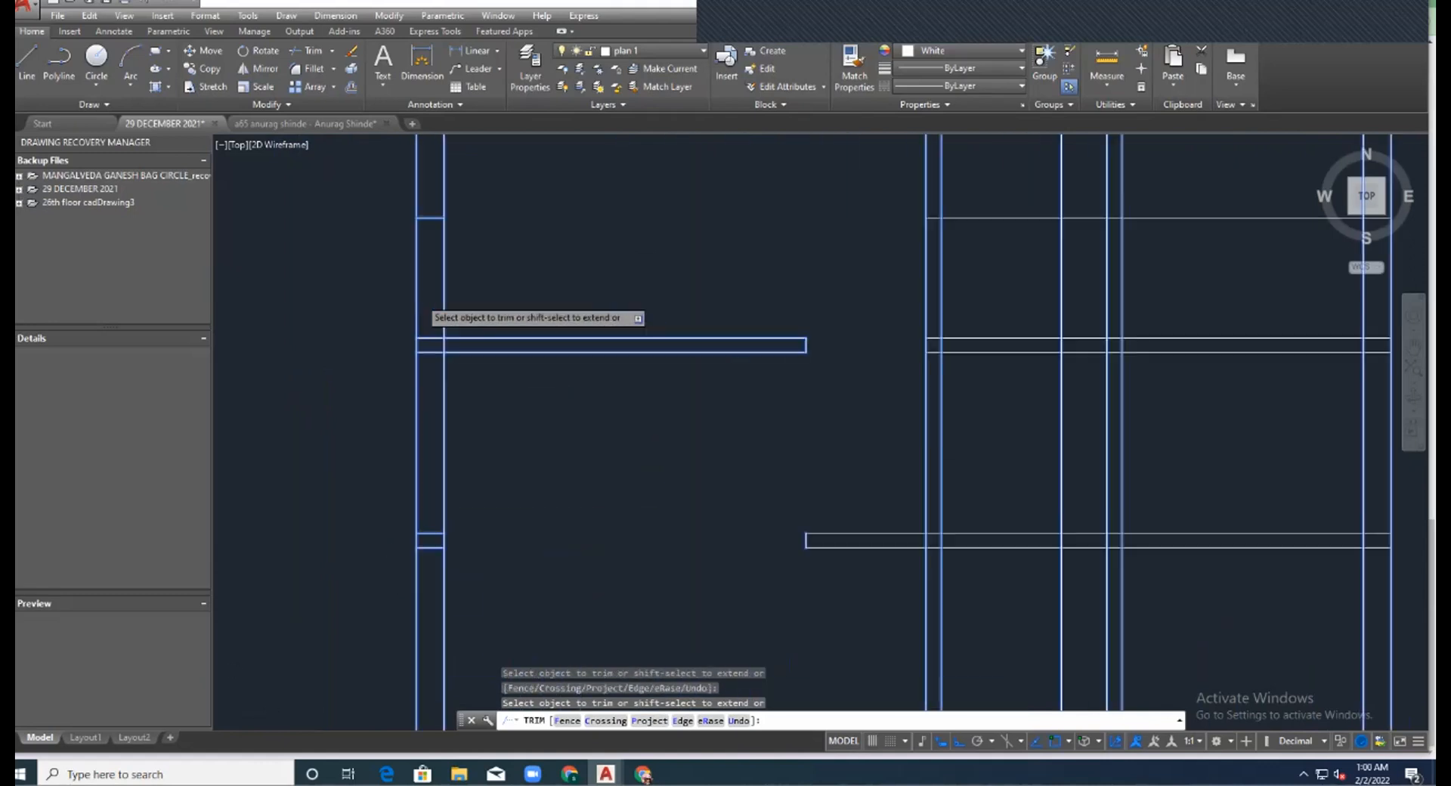
Trim the kitchen partition lines inside the left outer wall and remove the inner wall line segment across that junction.
click(435, 358)
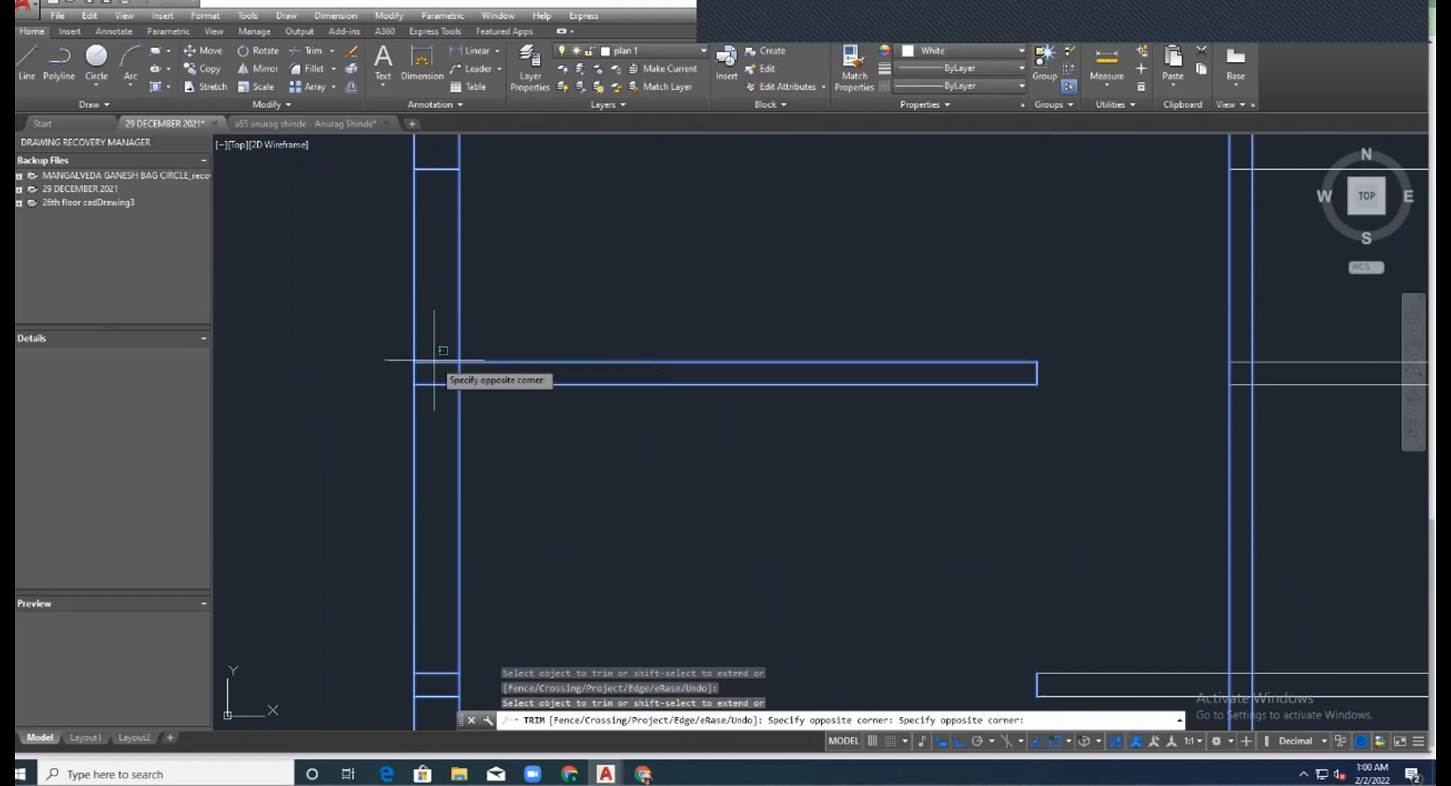
click(431, 366)
click(432, 379)
click(432, 385)
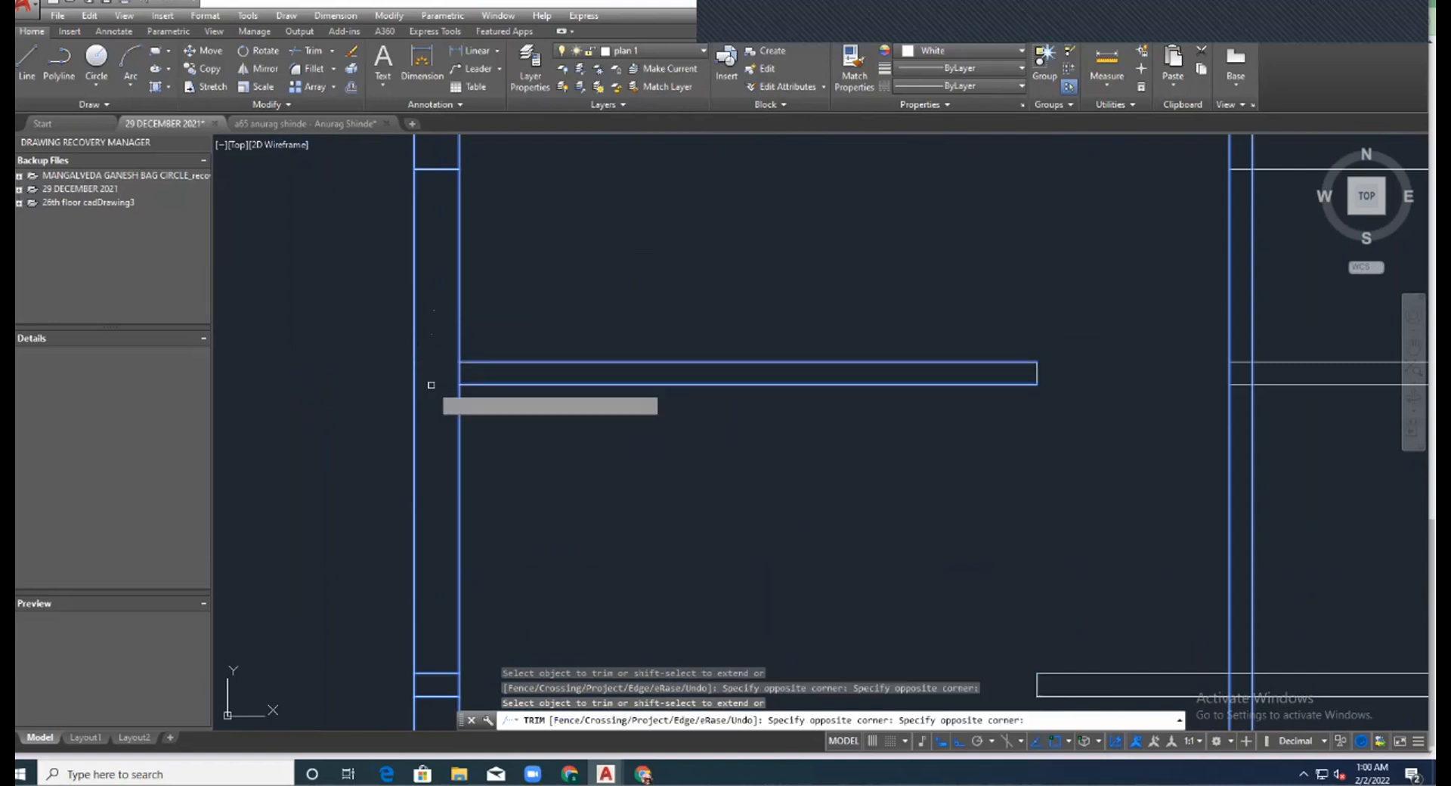
scroll(452, 374, up, 5)
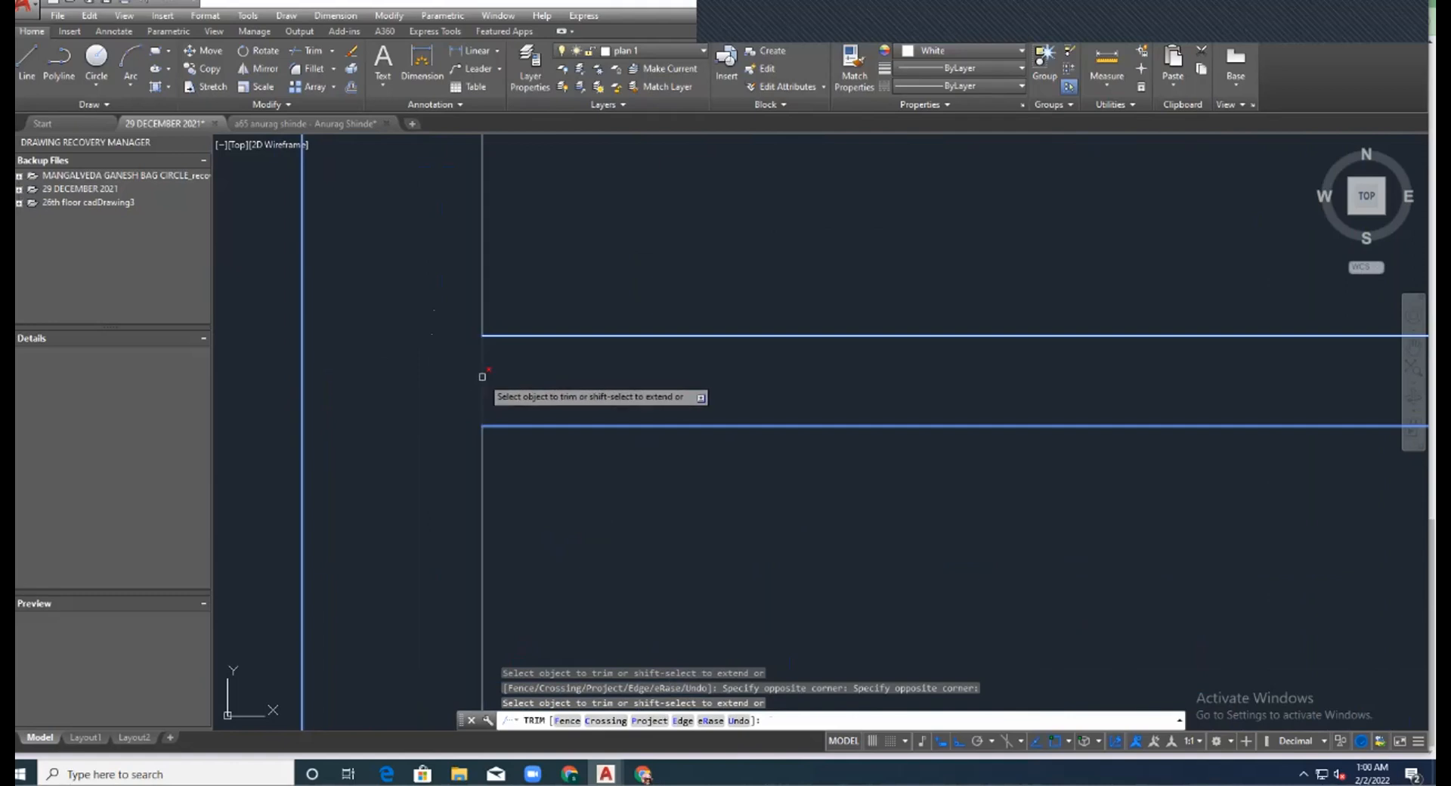
scroll(440, 355, down, 7)
scroll(406, 358, down, 4)
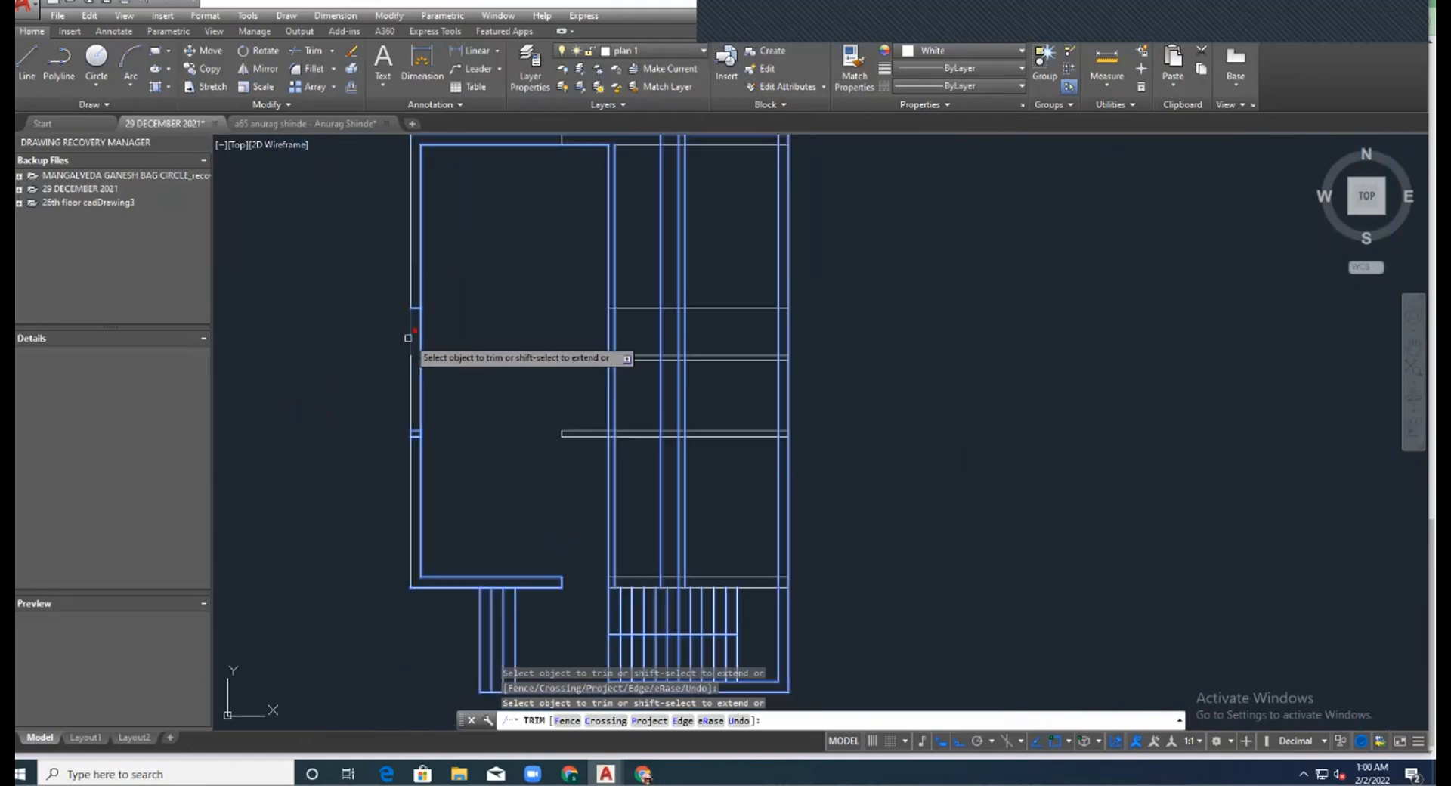
scroll(412, 335, up, 5)
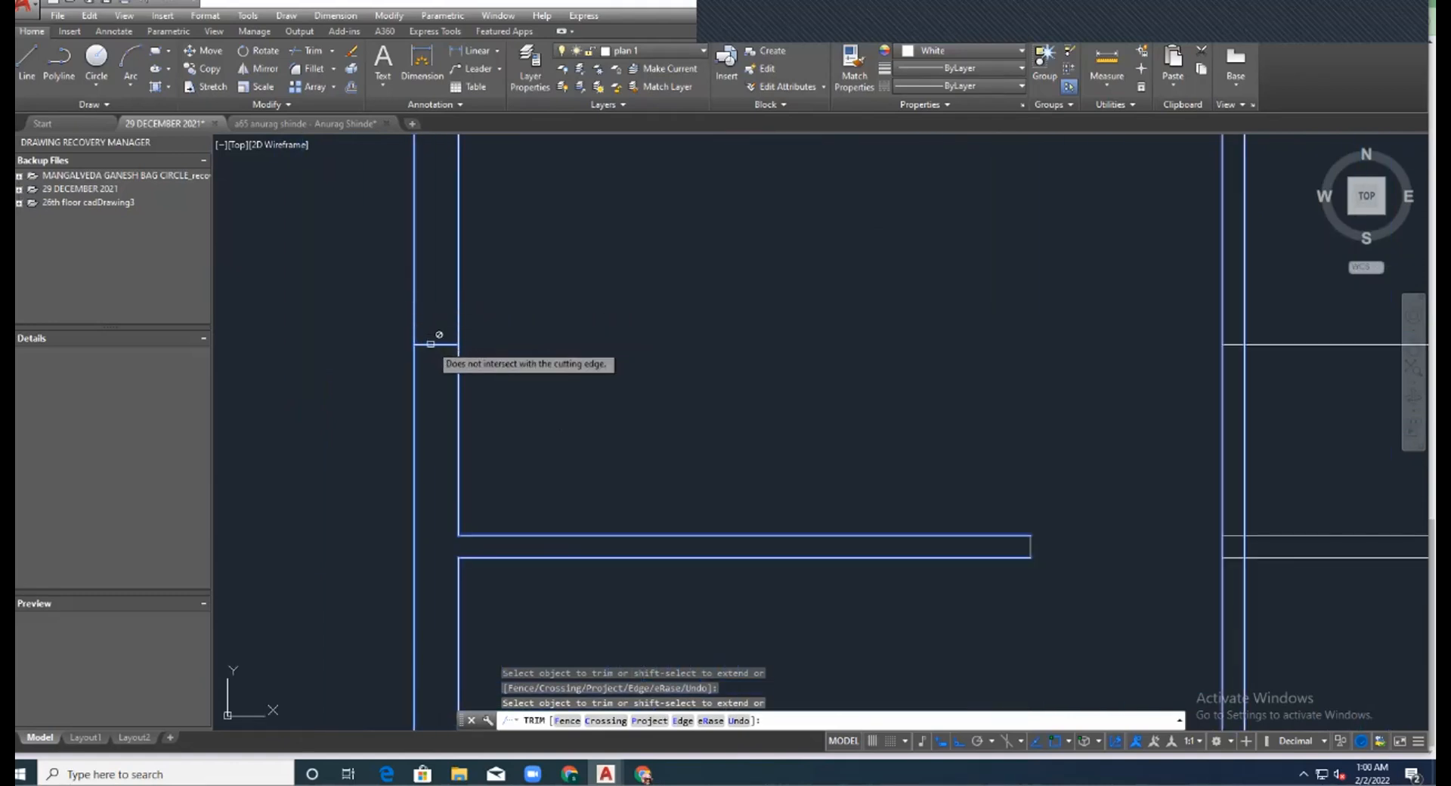
scroll(442, 337, down, 8)
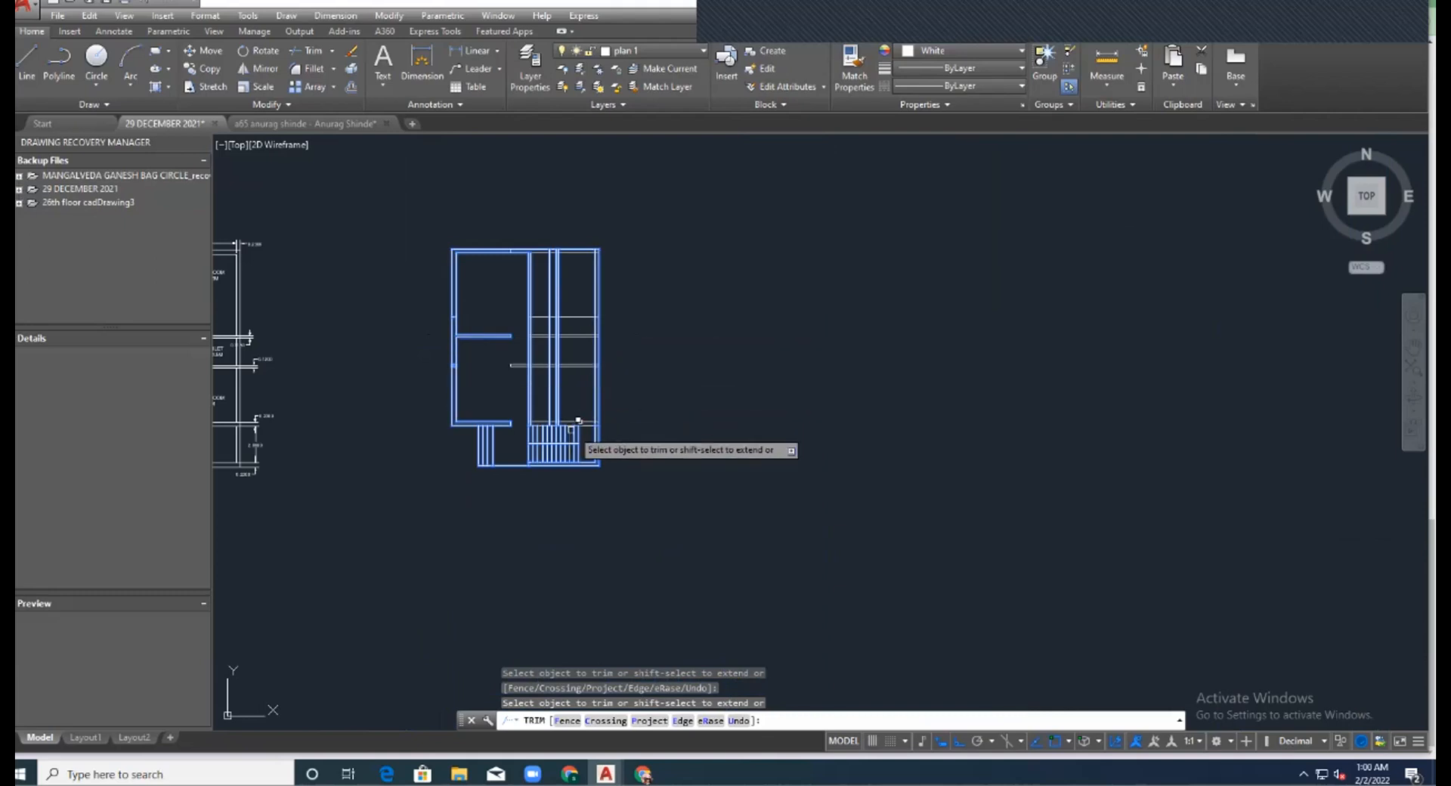
Trim the overlapping lines where the front wall meets the central partition, the vertical toilet guide lines and the right outer wall.
scroll(574, 427, up, 3)
scroll(476, 397, up, 6)
click(406, 442)
click(394, 422)
click(598, 448)
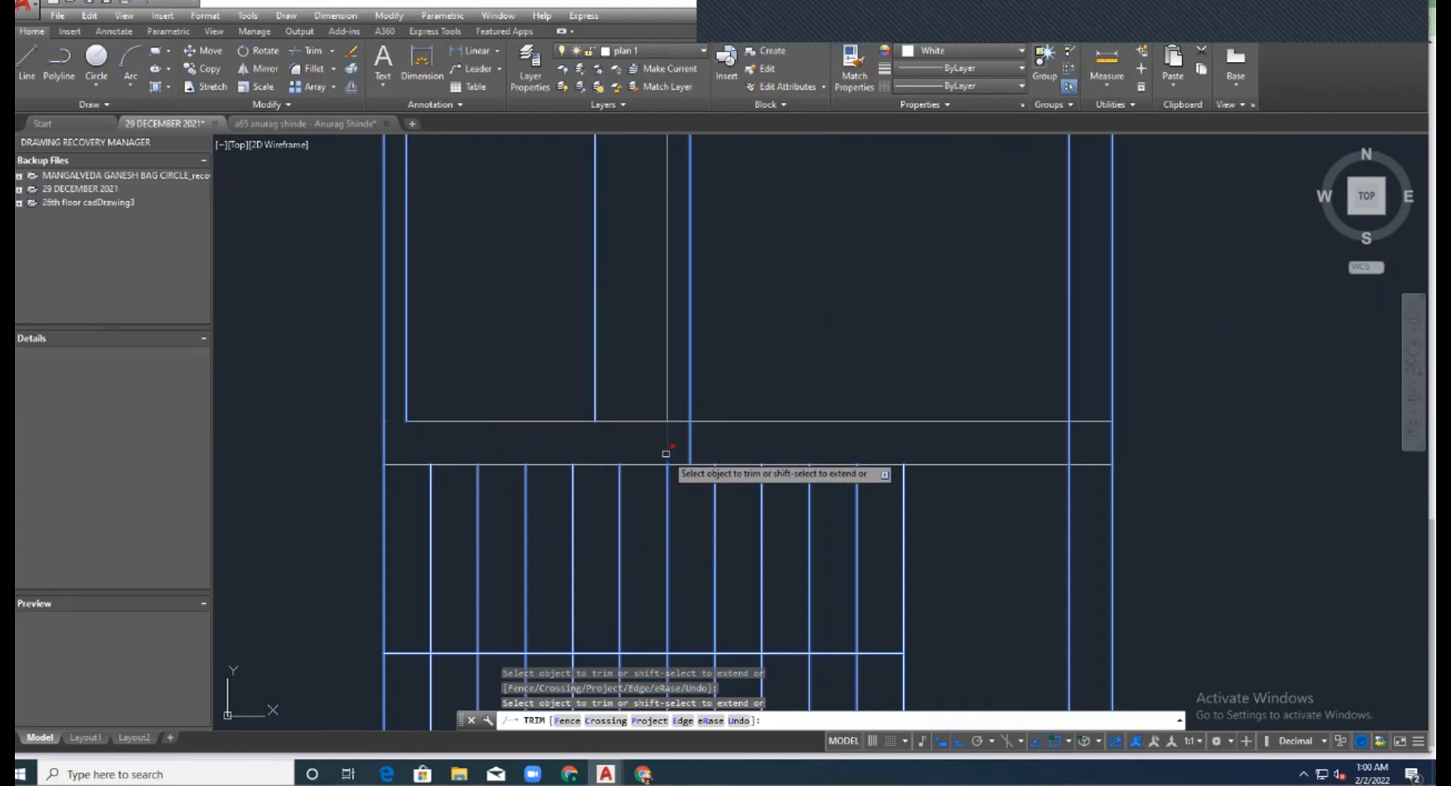
click(677, 421)
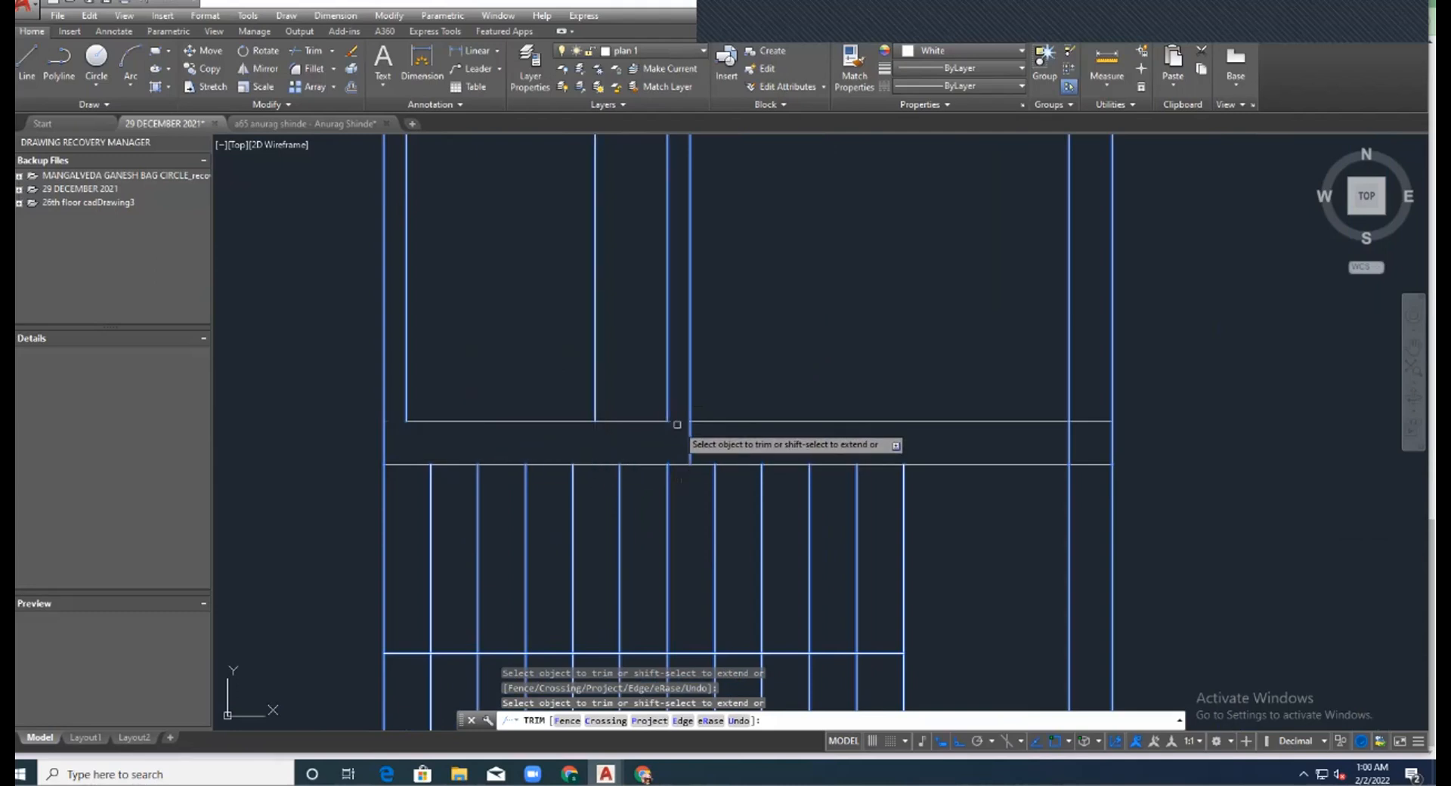
click(688, 445)
scroll(689, 444, down, 5)
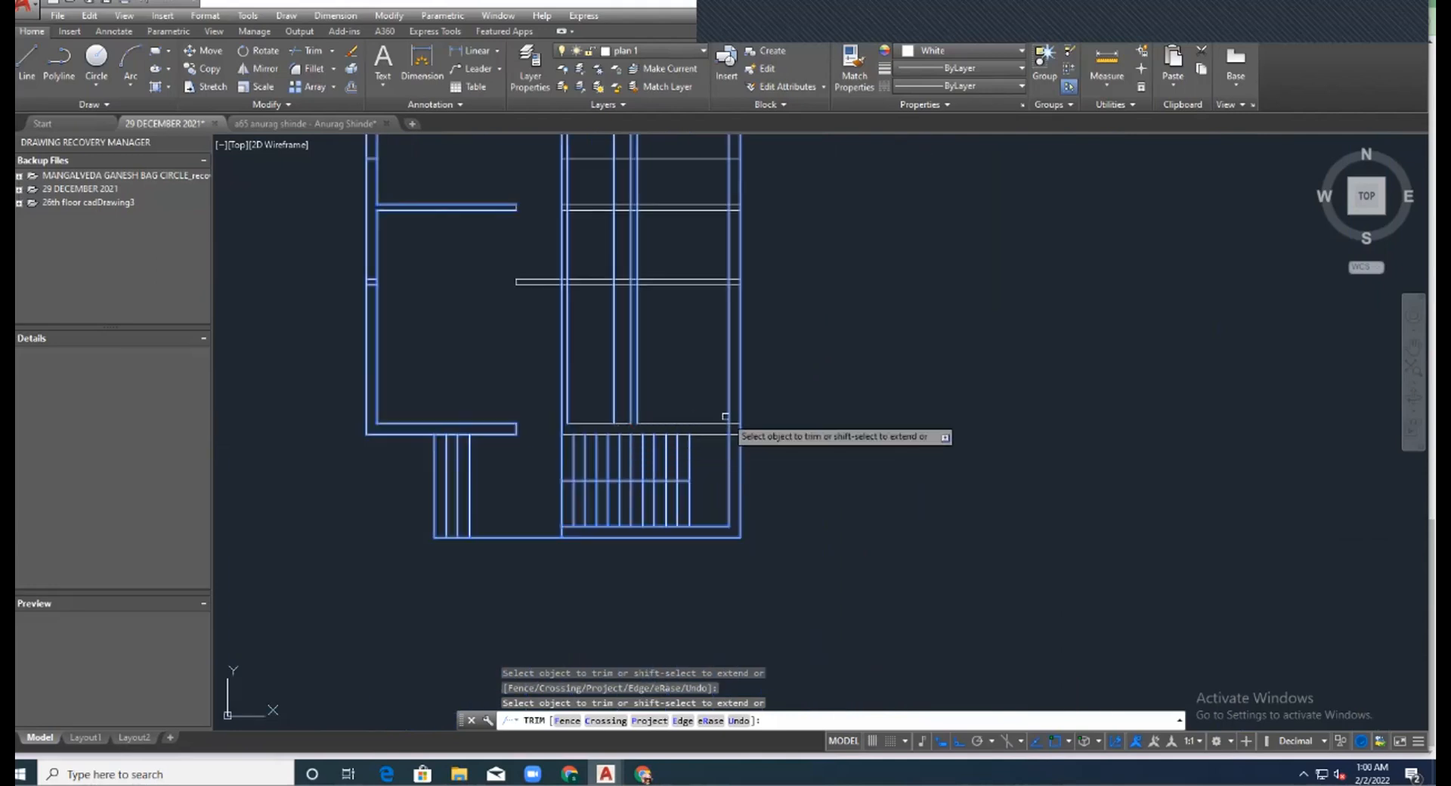
scroll(726, 416, up, 4)
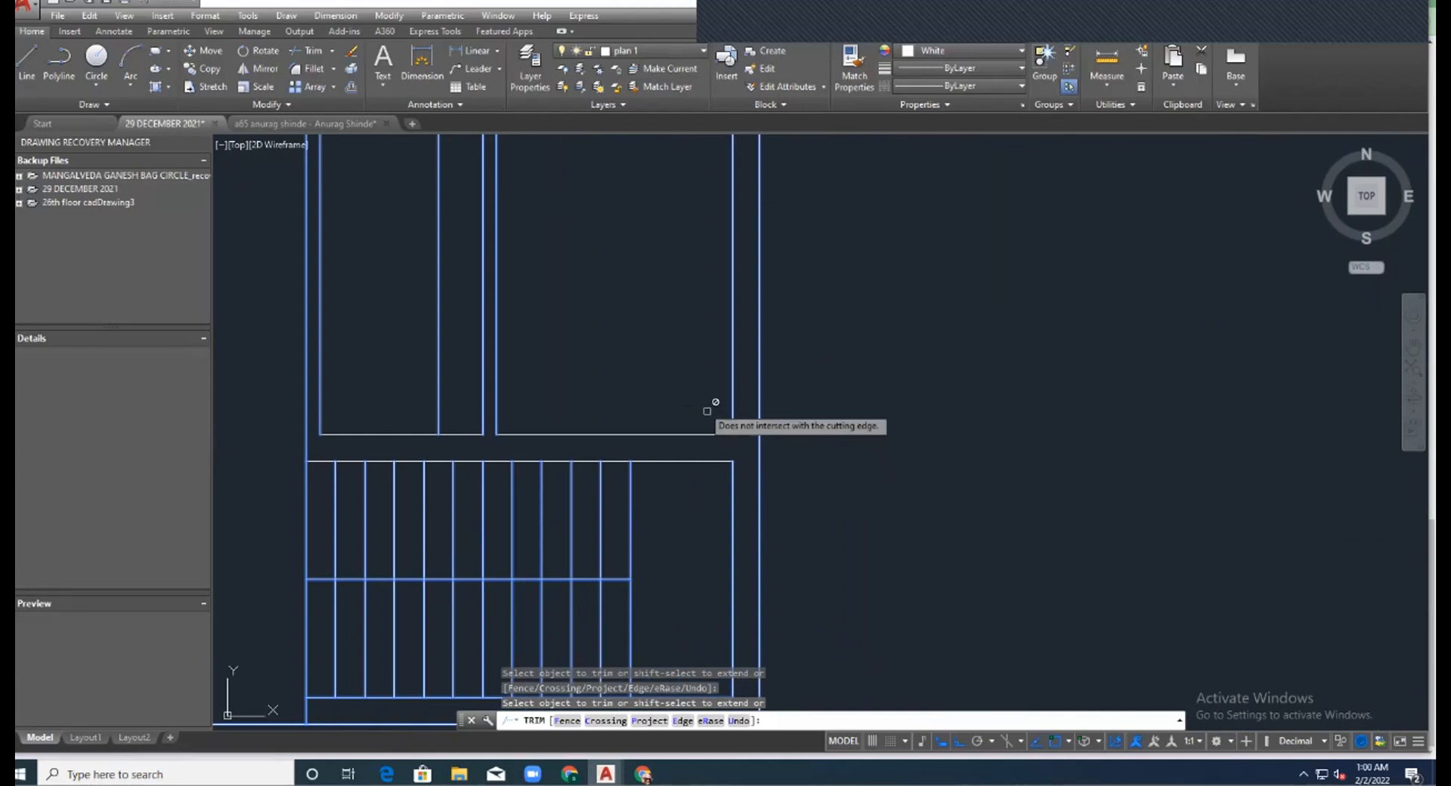
scroll(691, 372, down, 6)
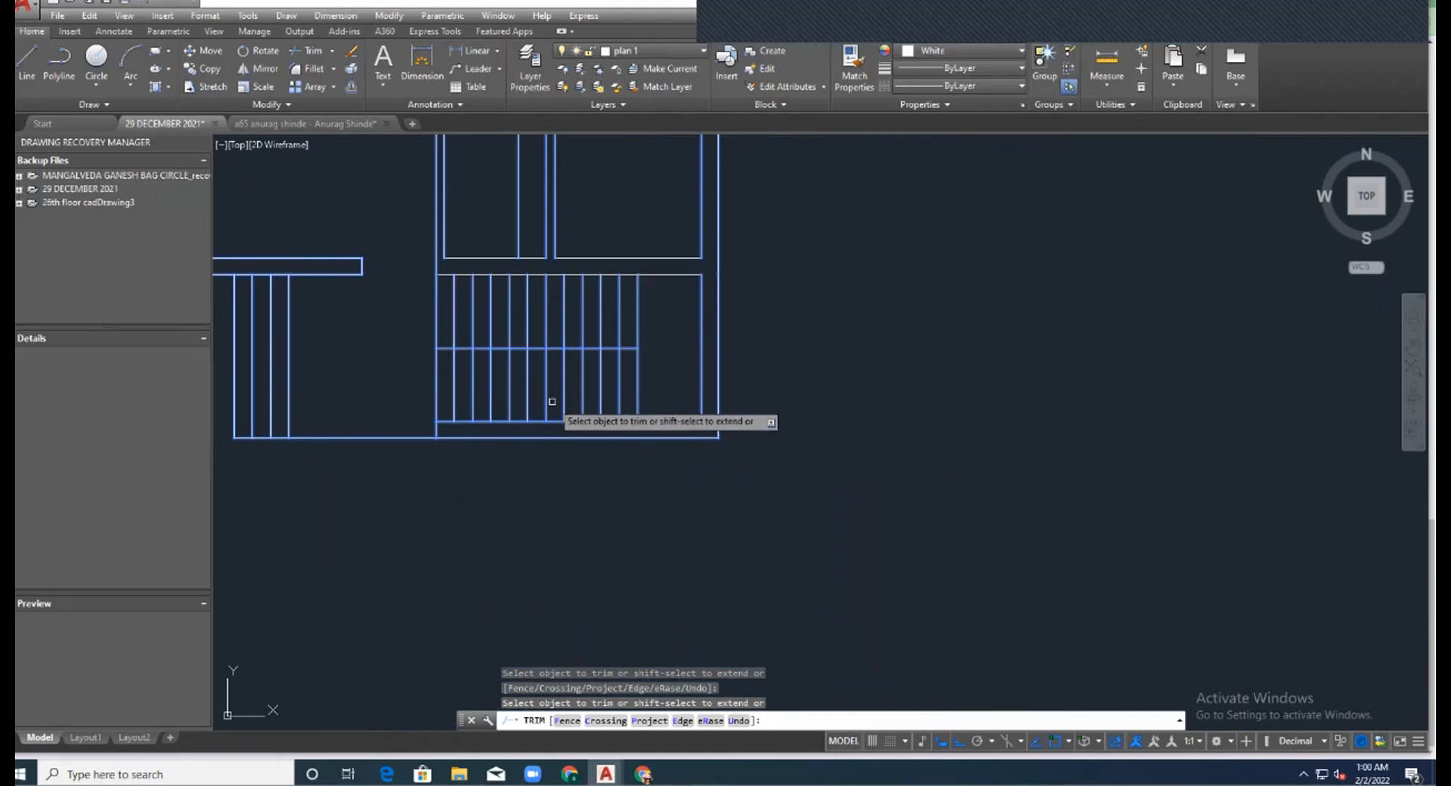
scroll(555, 408, down, 5)
scroll(574, 279, down, 3)
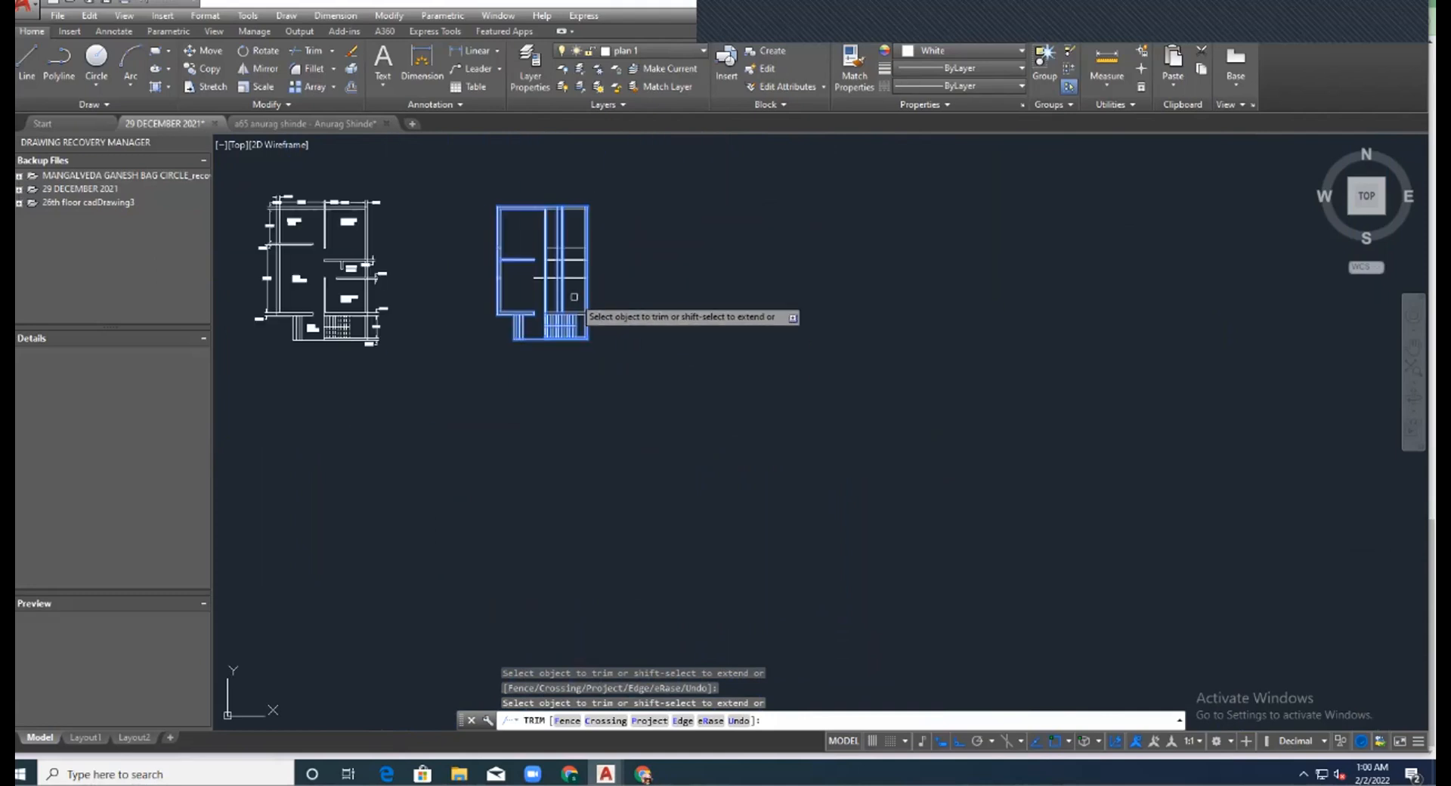
scroll(567, 272, up, 6)
scroll(570, 270, up, 3)
scroll(571, 269, down, 3)
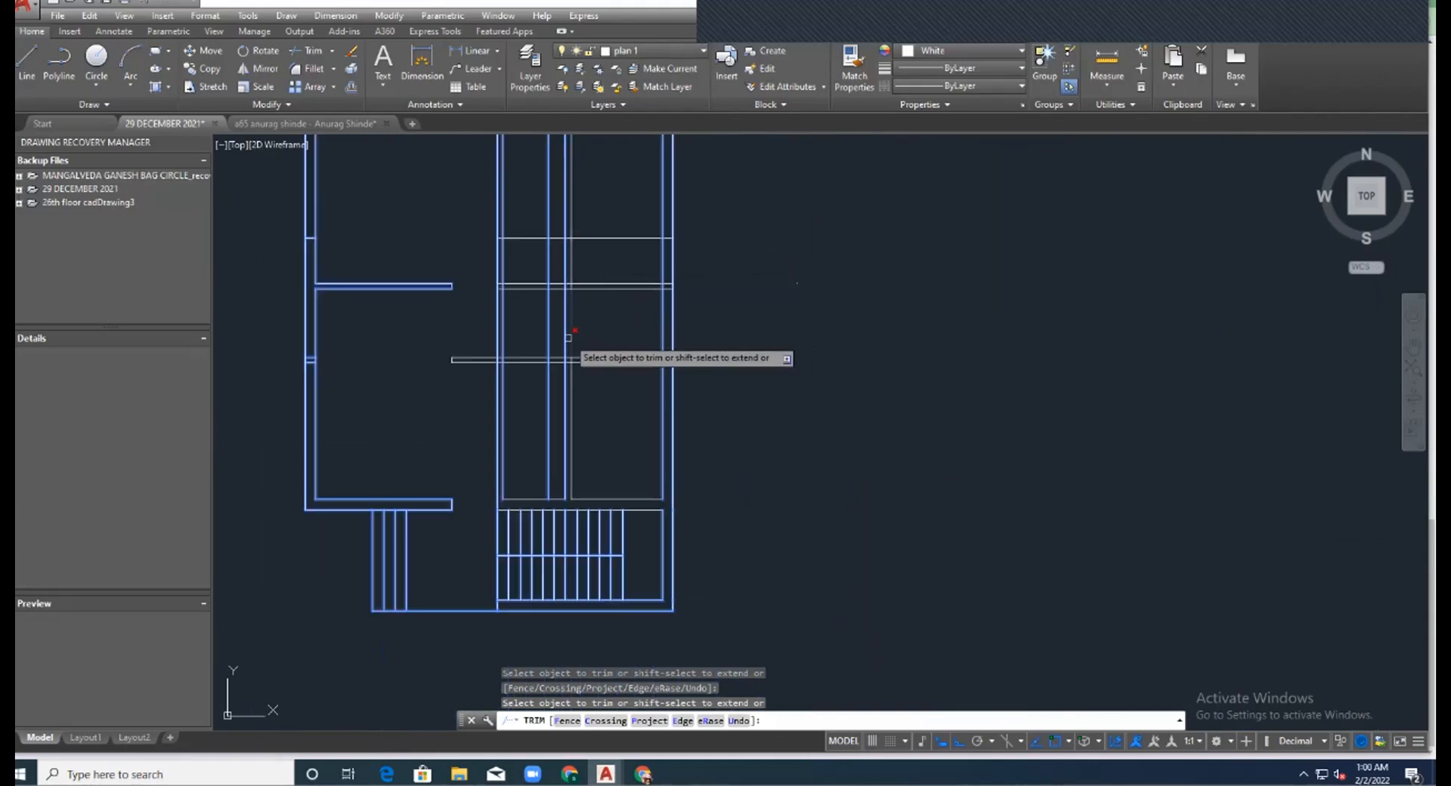
click(537, 362)
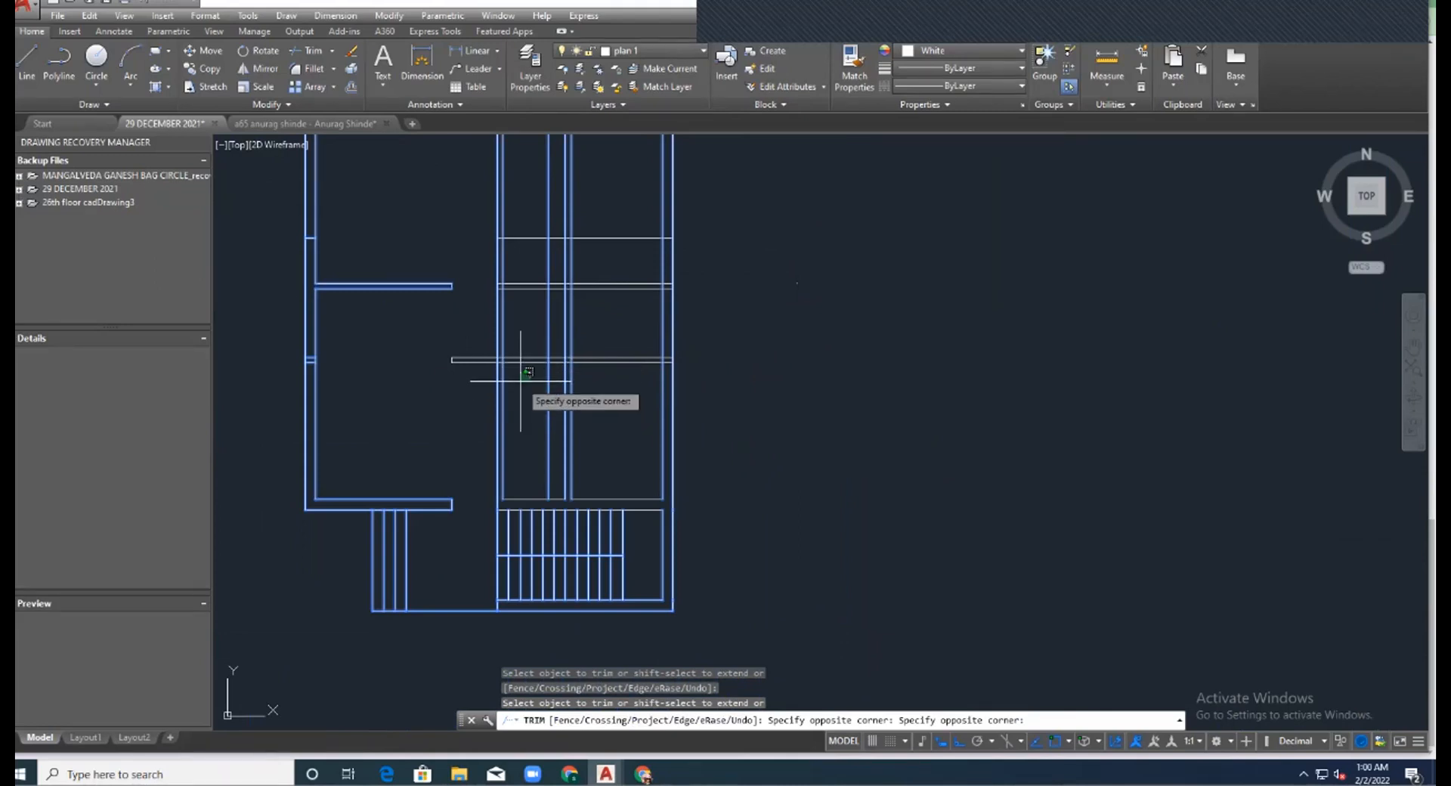
scroll(533, 394, down, 2)
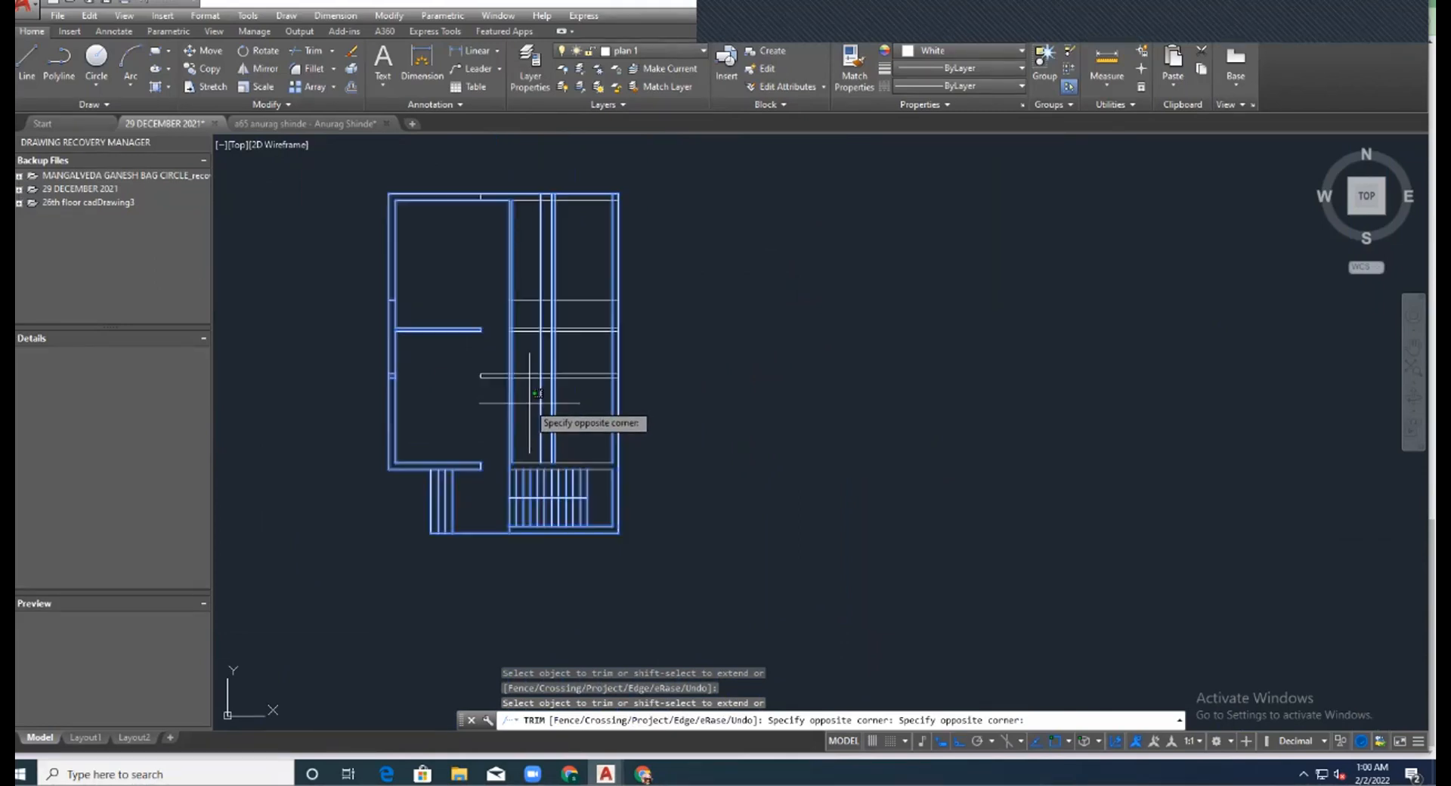
click(533, 393)
scroll(760, 384, down, 4)
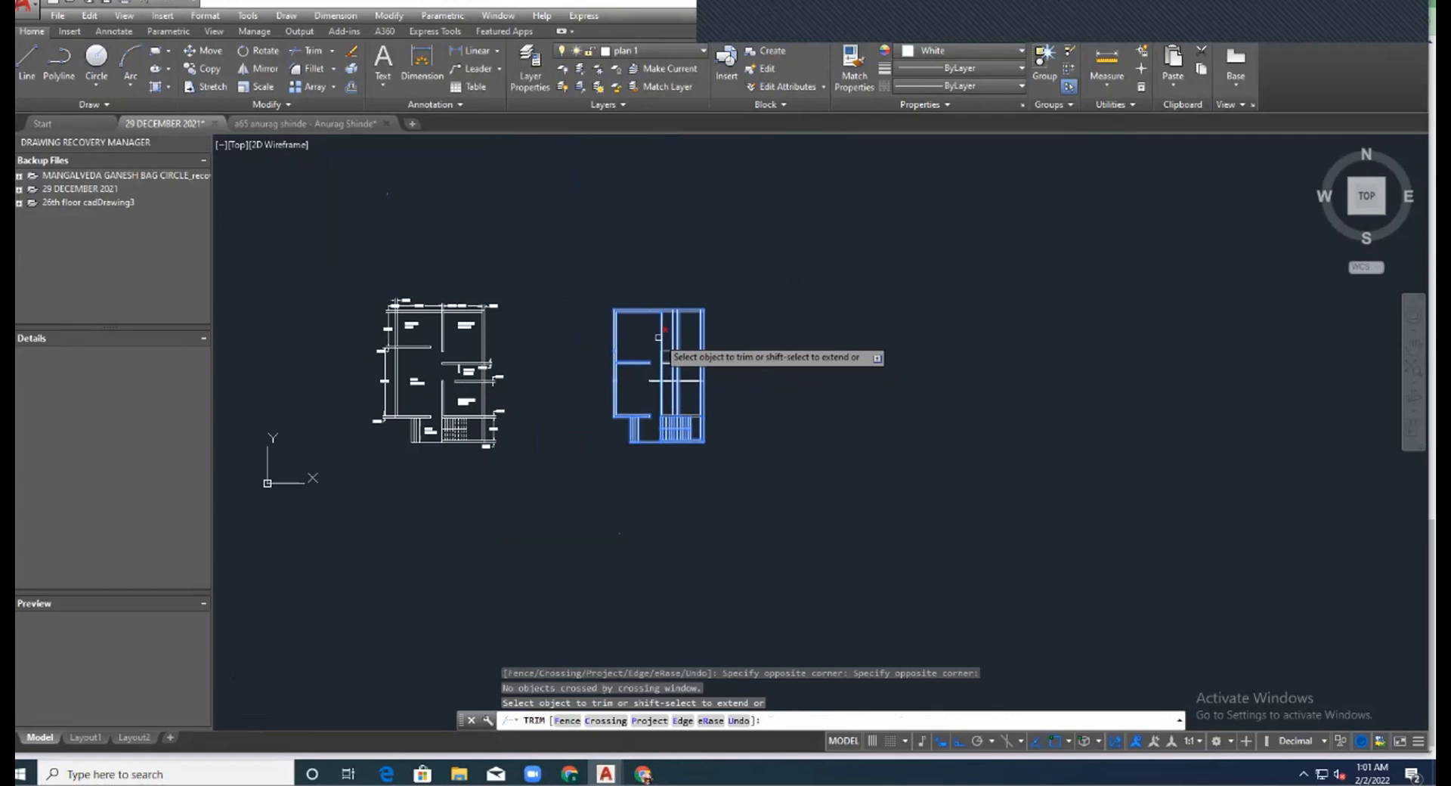
Cut the upper bedroom's door opening in the central partition between the horizontal door guide line and the toilet's upper wall.
scroll(656, 338, up, 4)
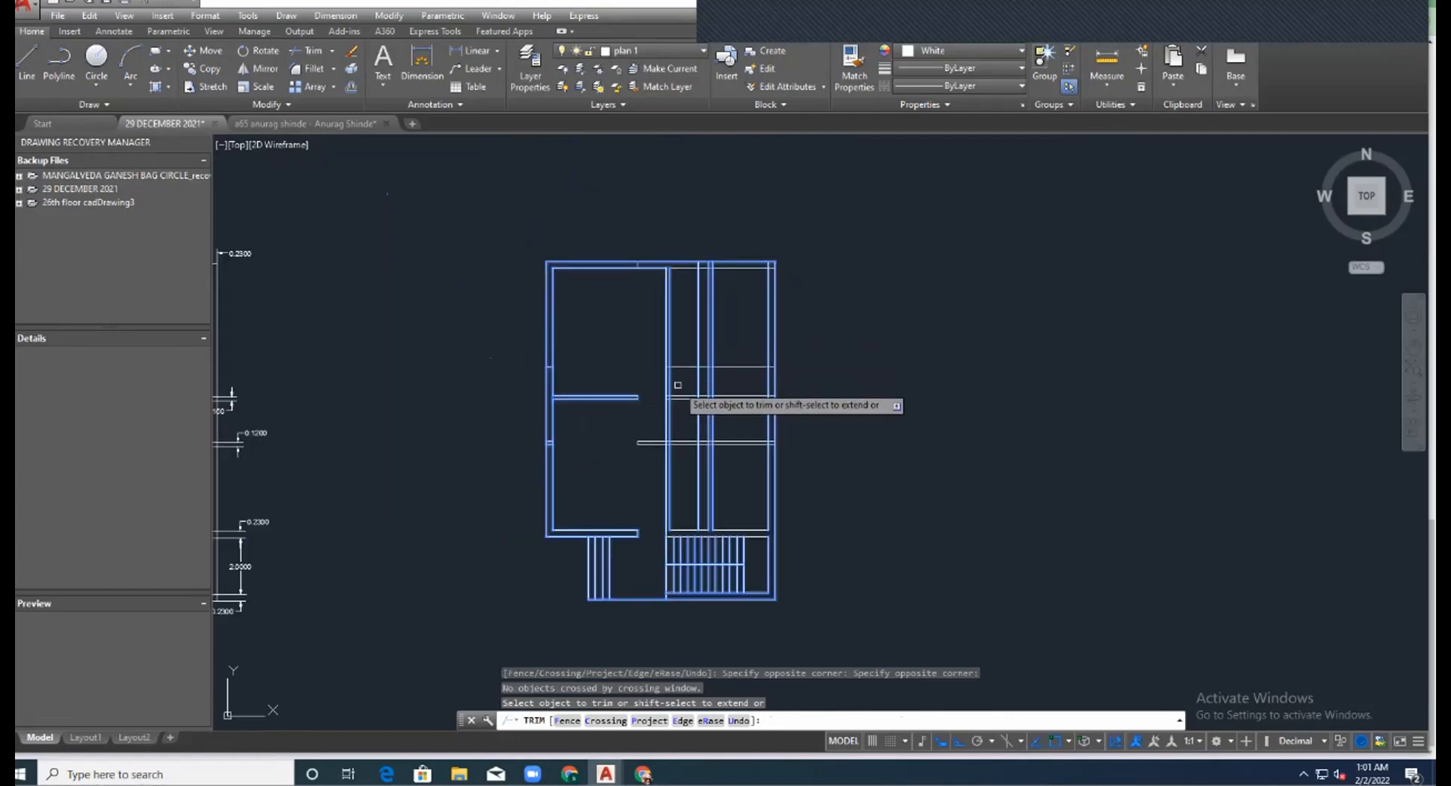
scroll(679, 383, down, 4)
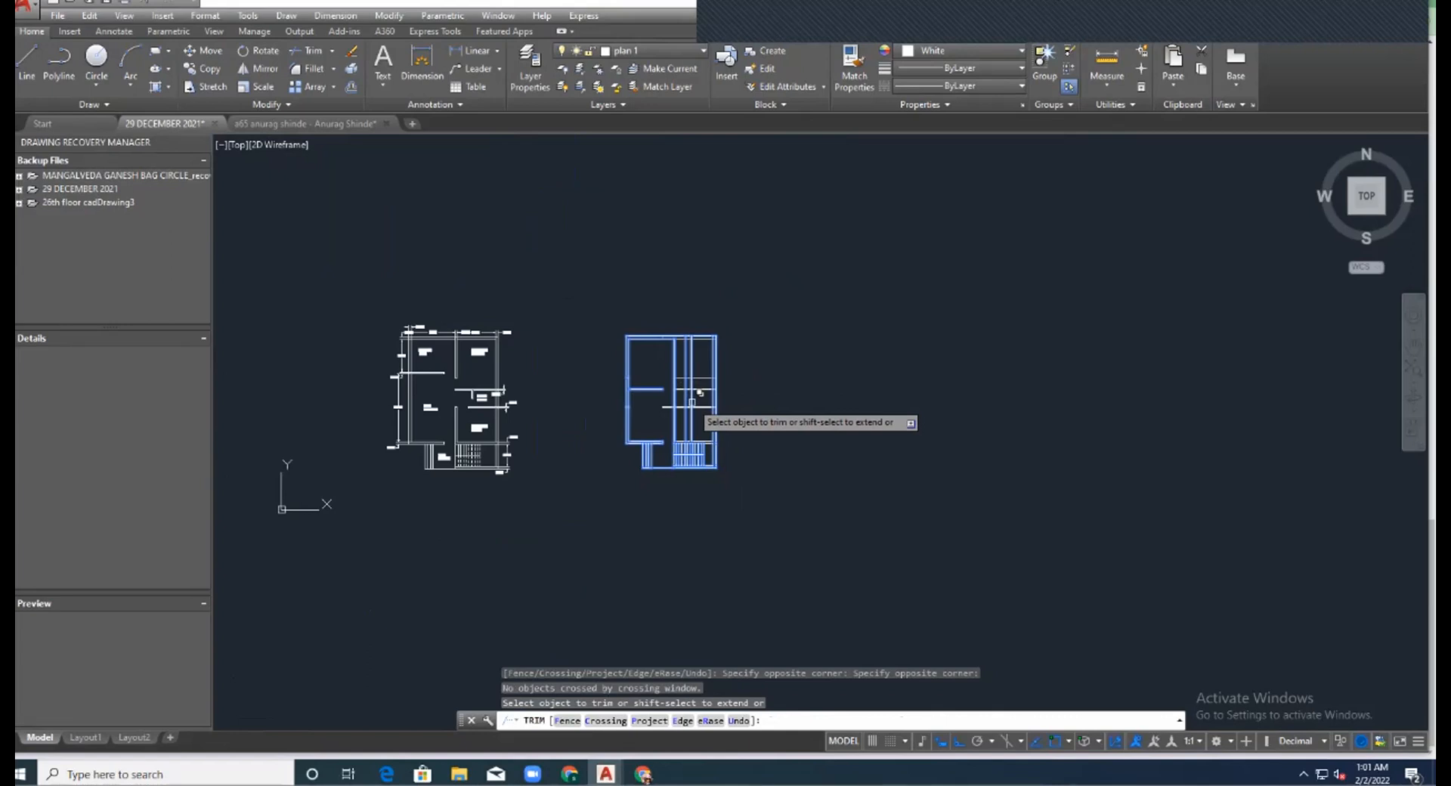
scroll(693, 401, up, 5)
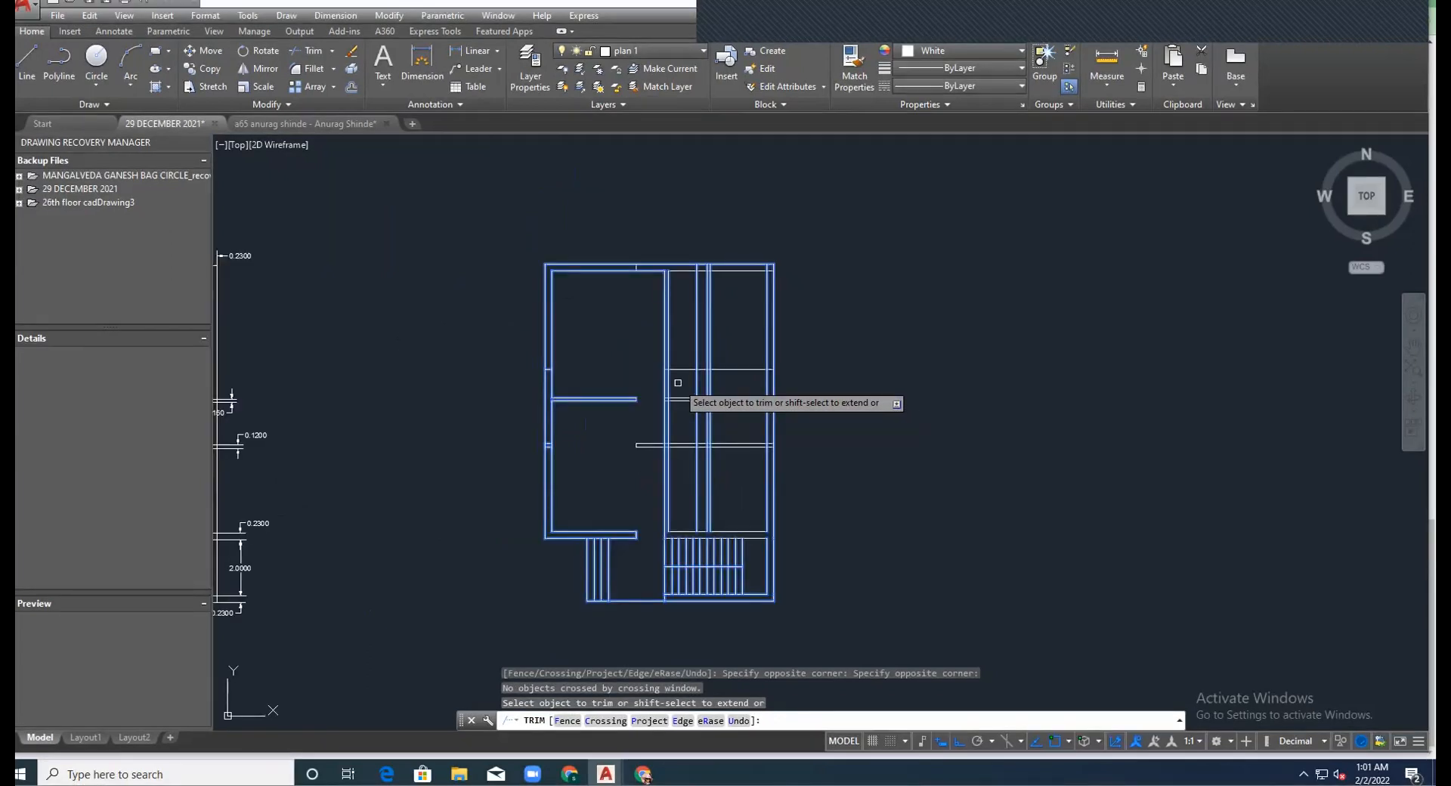
click(665, 388)
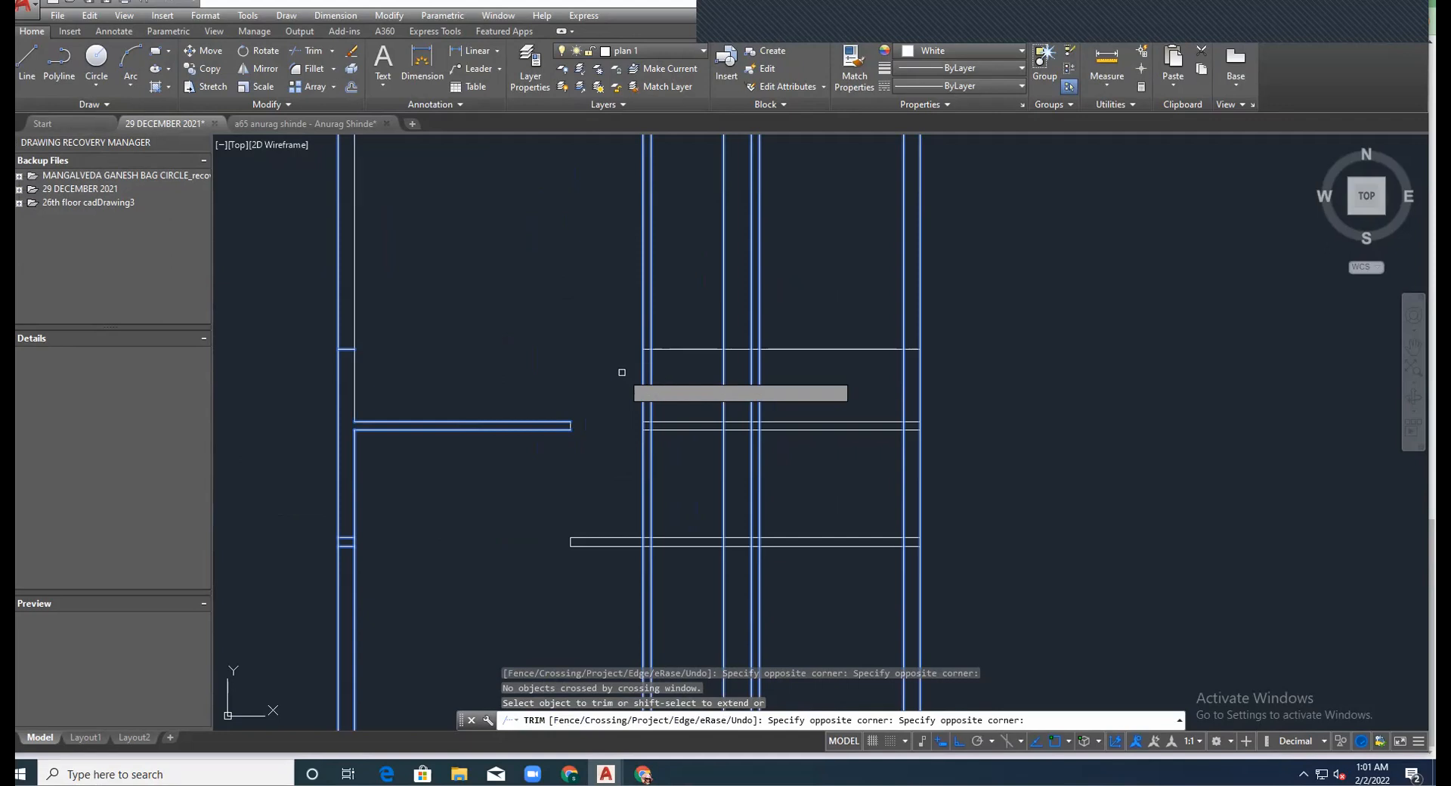
click(653, 377)
scroll(642, 381, down, 6)
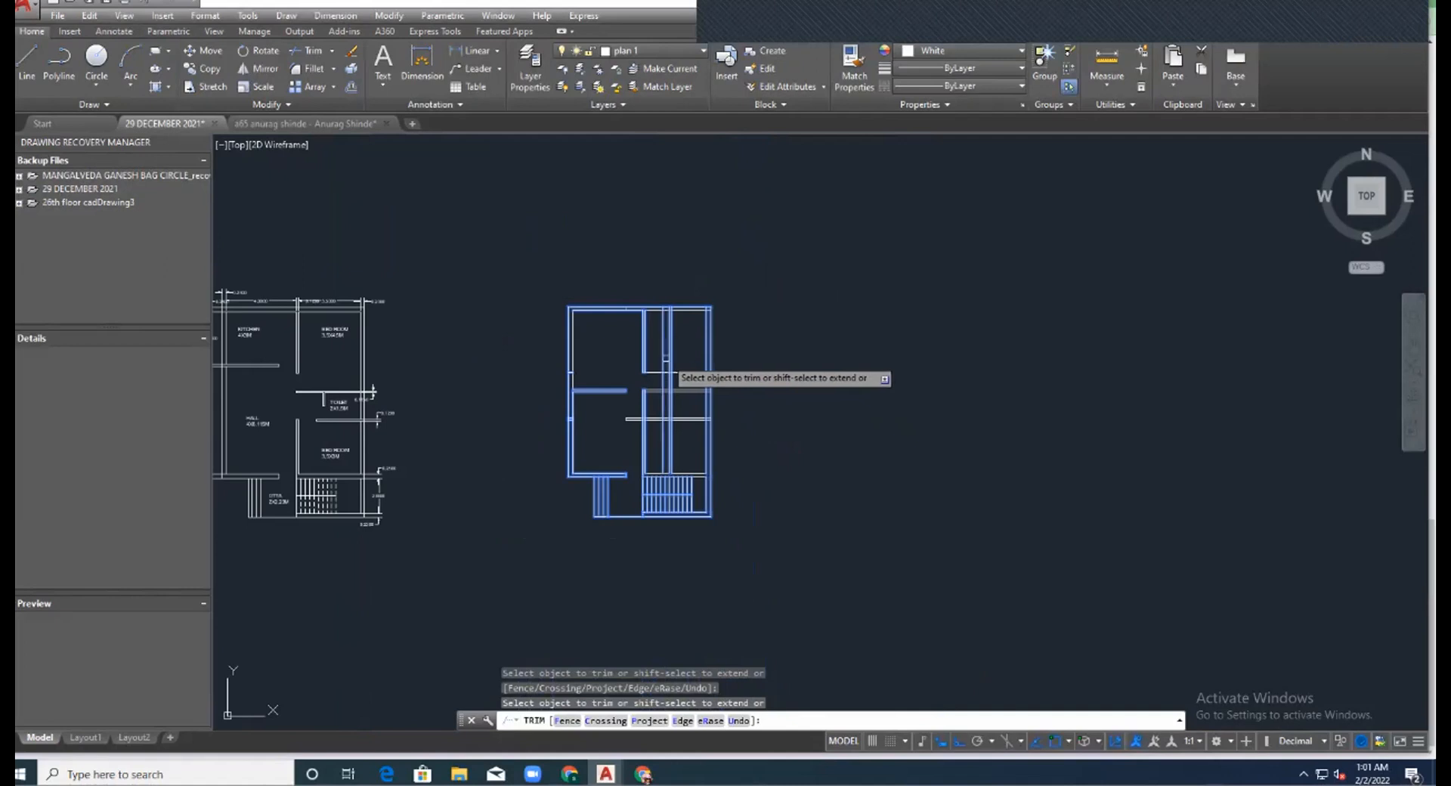
Trim the vertical toilet guide lines running through the upper bedroom down to the toilet's upper wall.
scroll(672, 371, up, 5)
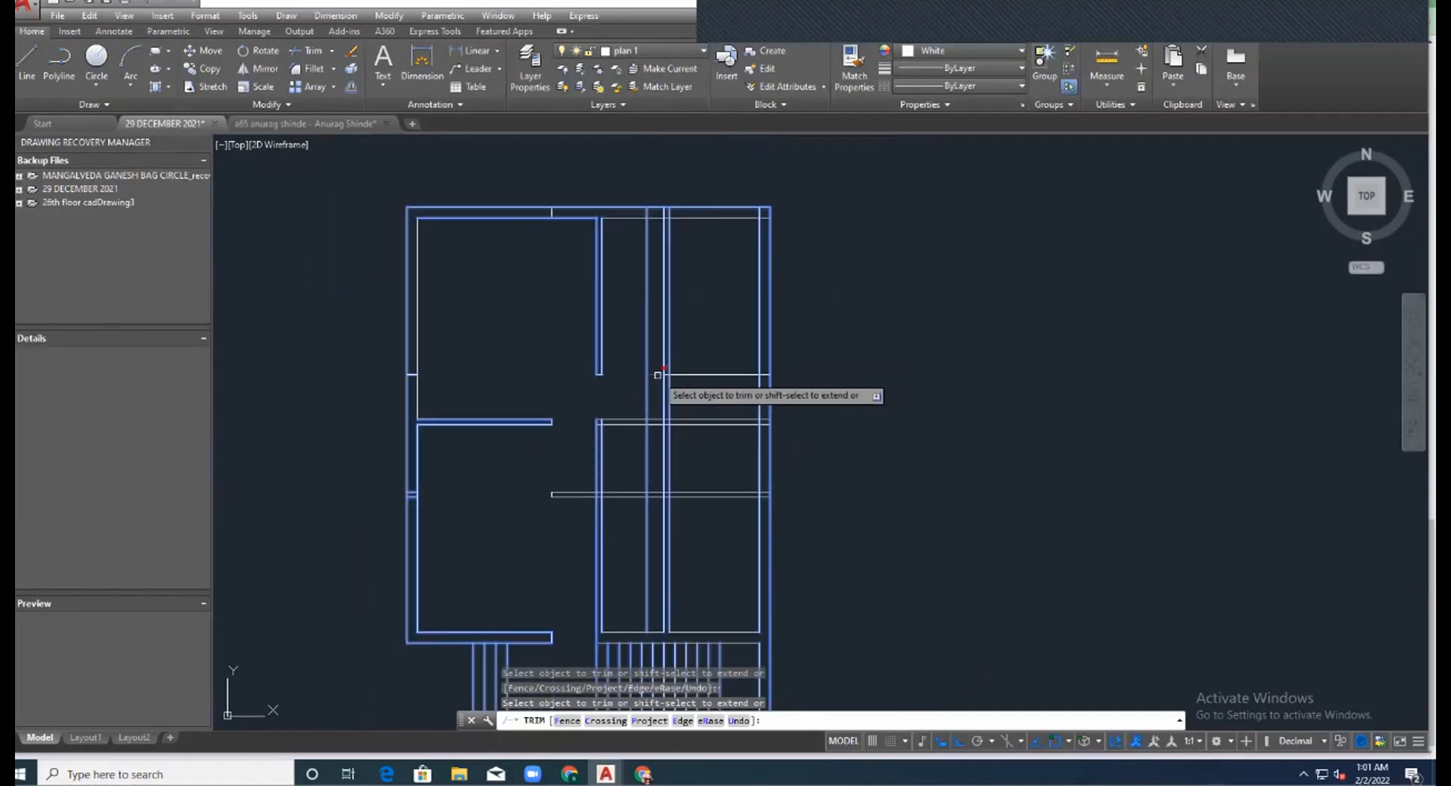
scroll(663, 356, down, 2)
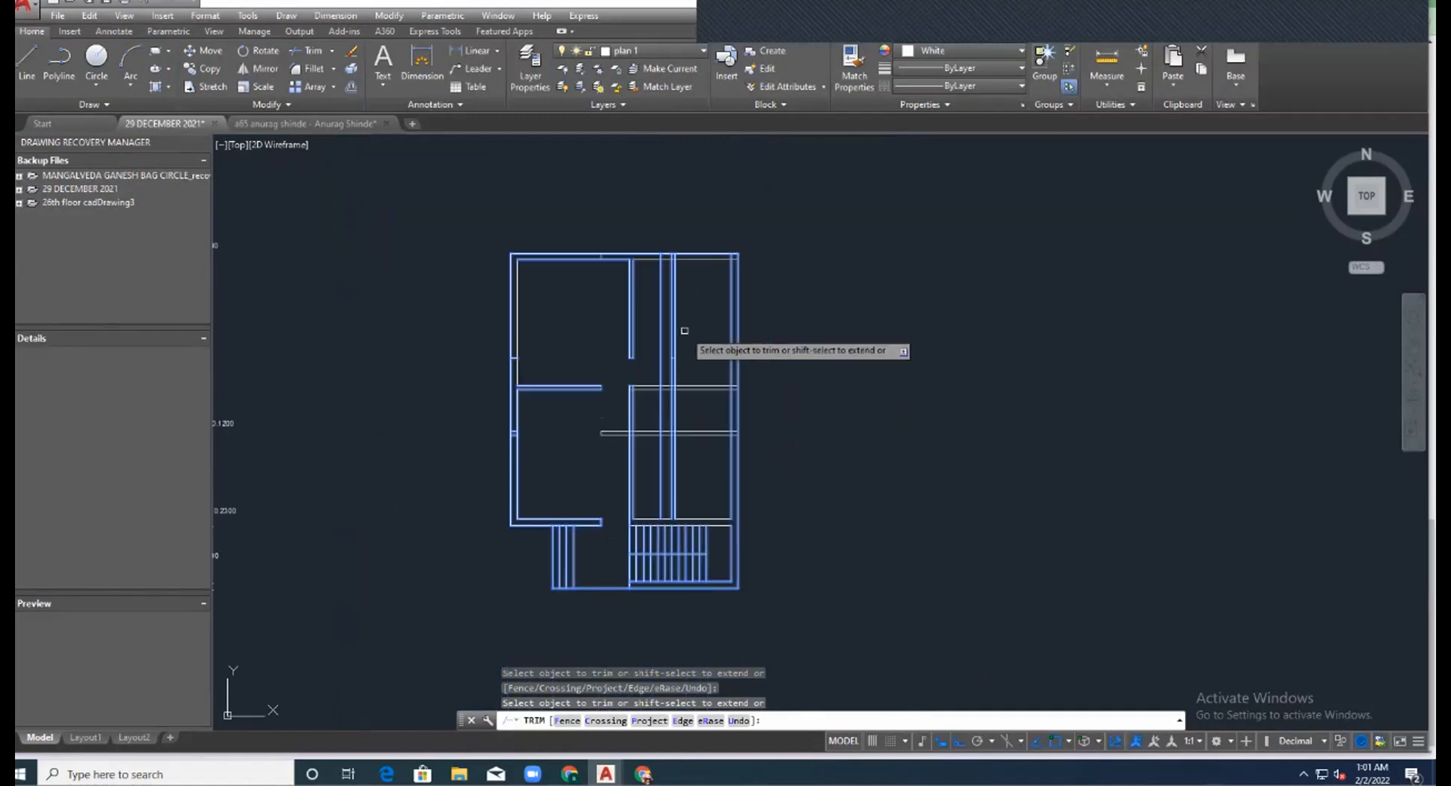
click(695, 349)
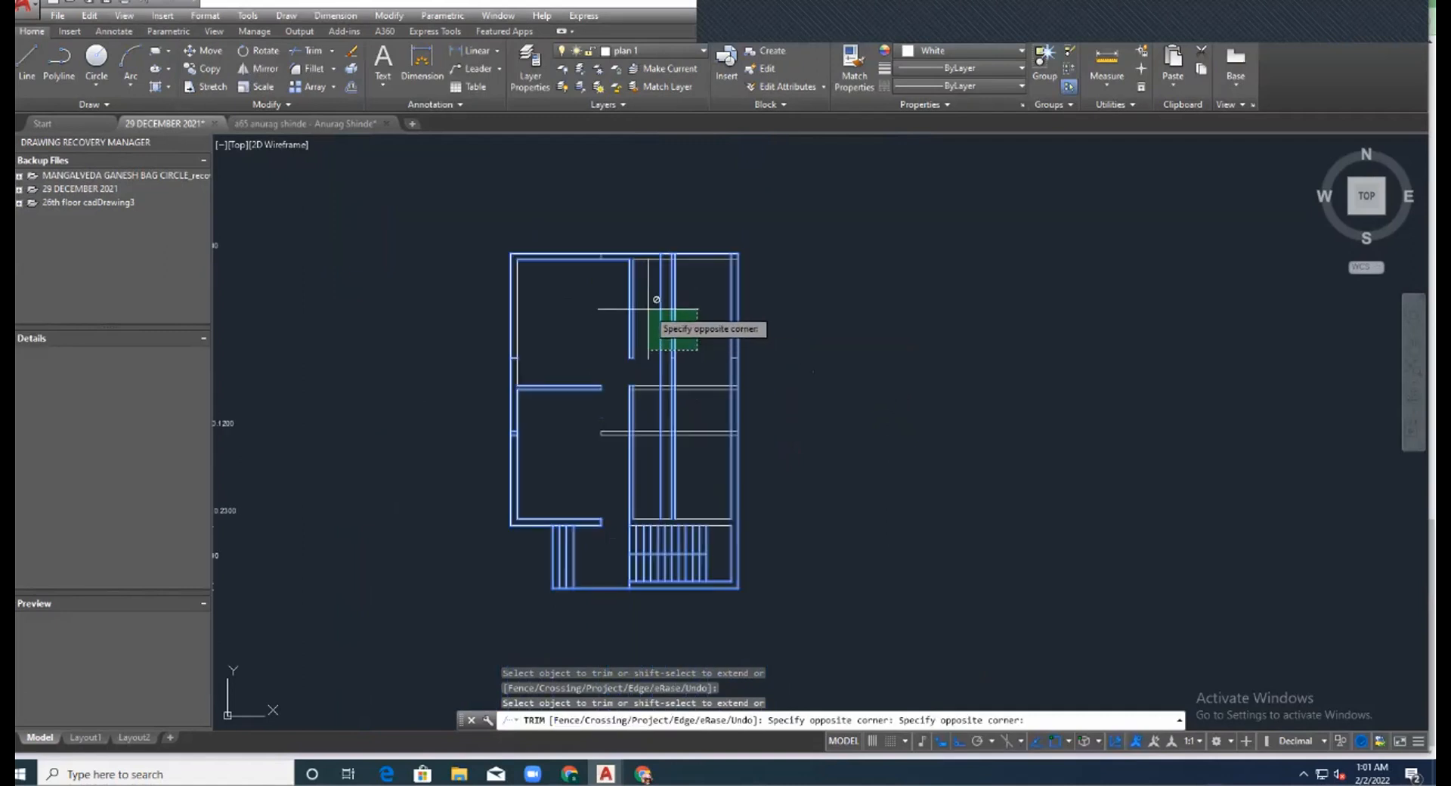
click(656, 299)
click(659, 308)
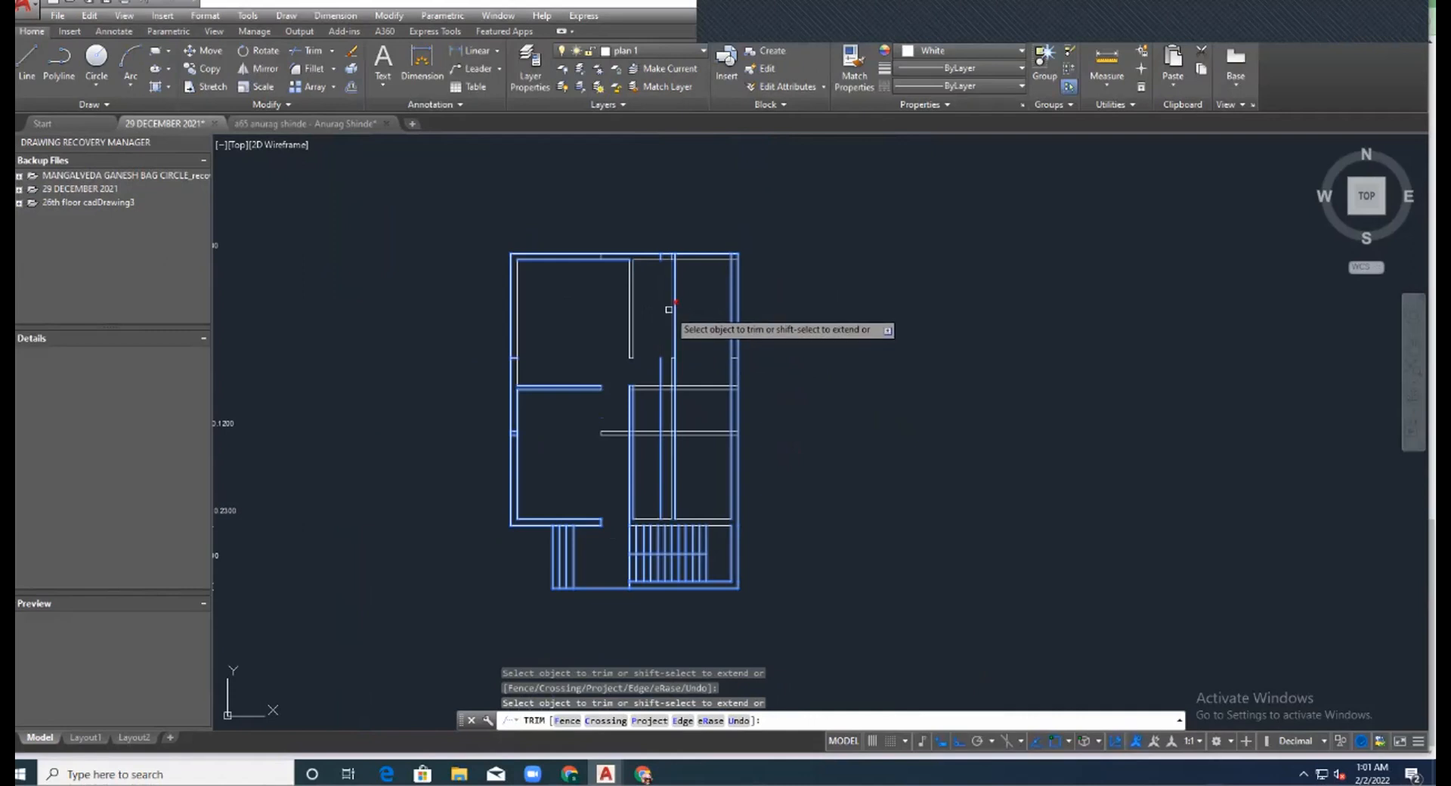
scroll(676, 311, down, 4)
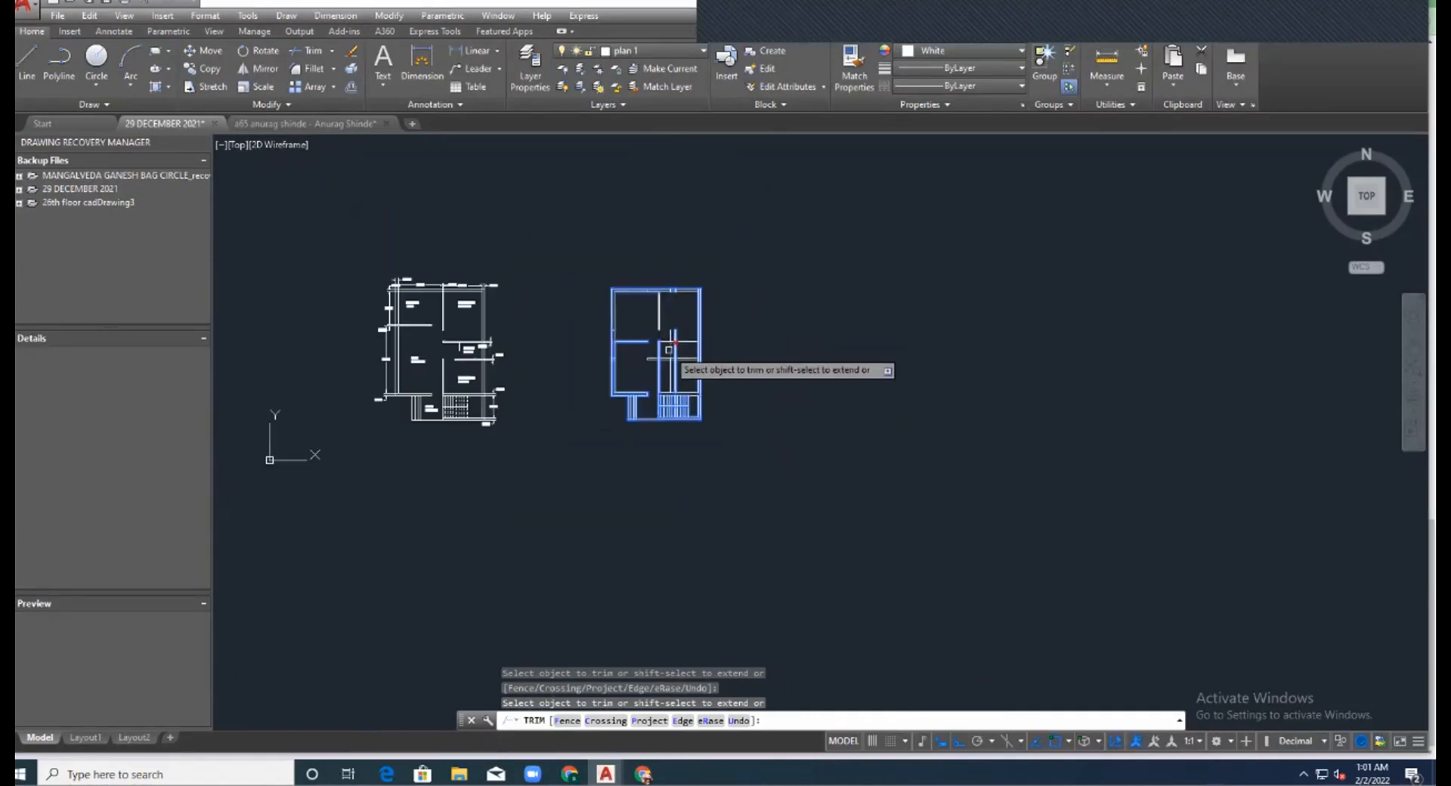
scroll(675, 354, up, 4)
click(675, 319)
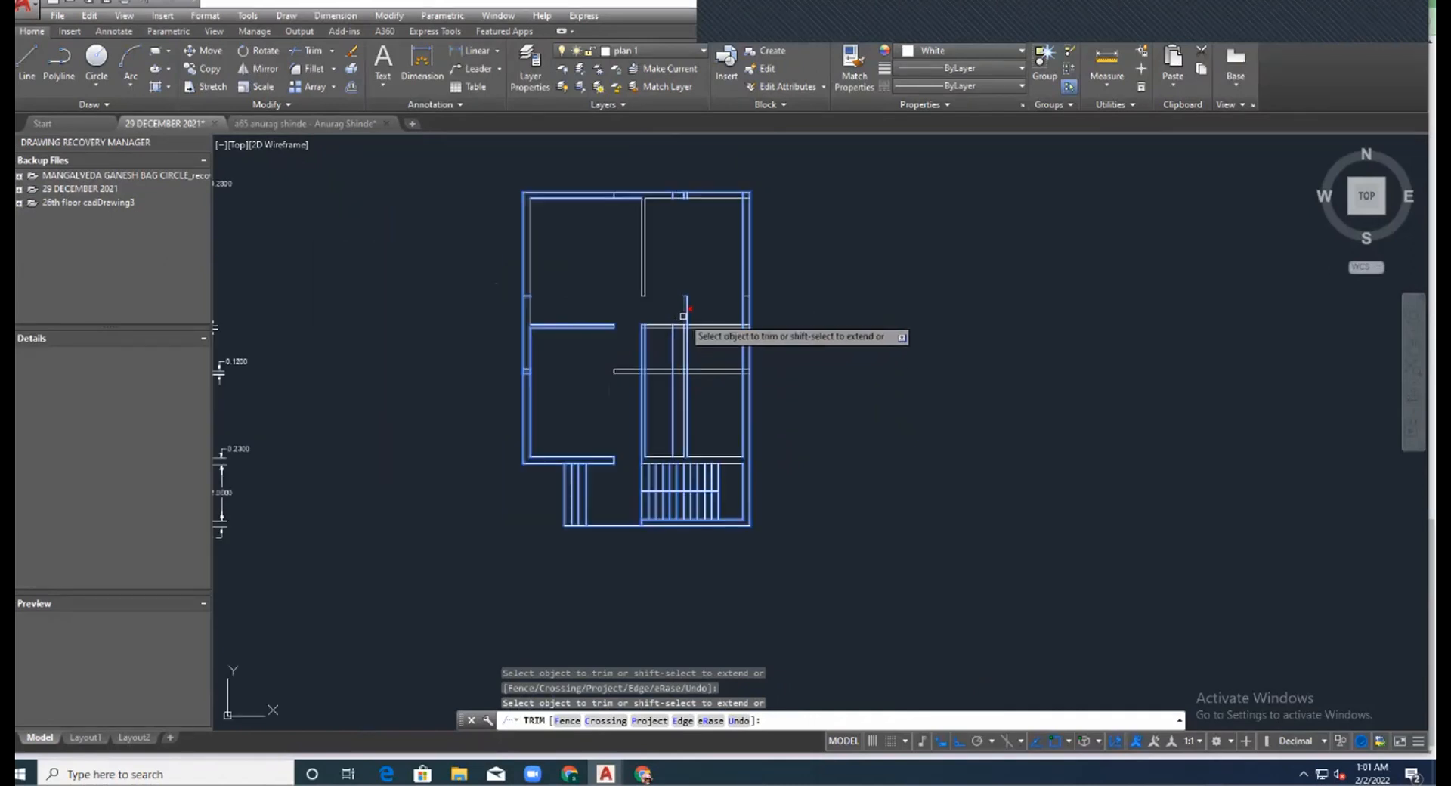
click(687, 306)
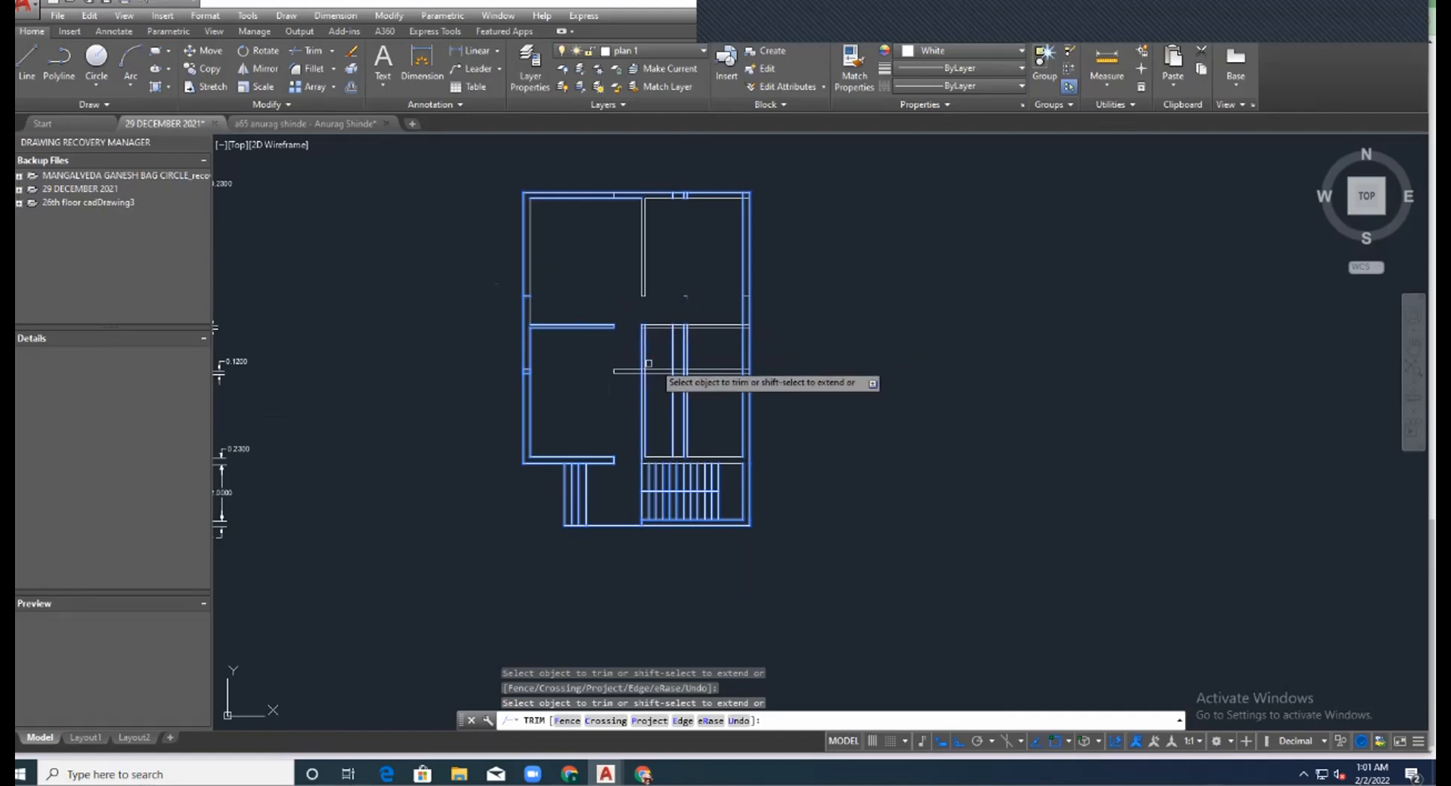
Open the central partition between the toilet's wall levels and trim the lower toilet wall lines across the bedroom doorway and into the hall.
scroll(674, 360, down, 4)
scroll(657, 346, up, 2)
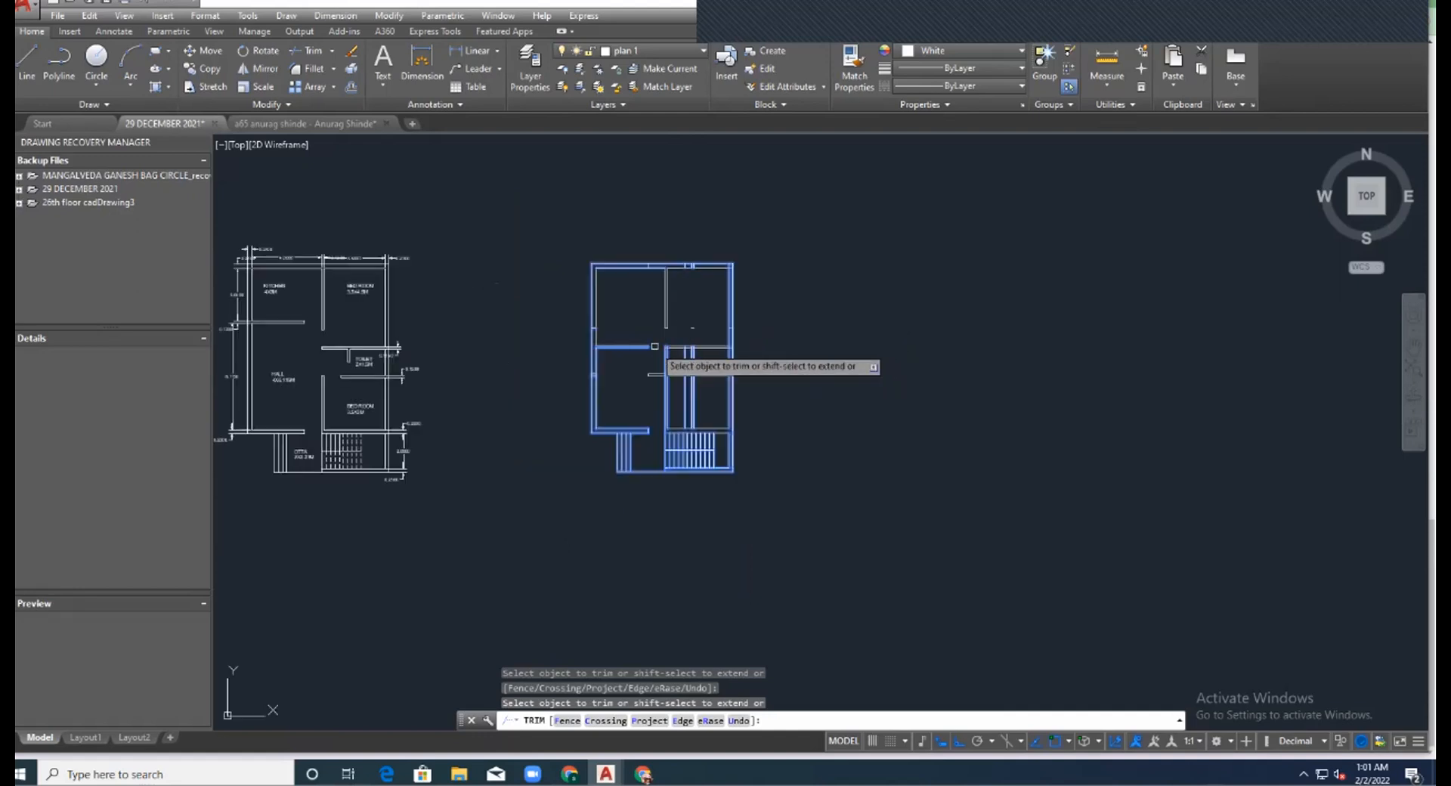
scroll(724, 367, up, 6)
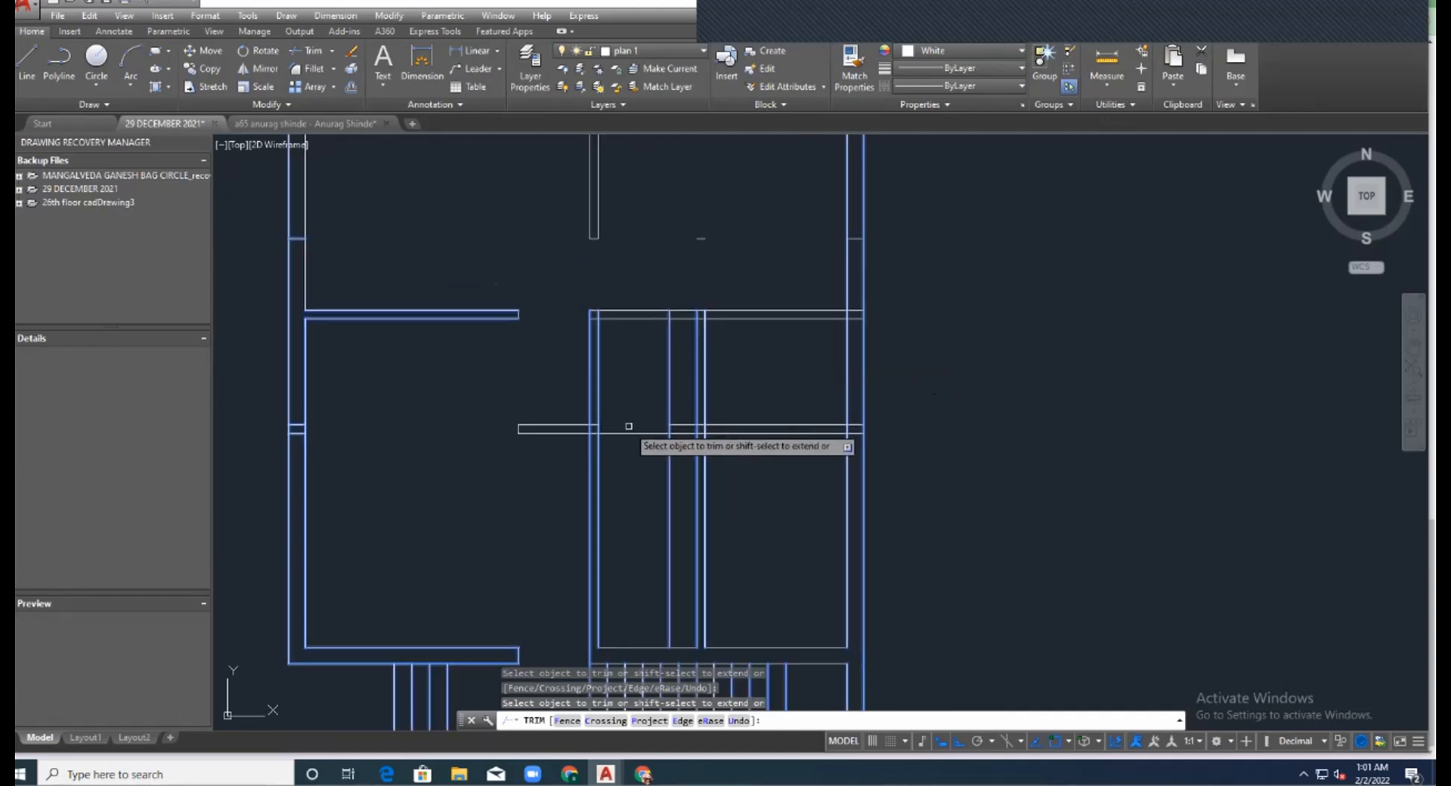
click(631, 431)
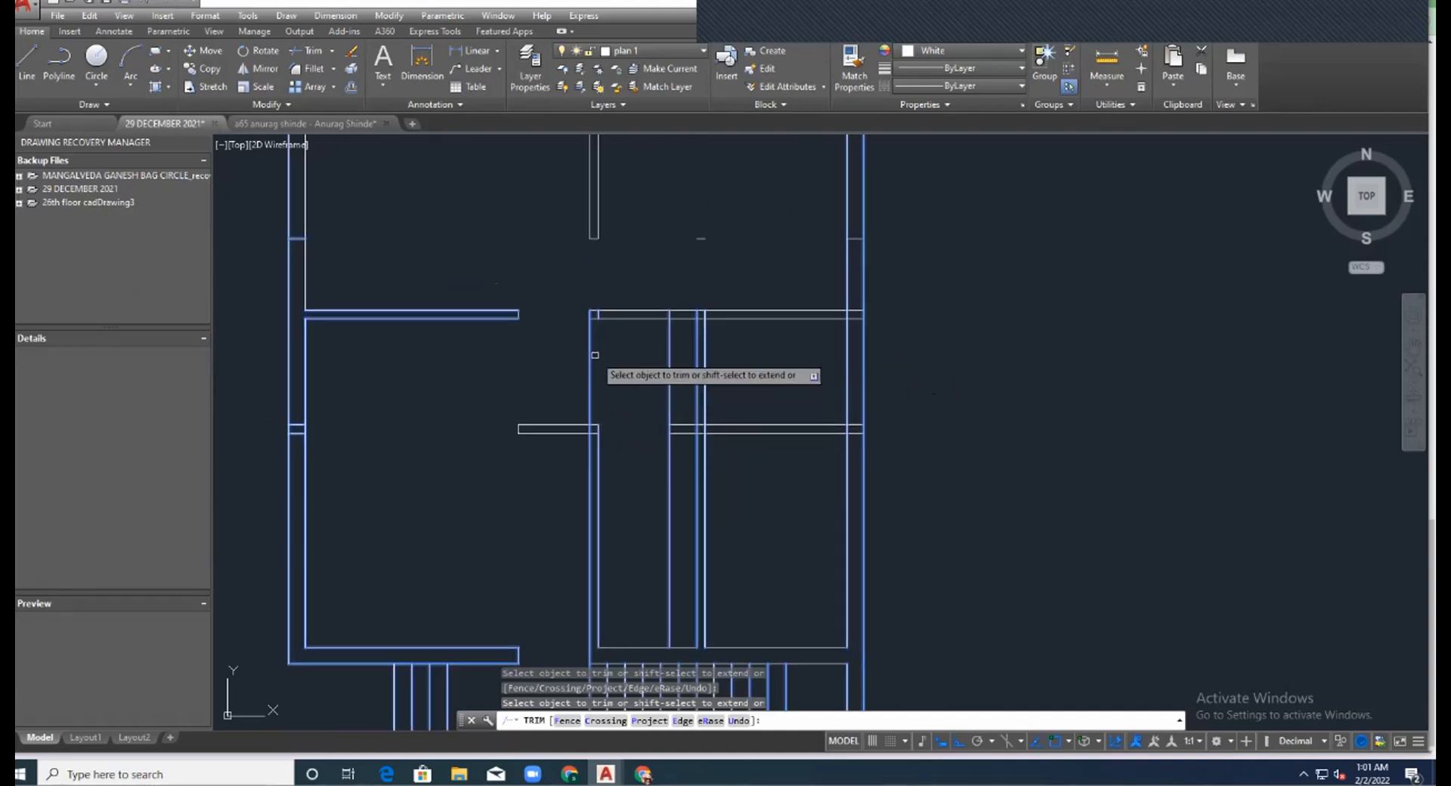
click(595, 355)
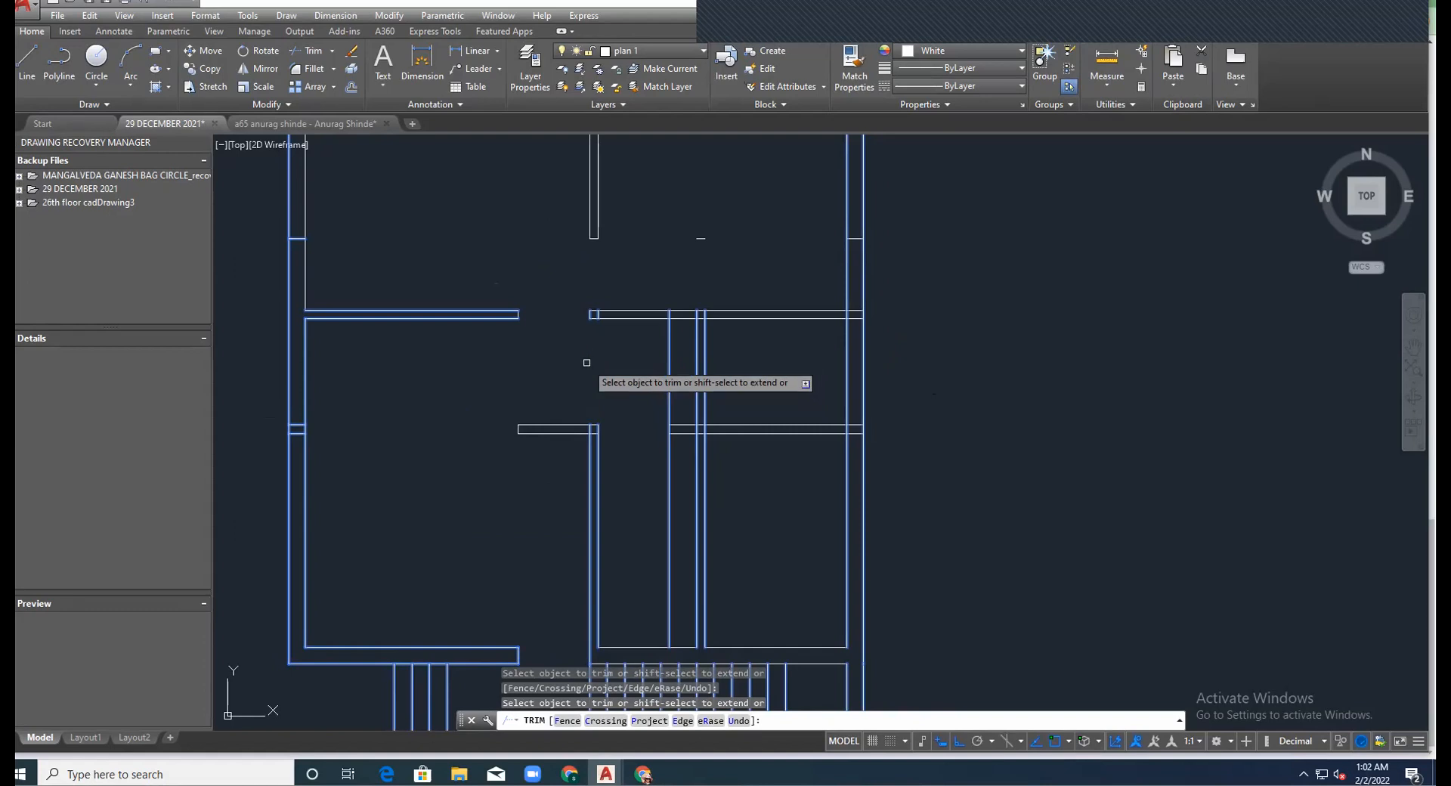
click(546, 433)
click(544, 424)
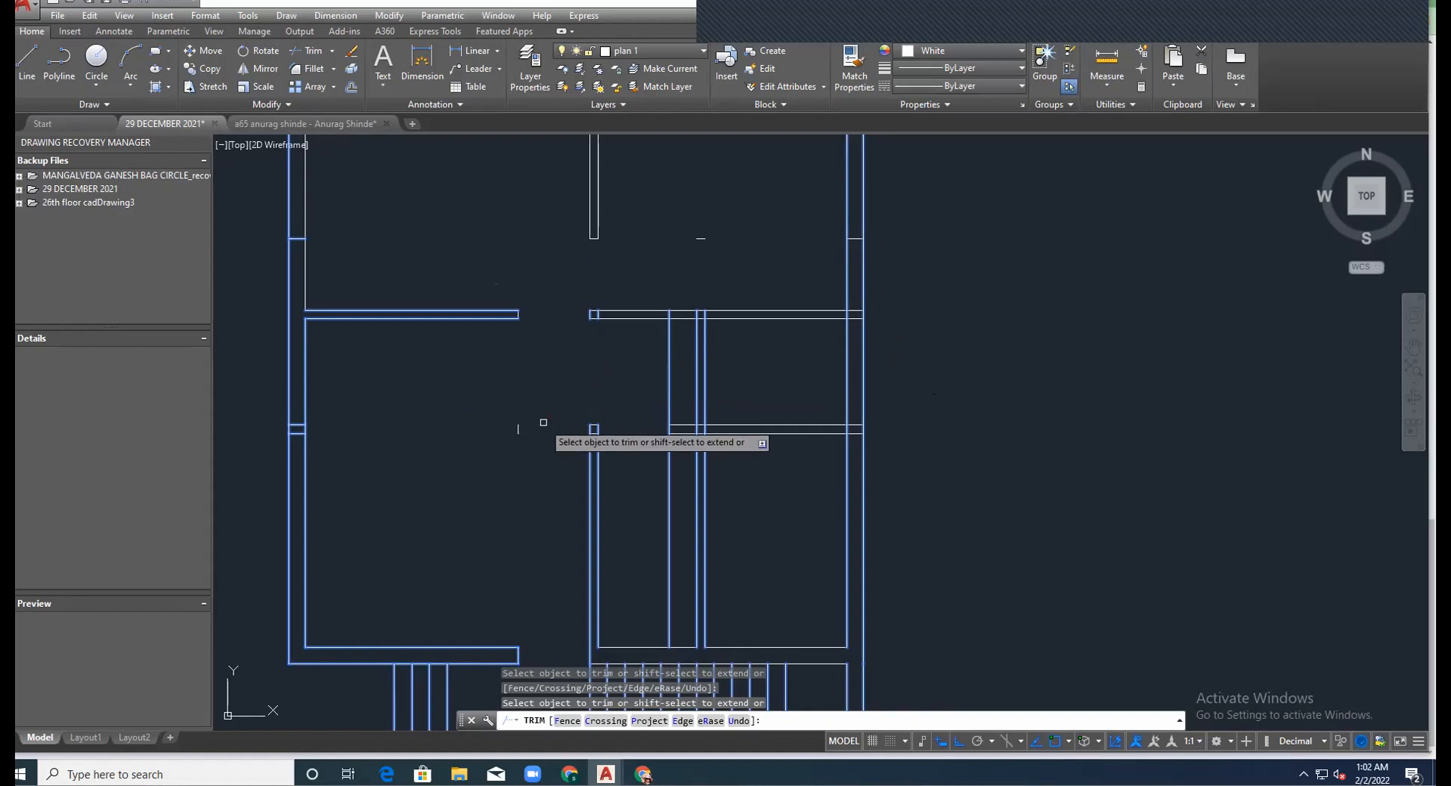
click(517, 428)
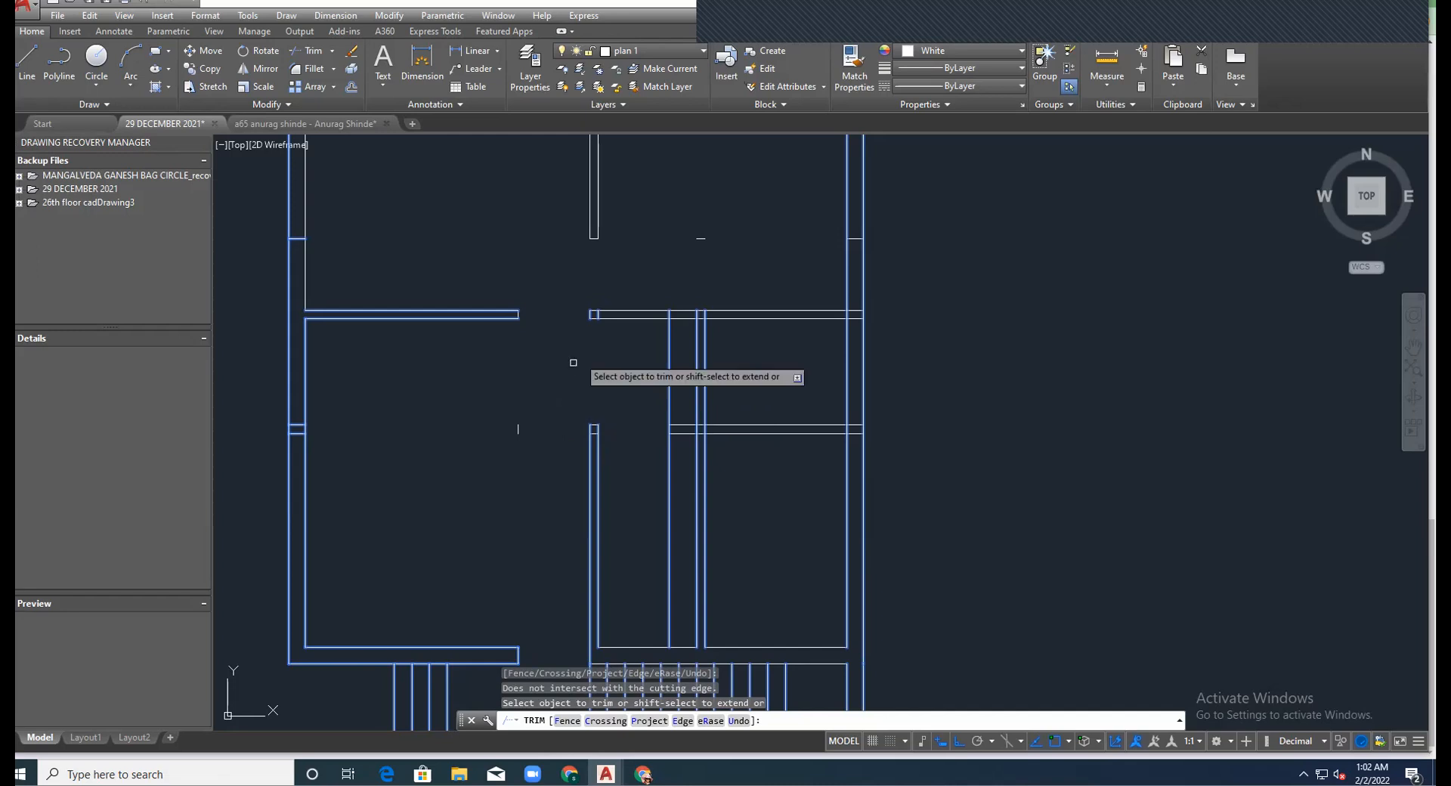
Trim the vertical door guide line below the toilet's upper wall and the toilet partition lines running through the lower bedroom.
click(668, 369)
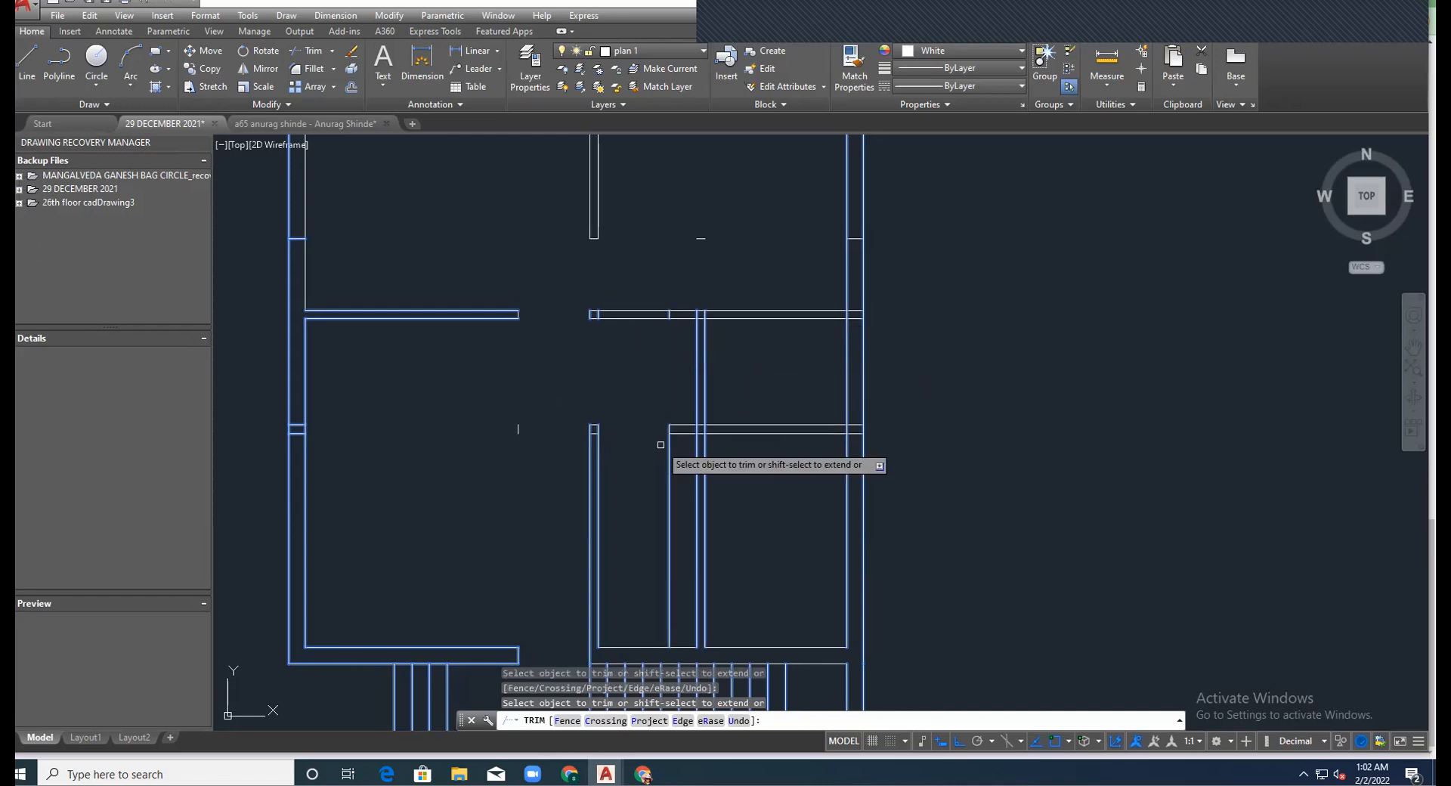
click(668, 489)
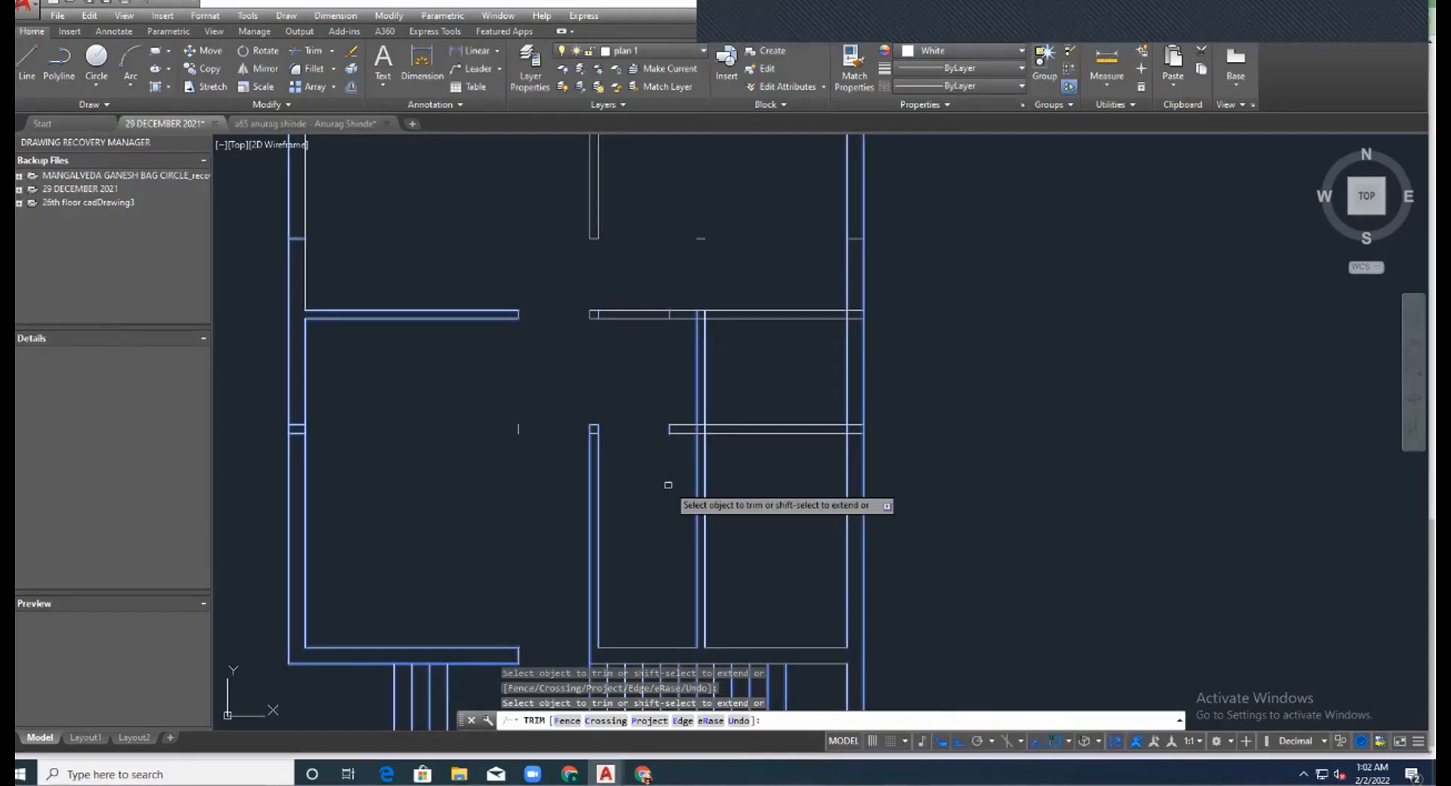
click(673, 483)
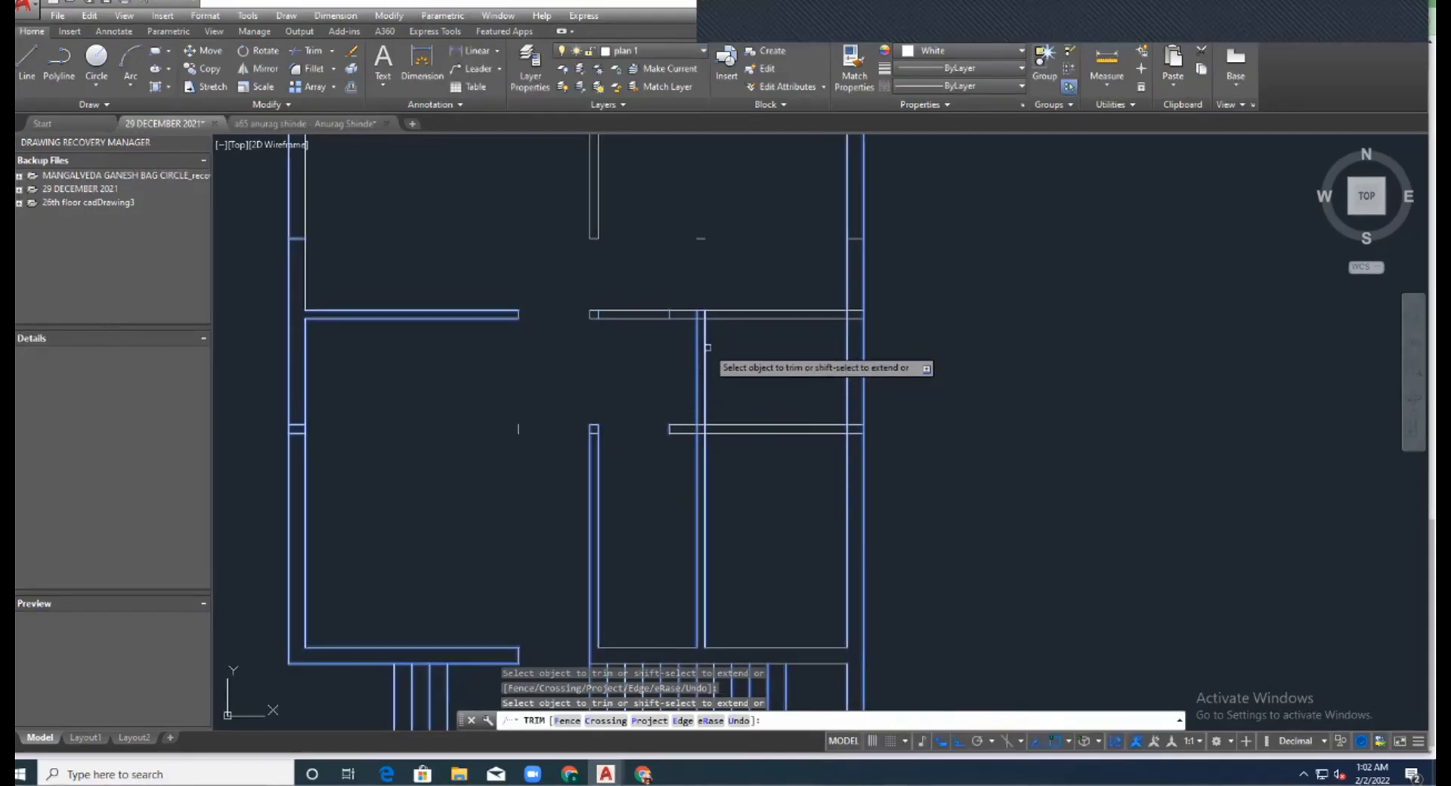
scroll(707, 347, down, 2)
click(705, 465)
click(700, 464)
Trim the toilet partition ends inside the toilet's lower wall and the overlapping lines where that wall meets the right outer wall.
scroll(697, 378, up, 4)
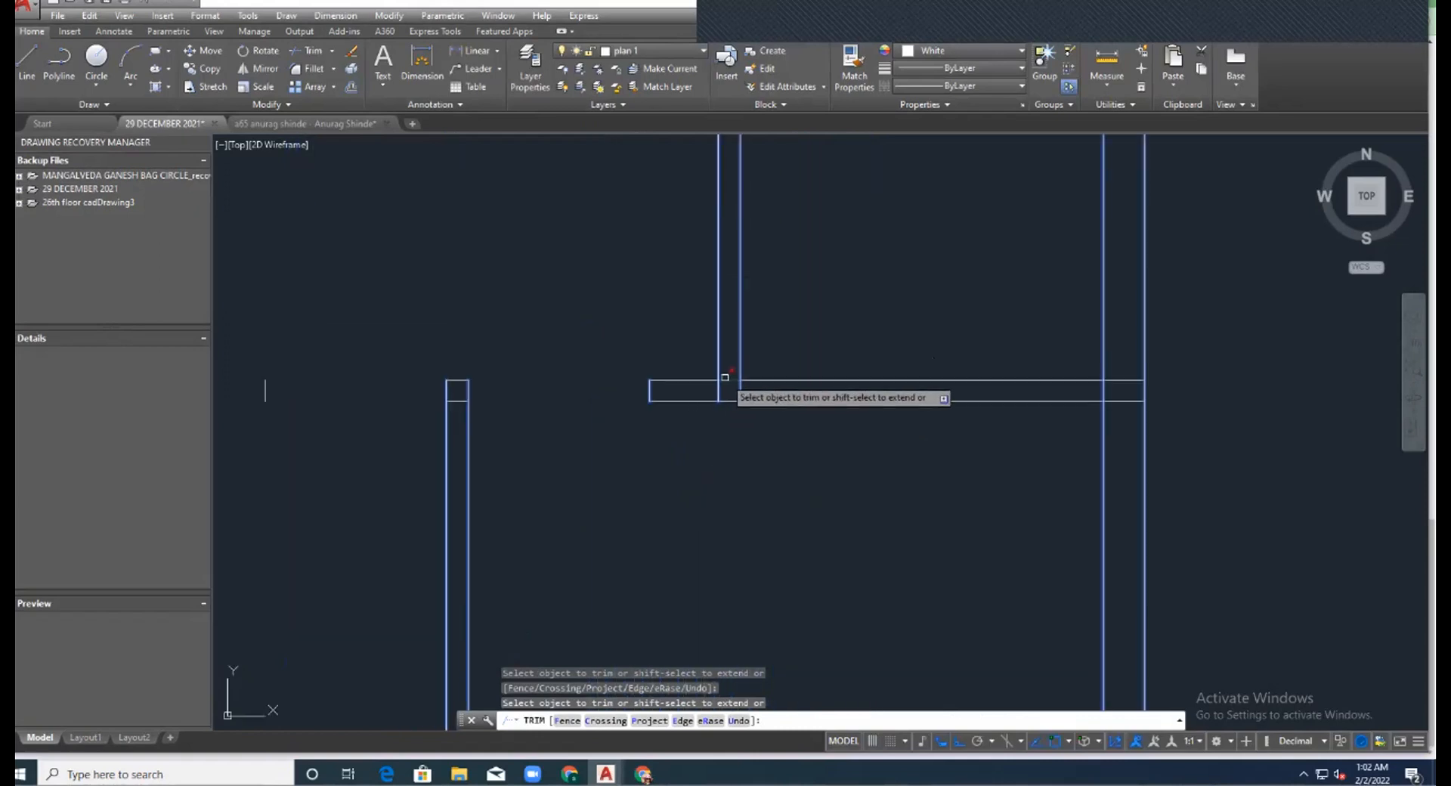
click(719, 391)
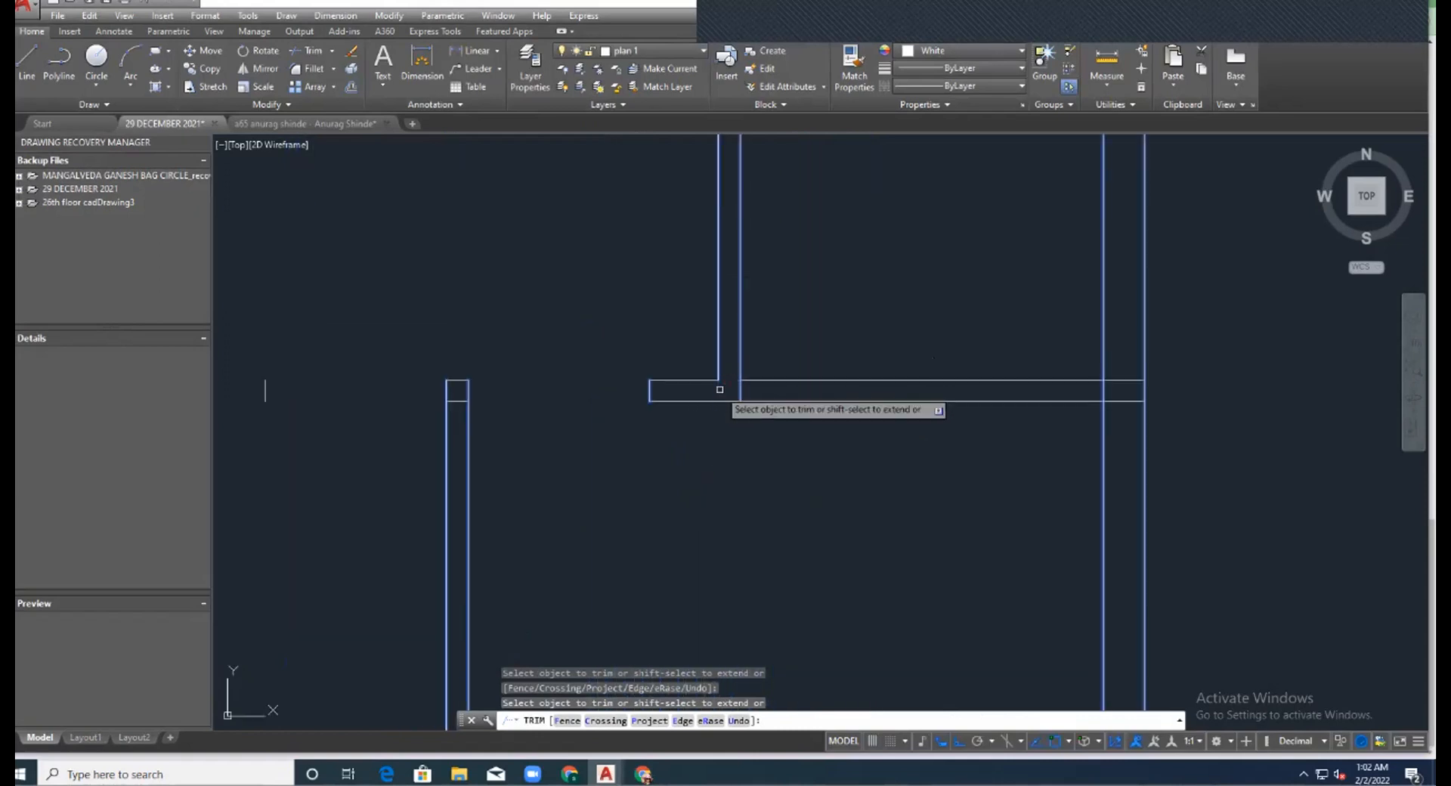
click(741, 391)
scroll(907, 432, down, 5)
scroll(975, 423, up, 5)
click(909, 400)
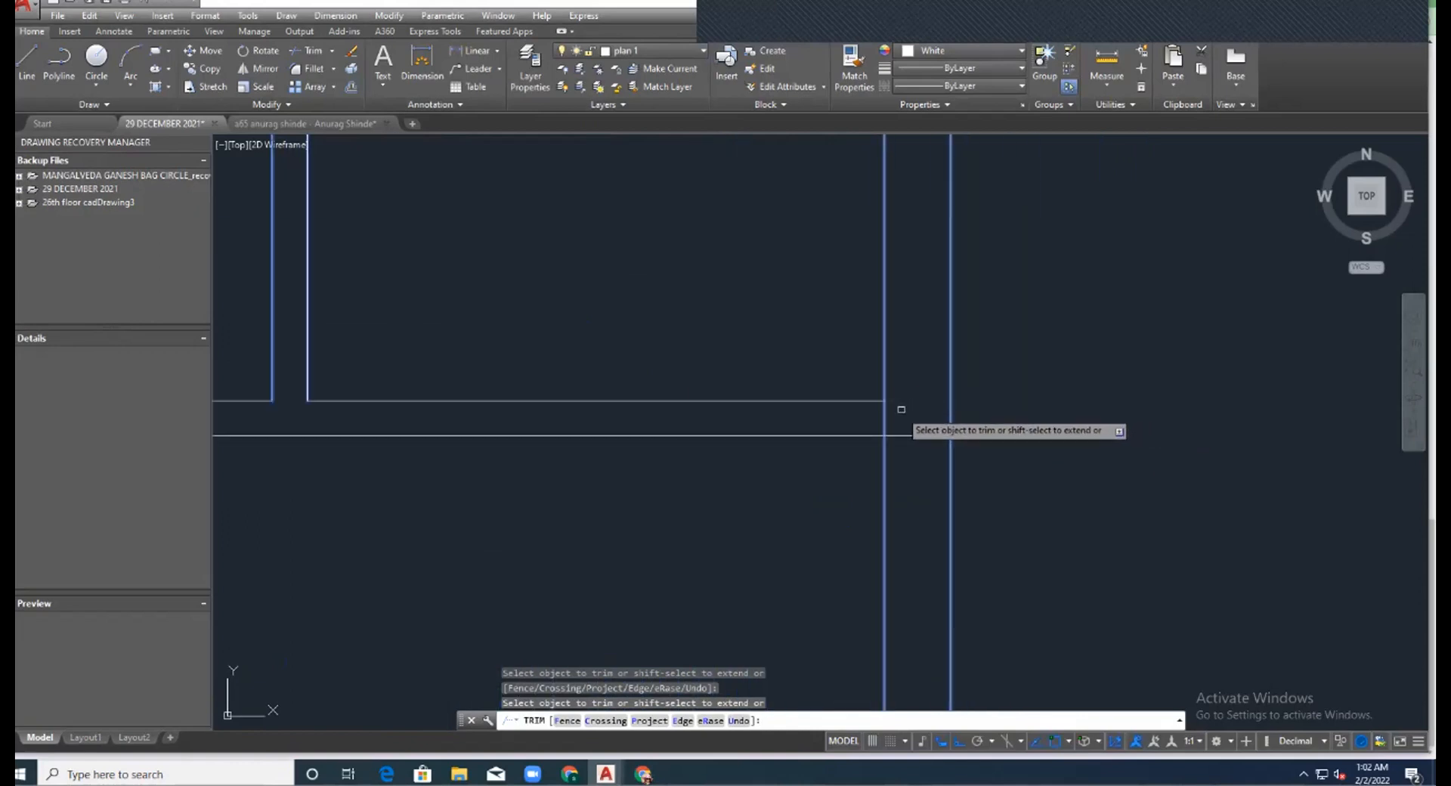
click(884, 422)
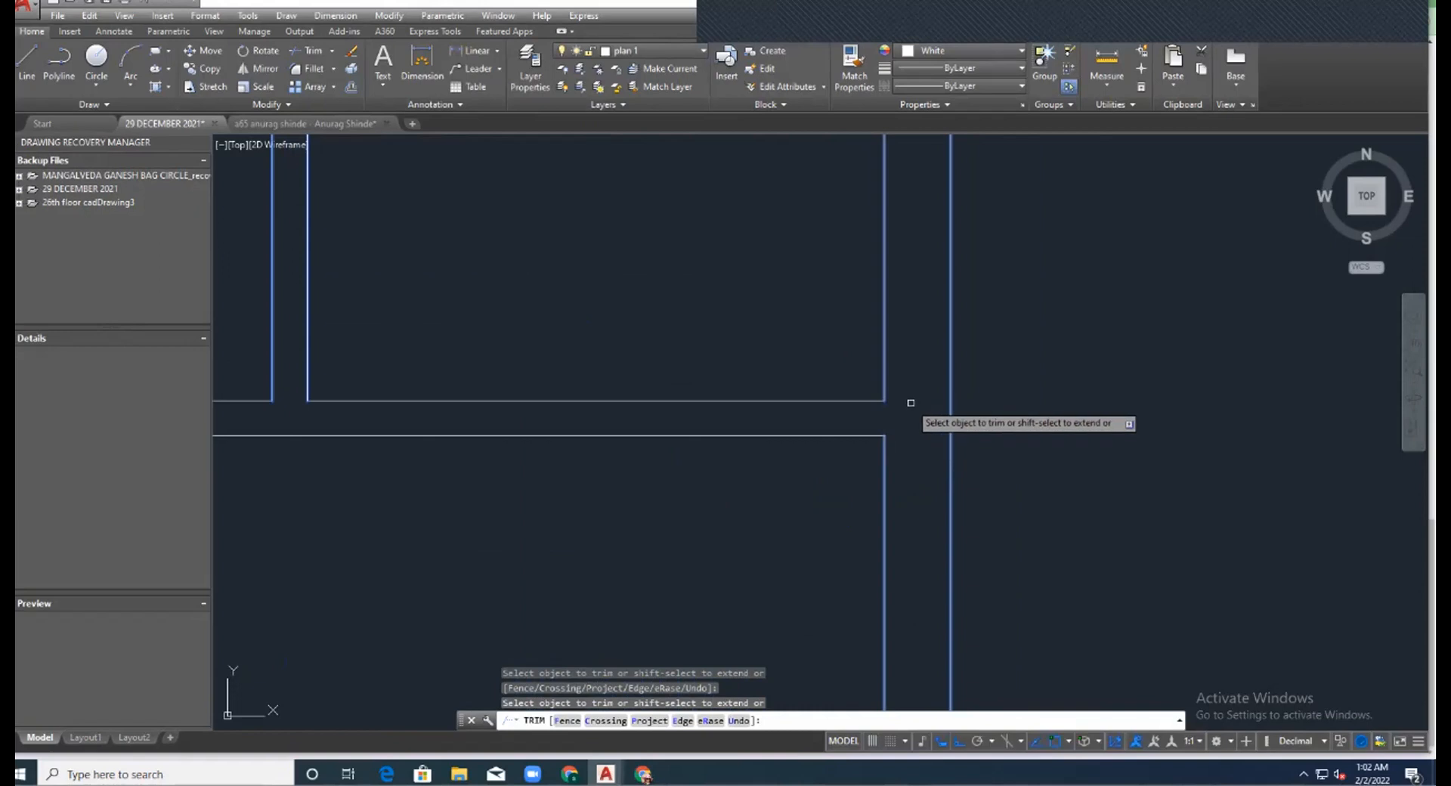
Trim the toilet partition ends inside the toilet's upper wall and open the wall line between them.
scroll(912, 417, down, 3)
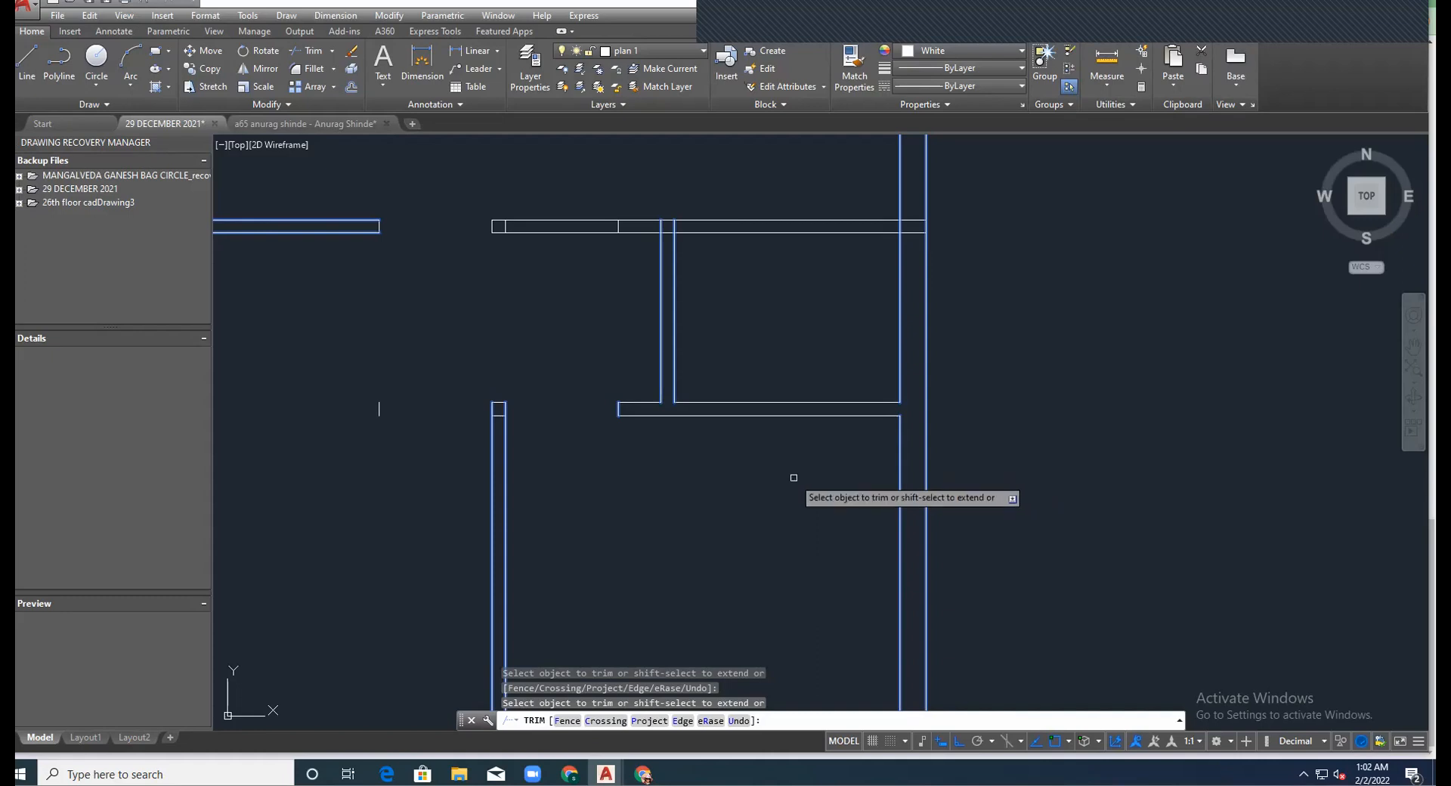
scroll(794, 478, down, 7)
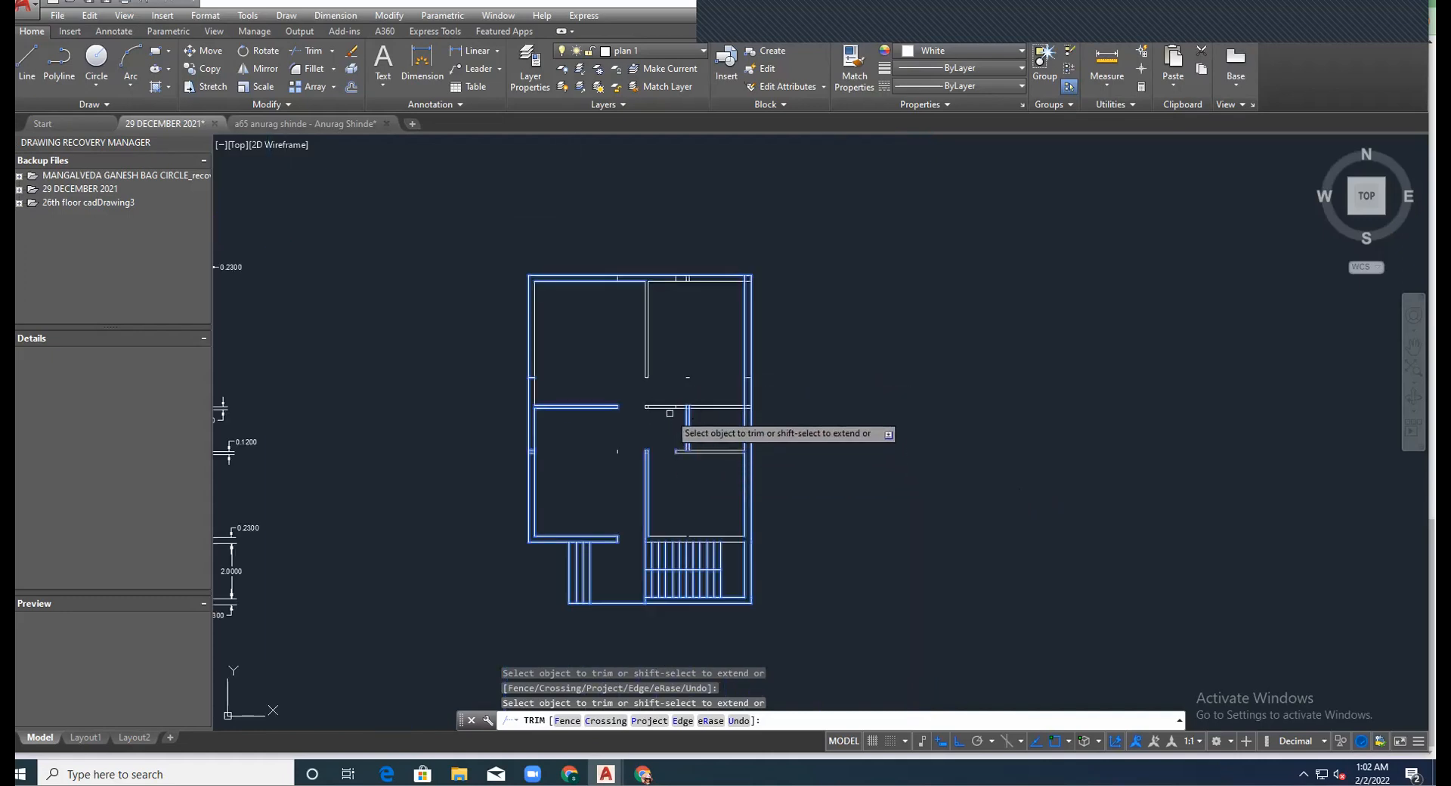
scroll(695, 392, up, 8)
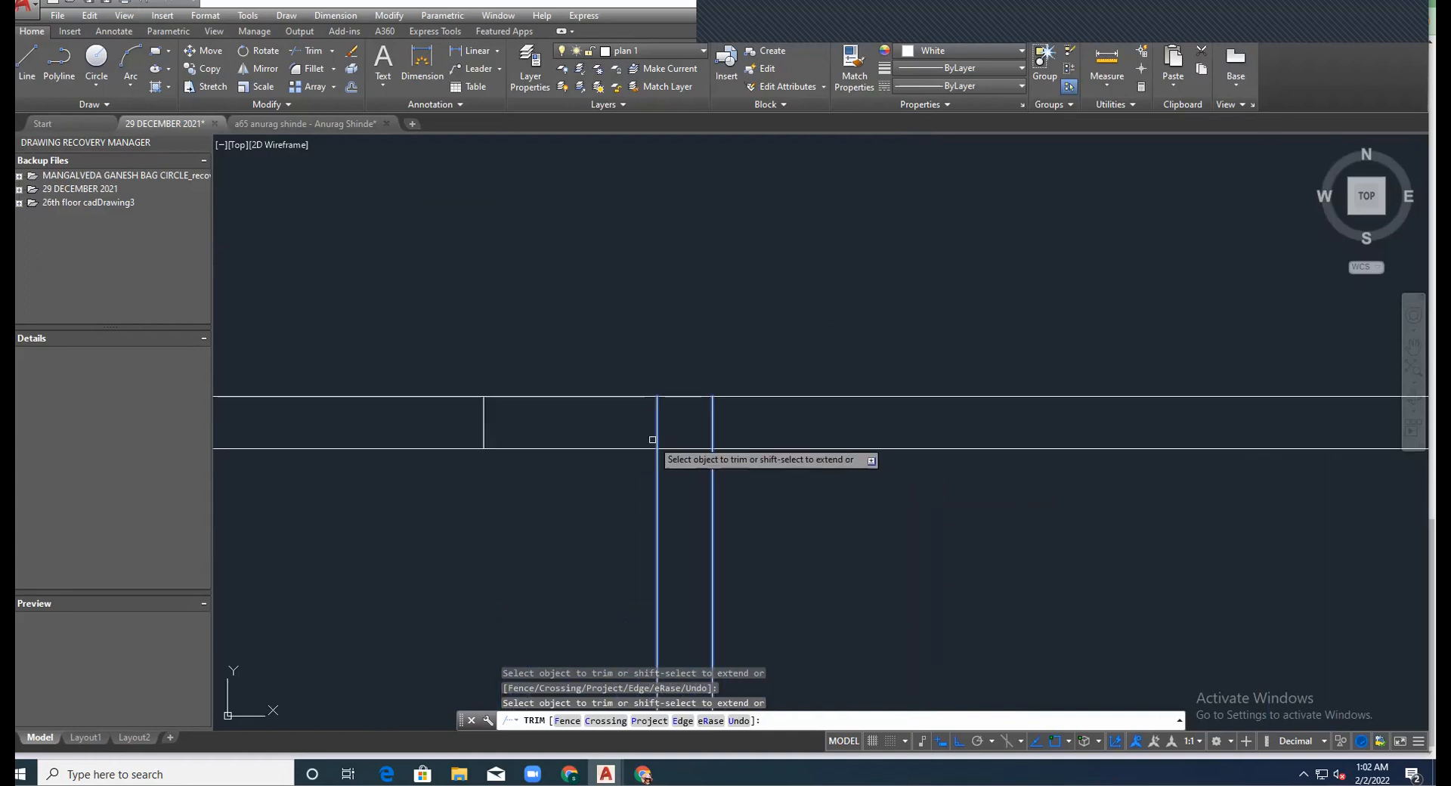
click(657, 427)
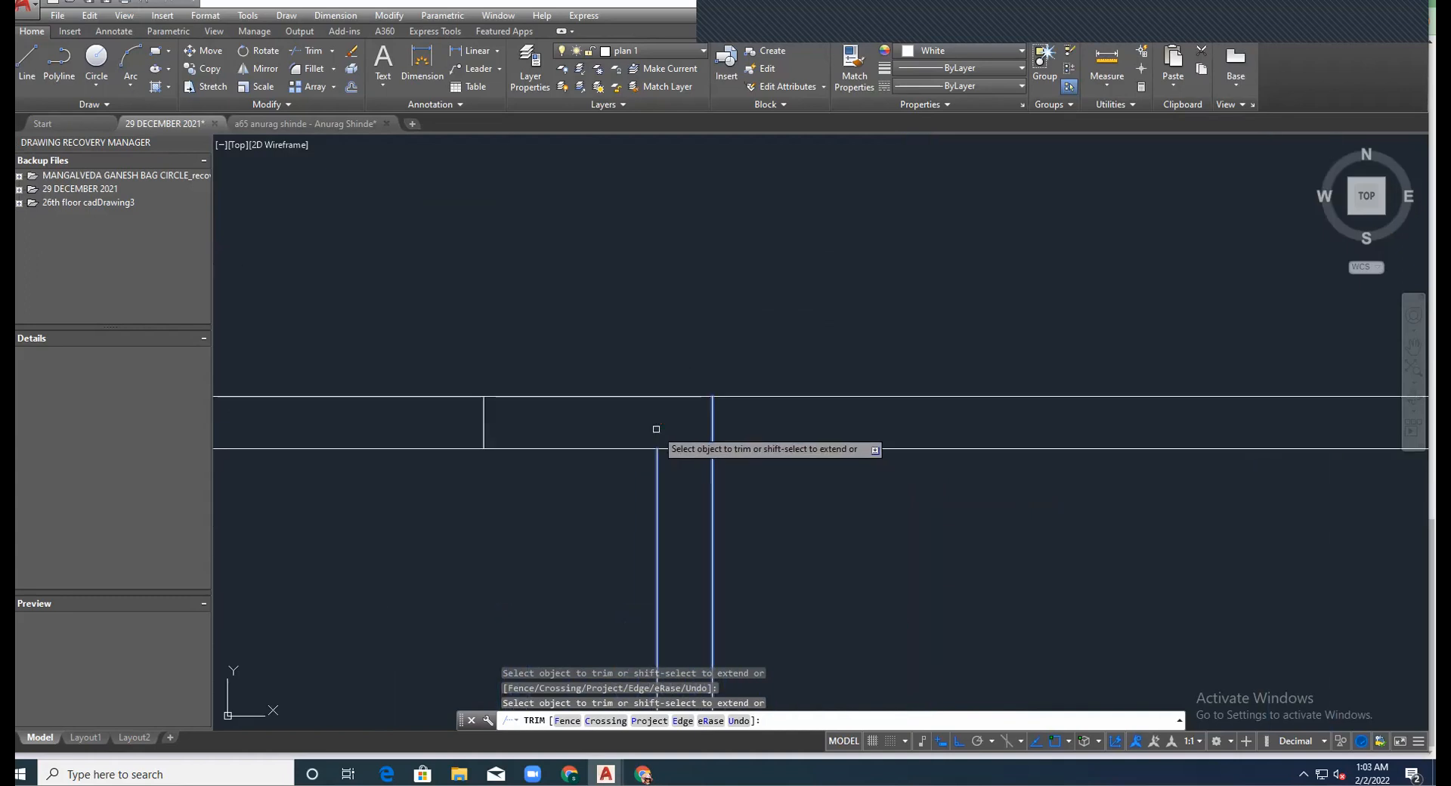
click(717, 427)
click(714, 433)
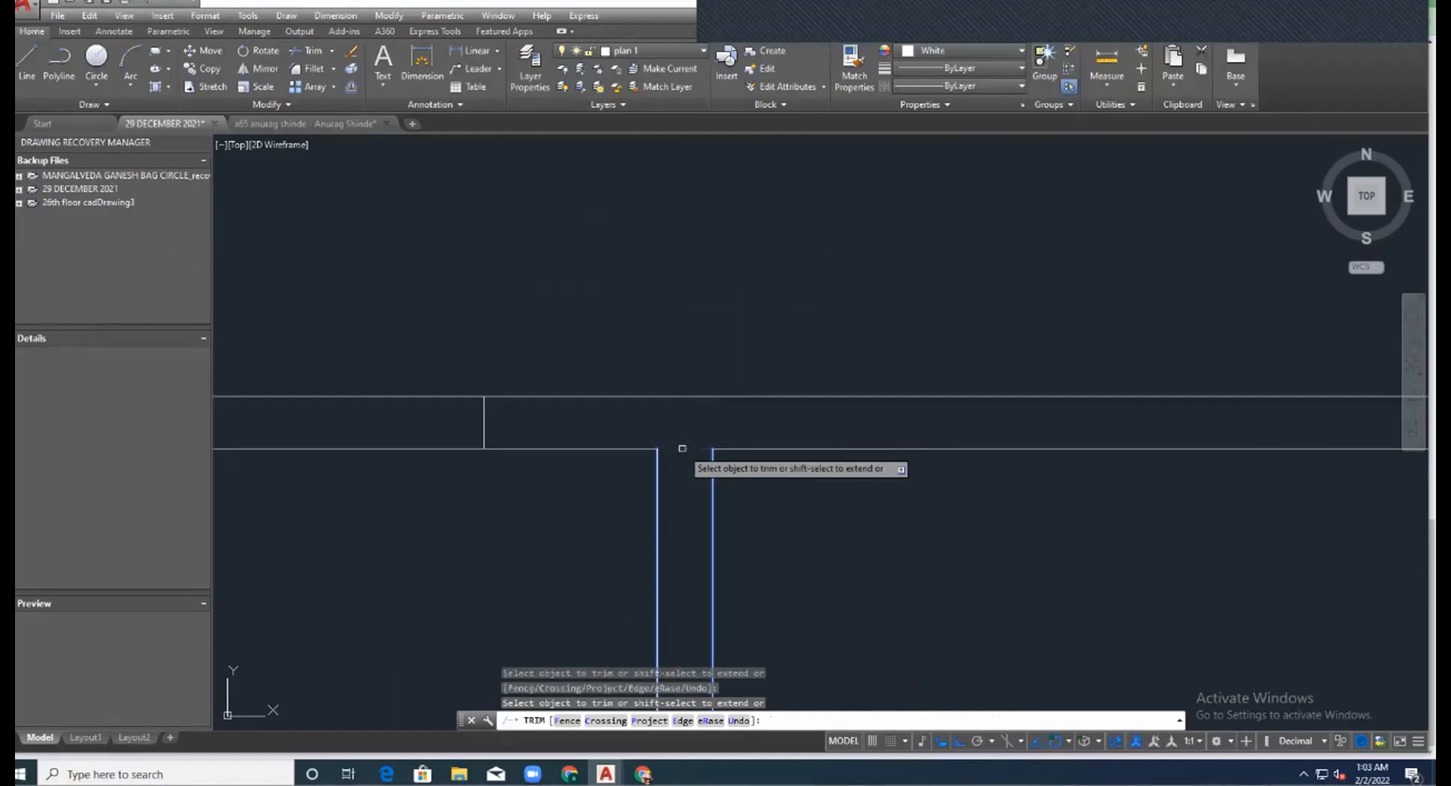
Trim the overlapping lines where the toilet's upper wall meets the right outer wall.
scroll(663, 406, down, 4)
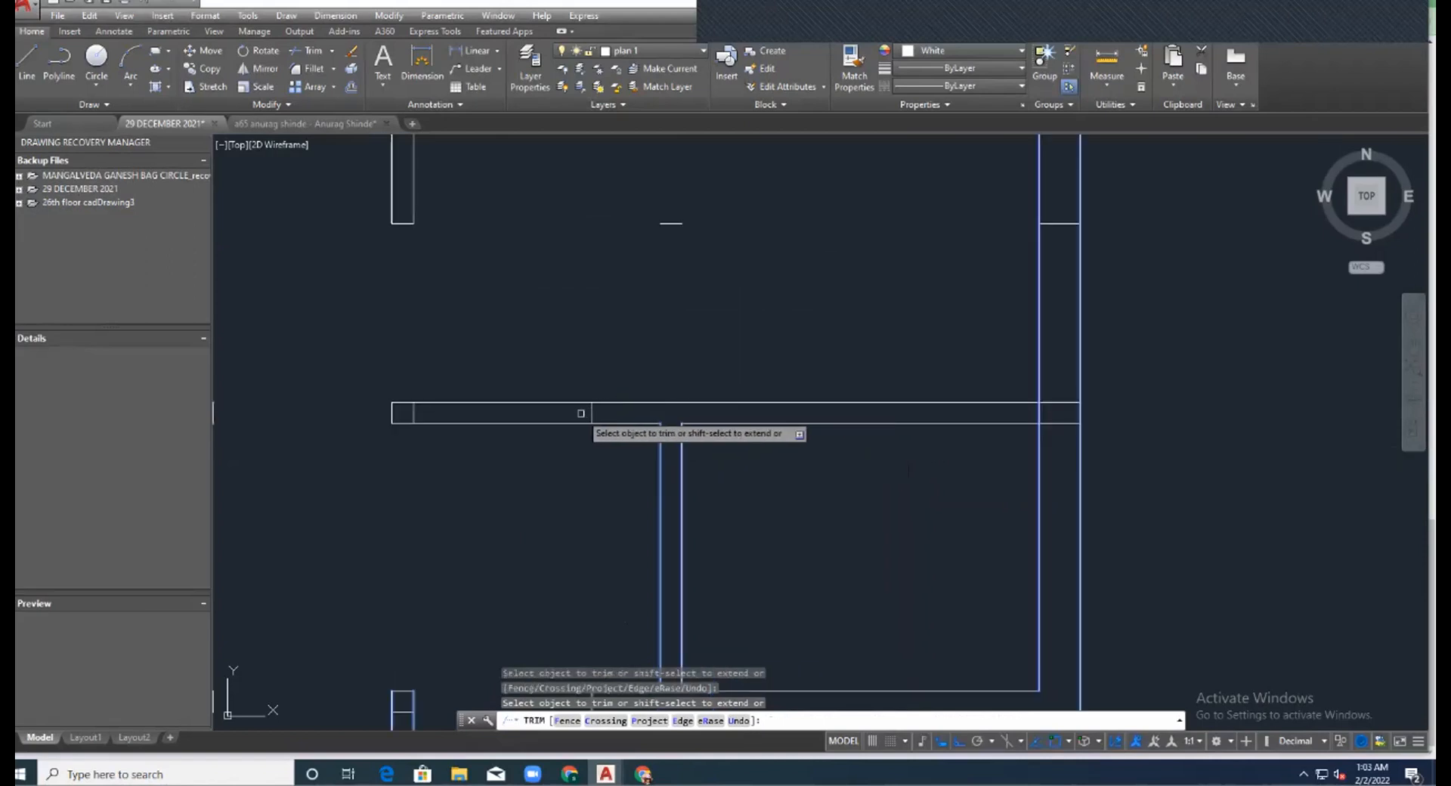
scroll(413, 415, down, 5)
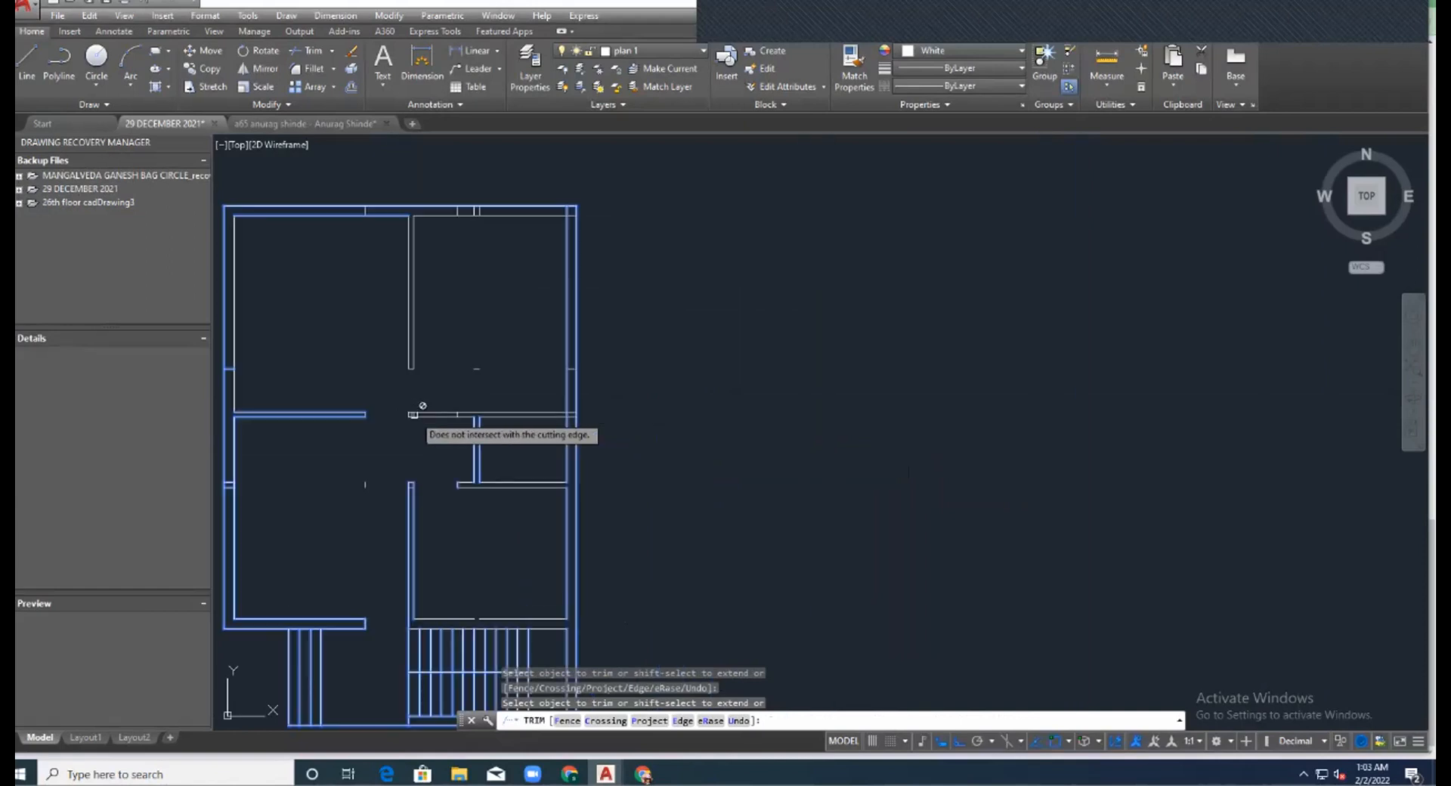
scroll(545, 405, up, 6)
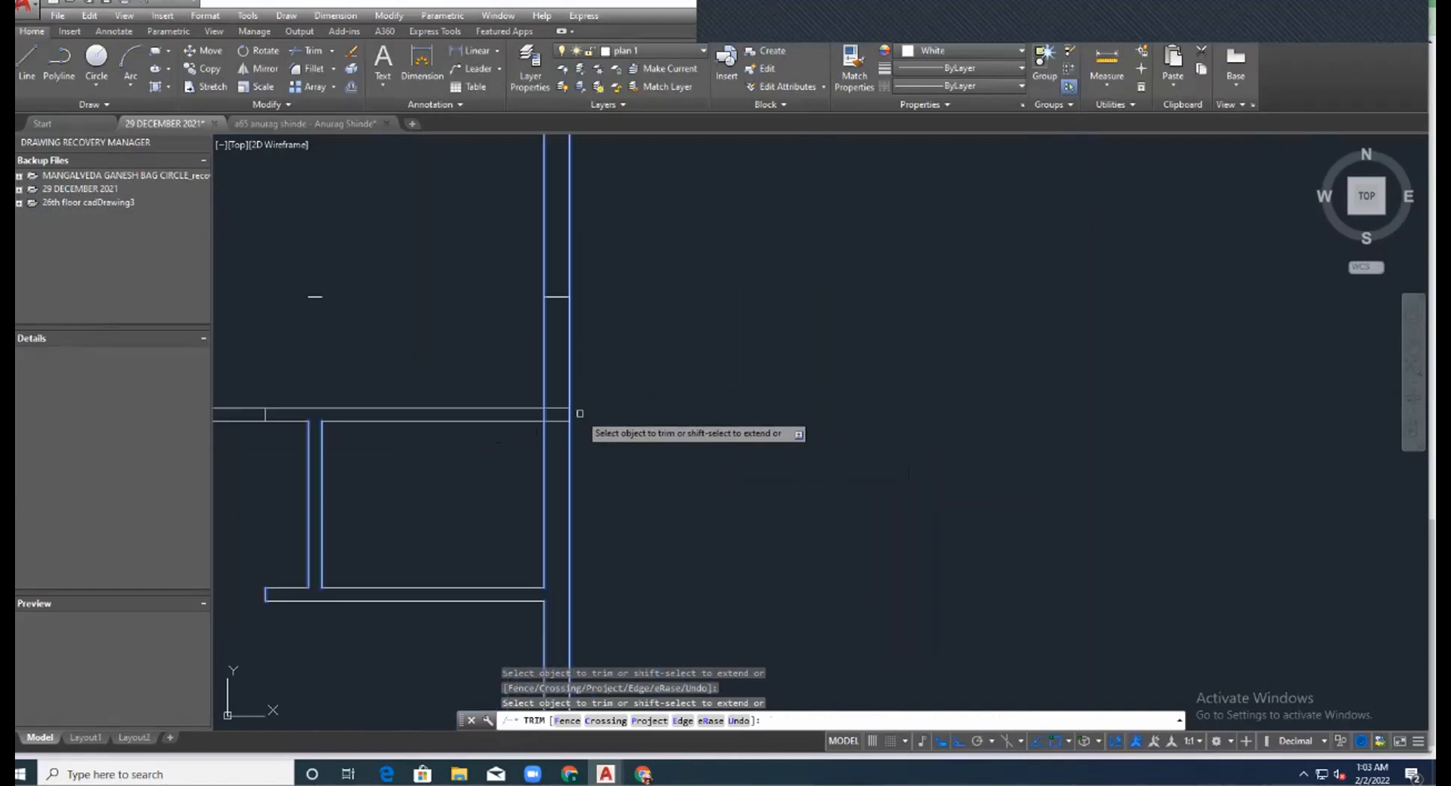
click(540, 426)
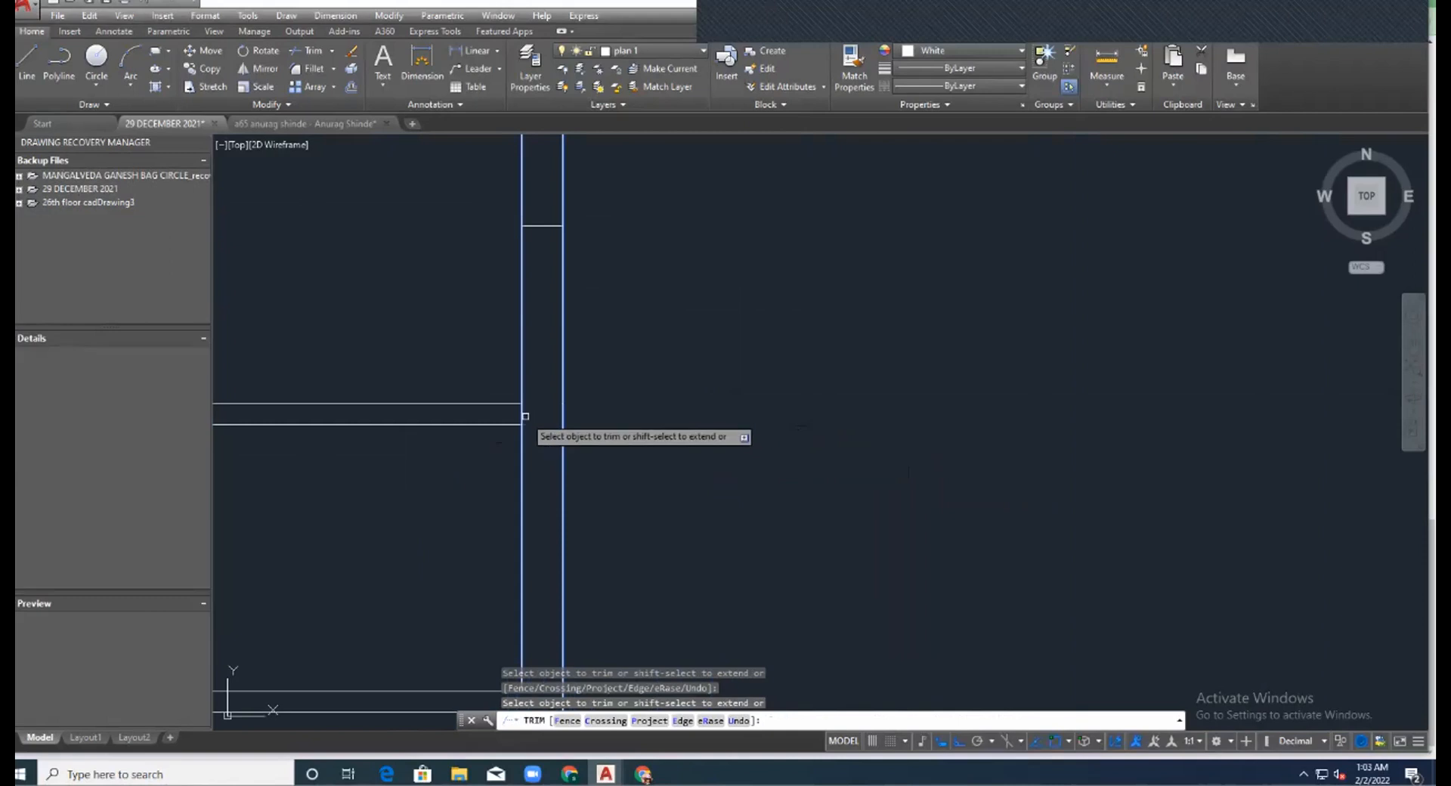
click(521, 415)
scroll(521, 414, down, 3)
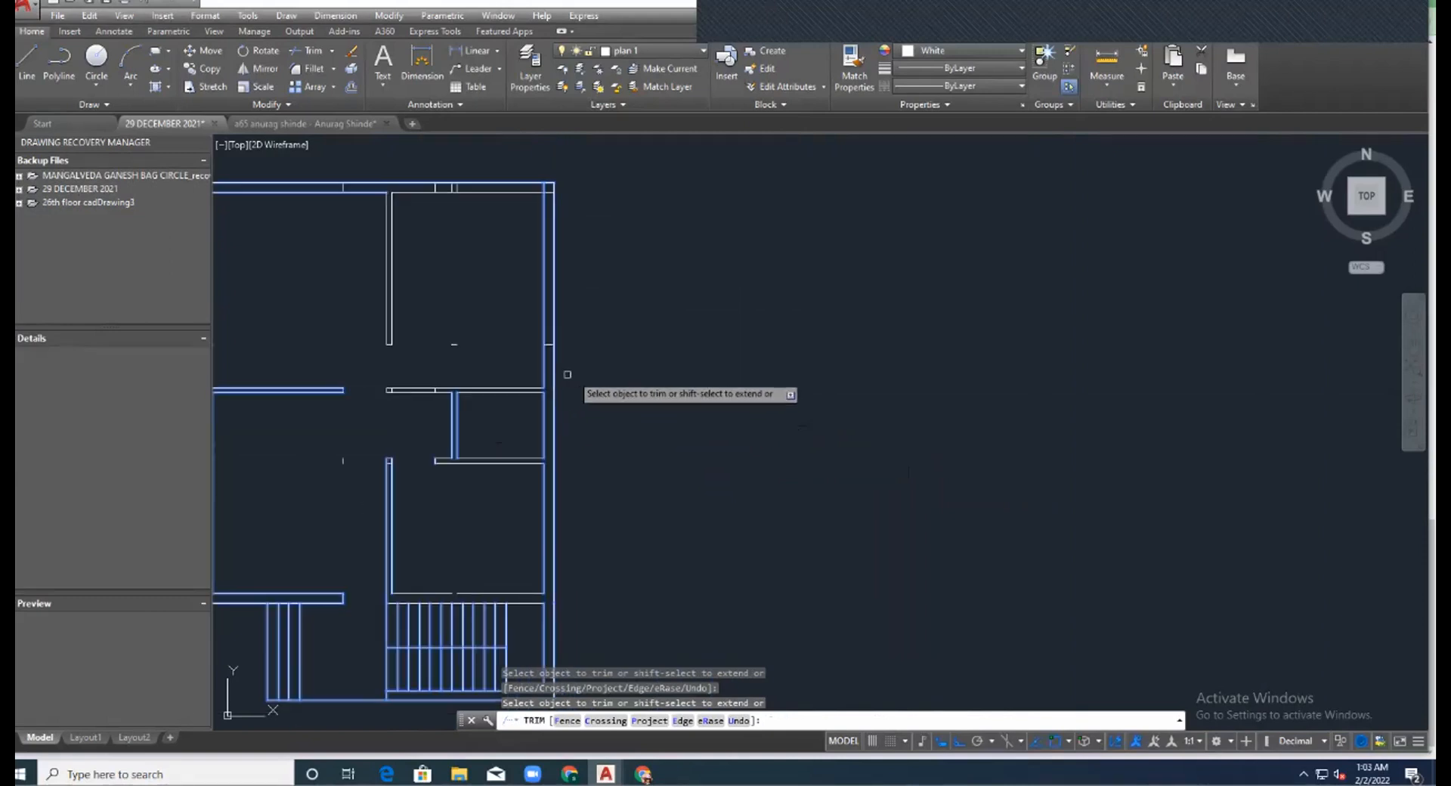
Trim the overlapping inner wall lines at the plan's upper-right corner.
scroll(551, 384, down, 3)
scroll(558, 236, up, 4)
scroll(638, 327, up, 3)
click(656, 330)
click(687, 366)
Examine the trimmed plan beside the reference for leftover construction lines and end the Trim command.
scroll(687, 308, down, 3)
scroll(658, 411, down, 3)
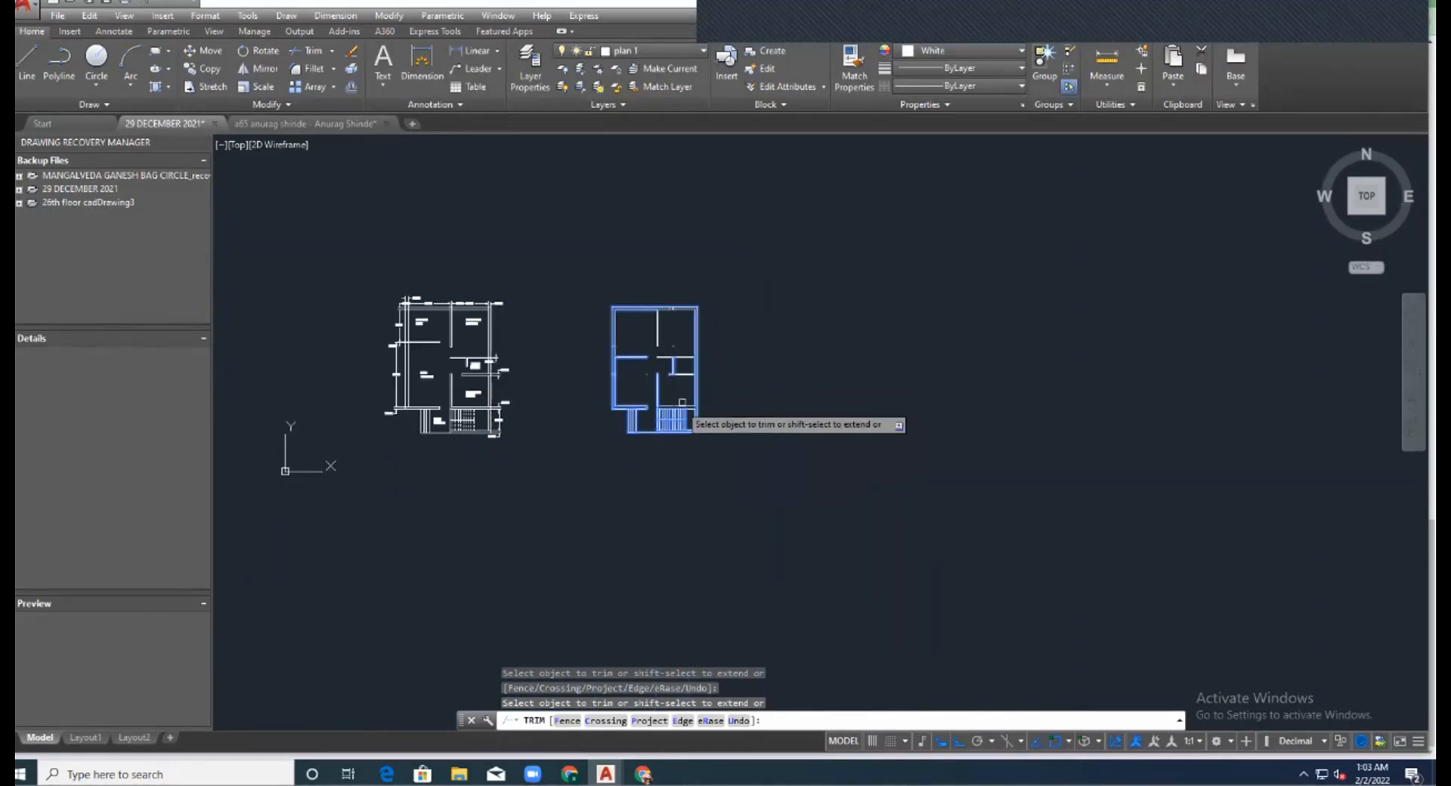
scroll(678, 444, up, 6)
scroll(748, 333, down, 5)
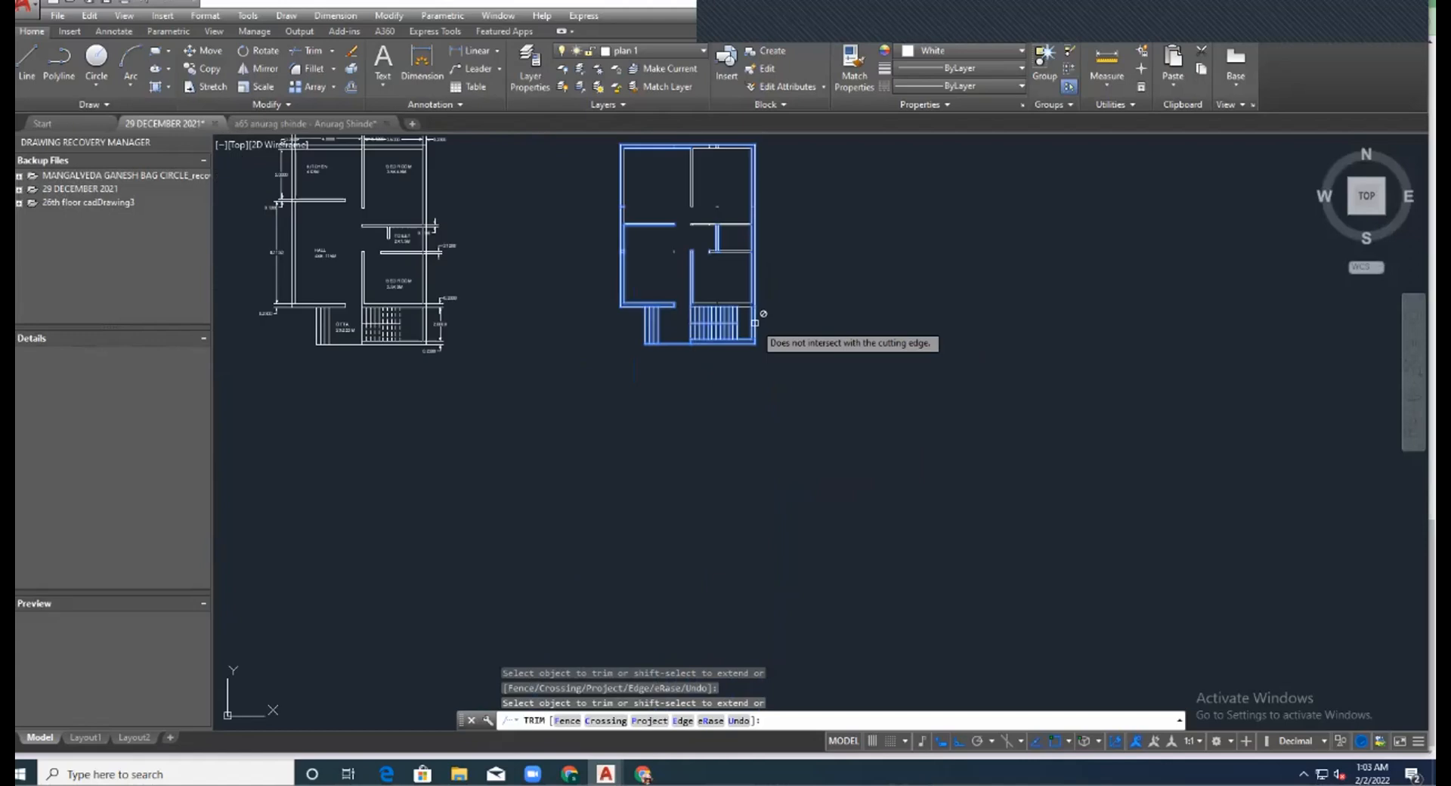
scroll(686, 268, up, 6)
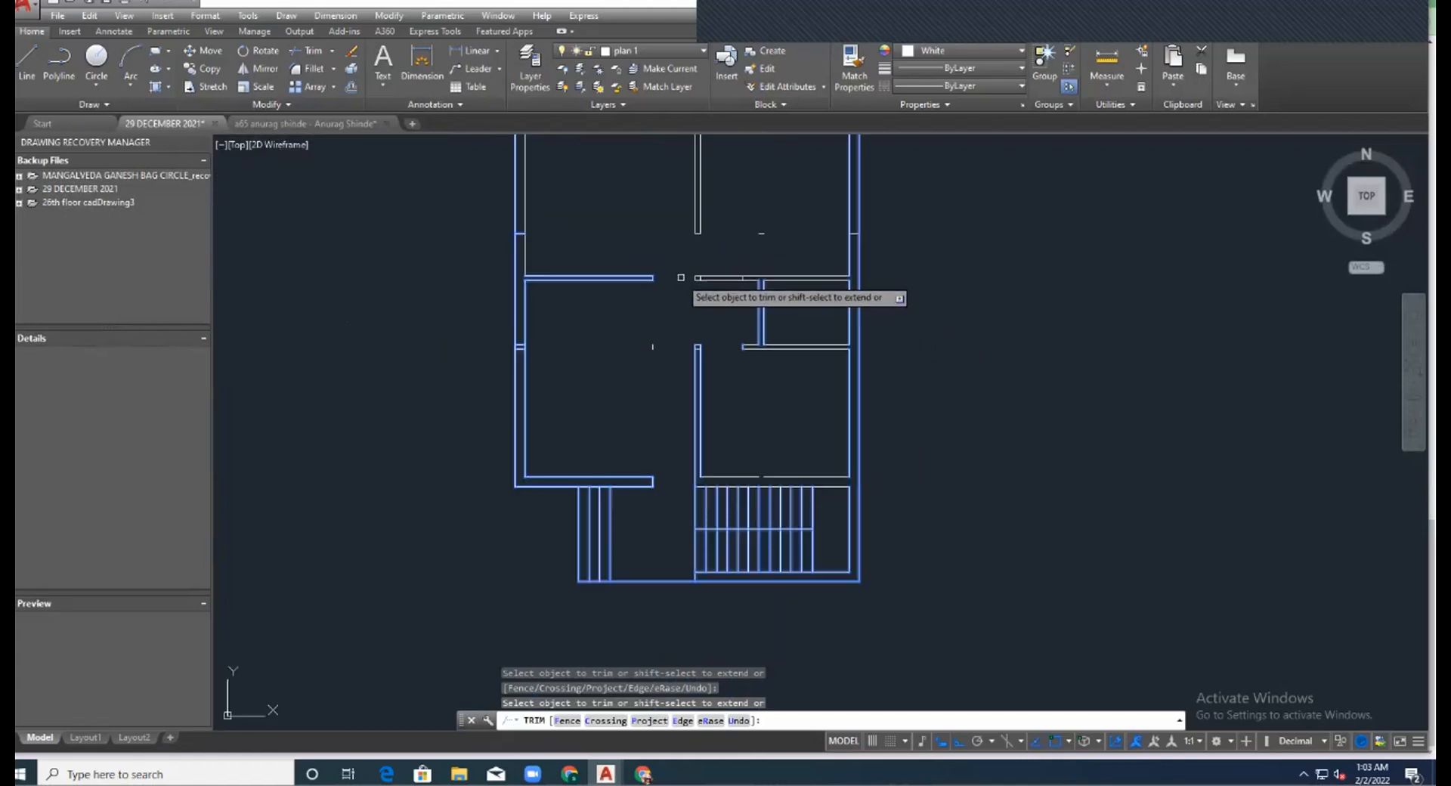
scroll(661, 370, down, 3)
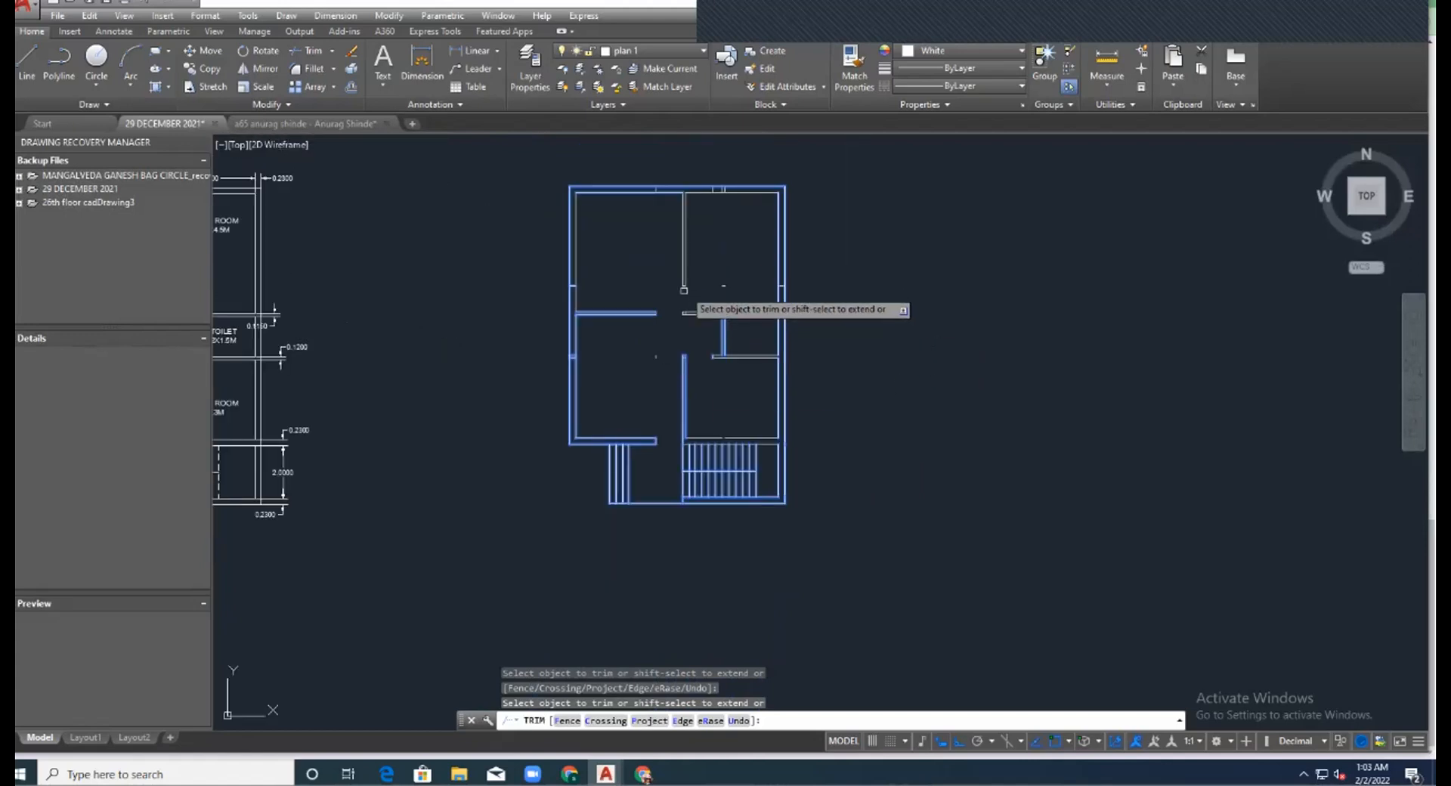
scroll(719, 250, up, 3)
key(Escape)
key(Escape)
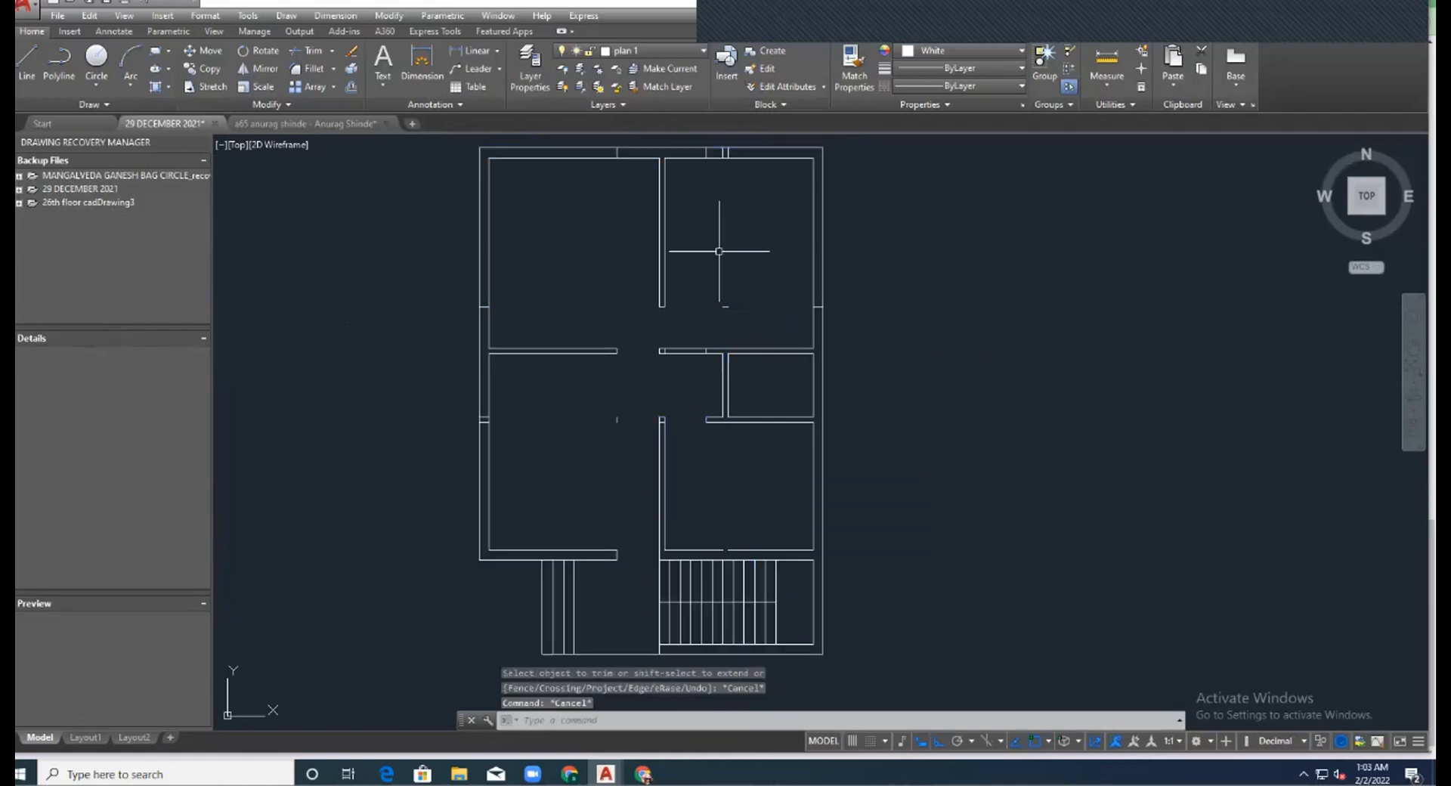
Erase the leftover short cross lines inside the outer walls and partitions, plus the stray segments in the rooms and door openings.
scroll(612, 238, down, 2)
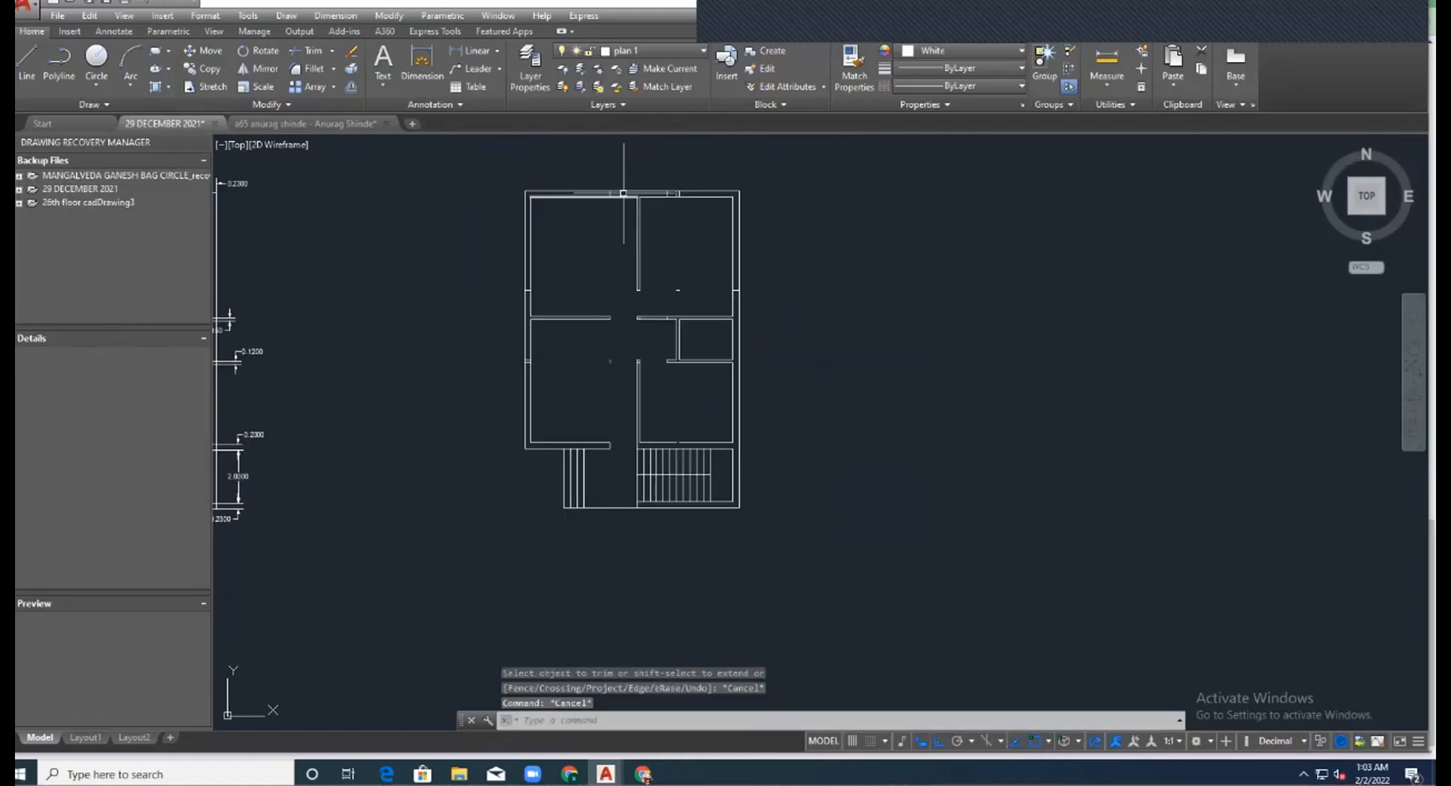
scroll(590, 198, up, 4)
scroll(585, 199, up, 4)
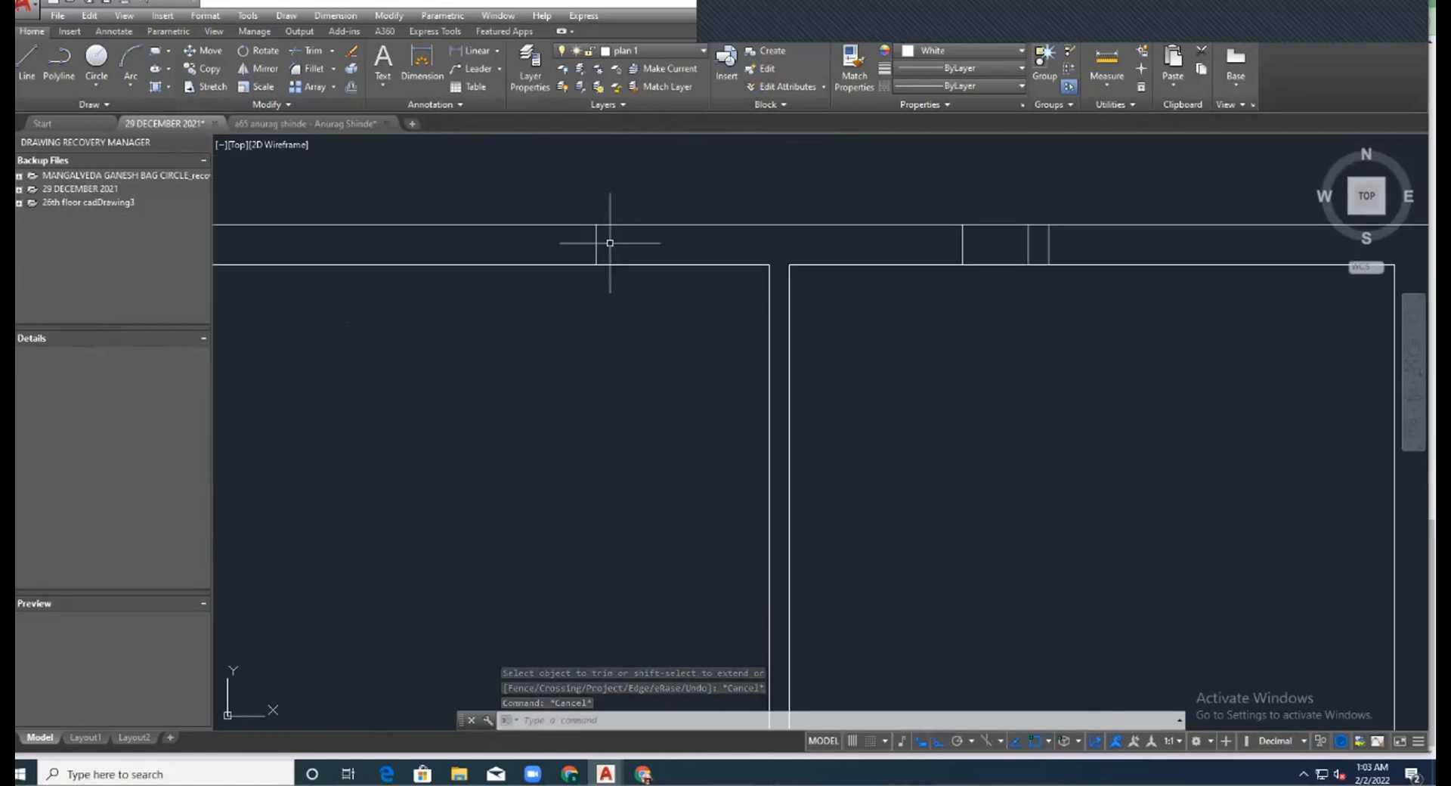
click(595, 244)
scroll(635, 224, down, 5)
scroll(774, 213, up, 5)
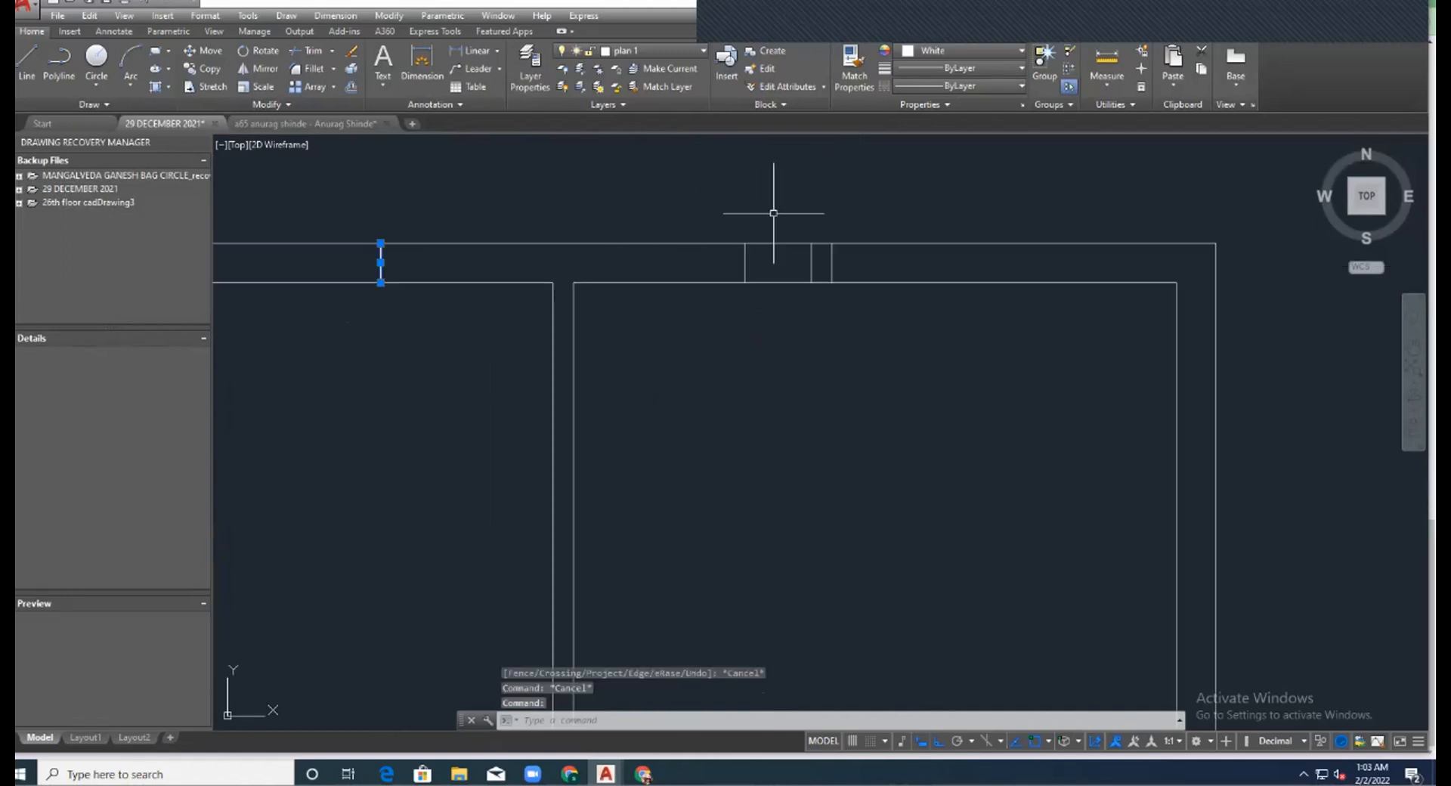
click(746, 262)
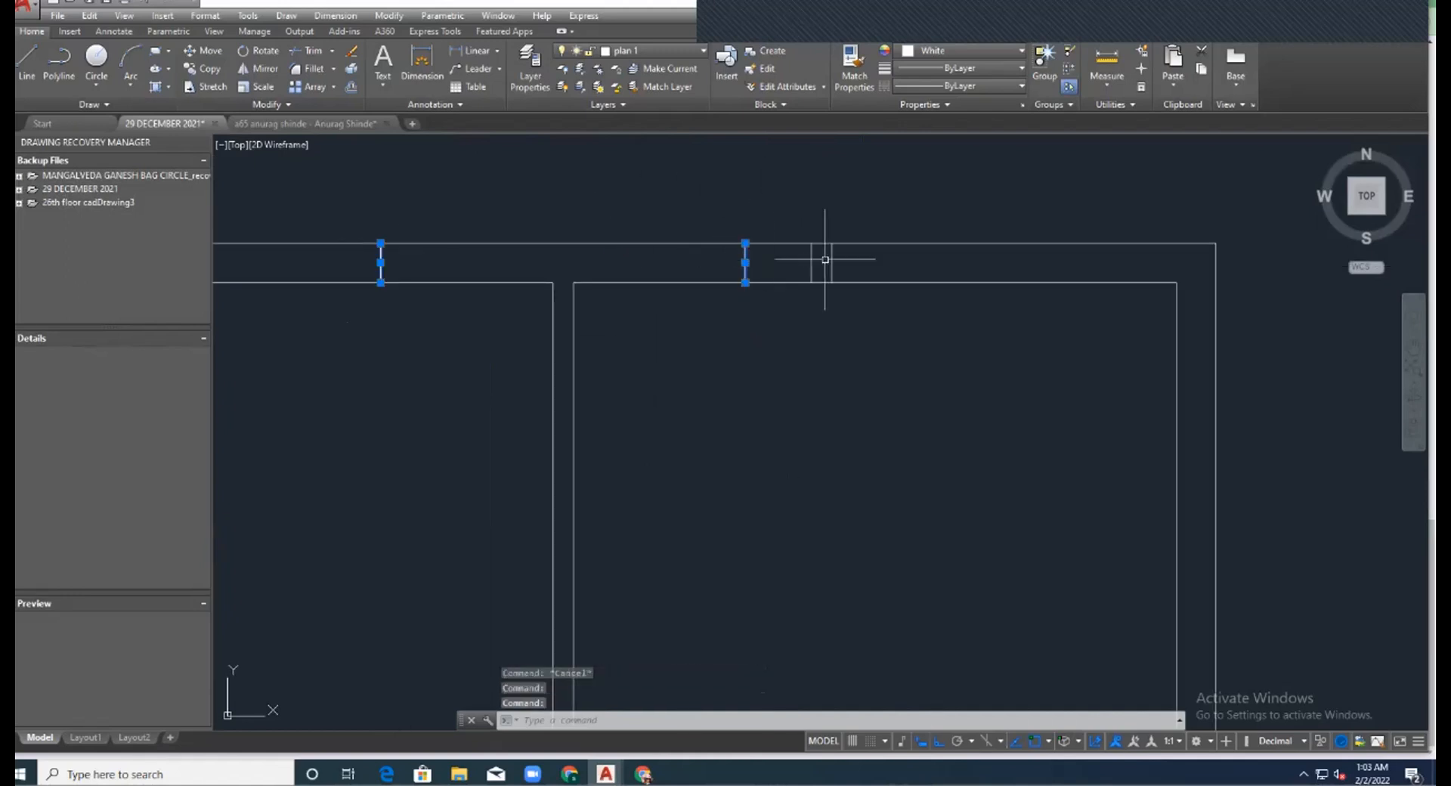
click(811, 262)
scroll(690, 337, down, 5)
scroll(699, 292, up, 8)
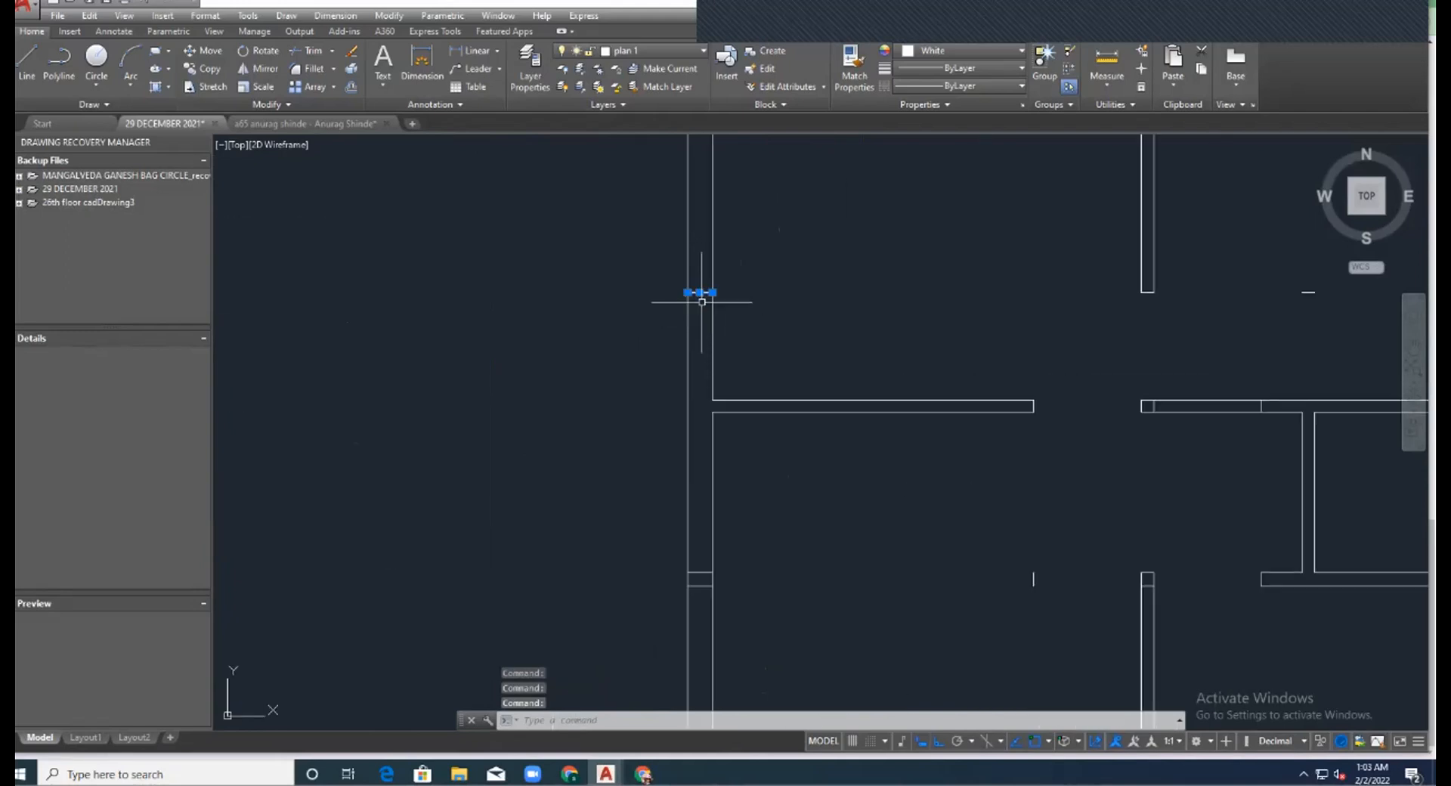
scroll(690, 359, down, 5)
scroll(700, 428, up, 7)
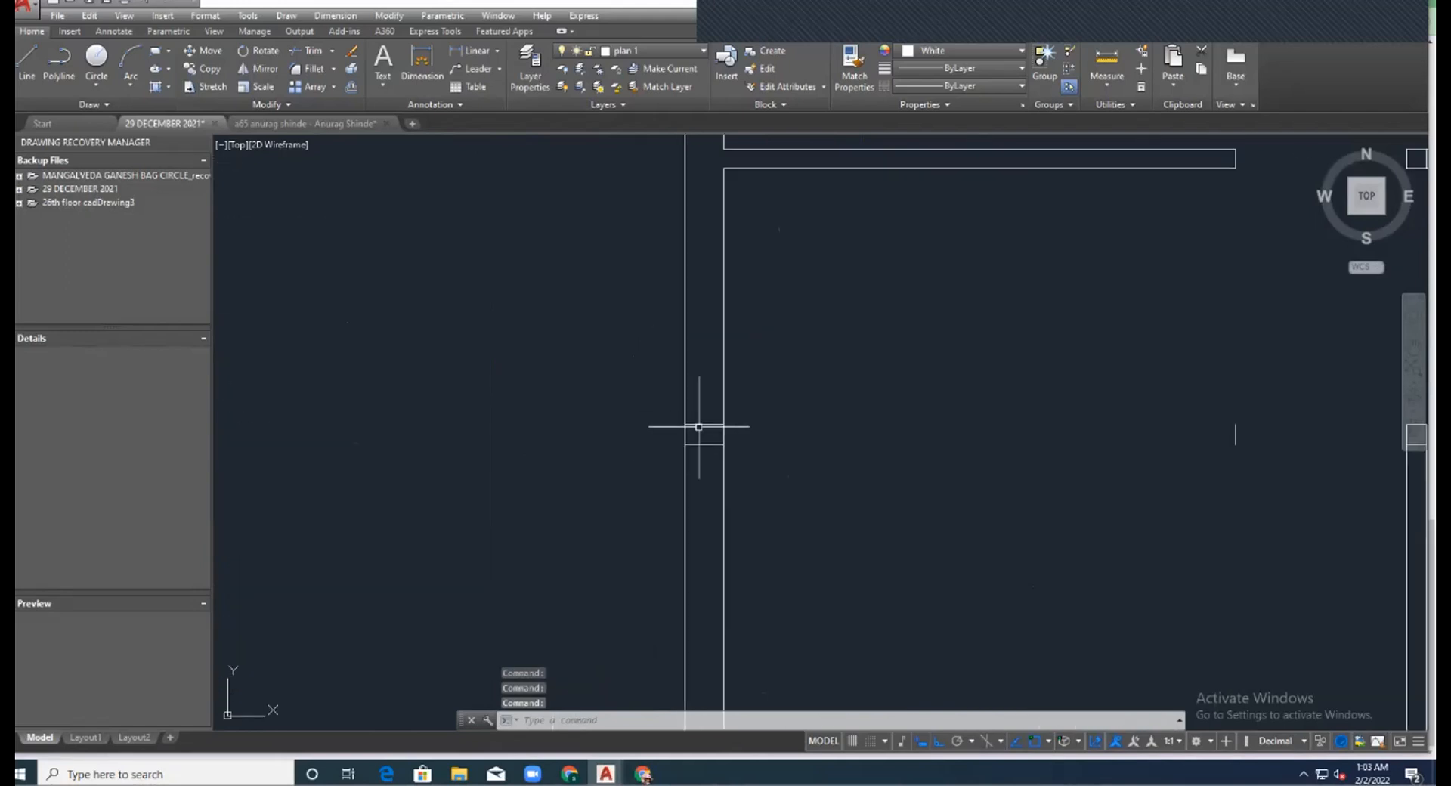
scroll(641, 340, down, 4)
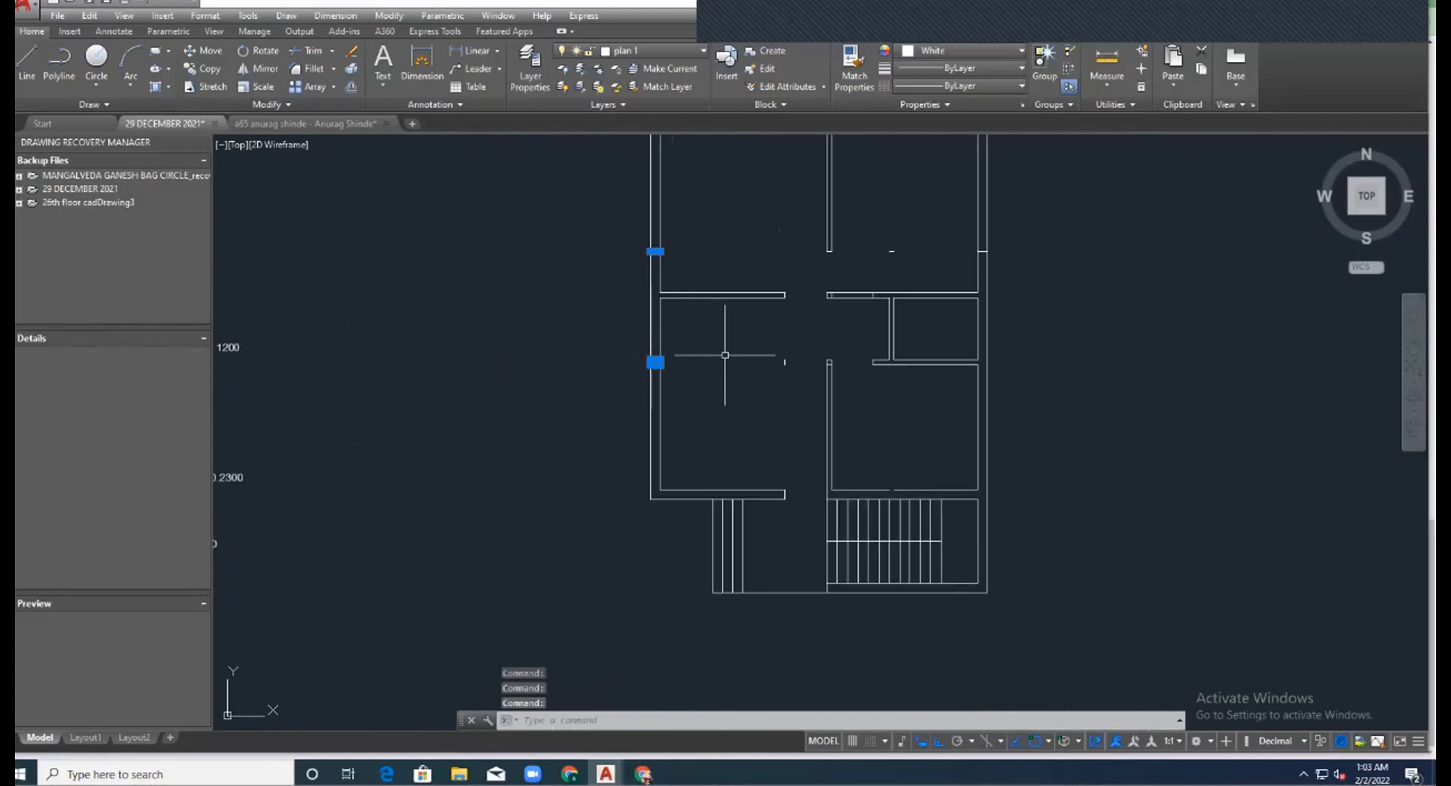
scroll(797, 360, up, 8)
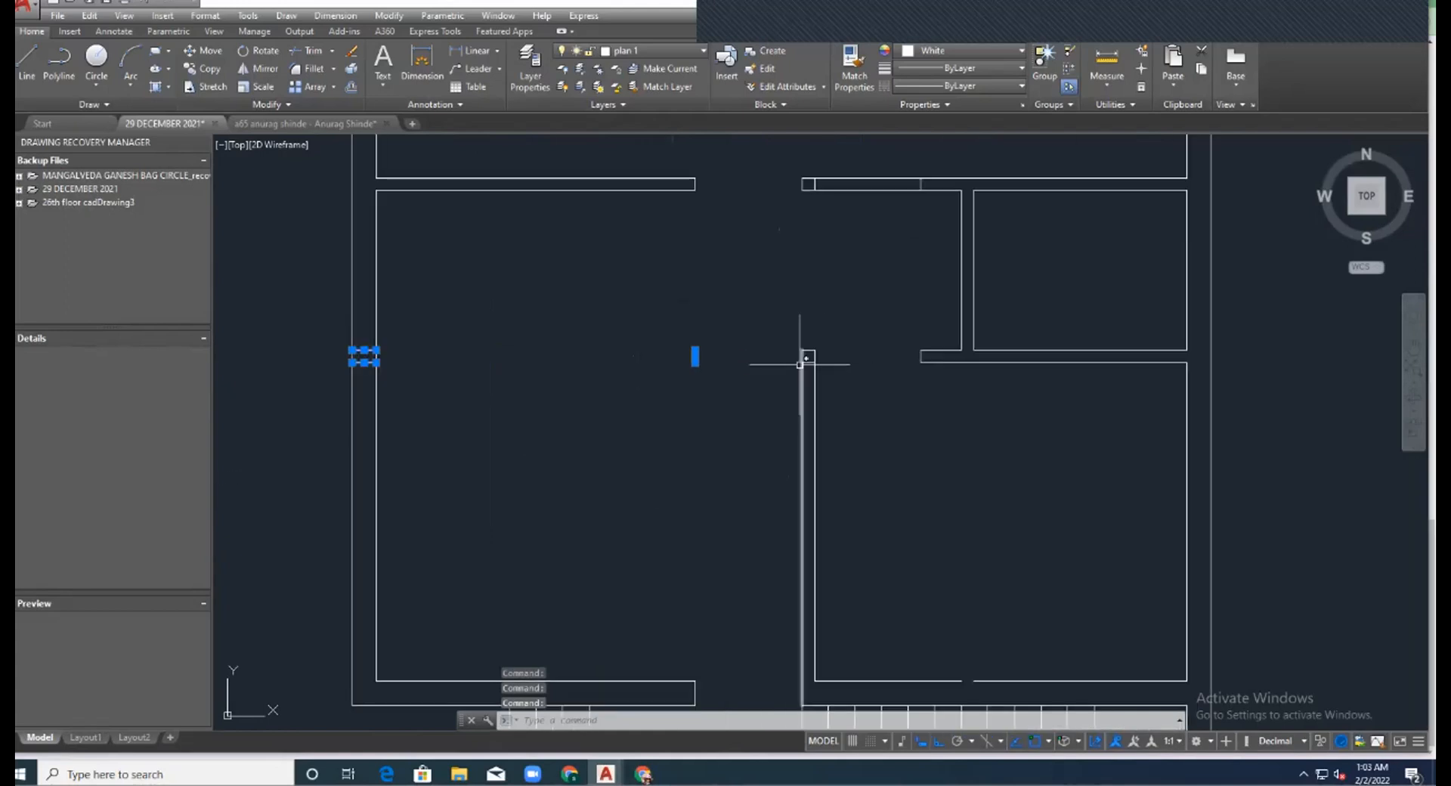
scroll(793, 394, down, 8)
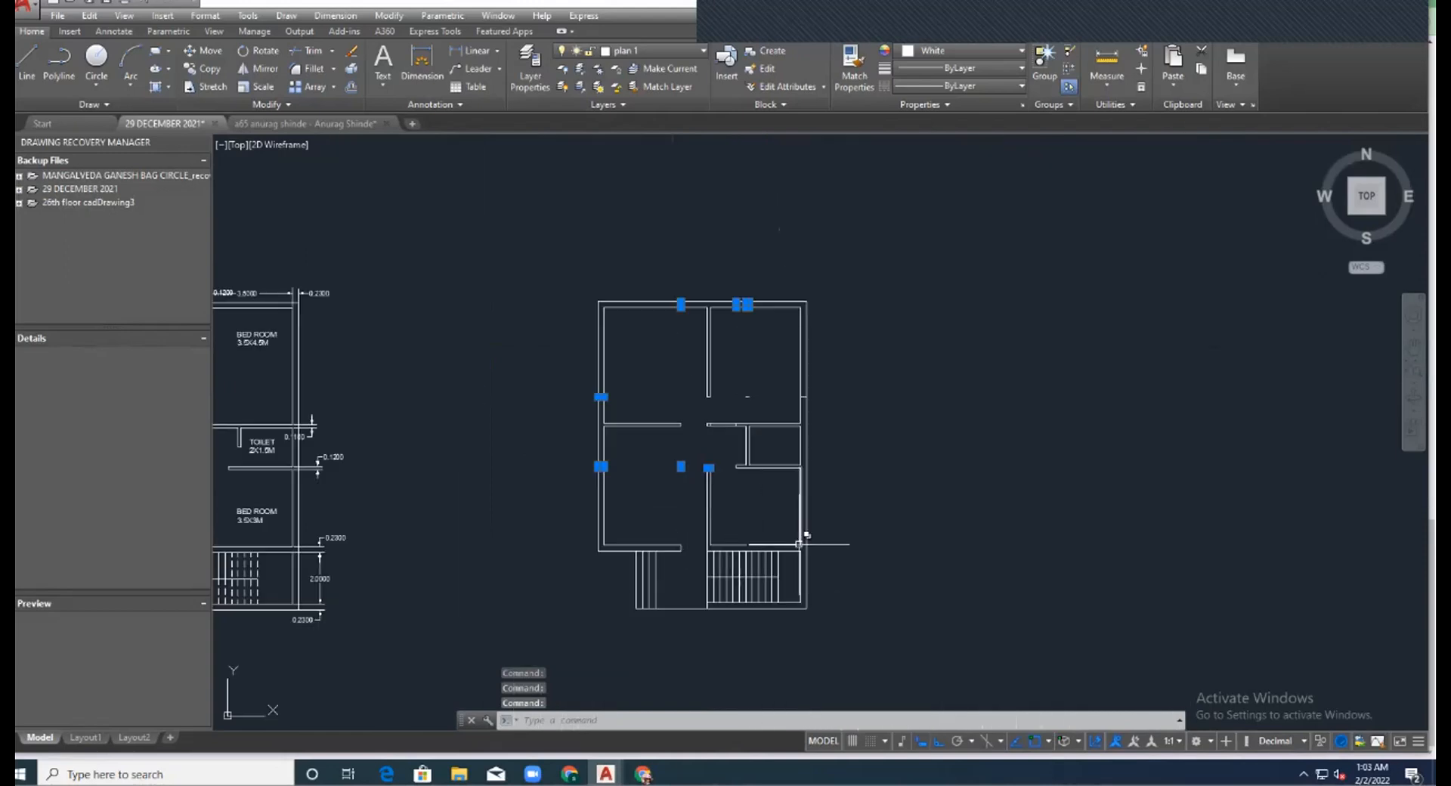
scroll(789, 400, up, 5)
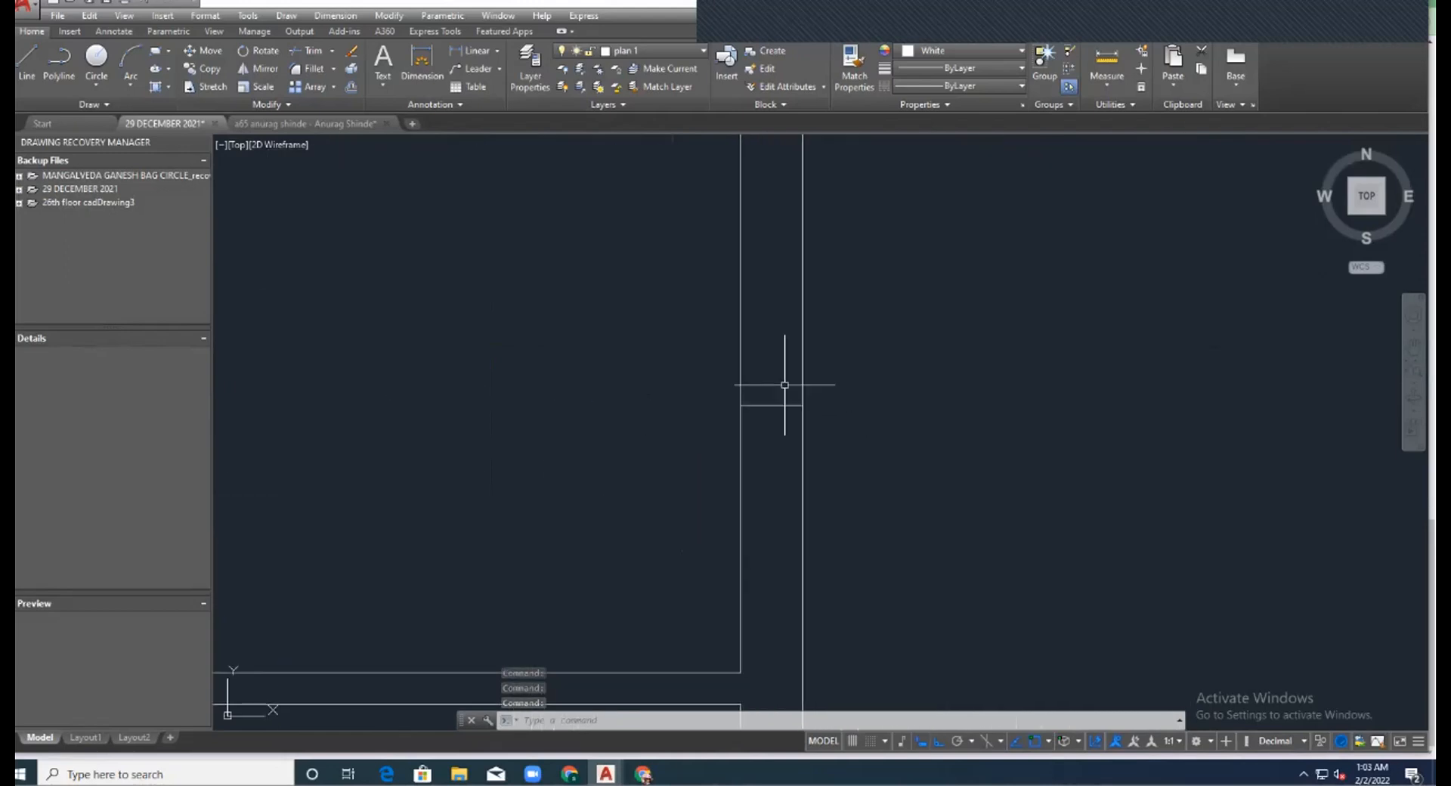
scroll(836, 342, down, 5)
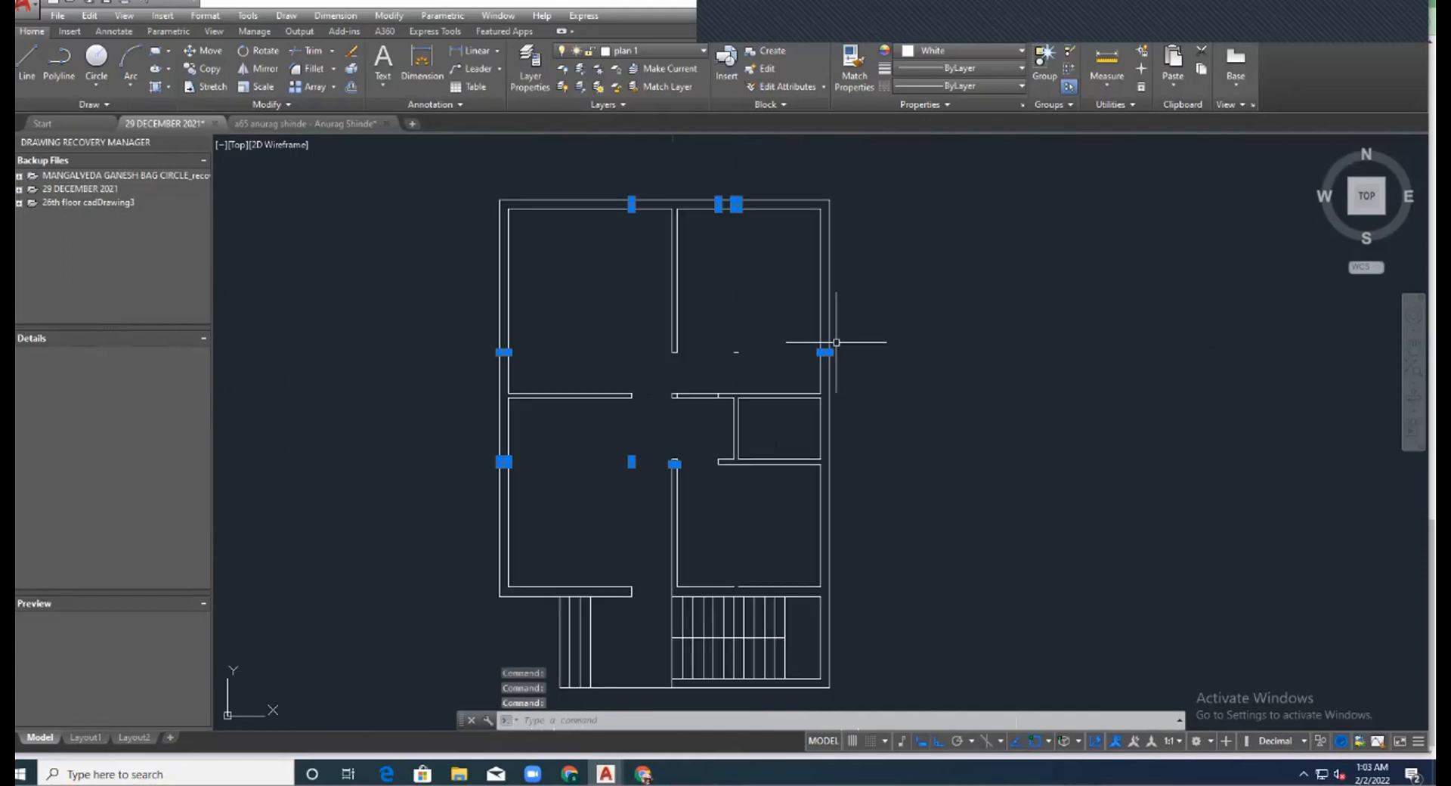
click(733, 350)
click(732, 344)
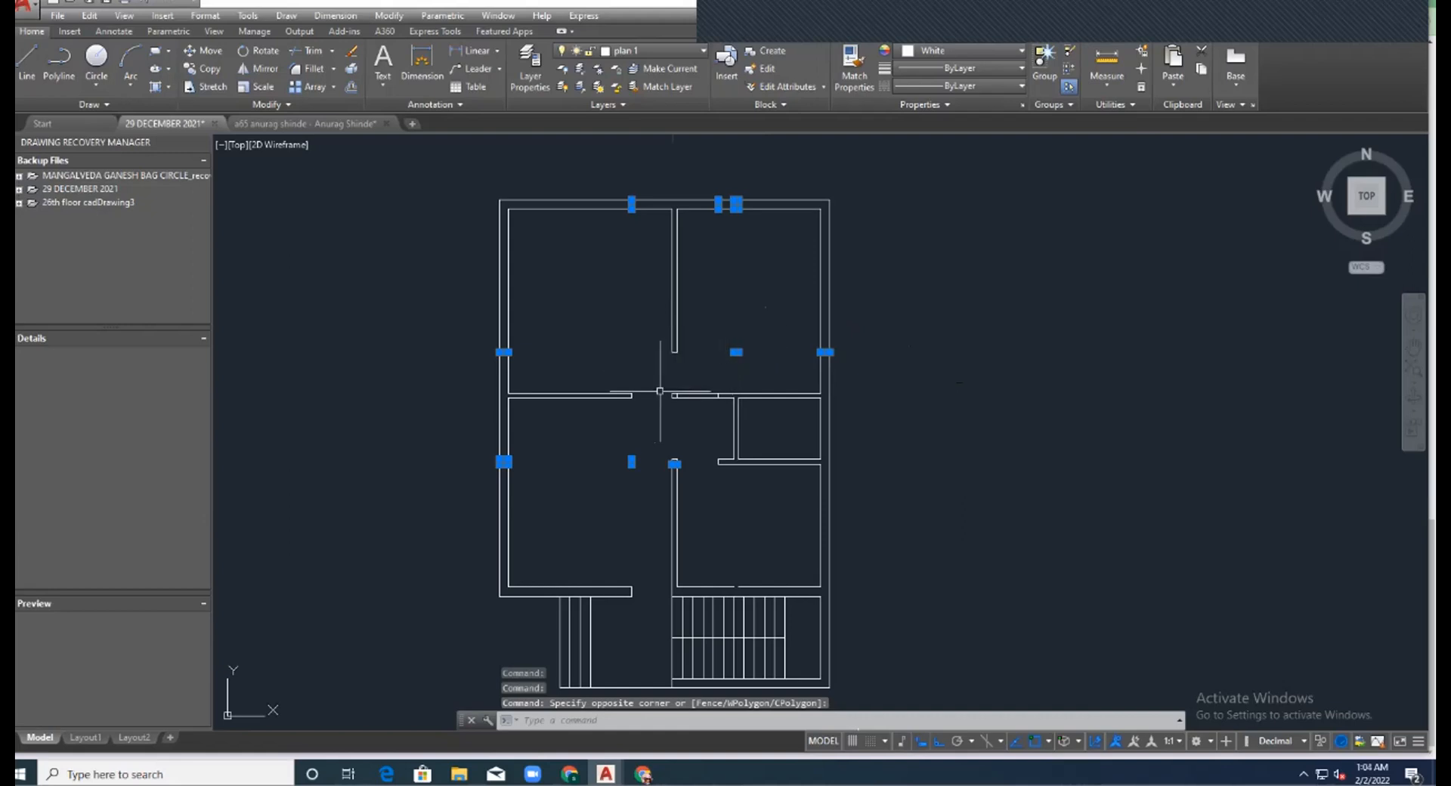
scroll(664, 388, up, 5)
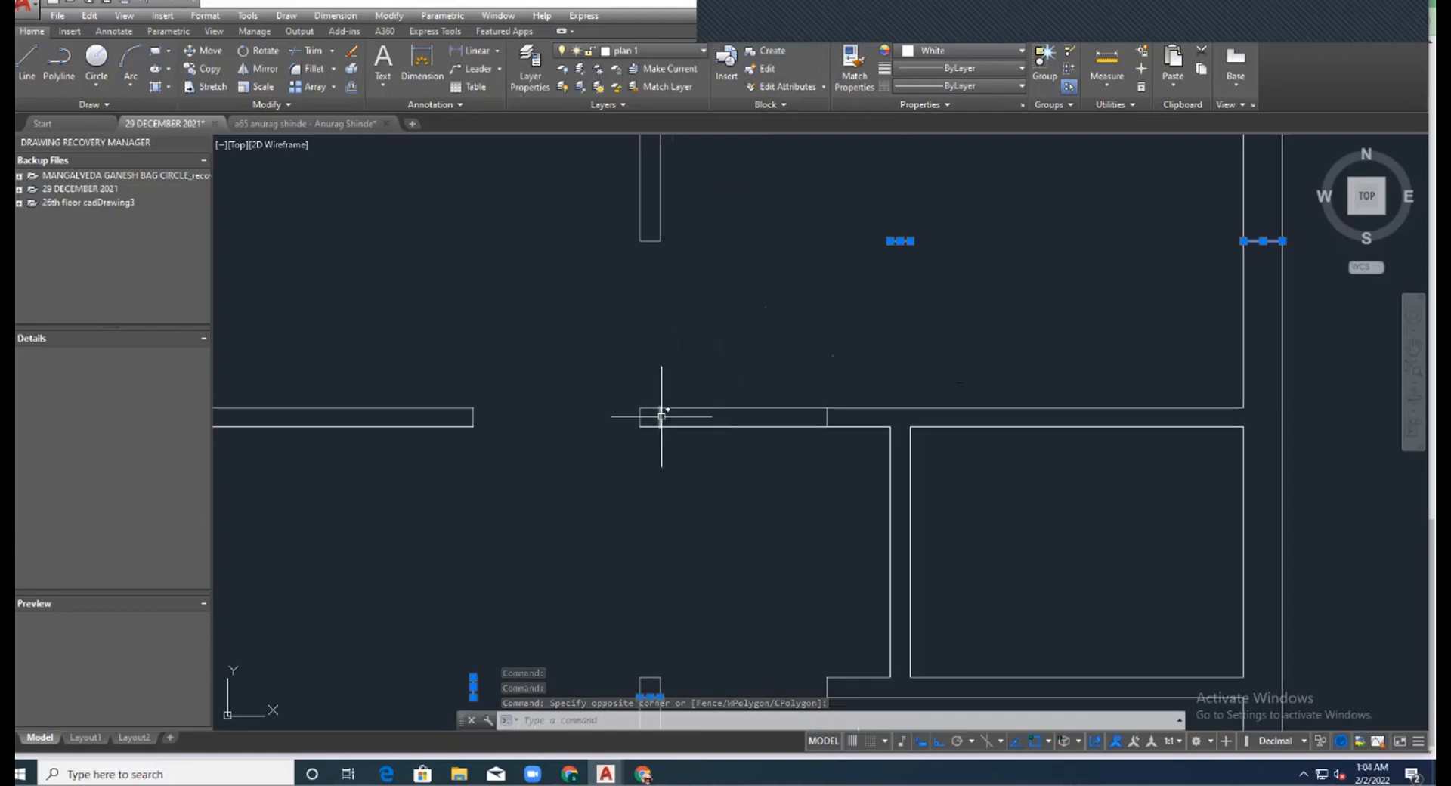
click(657, 413)
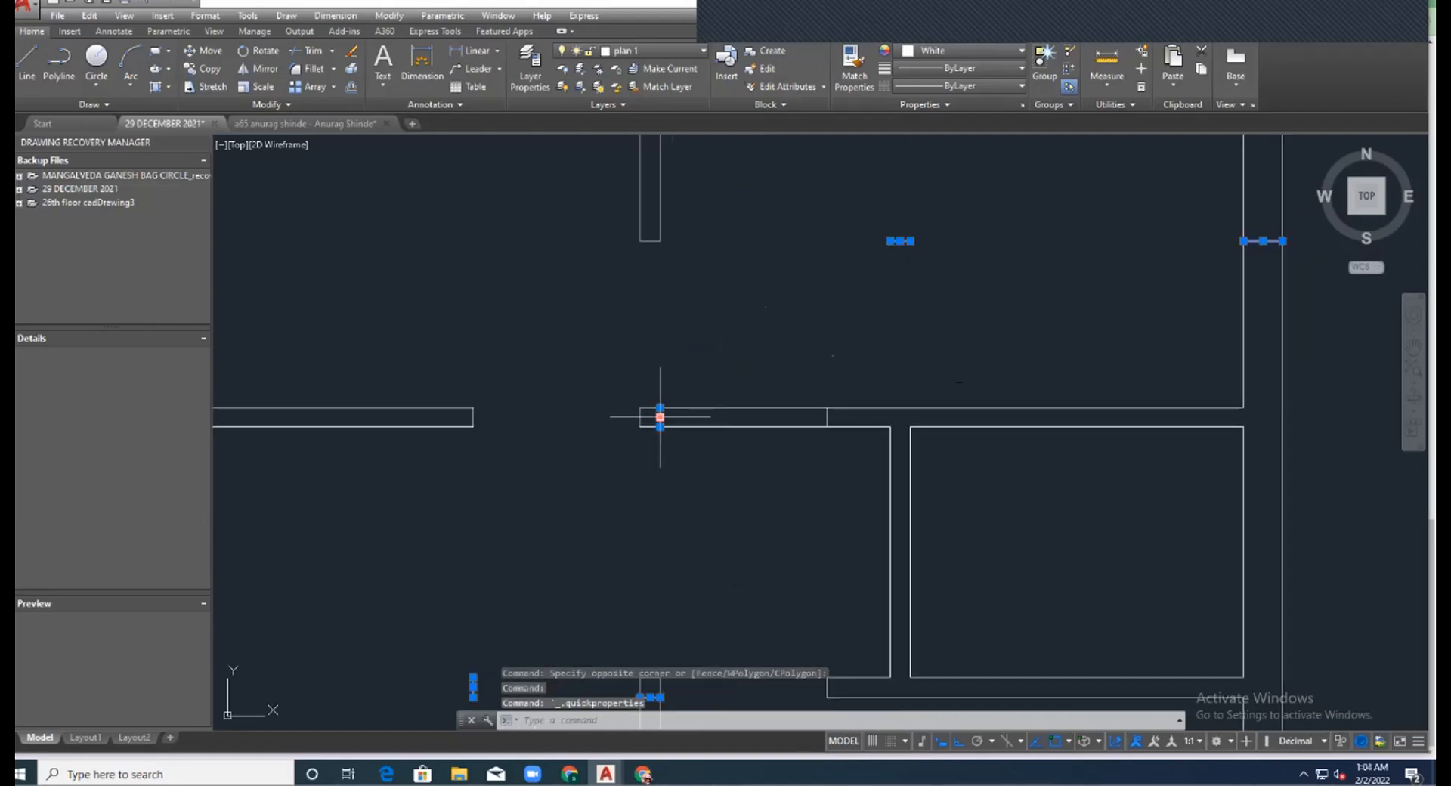
click(827, 414)
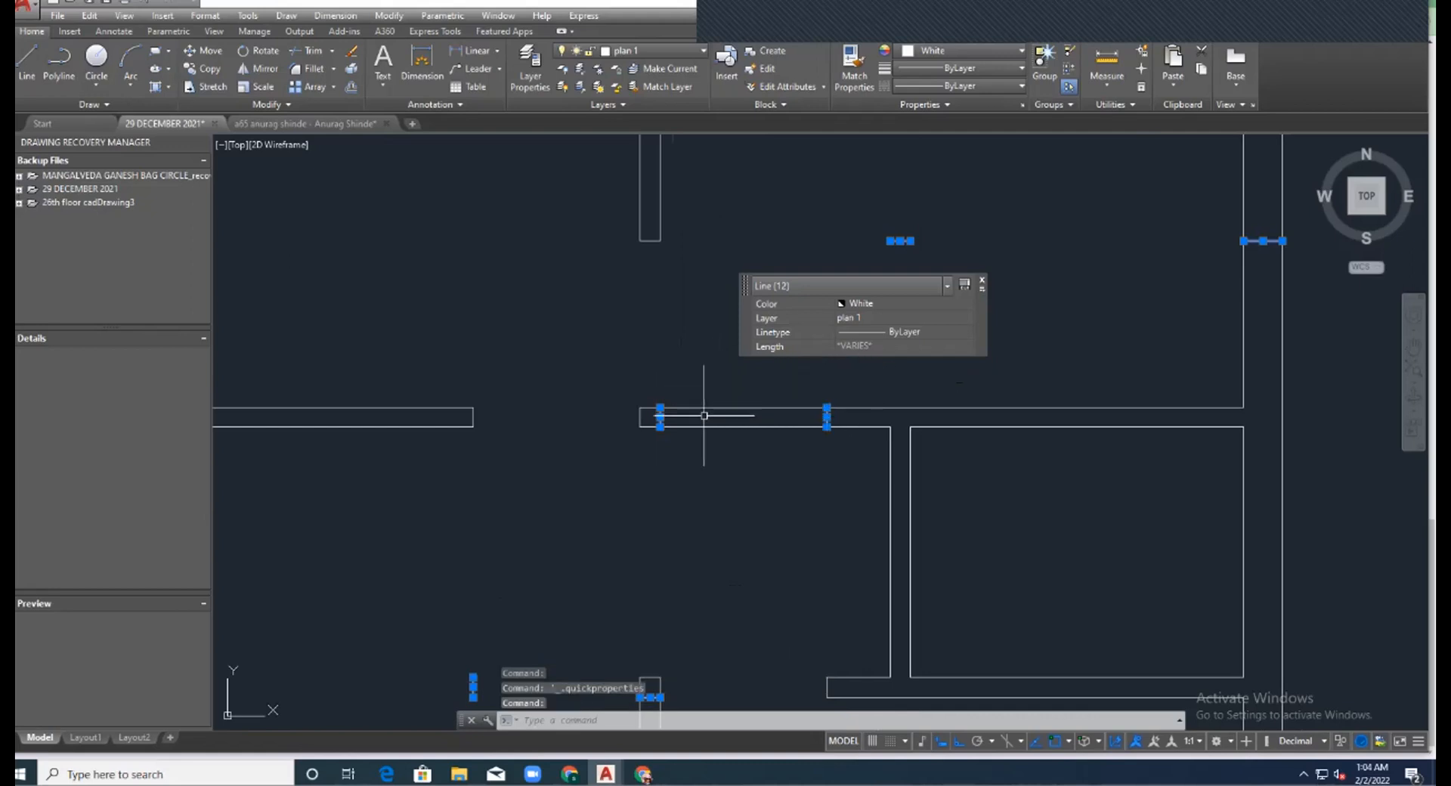
key(Delete)
Stretch the lower-right bedroom's bottom inner wall line to close the gap above the staircase.
scroll(703, 415, down, 6)
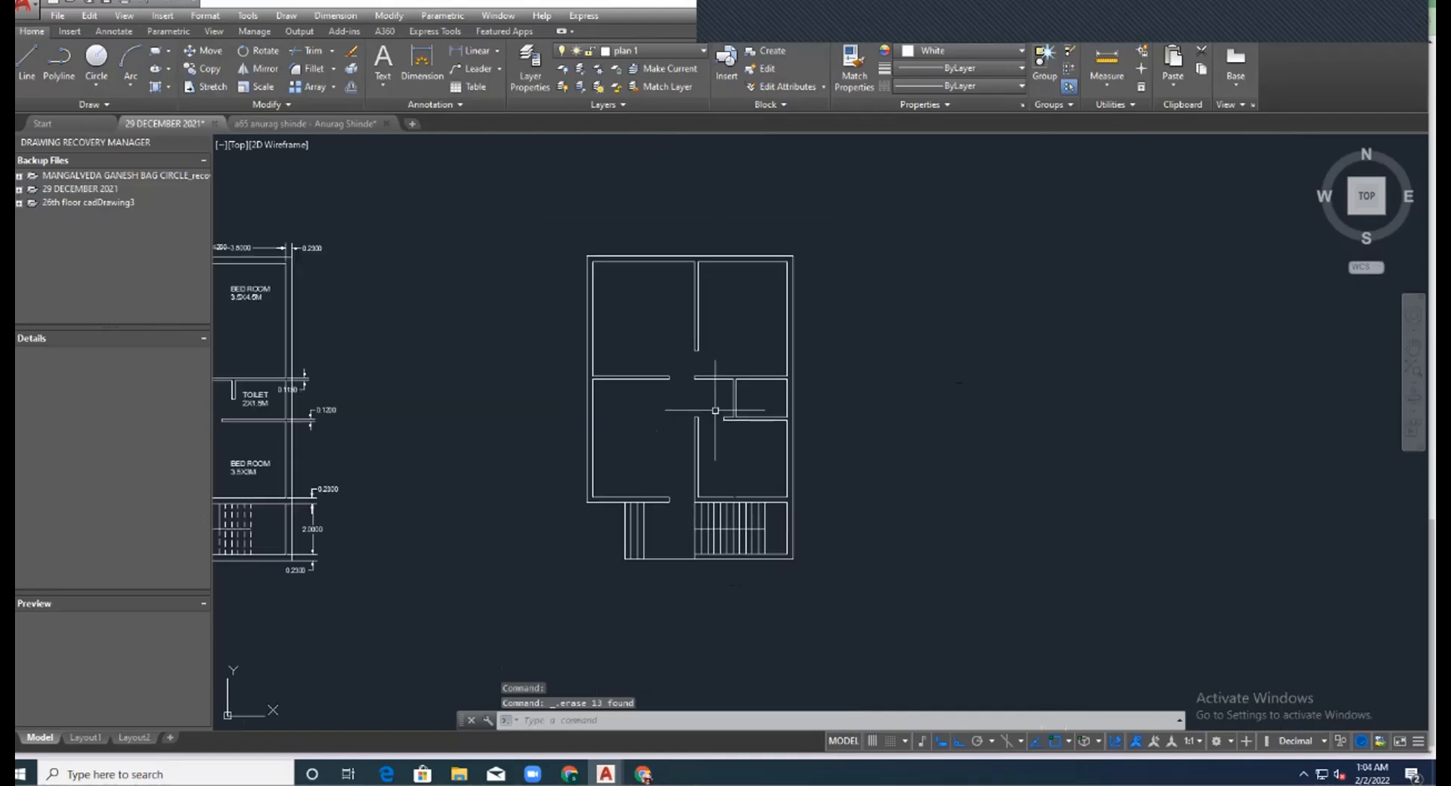
scroll(745, 500, up, 8)
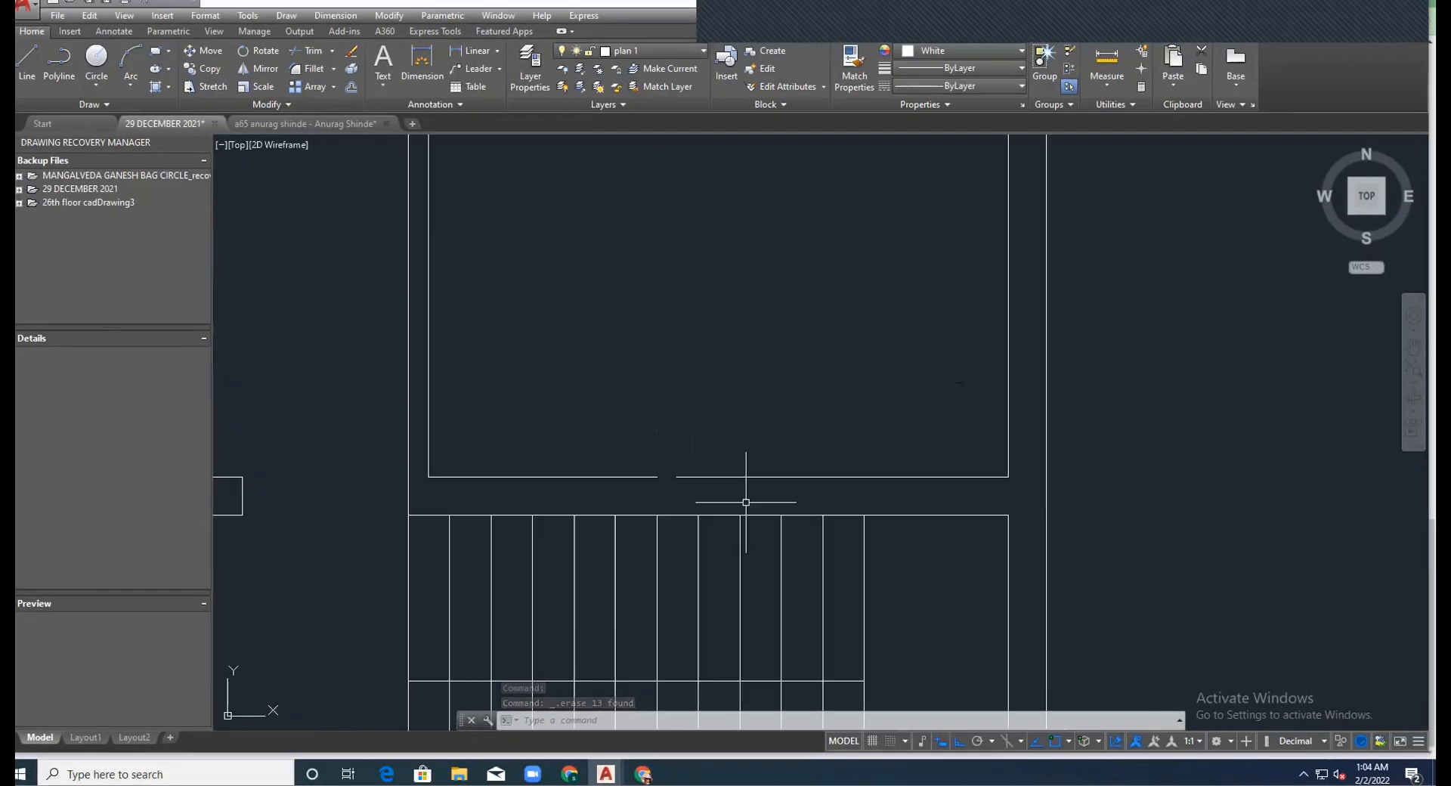
click(632, 477)
click(657, 477)
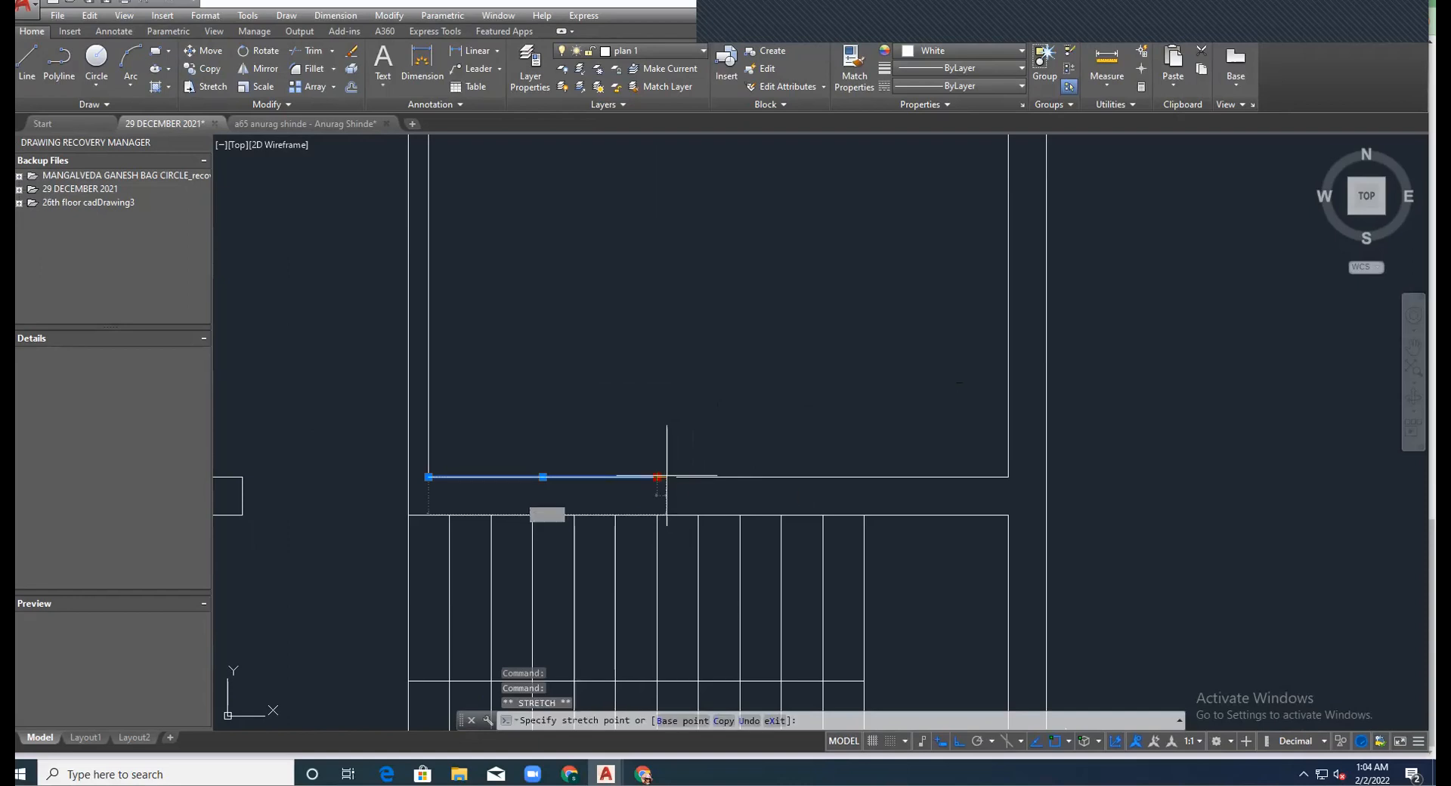
click(676, 476)
key(Escape)
key(Escape)
key(Escape)
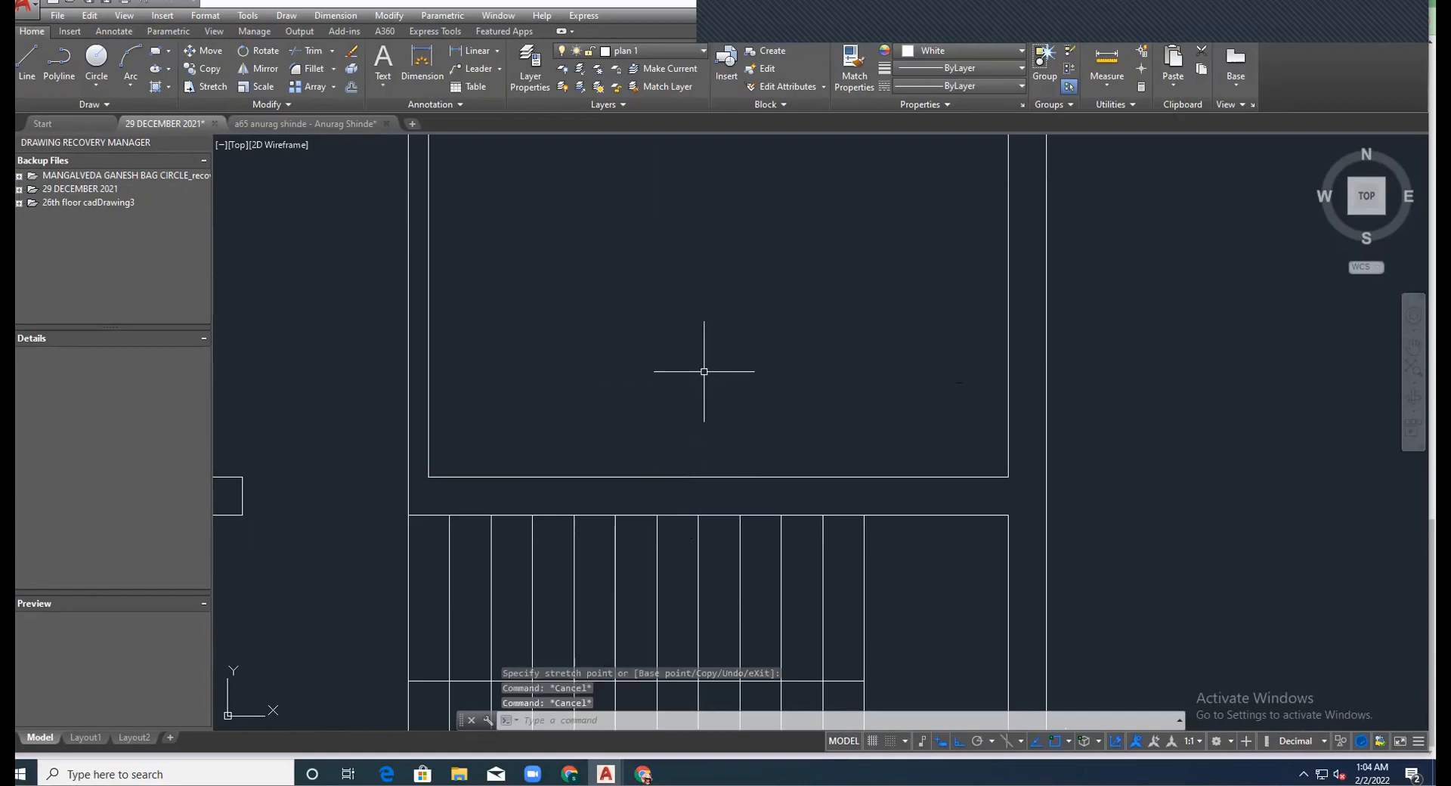
Compare the cleaned plan's walls and openings with the reference plan's room labels and dimensions.
scroll(703, 371, down, 5)
scroll(615, 275, up, 6)
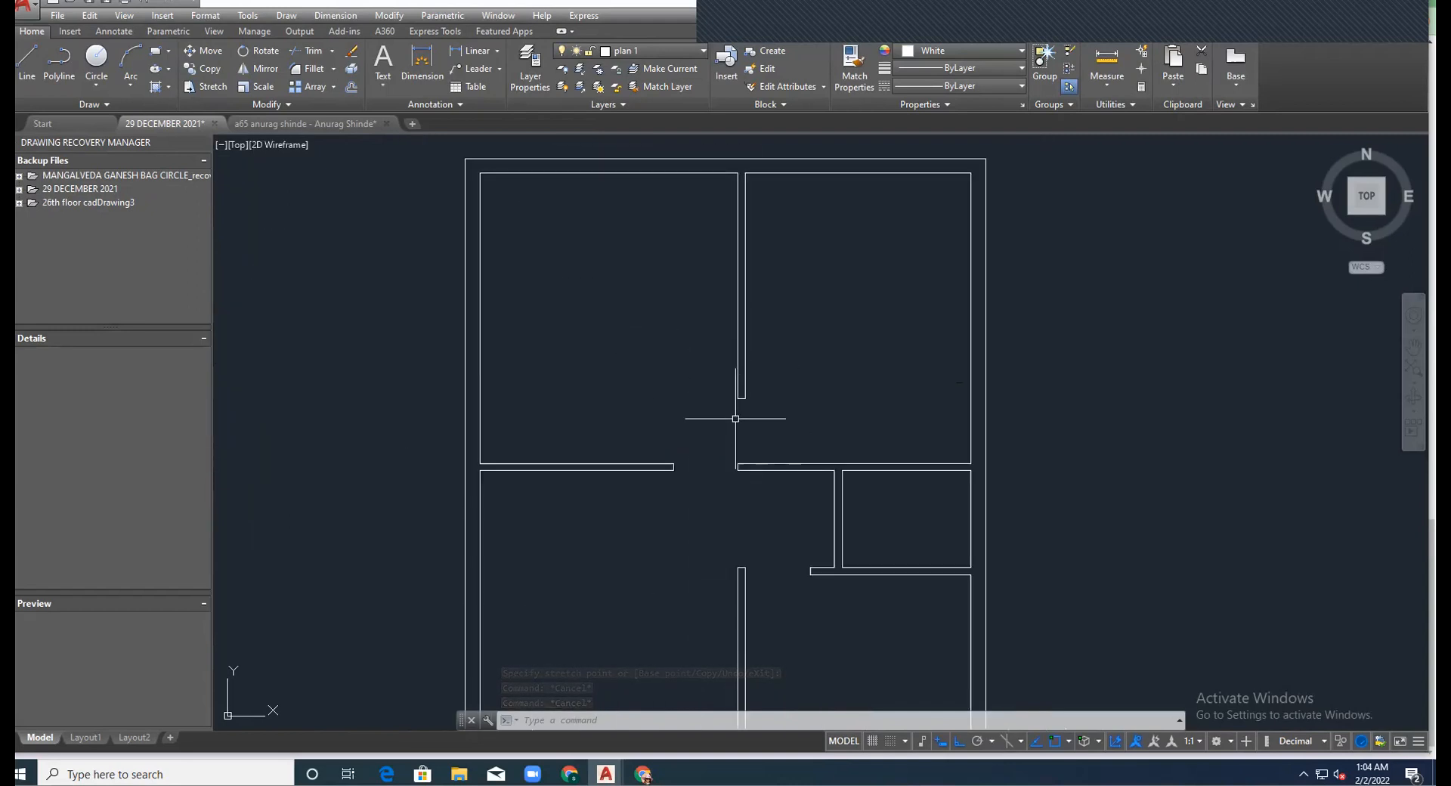
scroll(718, 401, down, 2)
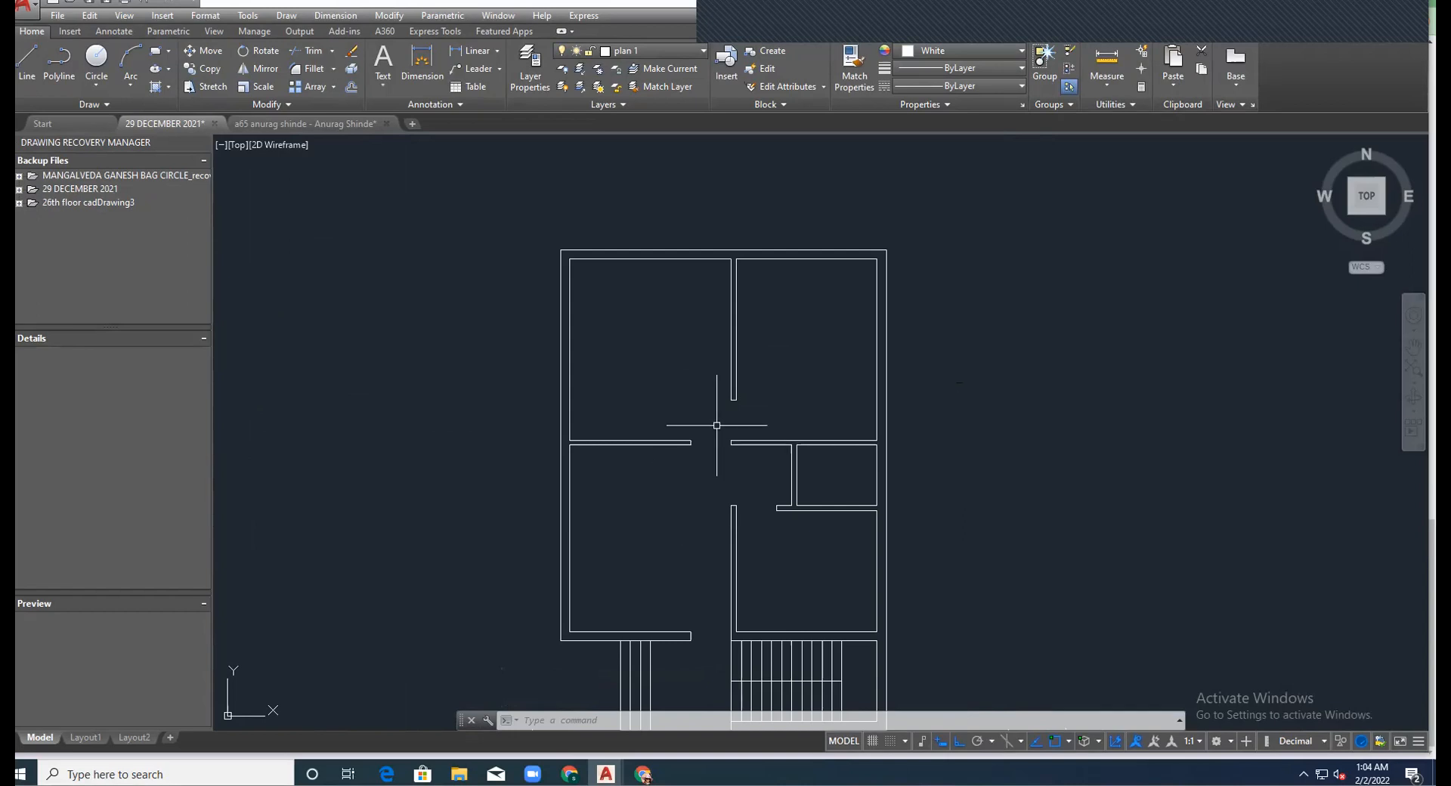
scroll(707, 438, up, 4)
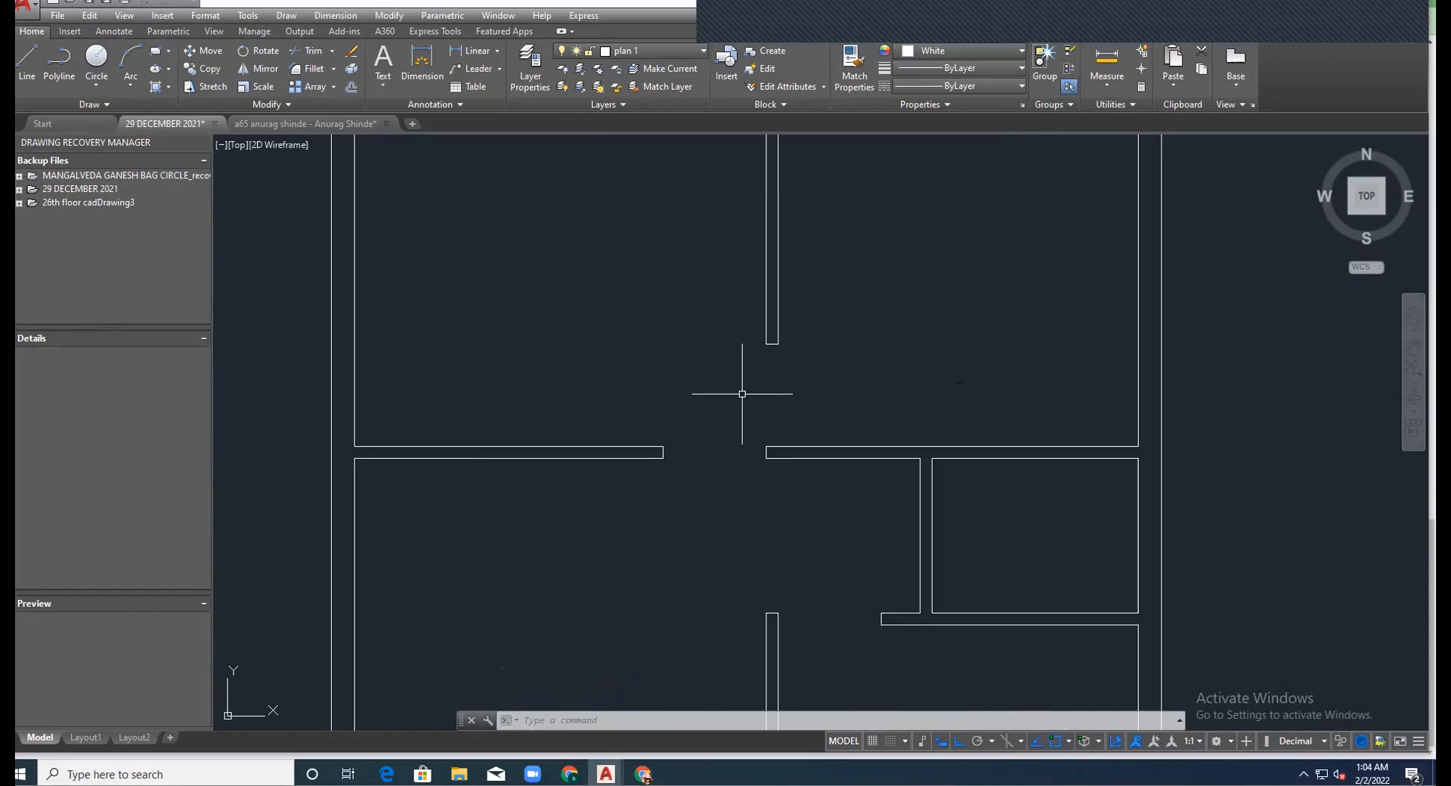
scroll(586, 362, down, 5)
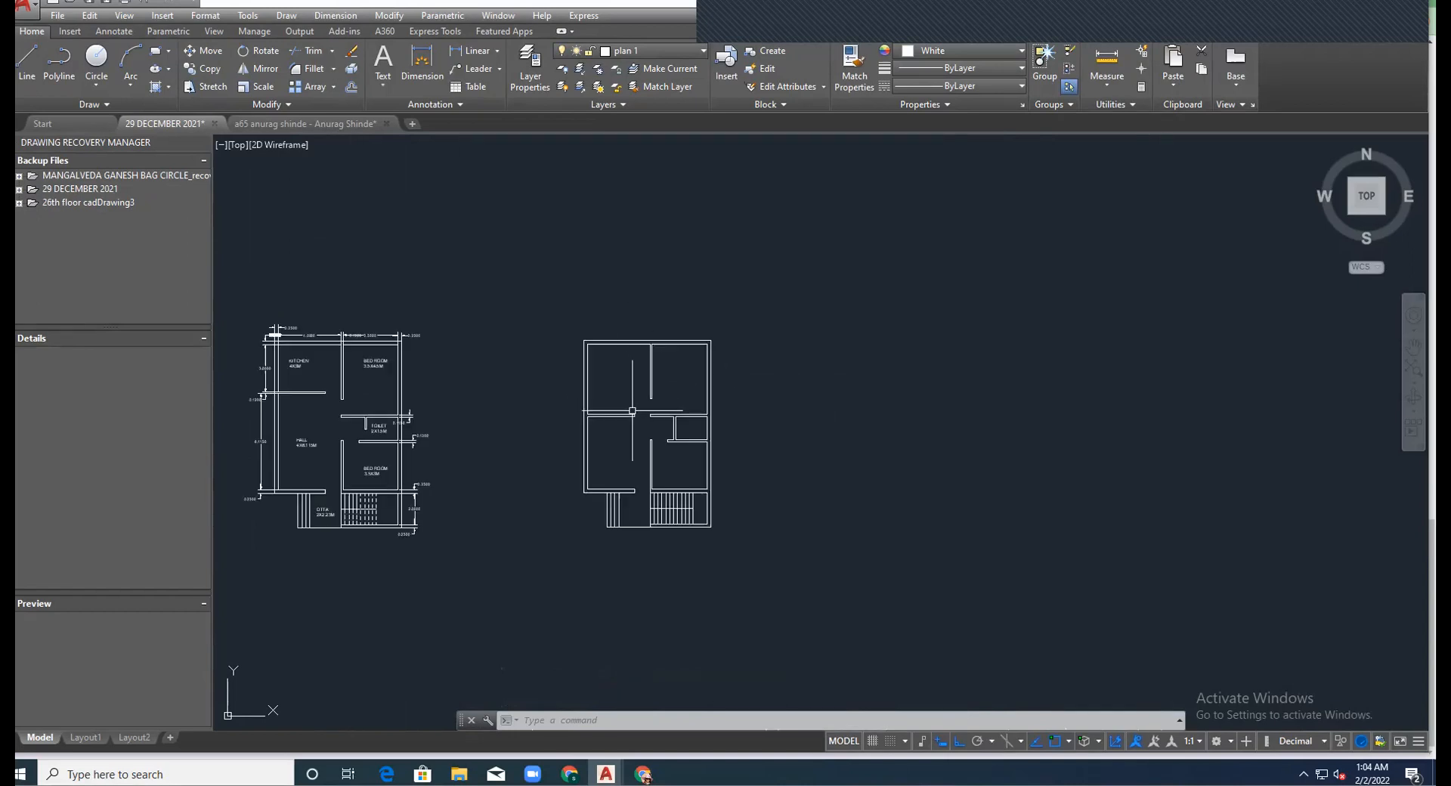
scroll(648, 484, up, 5)
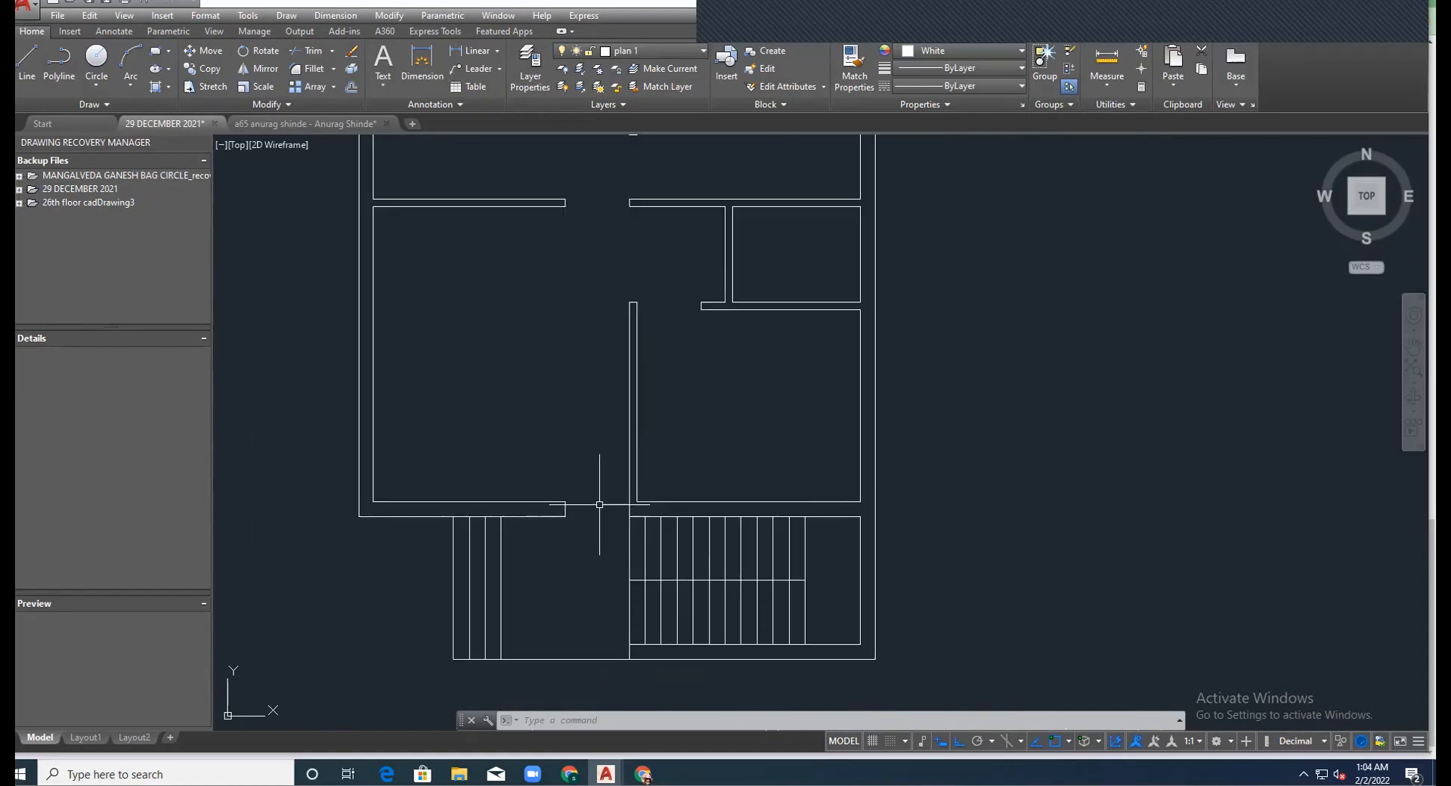
scroll(593, 513, down, 2)
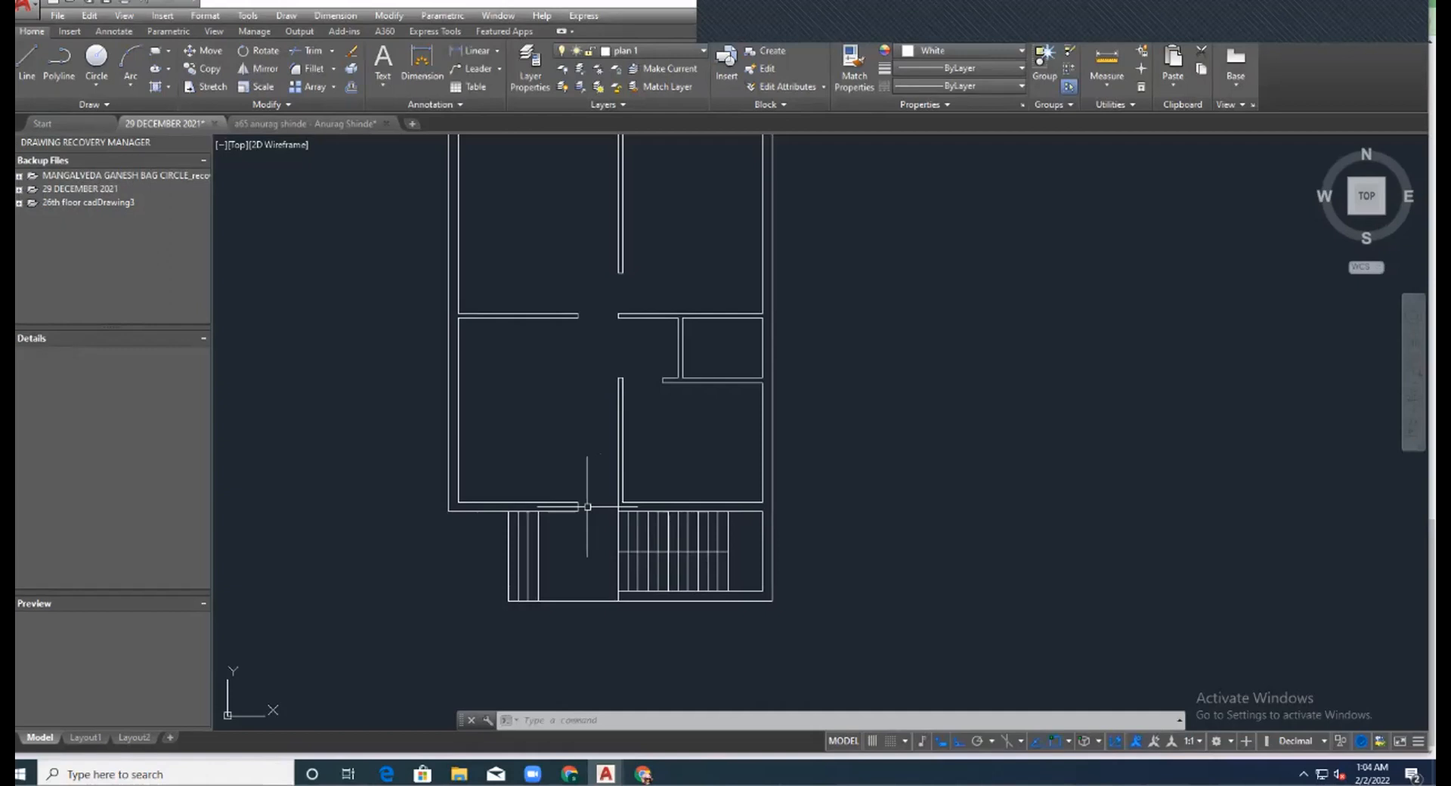
scroll(587, 506, down, 5)
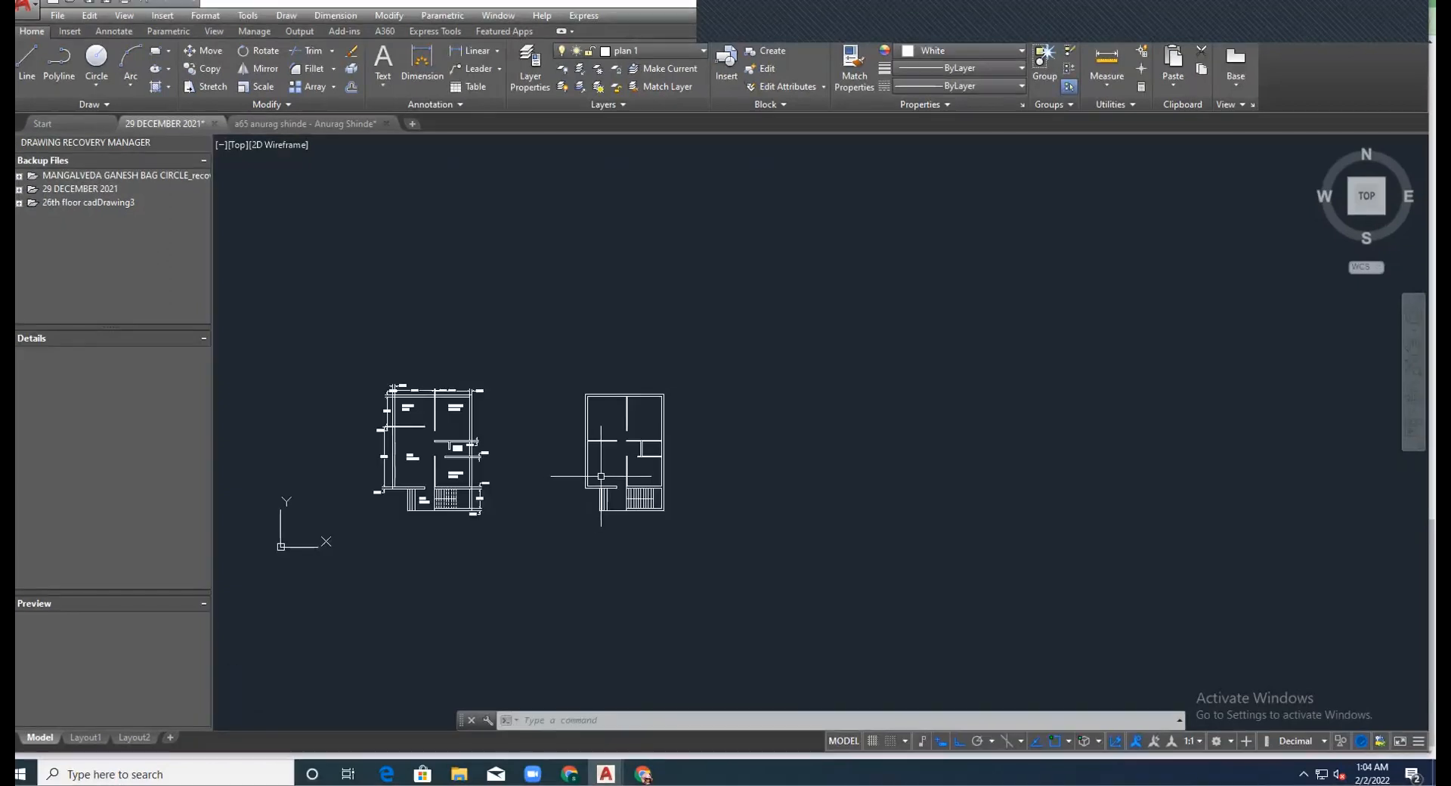
scroll(560, 479, up, 5)
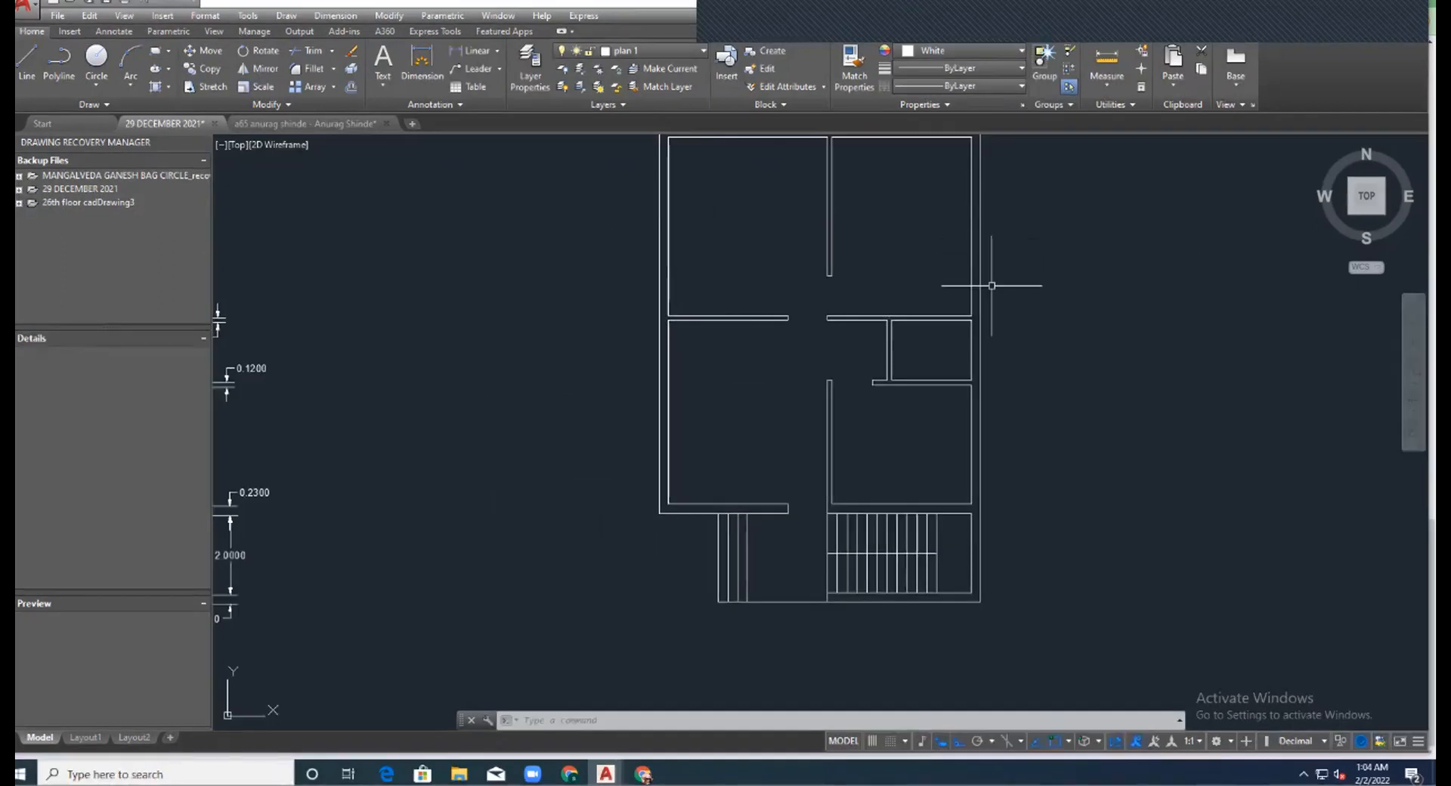
scroll(889, 448, down, 4)
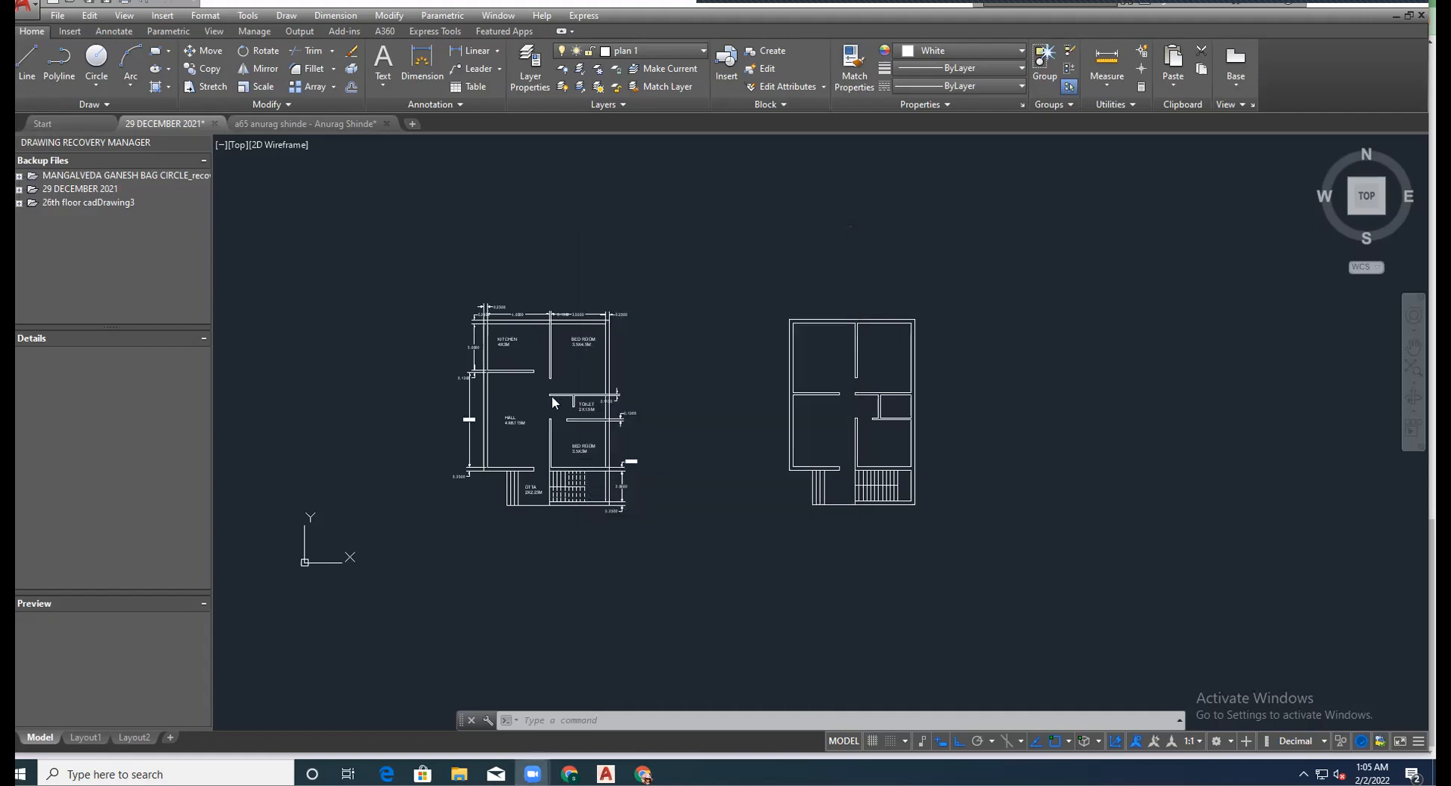
scroll(540, 353, up, 4)
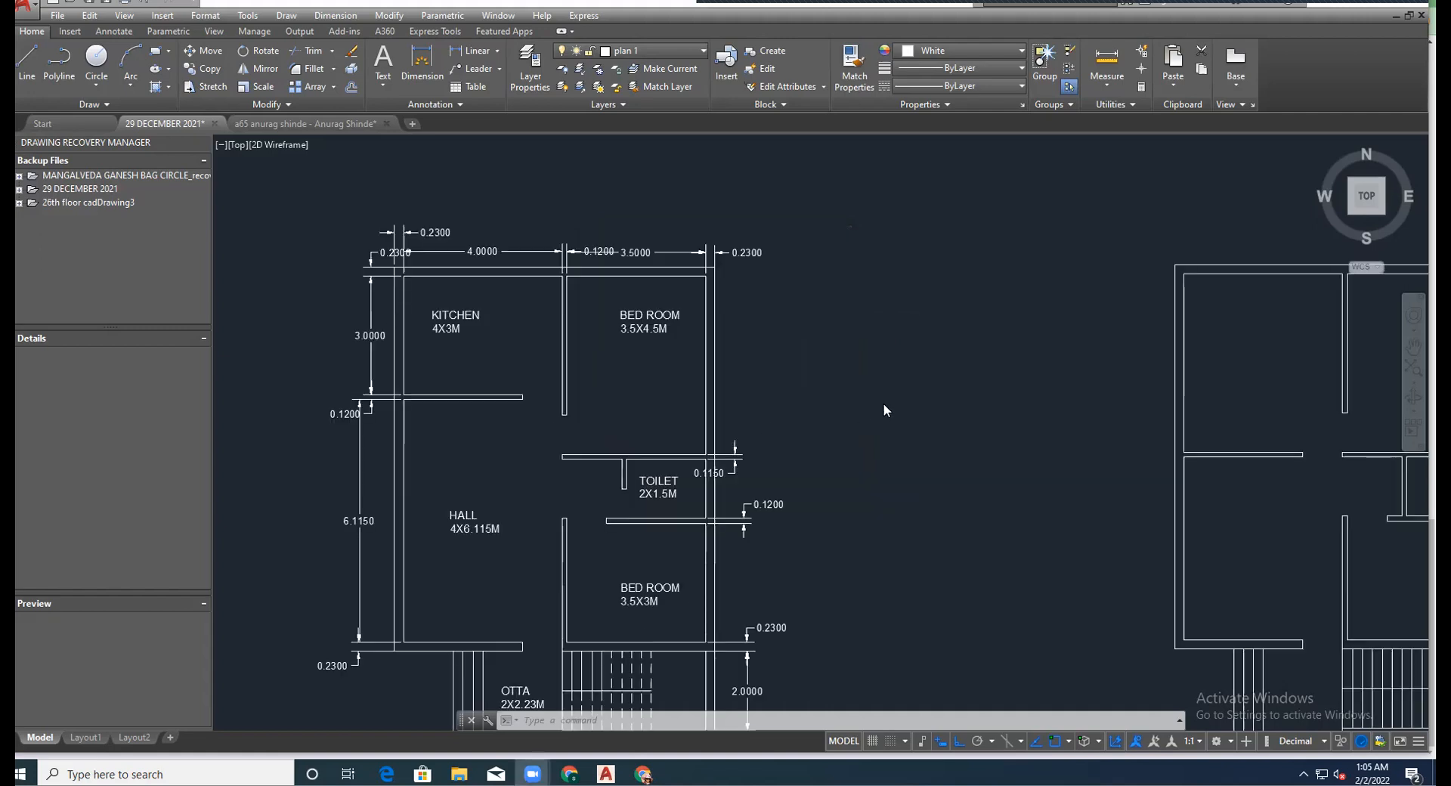
scroll(539, 356, down, 4)
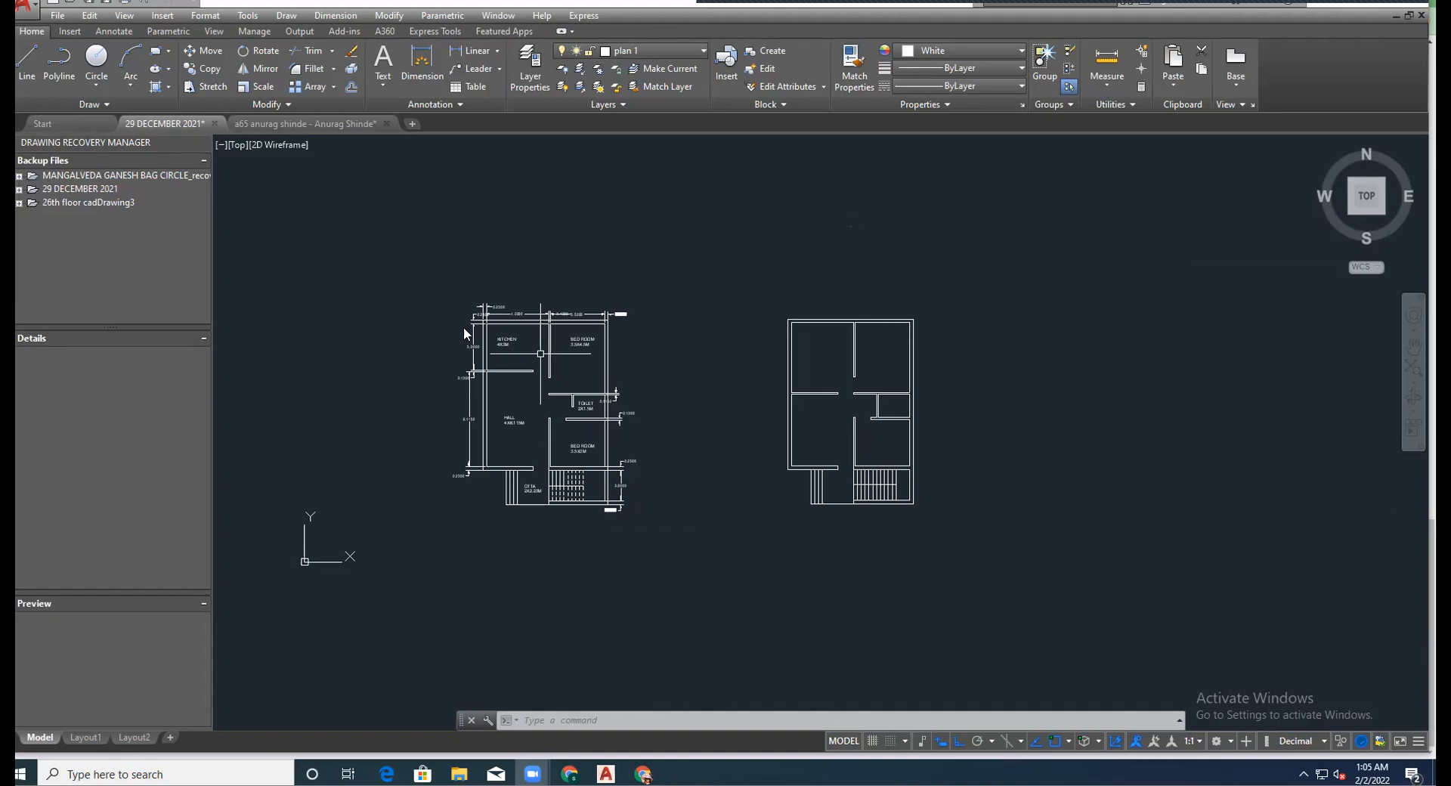
scroll(492, 380, up, 5)
scroll(513, 363, down, 2)
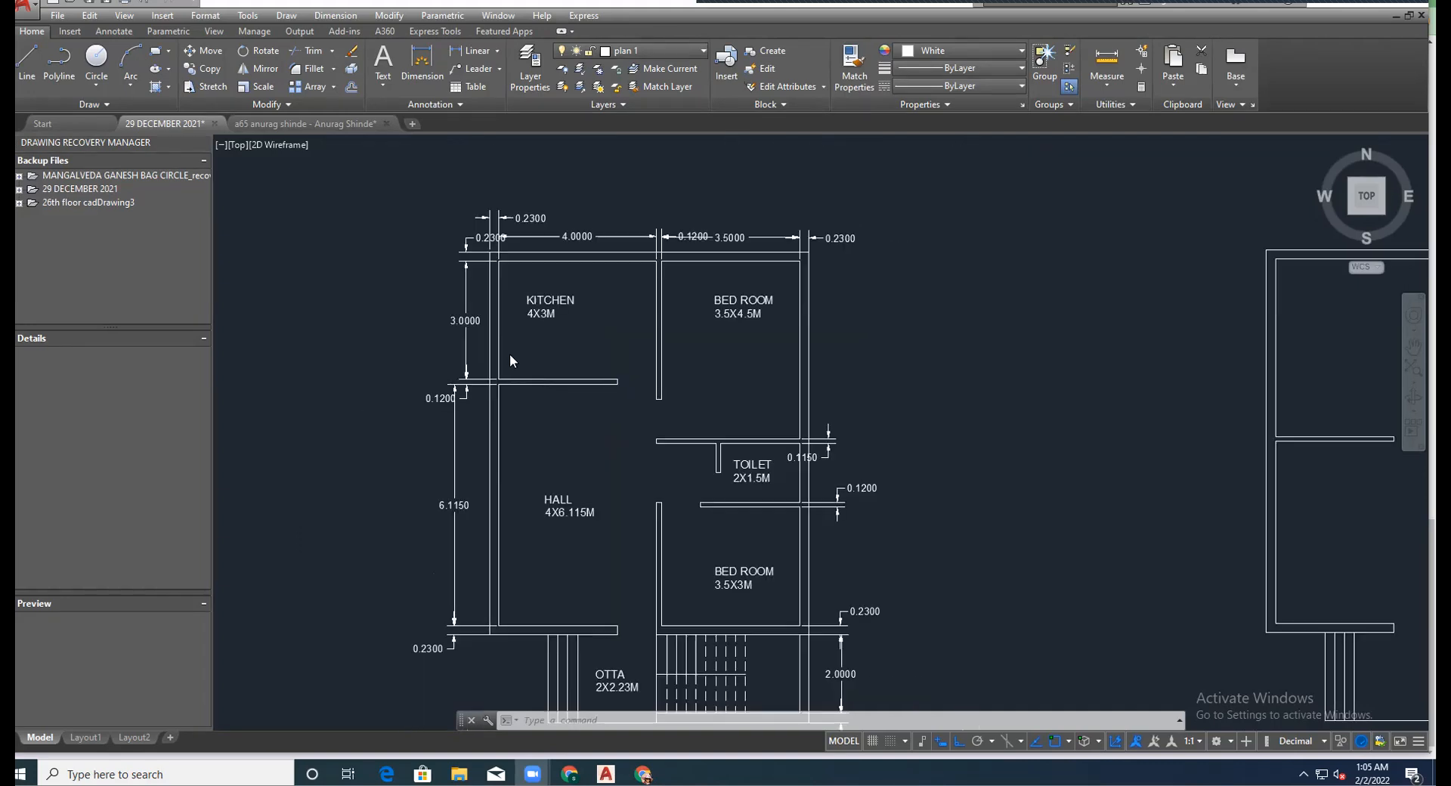
scroll(528, 381, down, 2)
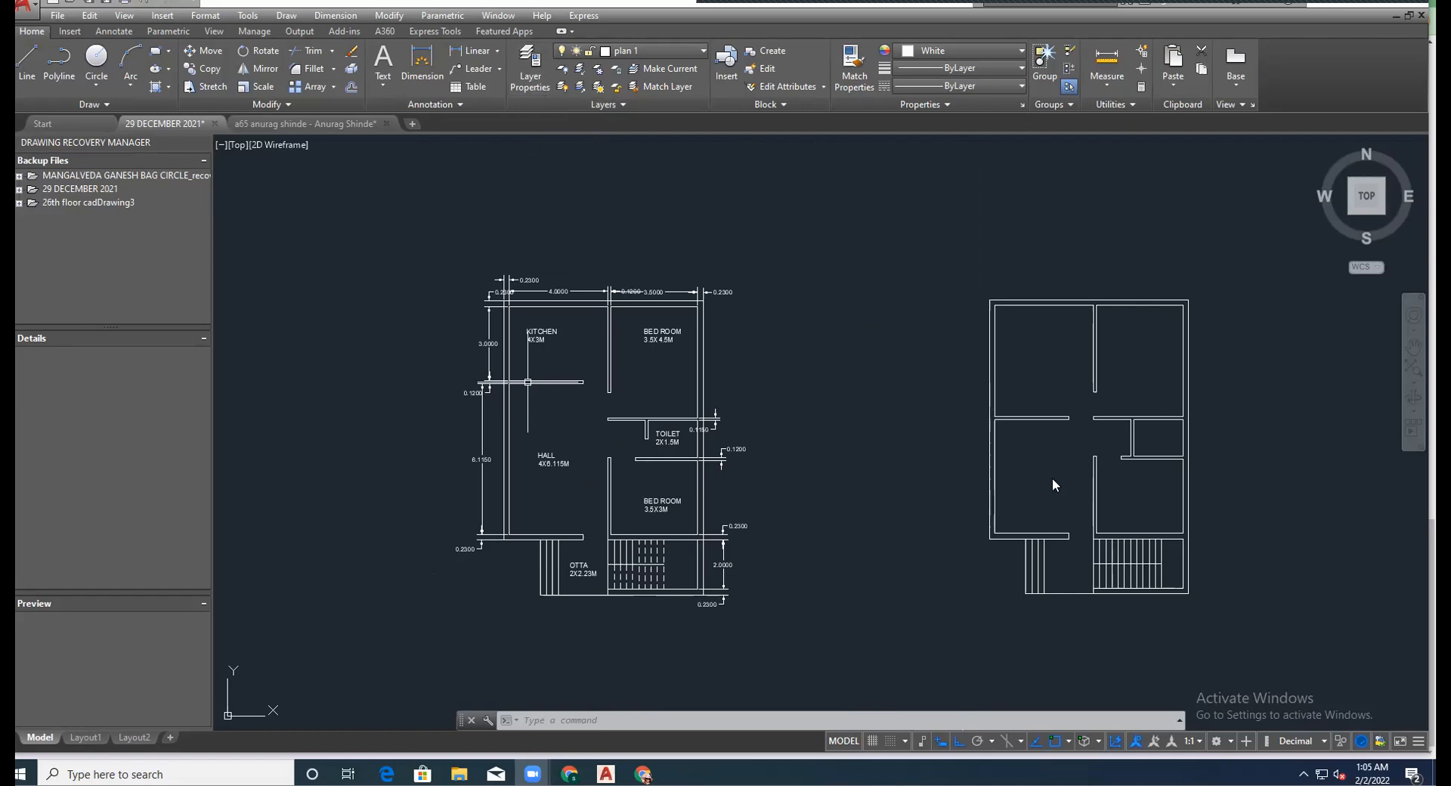
Make text 1 the current layer in the layer properties.
click(530, 76)
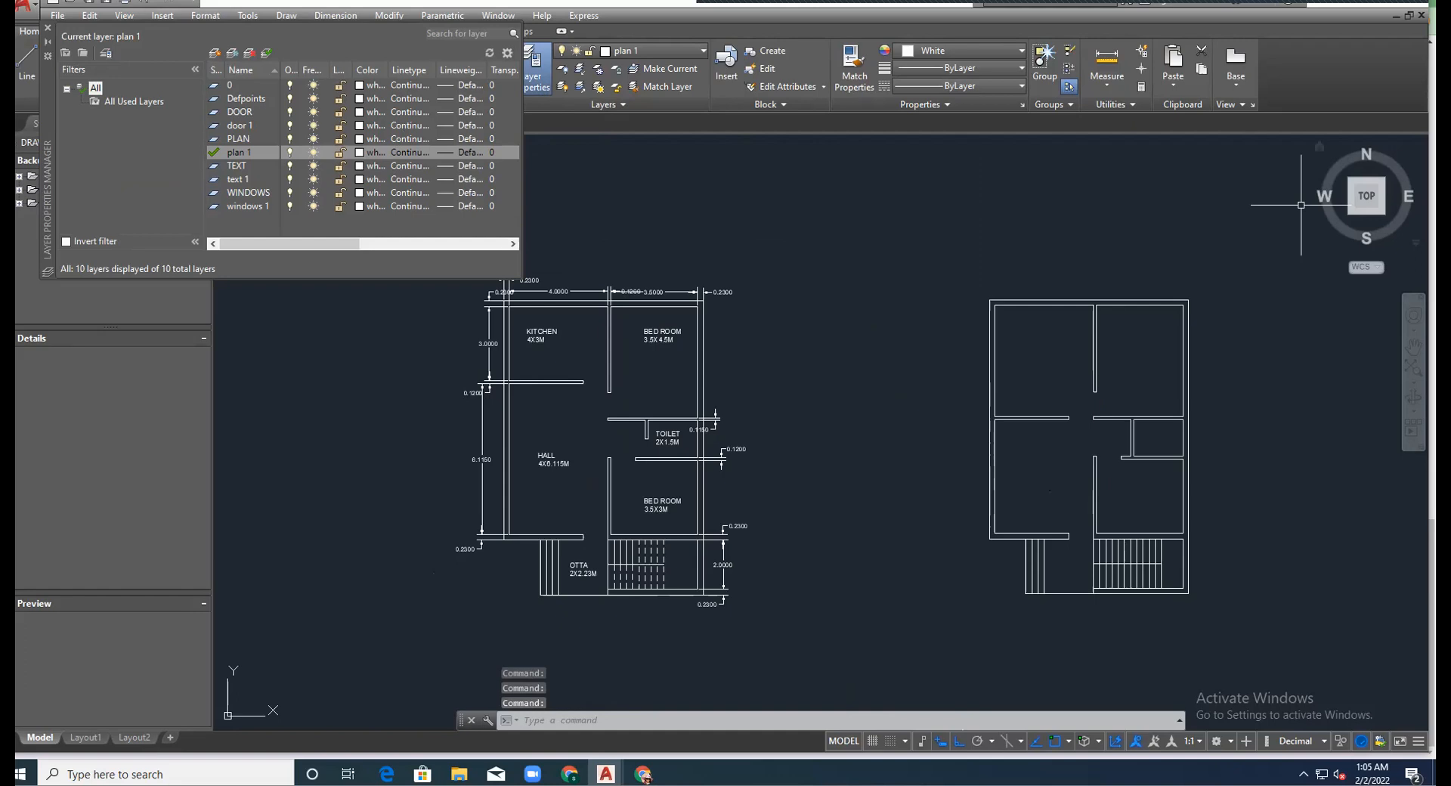
click(237, 179)
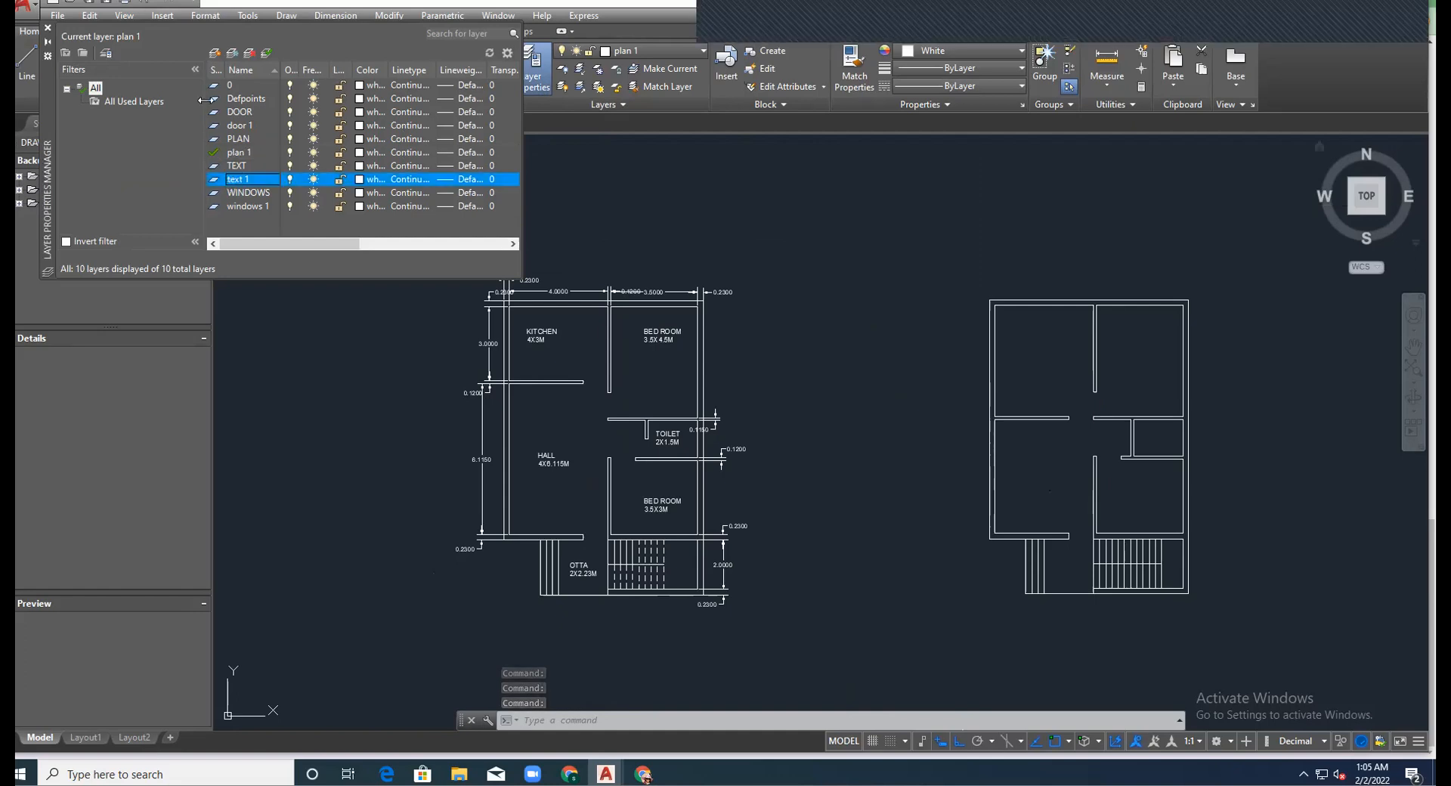
click(266, 56)
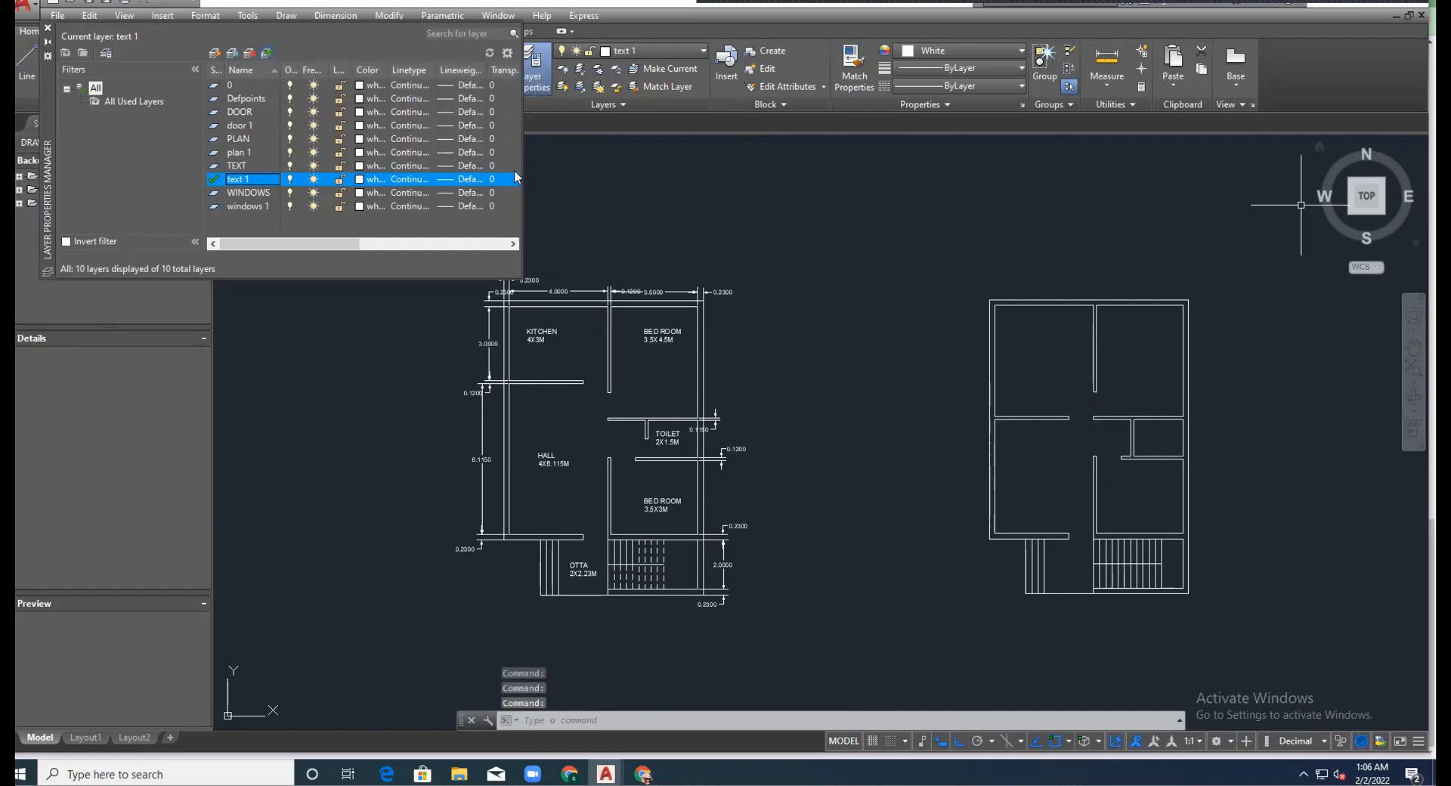
Close the layer properties manager.
click(631, 184)
click(657, 168)
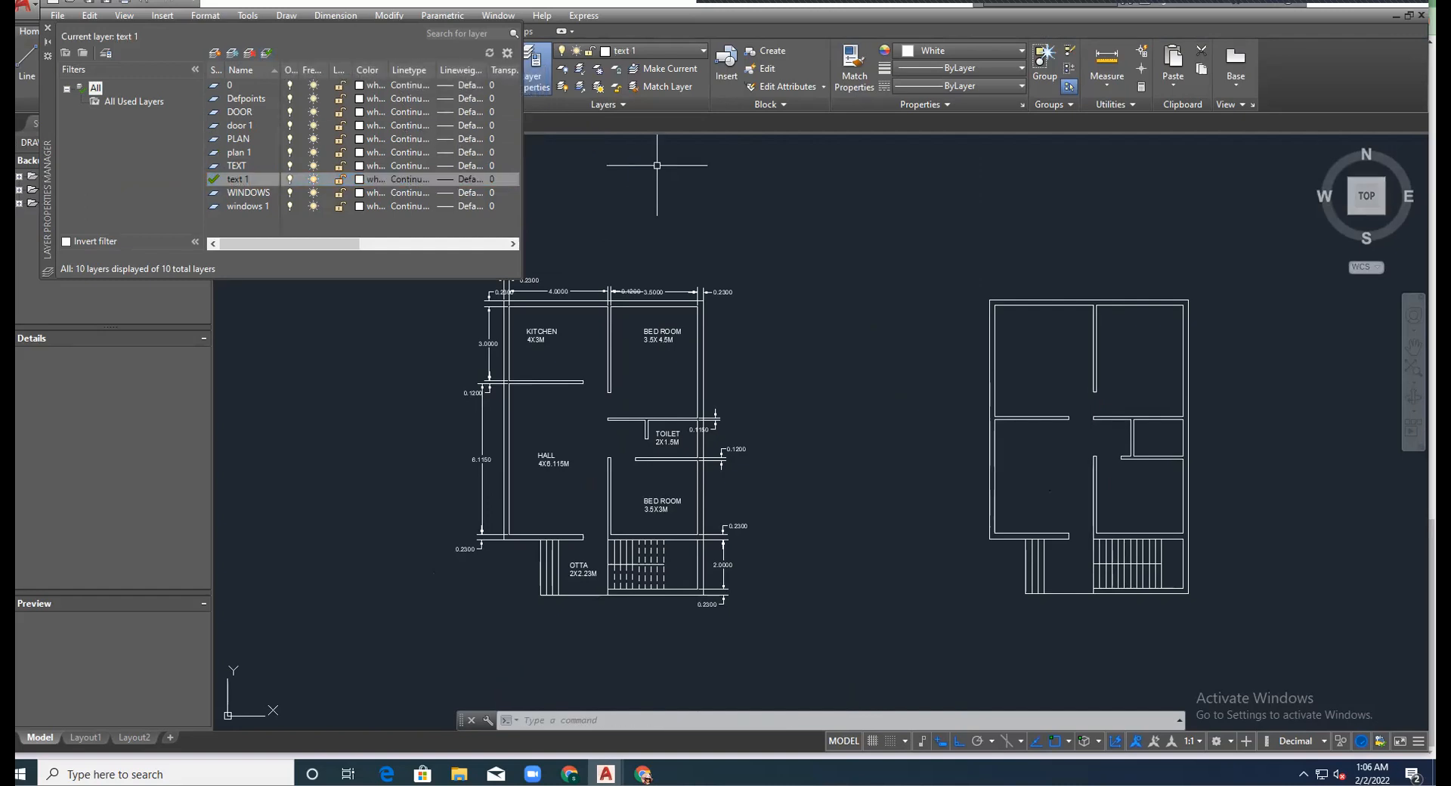
click(47, 40)
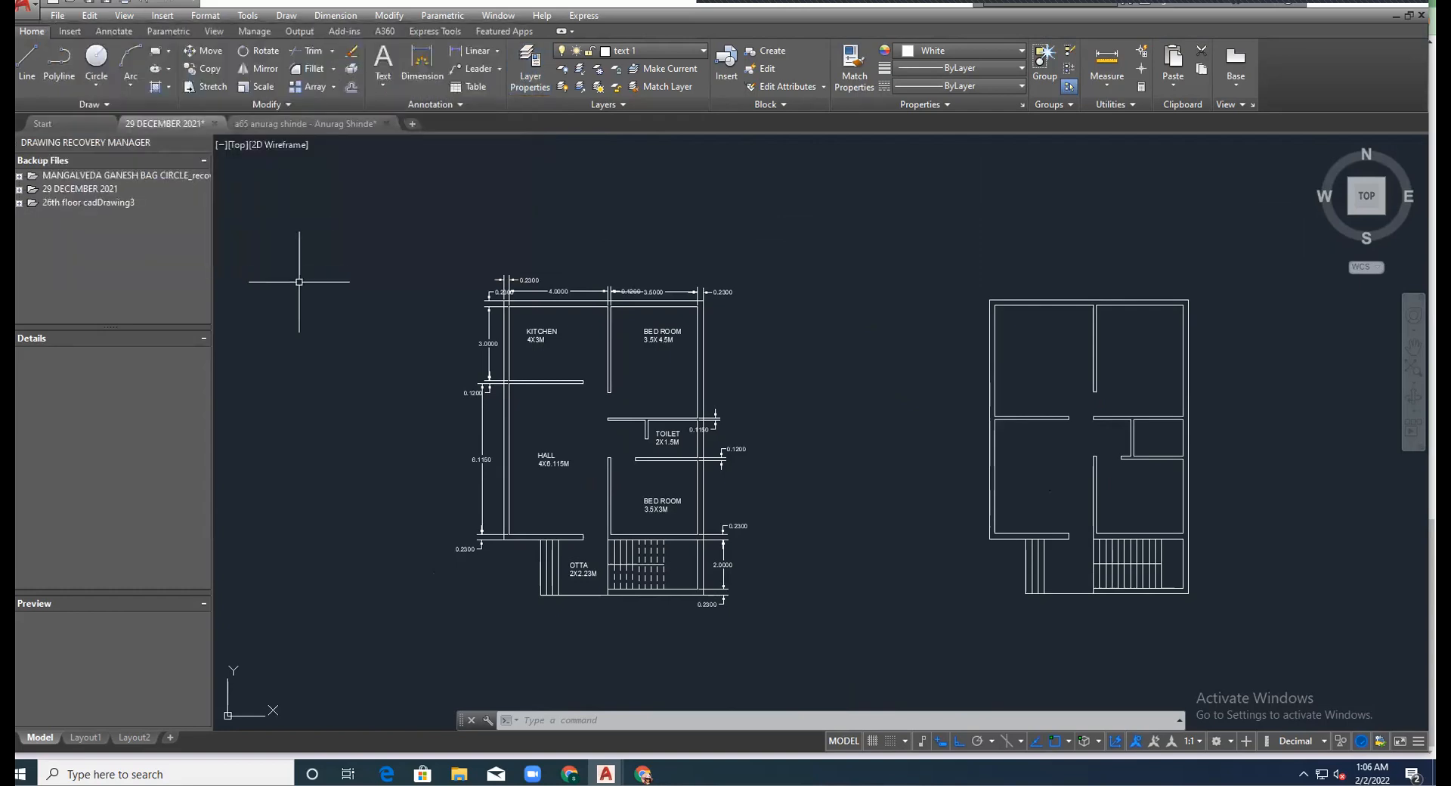
scroll(299, 280, down, 5)
scroll(491, 309, up, 5)
scroll(647, 324, down, 5)
scroll(551, 314, up, 5)
scroll(554, 317, down, 2)
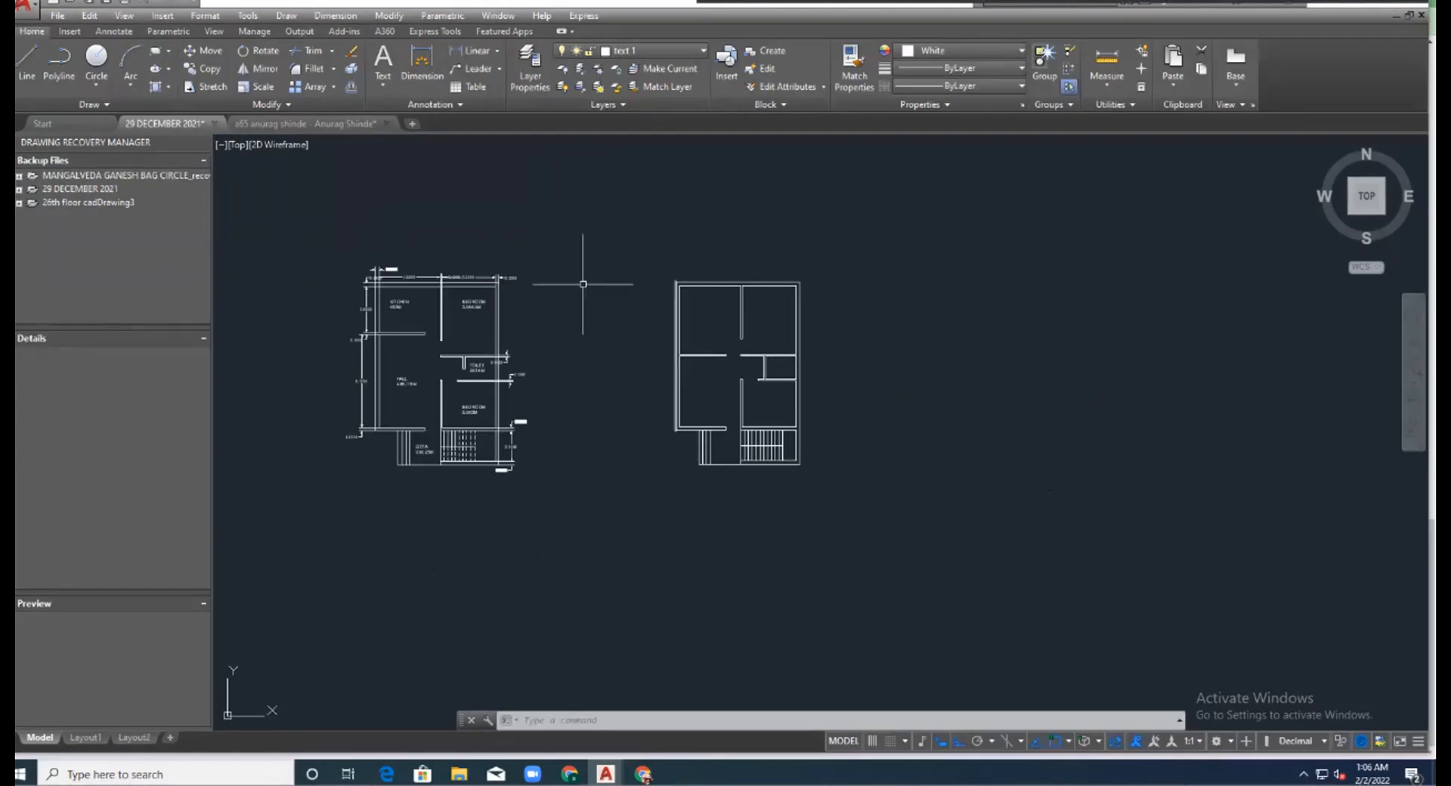
scroll(521, 274, up, 4)
scroll(513, 269, down, 4)
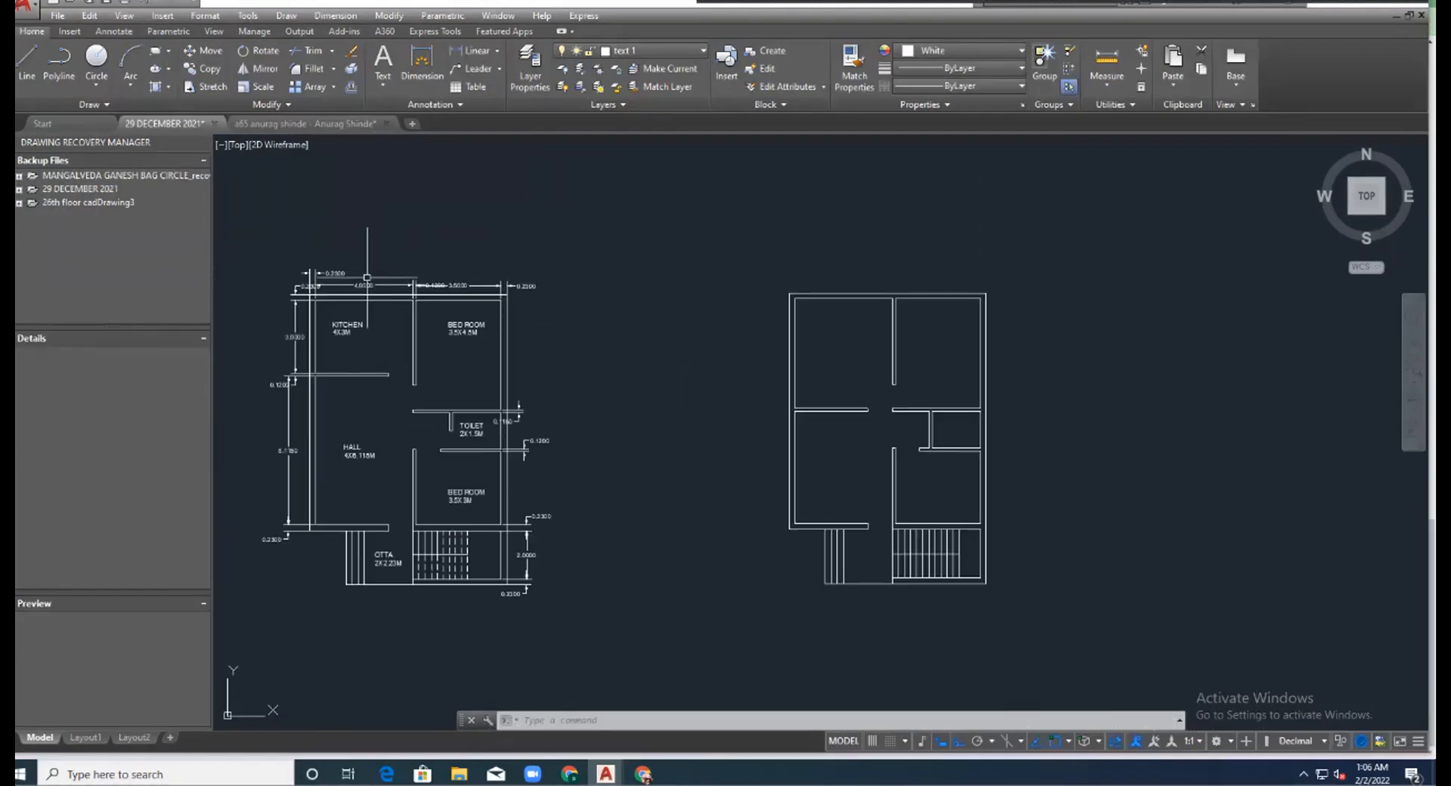
scroll(337, 280, up, 4)
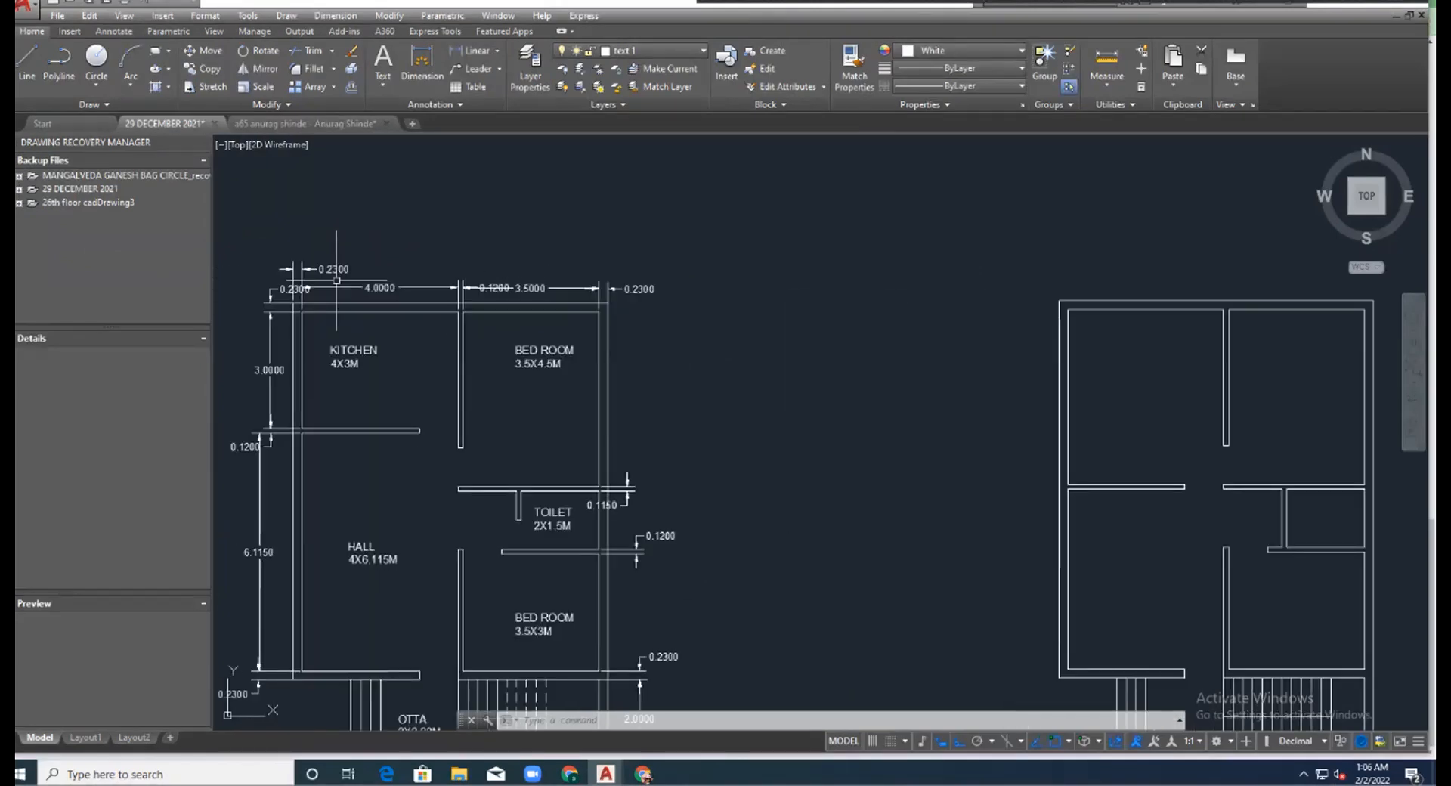
click(287, 16)
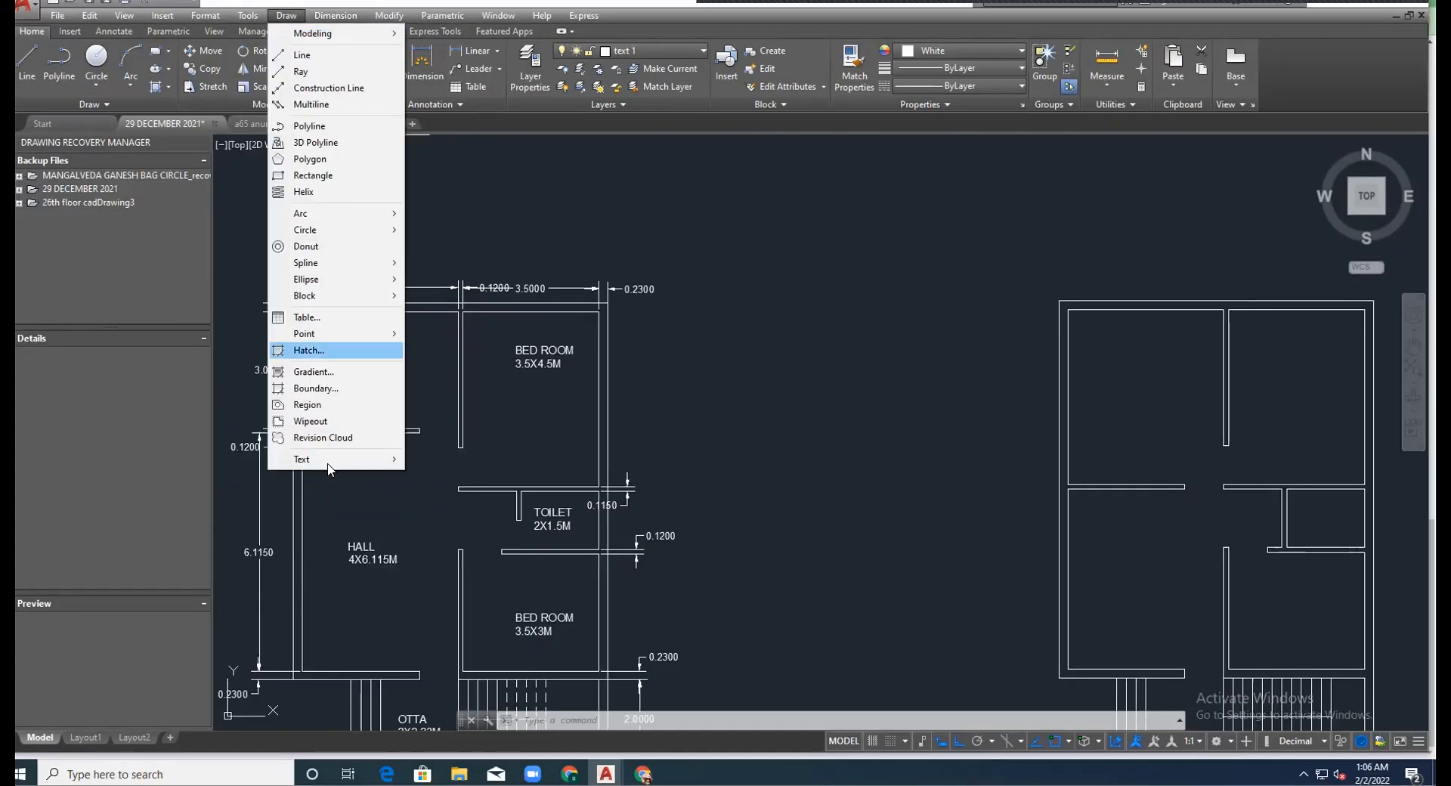
mouse_move(329, 469)
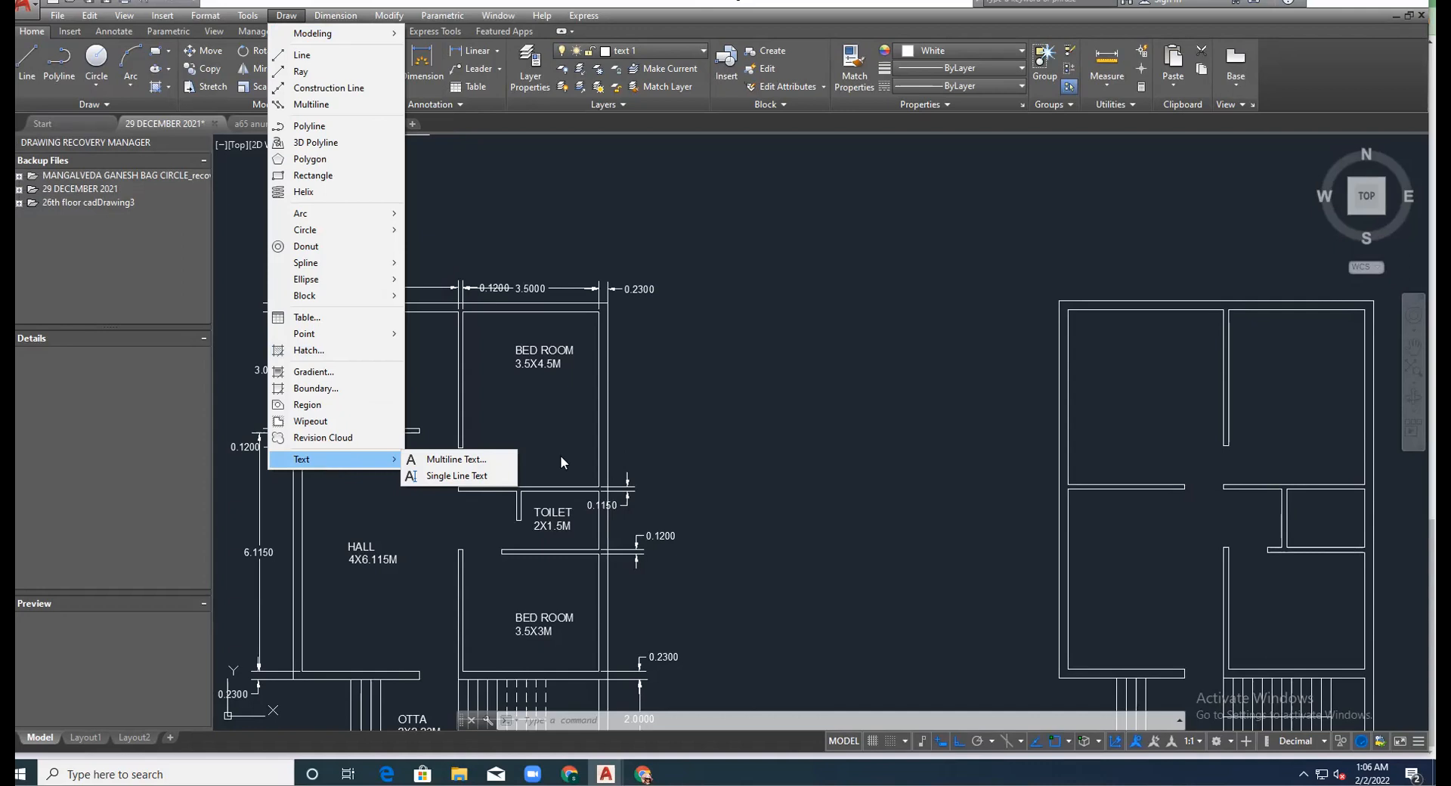
click(511, 460)
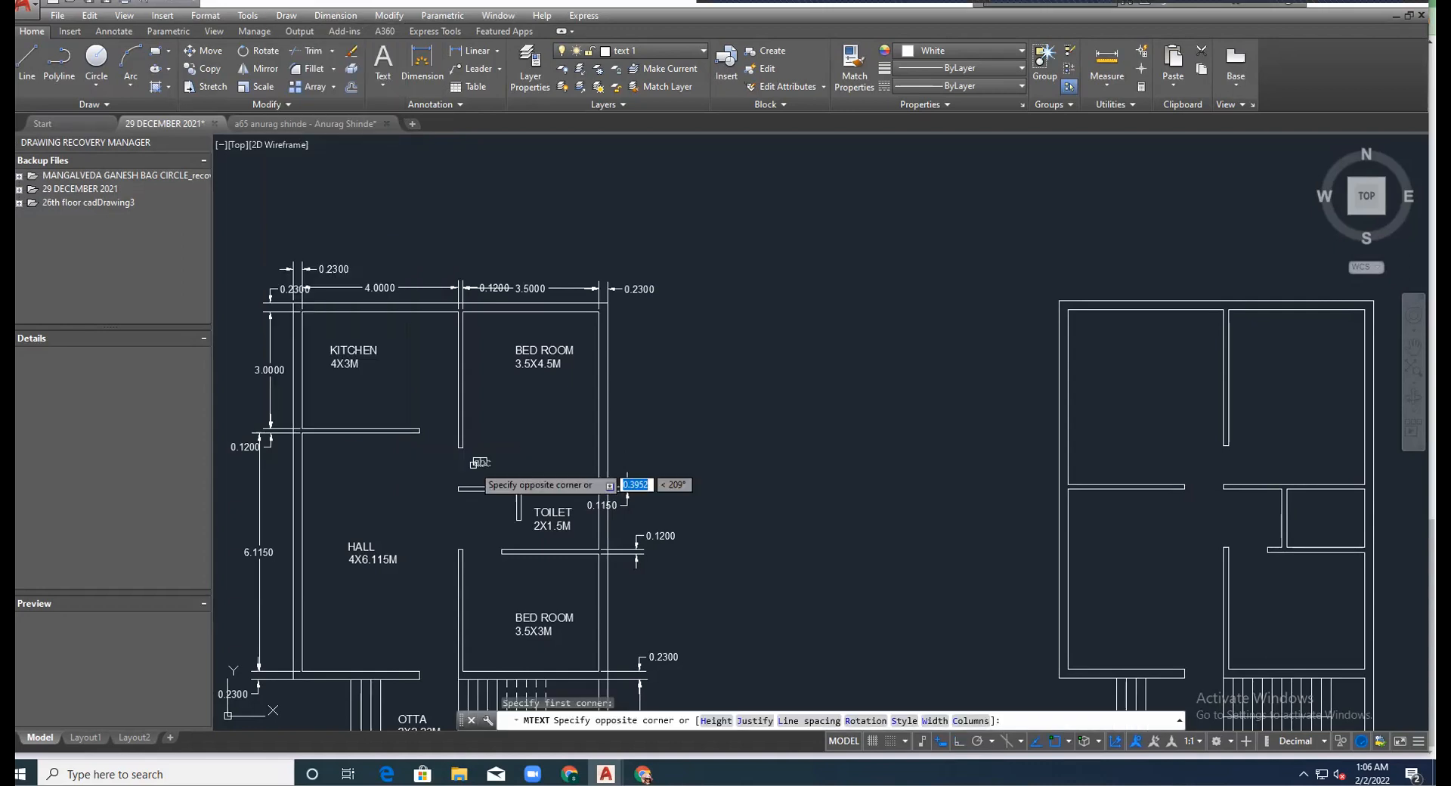
click(828, 467)
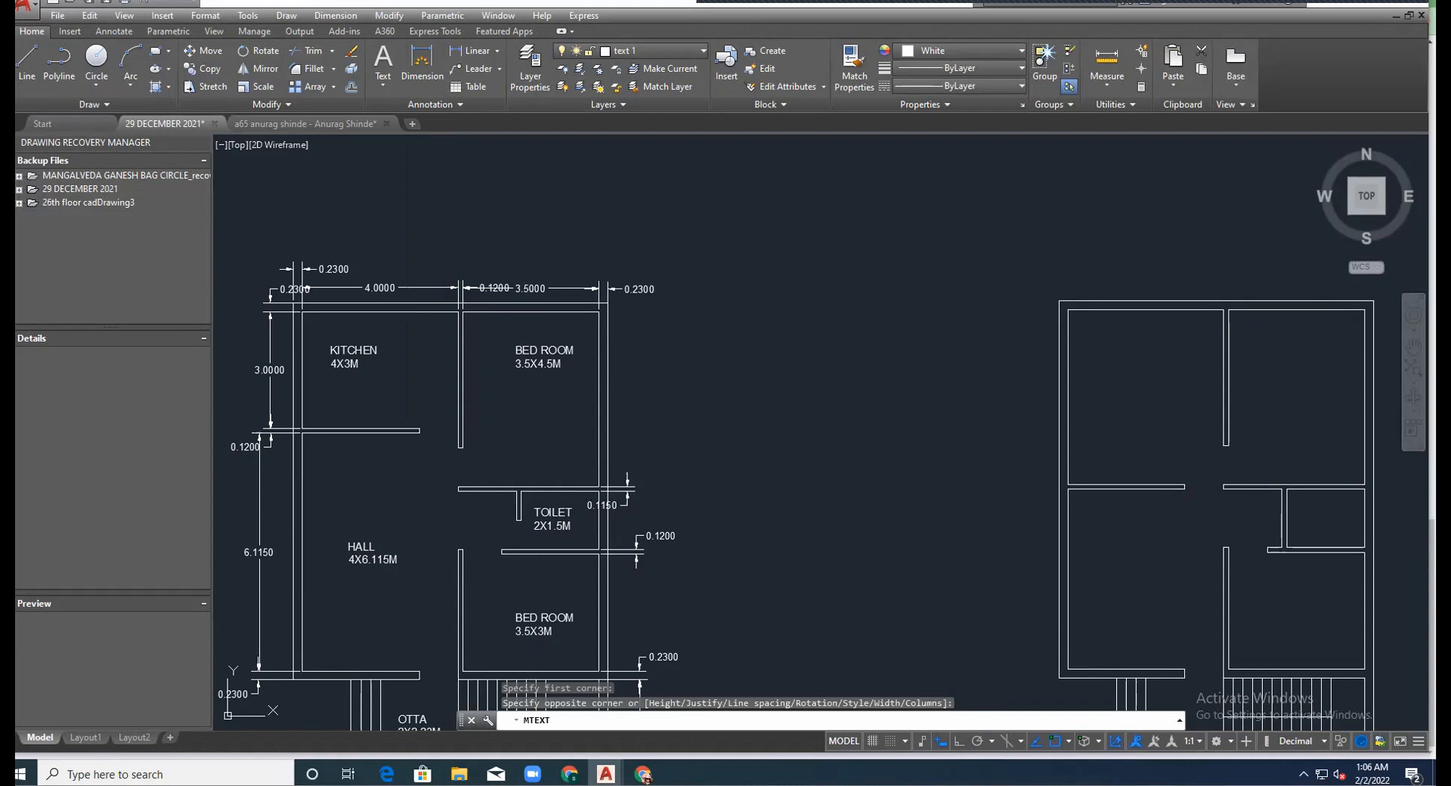
scroll(531, 446, down, 2)
key(Escape)
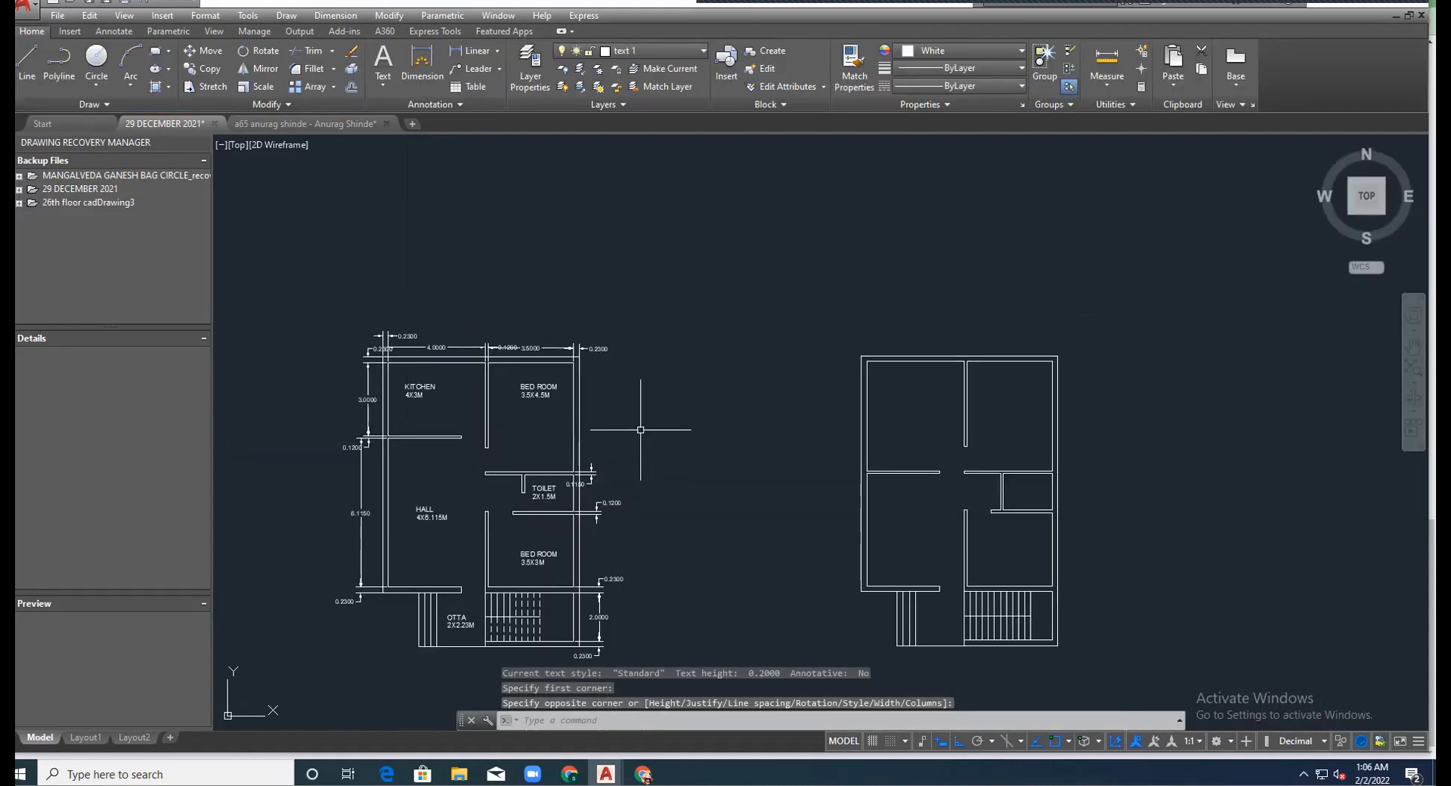
Add a two-line multiline text label reading KITCHEN and 4 X 3 M in the upper-left room of the redrawn plan.
key(Return)
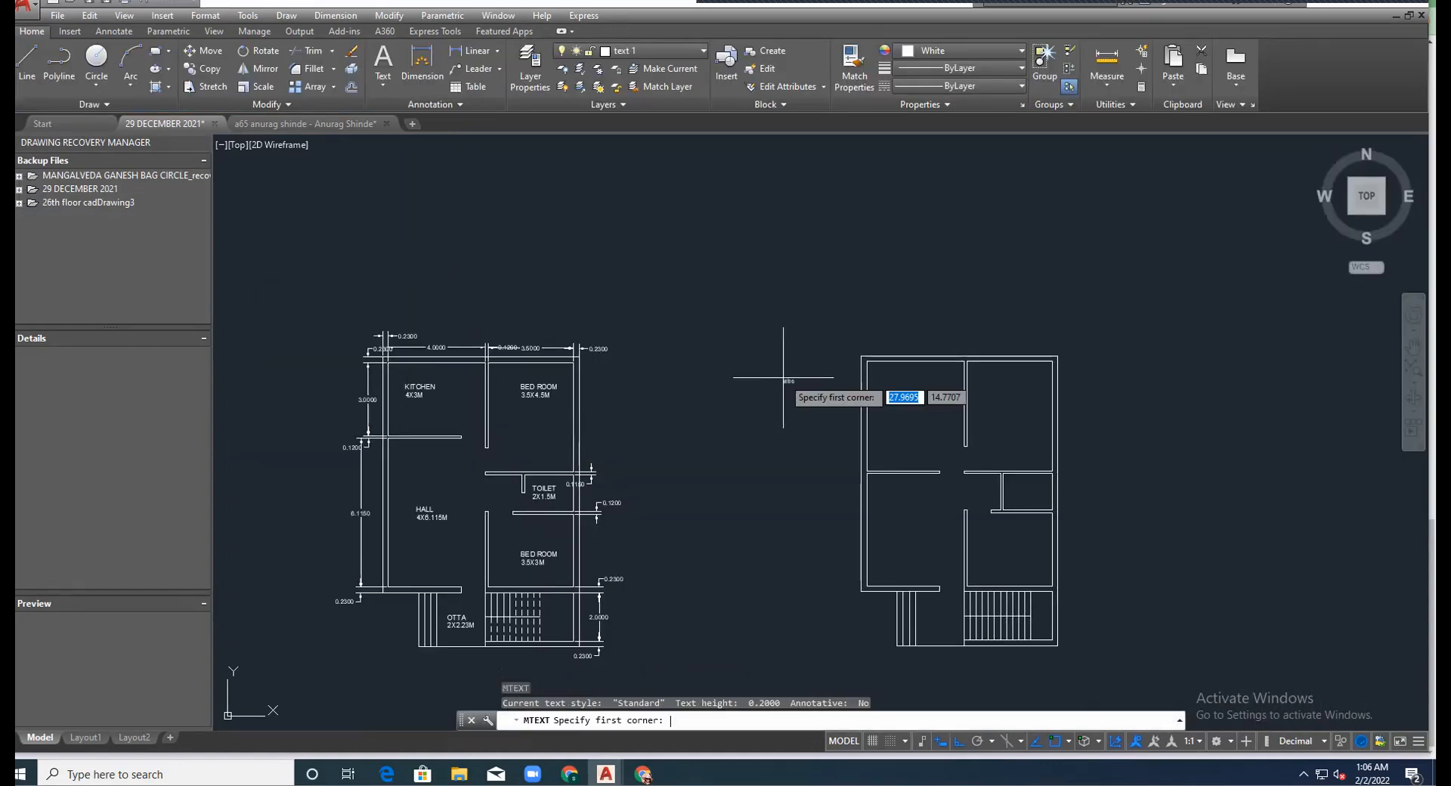
scroll(884, 392, up, 2)
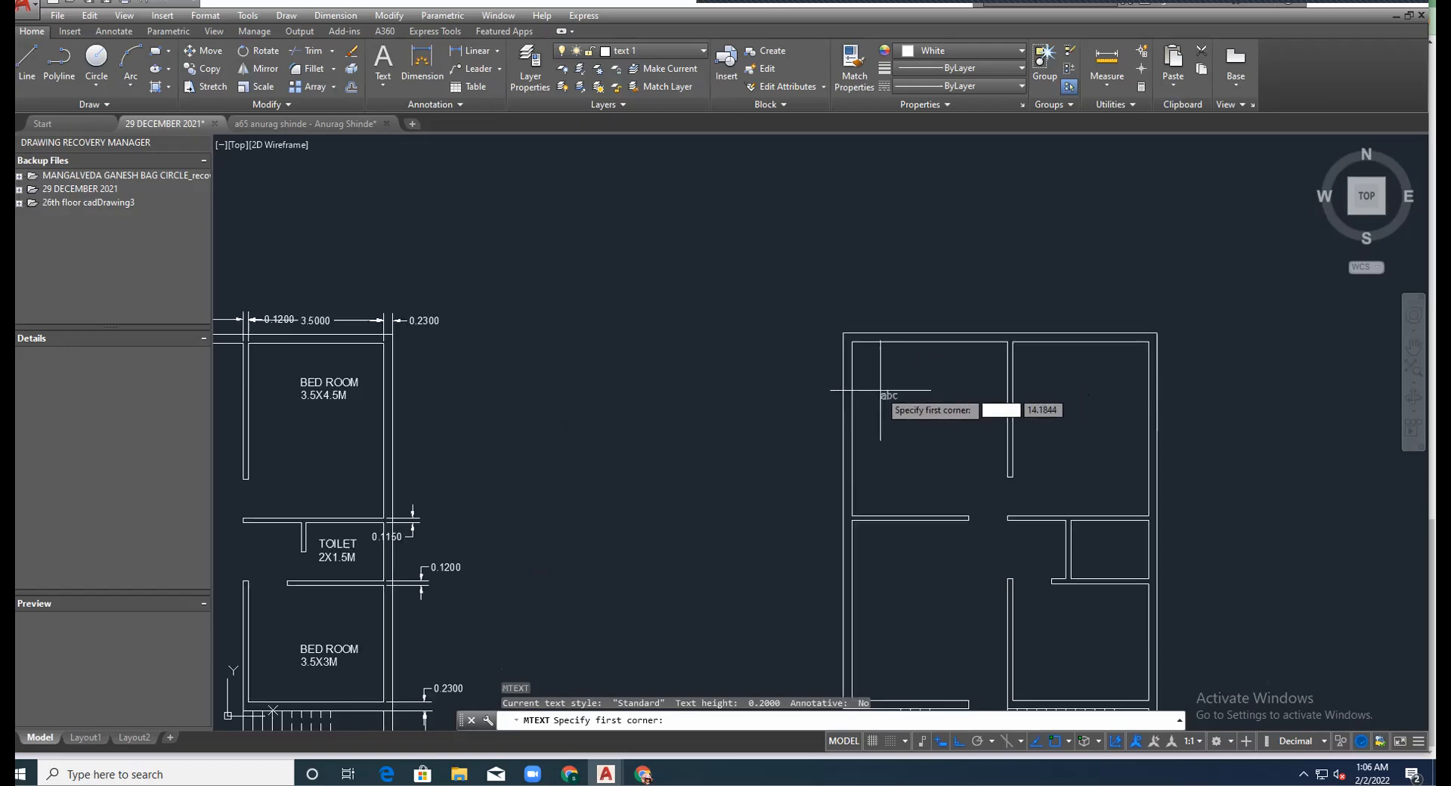
click(876, 373)
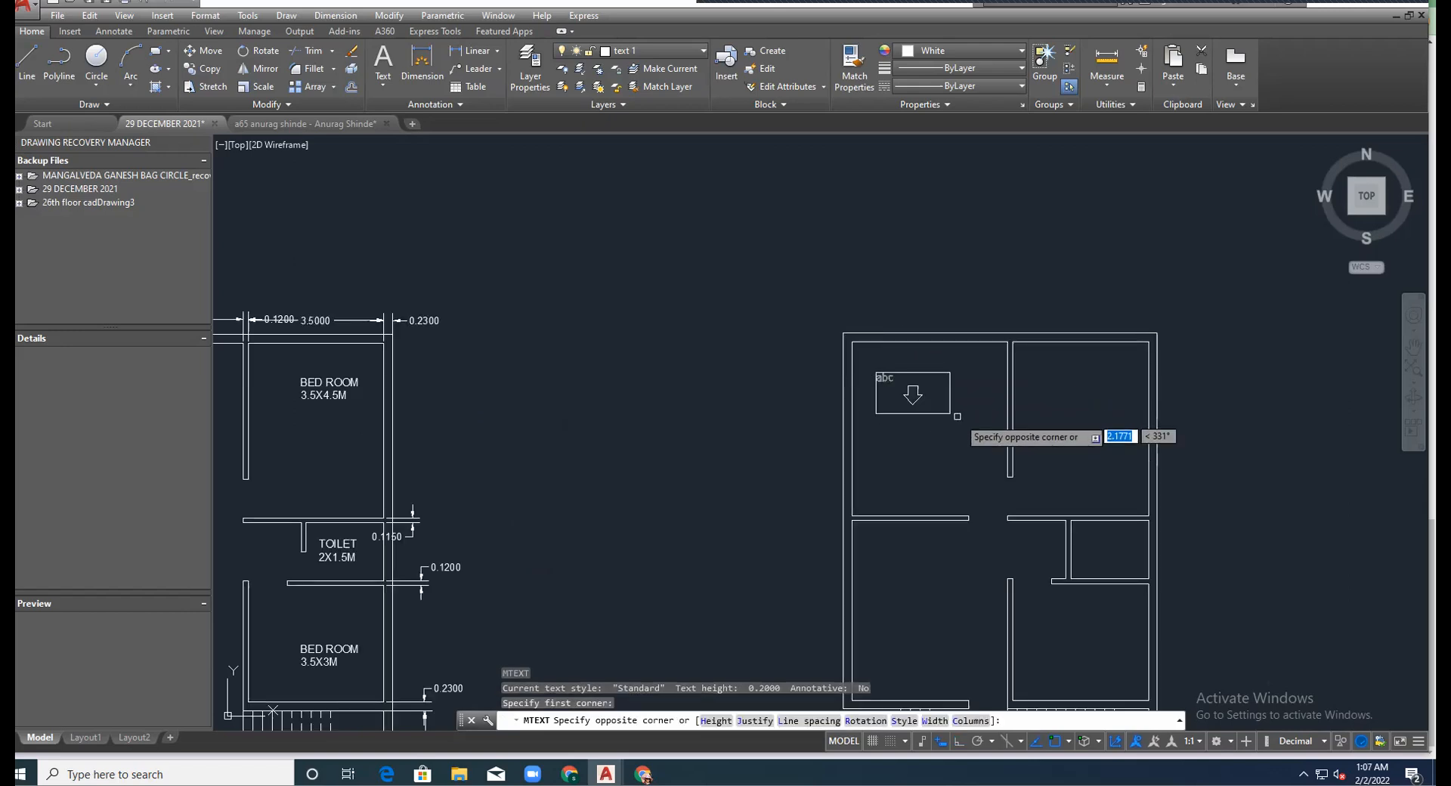
click(983, 447)
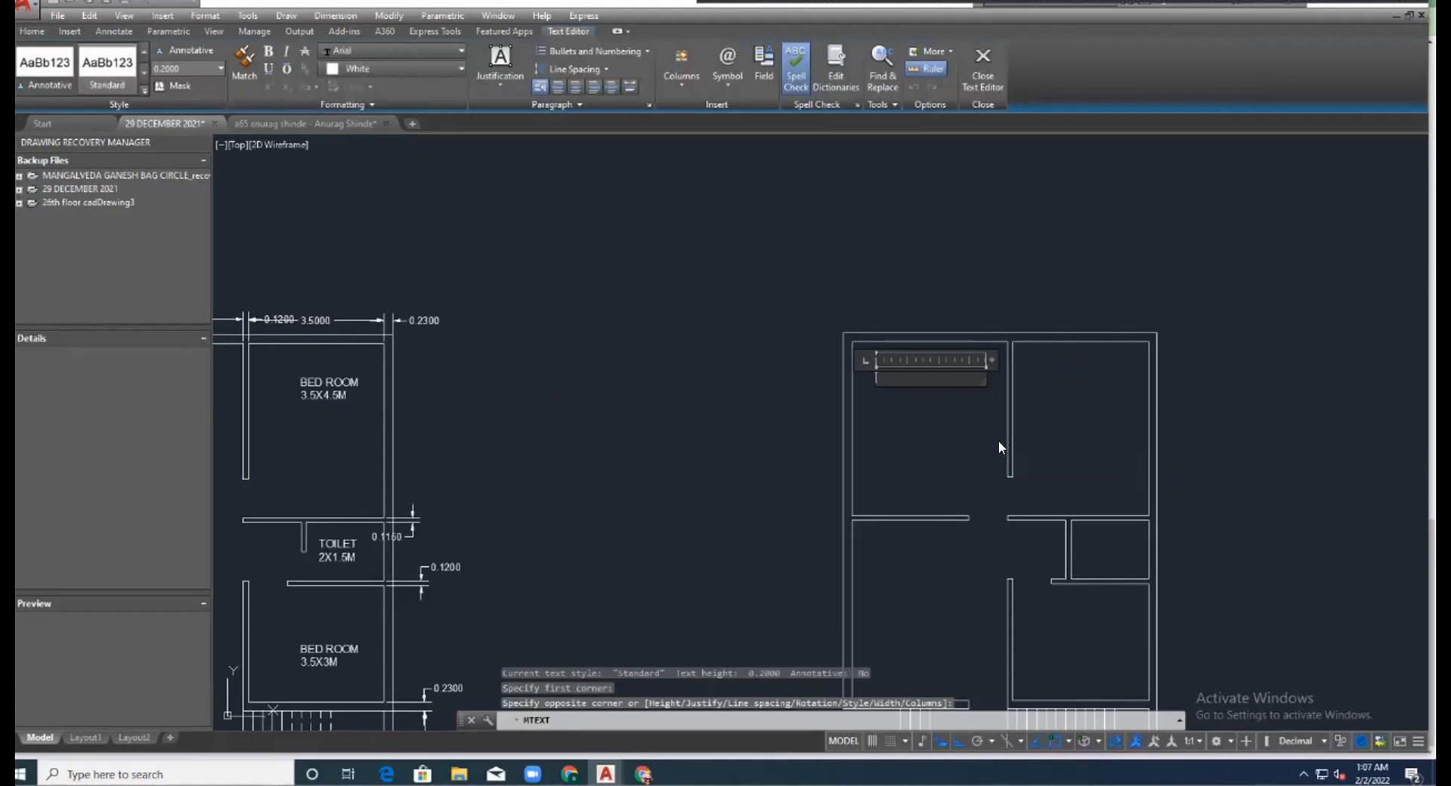
scroll(999, 441, down, 3)
scroll(999, 442, up, 1)
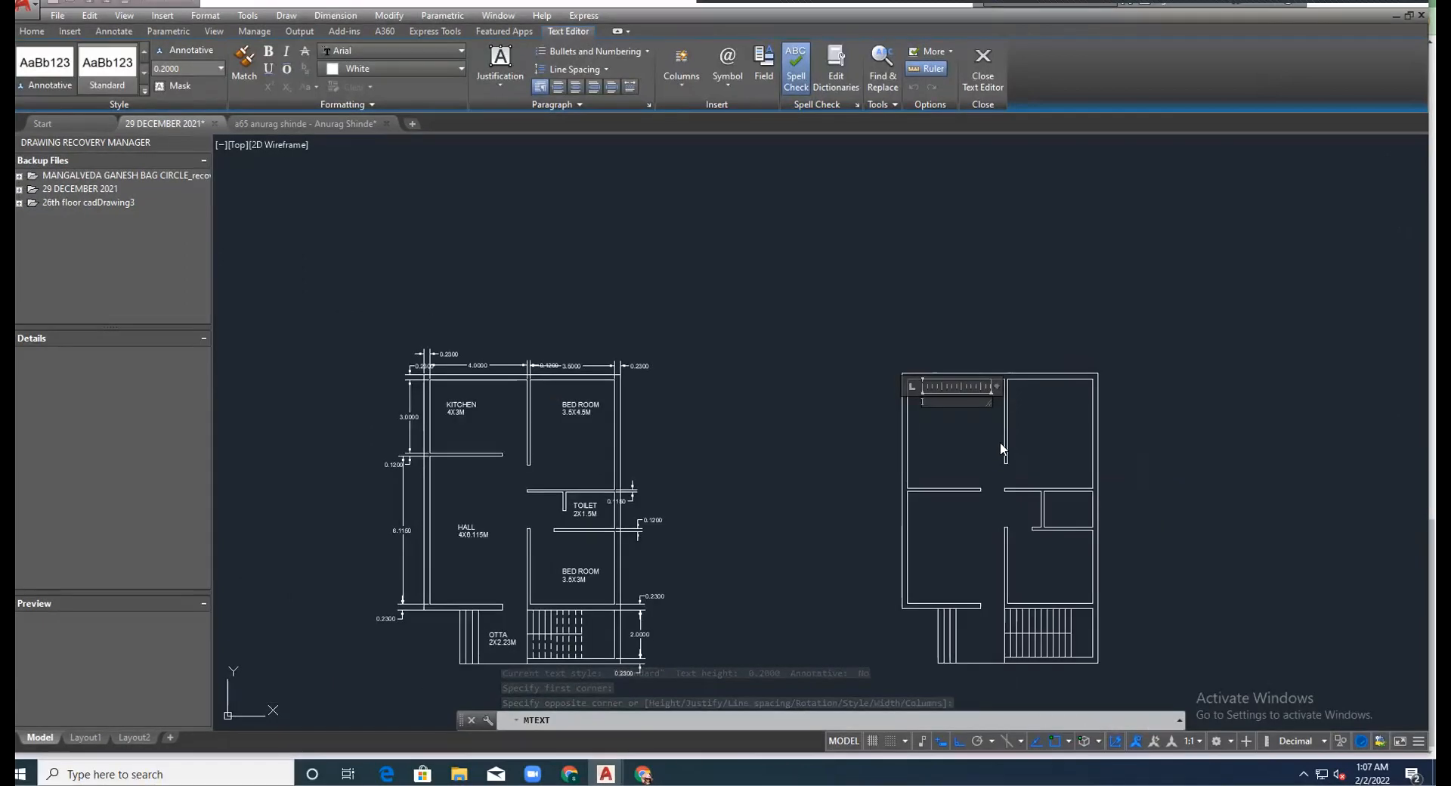
text(K)
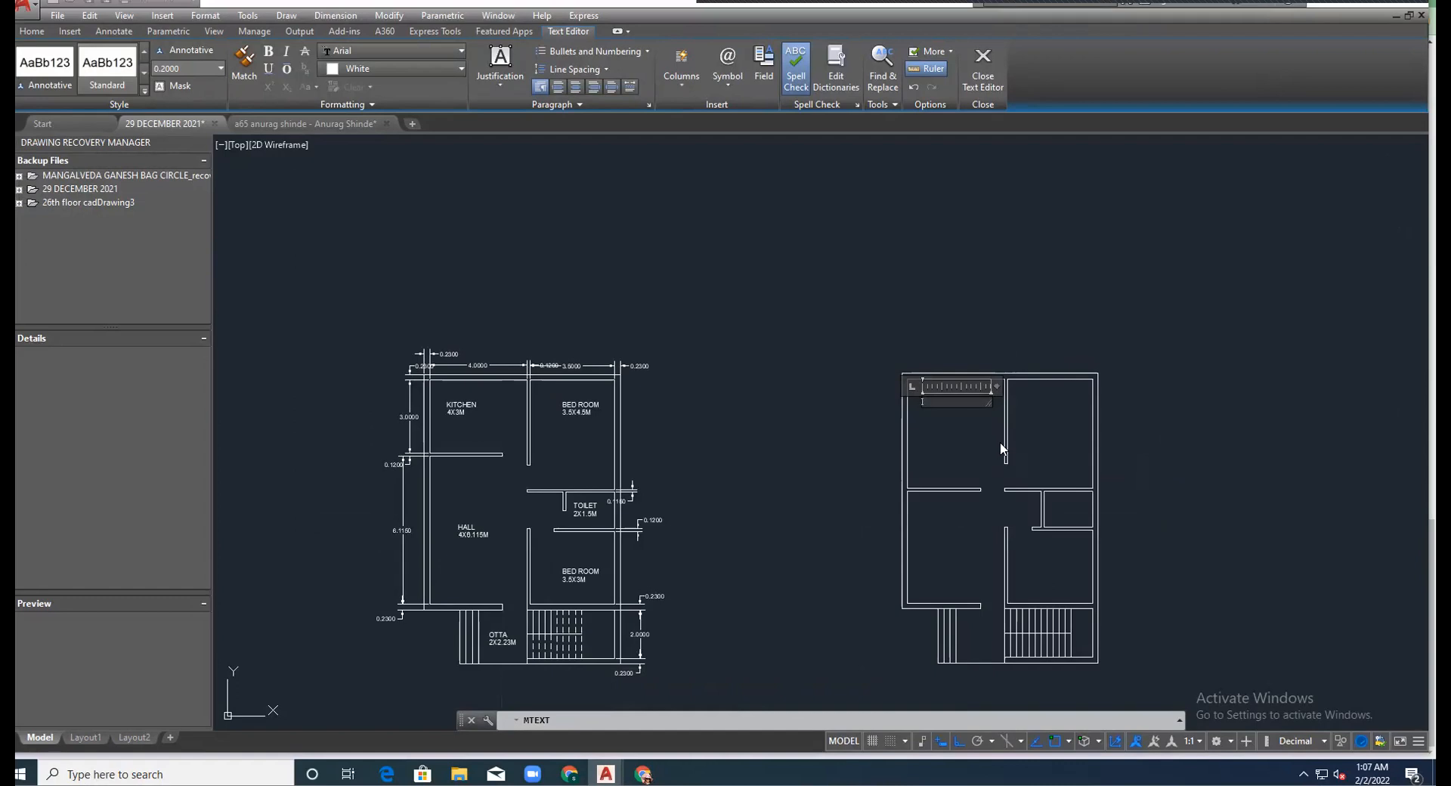
text(KITCHEN)
key(Return)
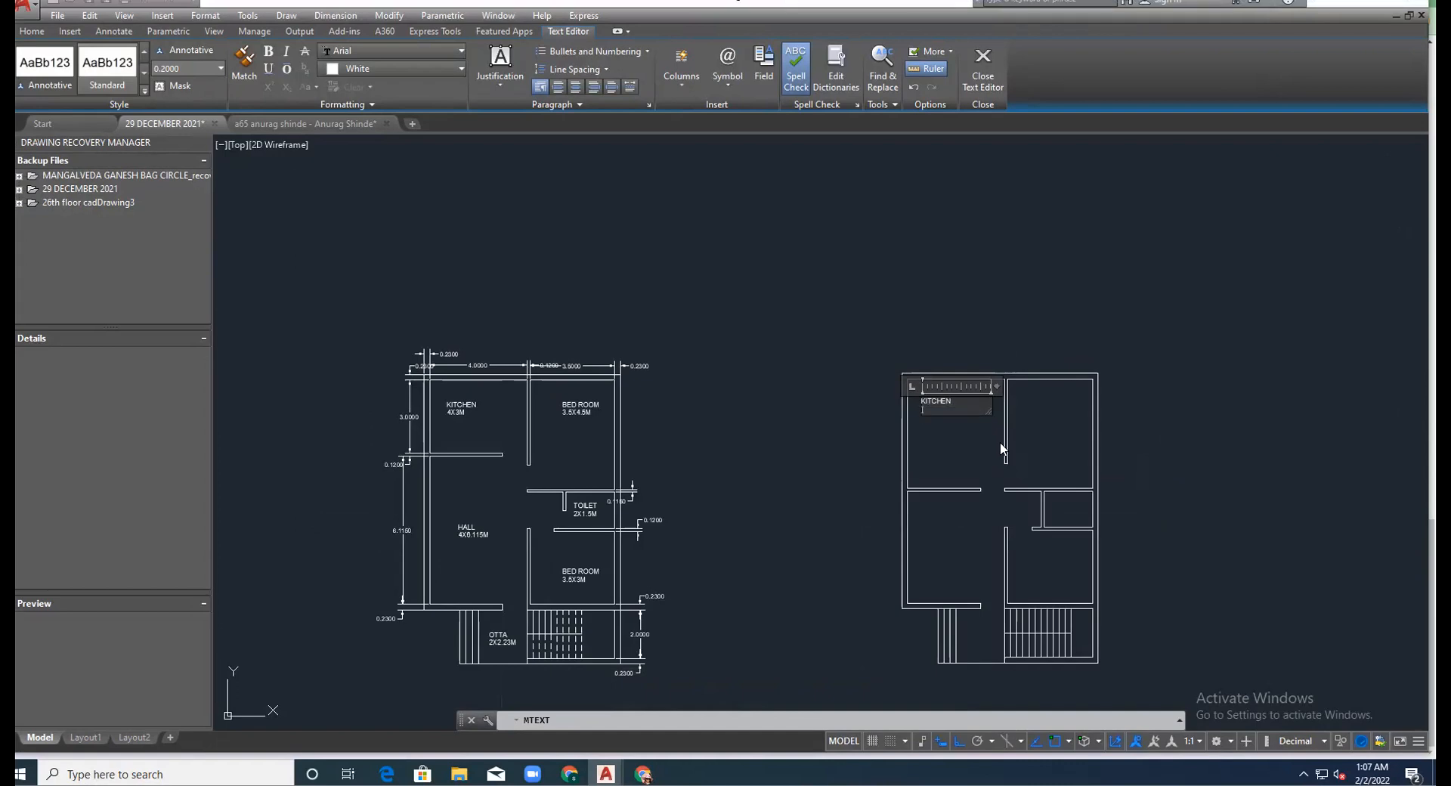
text(4X 3 M)
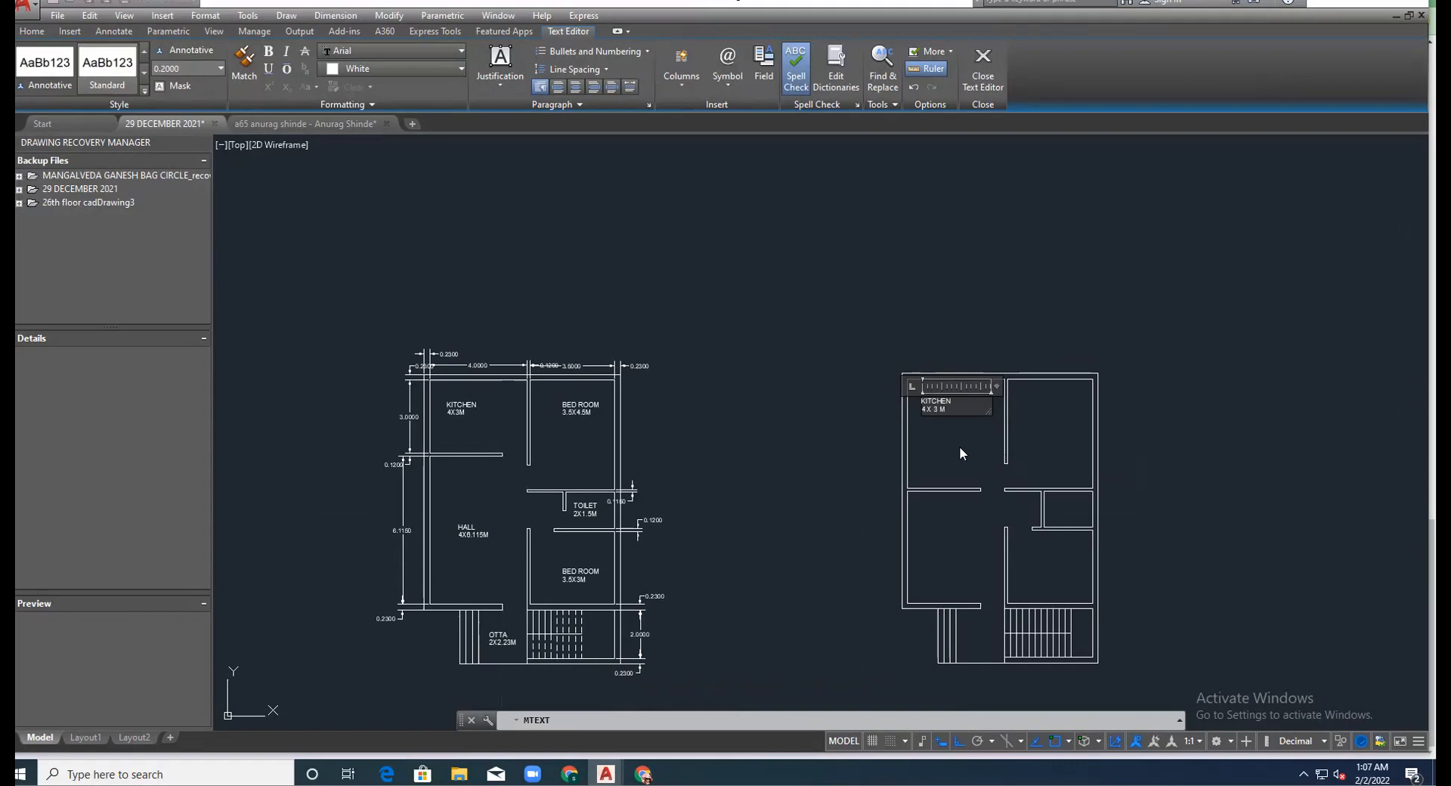
key(Escape)
Copy the kitchen label into the upper-right bedroom with ortho mode turned off.
scroll(948, 411, up, 5)
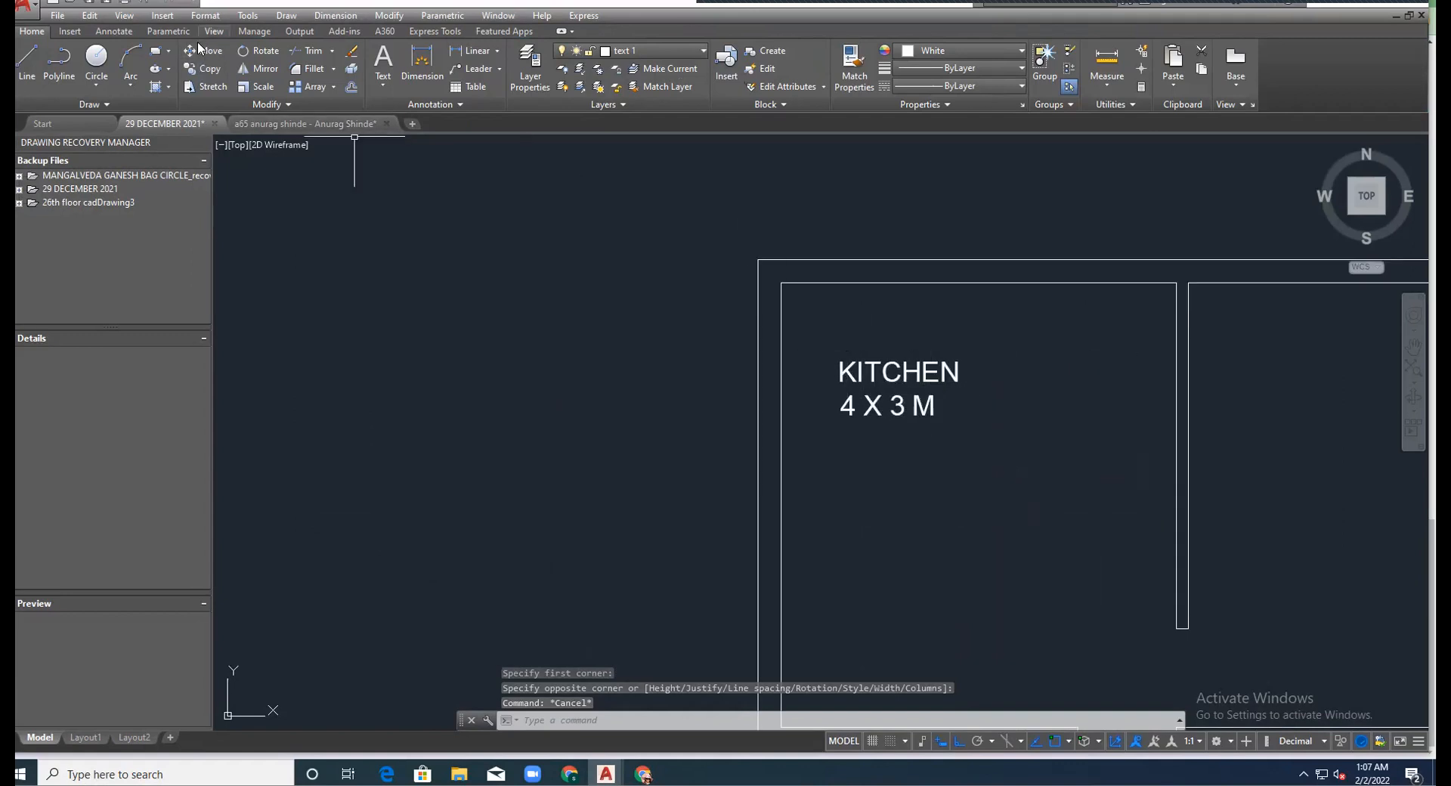
click(207, 68)
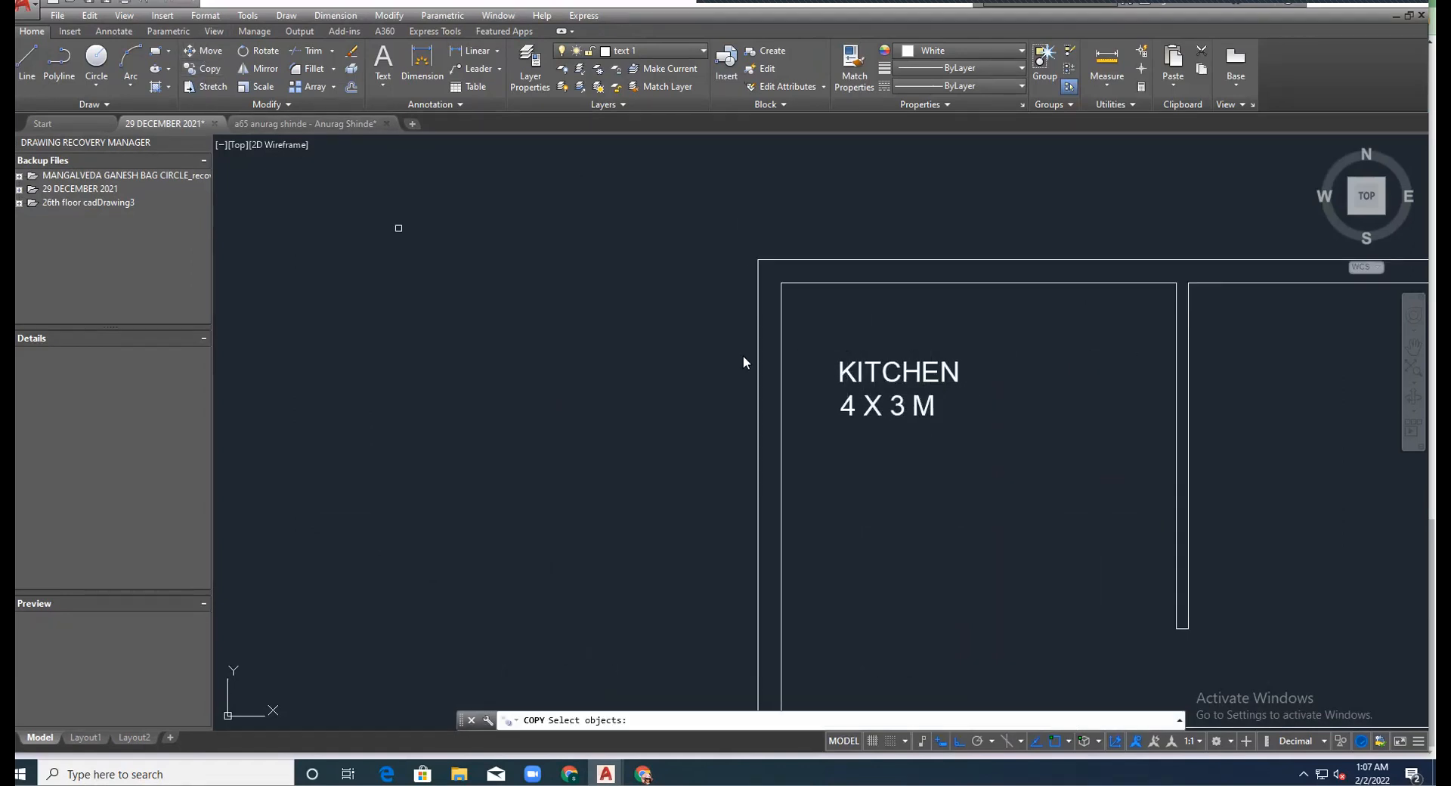
click(853, 400)
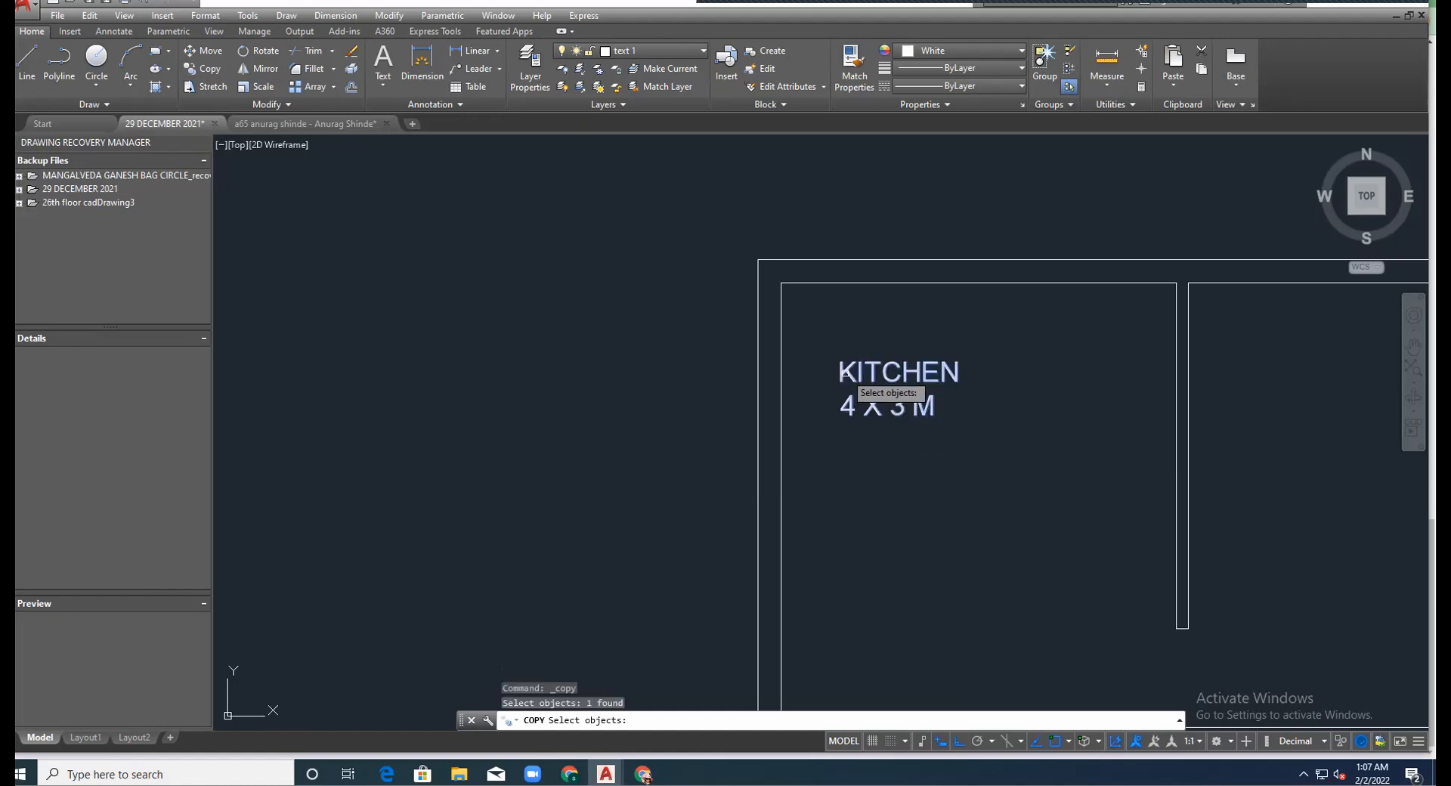
key(Return)
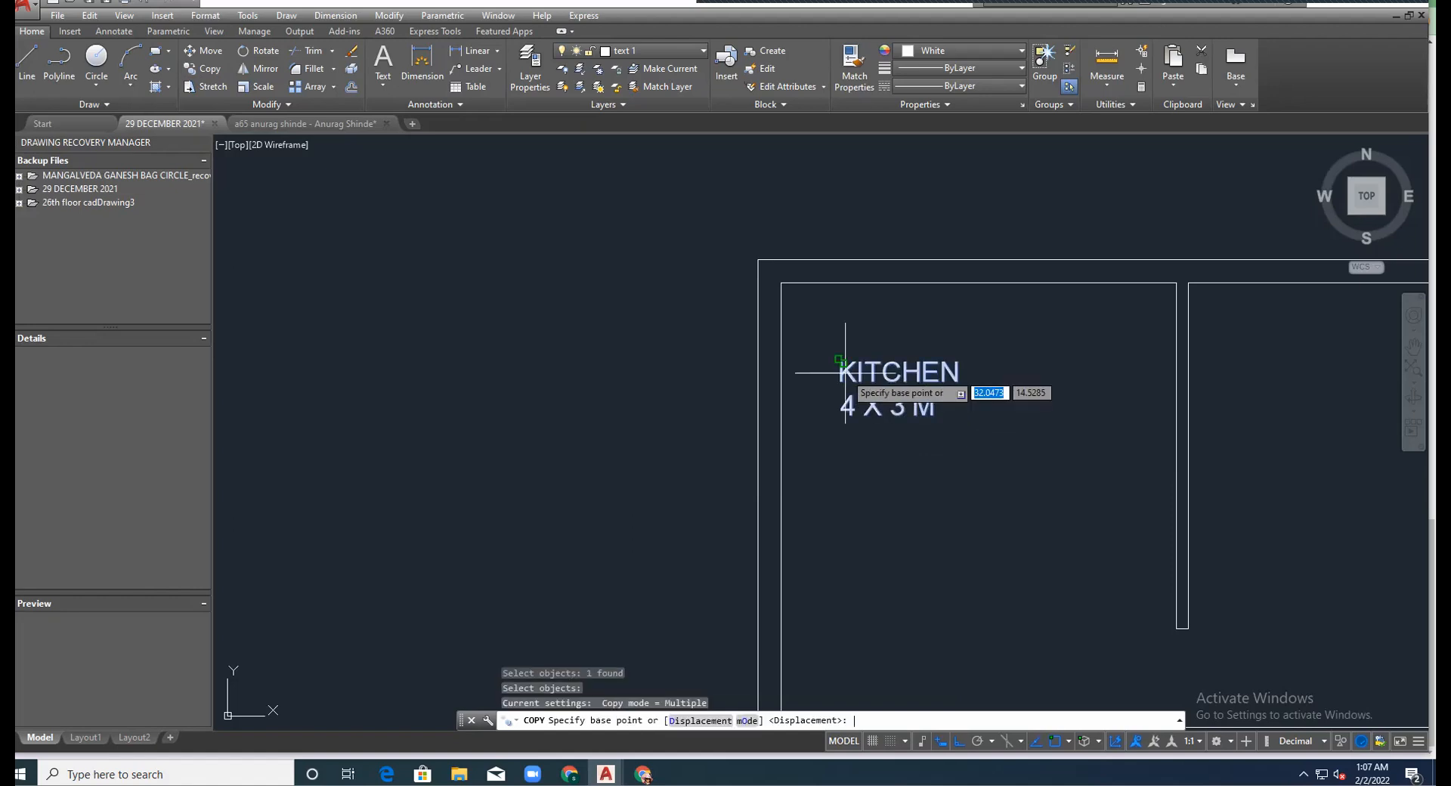
click(845, 360)
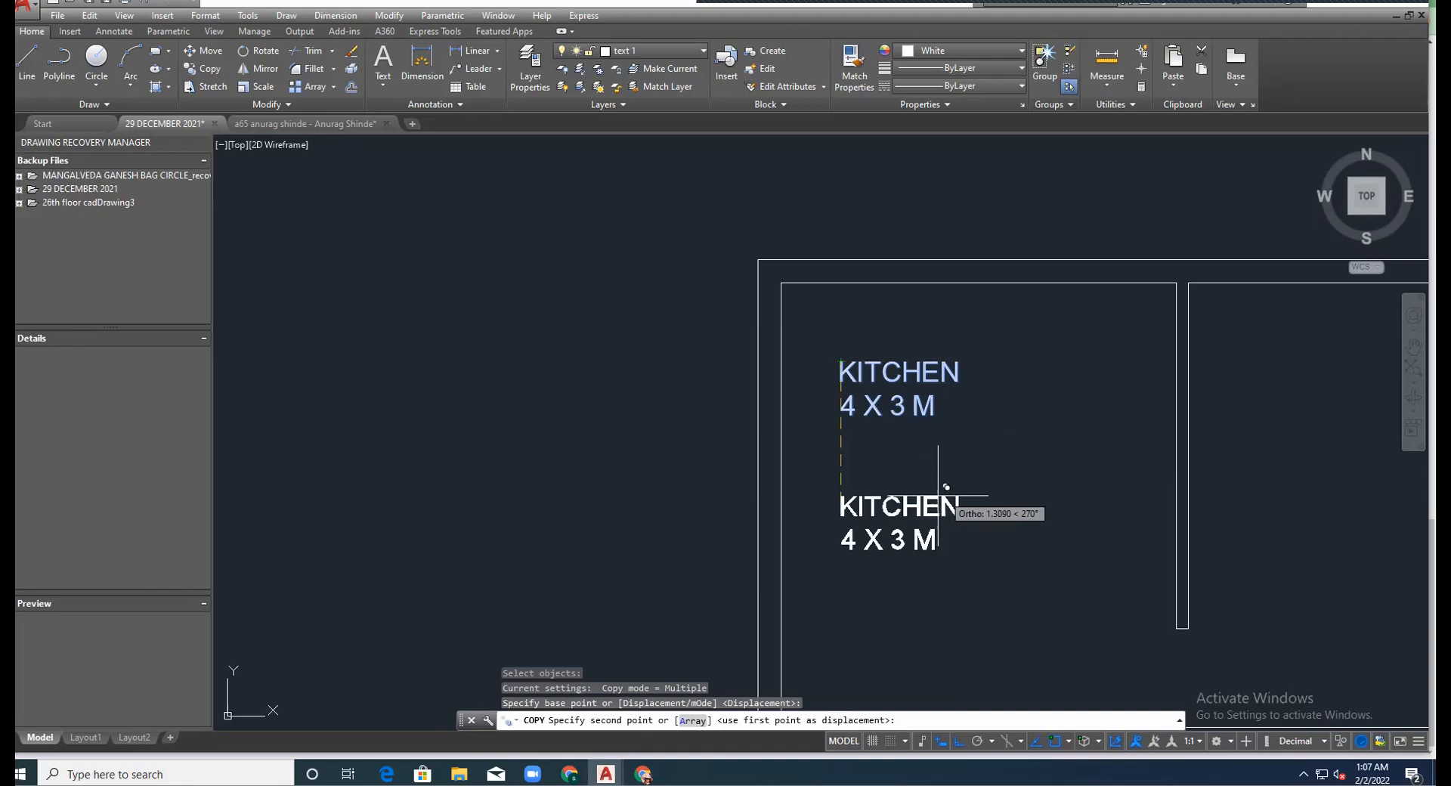
scroll(919, 489, down, 5)
scroll(1026, 484, up, 5)
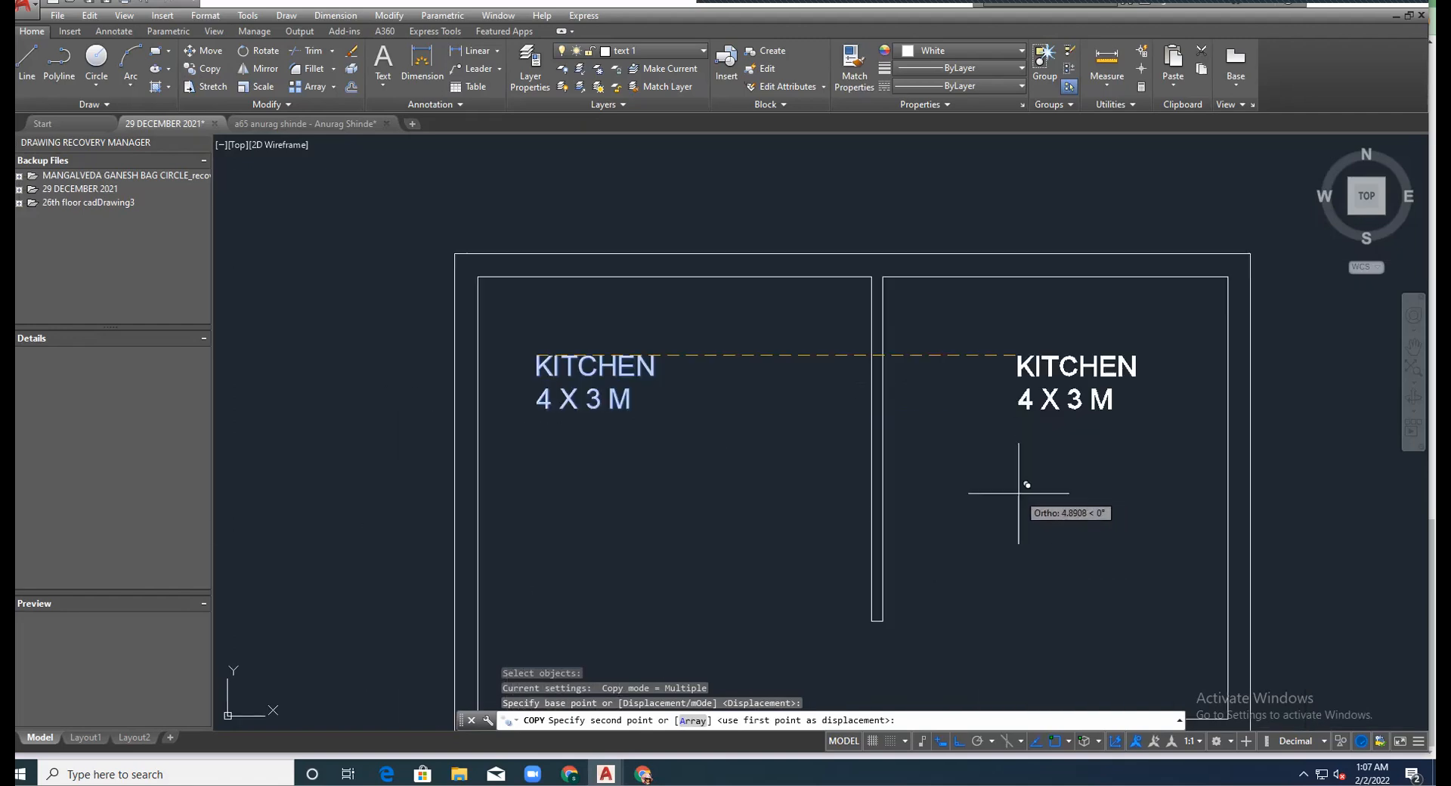
click(956, 744)
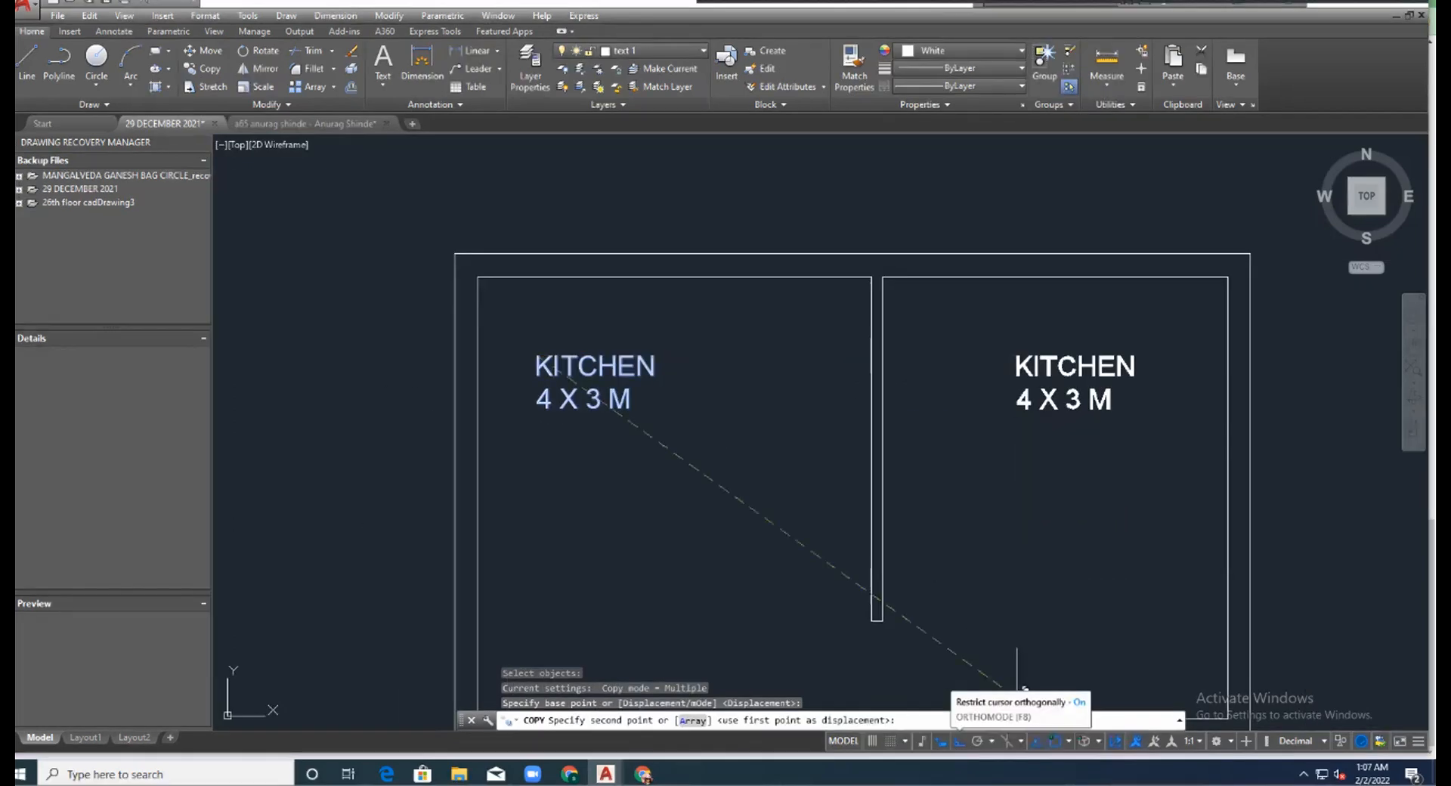
click(1001, 465)
Place further copies of the kitchen label in the hall, the lower-right bedroom and the toilet.
scroll(1001, 465, down, 8)
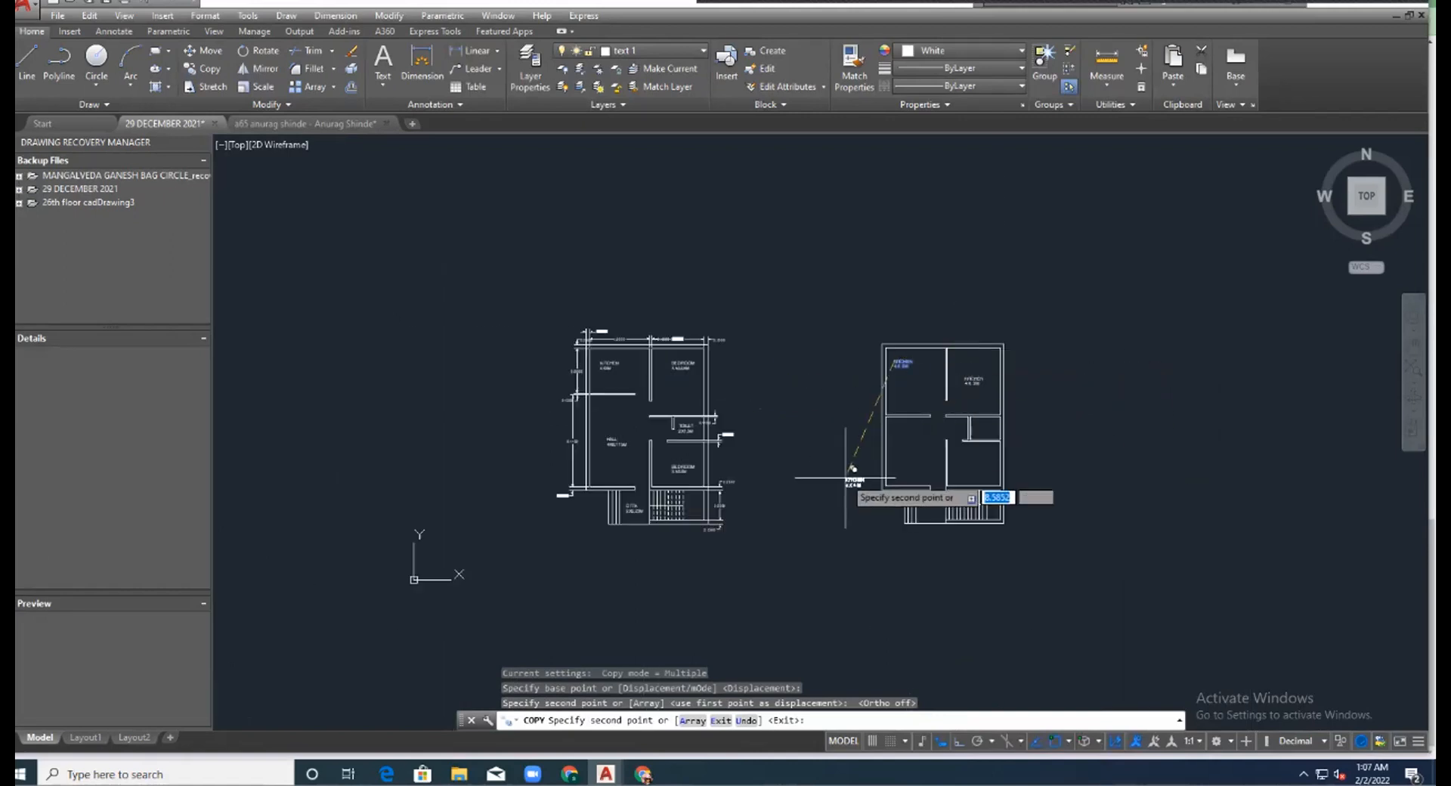
scroll(925, 454, up, 8)
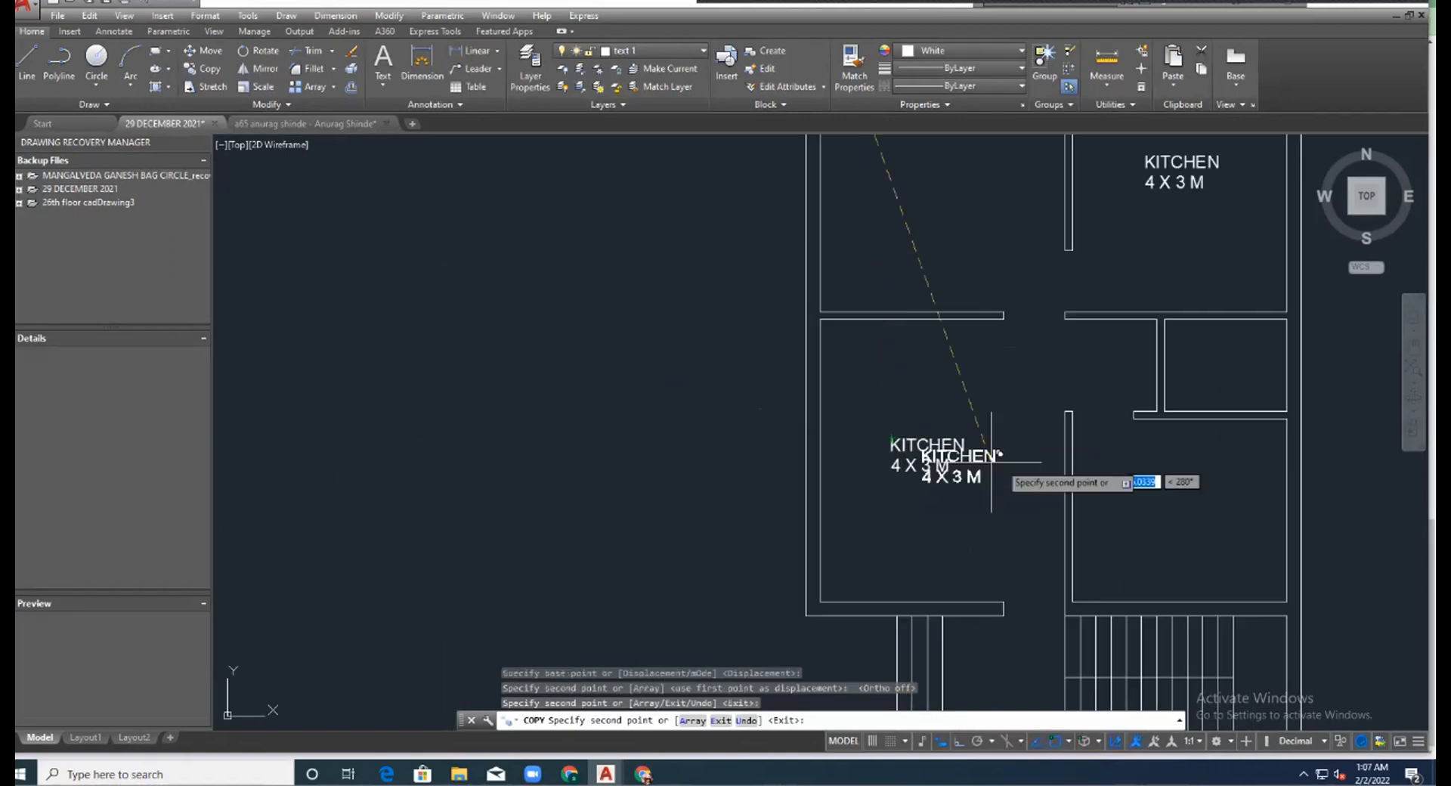
click(1152, 483)
click(1194, 332)
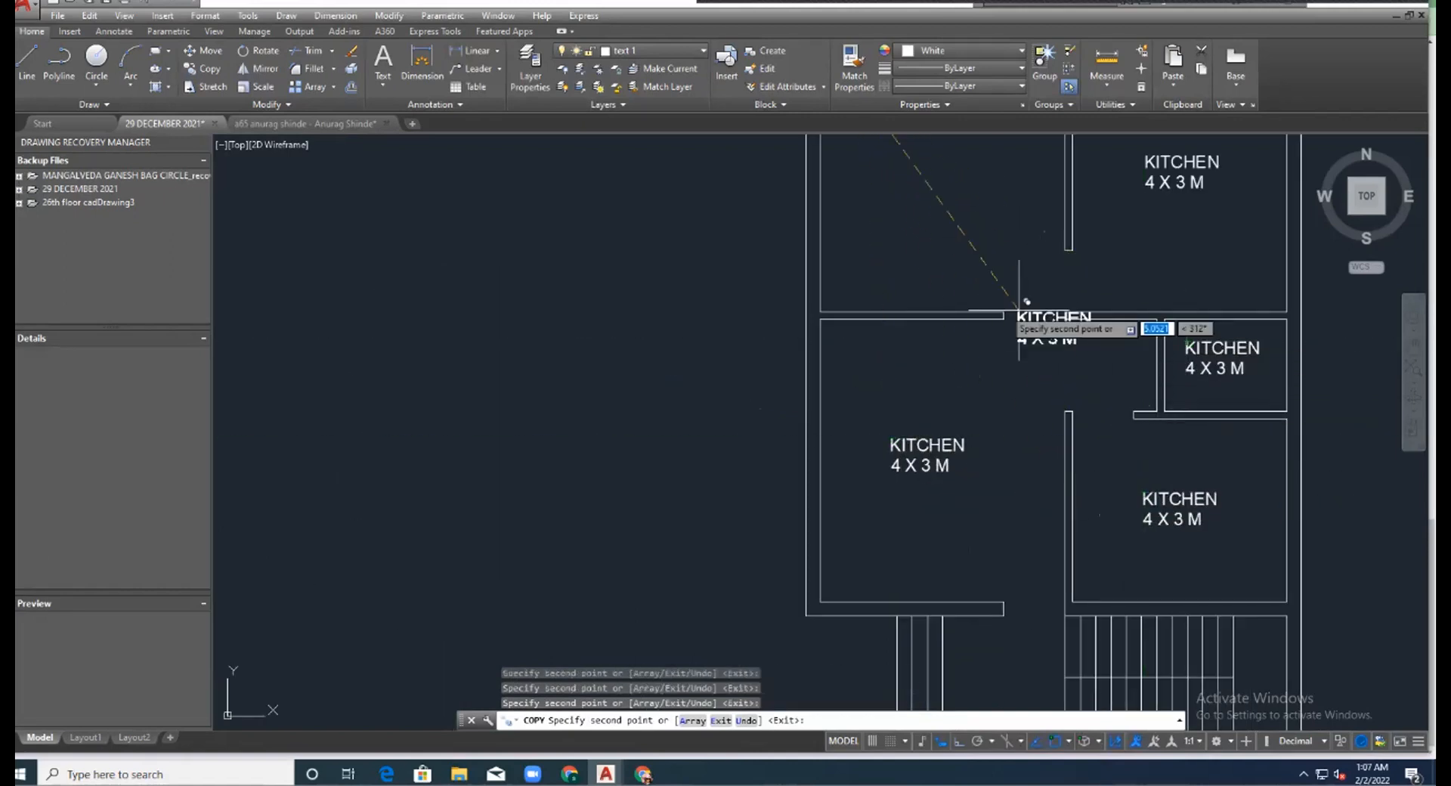
key(Escape)
Change the room name in the hall's copied label to HALL, keeping the size on its own second line.
scroll(936, 483, up, 5)
scroll(936, 484, down, 5)
double_click(945, 461)
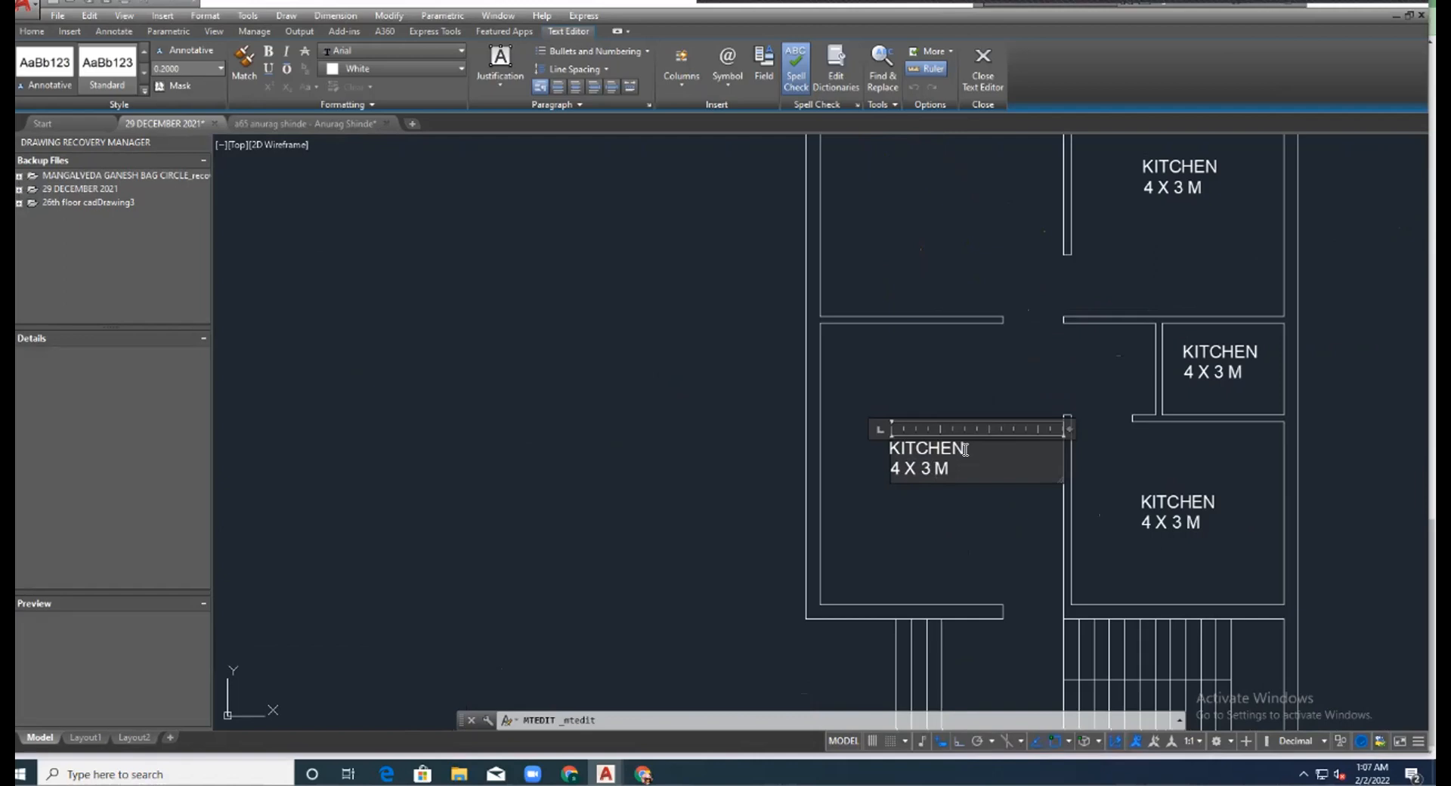
key(BackSpace)
key(BackSpace)
key(BackSpace)
key(BackSpace)
key(BackSpace)
key(BackSpace)
key(BackSpace)
key(BackSpace)
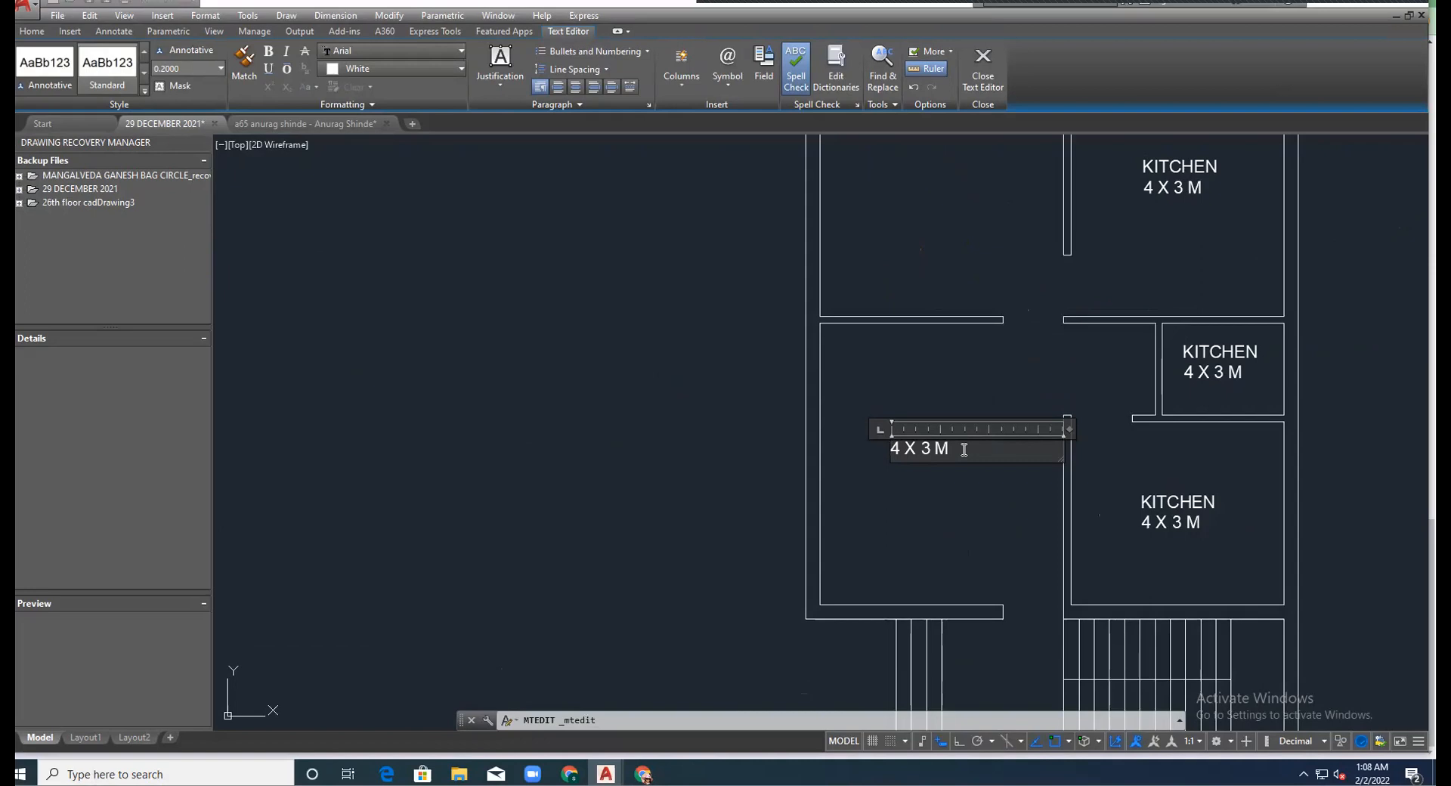
text(HALL)
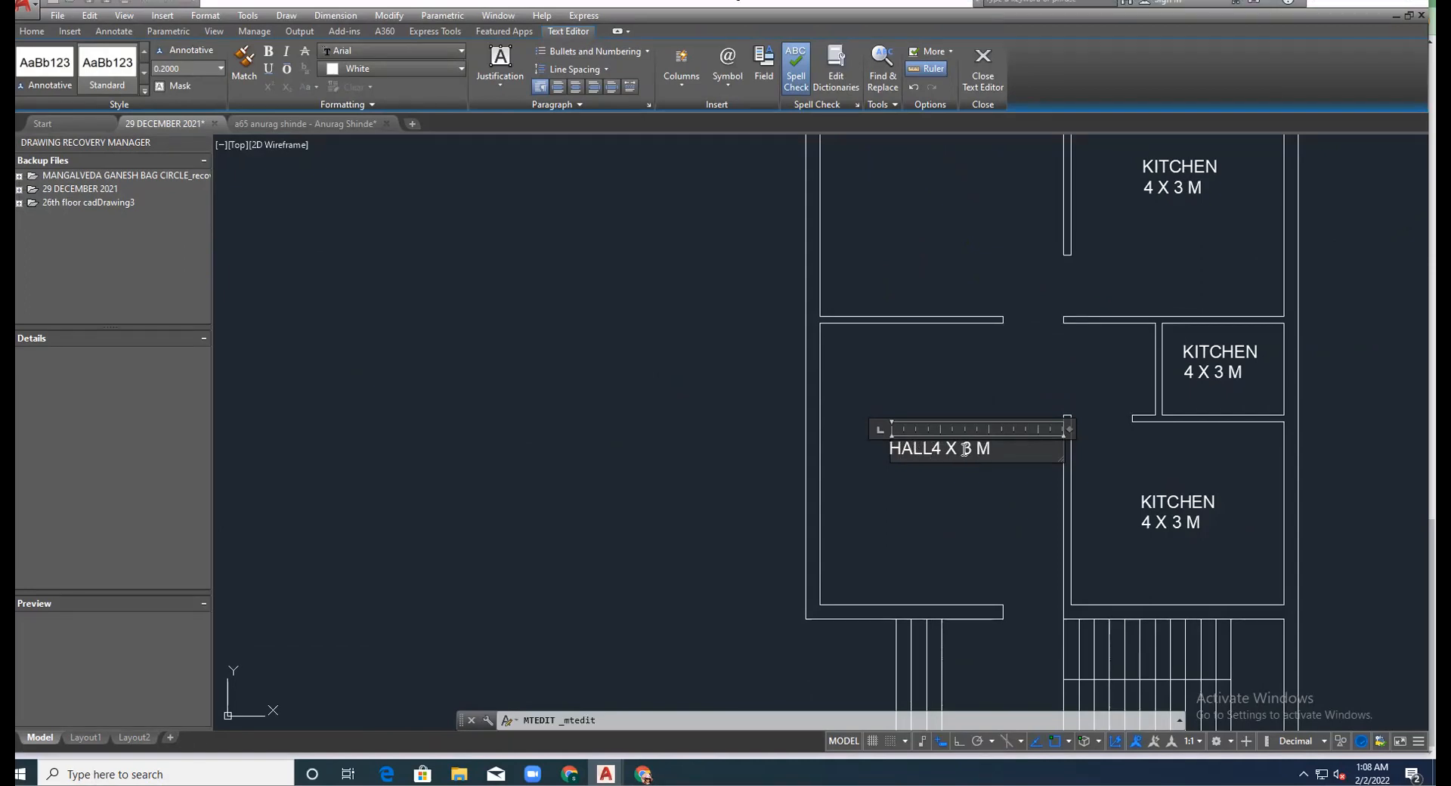
key(Return)
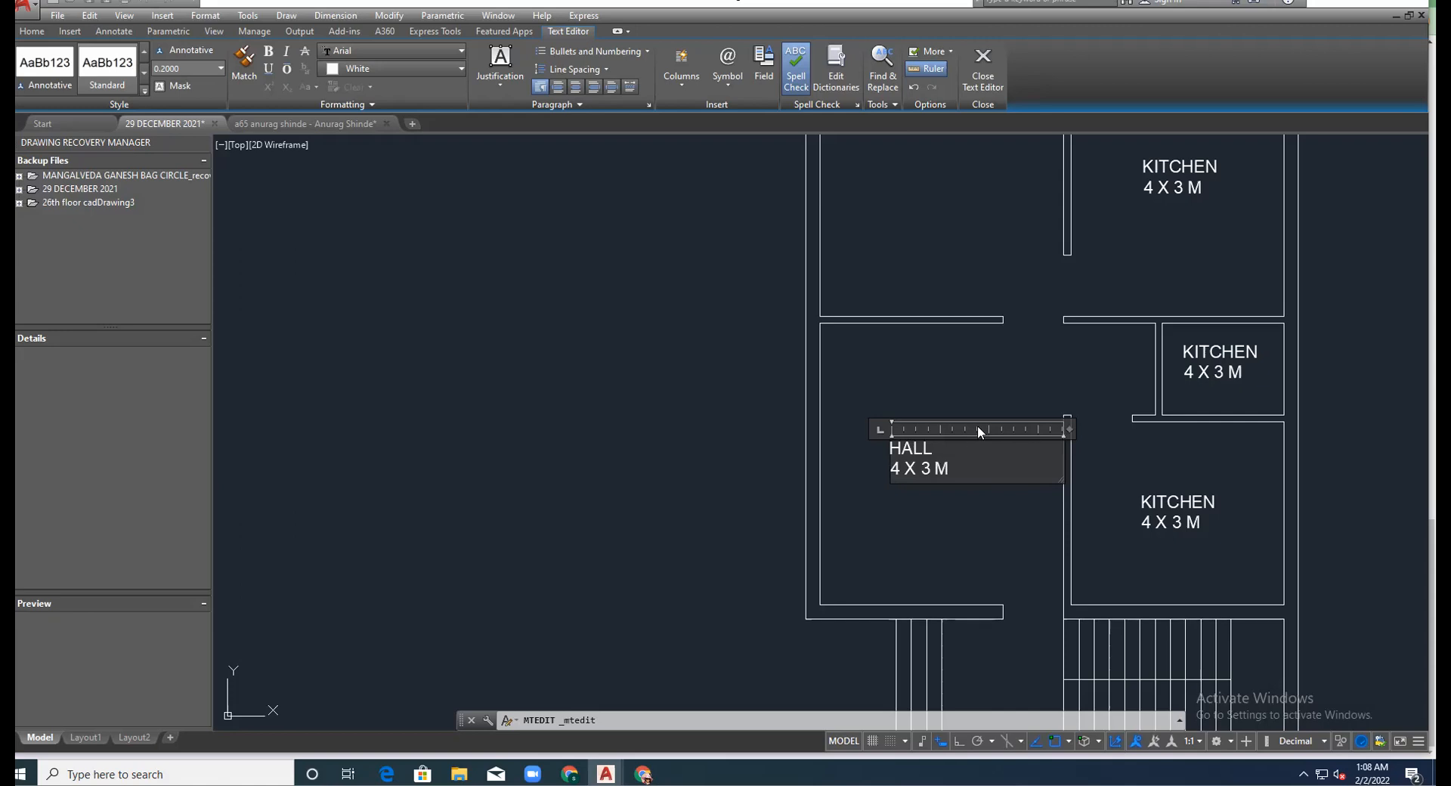
Set the size line of the hall's label to 4 X 6.115 M to match the reference plan.
scroll(650, 491, down, 5)
scroll(451, 477, up, 8)
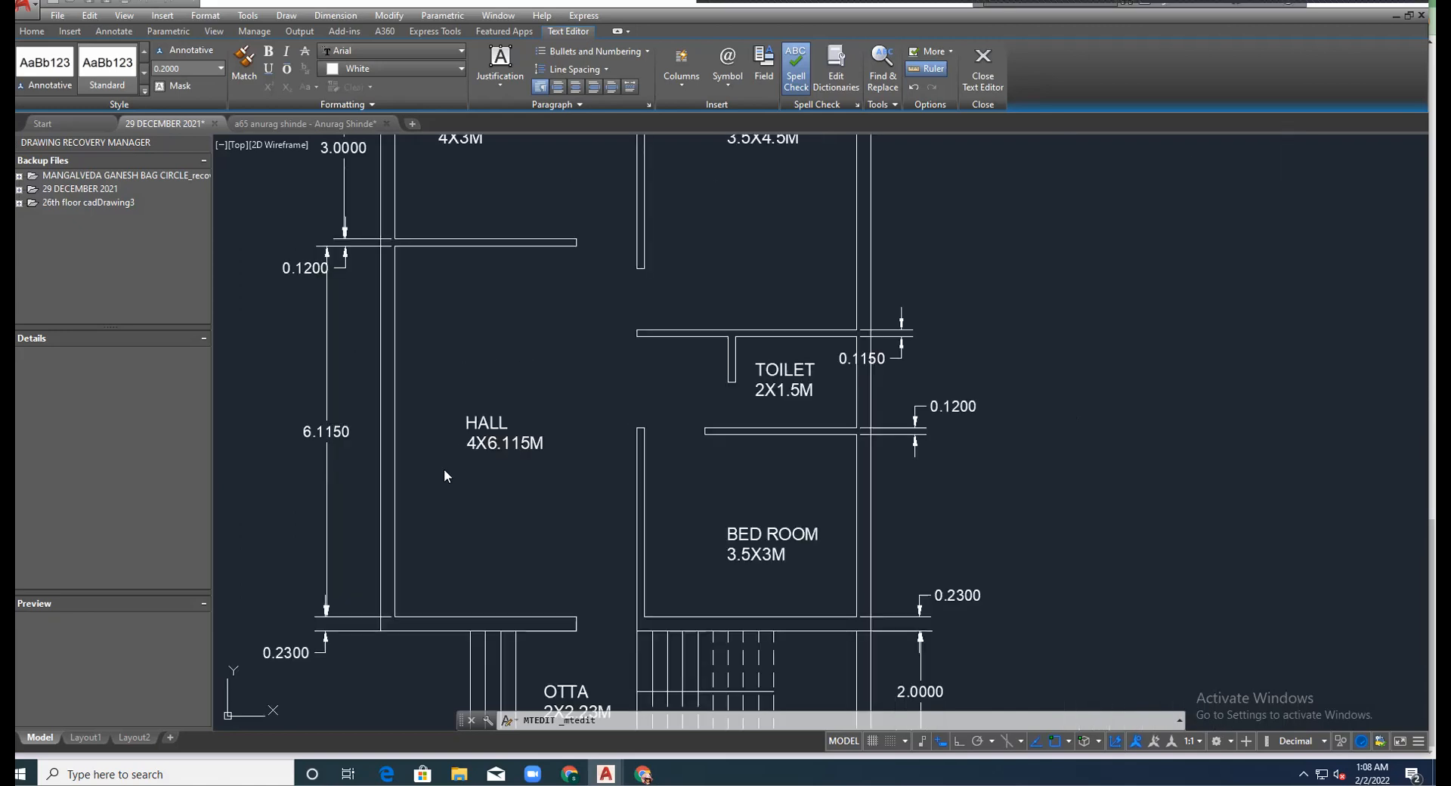
scroll(642, 467, down, 5)
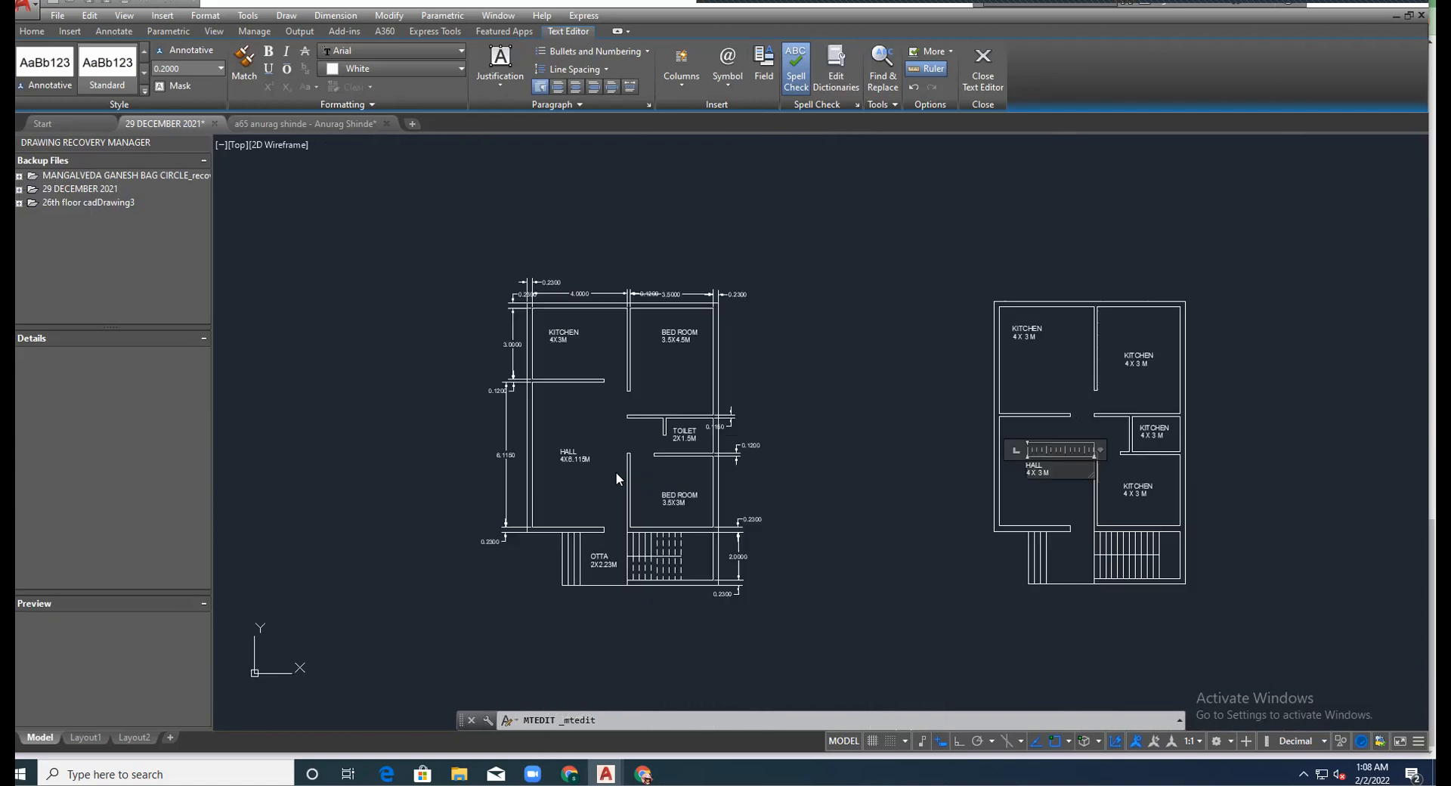
scroll(1008, 484, up, 6)
scroll(1007, 484, up, 4)
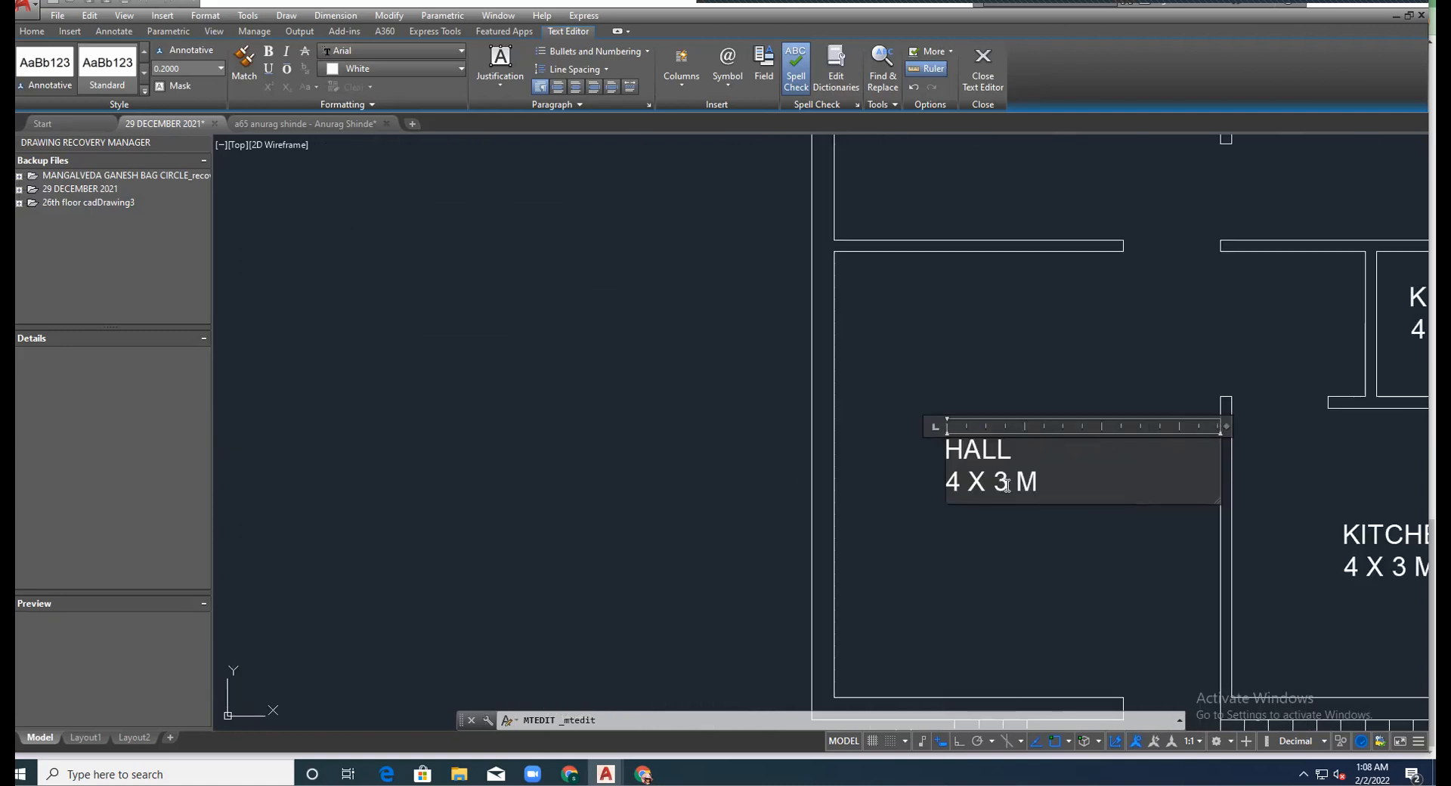
key(BackSpace)
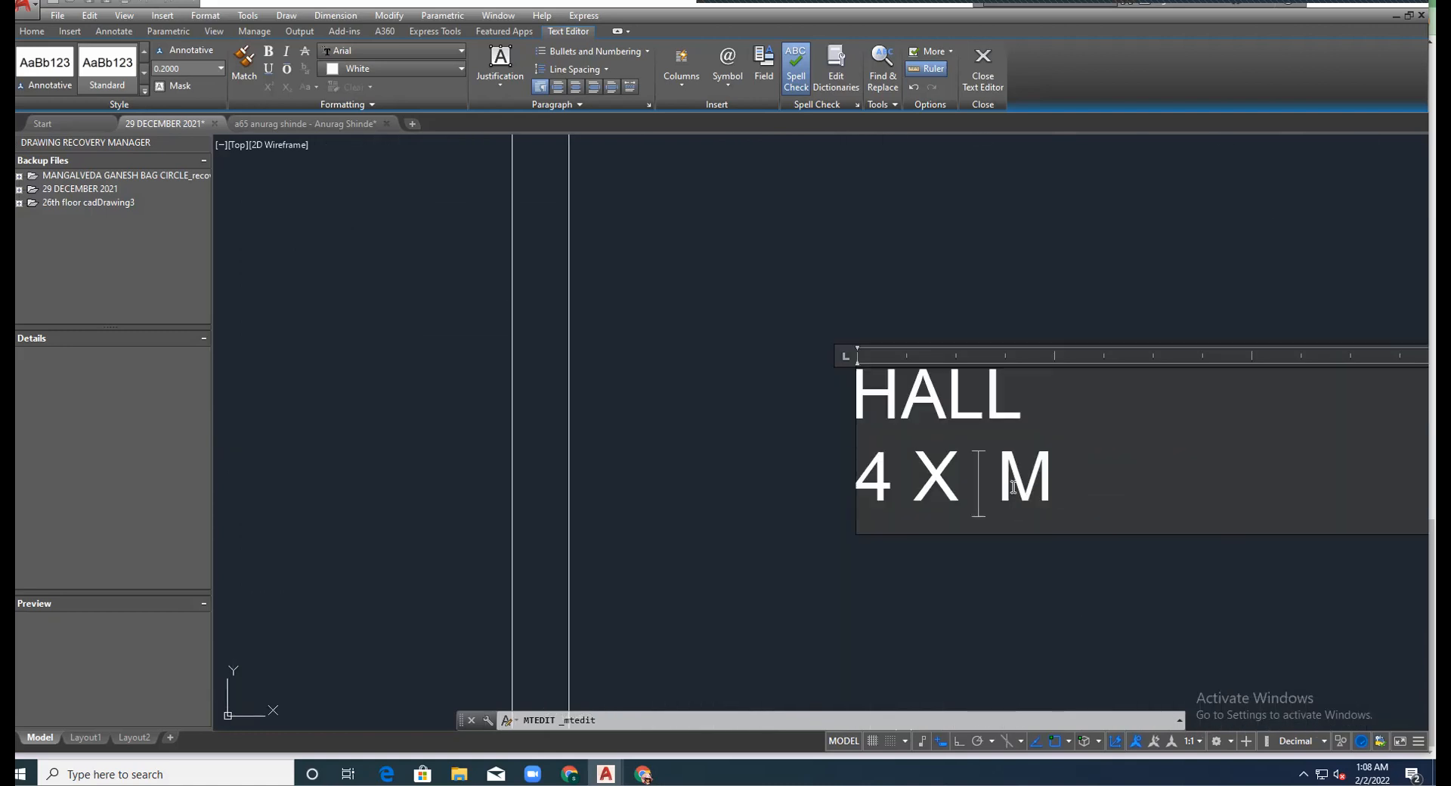
key(ctrl+z)
key(BackSpace)
text(6.115)
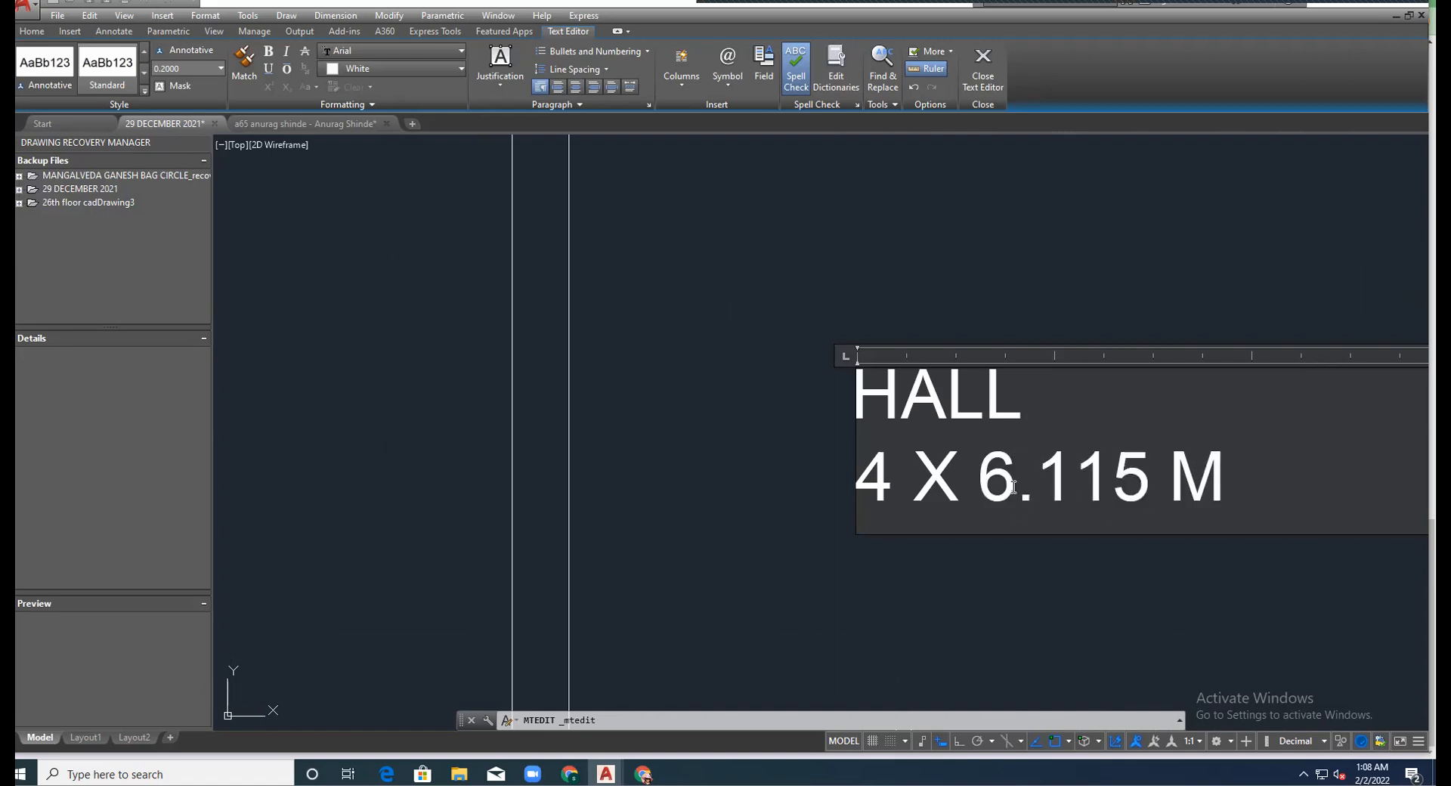
scroll(937, 492, down, 8)
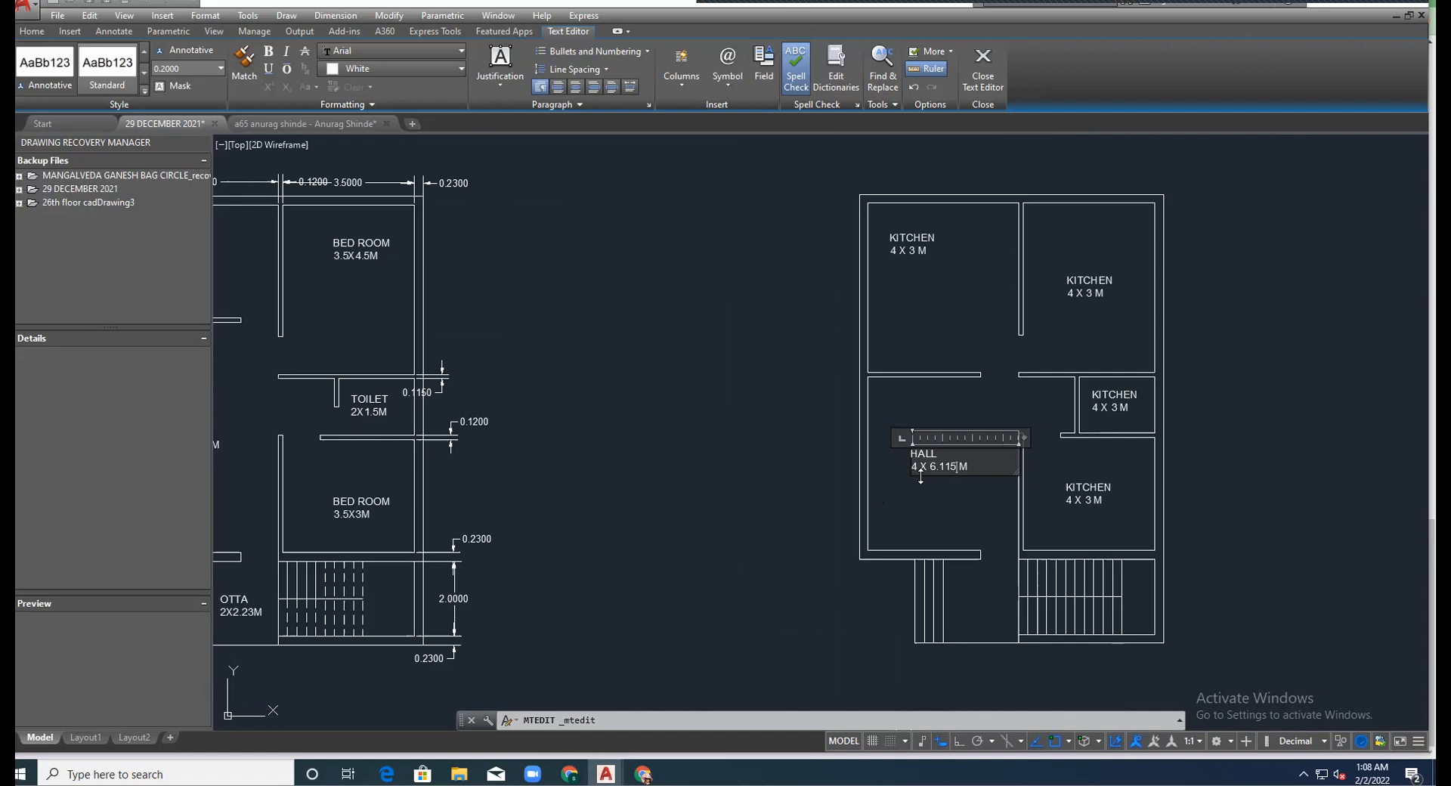
scroll(1149, 518, up, 4)
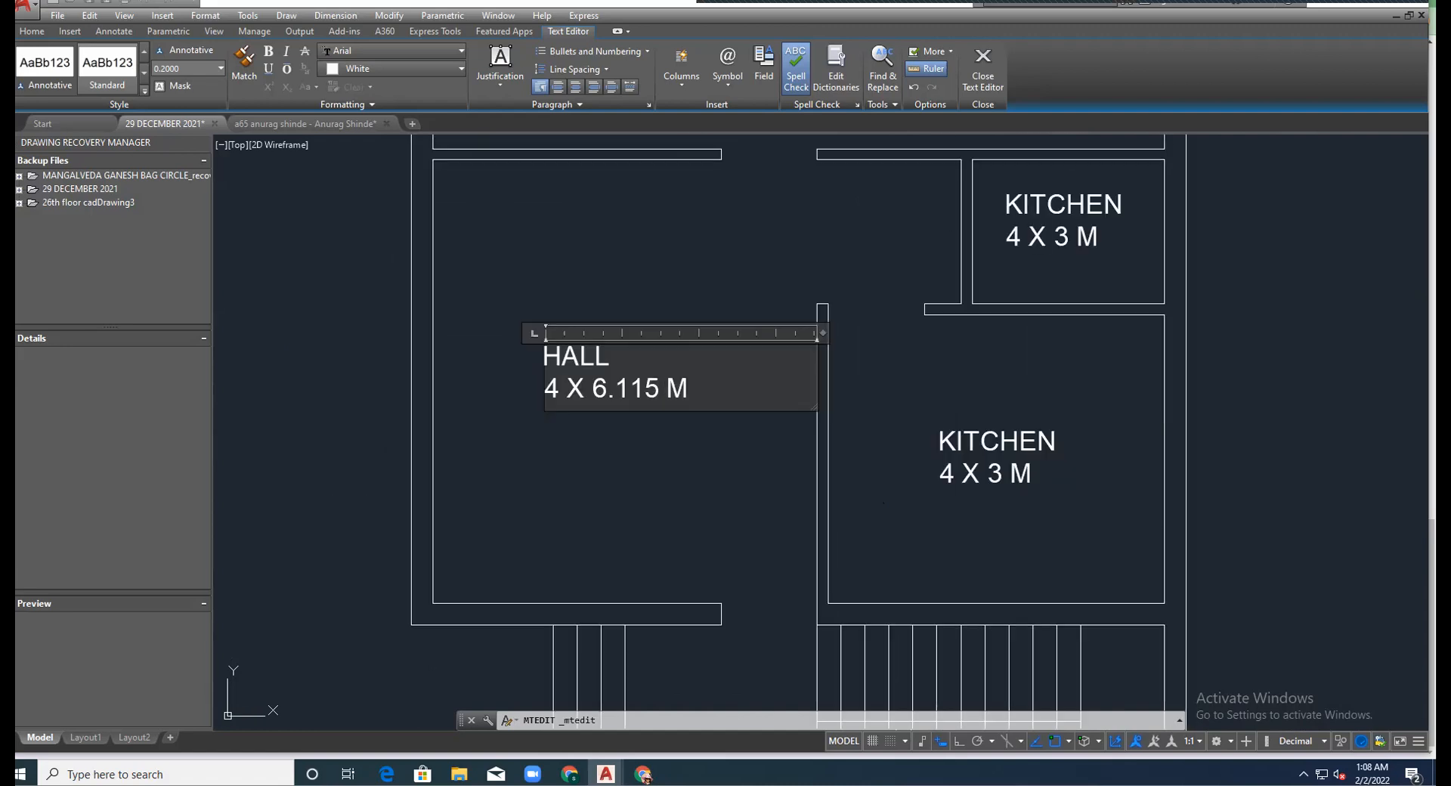
Change the room name in the lower-right room's label to BED ROOM, with the size on its own second line.
click(1058, 444)
double_click(1058, 444)
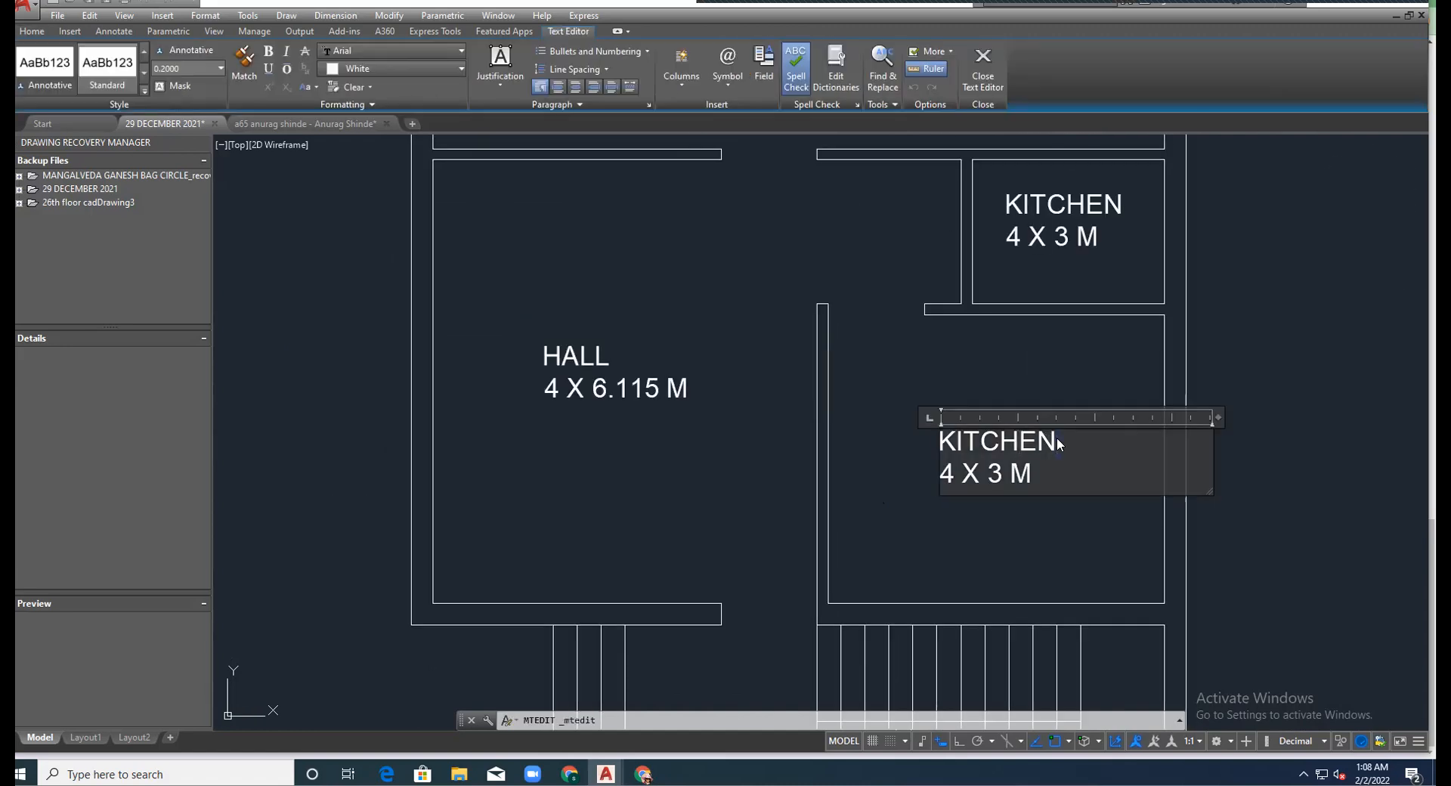
key(Delete)
key(BackSpace)
key(BackSpace)
key(BackSpace)
key(BackSpace)
key(BackSpace)
key(BackSpace)
key(BackSpace)
text(BED ROOM4 X 3 M)
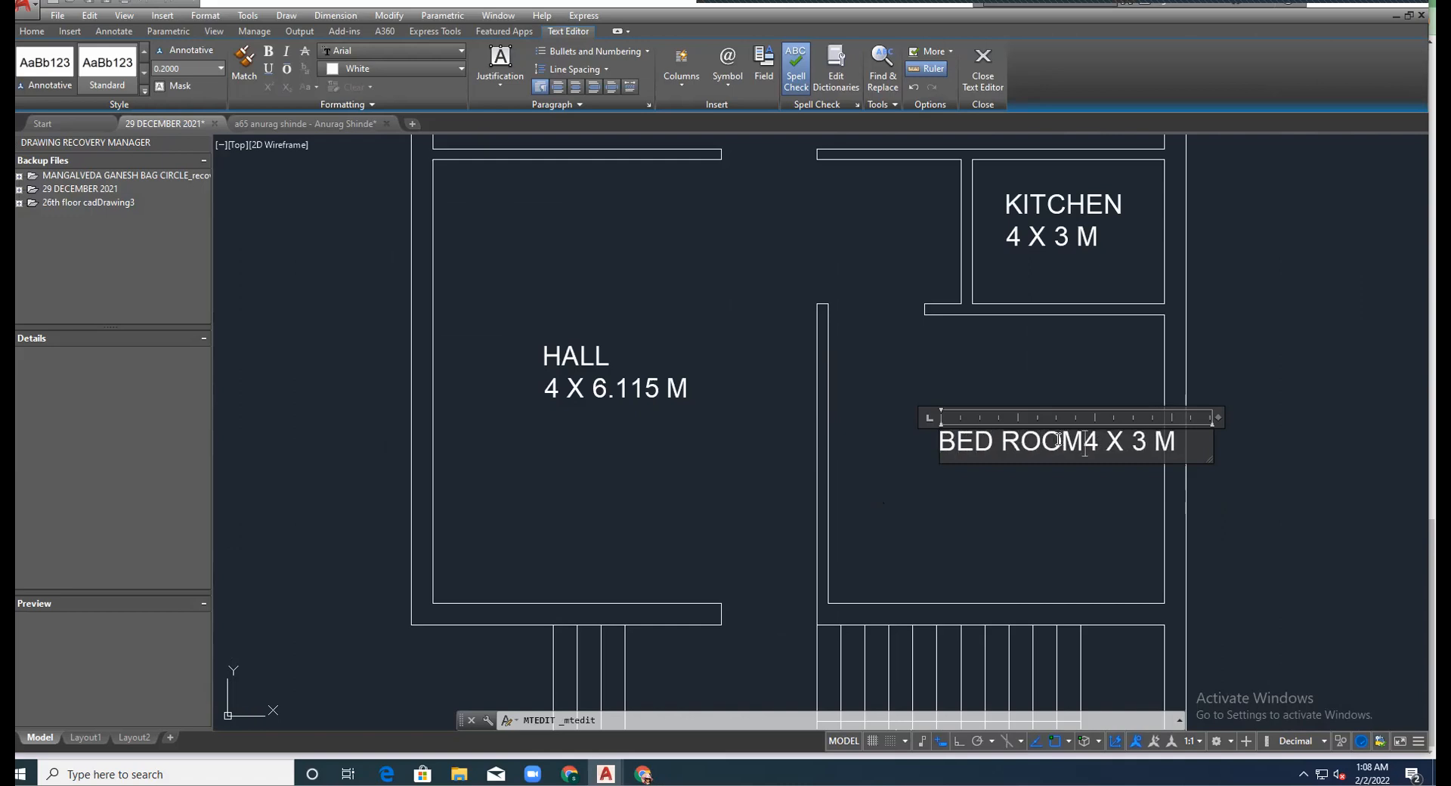
key(Return)
Set the size line of the lower-right bedroom's label to 3.5 X 3 M and finish editing it.
scroll(1058, 435, down, 3)
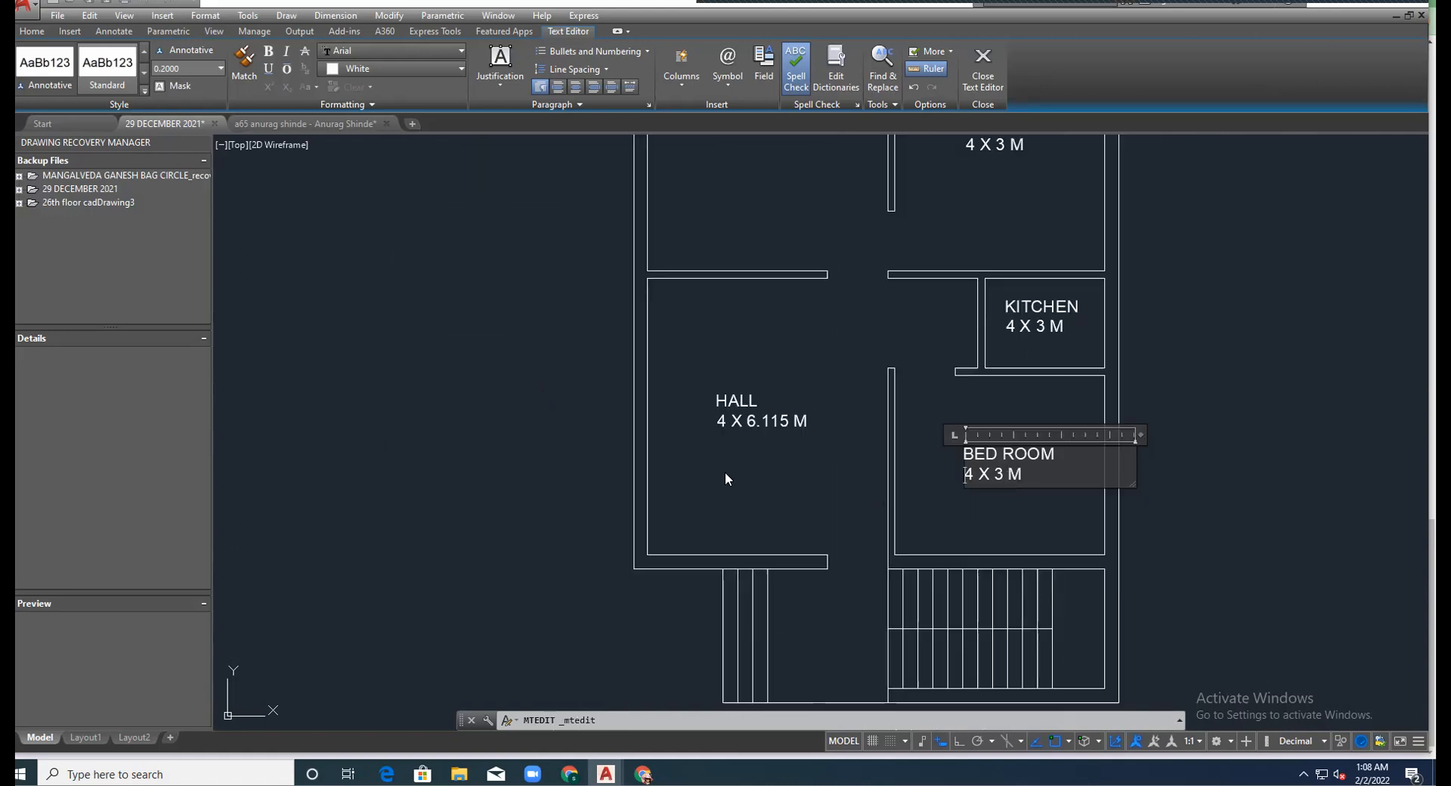
scroll(724, 472, down, 4)
scroll(560, 489, up, 8)
scroll(478, 479, down, 5)
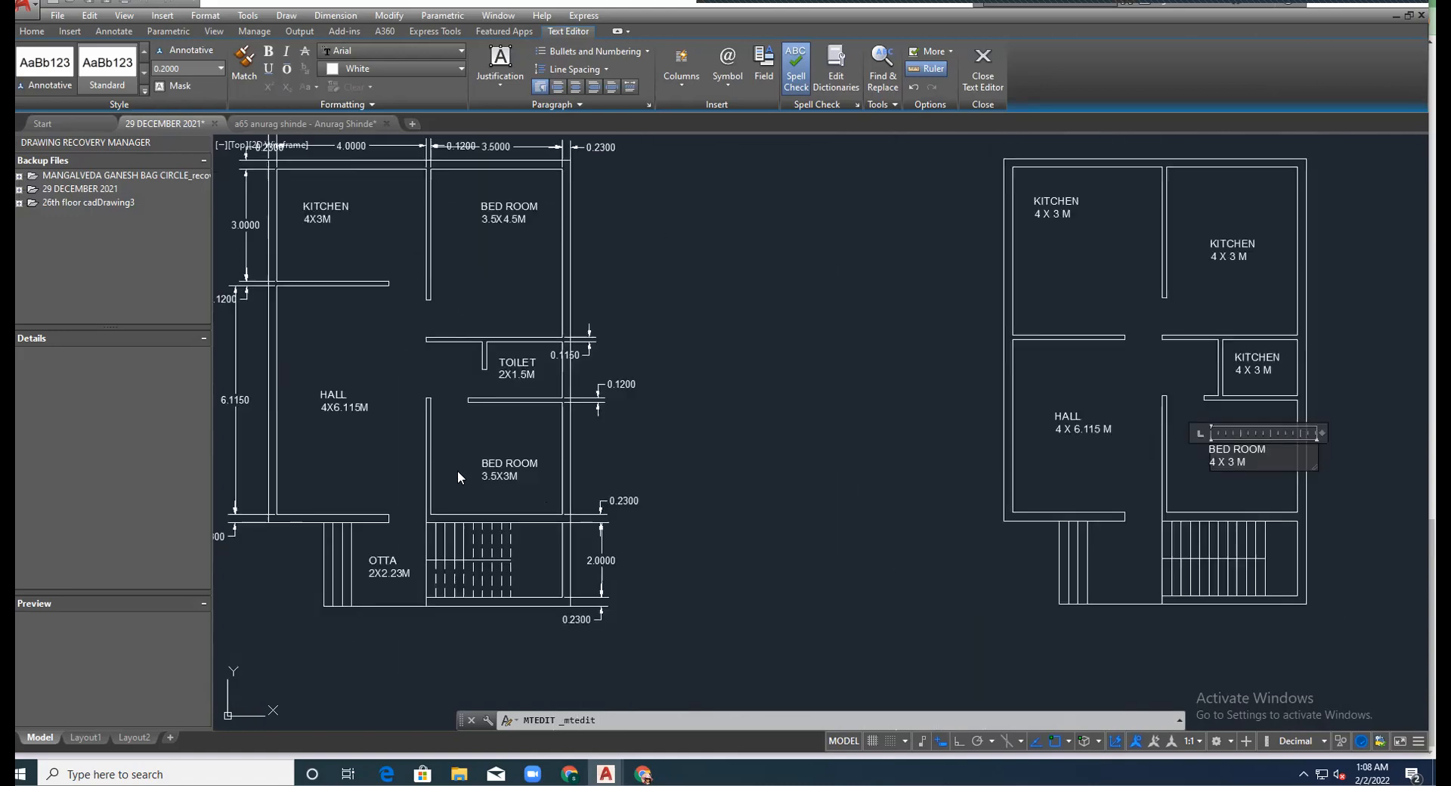
scroll(934, 468, up, 5)
double_click(943, 445)
double_click(1038, 452)
click(931, 446)
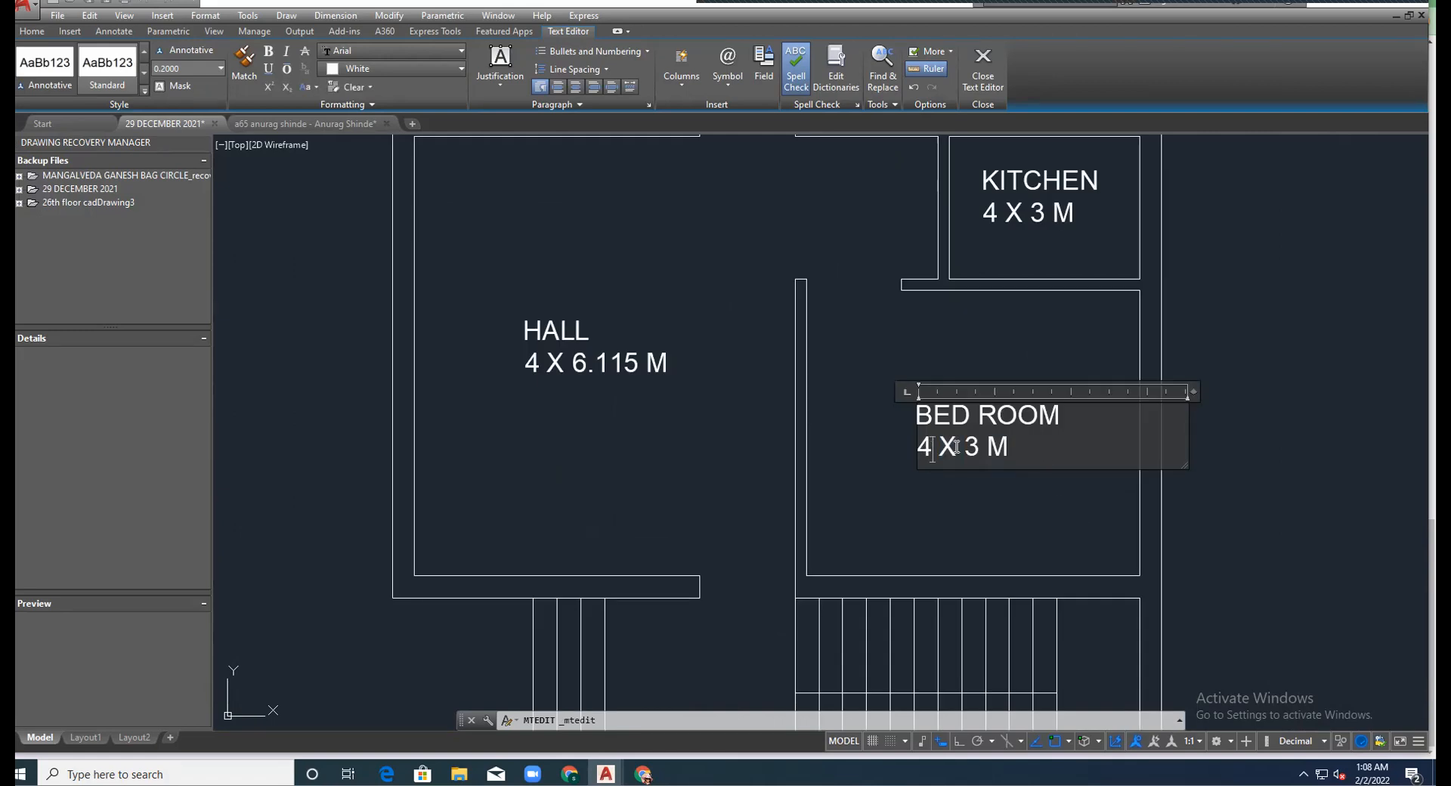
key(BackSpace)
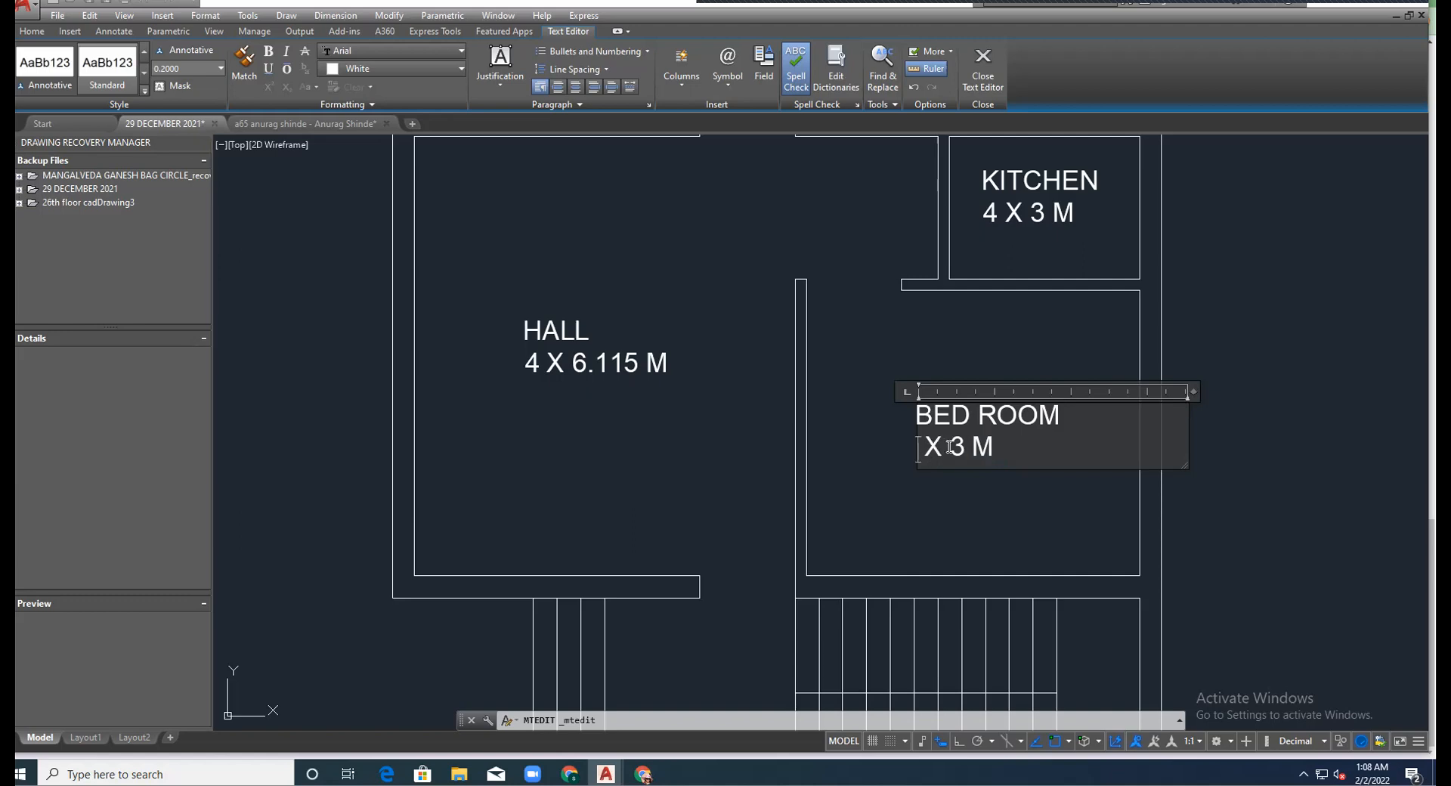
text(3.3)
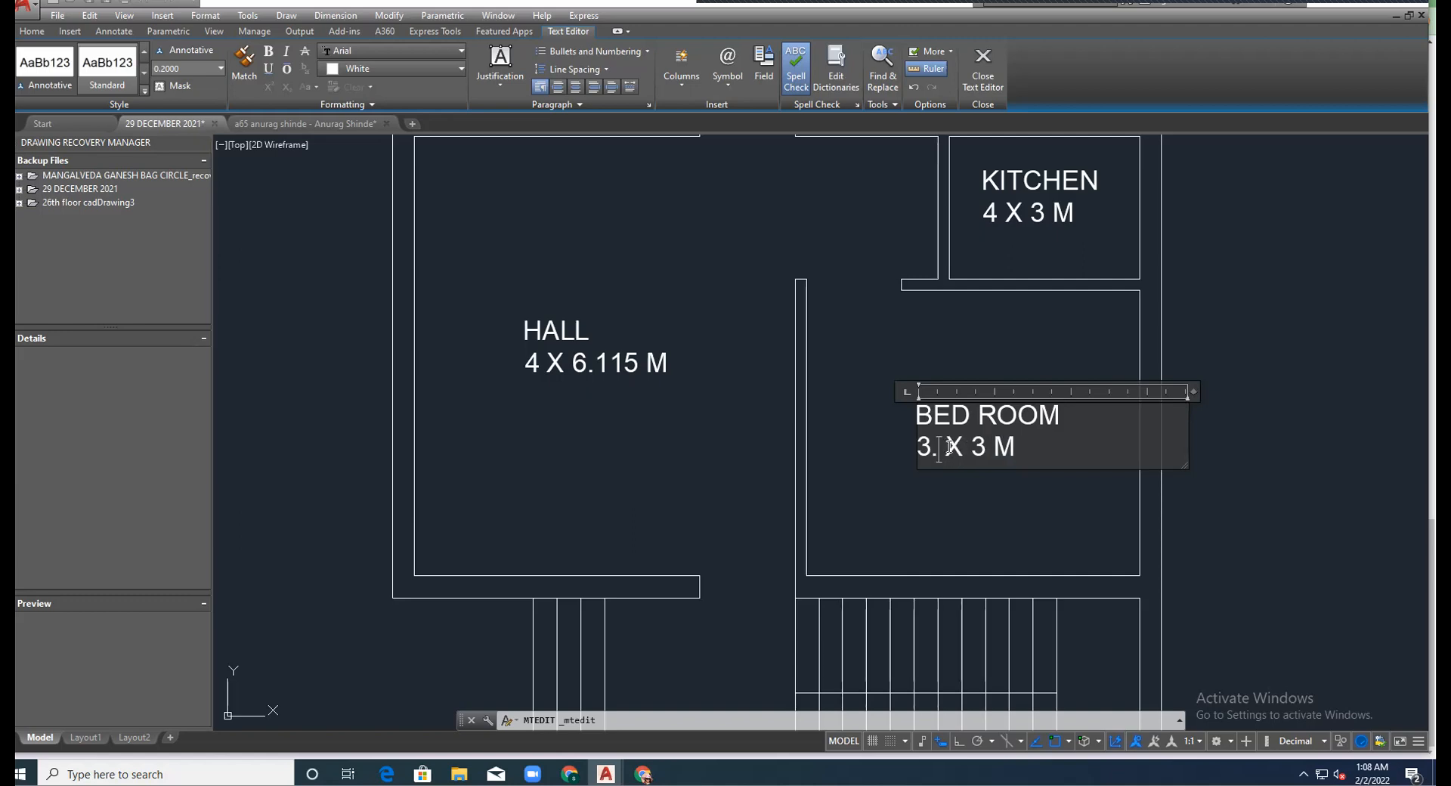
scroll(989, 408, down, 4)
scroll(990, 410, down, 3)
scroll(702, 425, up, 7)
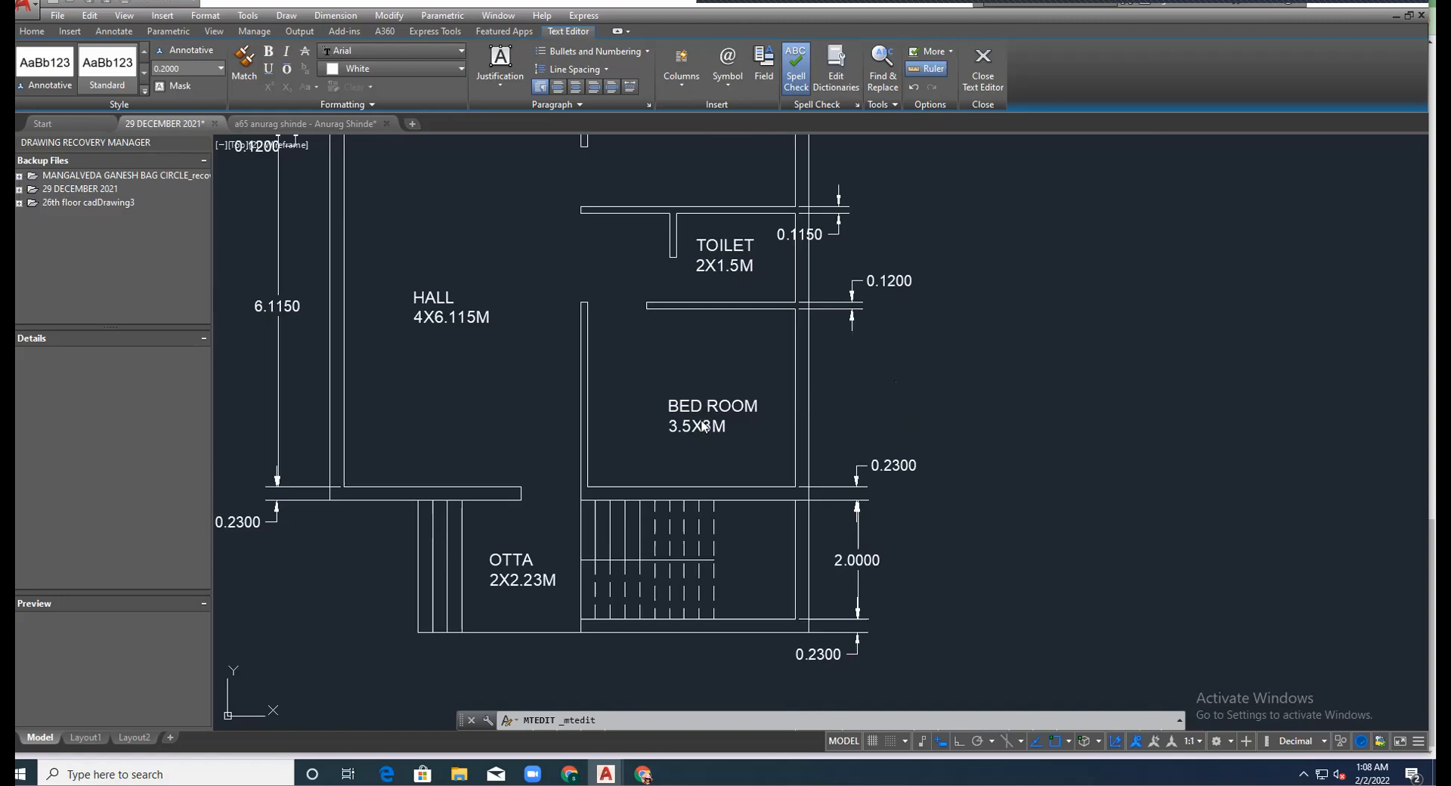
scroll(686, 433, down, 4)
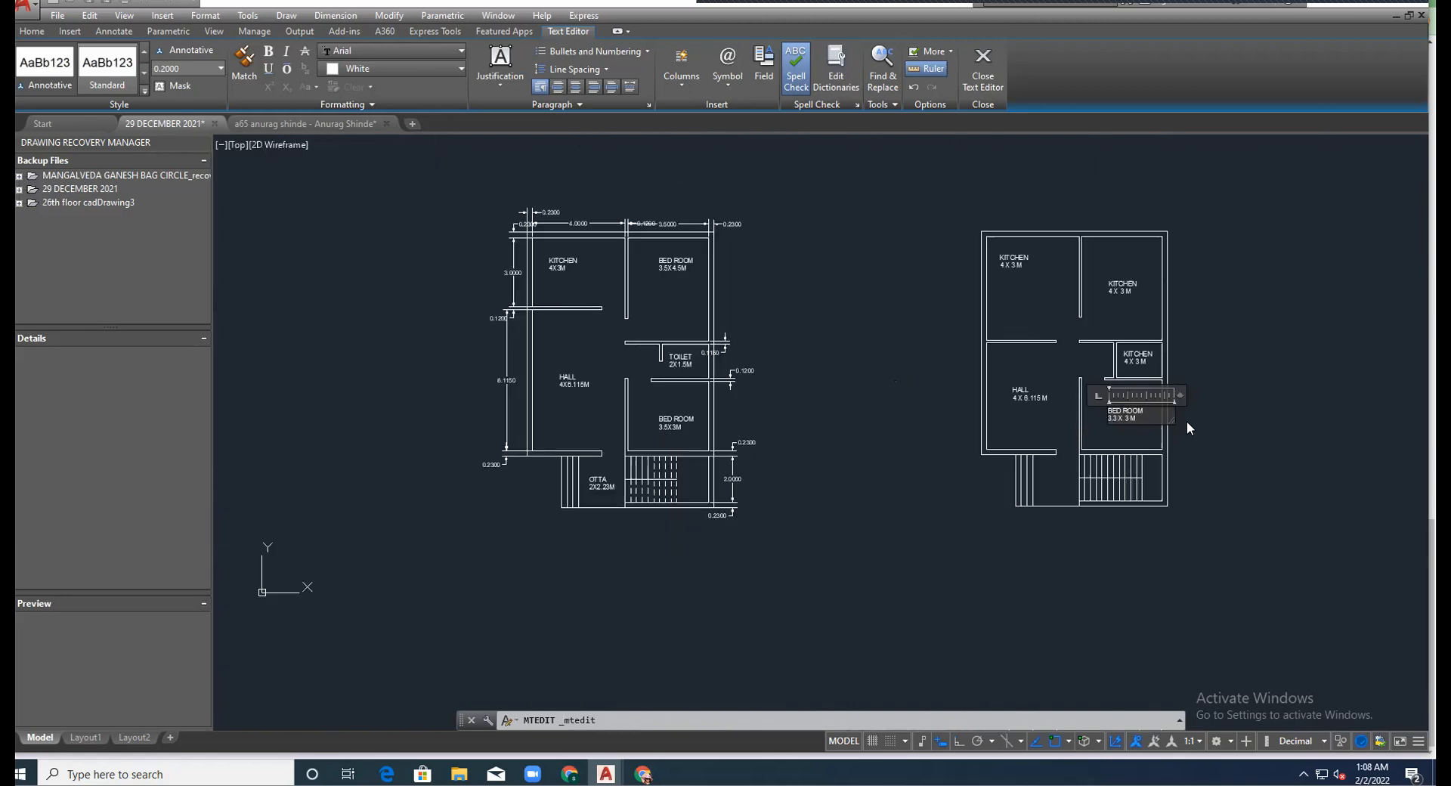
scroll(1185, 421, up, 4)
key(BackSpace)
text(5)
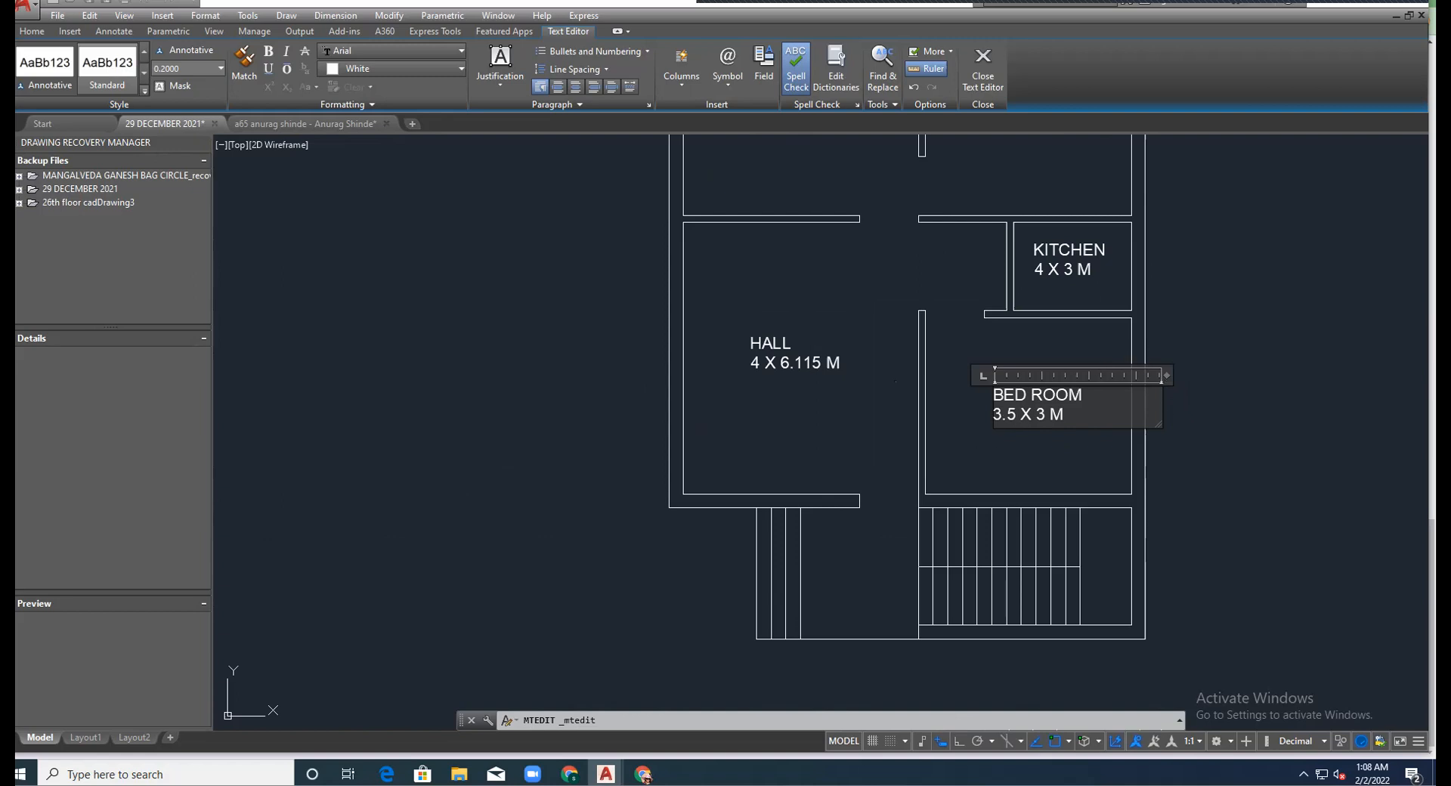
click(896, 381)
Replace the room name in the upper-right room's copied label with BRD ROOM.
scroll(998, 382, down, 4)
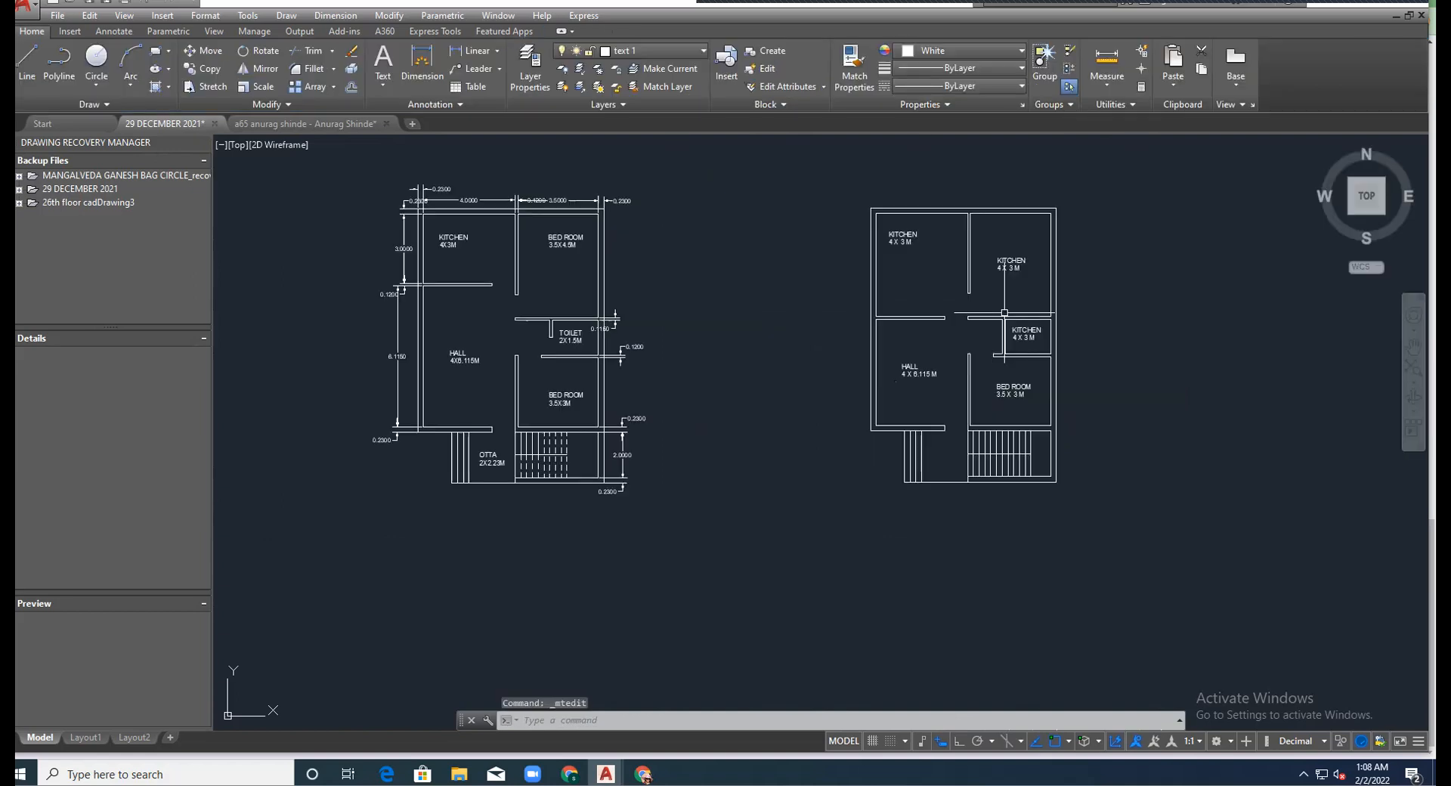
scroll(1025, 258, up, 3)
double_click(1018, 265)
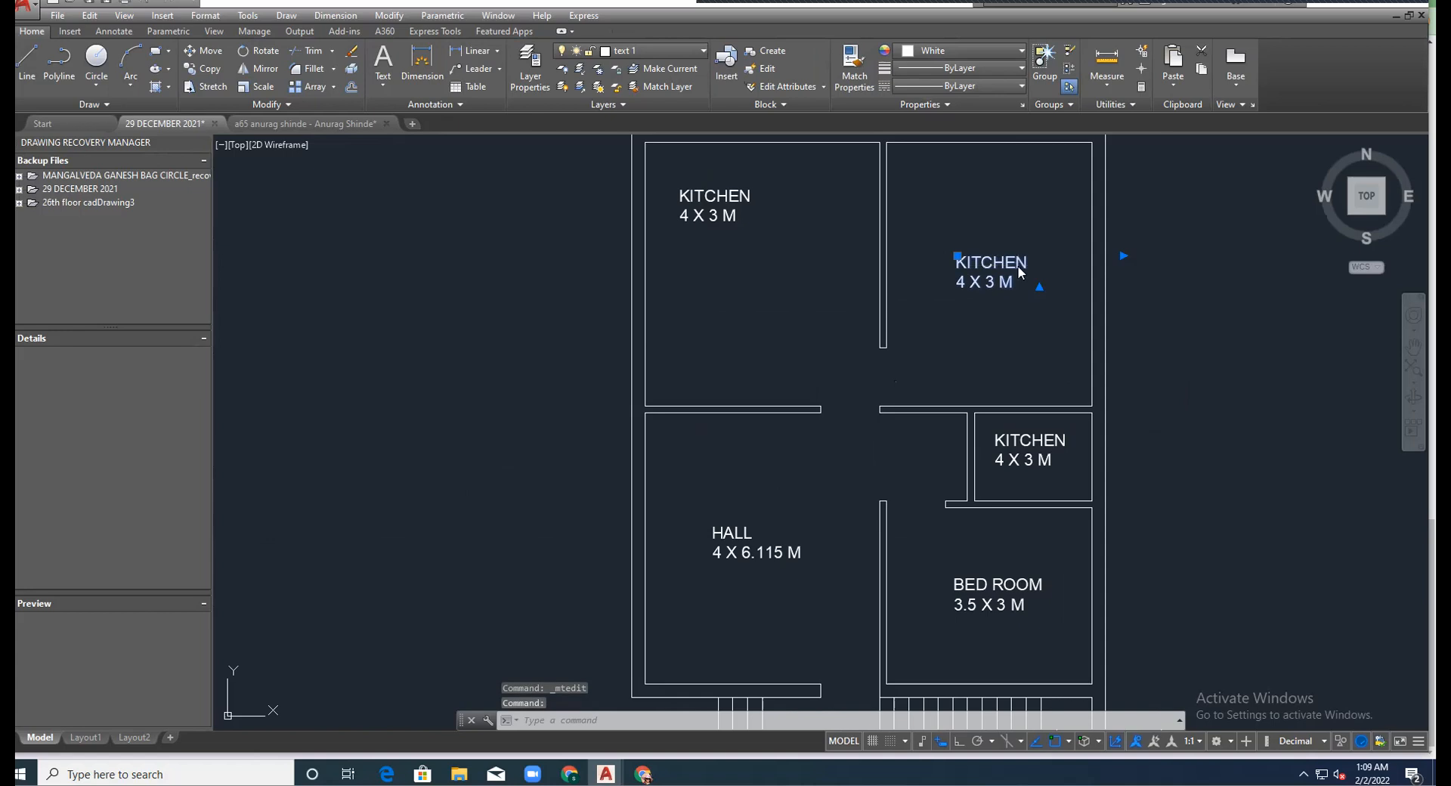
key(BackSpace)
key(BackSpace)
key(BackSpace)
key(BackSpace)
key(BackSpace)
key(BackSpace)
key(BackSpace)
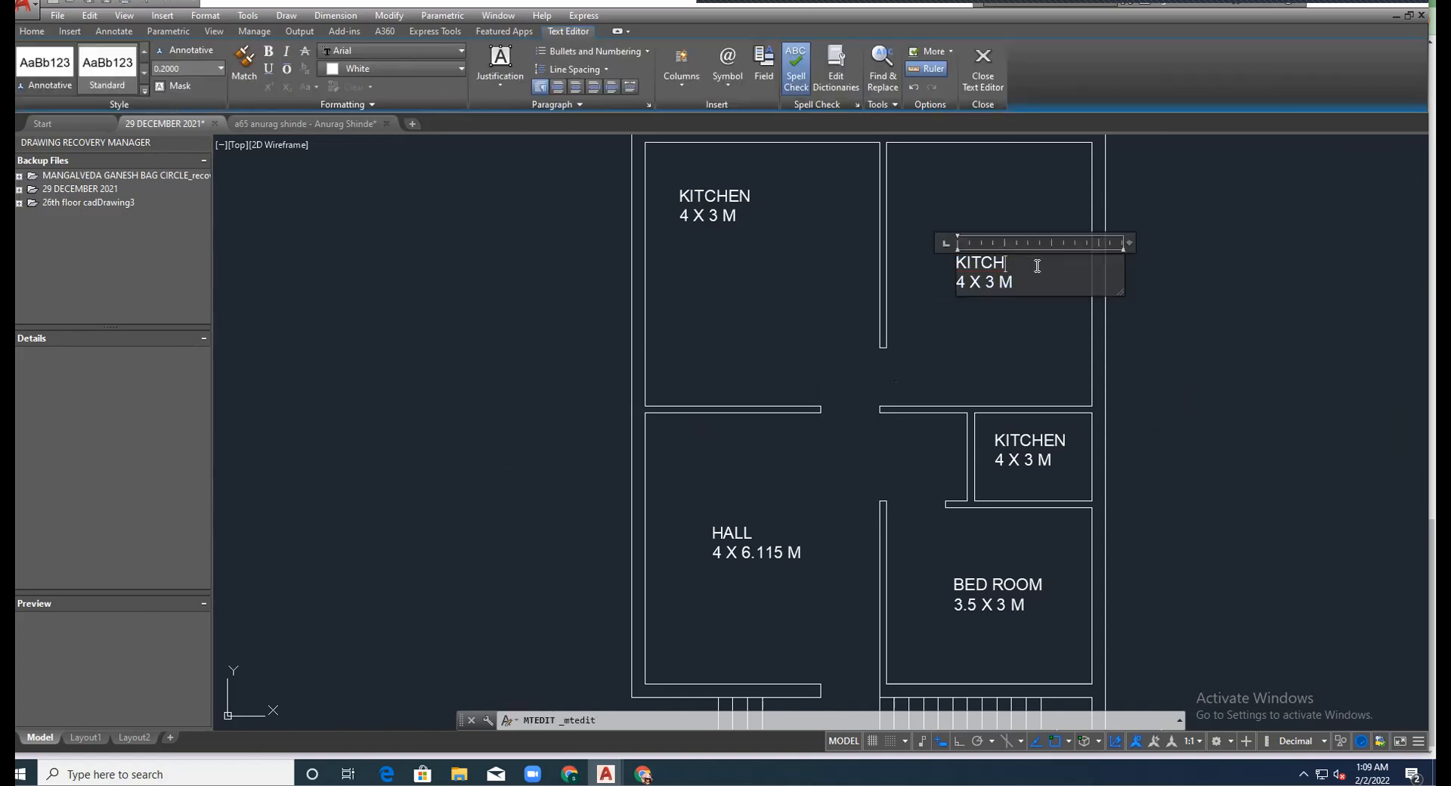
text(BRD ROOM)
Set the size line of the upper-right bedroom's label to 3.5 X 4.5 M, matching the reference plan.
scroll(1058, 250, down, 6)
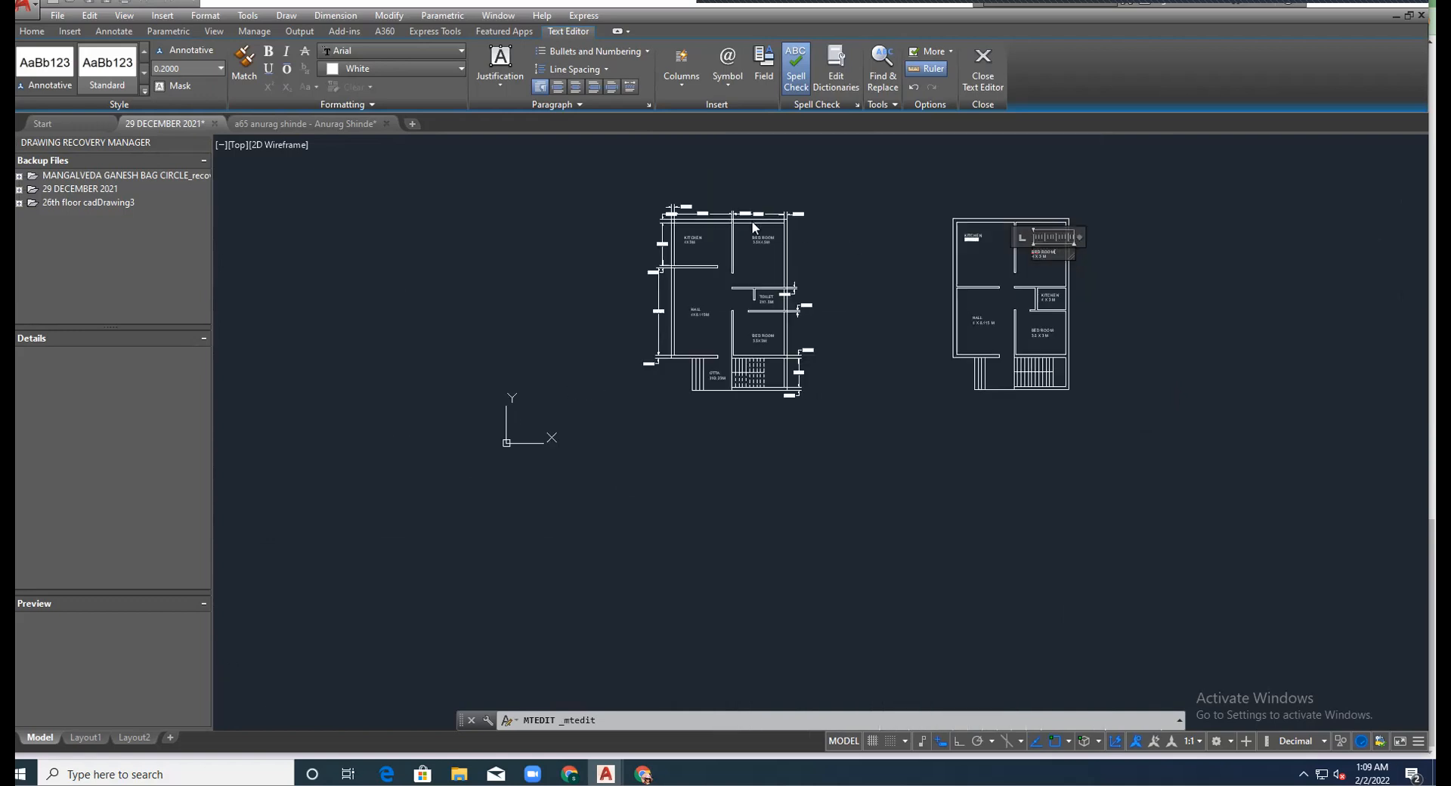
scroll(753, 227, up, 6)
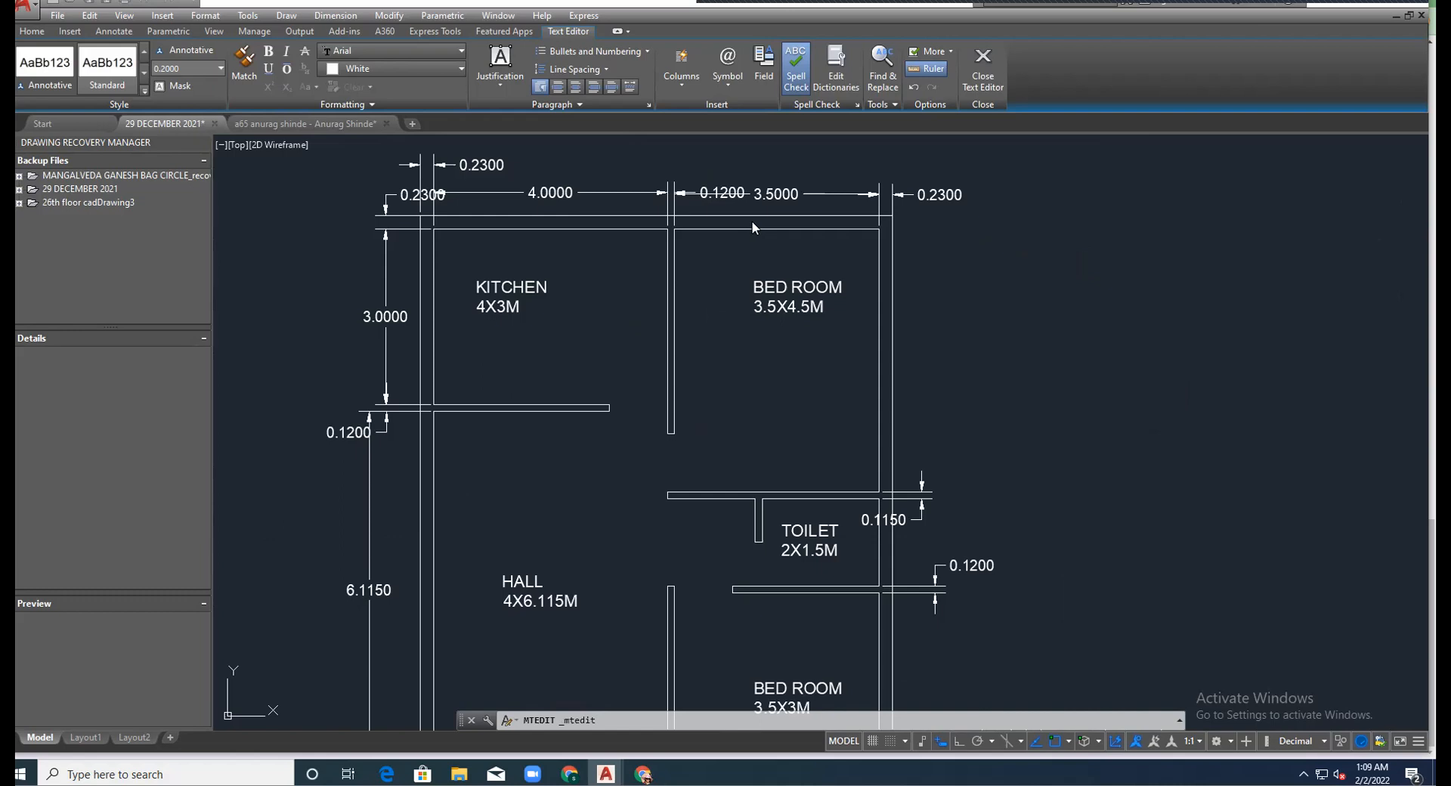
scroll(753, 227, down, 6)
scroll(1251, 293, up, 6)
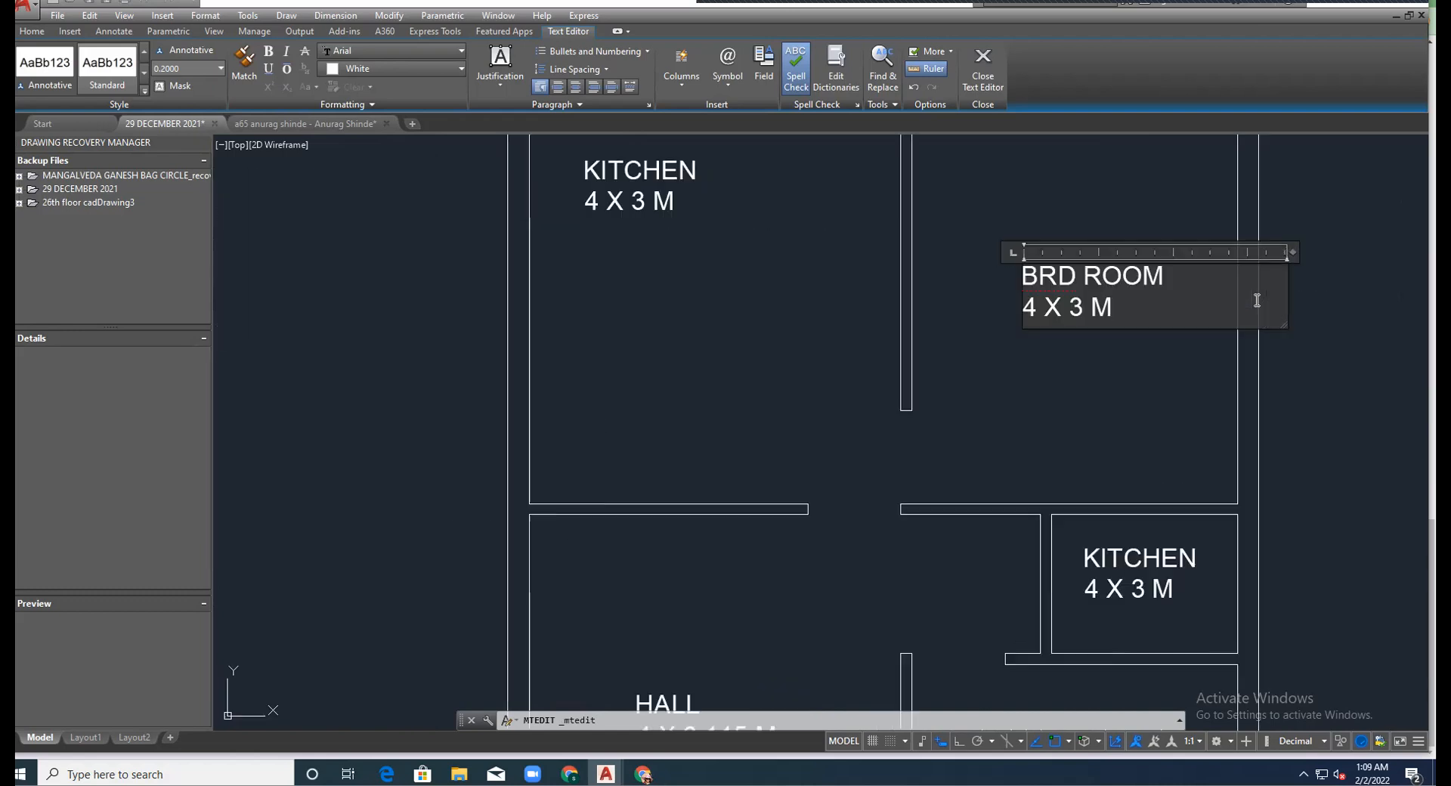
click(1088, 311)
key(BackSpace)
key(BackSpace)
key(BackSpace)
key(BackSpace)
key(BackSpace)
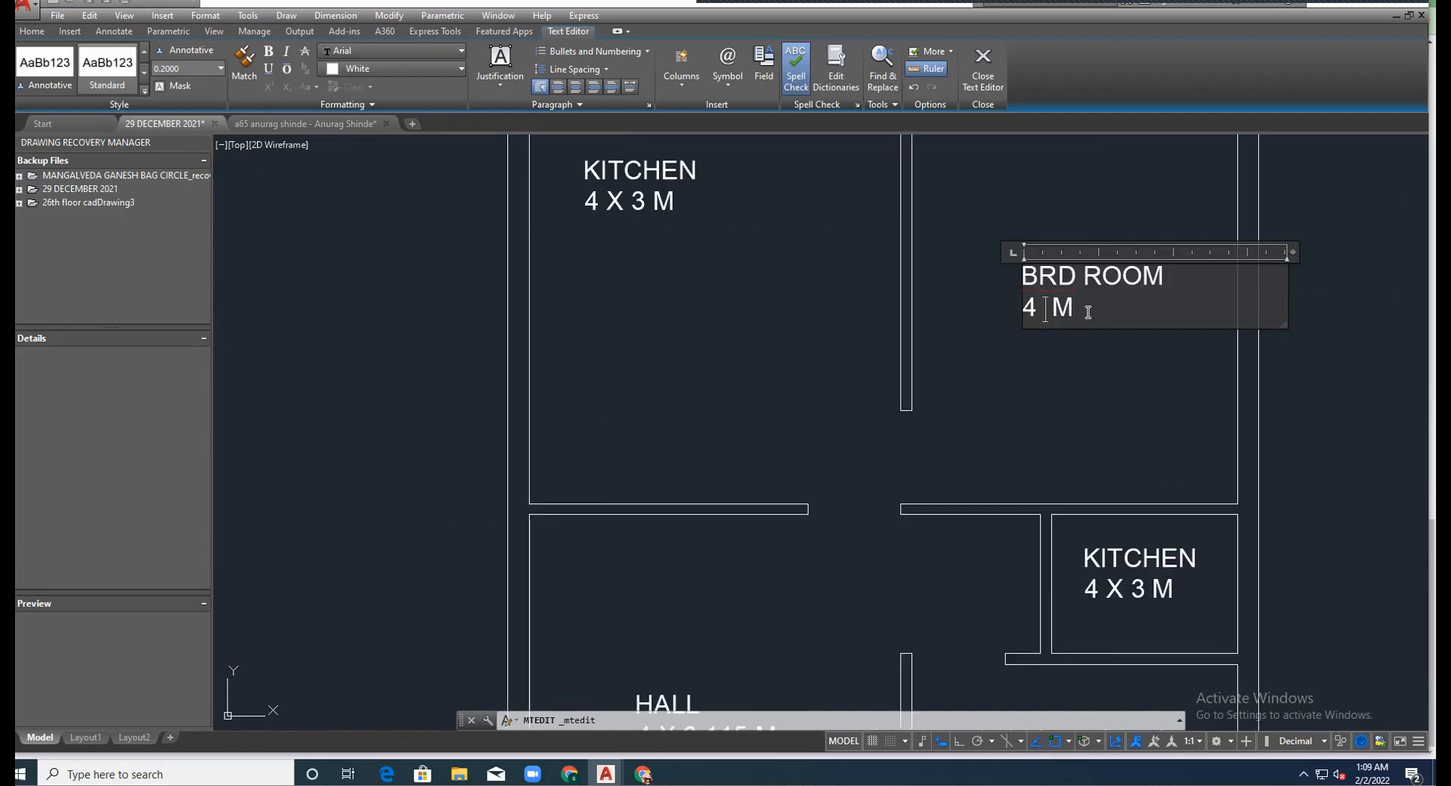
text(3.5)
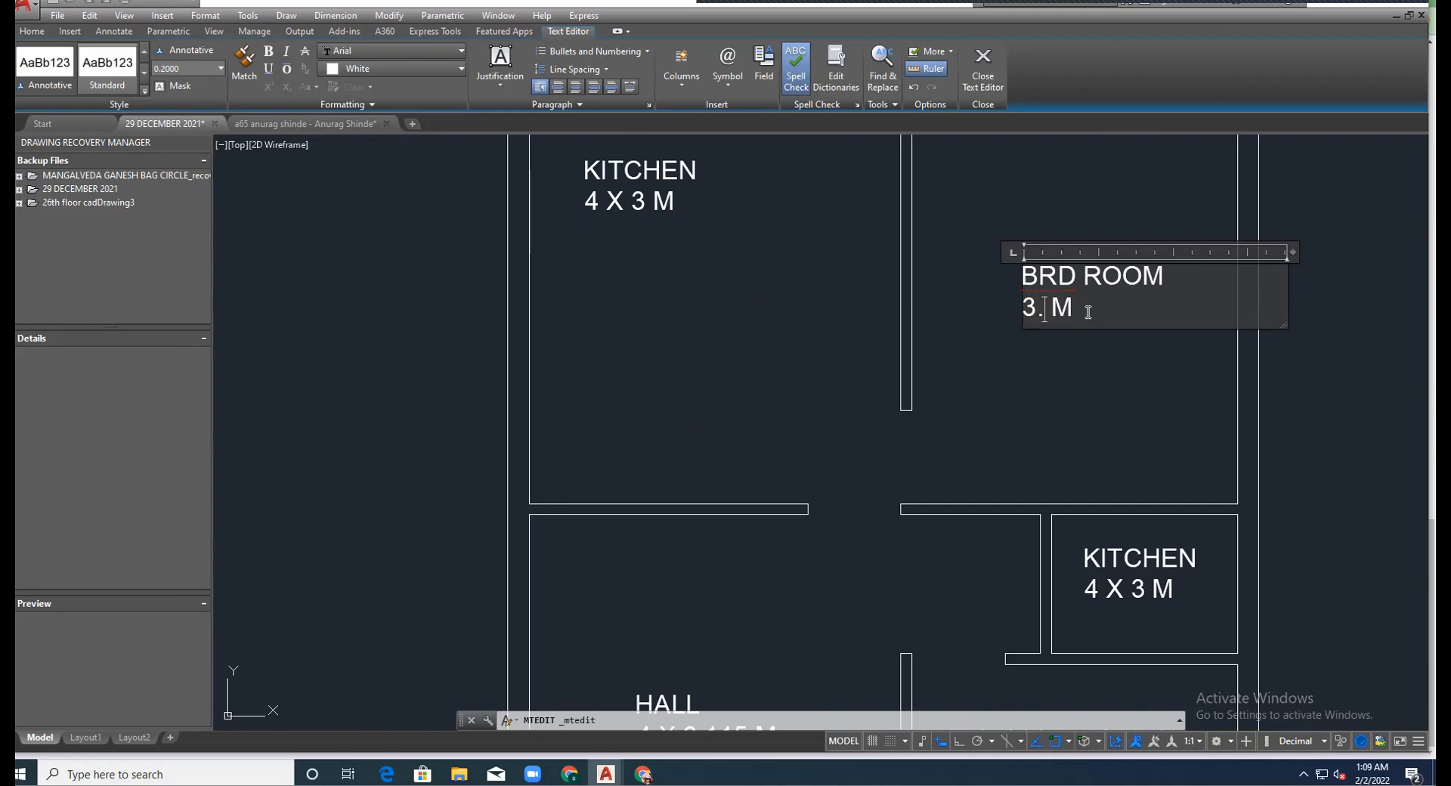
text( X 4.5)
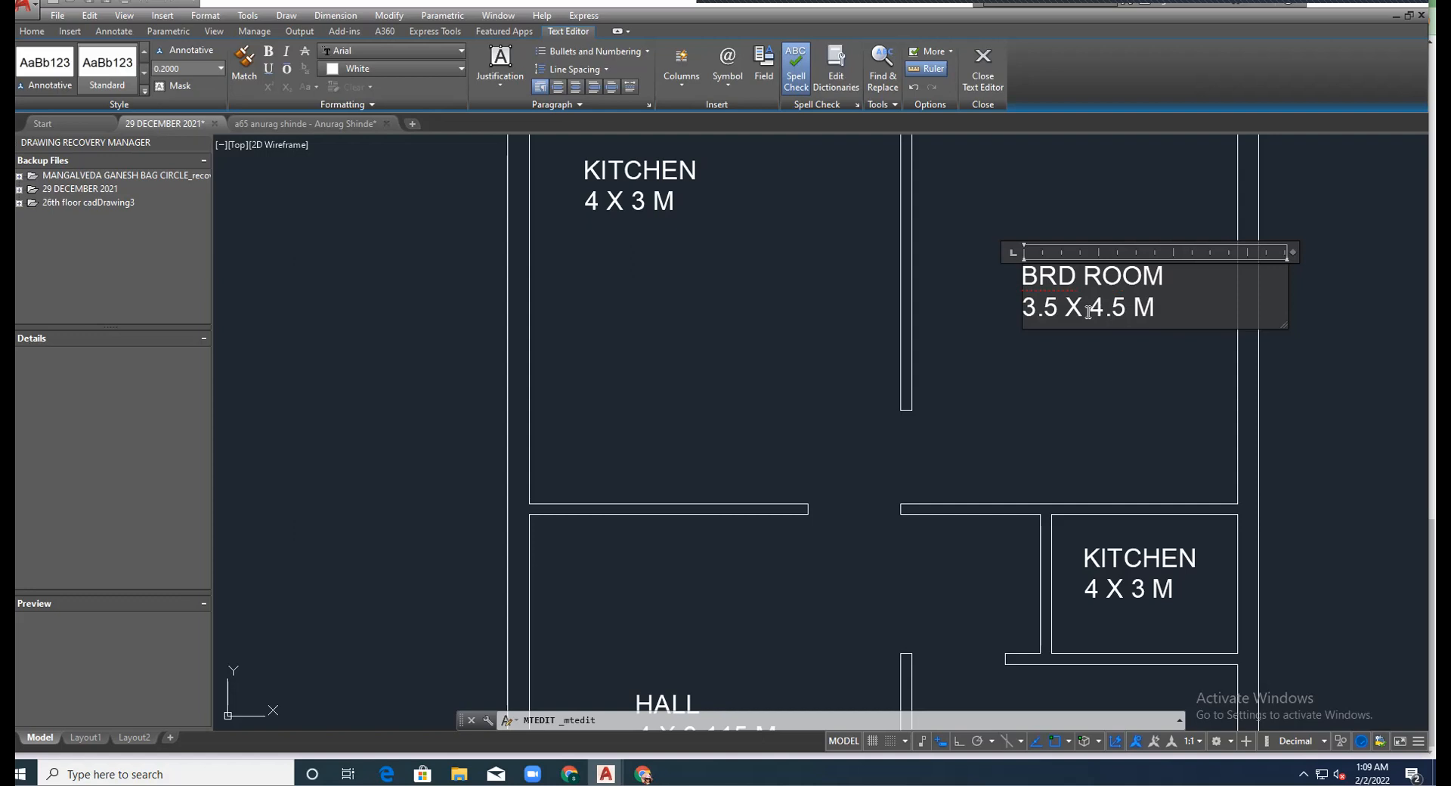
Correct the spelling of the upper-right label's room name to BED ROOM and finish editing it.
click(1057, 274)
key(BackSpace)
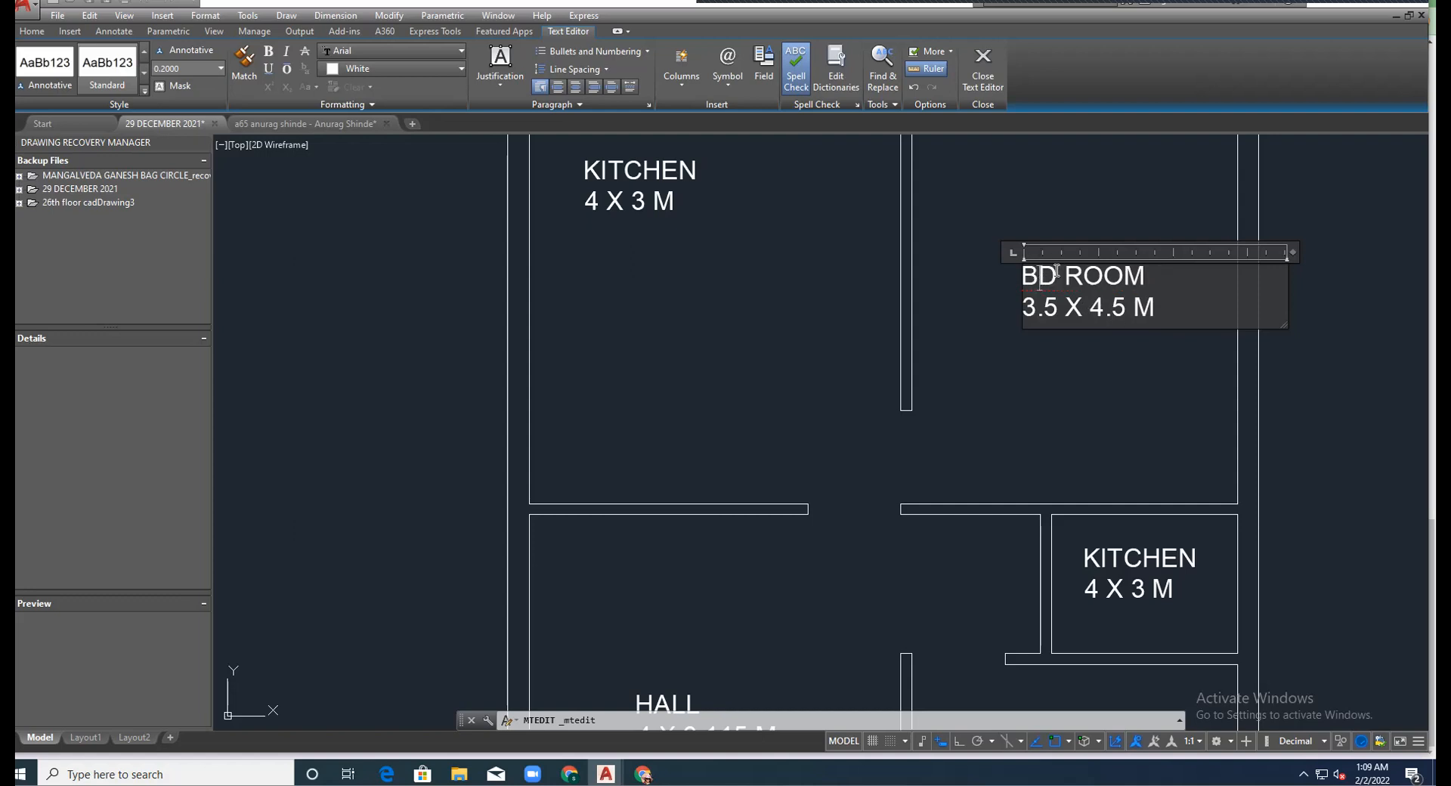
text(E)
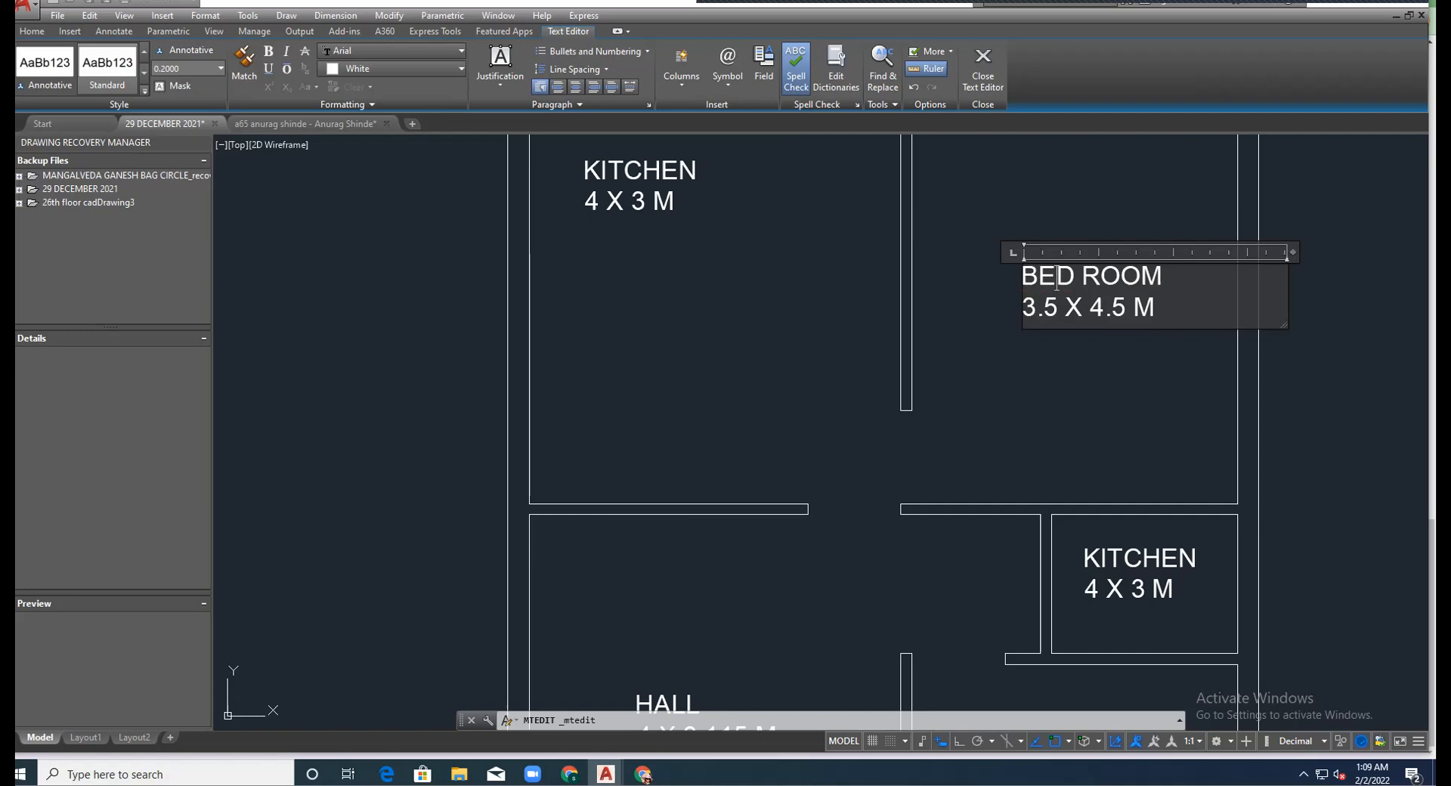
click(963, 300)
Change the room name in the small room's copied kitchen label to TOILET.
scroll(963, 300, down, 5)
scroll(1004, 375, up, 5)
click(1025, 347)
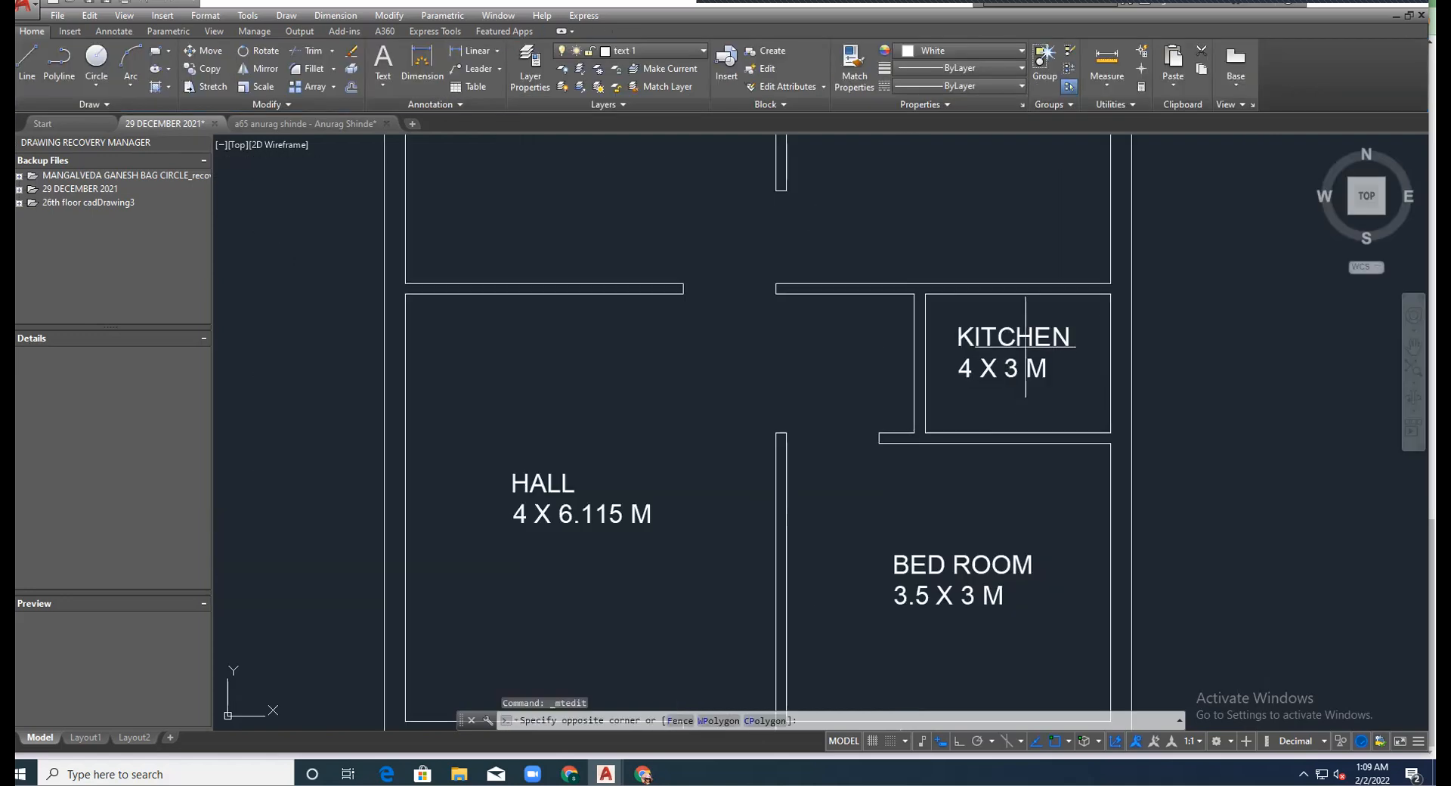
click(1052, 334)
click(1056, 334)
click(1067, 335)
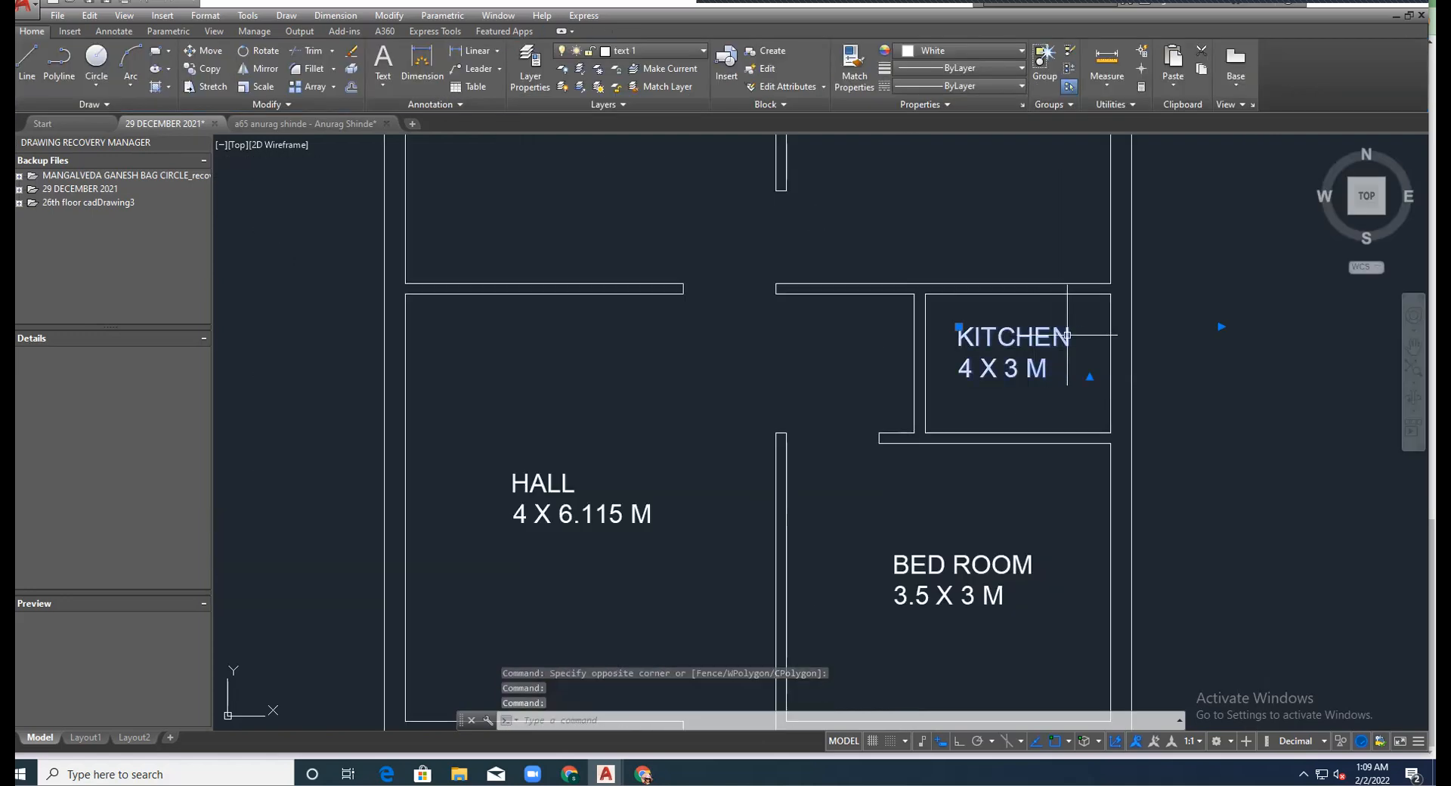
double_click(1067, 334)
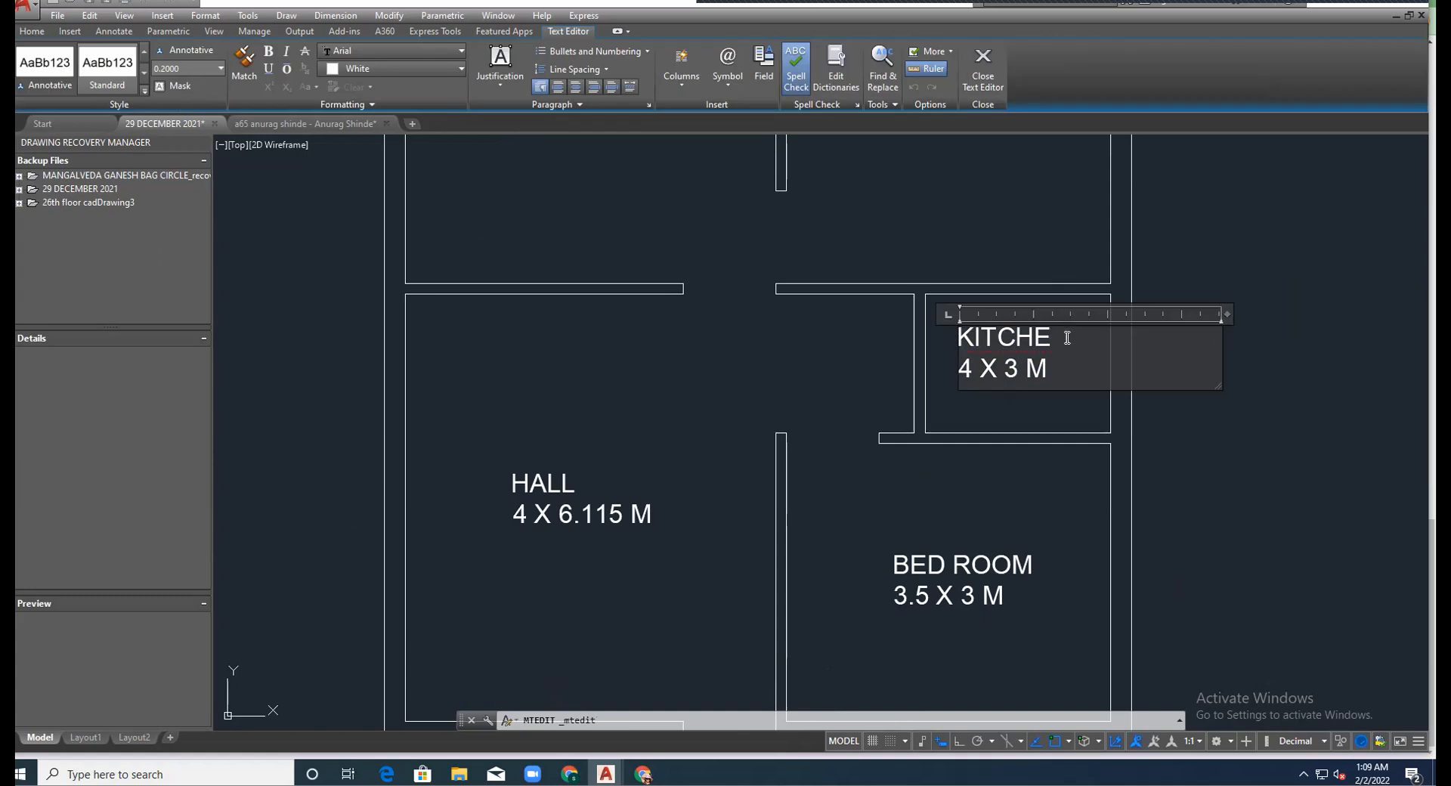
key(BackSpace)
key(BackSpace)
key(BackSpace)
key(BackSpace)
key(BackSpace)
key(BackSpace)
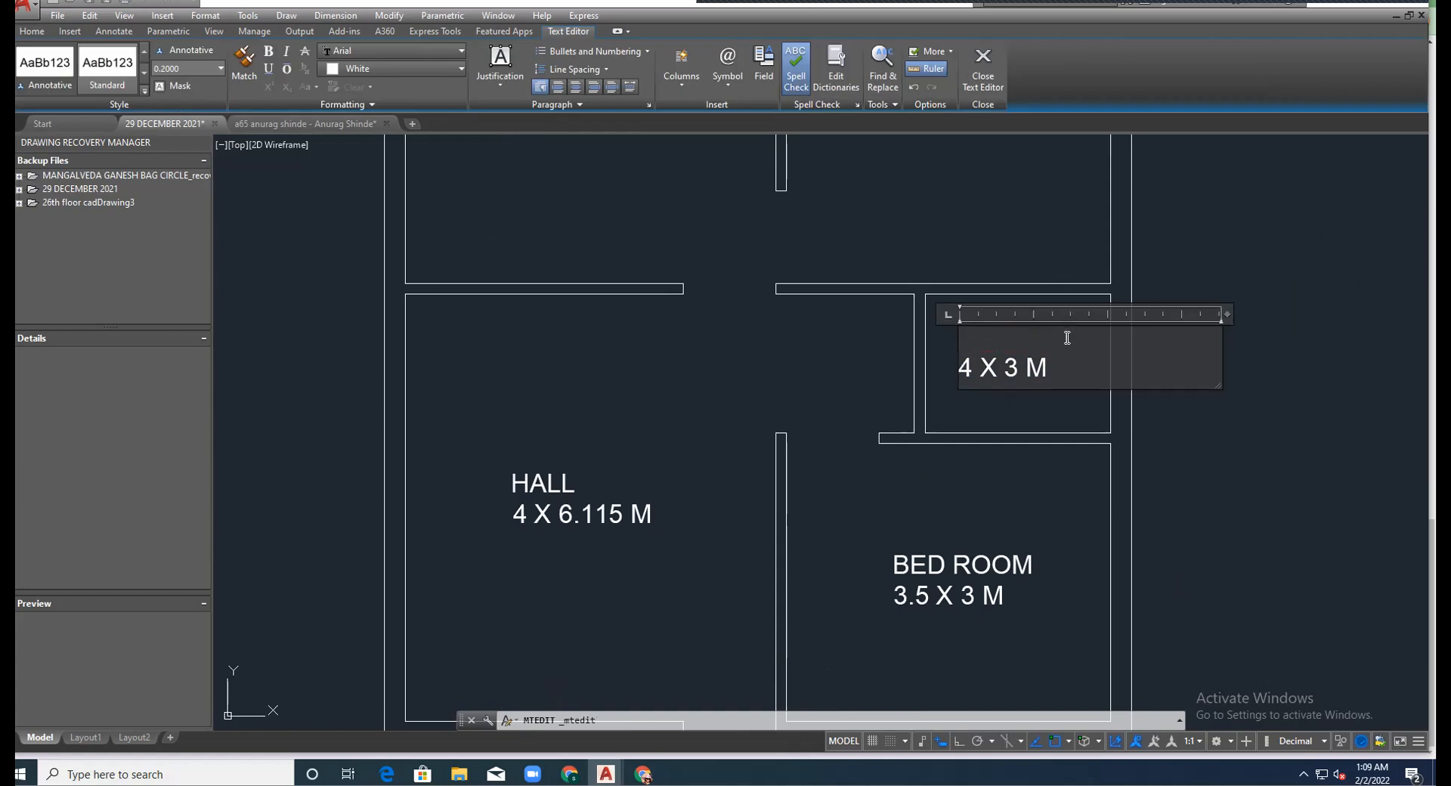
text(Y)
key(BackSpace)
text(TOILET)
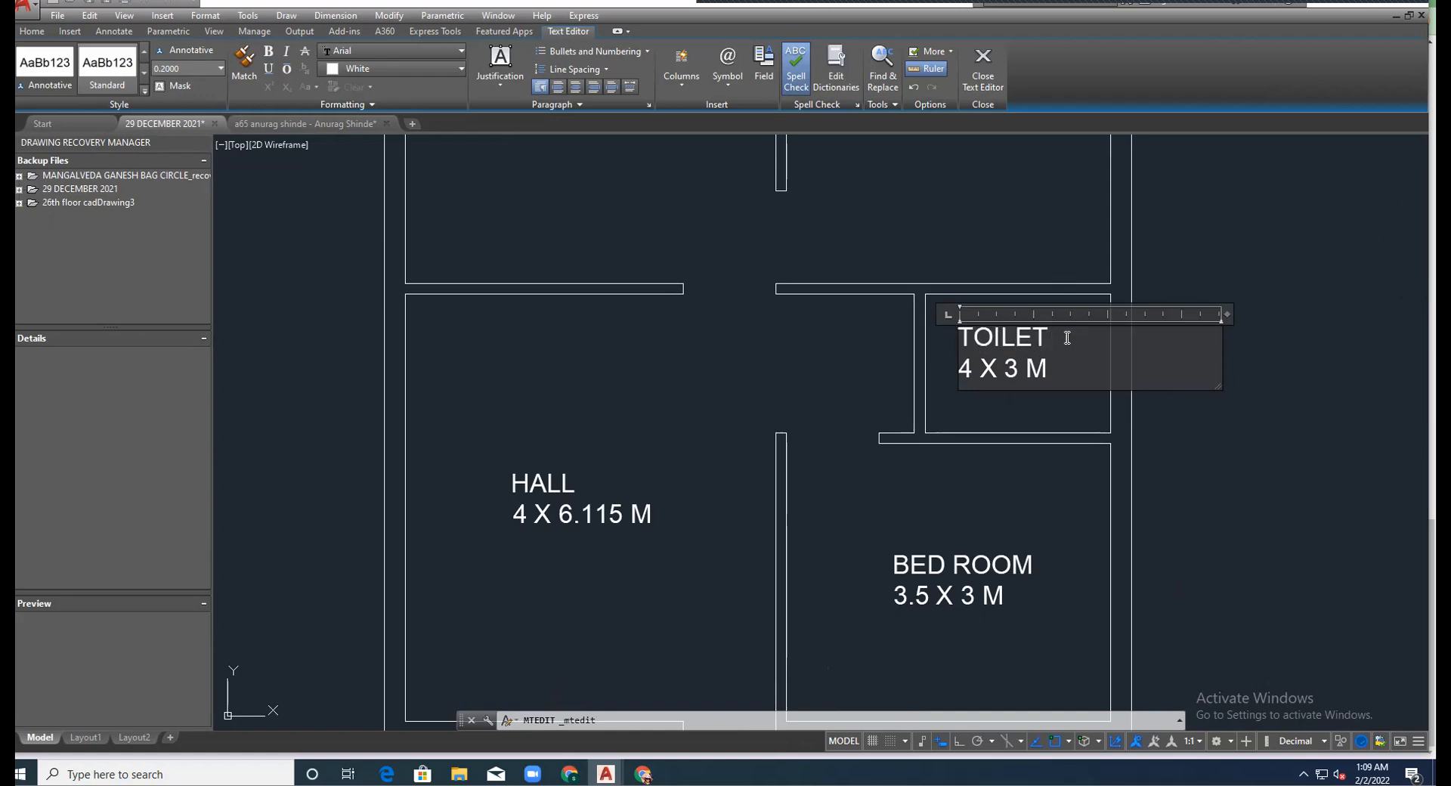
Change the toilet label's size line to 2 X 1.5 M, matching the reference plan, and finish editing the label.
scroll(771, 424, down, 4)
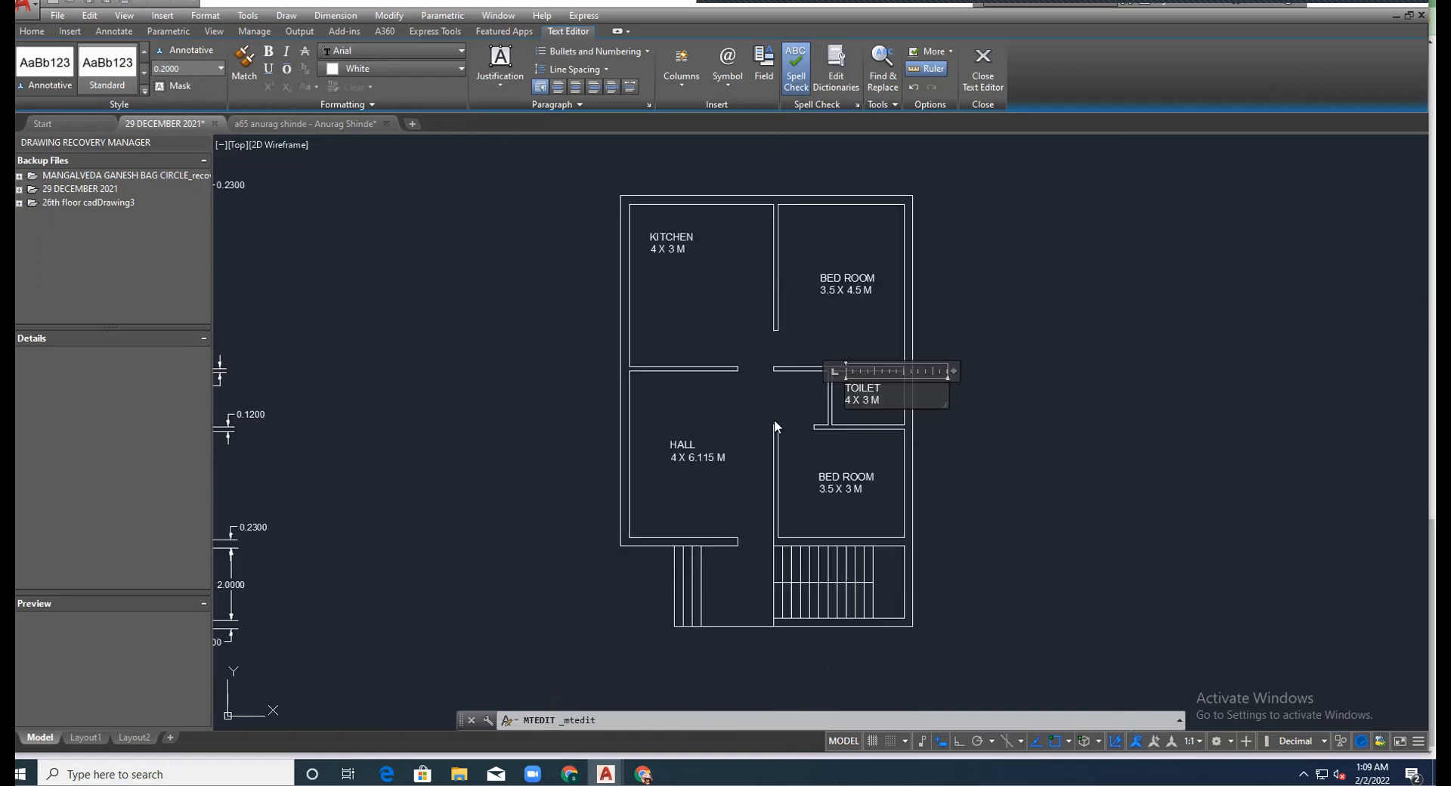
scroll(443, 397, down, 2)
scroll(398, 407, up, 2)
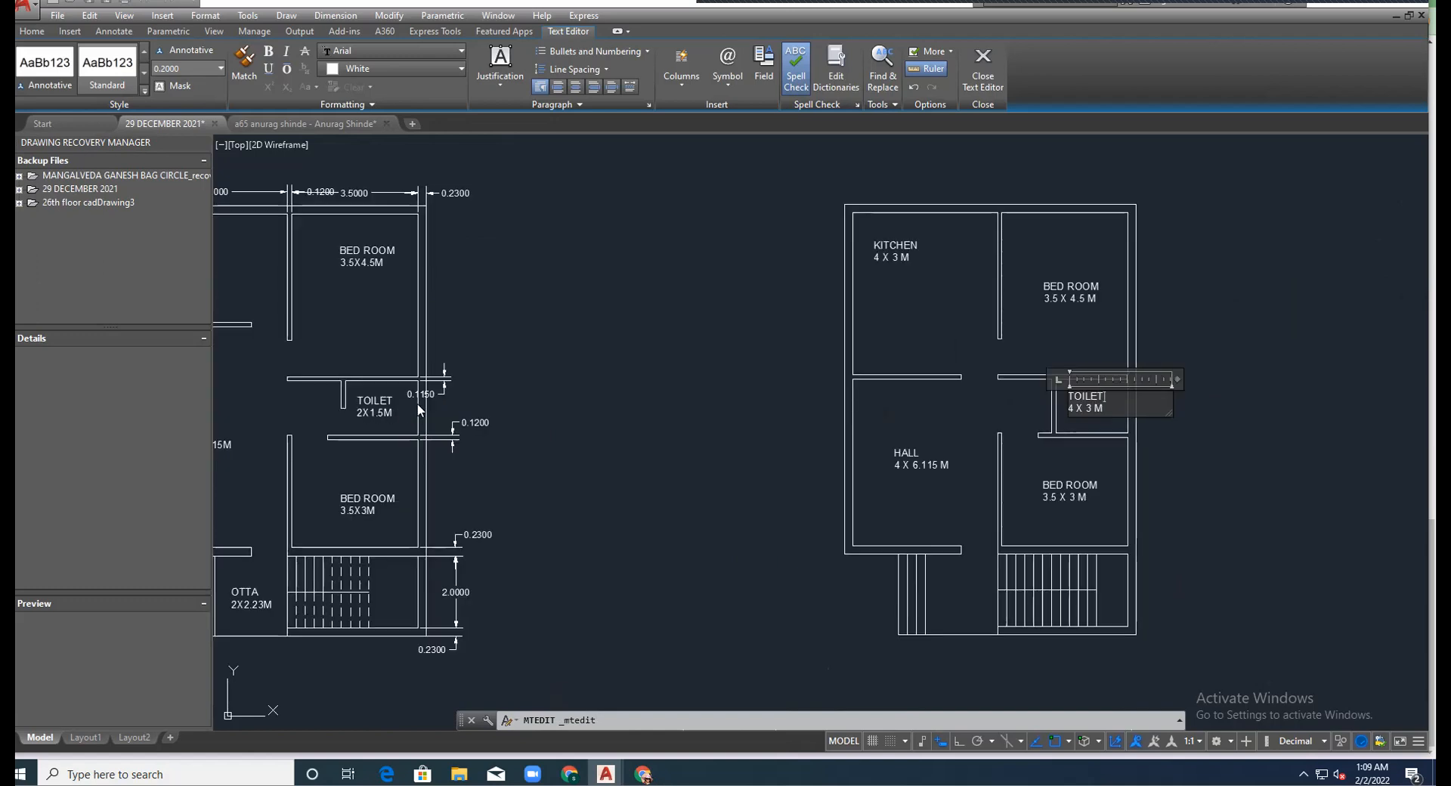
scroll(417, 401, up, 2)
scroll(417, 401, down, 2)
scroll(1089, 401, up, 3)
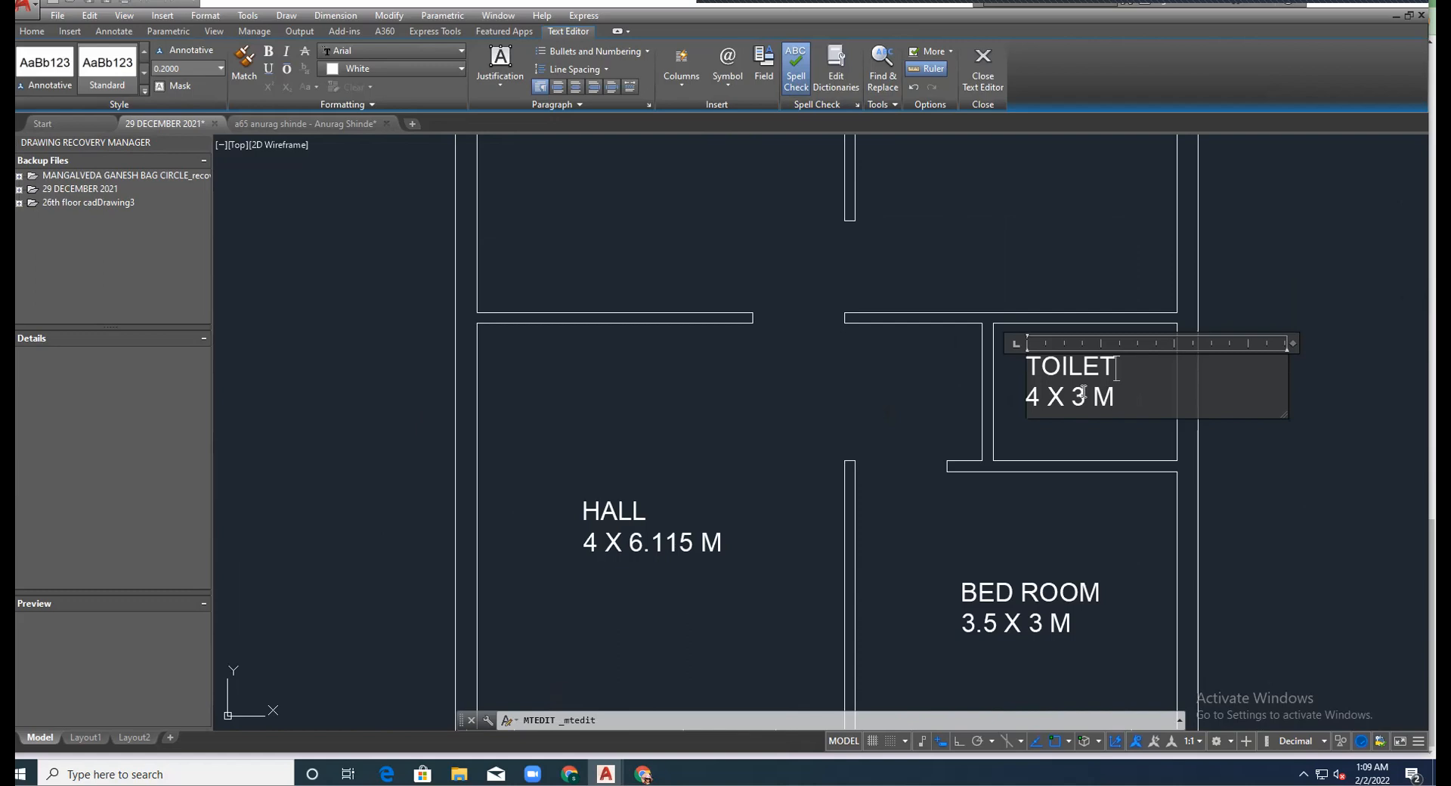
key(BackSpace)
key(BackSpace)
key(BackSpace)
key(BackSpace)
key(BackSpace)
key(BackSpace)
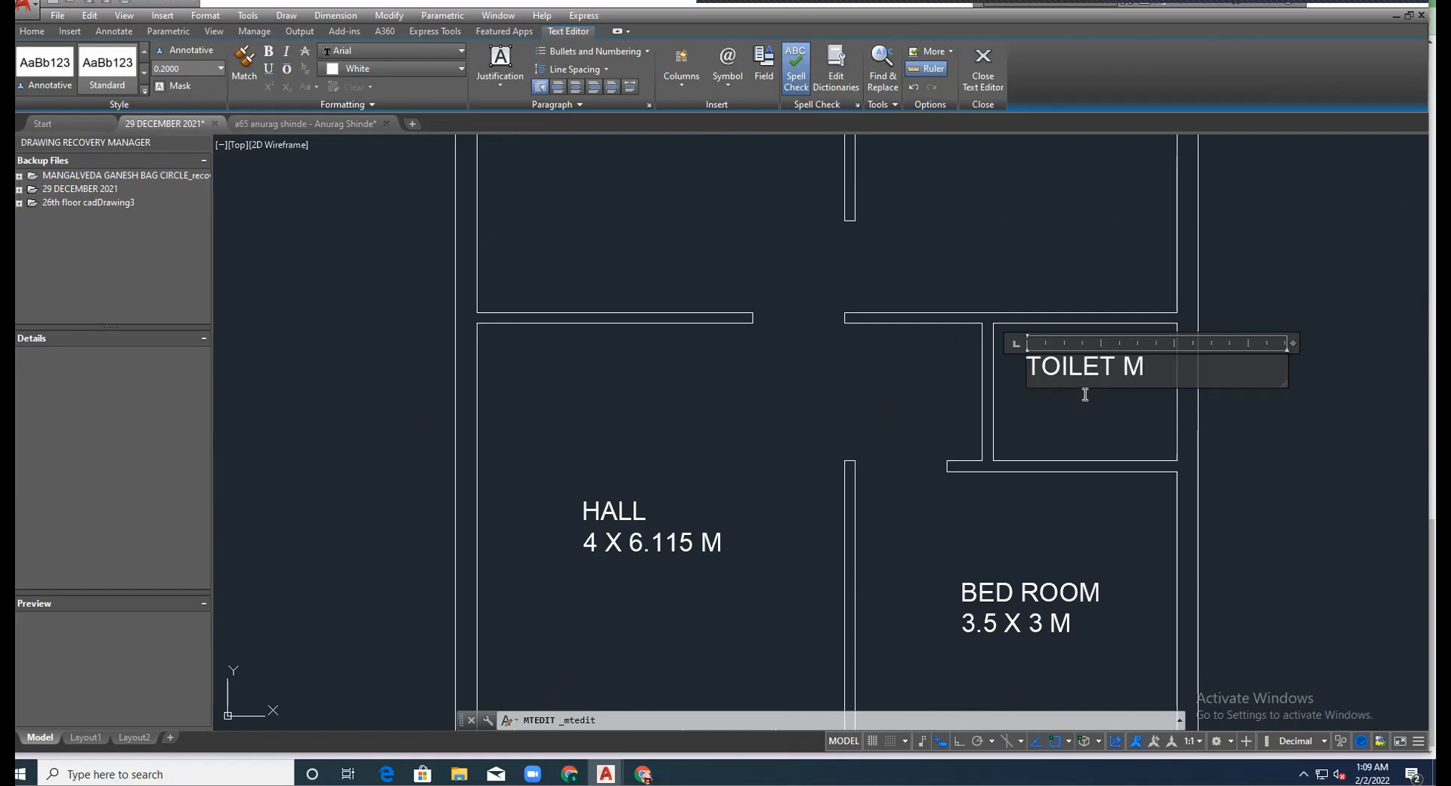
key(Return)
text(2)
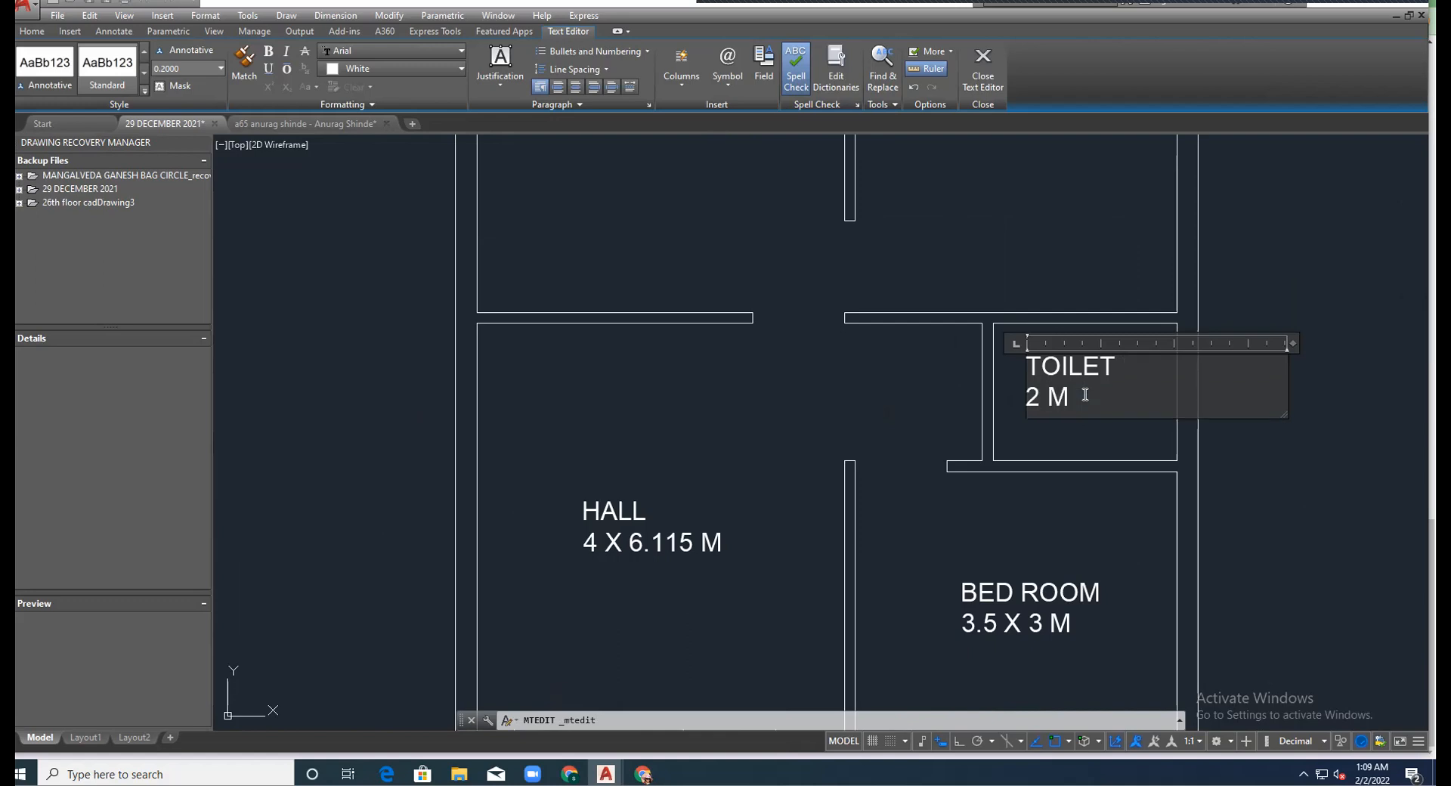
text( X 1.5)
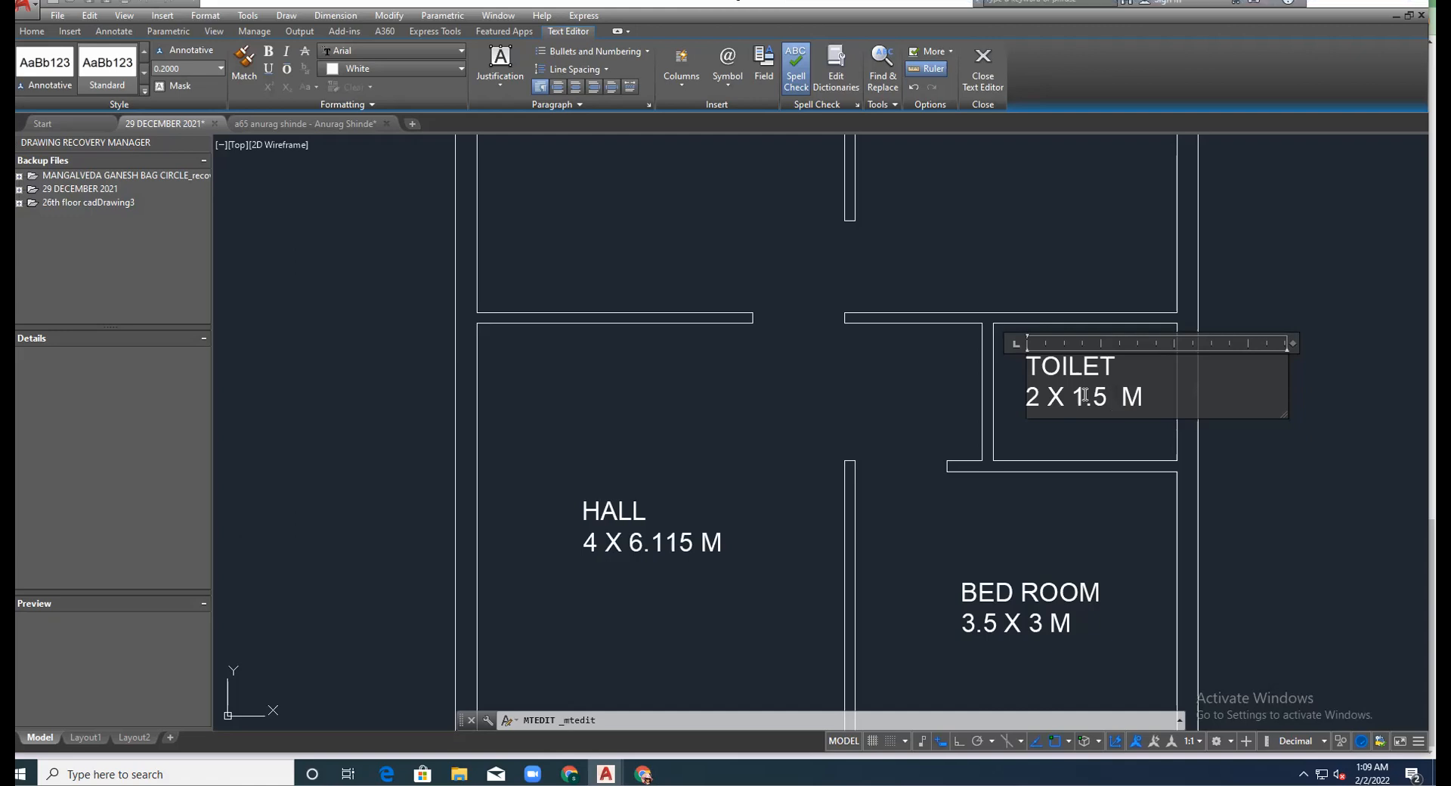
click(1077, 283)
scroll(935, 305, down, 10)
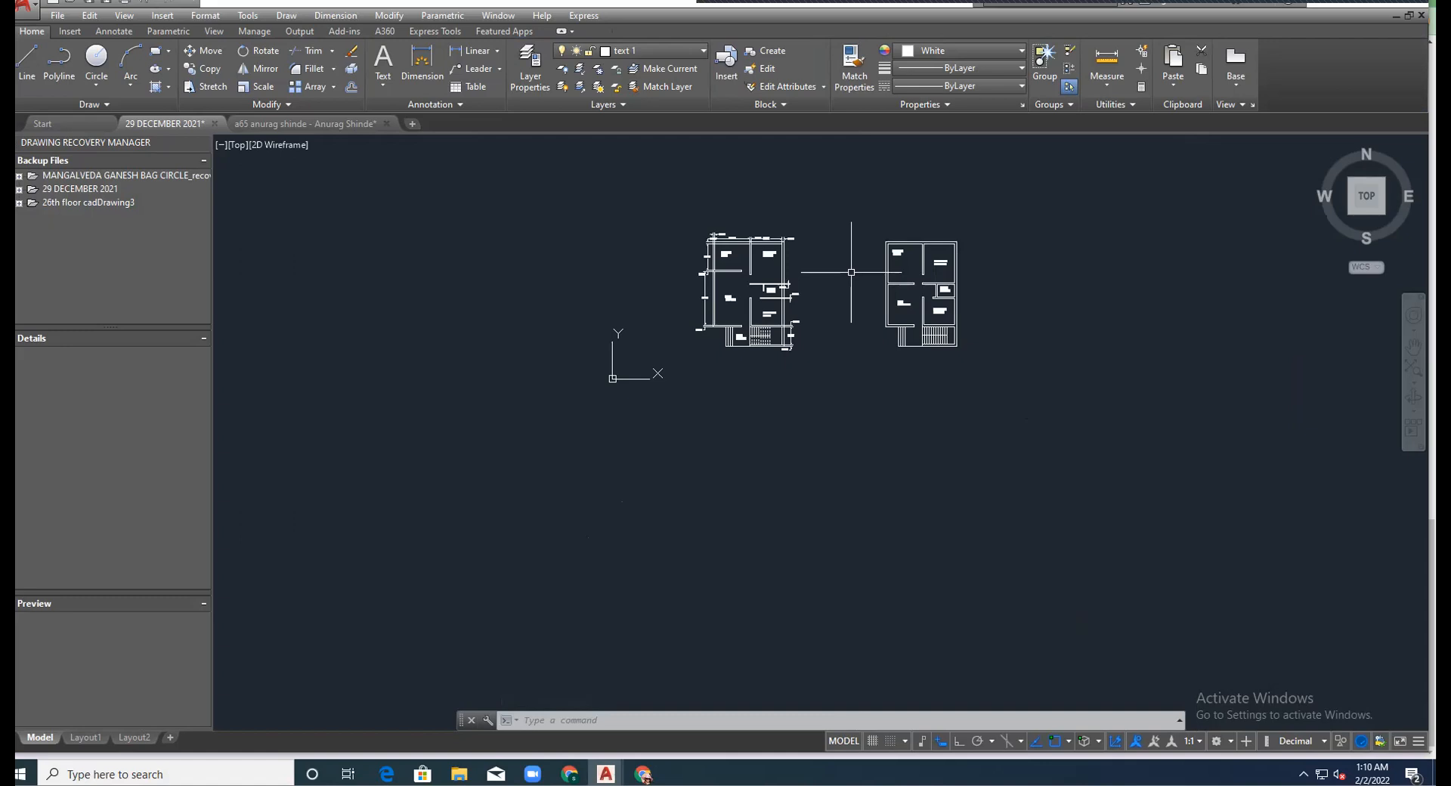
scroll(851, 272, up, 2)
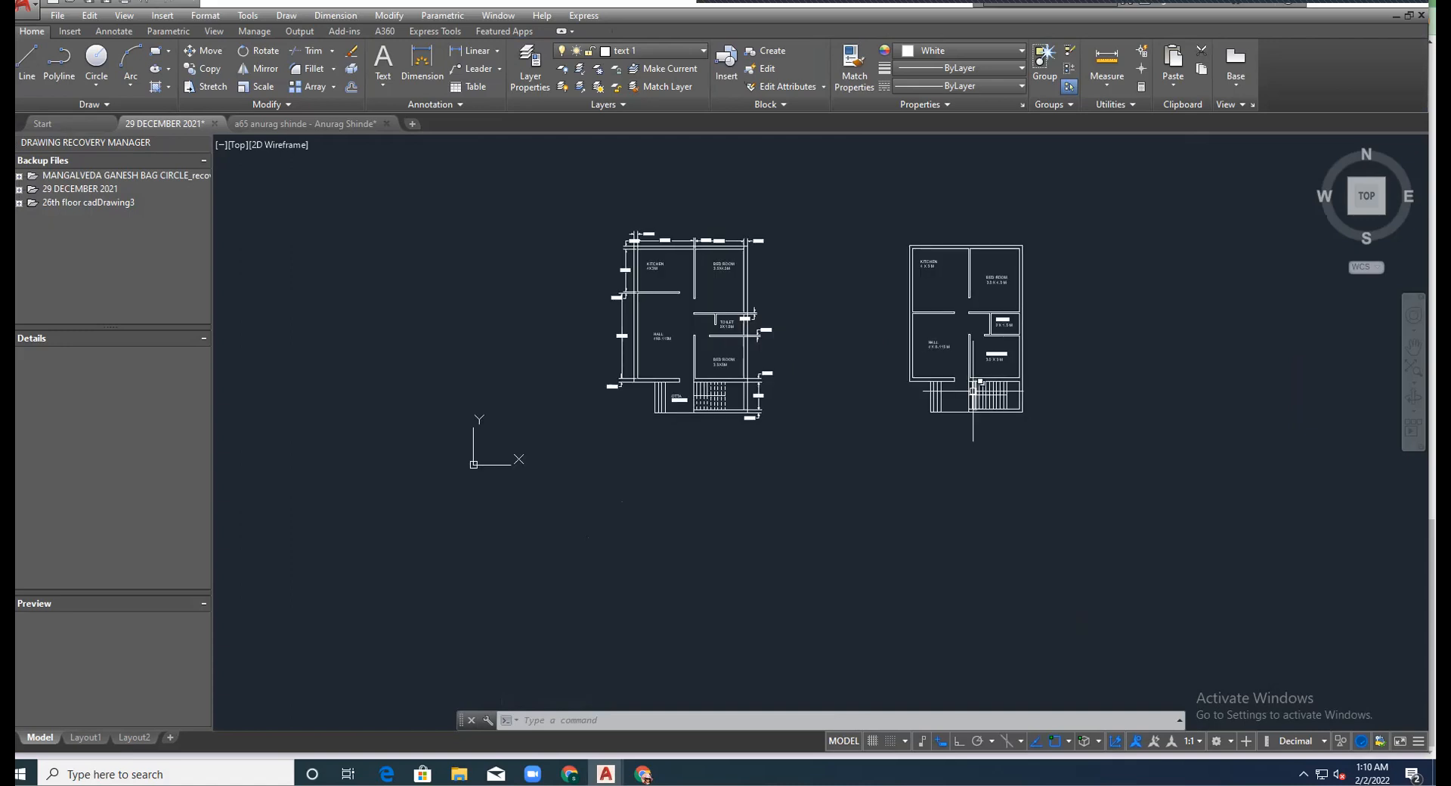
scroll(944, 378, up, 4)
scroll(903, 340, down, 2)
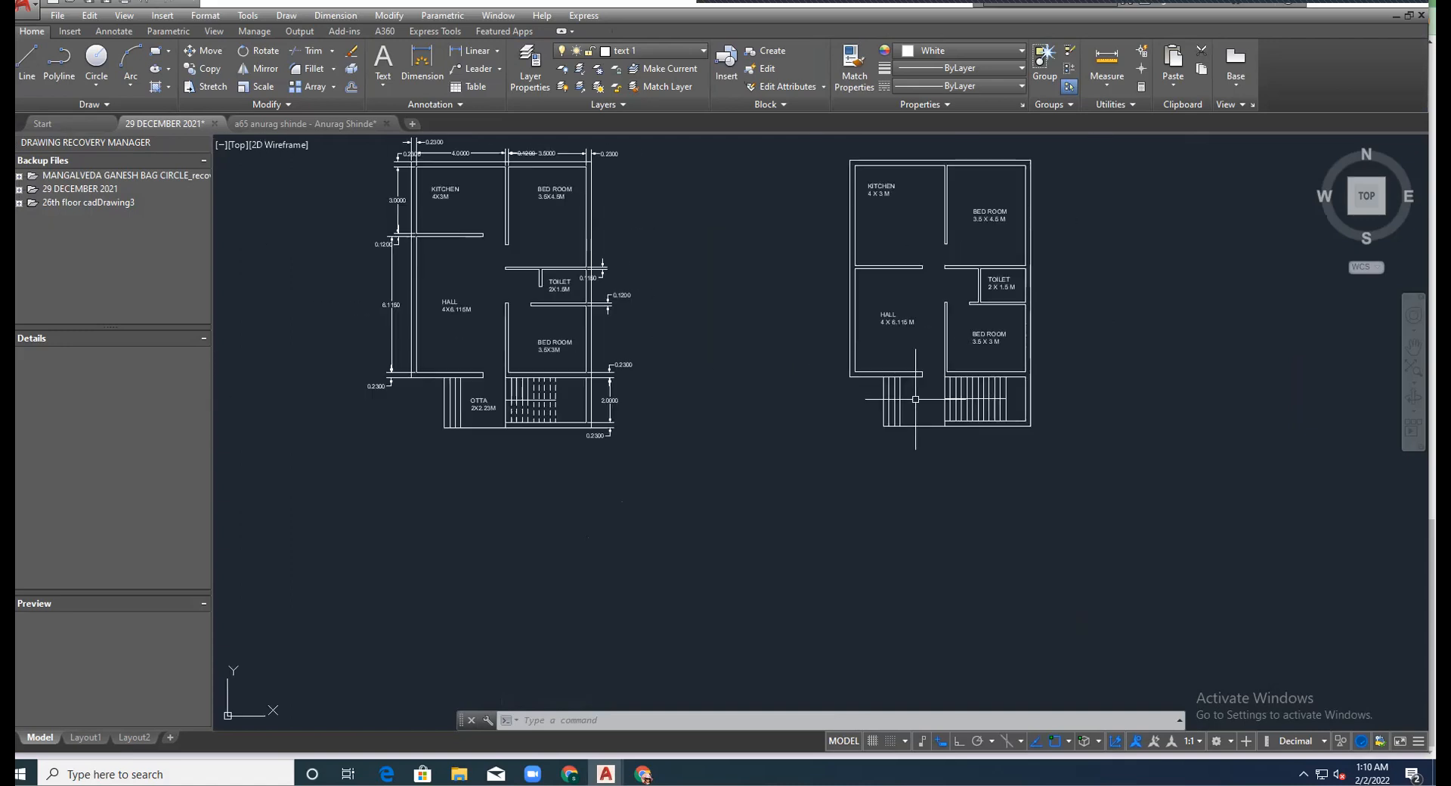
scroll(903, 340, up, 2)
scroll(903, 340, down, 2)
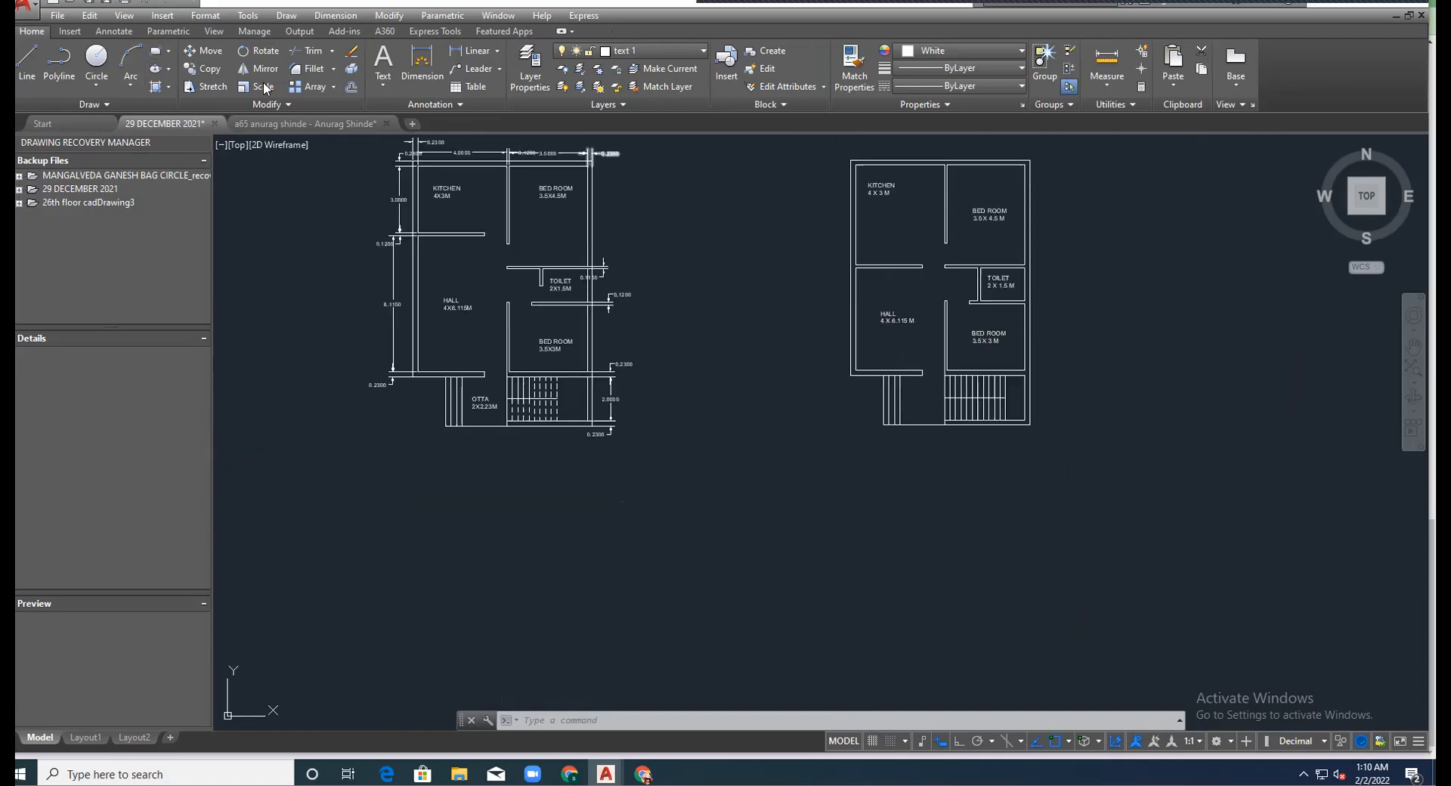
click(979, 330)
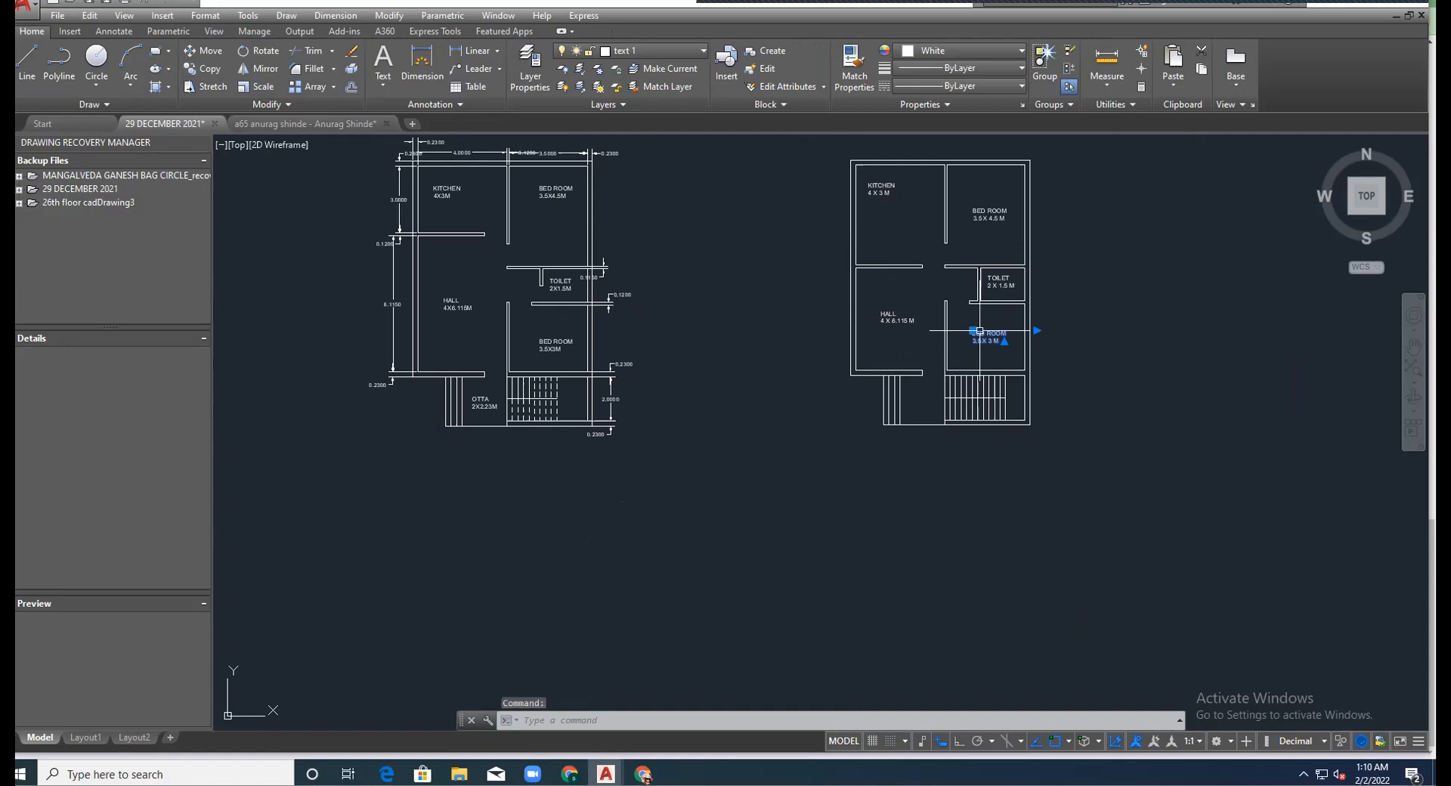
double_click(980, 330)
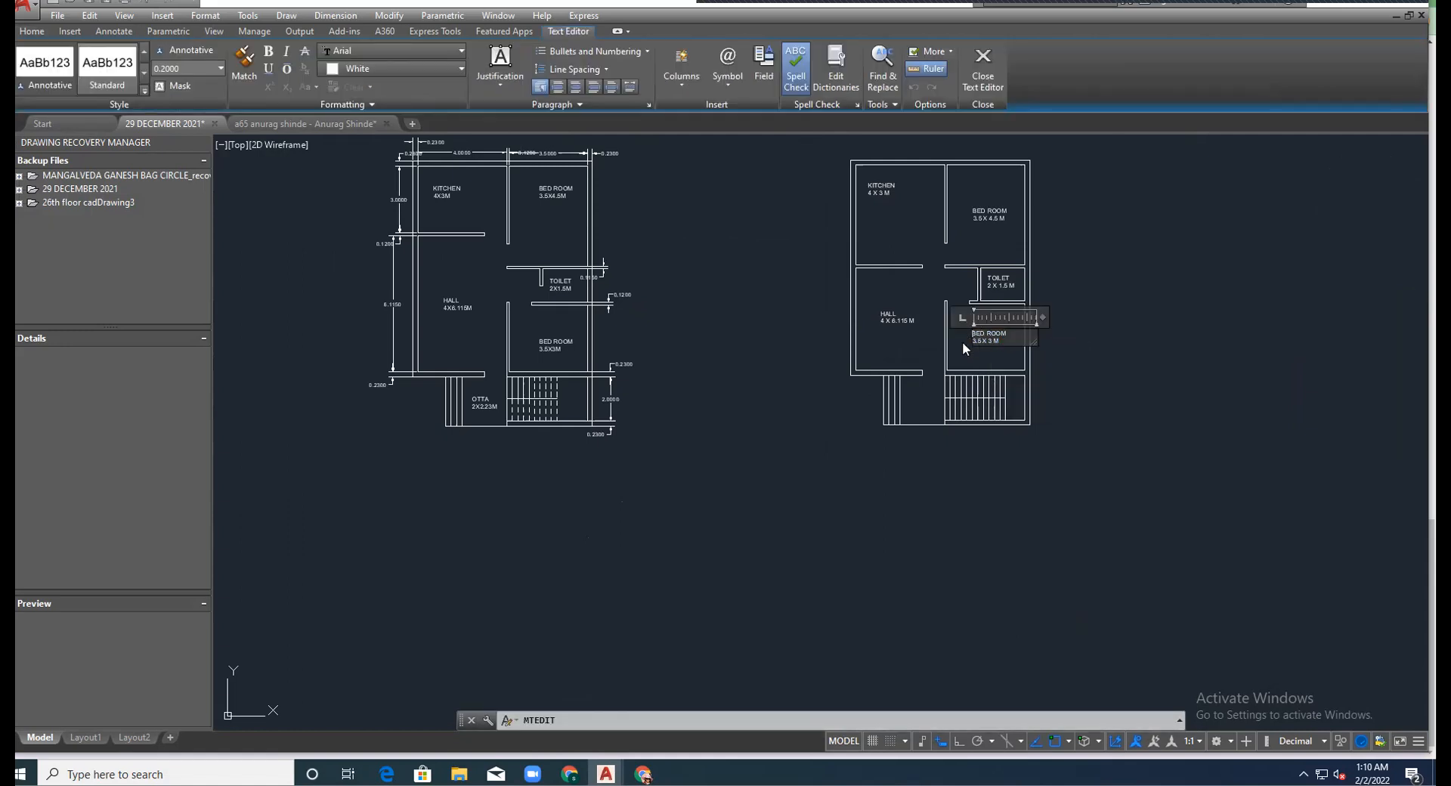
click(951, 376)
scroll(976, 334, up, 8)
click(977, 330)
key(Escape)
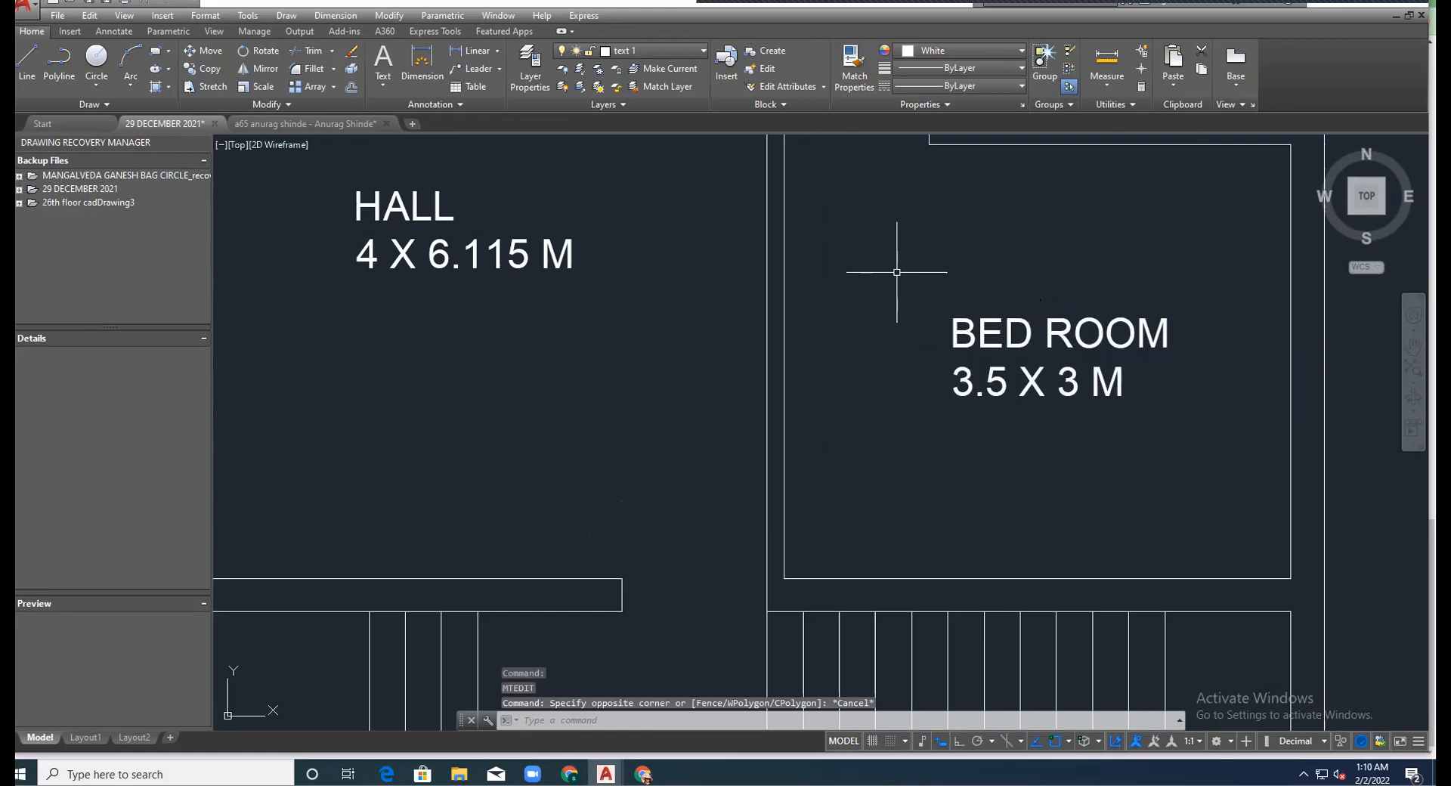
Copy the lower bedroom's label into the open porch area between the entrance steps and the staircase.
click(204, 68)
click(969, 332)
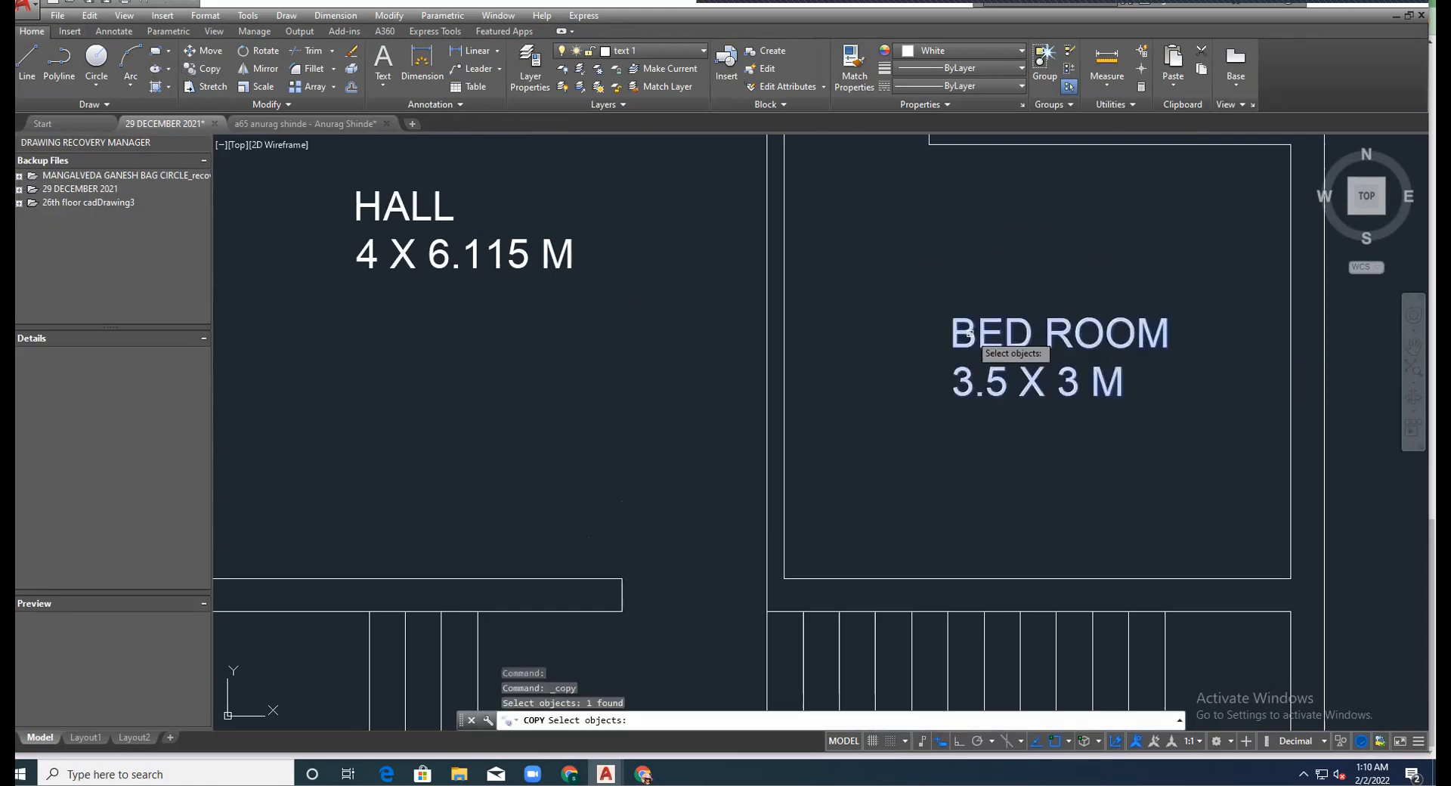
key(Return)
click(969, 332)
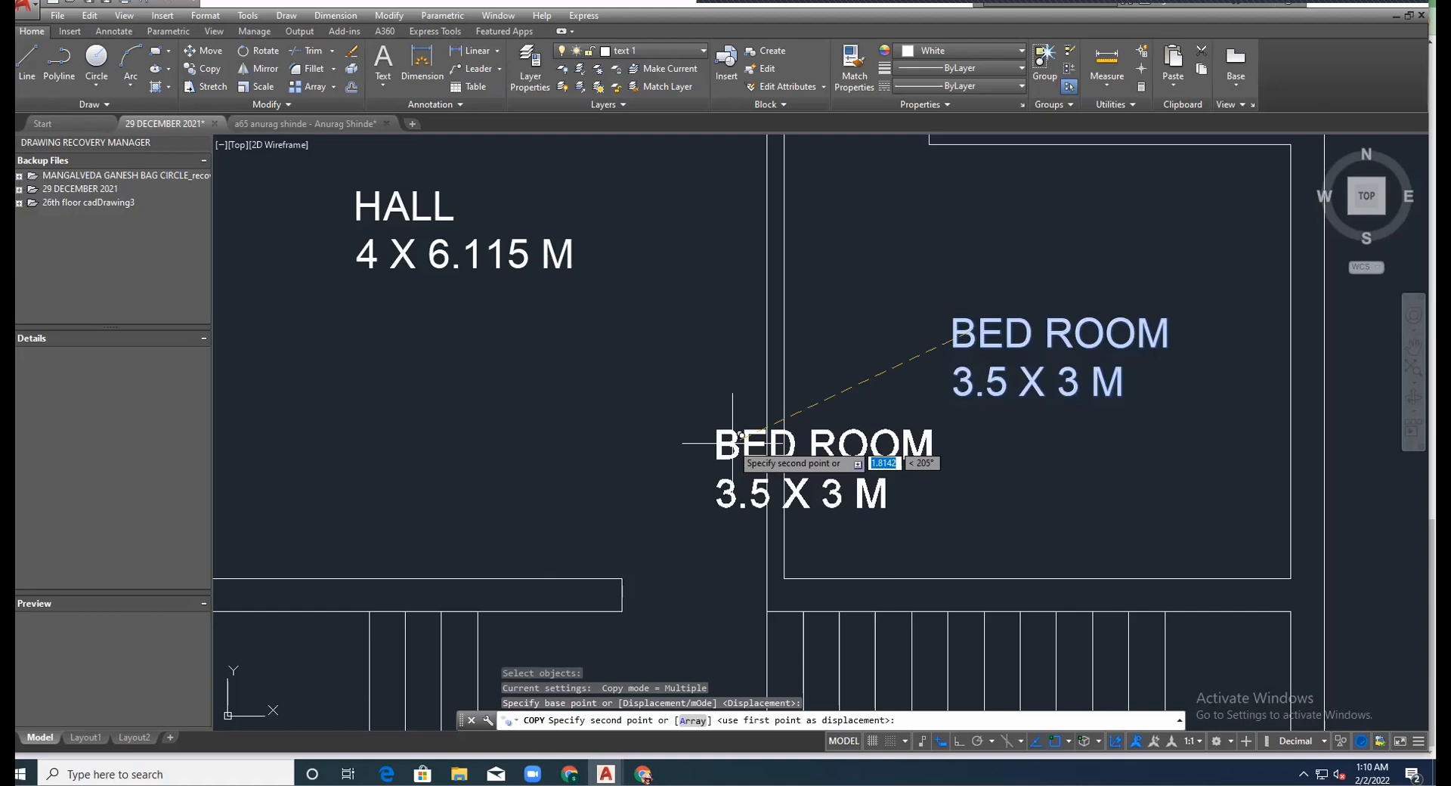
scroll(710, 446, down, 8)
scroll(706, 452, up, 8)
click(774, 434)
key(Escape)
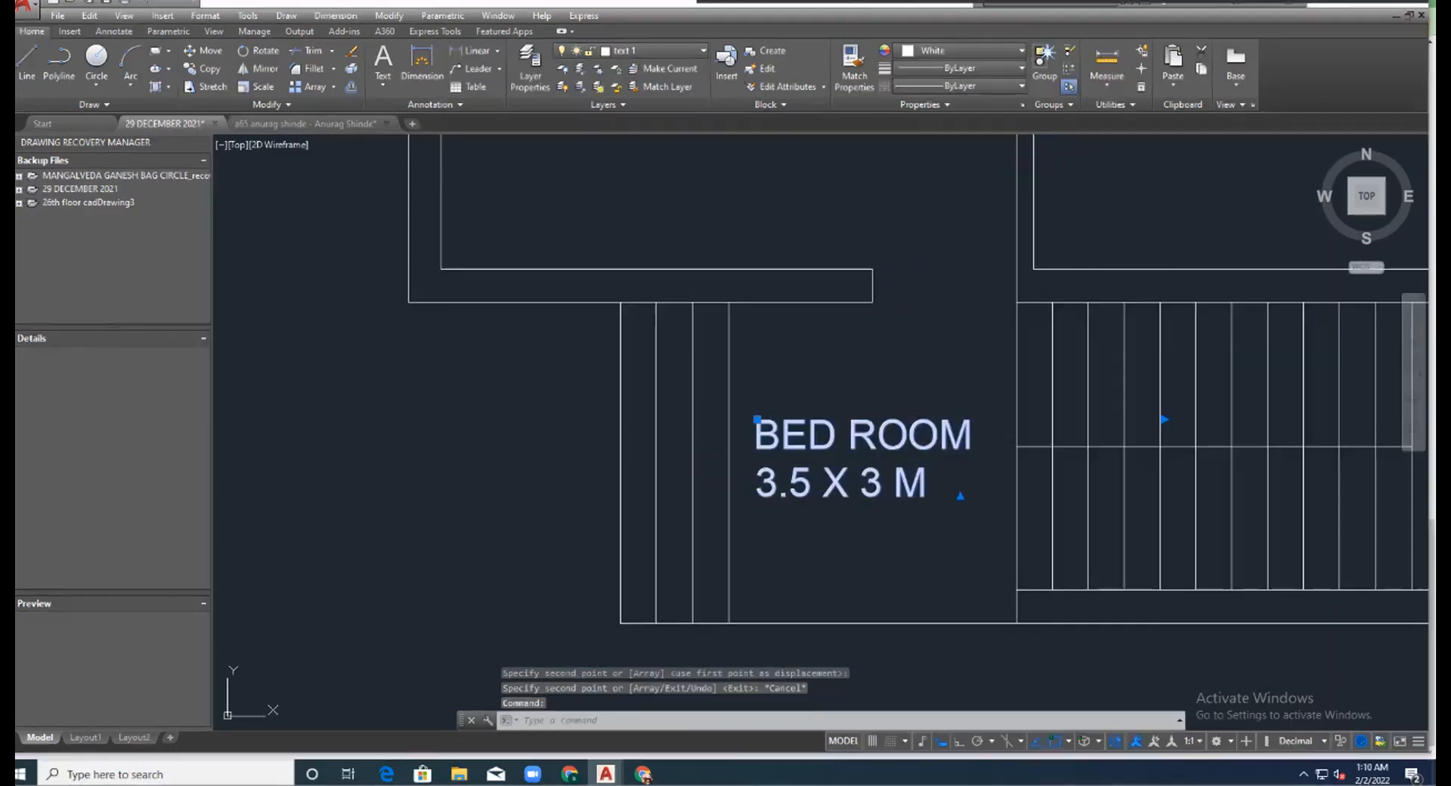
Replace the room name in the porch area's copied bedroom label with OTTA.
double_click(969, 435)
key(BackSpace)
key(BackSpace)
key(BackSpace)
key(BackSpace)
key(BackSpace)
key(BackSpace)
key(BackSpace)
key(BackSpace)
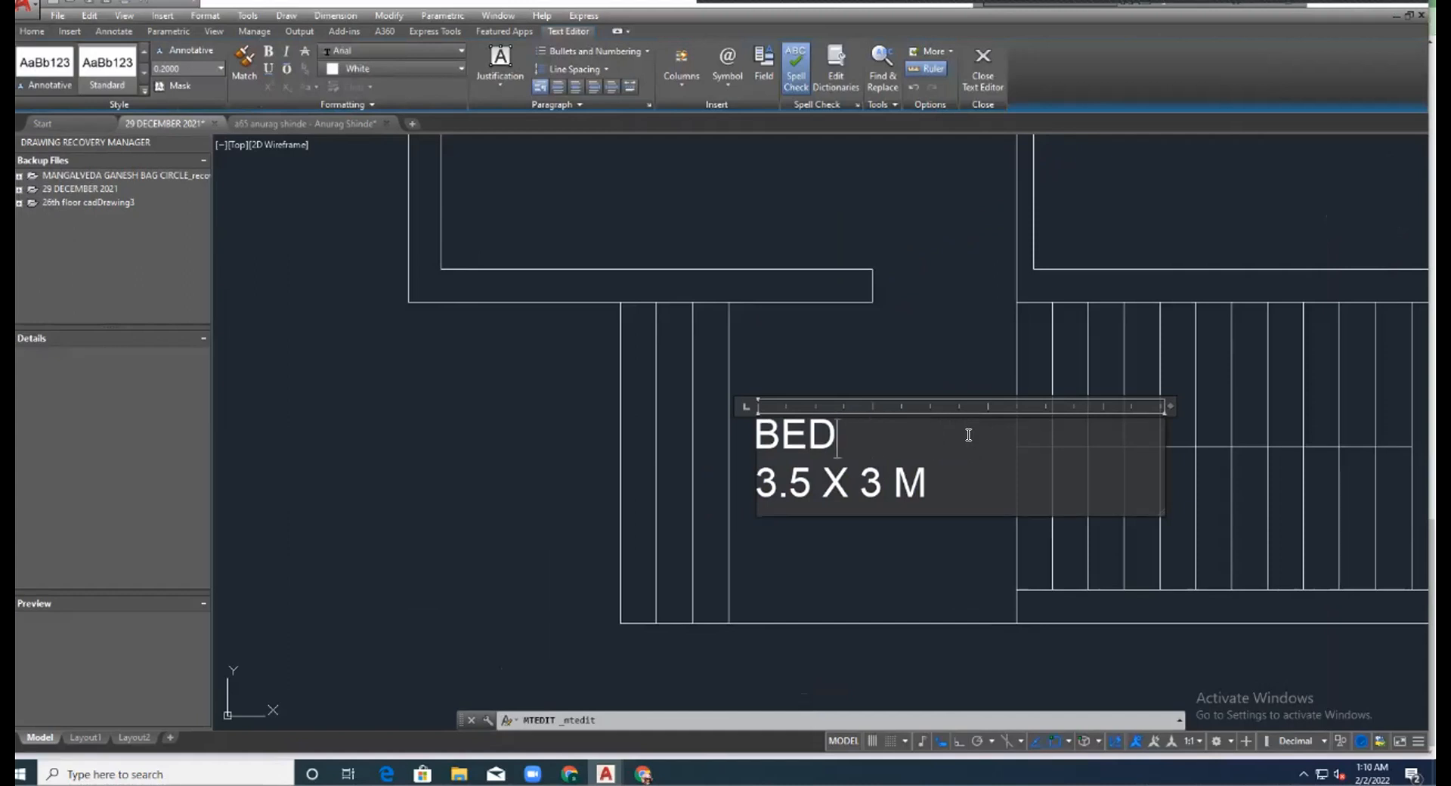
text(OTTA)
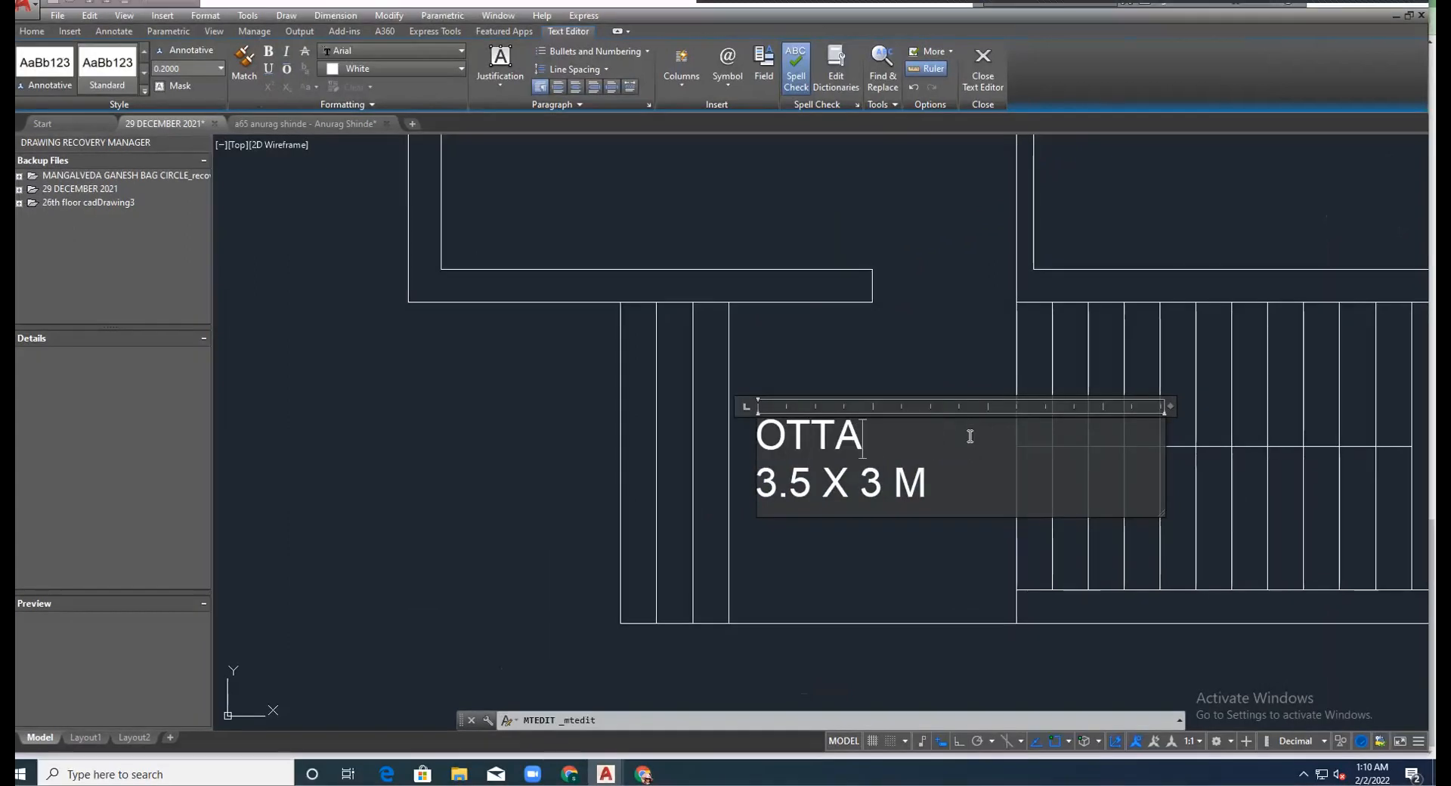
Set the OTTA label's size line to 2 X 2.23 M, matching the reference plan, and finish editing.
scroll(970, 436, down, 6)
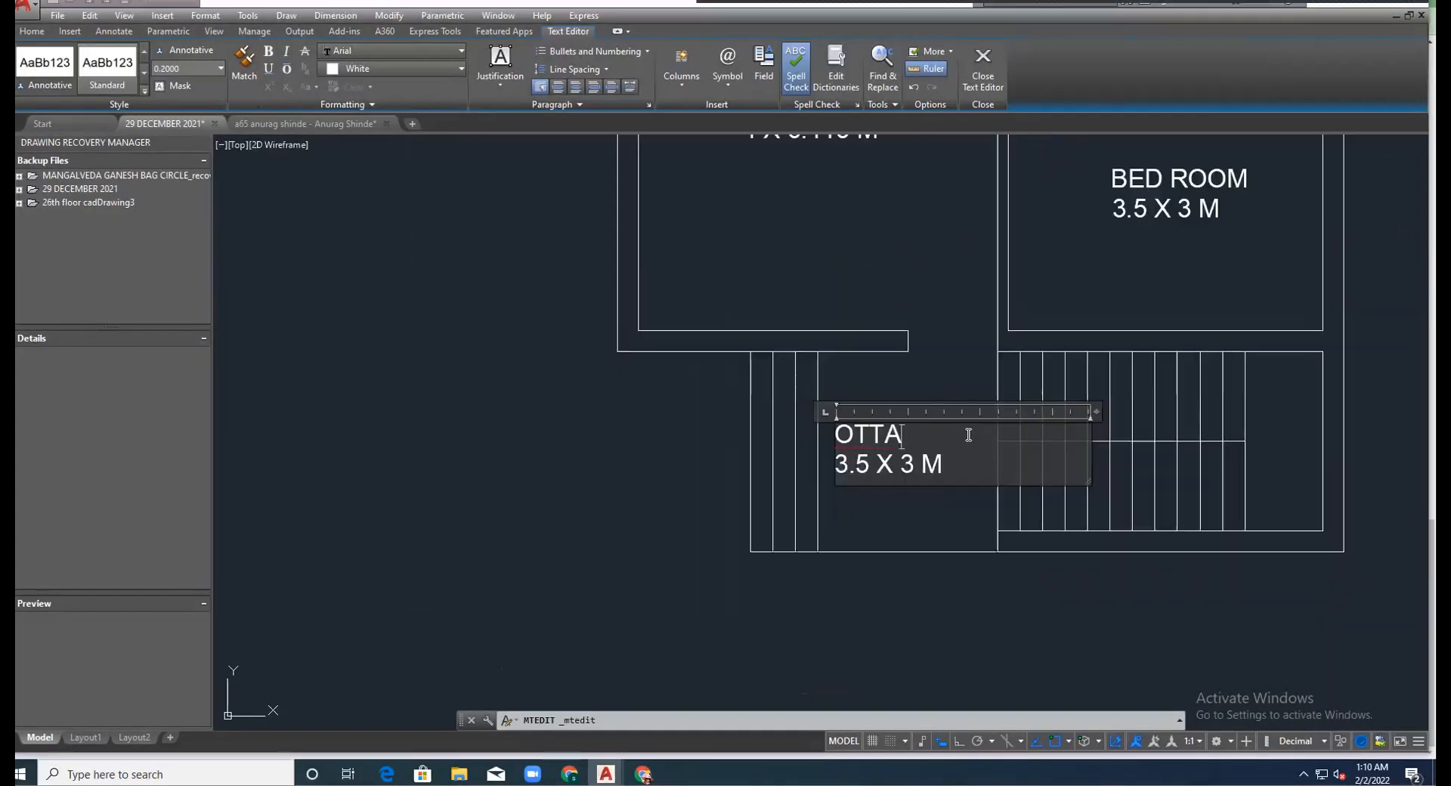
scroll(500, 444, up, 5)
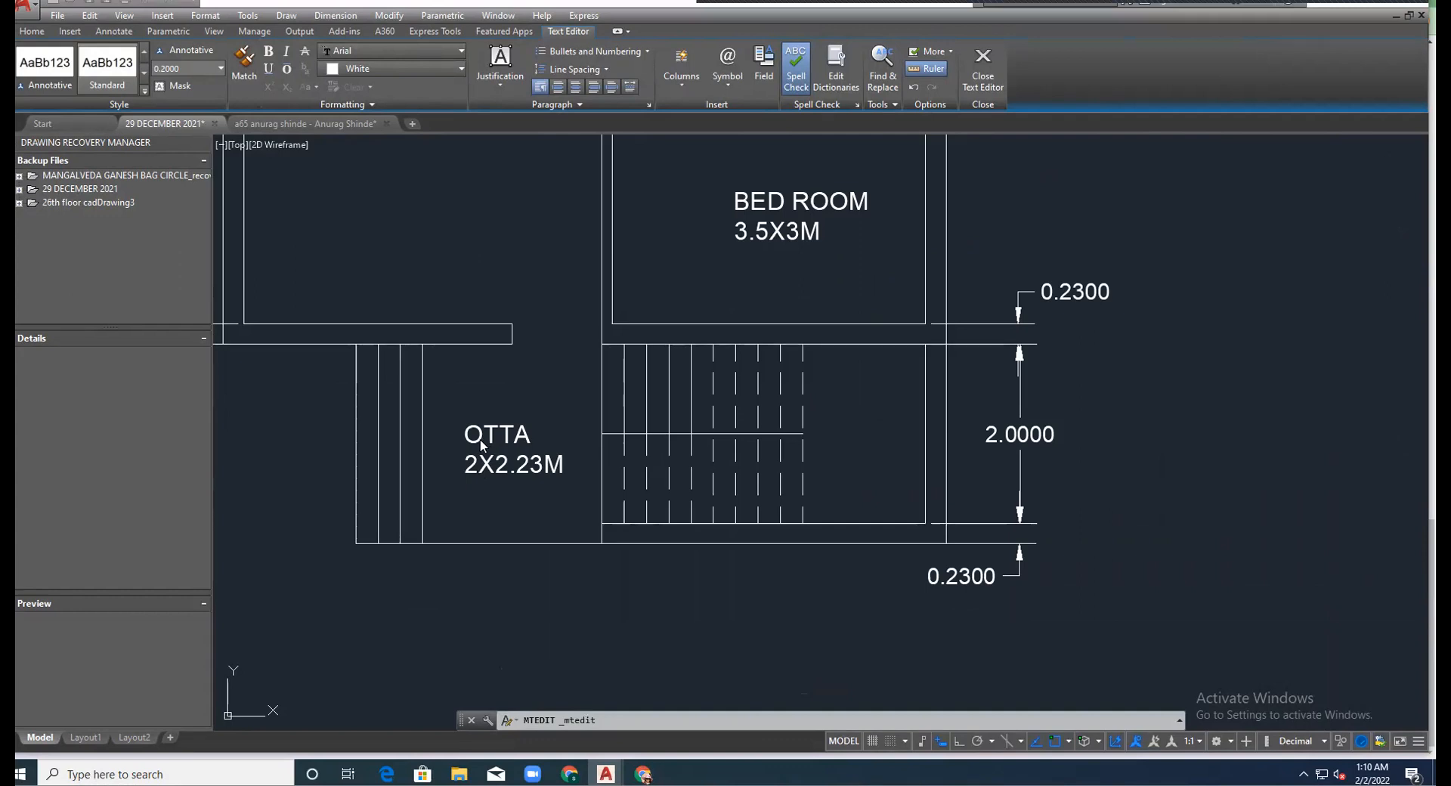
scroll(481, 446, down, 5)
scroll(945, 446, up, 4)
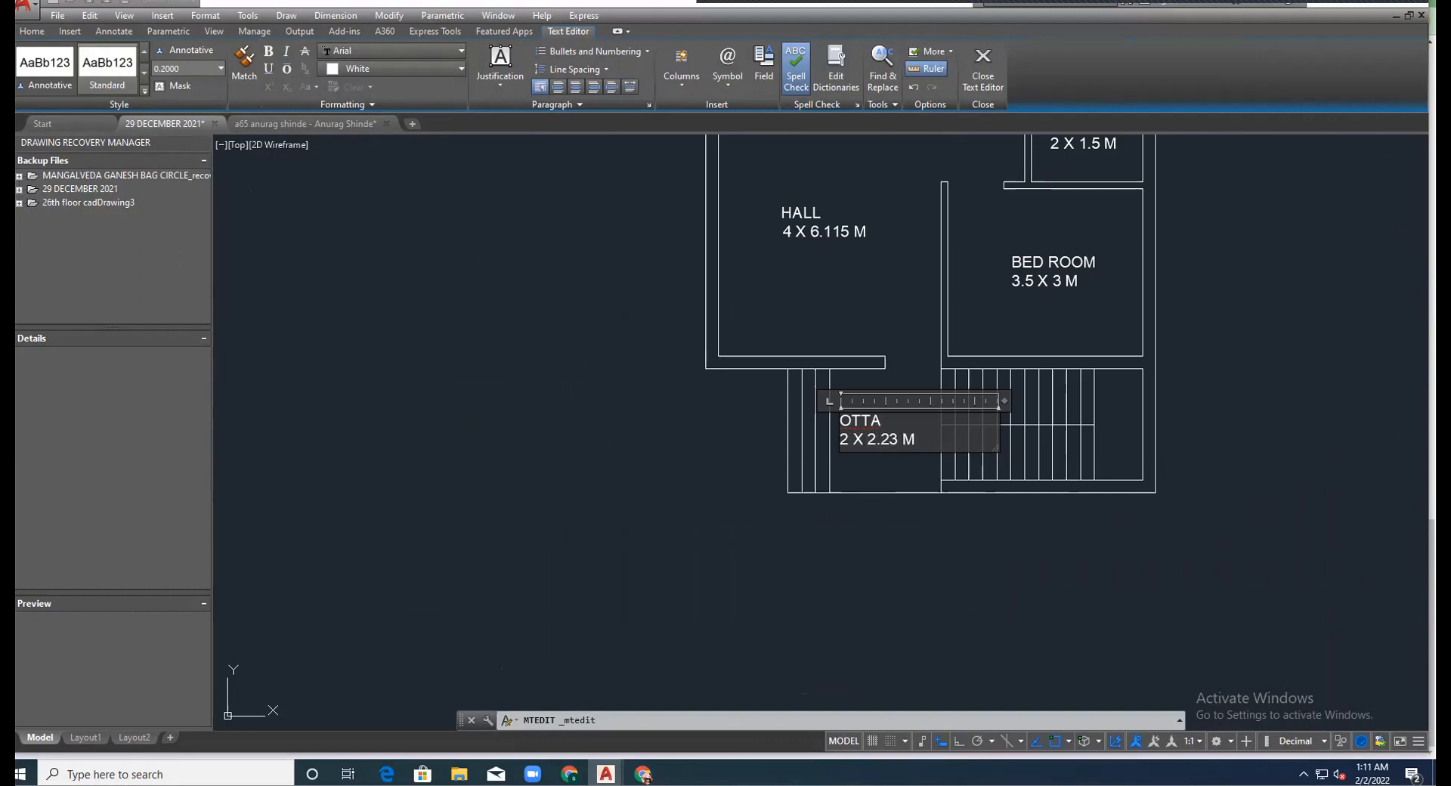
key(Escape)
Create a new layer named DIMENSTION for the plan's dimensions.
scroll(868, 413, down, 4)
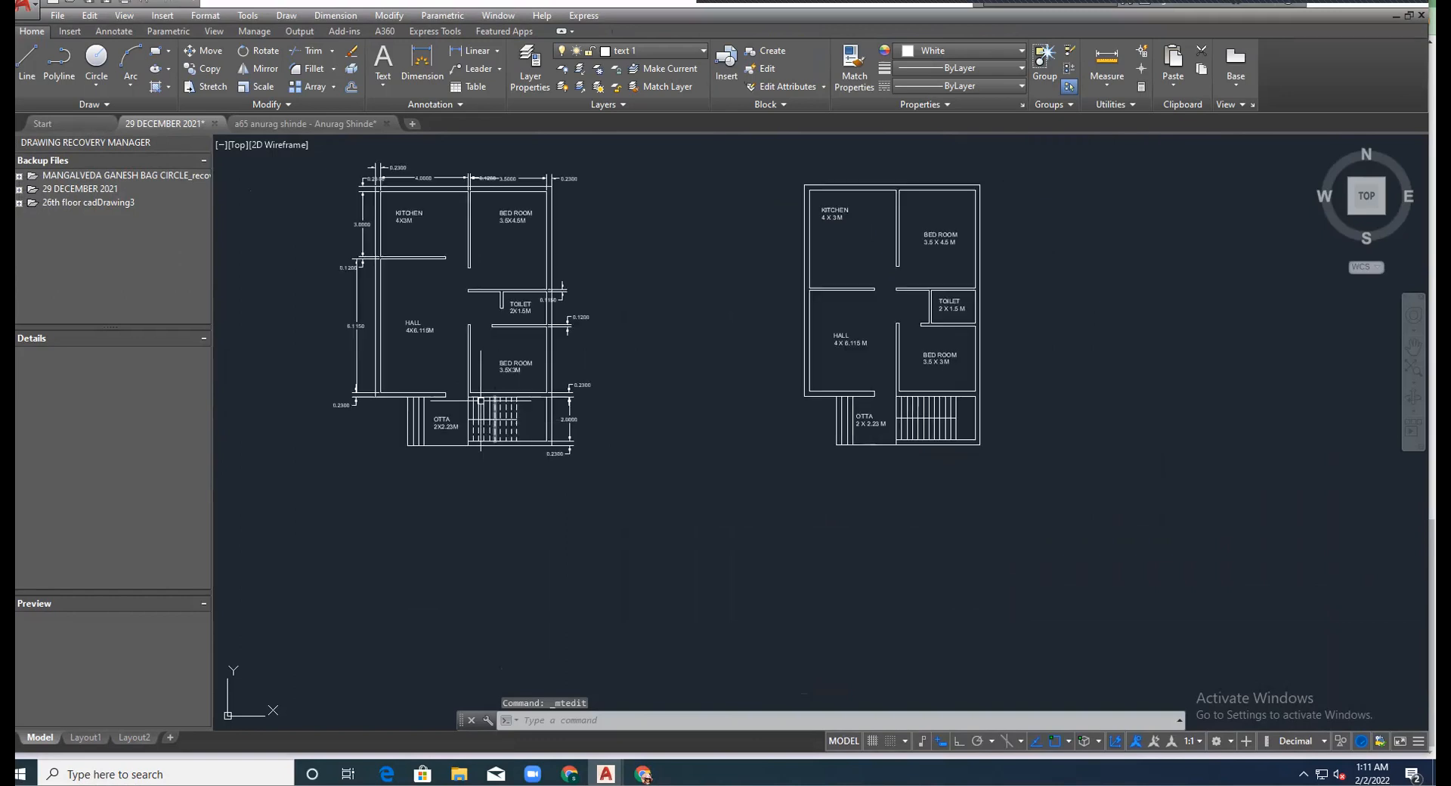
scroll(844, 261, down, 3)
scroll(862, 210, up, 3)
scroll(877, 192, up, 2)
click(642, 47)
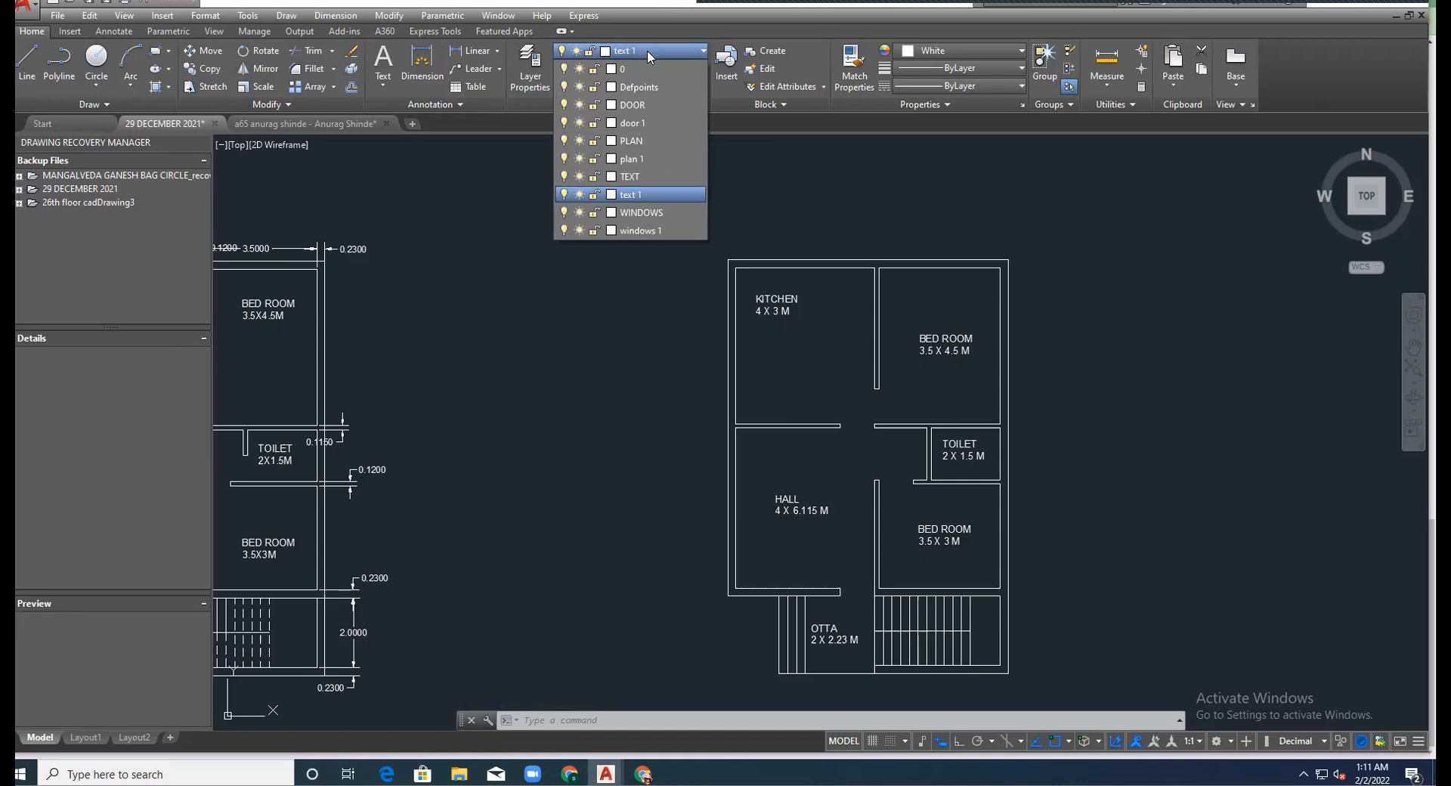
click(683, 303)
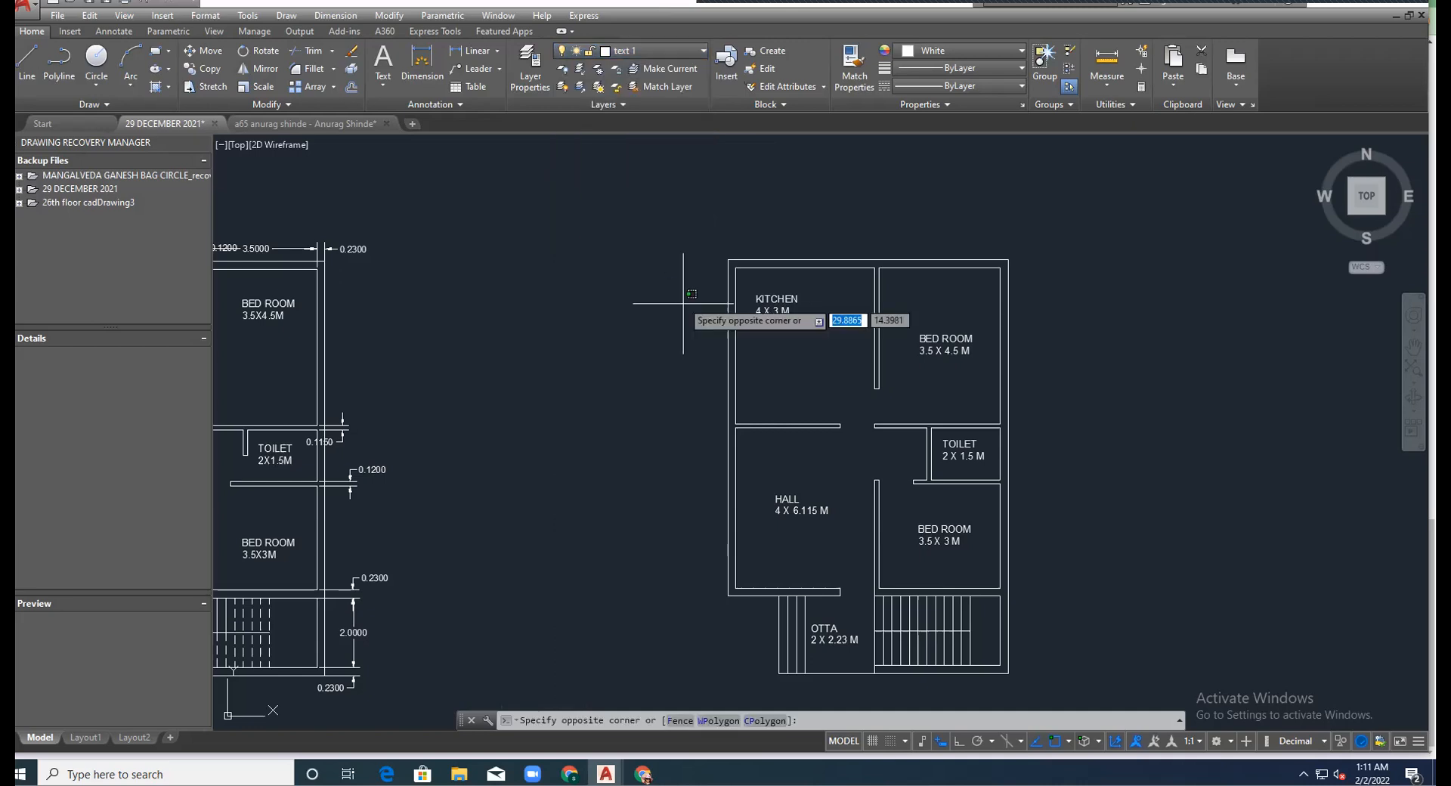
click(530, 85)
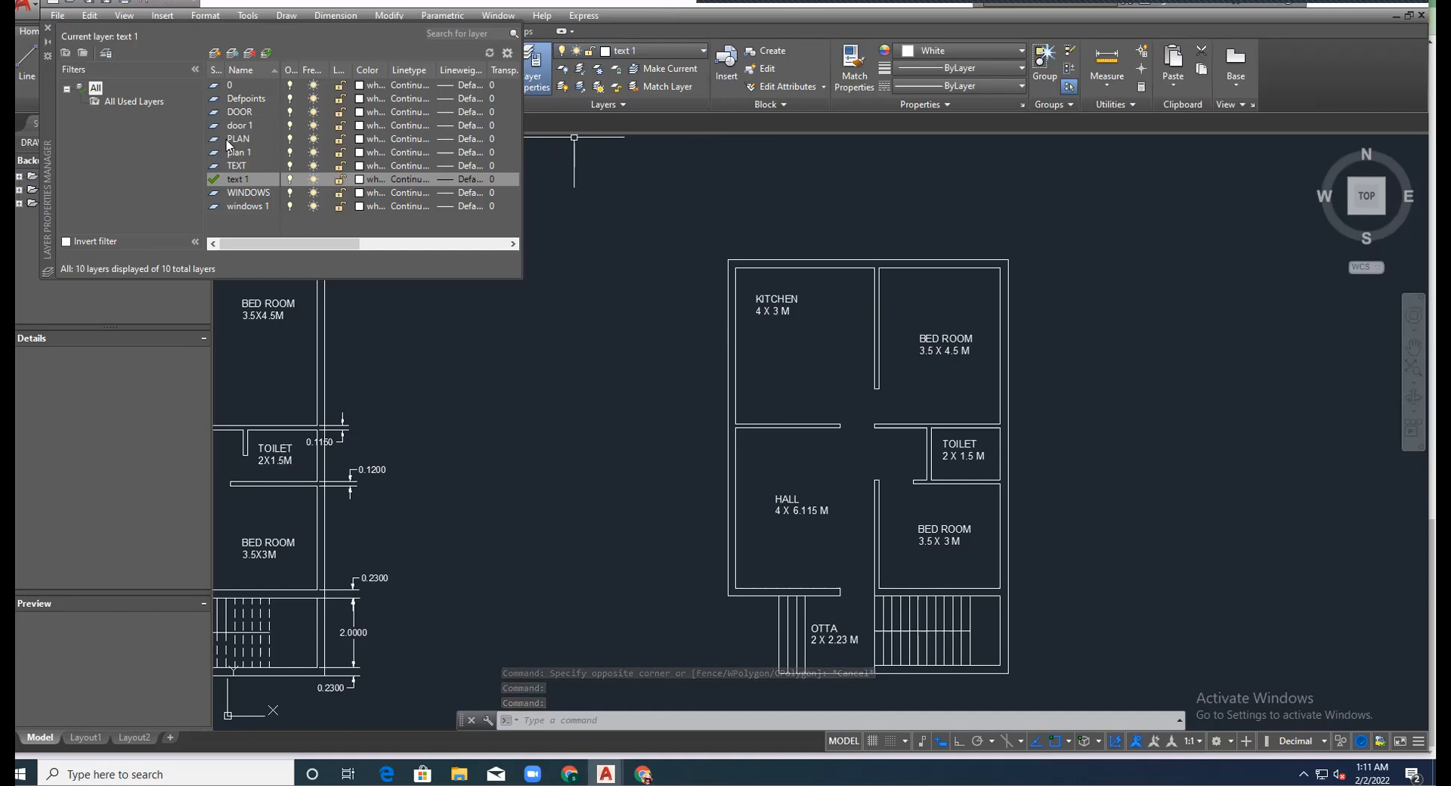
click(215, 55)
text(DIM)
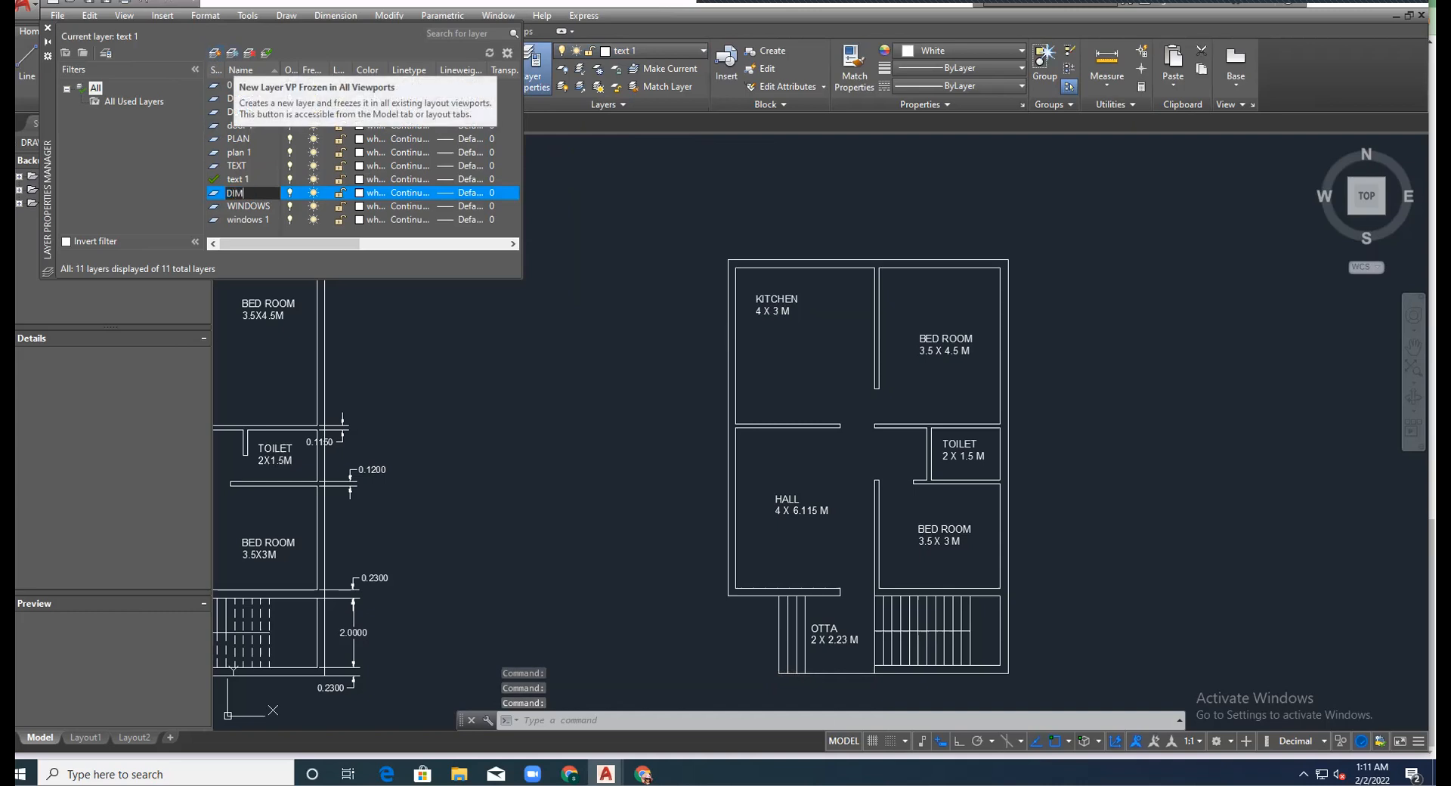
text(ENSION)
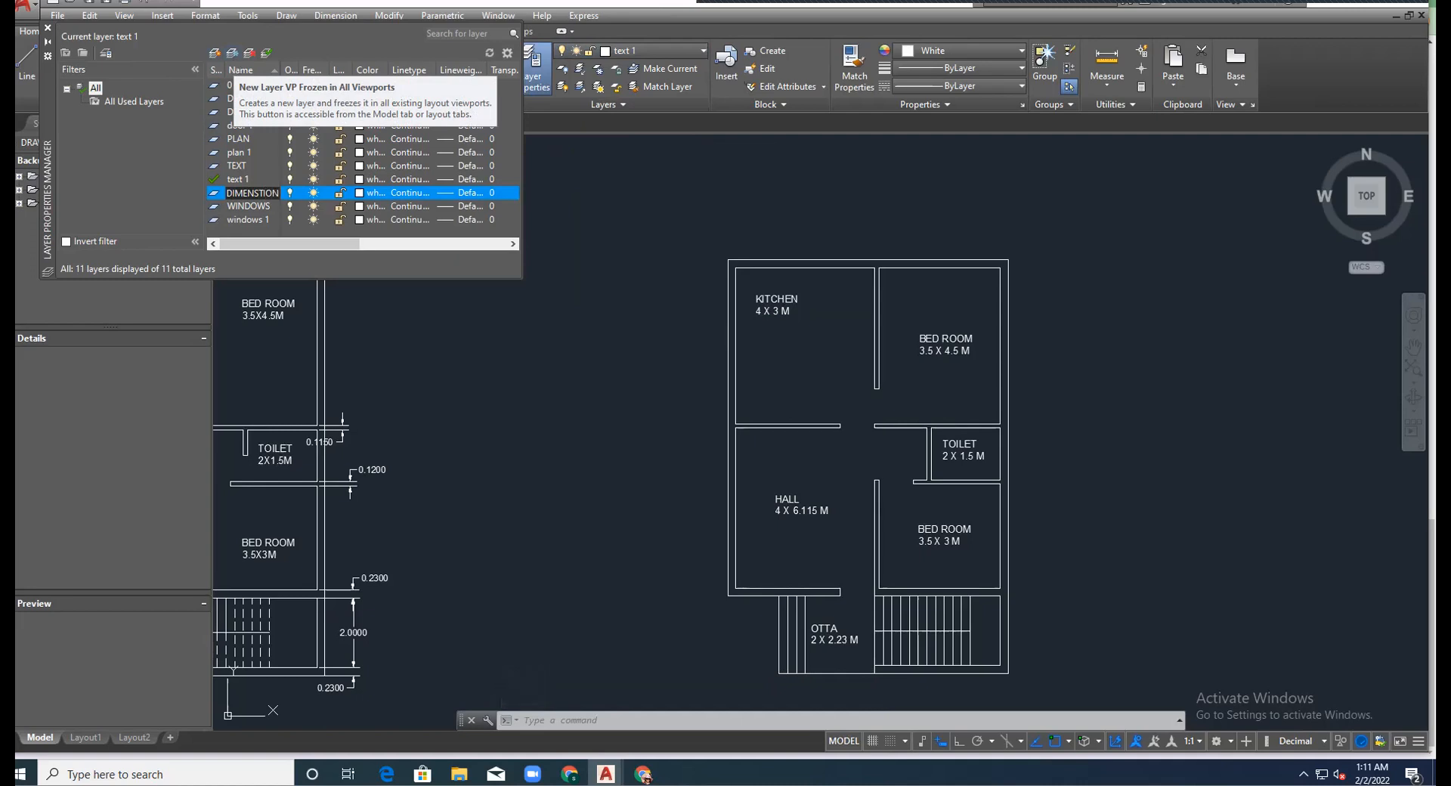
Make the DIMENSTION layer current and close the layer manager.
click(265, 57)
click(708, 267)
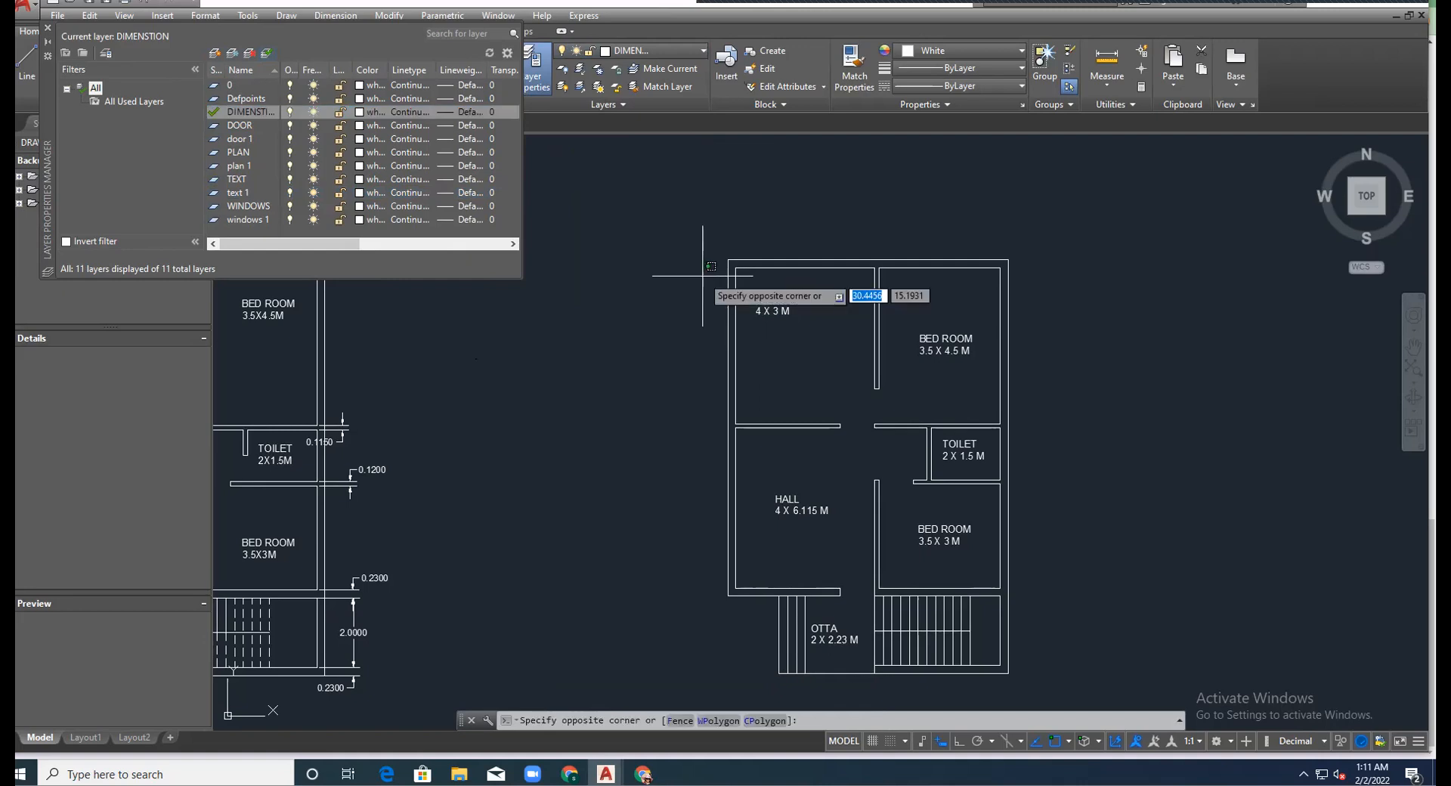
click(46, 29)
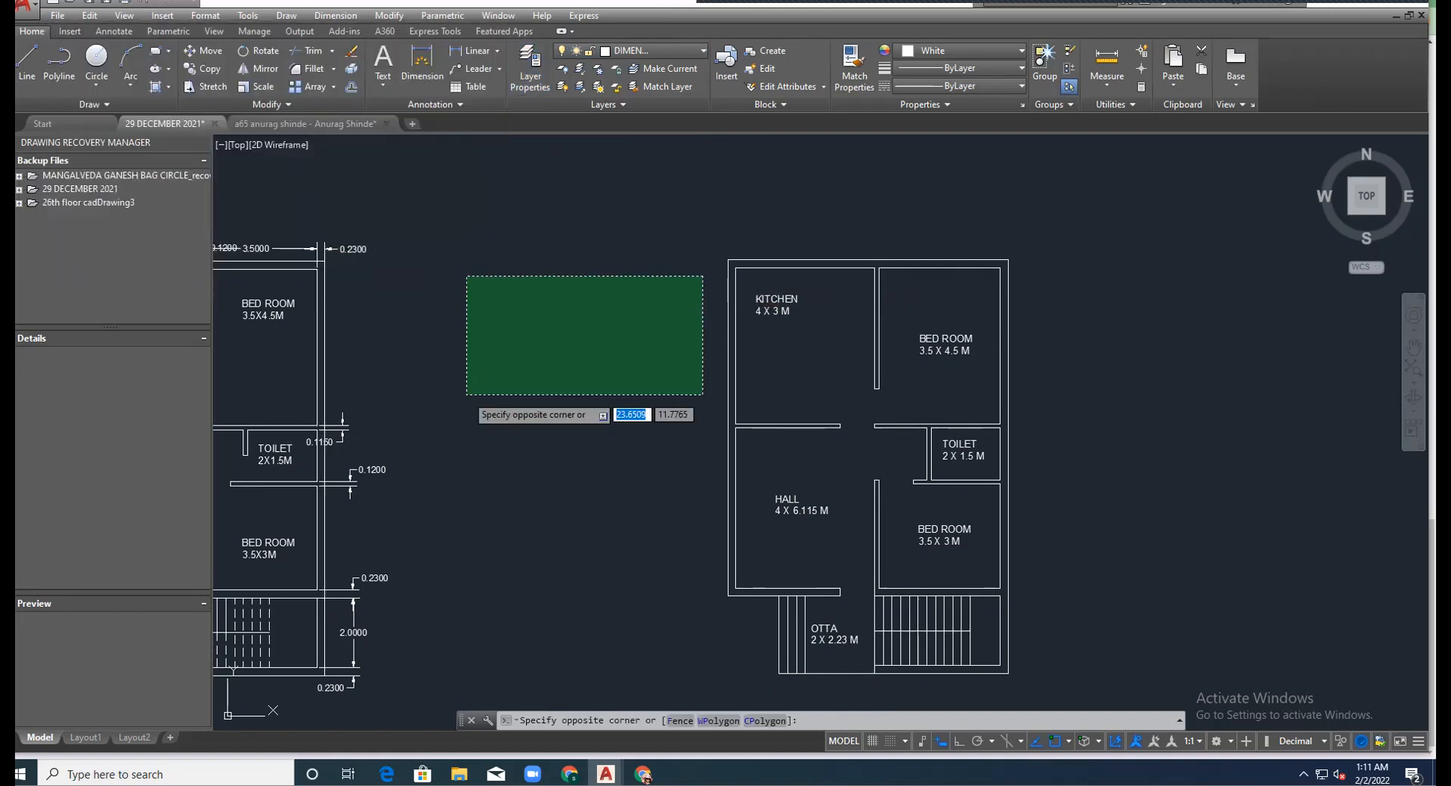
click(466, 395)
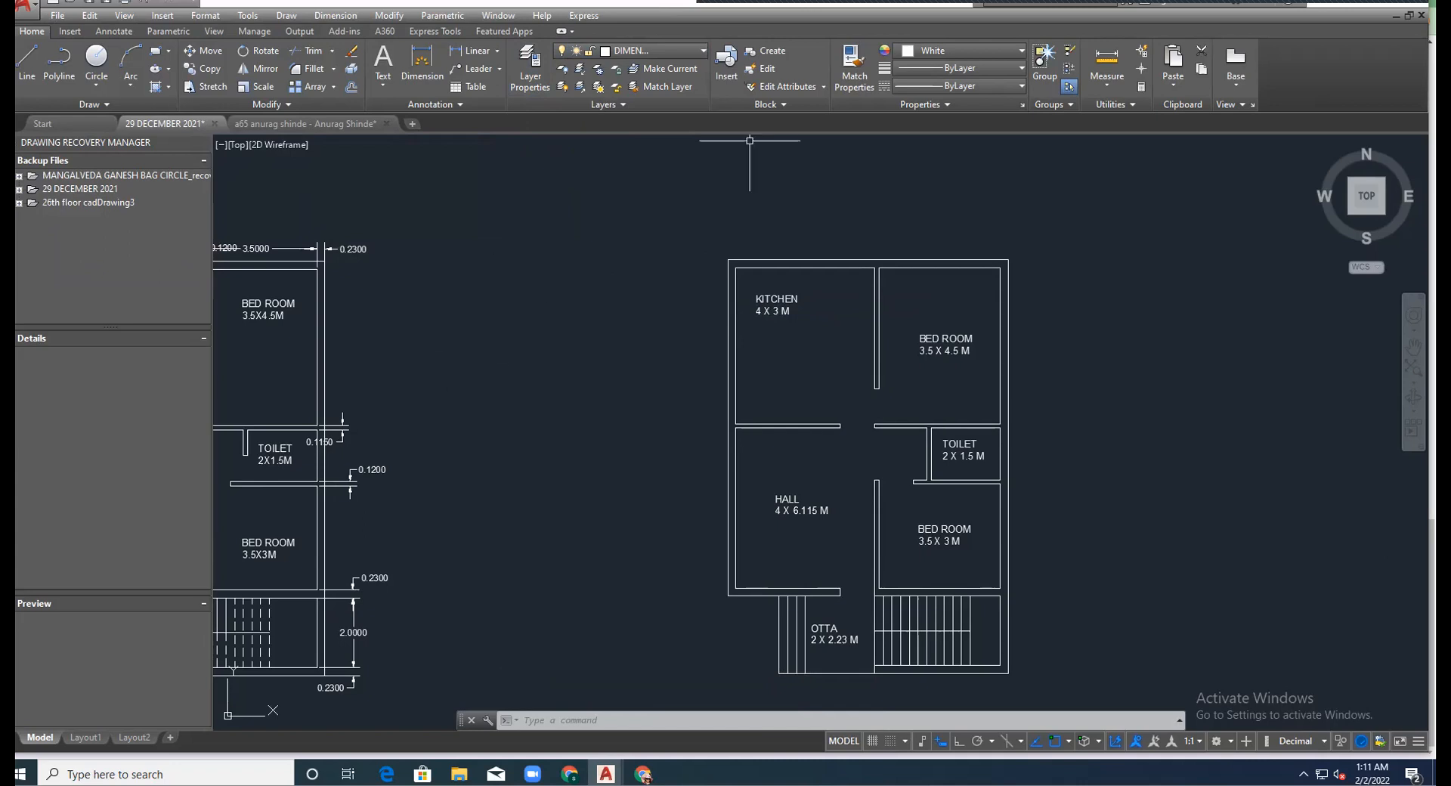
Add a horizontal linear dimension for the kitchen's outer left wall thickness, placing it above the plan's upper-left corner.
scroll(749, 144, down, 2)
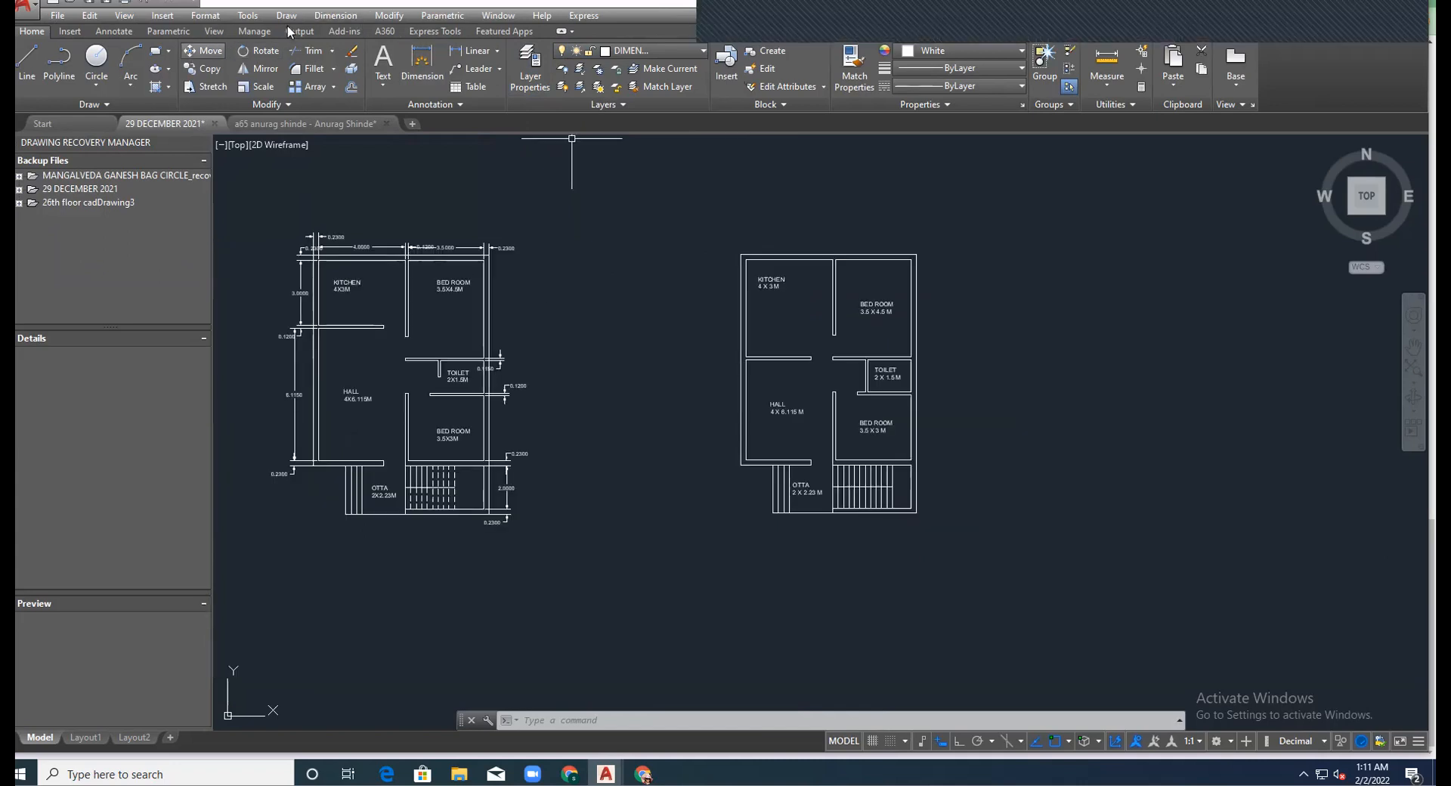
click(335, 16)
click(340, 52)
scroll(753, 236, up, 5)
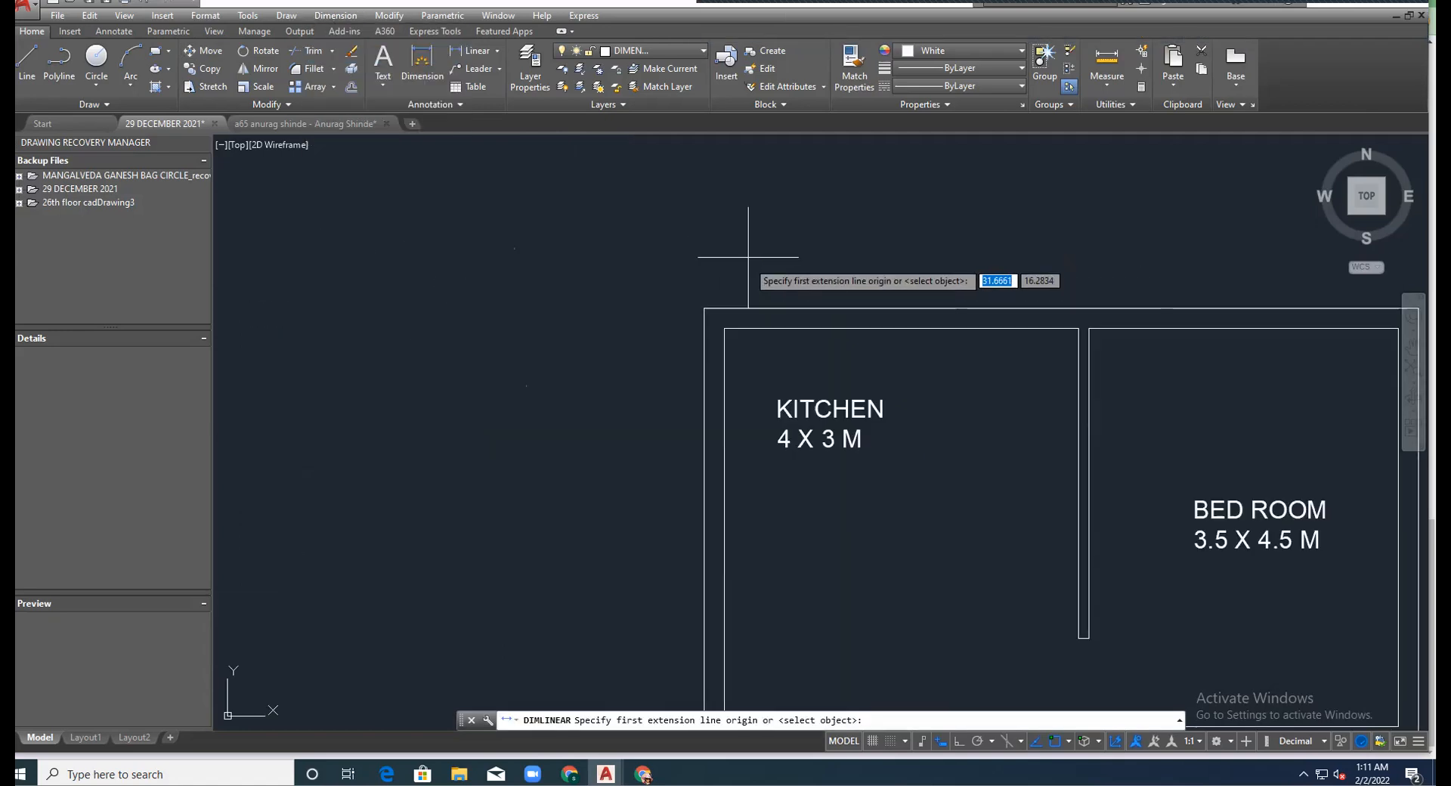
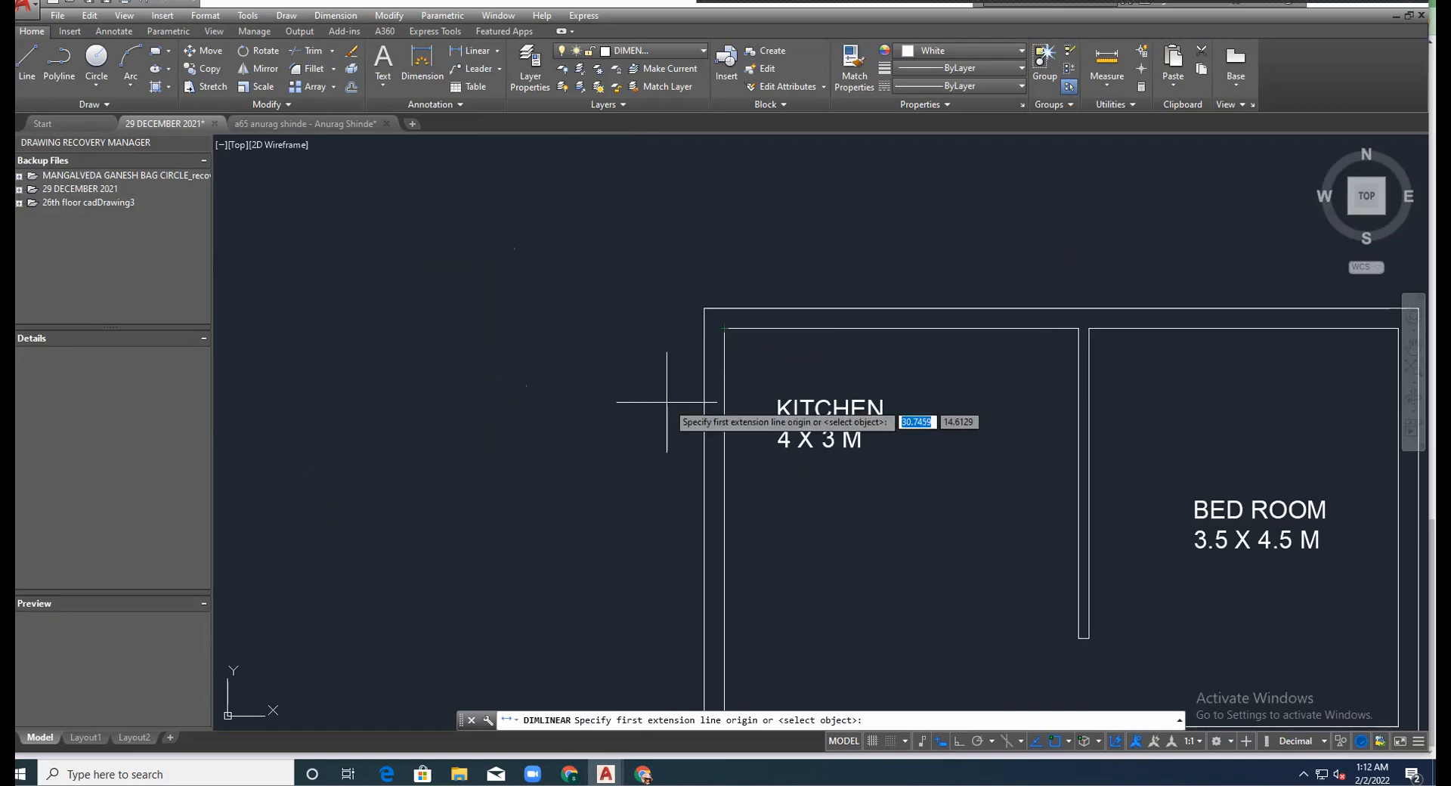
click(704, 309)
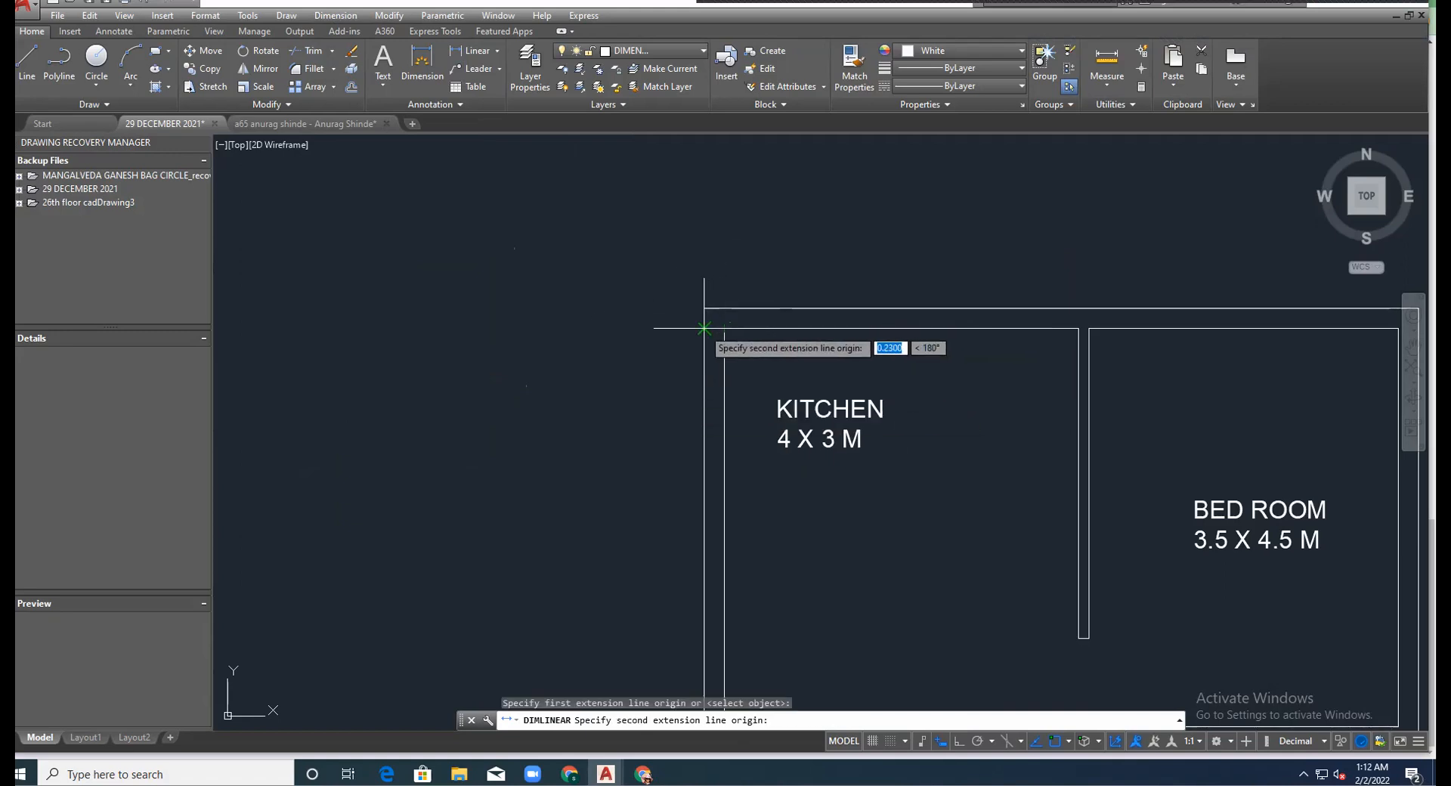
click(724, 328)
click(696, 220)
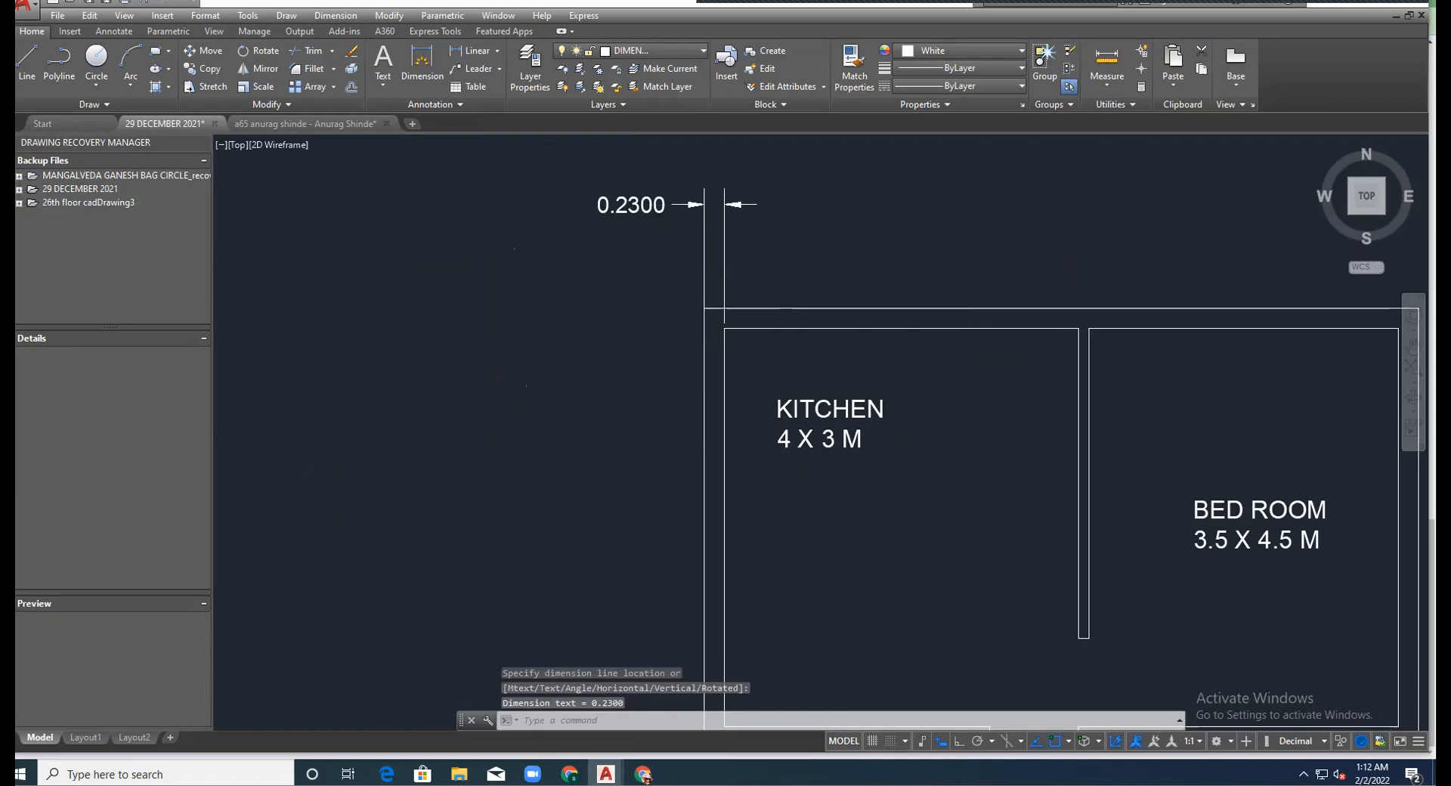
scroll(695, 268, down, 2)
middle_drag(878, 203, 806, 227)
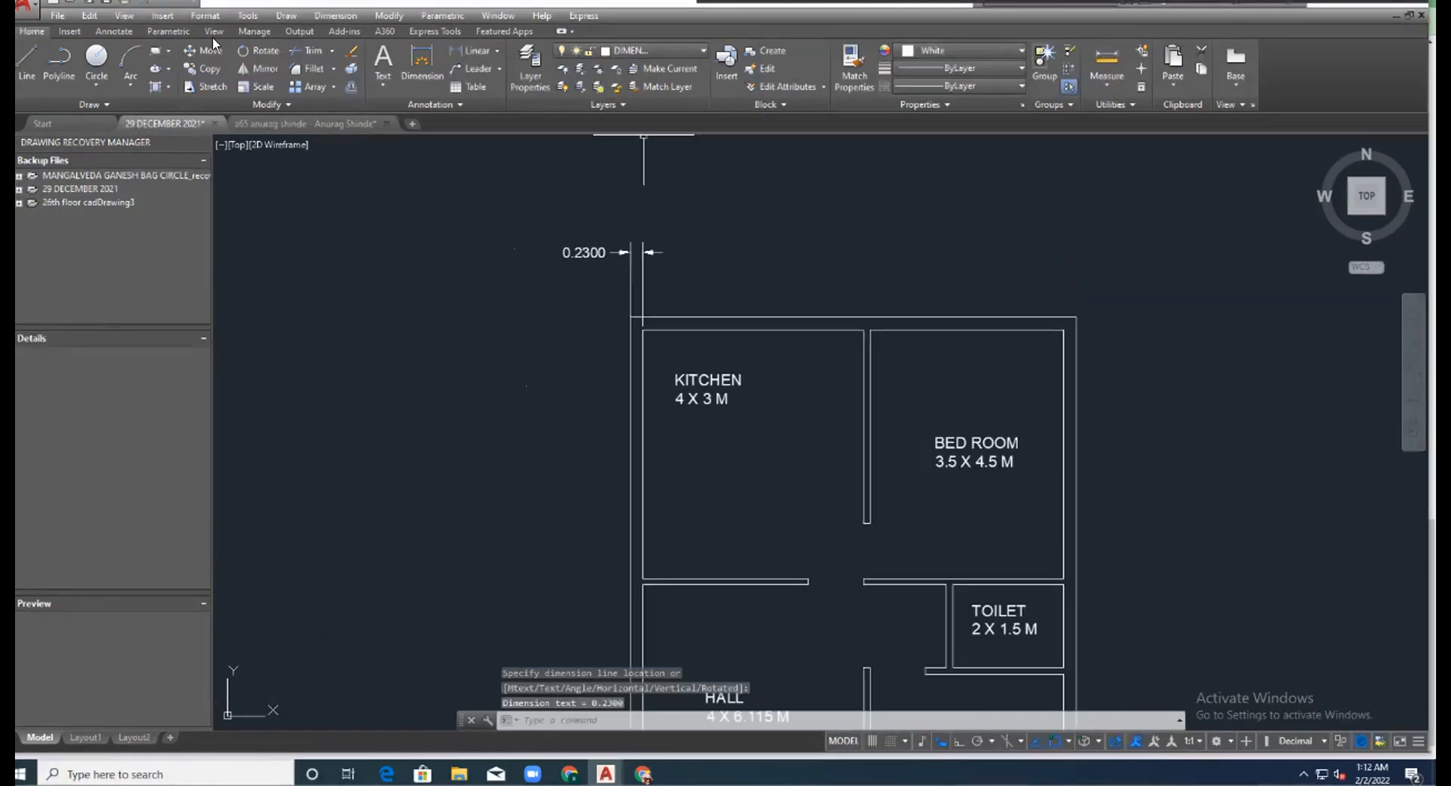
click(350, 21)
click(347, 55)
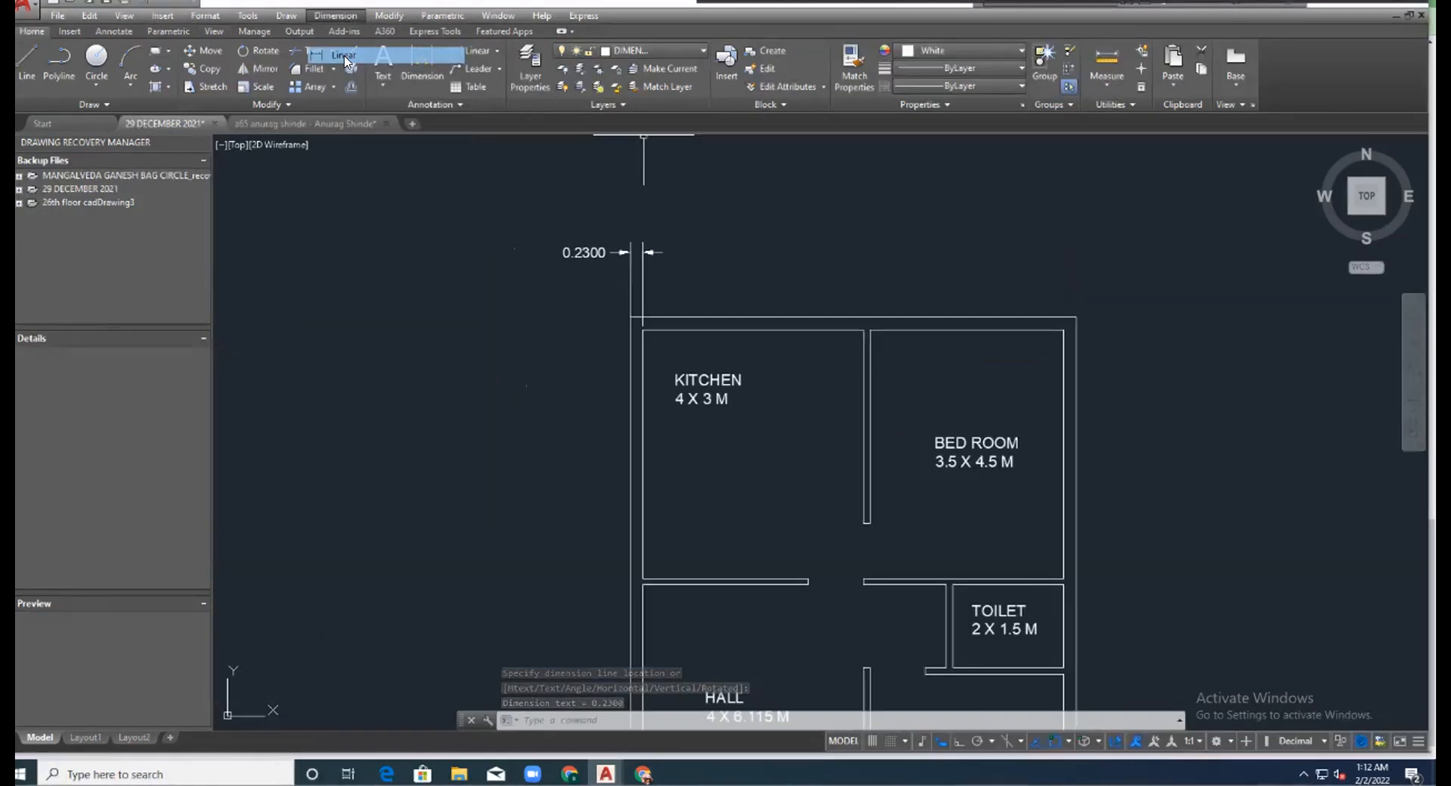
click(641, 317)
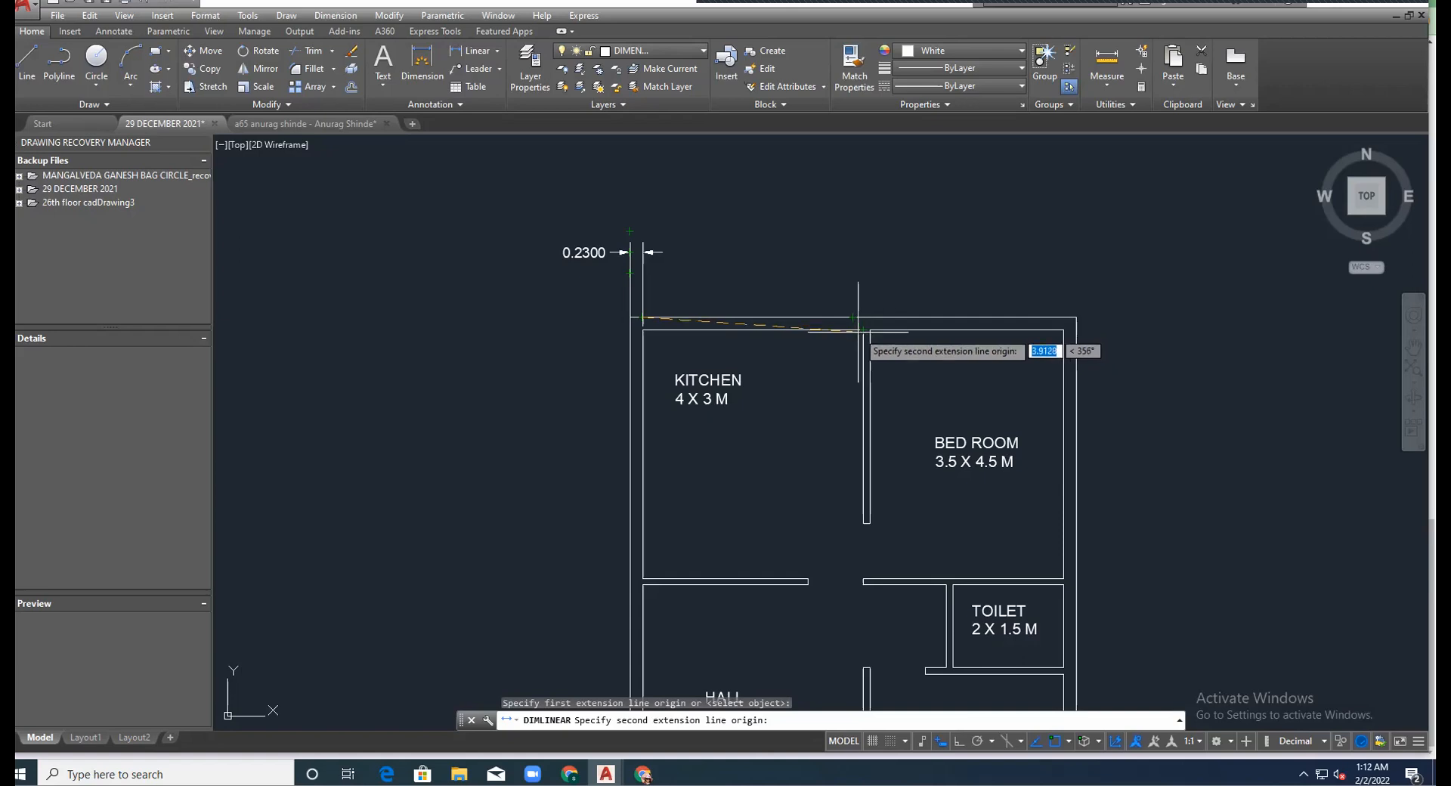
key(Escape)
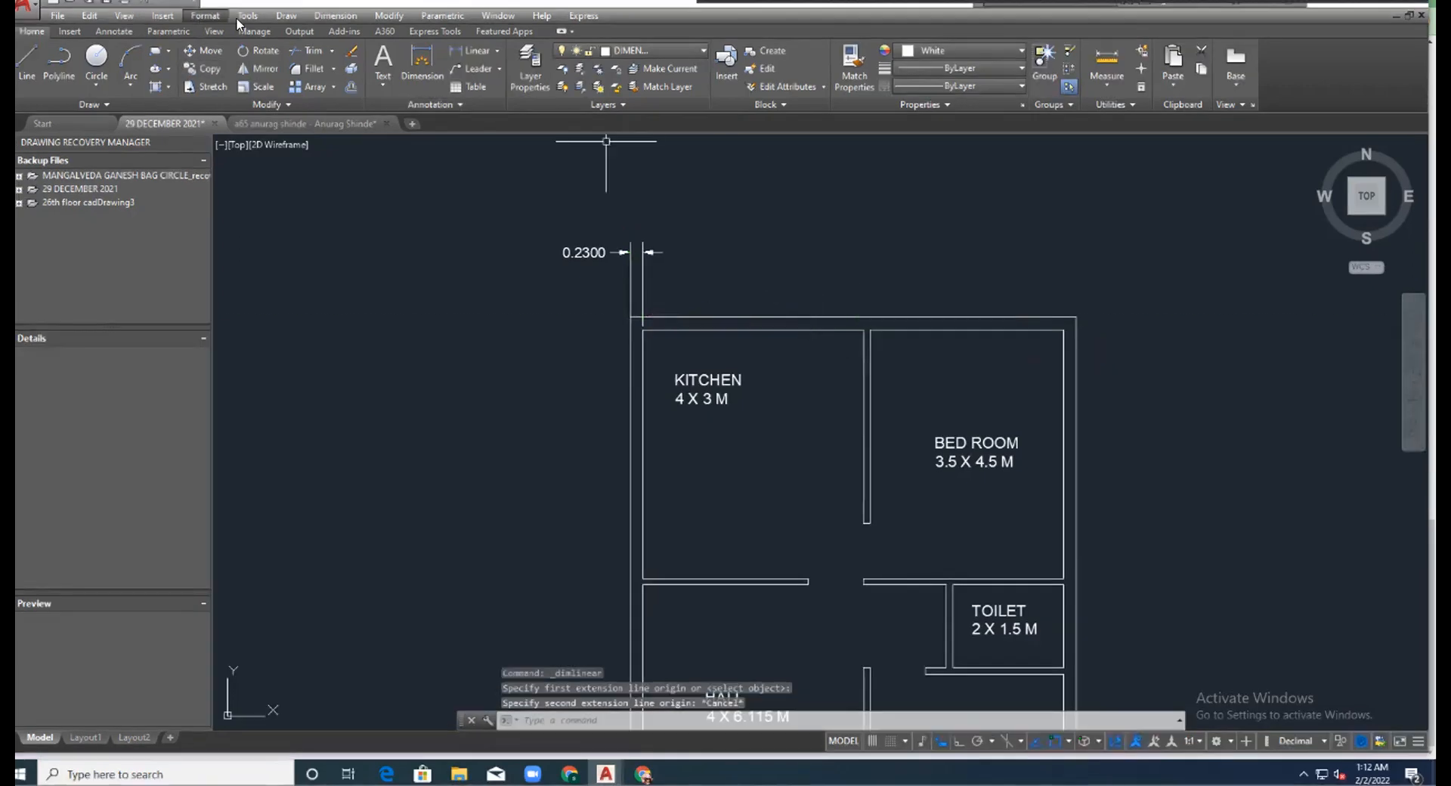
click(287, 16)
click(301, 47)
key(Escape)
Add a horizontal linear dimension for the kitchen's inner width, aligned with the outer wall thickness dimension above the plan.
click(320, 12)
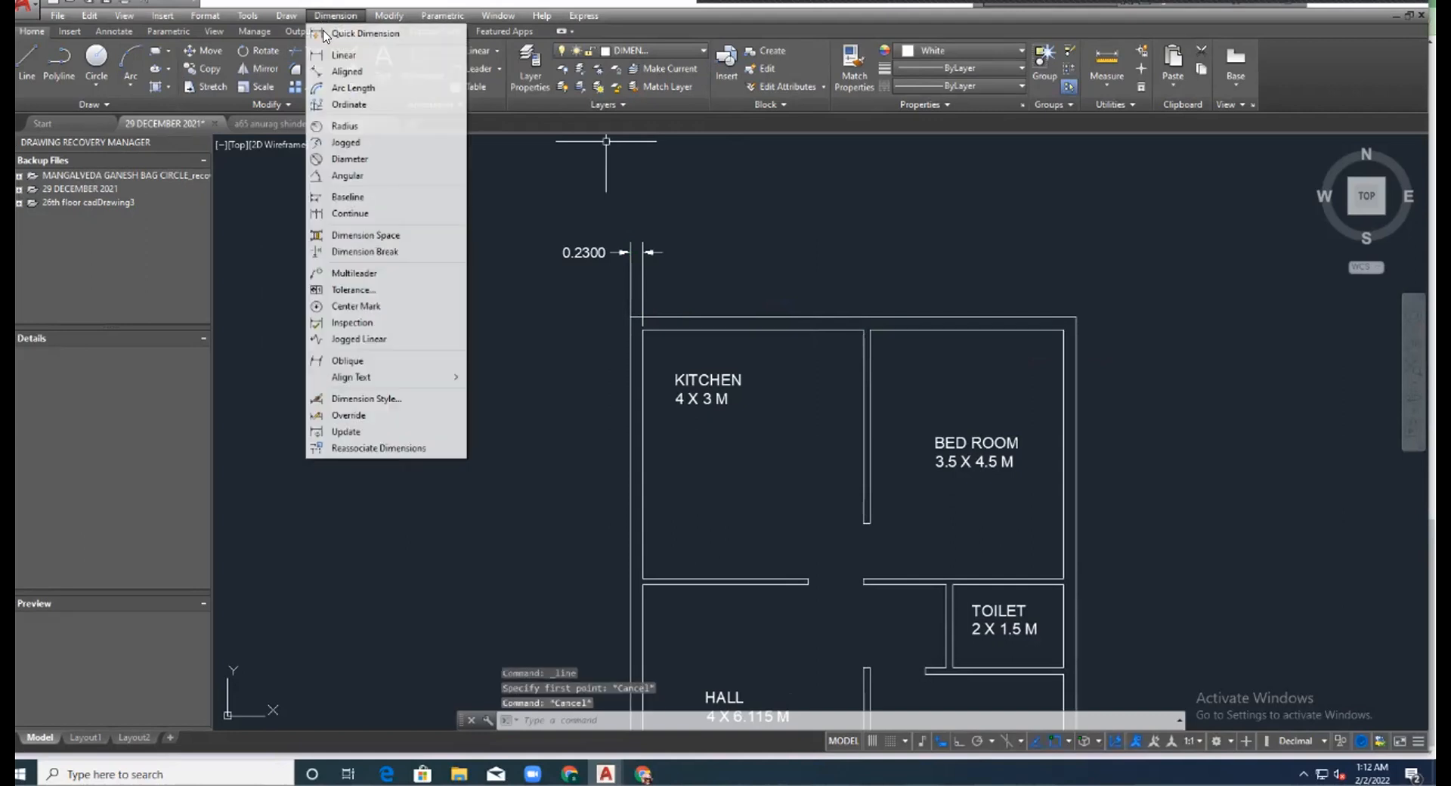
click(332, 54)
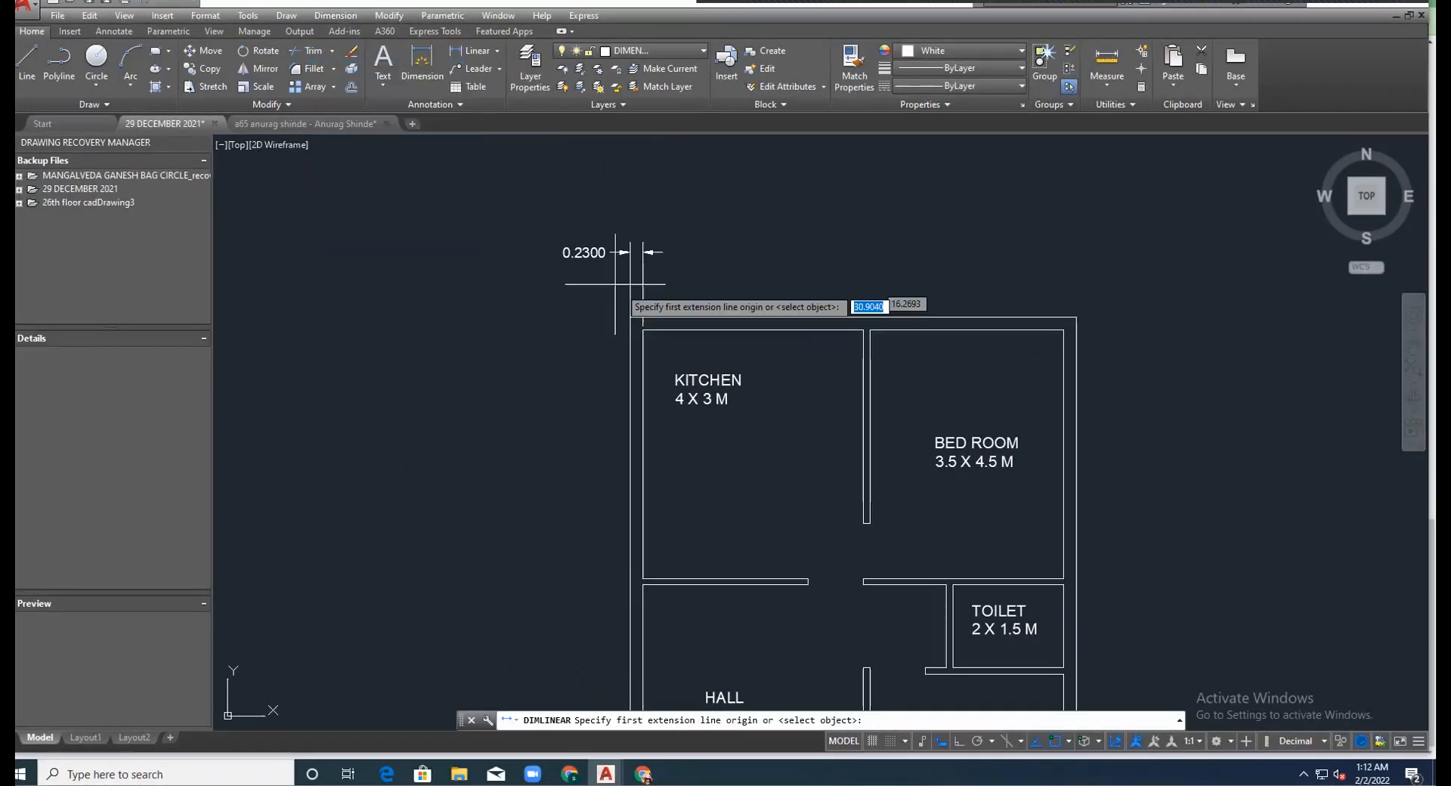
click(642, 330)
click(863, 330)
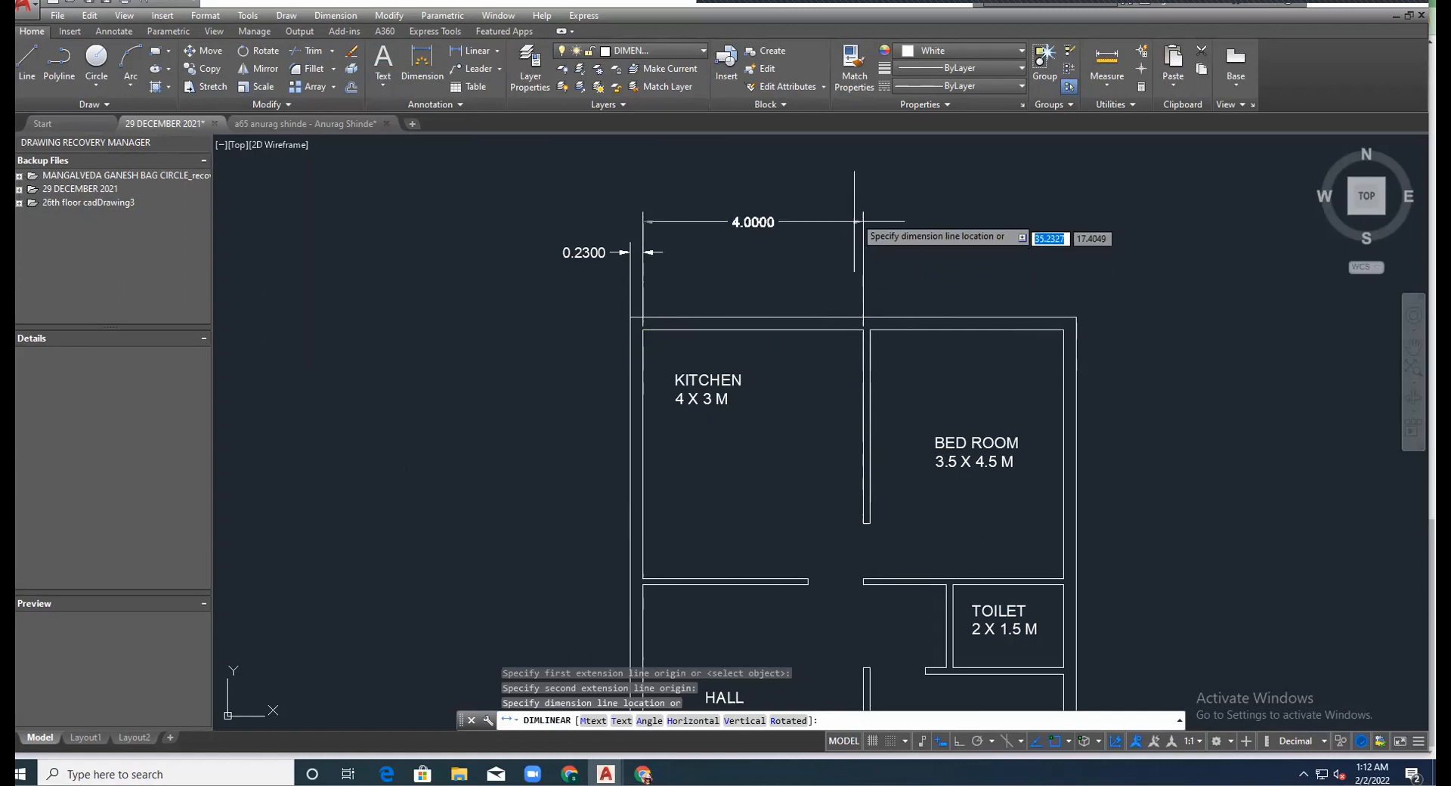
click(845, 252)
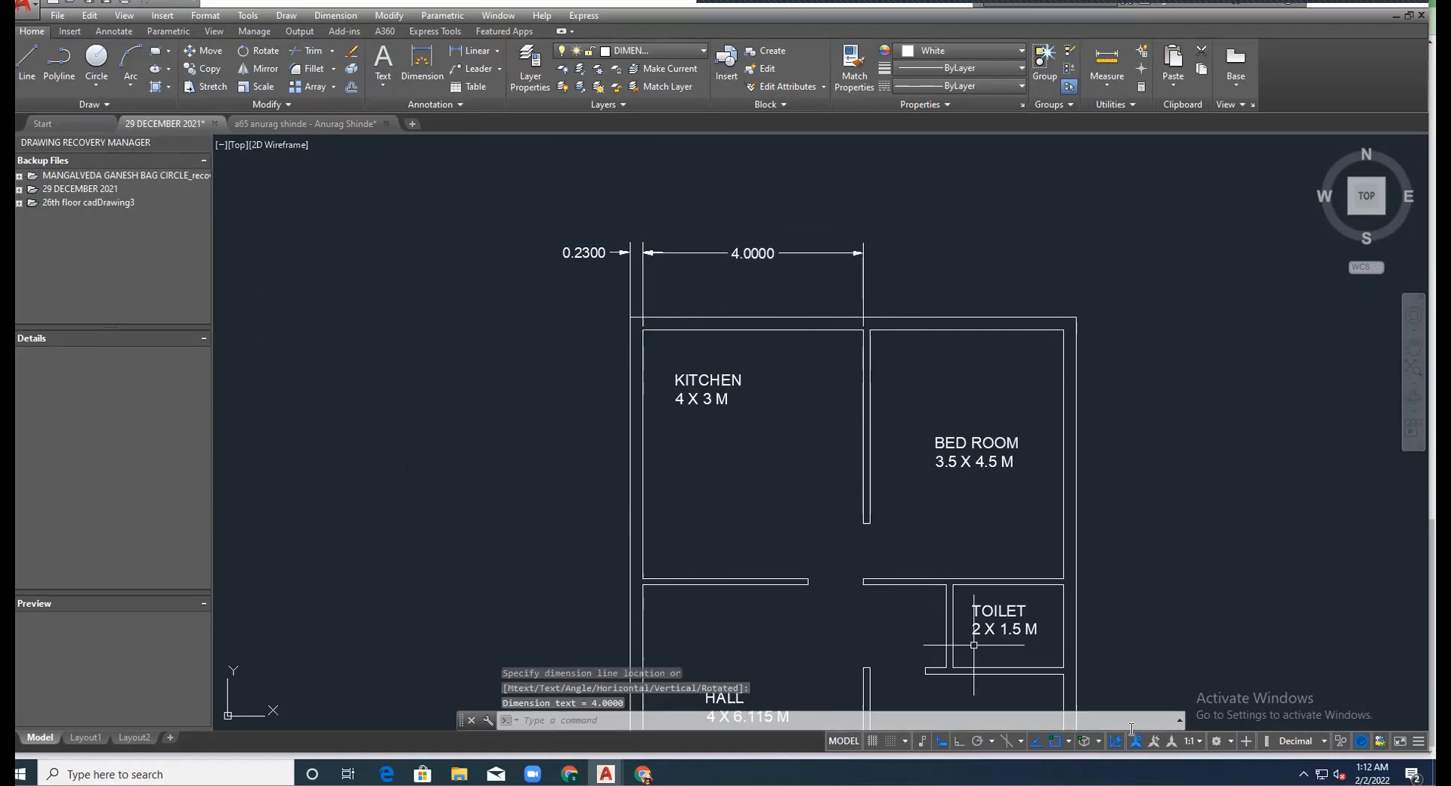
Turn Ortho on and dimension the thickness of the partition between the kitchen and upper bedroom, in line with the kitchen width dimension.
click(958, 743)
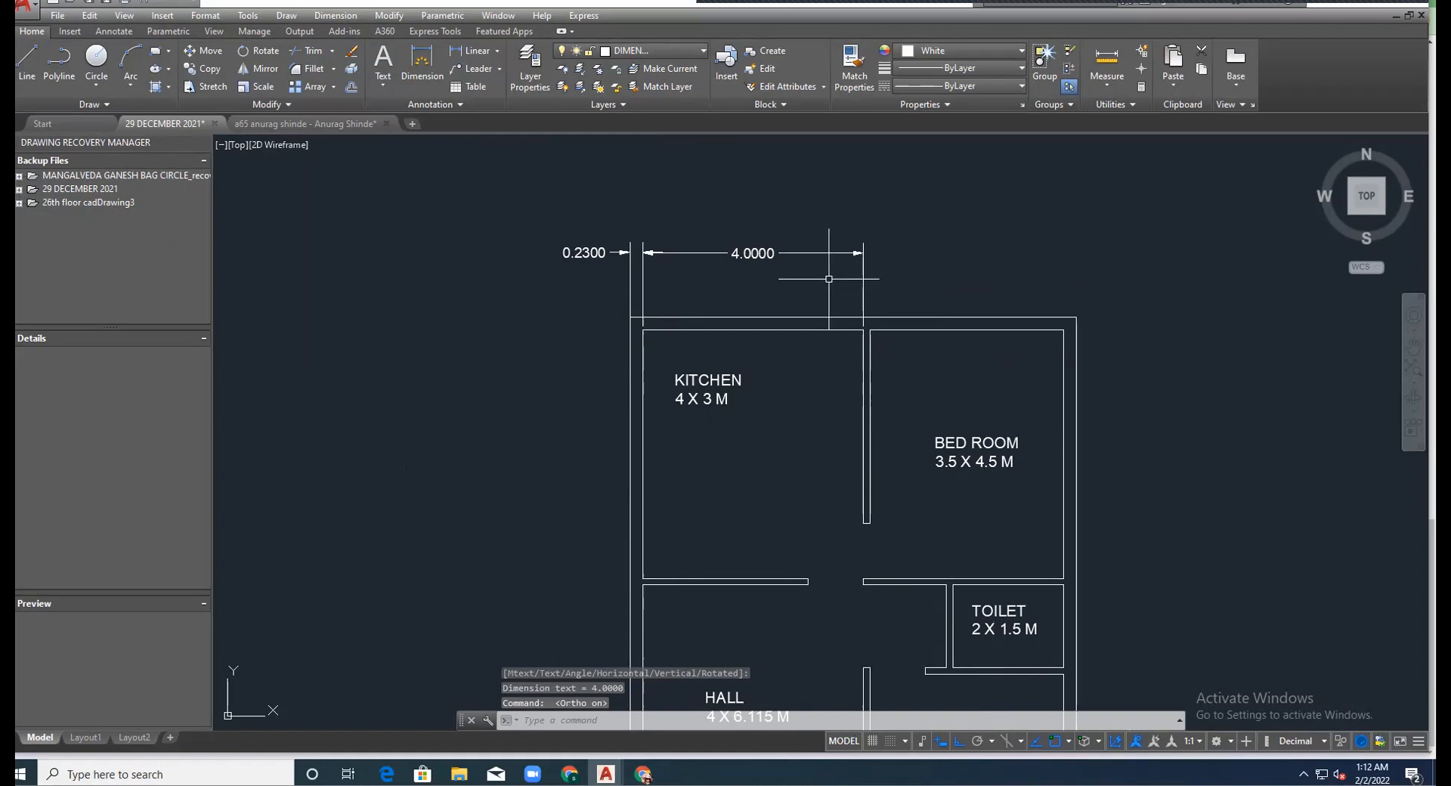
key(Return)
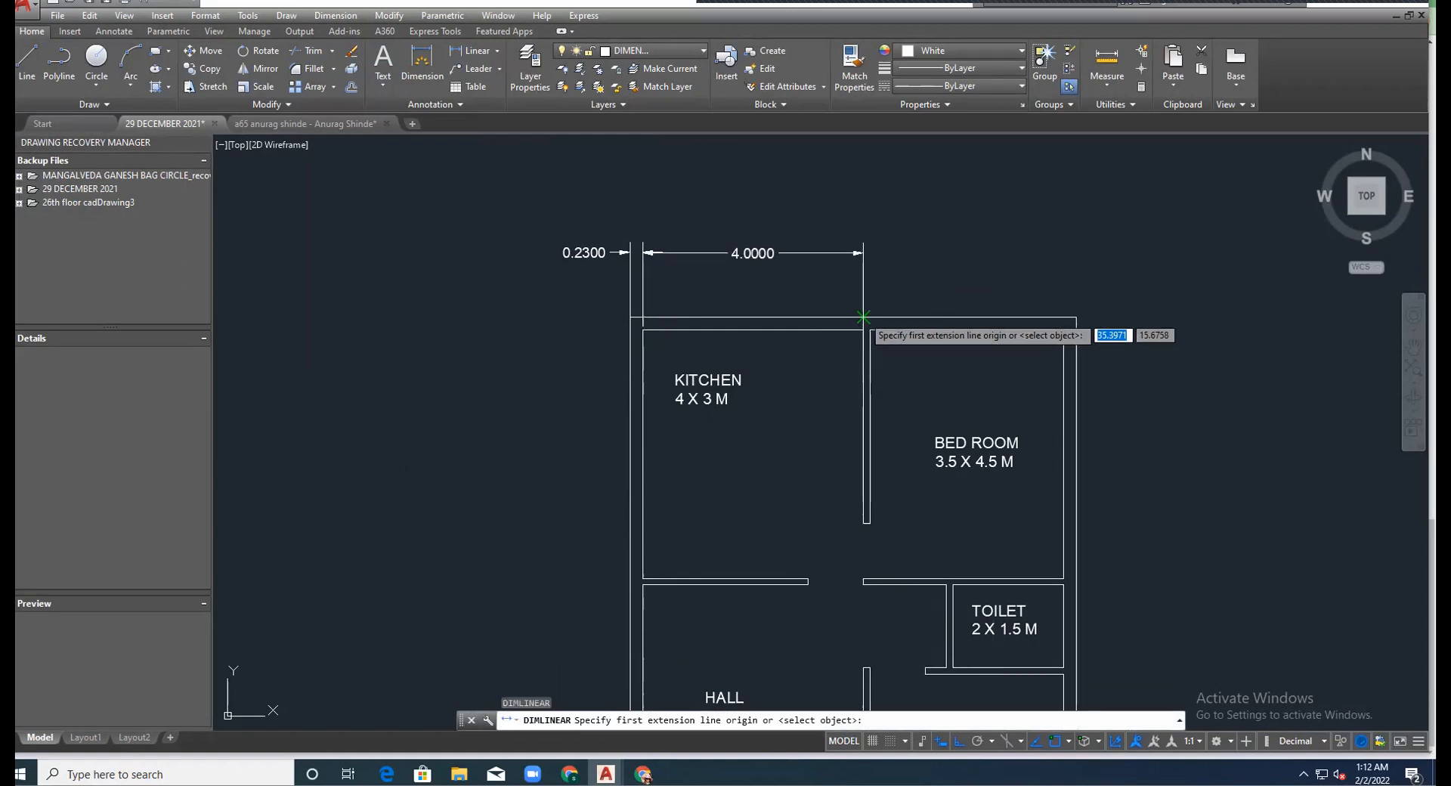
click(865, 329)
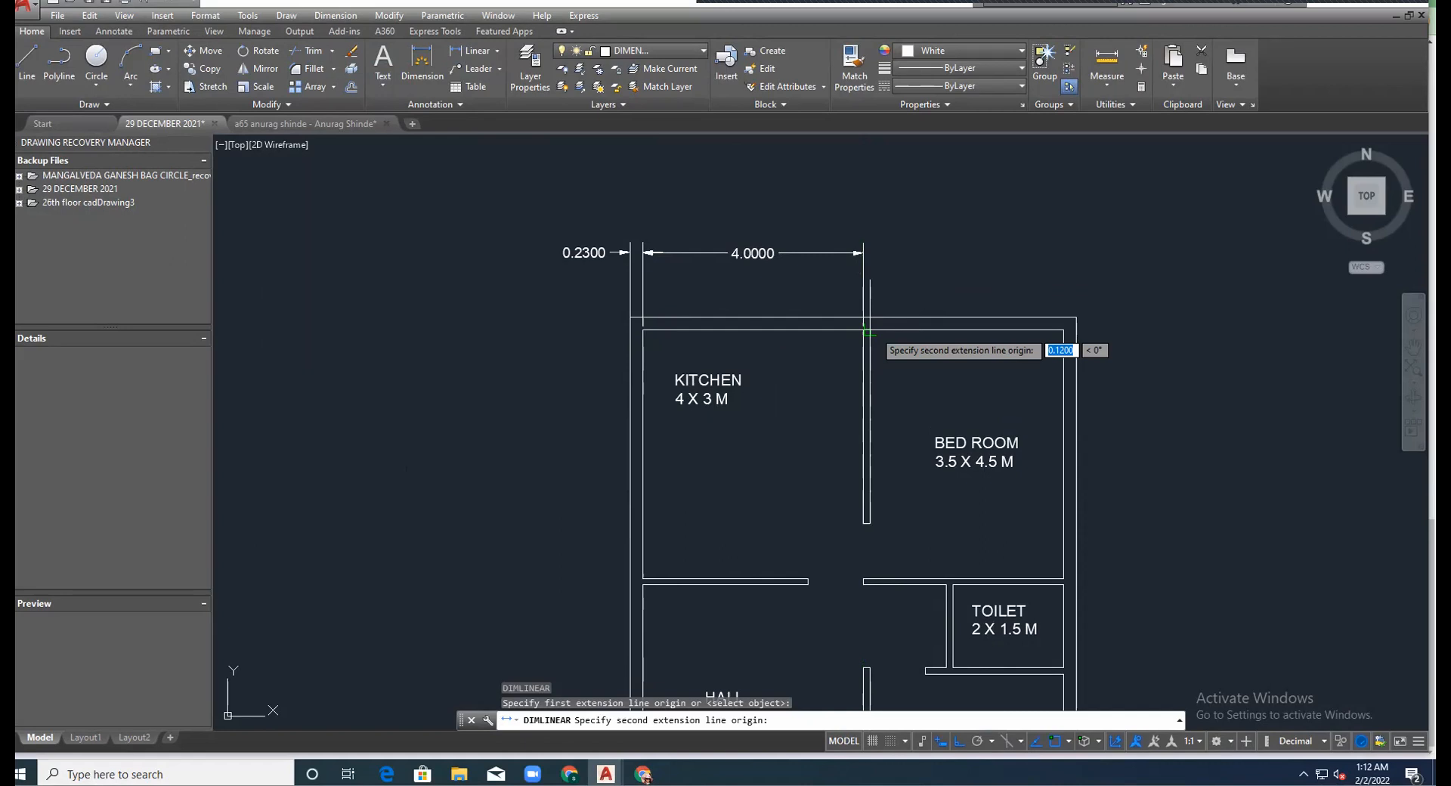
click(870, 330)
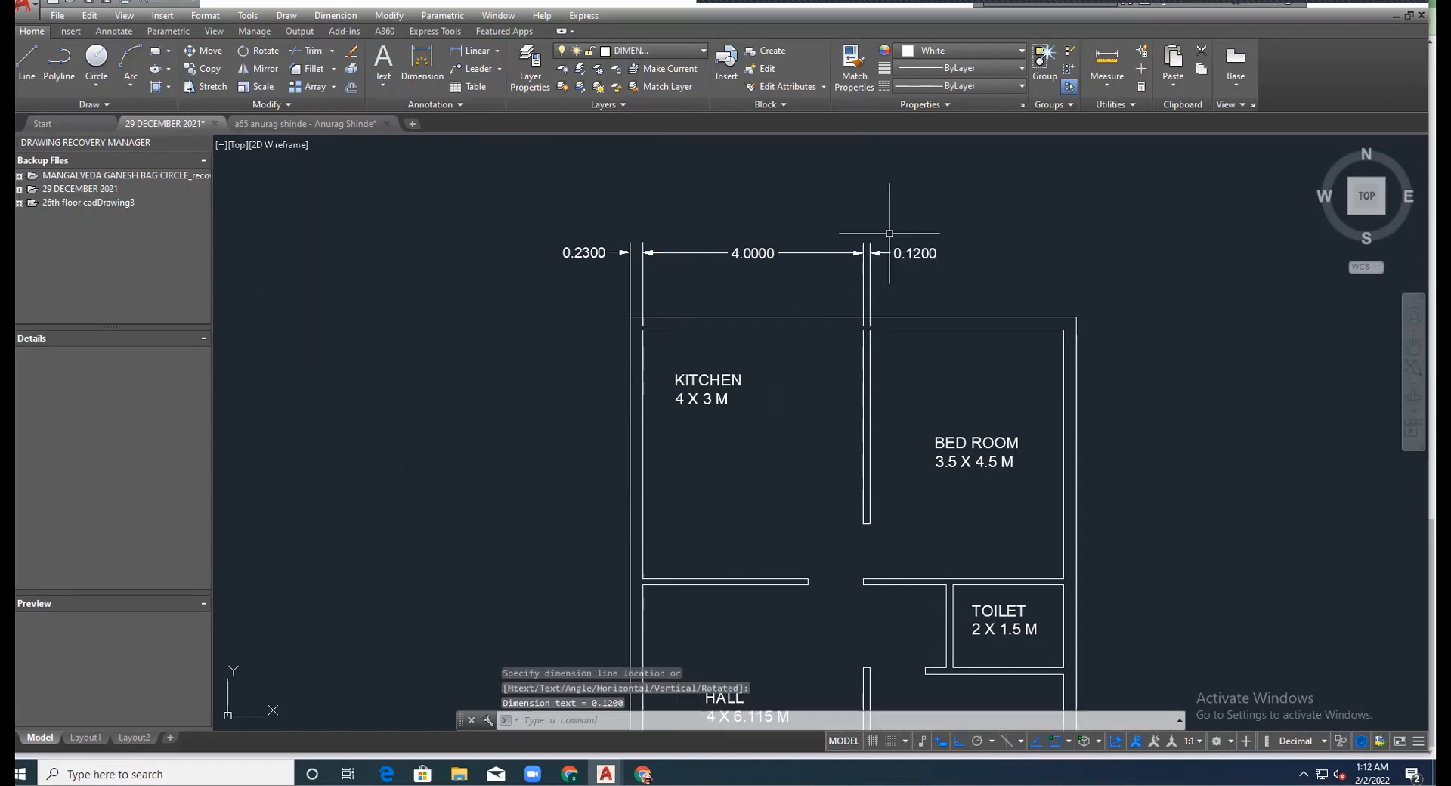
Add a horizontal linear dimension for the upper bedroom's inner width, in the same row above the plan.
key(Return)
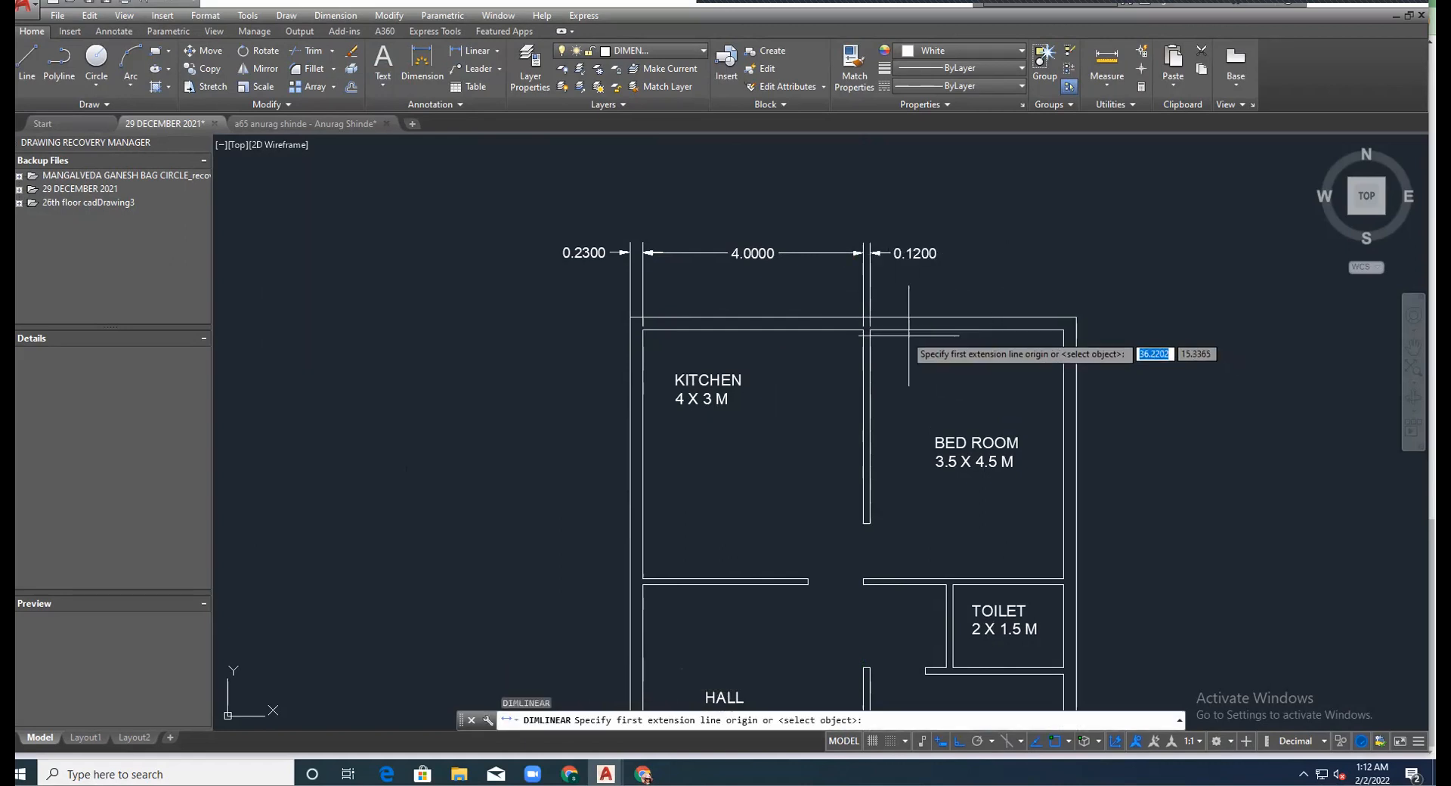
click(870, 330)
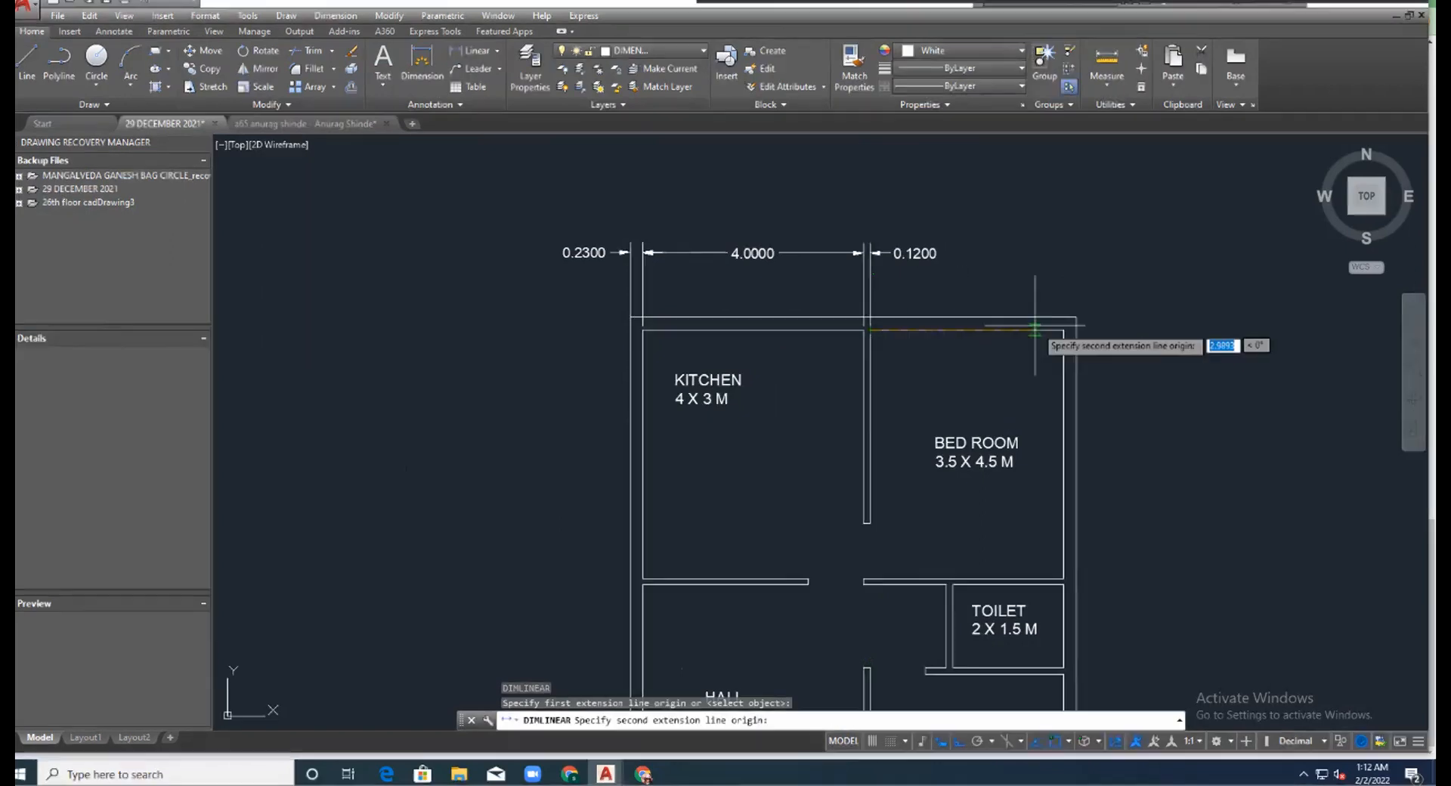
click(1064, 330)
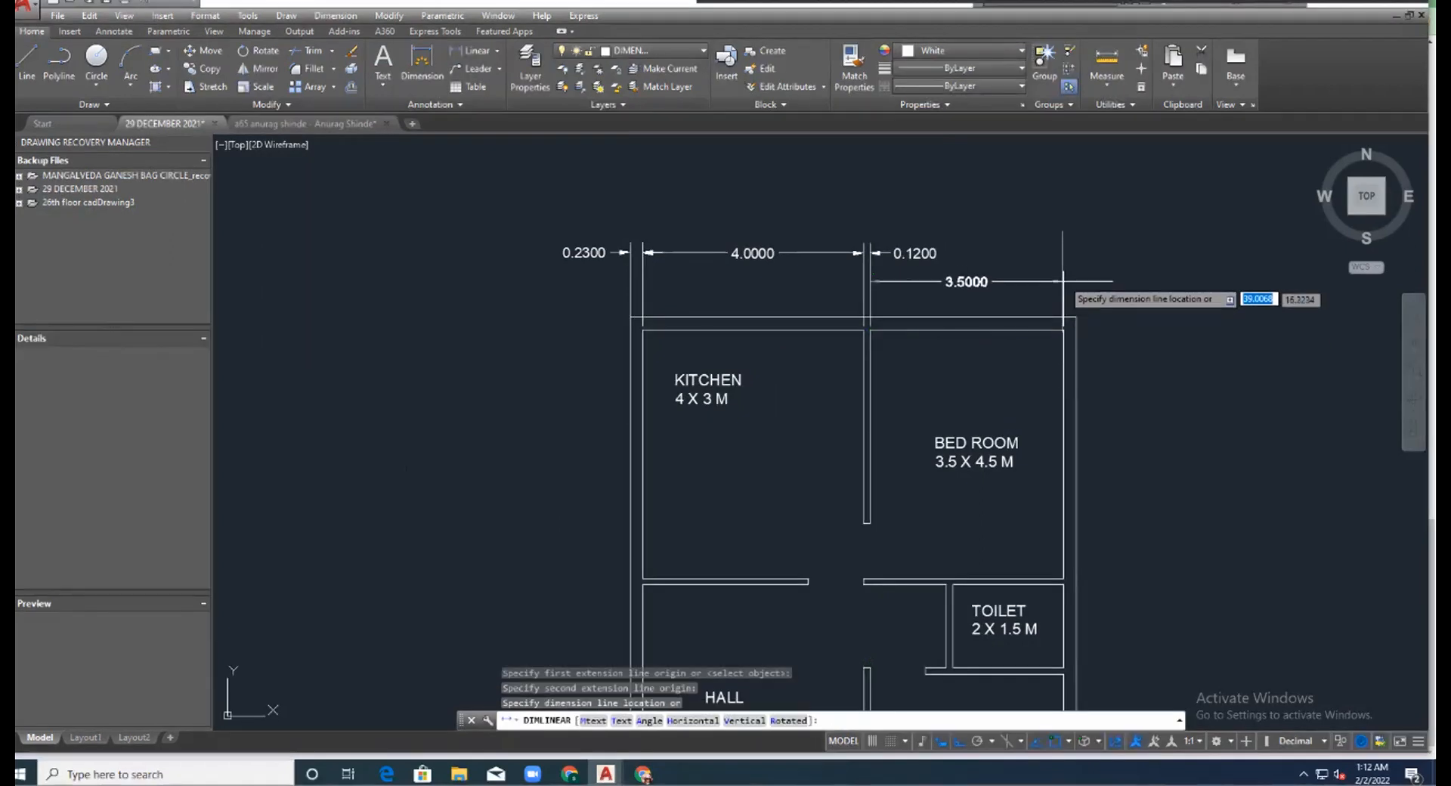
click(1061, 252)
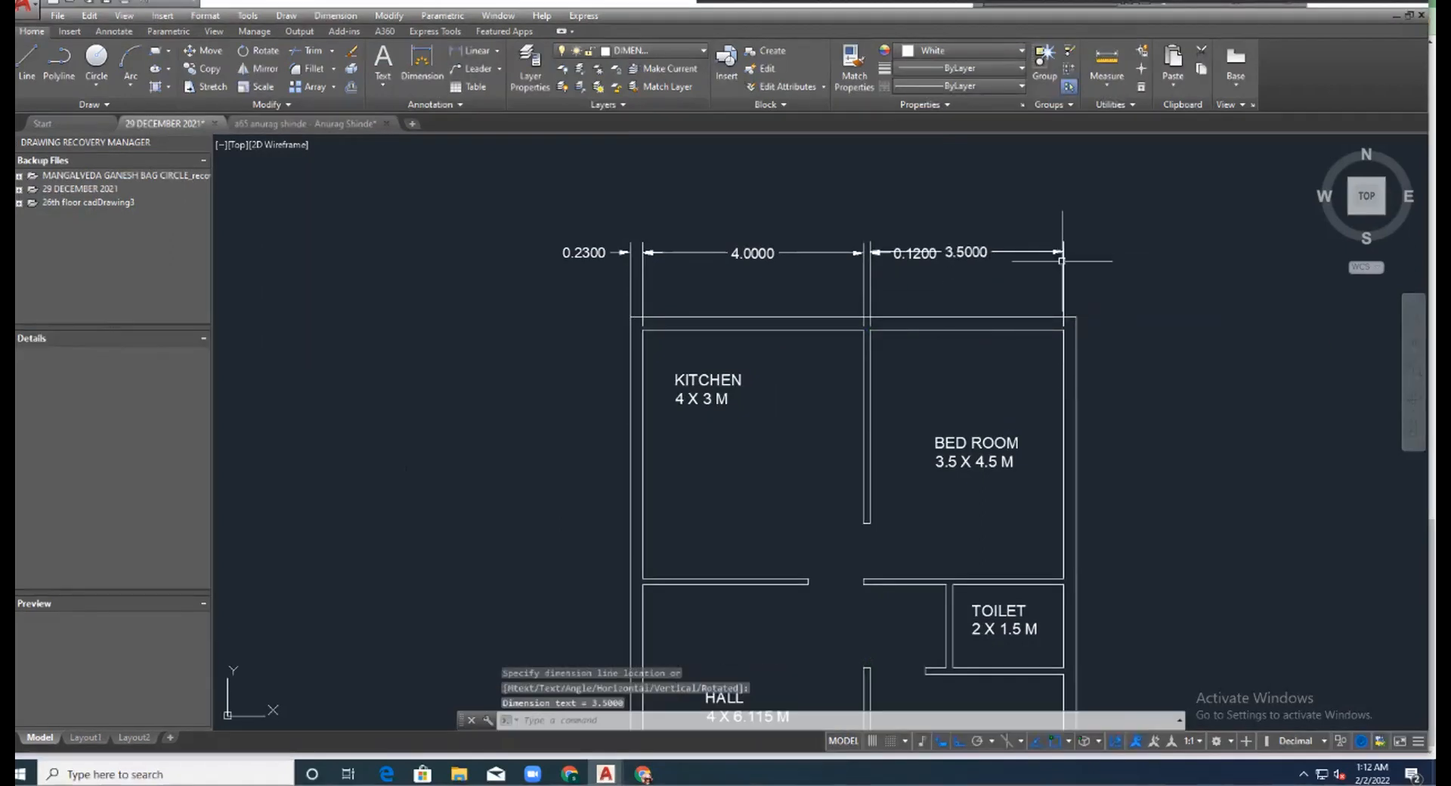
Add a horizontal linear dimension across the outer right wall at the plan's upper-right corner, completing the row above the plan.
key(Return)
click(1063, 318)
click(1074, 317)
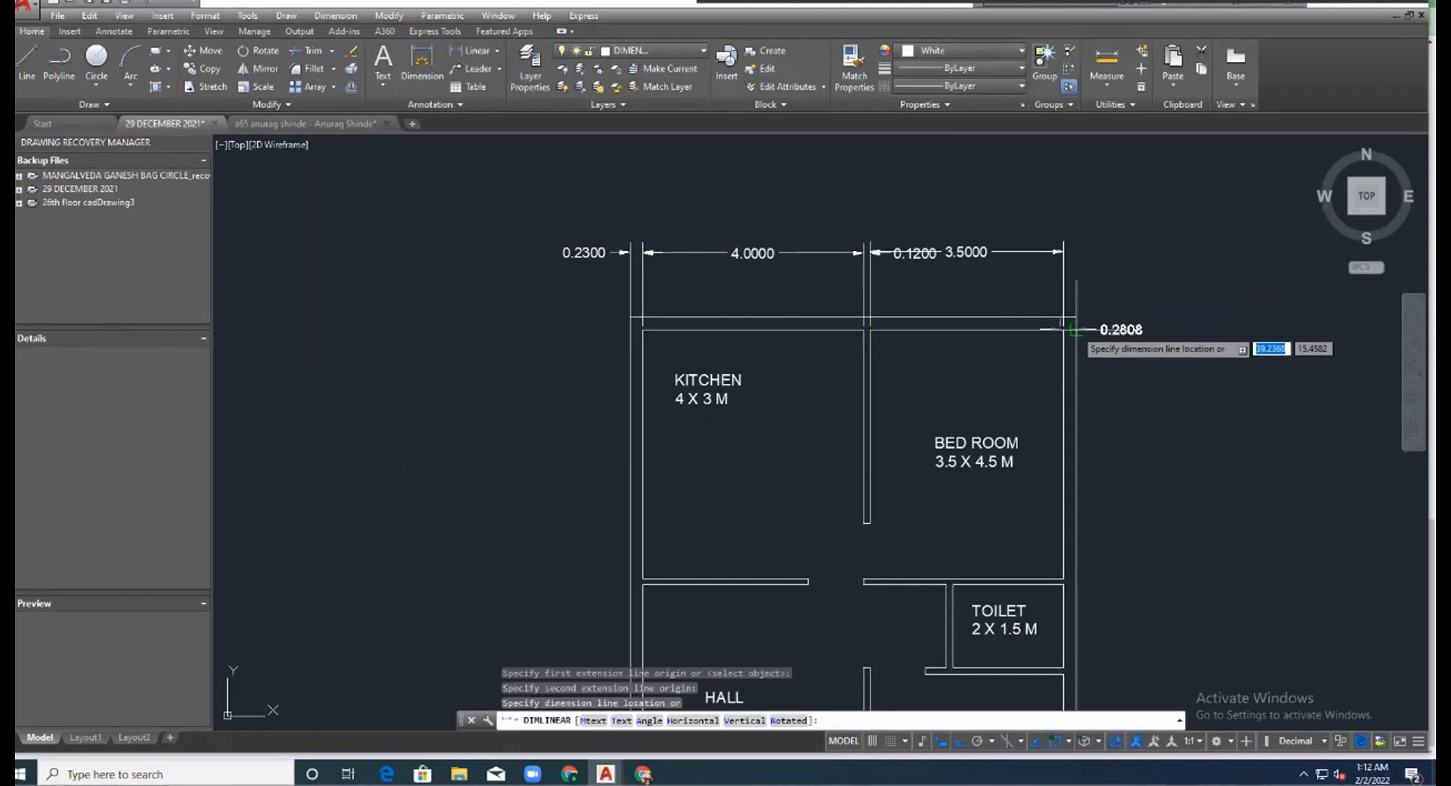
click(1074, 250)
Add a vertical linear dimension for the thickness of the hall's bottom wall, placing it outside the plan's left wall.
scroll(1074, 227, down, 4)
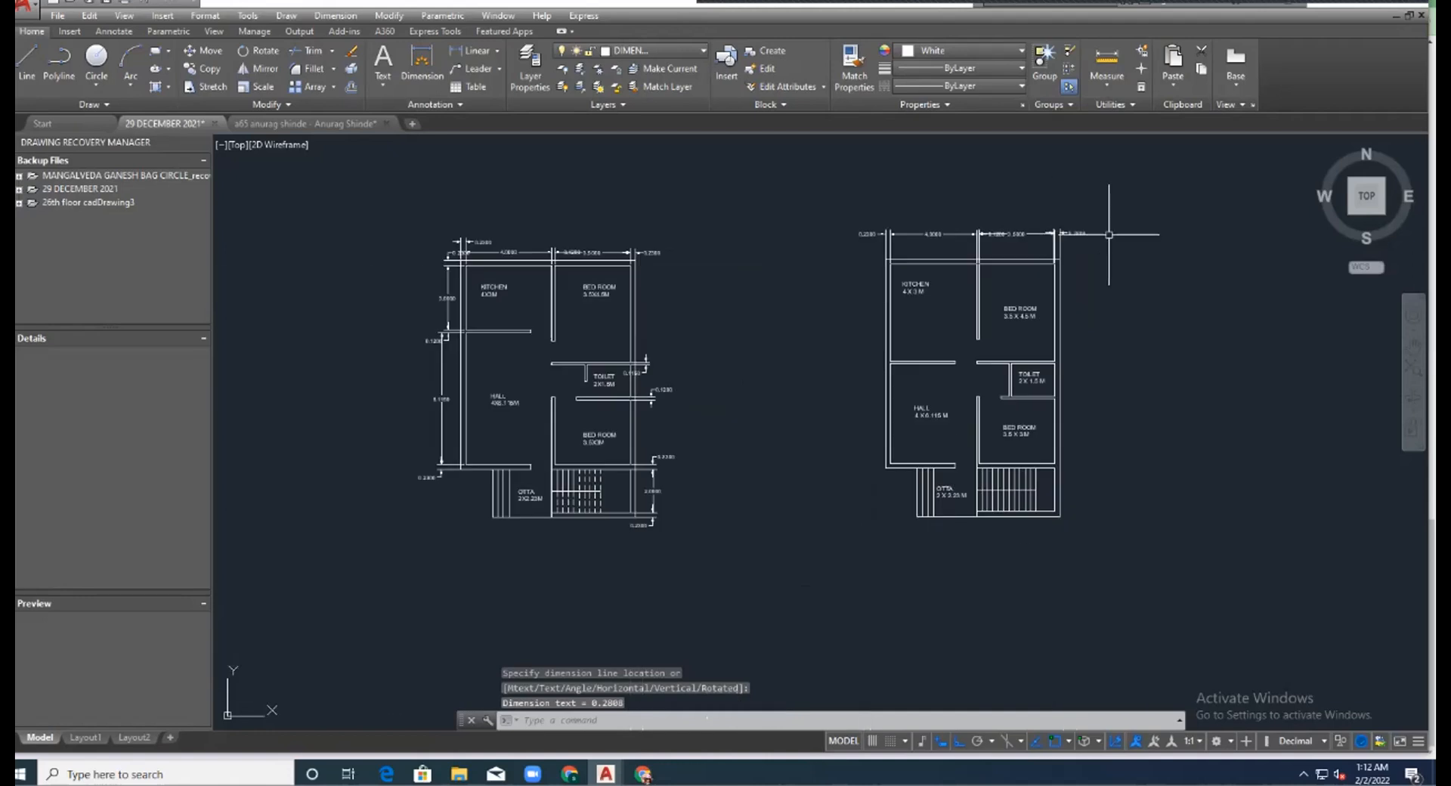
scroll(888, 264, up, 4)
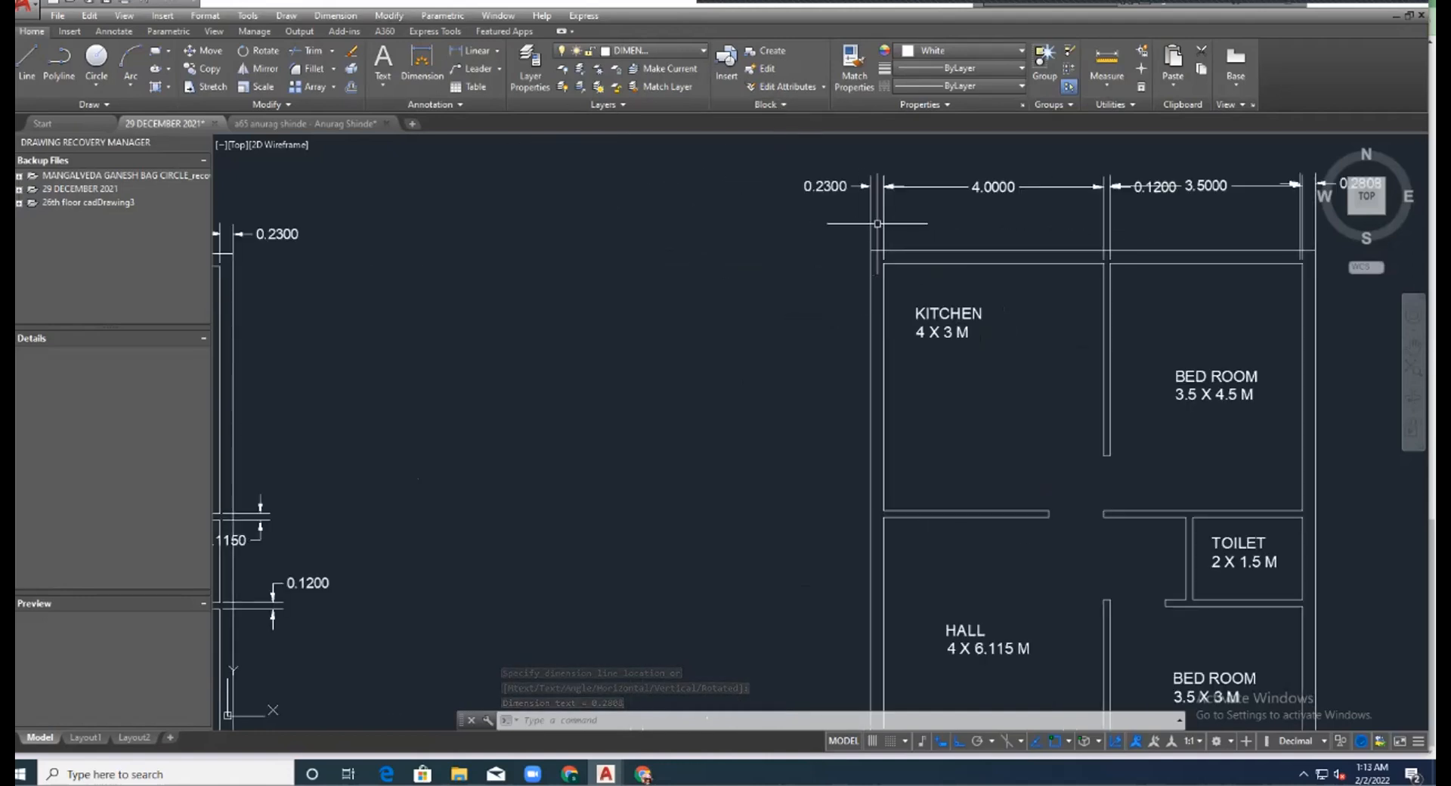
scroll(877, 223, down, 4)
scroll(882, 321, up, 4)
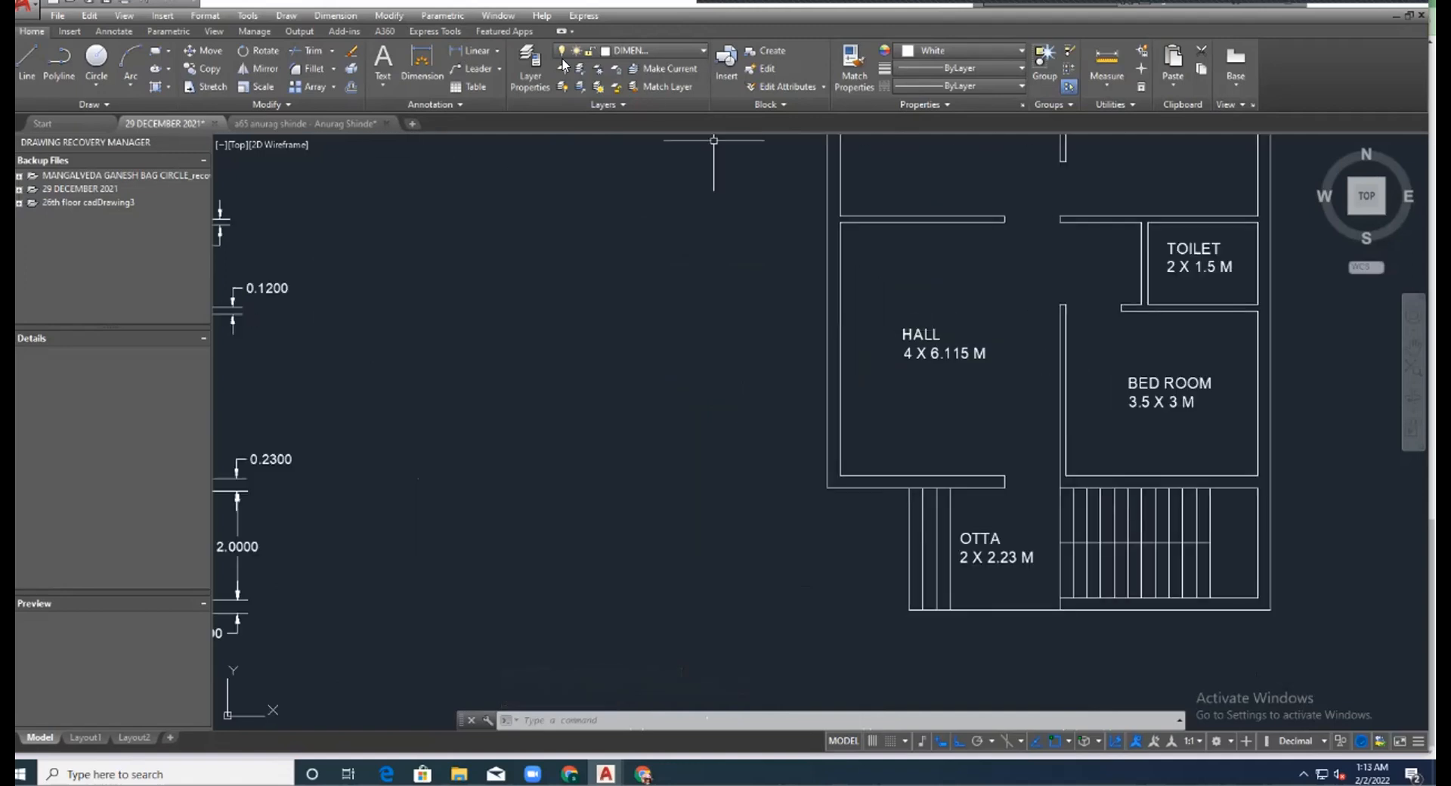
click(333, 17)
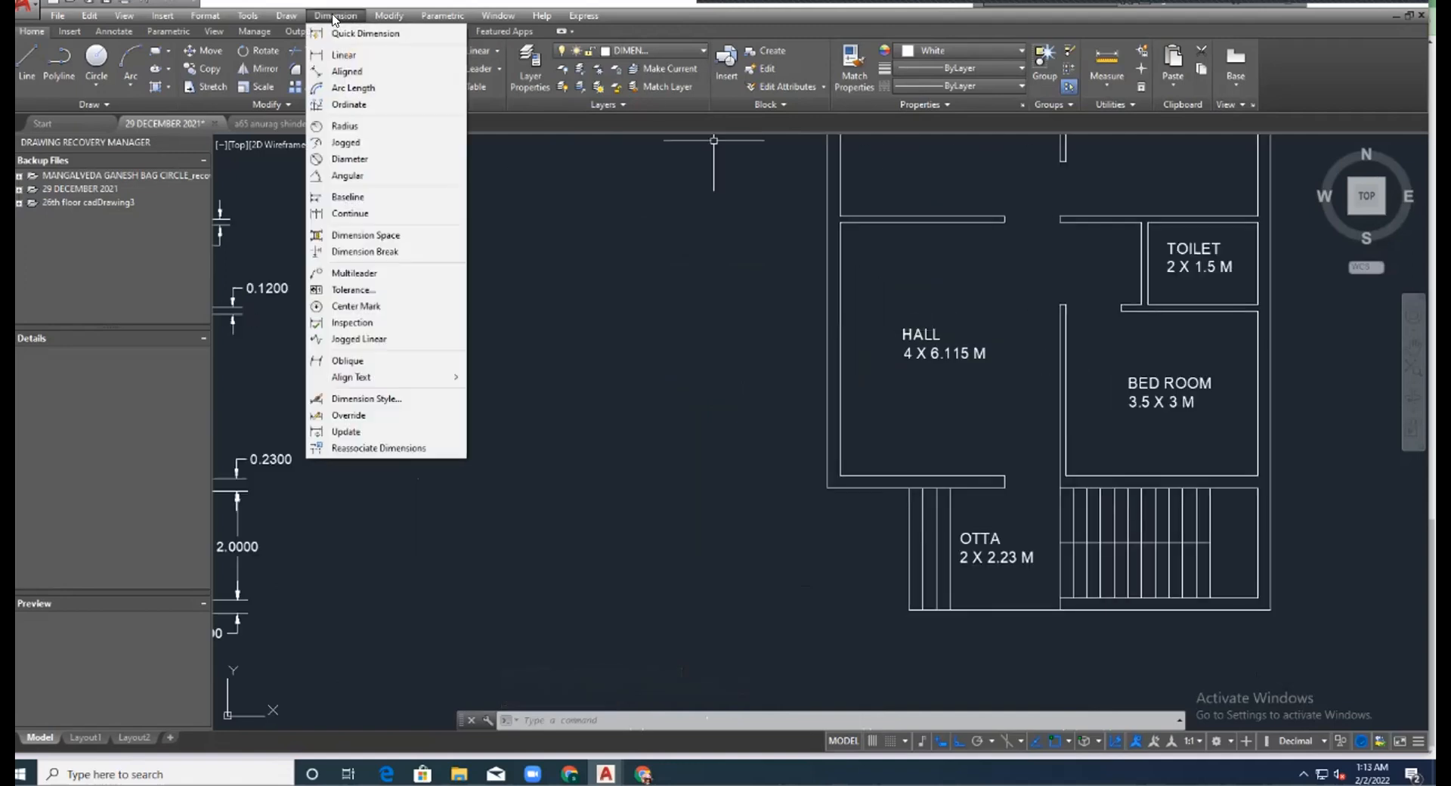
click(344, 55)
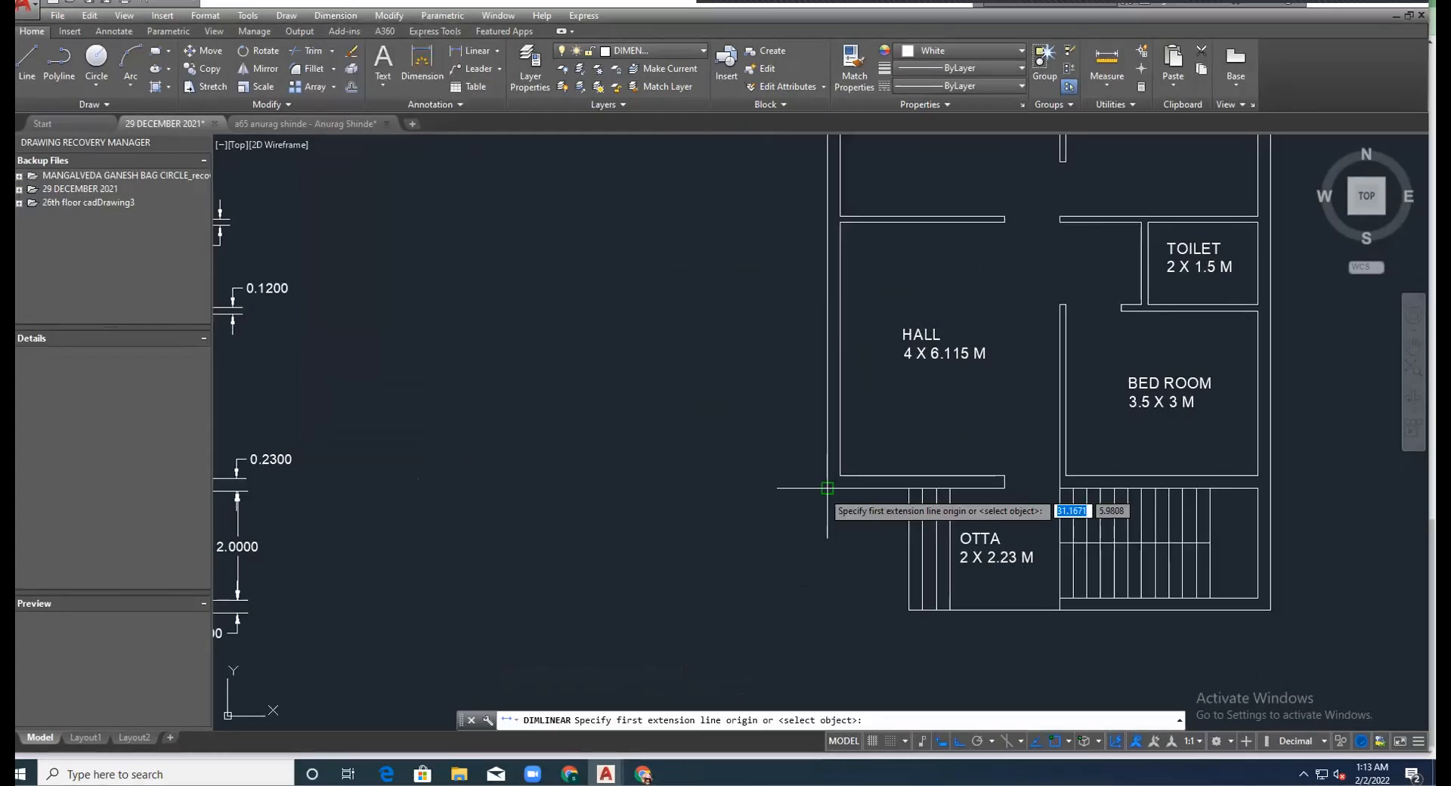
click(840, 475)
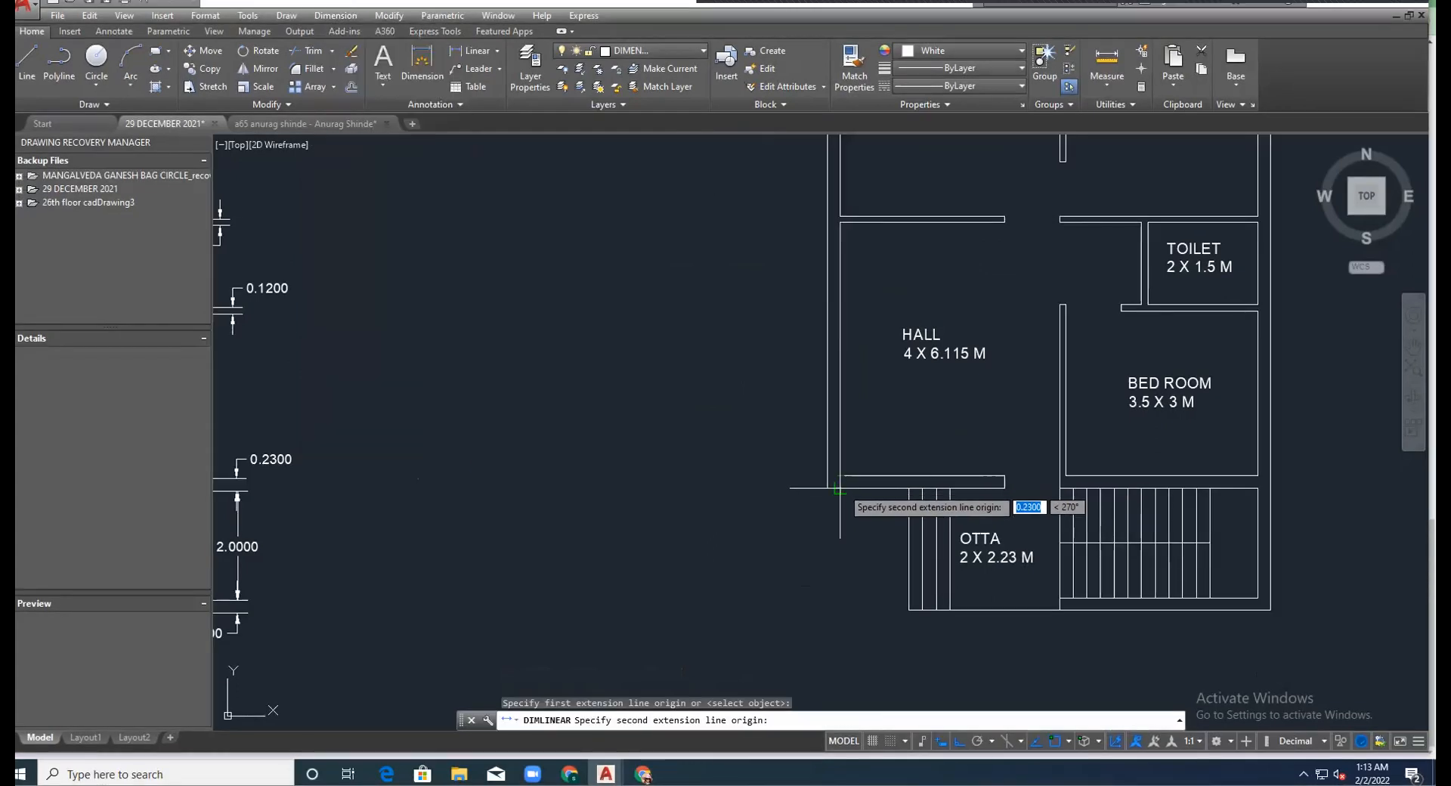
click(827, 487)
click(754, 486)
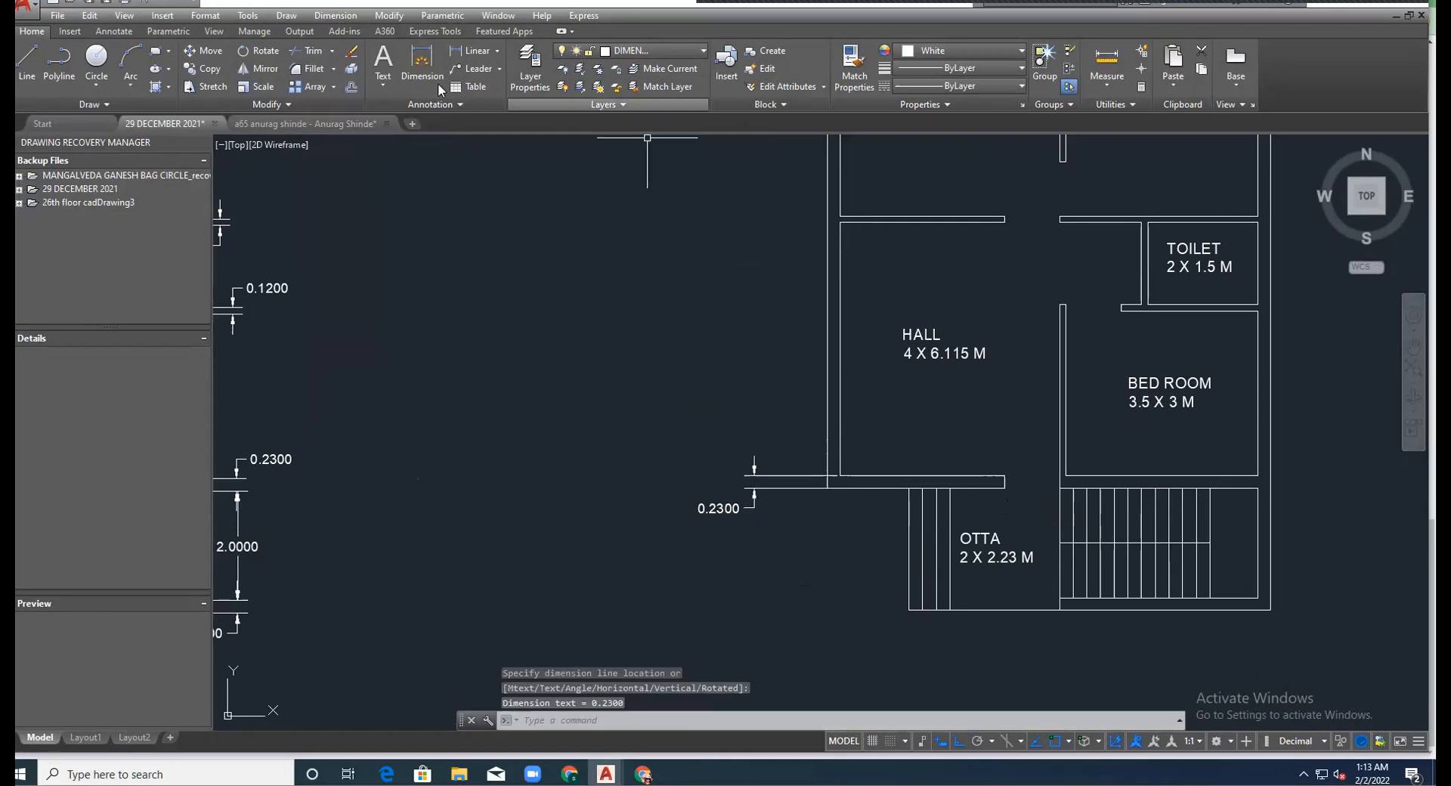
Add a vertical linear dimension for the hall's inner length along its left wall, in line with the bottom wall dimension.
click(335, 16)
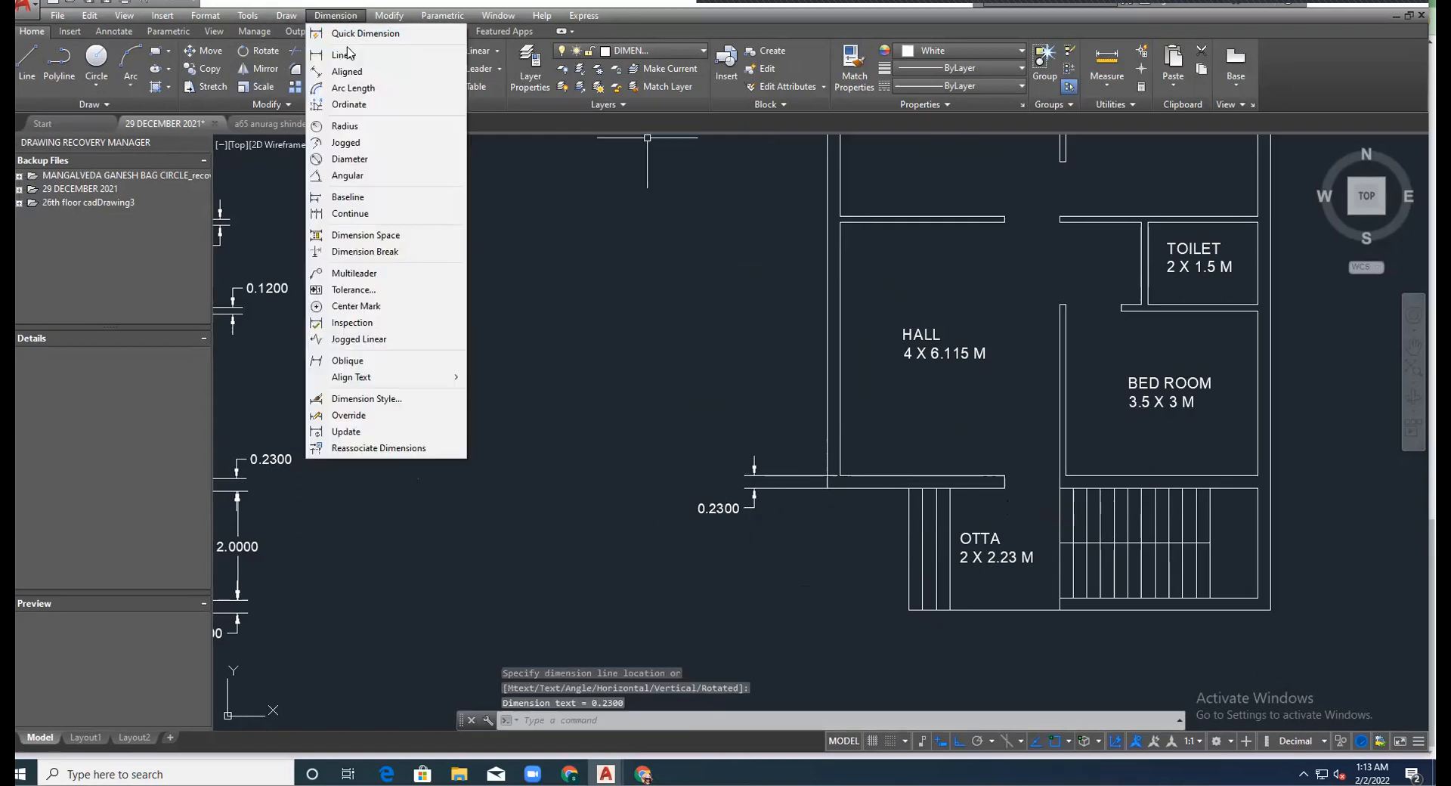
click(344, 55)
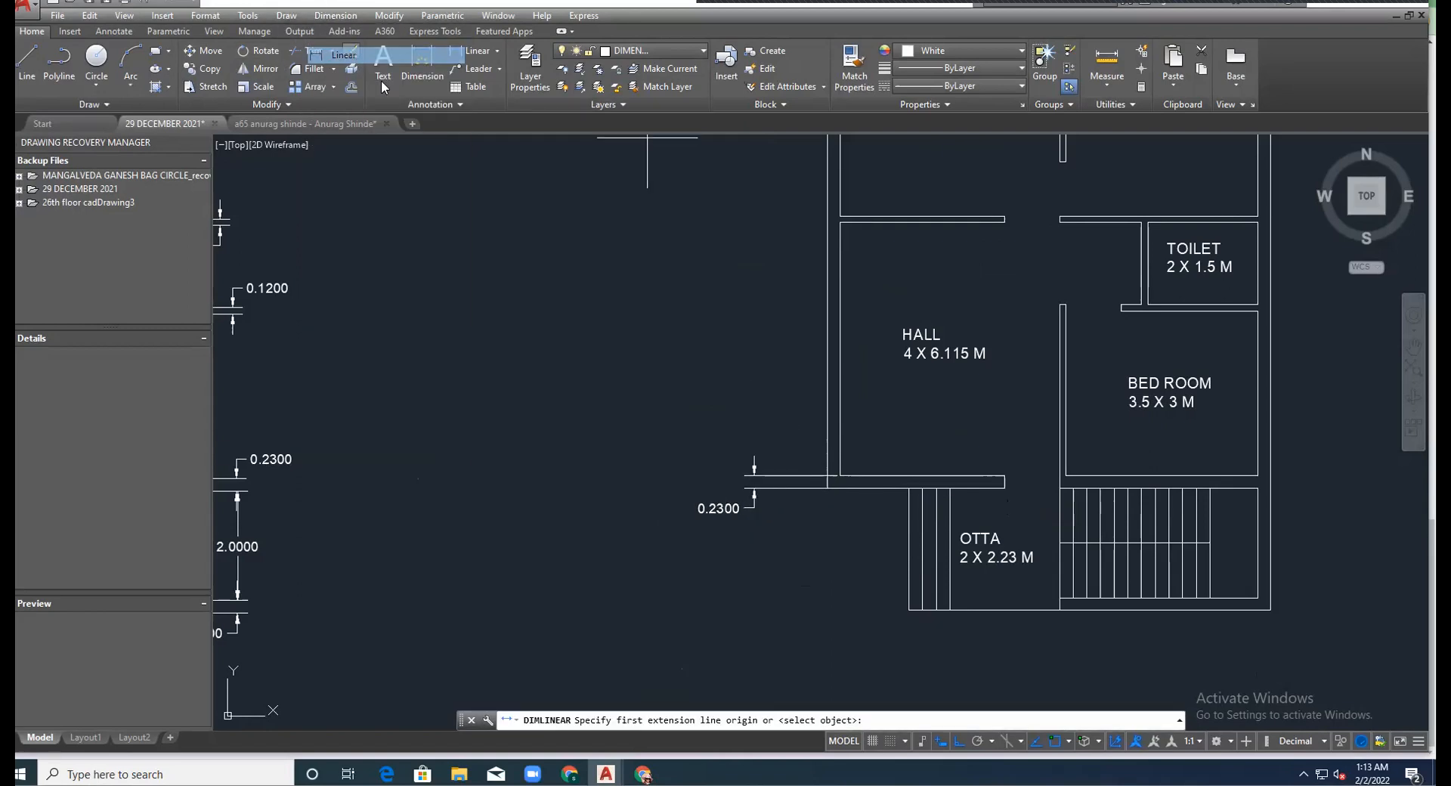
click(840, 477)
click(840, 222)
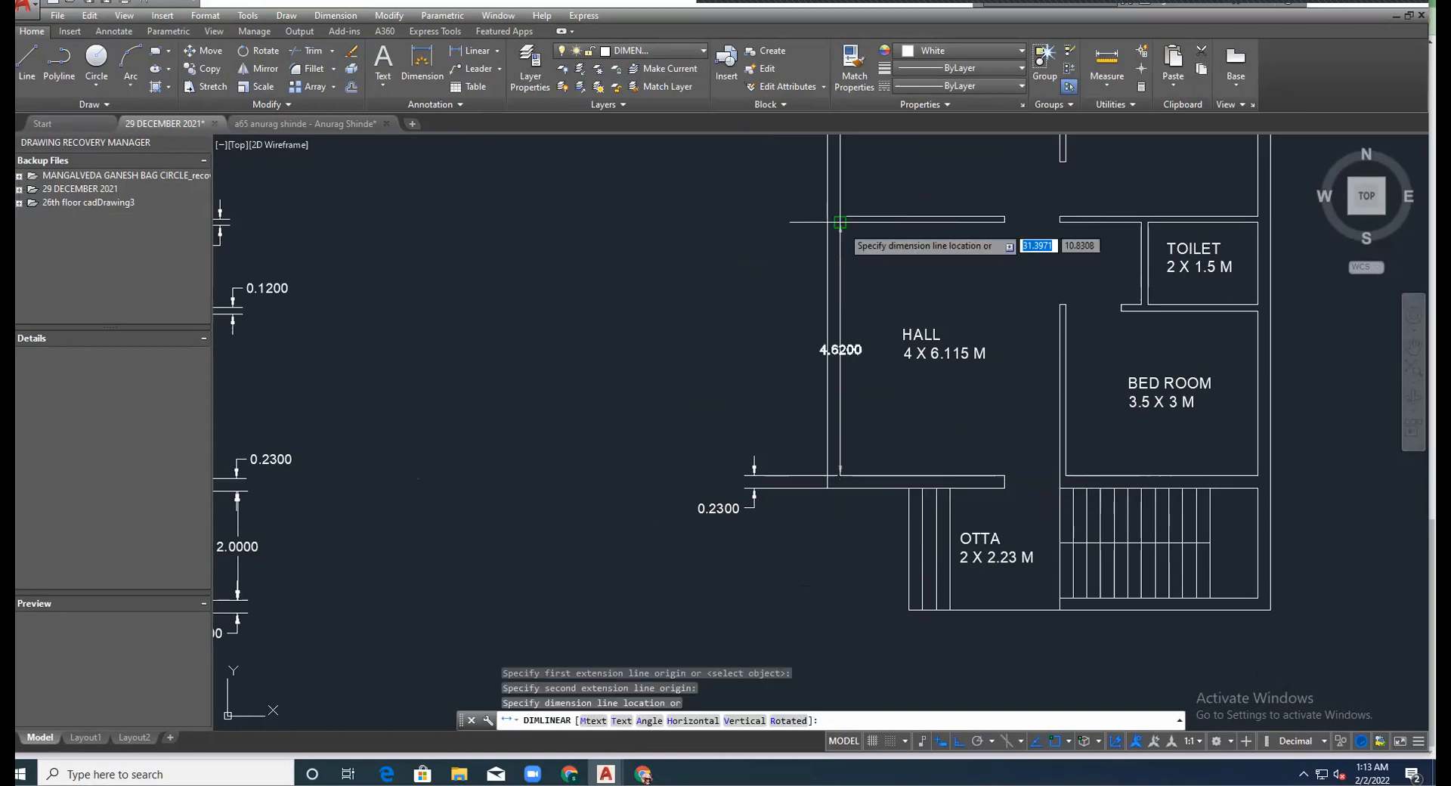
click(755, 225)
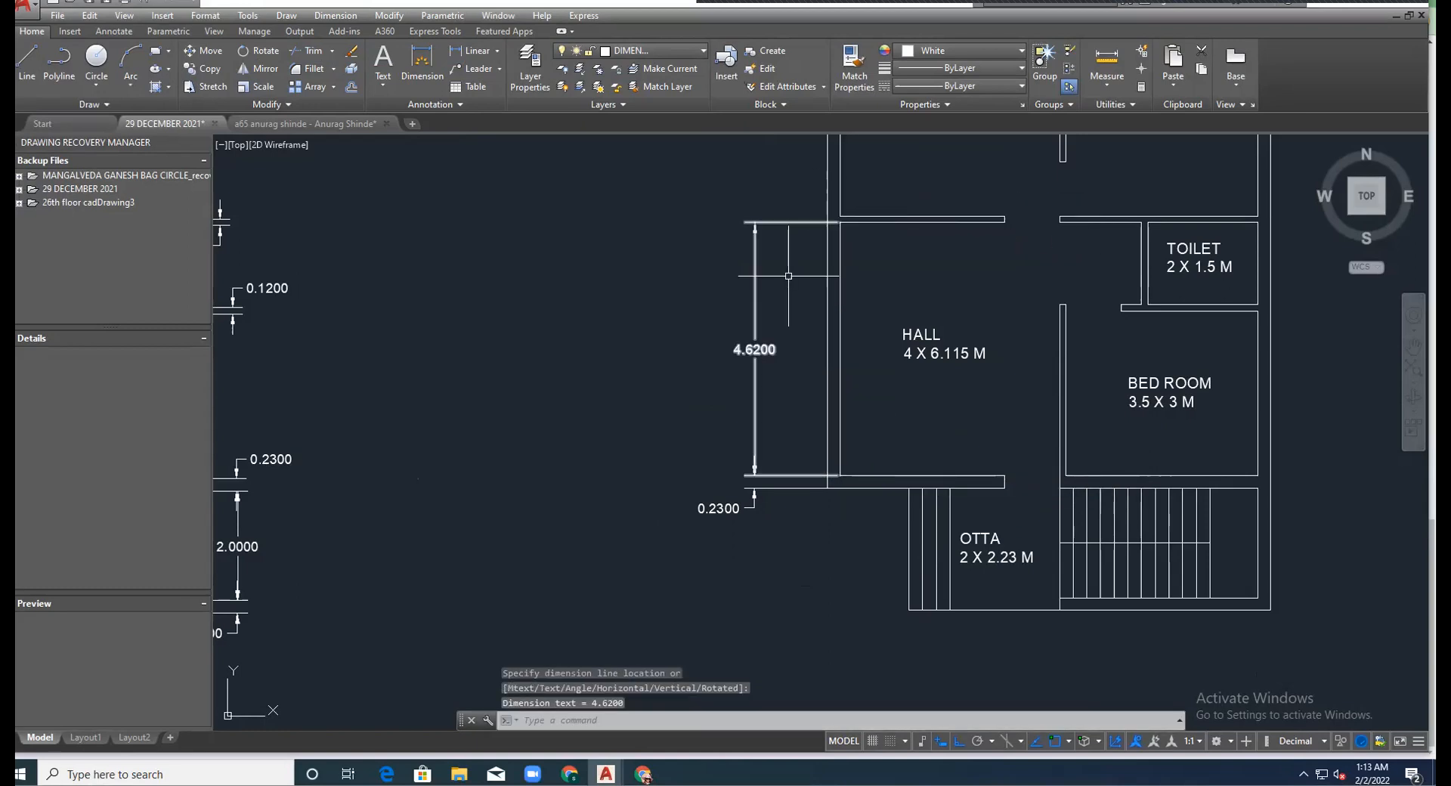
Add a vertical linear dimension for the thickness of the wall between the kitchen and hall, aligned with the hall length dimension.
scroll(756, 226, down, 5)
scroll(803, 262, up, 5)
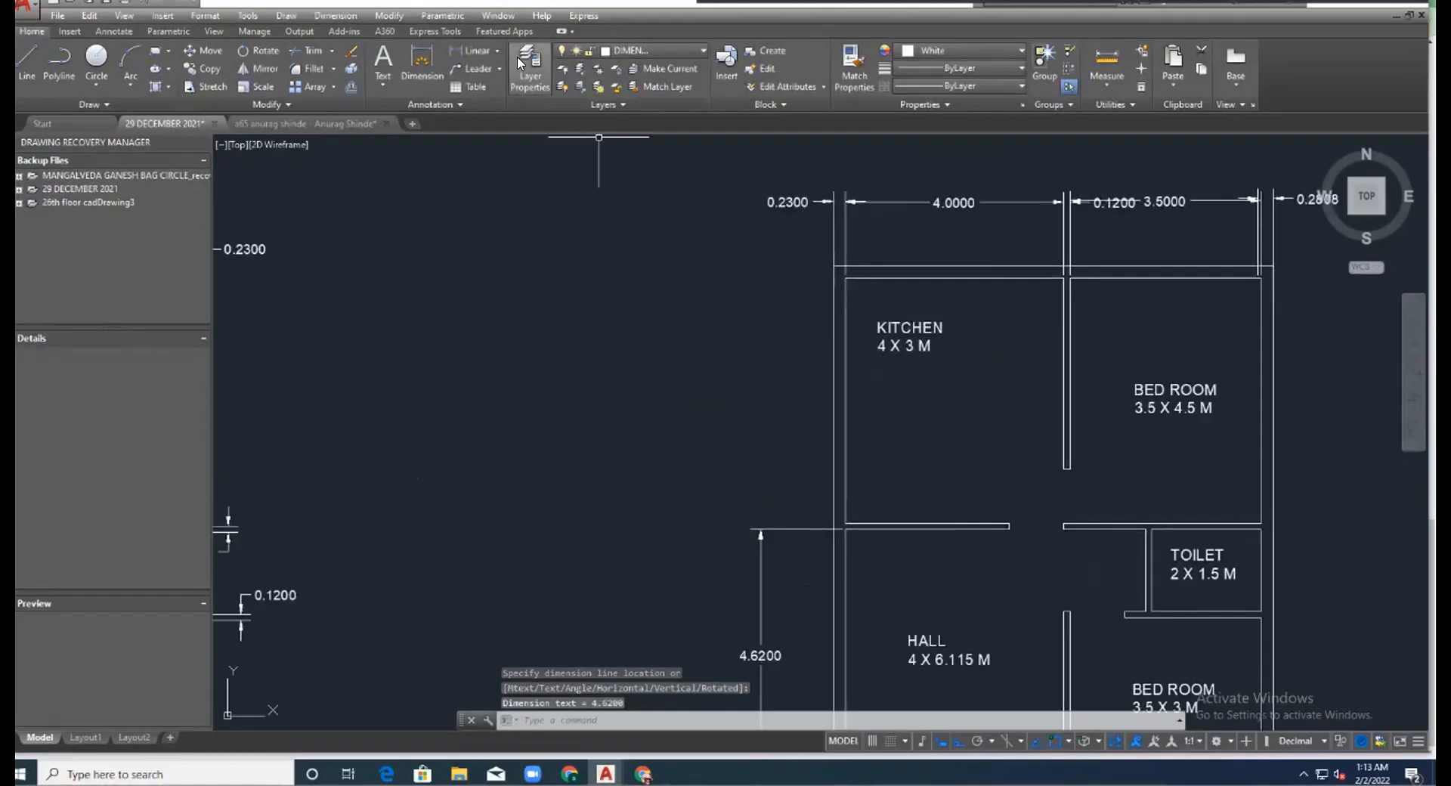
click(470, 50)
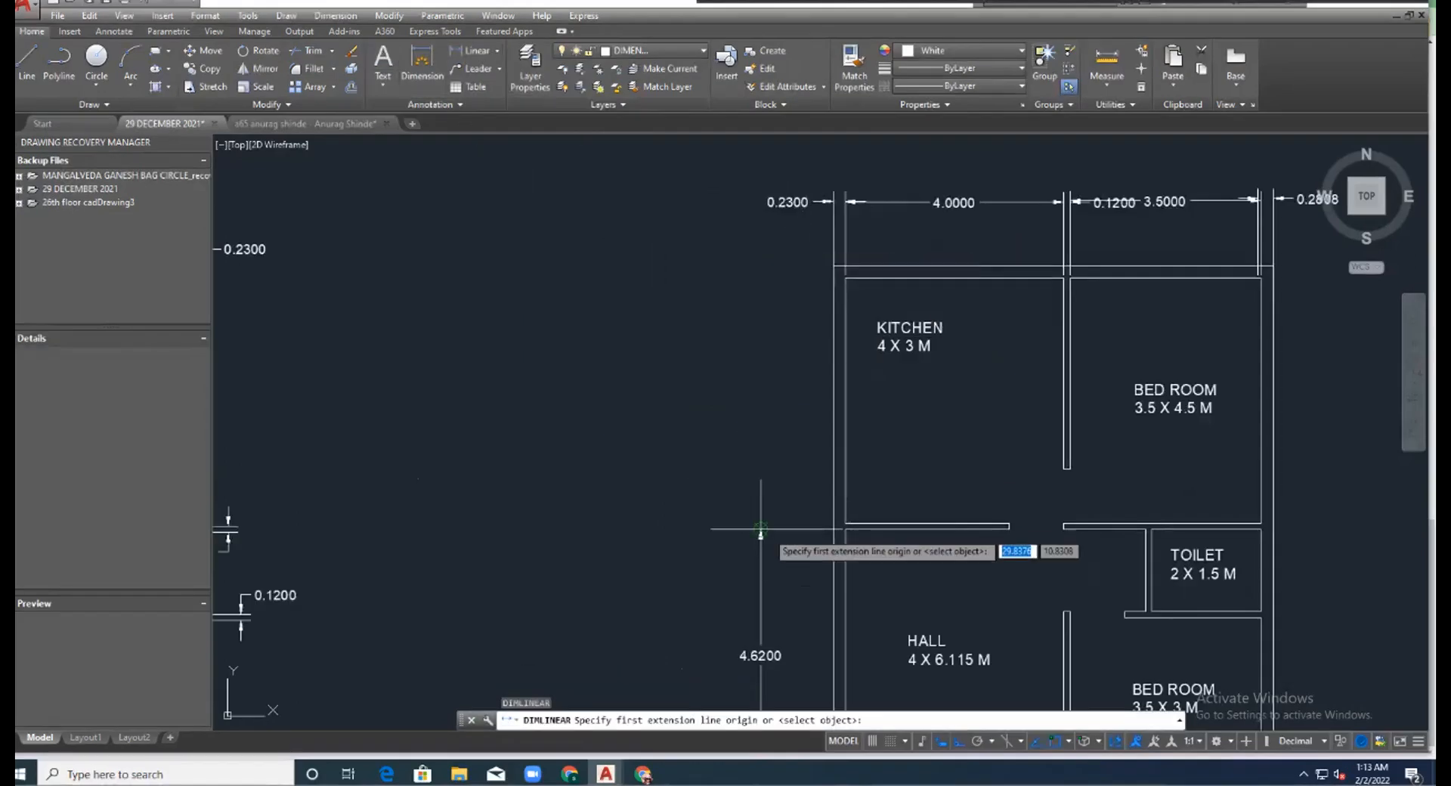
click(839, 525)
click(843, 526)
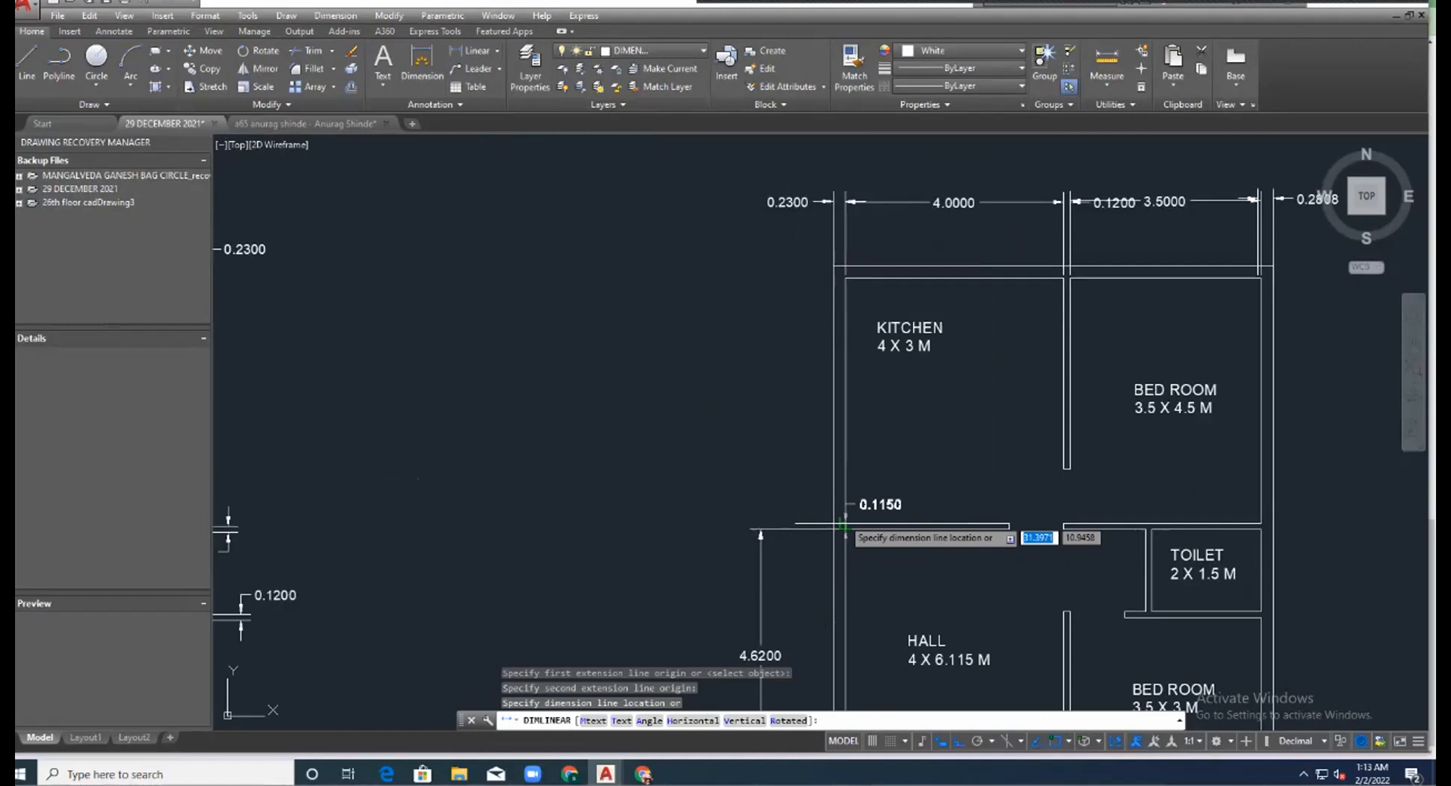
click(760, 523)
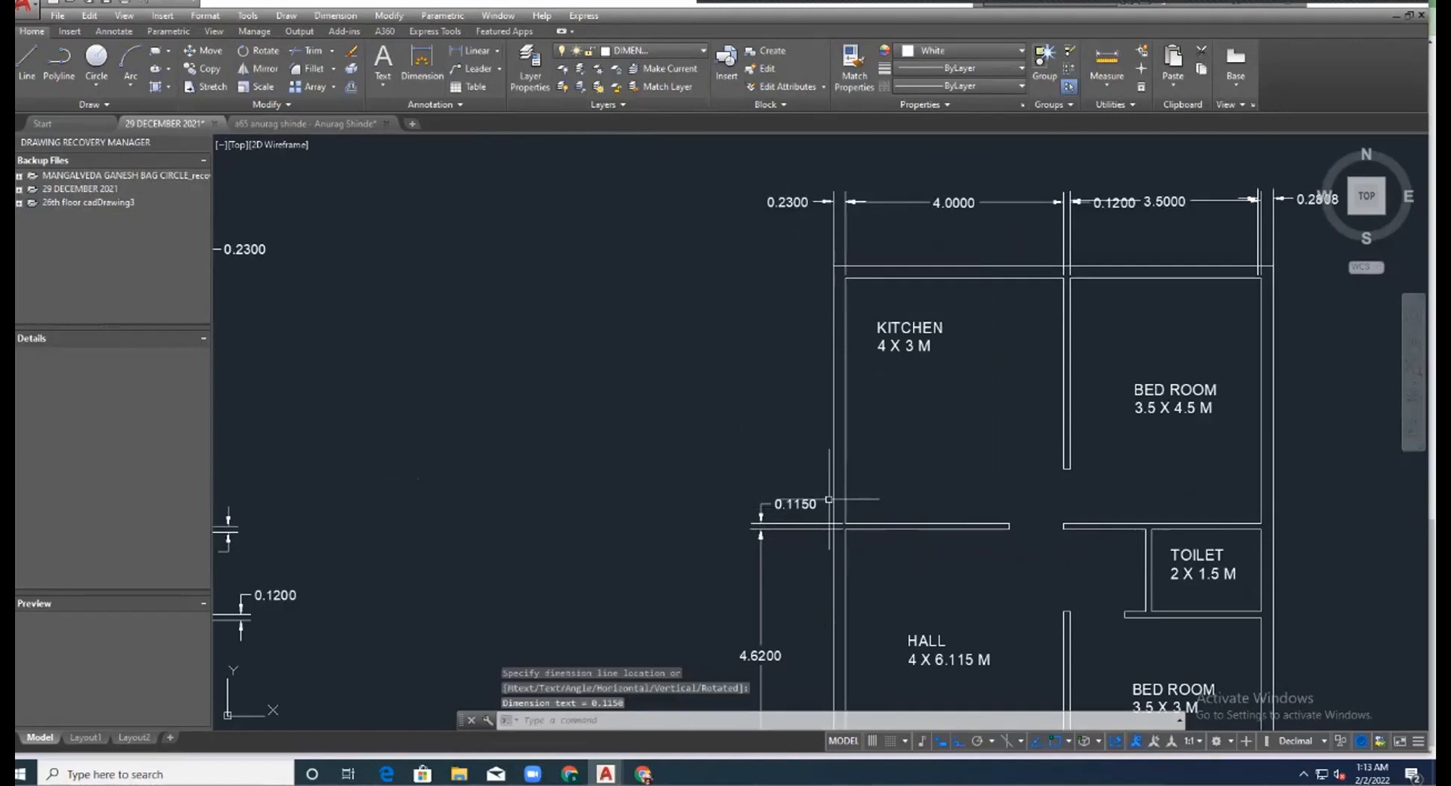
Add a vertical linear dimension for the kitchen's inner length, continuing the column outside the plan's left wall.
key(Return)
click(845, 523)
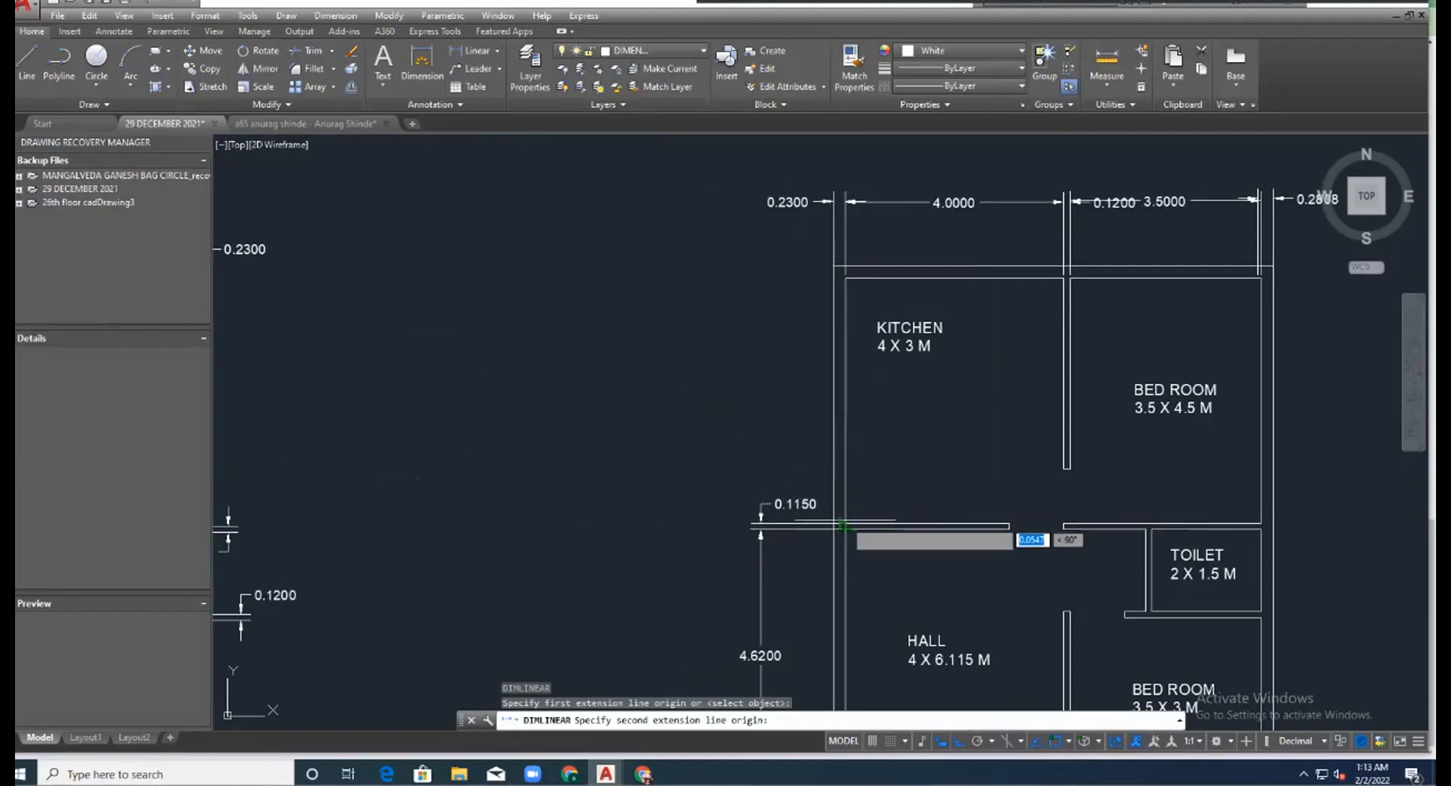
click(843, 279)
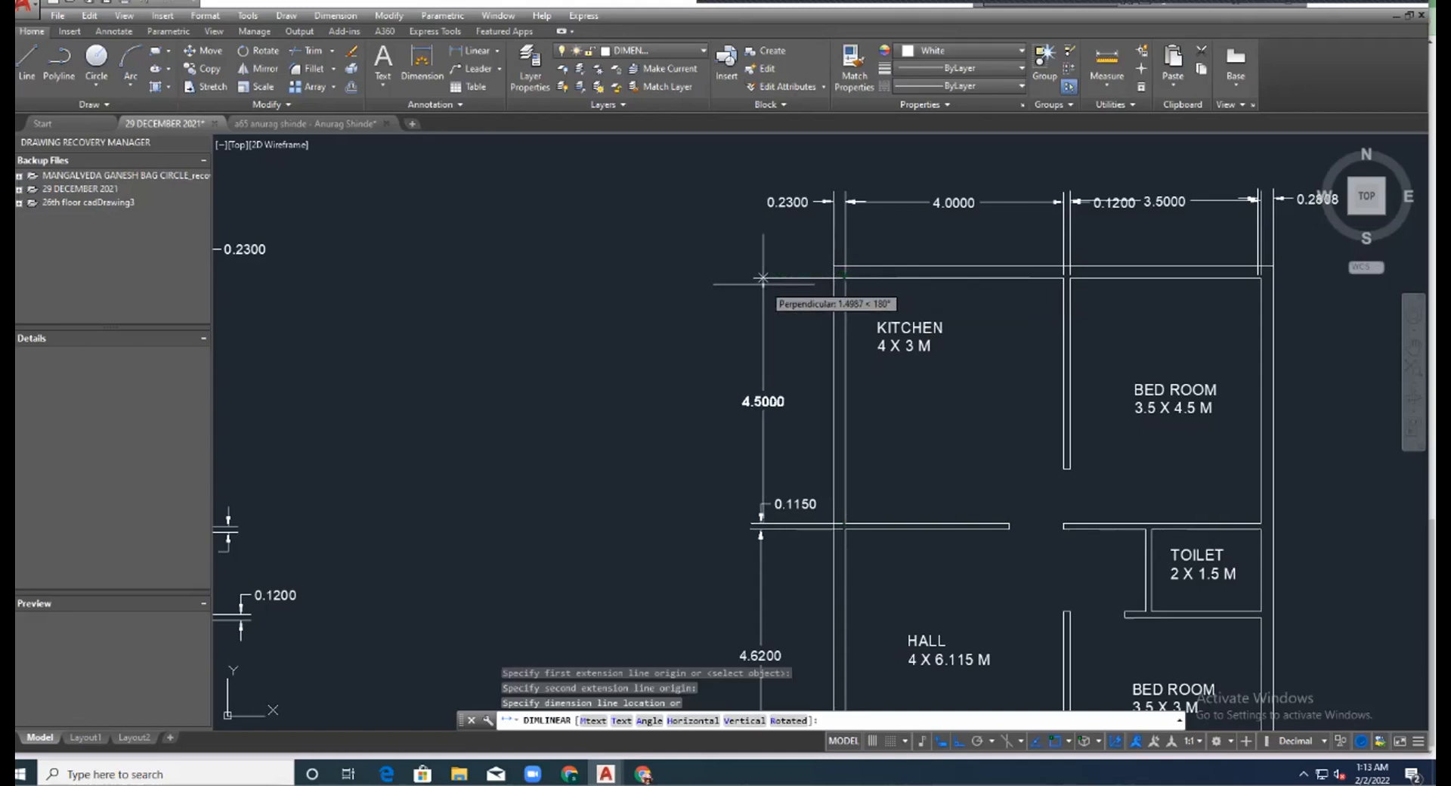
click(762, 278)
Add a vertical linear dimension for the kitchen's top outer wall thickness, at the upper end of the left dimension column.
key(Return)
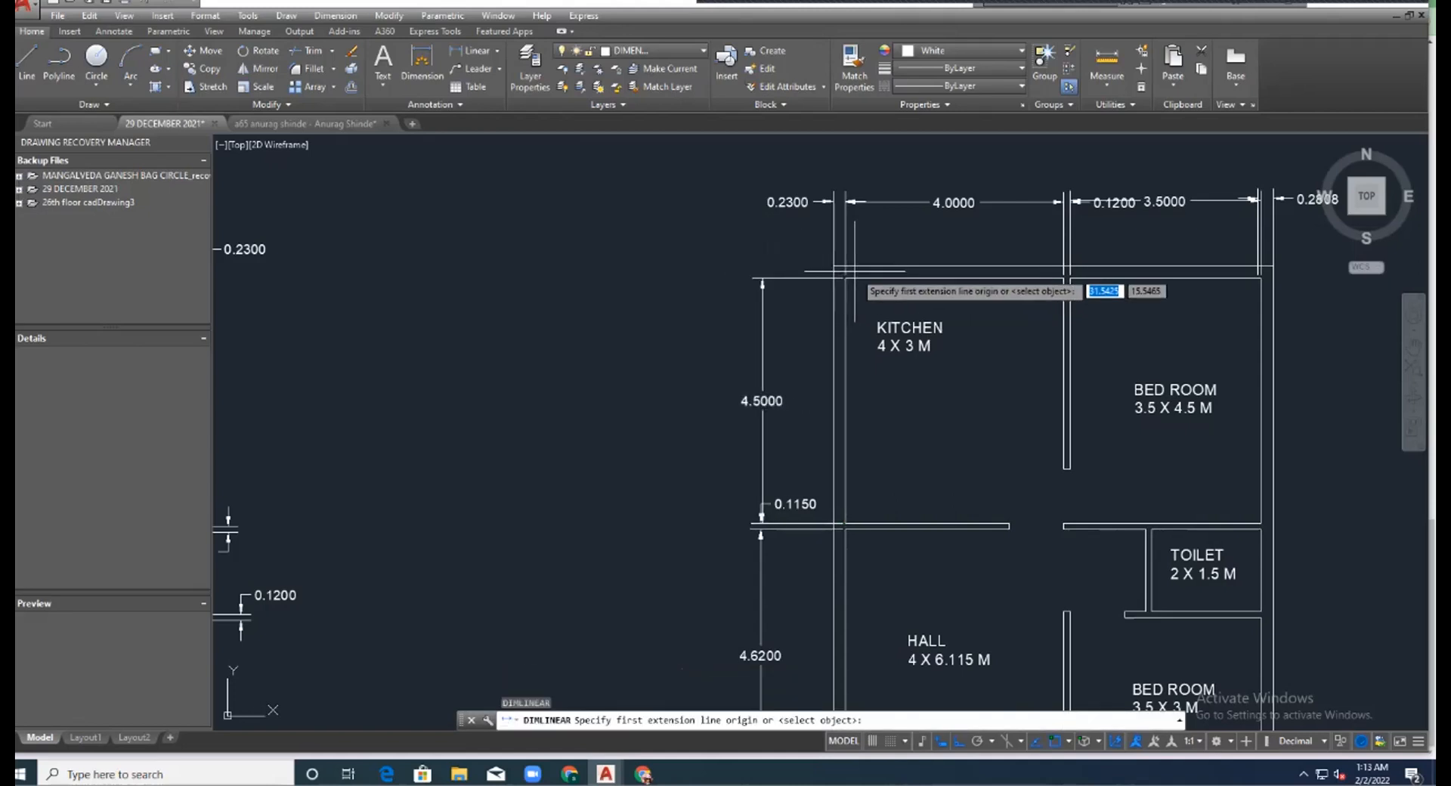
click(843, 266)
click(844, 278)
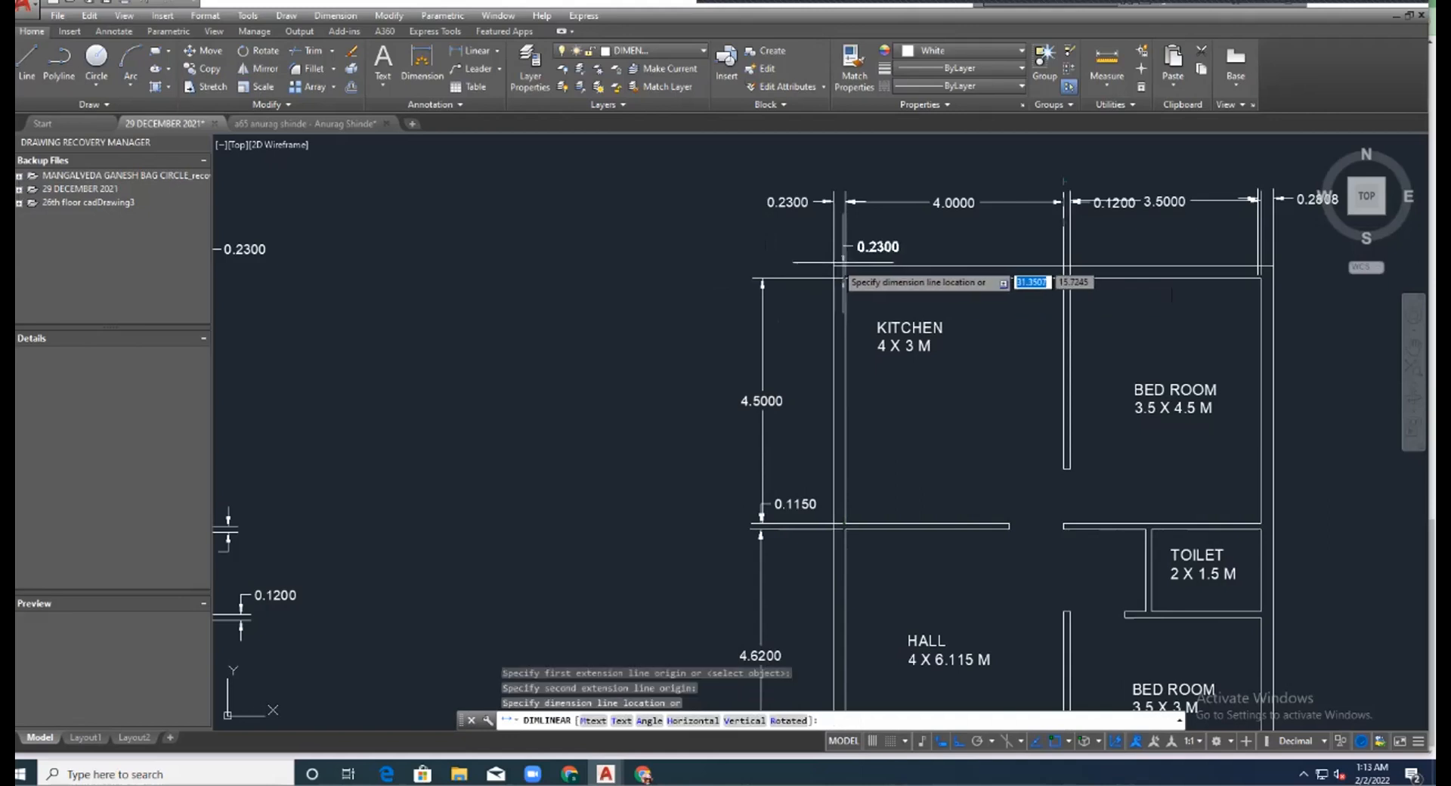
click(762, 243)
scroll(744, 243, down, 5)
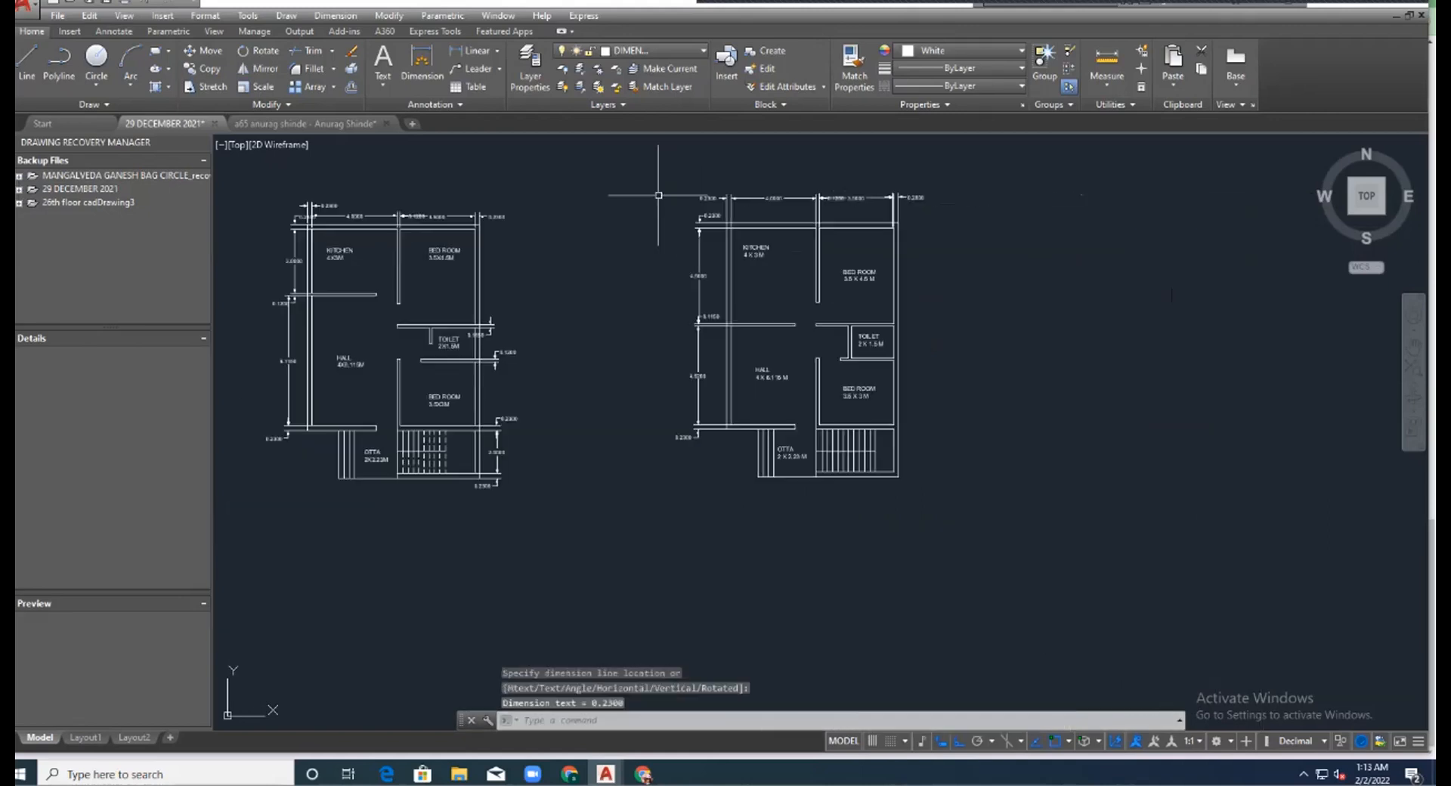
scroll(835, 373, up, 4)
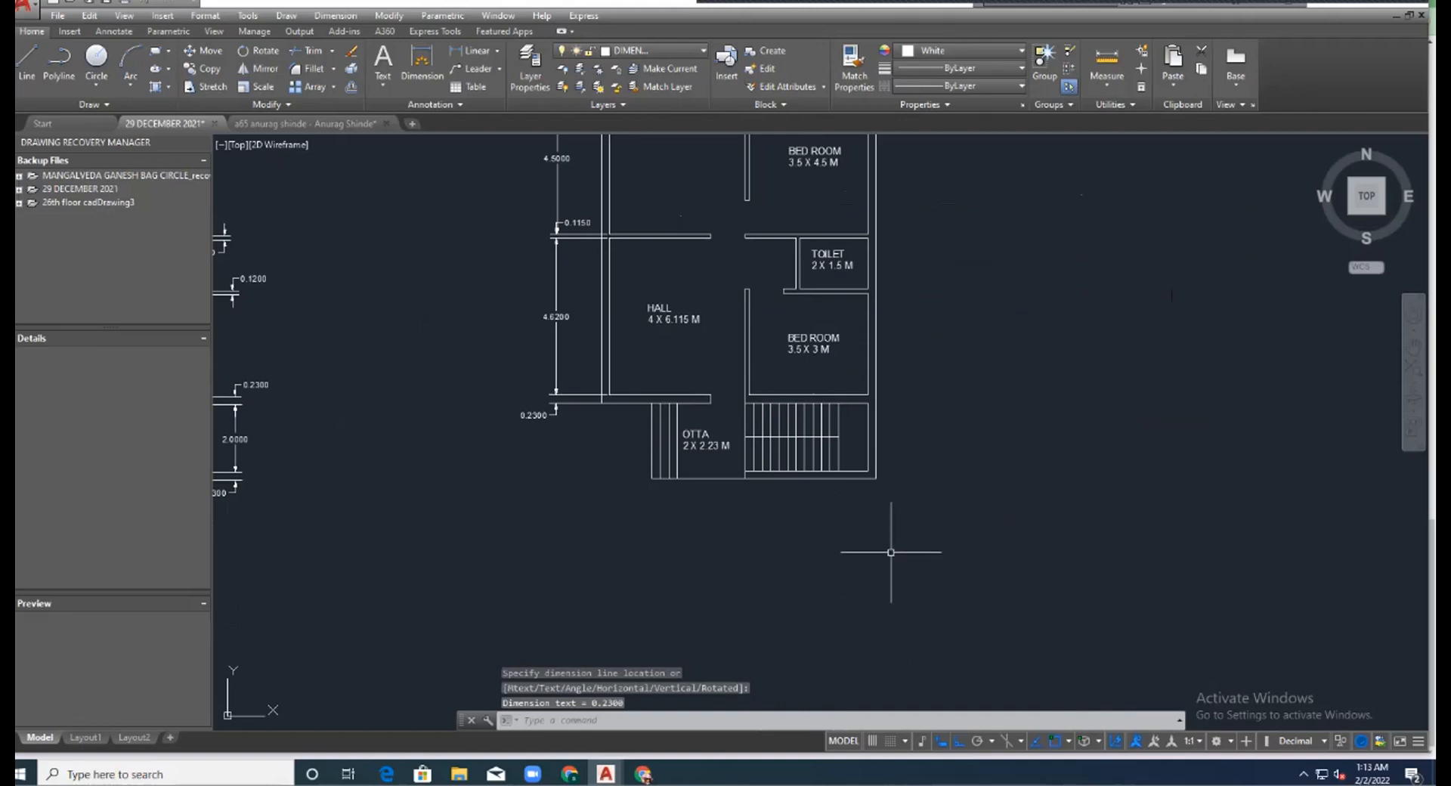
scroll(884, 552, up, 4)
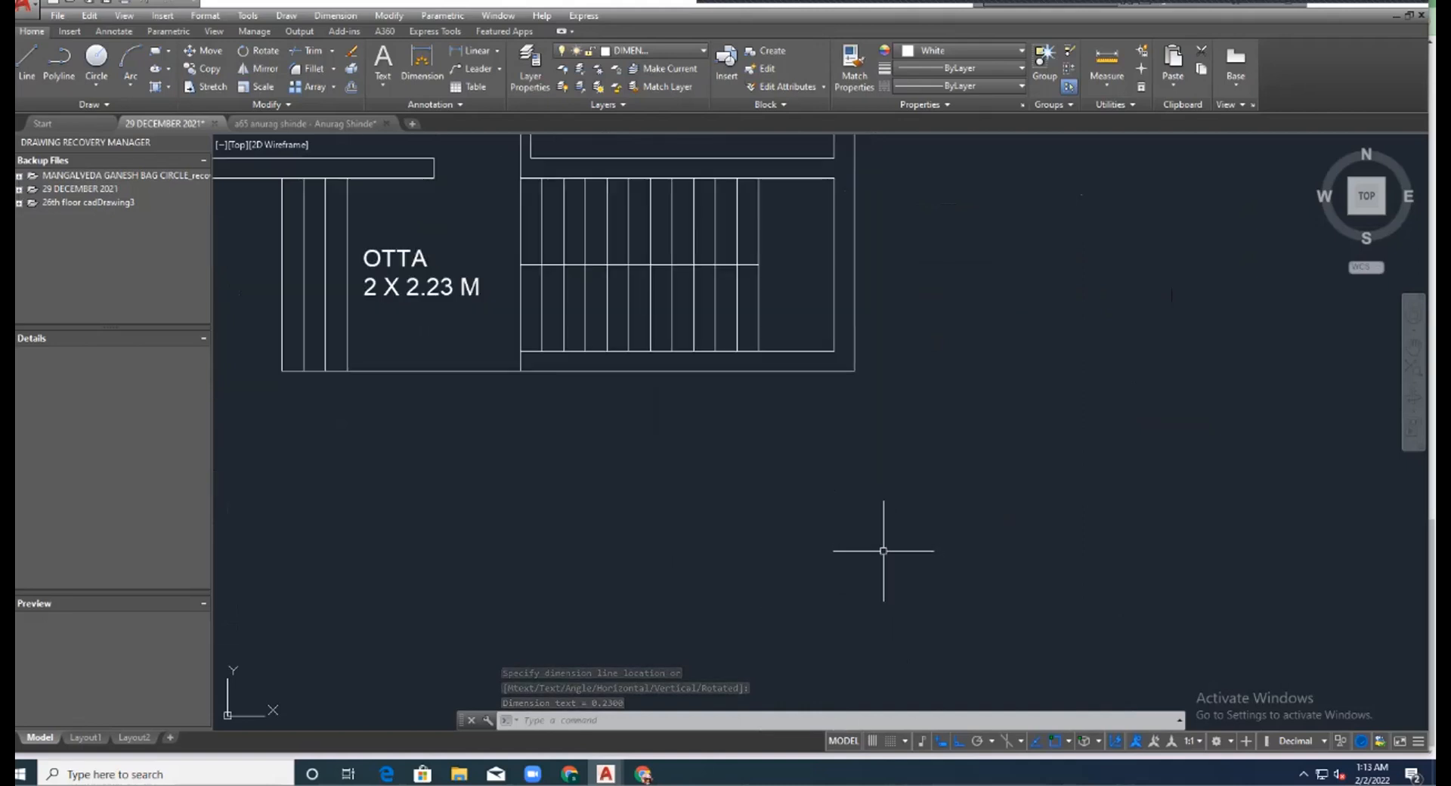
scroll(713, 623, down, 2)
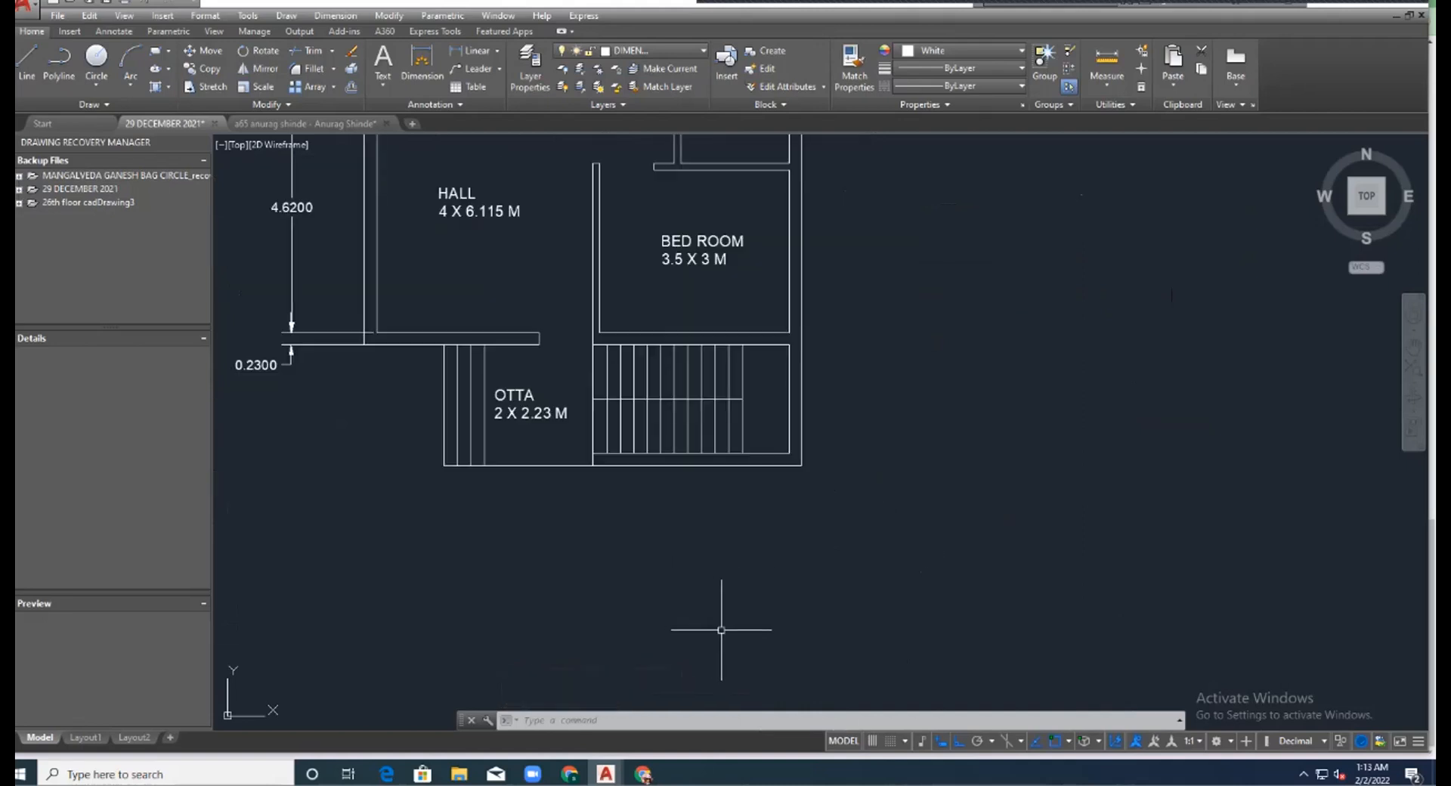